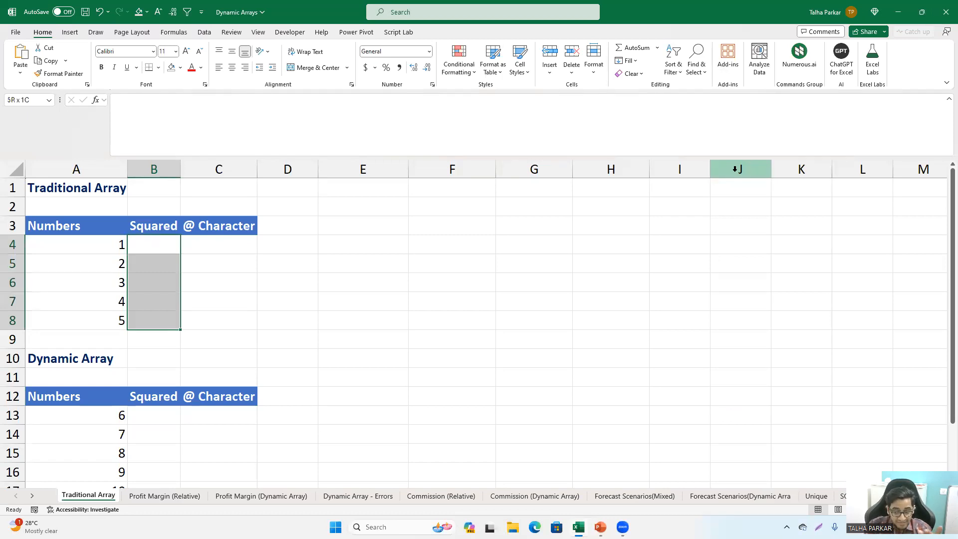
- Enter =A4:A8 as a traditional array formula across the Squared cells B4:B8
{"action": "type", "text": "="}
{"action": "key", "text": "Left"}
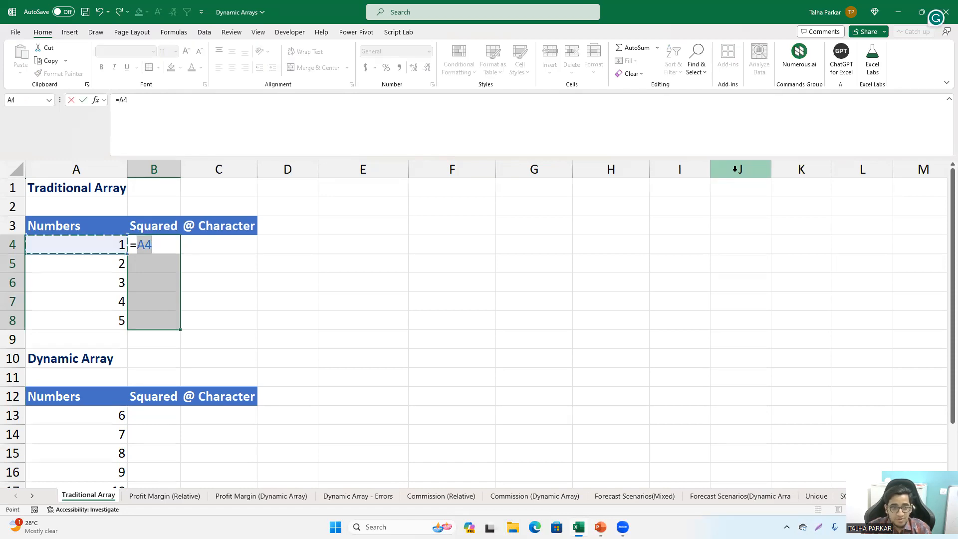
{"action": "key", "text": "shift+Down"}
{"action": "key", "text": "shift+Down"}
{"action": "key", "text": "shift+Down"}
{"action": "key", "text": "shift+Down"}
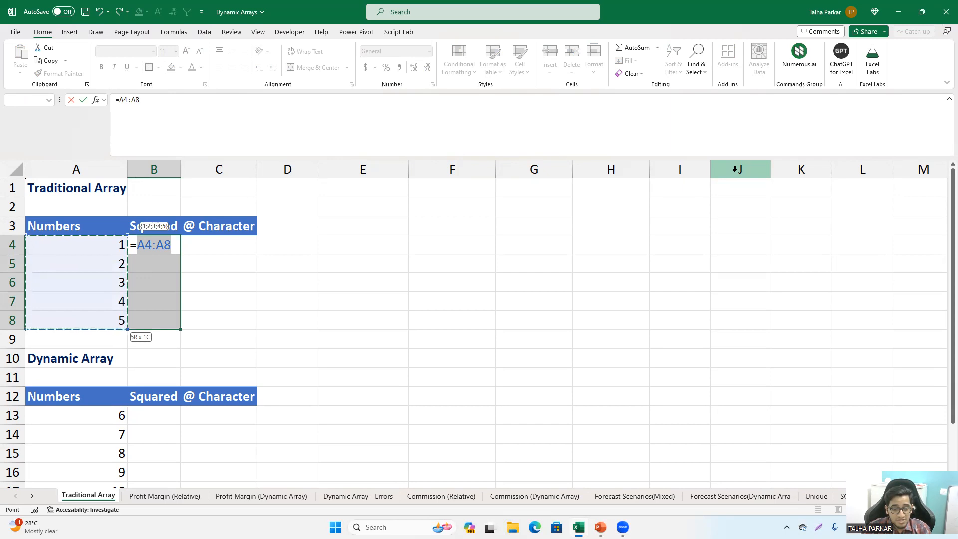
{"action": "key", "text": "ctrl+shift+Return"}
- Examine how the array formula in B4 is displayed inside the cell compared with the formula bar
{"action": "key", "text": "Right"}
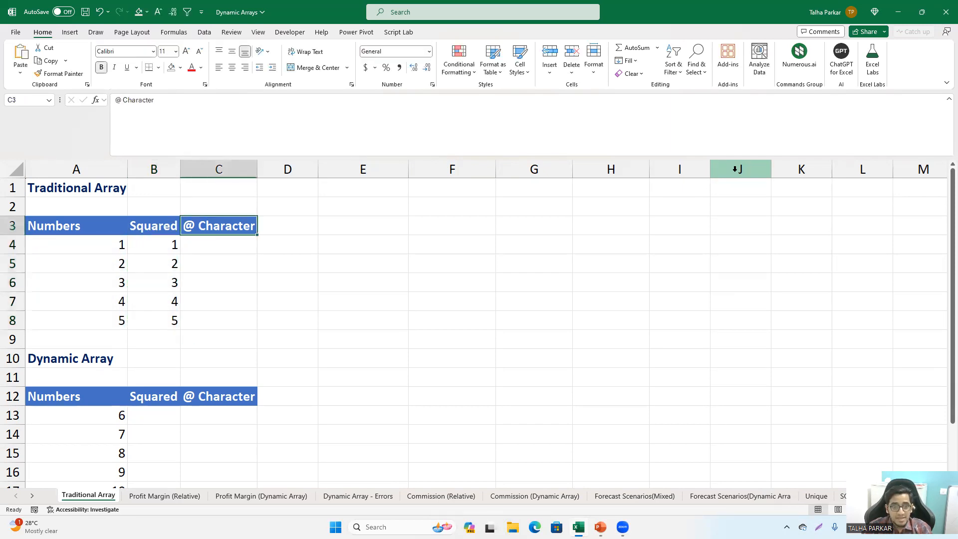
{"action": "key", "text": "Left"}
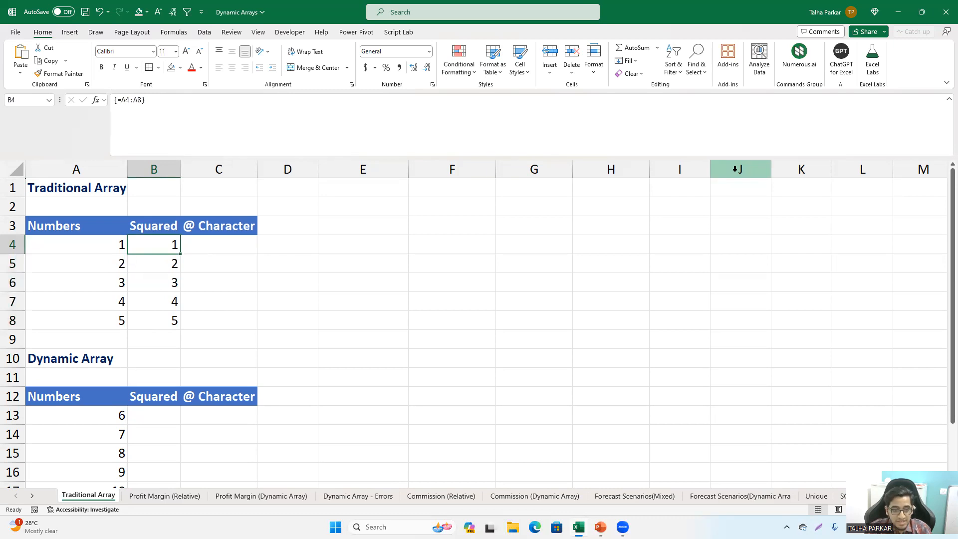
{"action": "key", "text": "F2"}
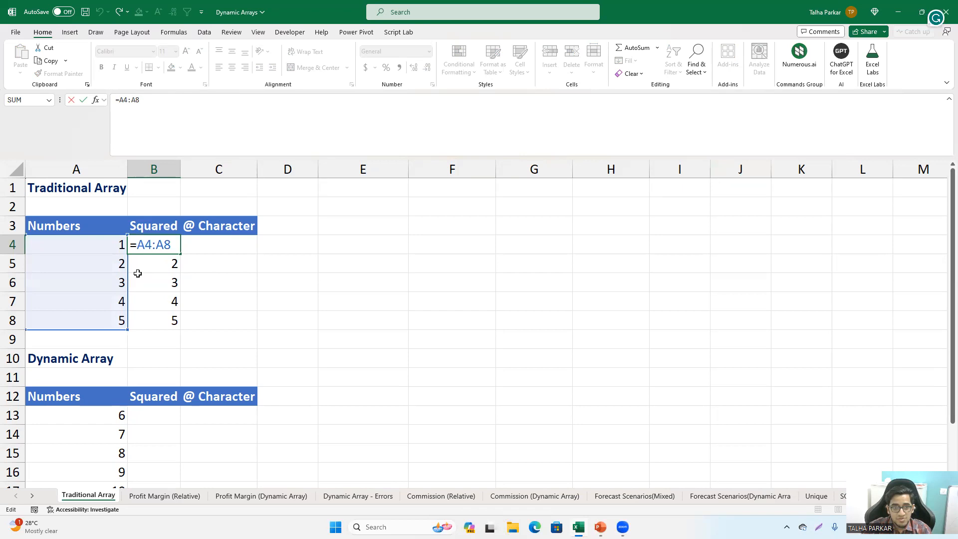
{"action": "key", "text": "ctrl+shift+Return"}
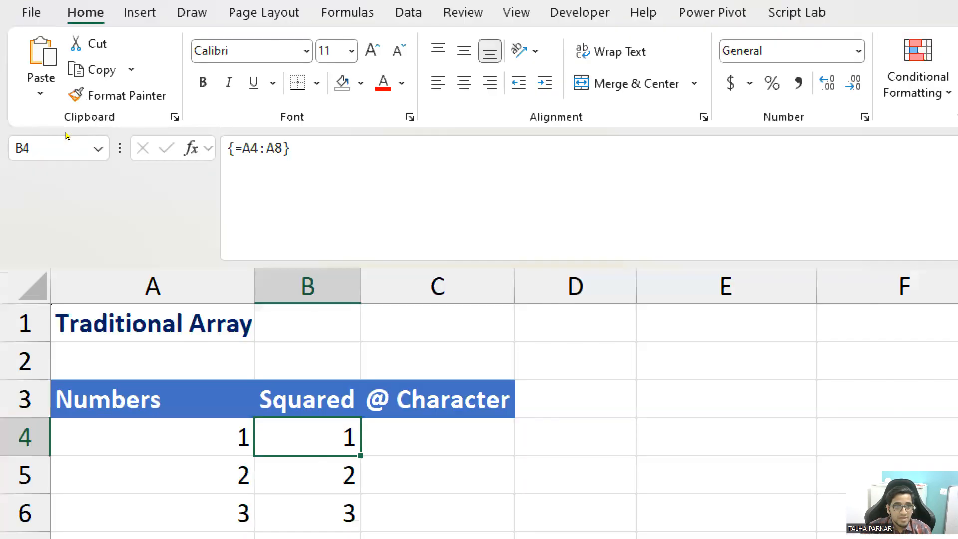
{"action": "key", "text": "F2"}
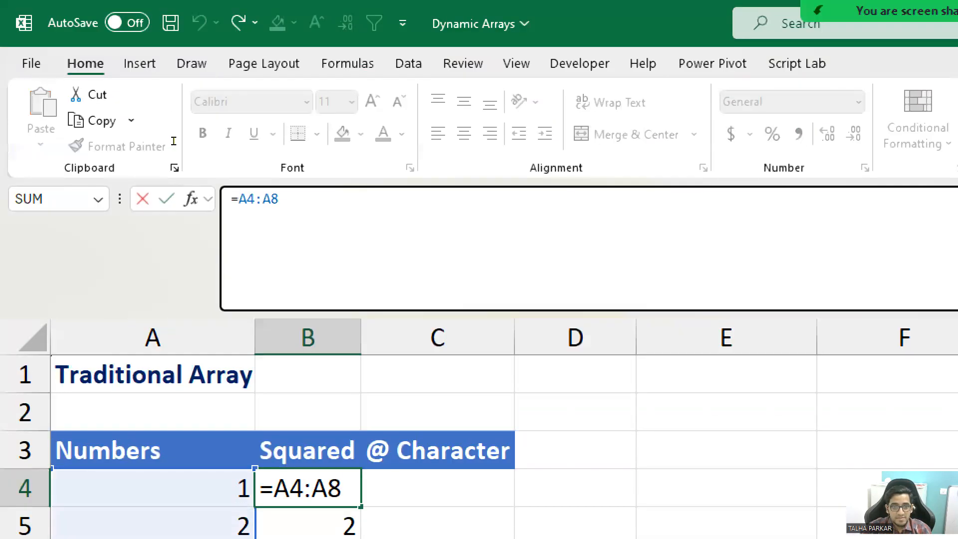
{"action": "key", "text": "Escape"}
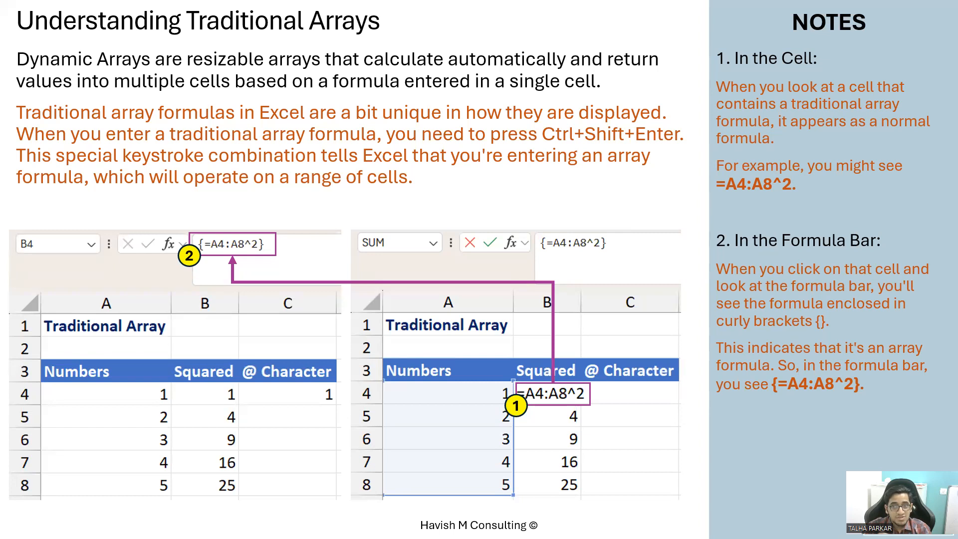
{"action": "key", "text": "alt+Tab"}
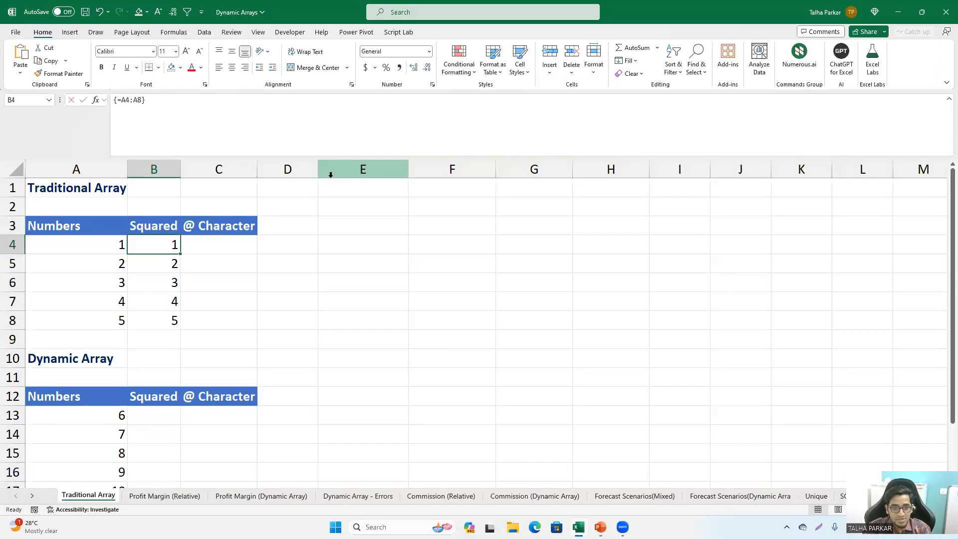
{"action": "key", "text": "F2"}
{"action": "key", "text": "Escape"}
- Clear the array formula from the Squared cells B4:B8 of the Traditional Array table
{"action": "key", "text": "shift+Down"}
{"action": "key", "text": "shift+Down"}
{"action": "key", "text": "shift+Down"}
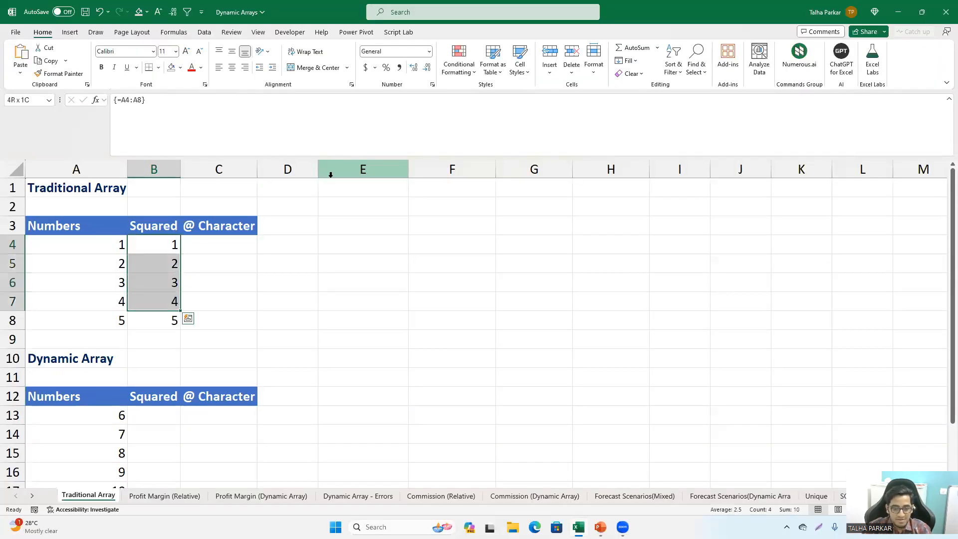
{"action": "key", "text": "shift+Down"}
{"action": "key", "text": "Delete"}
- Enter =A4:A8^2 in B4 as an ordinary formula without array entry
{"action": "type", "text": "="}
{"action": "key", "text": "Left"}
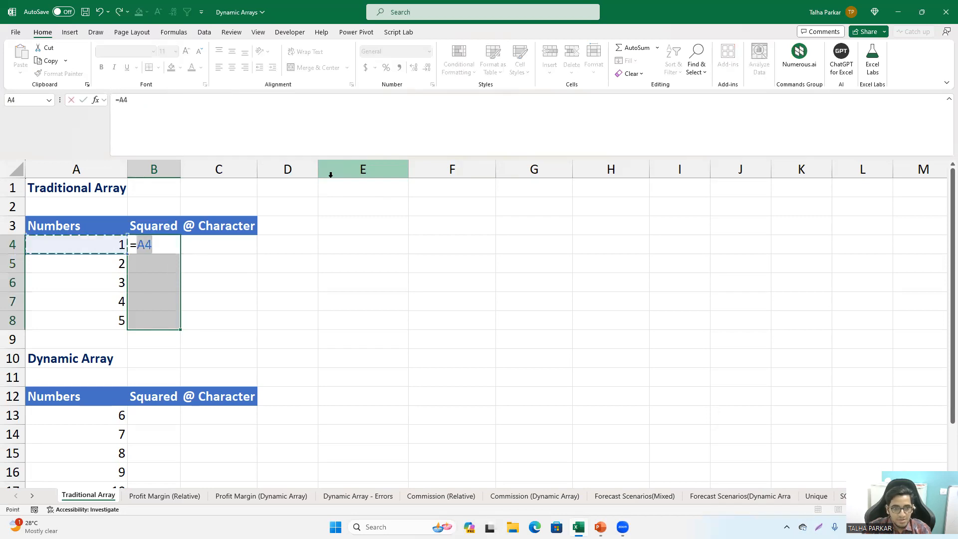
{"action": "key", "text": "shift+Down"}
{"action": "key", "text": "shift+Down"}
{"action": "key", "text": "shift+Down"}
{"action": "key", "text": "shift+Down"}
{"action": "type", "text": "^2"}
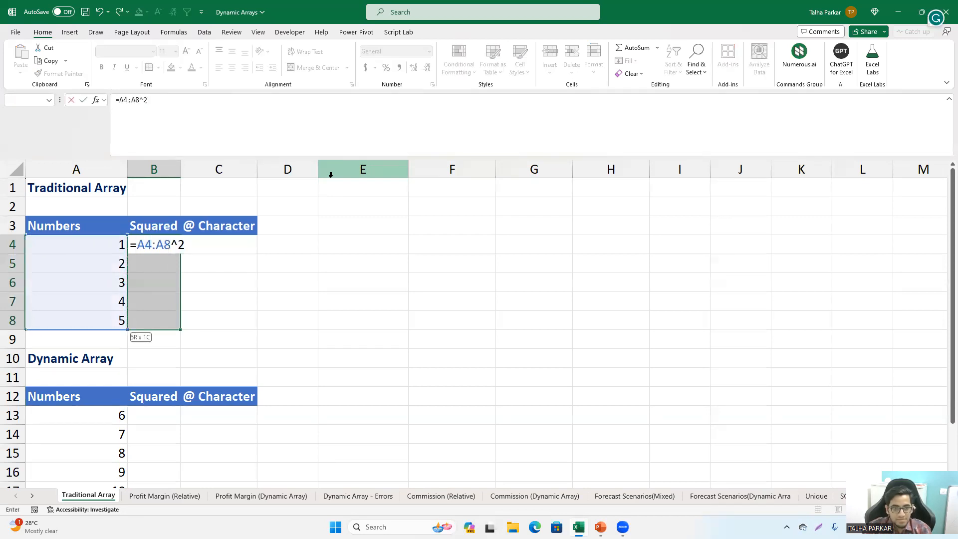
{"action": "key", "text": "Return"}
- Check the cells of the Squared column and delete the contents of B4:B8
{"action": "key", "text": "Down"}
{"action": "key", "text": "Down"}
{"action": "key", "text": "Down"}
{"action": "key", "text": "Down"}
{"action": "key", "text": "Up"}
{"action": "key", "text": "Up"}
{"action": "key", "text": "Up"}
{"action": "key", "text": "Up"}
{"action": "key", "text": "shift+Down"}
{"action": "key", "text": "shift+Down"}
{"action": "key", "text": "shift+Down"}
{"action": "key", "text": "shift+Down"}
{"action": "key", "text": "Delete"}
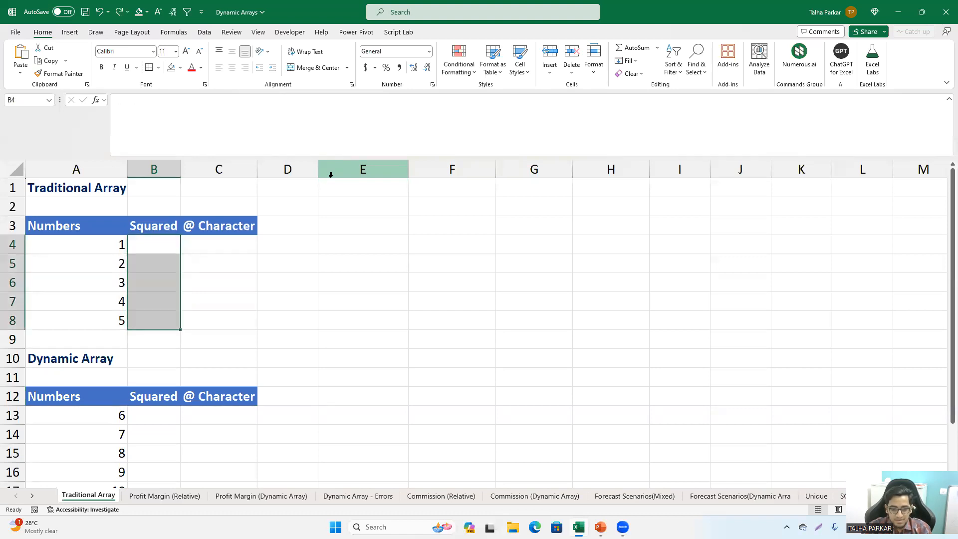
- Enter =A4:A8^2 as a traditional array formula across the Squared cells B4:B8
{"action": "type", "text": "="}
{"action": "key", "text": "Left"}
{"action": "key", "text": "shift+Down"}
{"action": "key", "text": "shift+Down"}
{"action": "key", "text": "shift+Down"}
{"action": "key", "text": "shift+Down"}
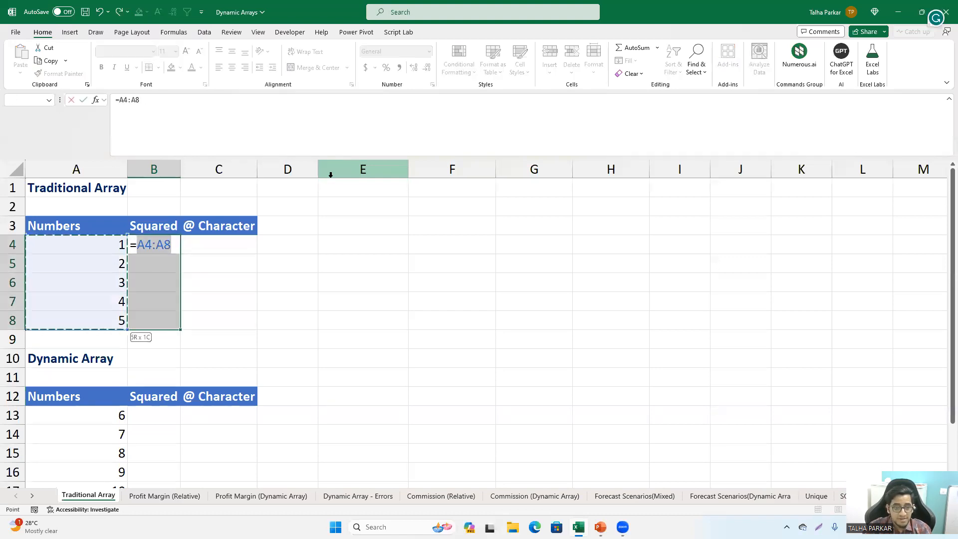
{"action": "key", "text": "shift+Down"}
{"action": "key", "text": "shift+Down"}
{"action": "key", "text": "shift+Up"}
{"action": "key", "text": "shift+Up"}
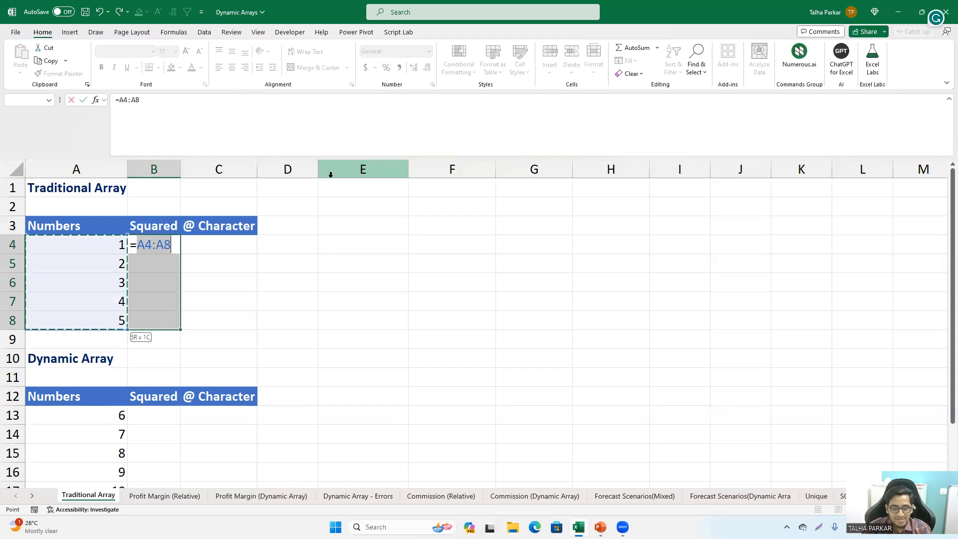
{"action": "type", "text": "^2"}
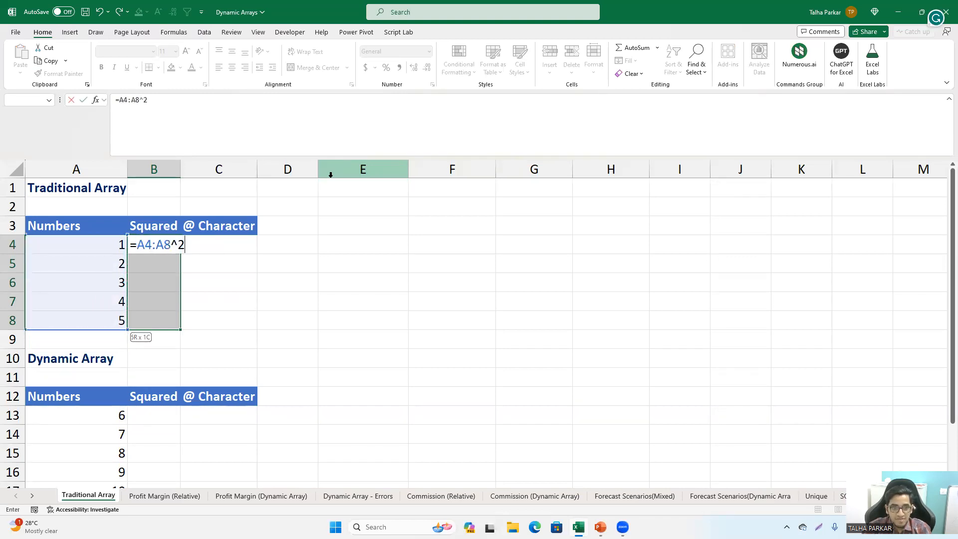
{"action": "key", "text": "ctrl+shift+Return"}
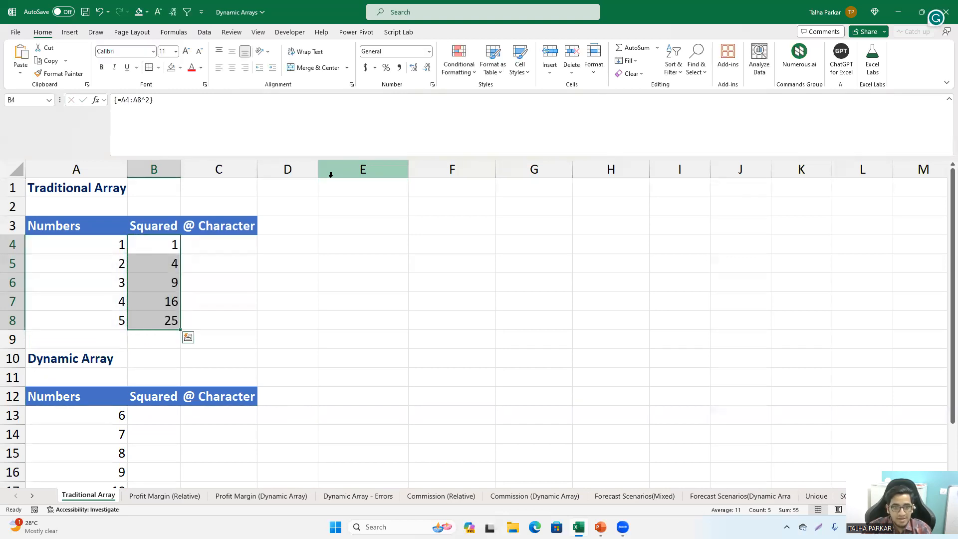
{"action": "key", "text": "Down"}
{"action": "key", "text": "Up"}
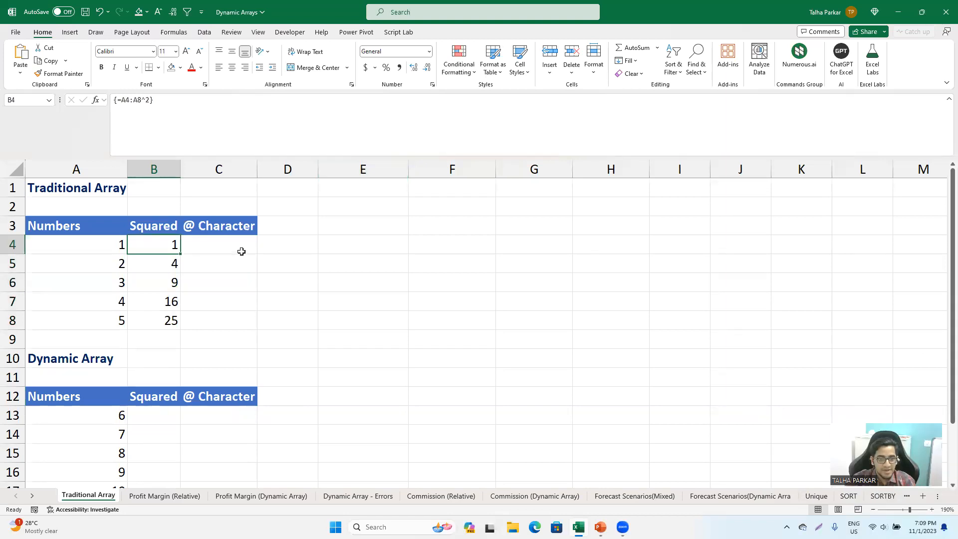
- Try the range reference =A4:A8 in C4 under @ Character, and undo the entry
{"action": "left_click", "coordinate": [242, 250]}
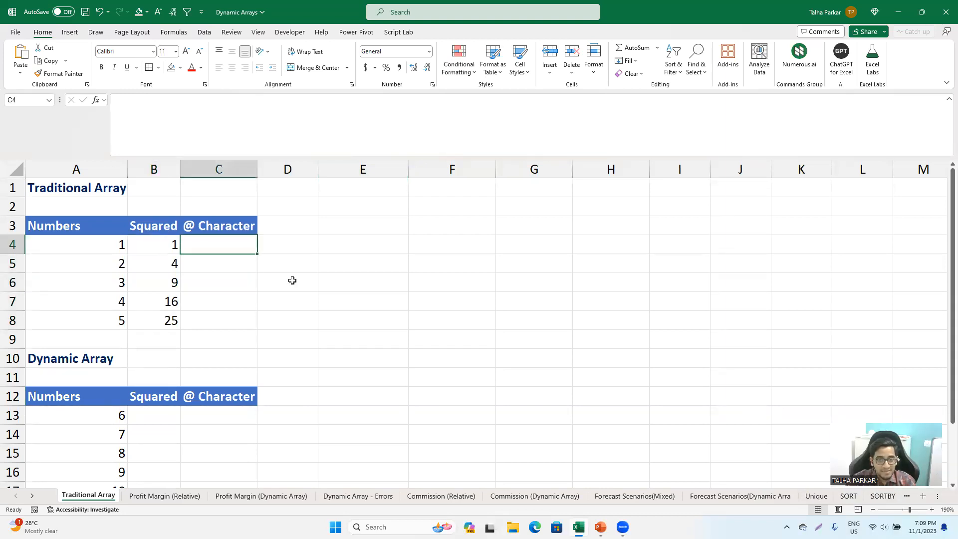
{"action": "type", "text": "="}
{"action": "key", "text": "Left"}
{"action": "key", "text": "Left"}
{"action": "key", "text": "ctrl+shift+Down"}
{"action": "key", "text": "ctrl+shift+Down"}
{"action": "key", "text": "shift+Up"}
{"action": "key", "text": "shift+Up"}
{"action": "key", "text": "Return"}
{"action": "key", "text": "Up"}
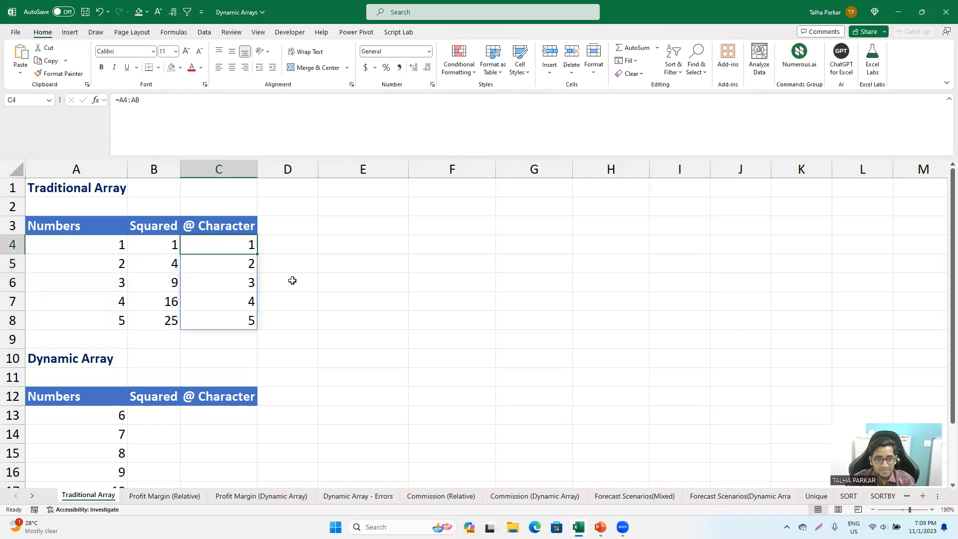
{"action": "key", "text": "ctrl+z"}
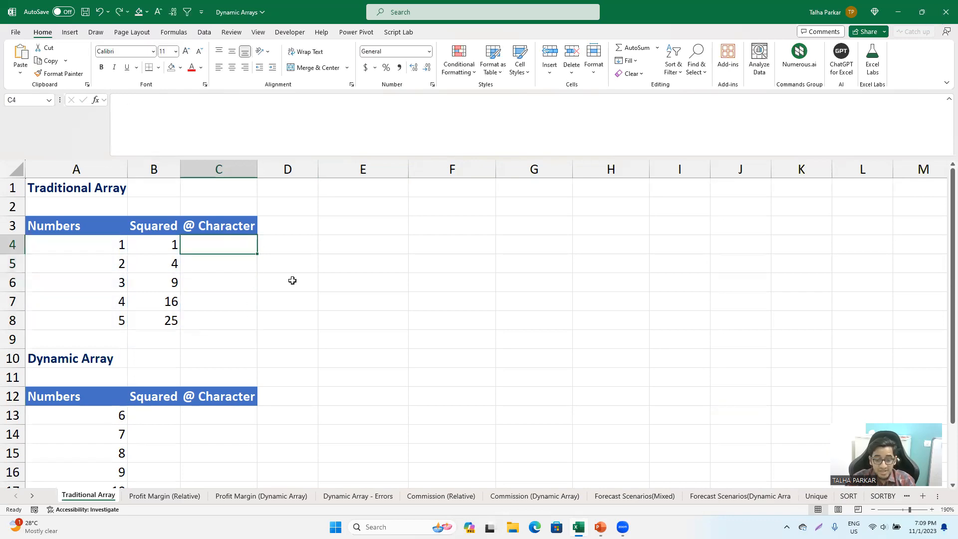
{"action": "type", "text": "="}
{"action": "key", "text": "Left"}
{"action": "key", "text": "Left"}
{"action": "key", "text": "shift+Down"}
{"action": "key", "text": "shift+Down"}
{"action": "key", "text": "shift+Down"}
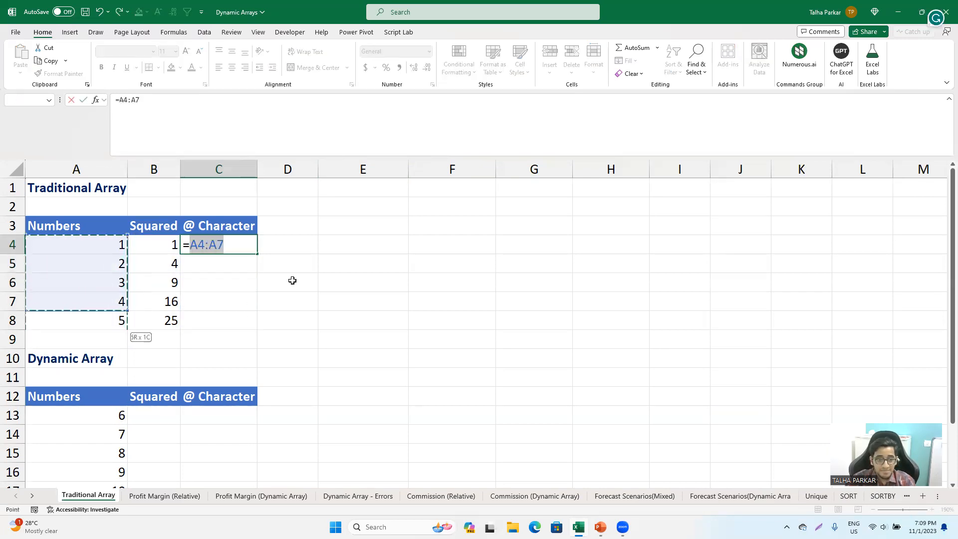
{"action": "key", "text": "shift+Down"}
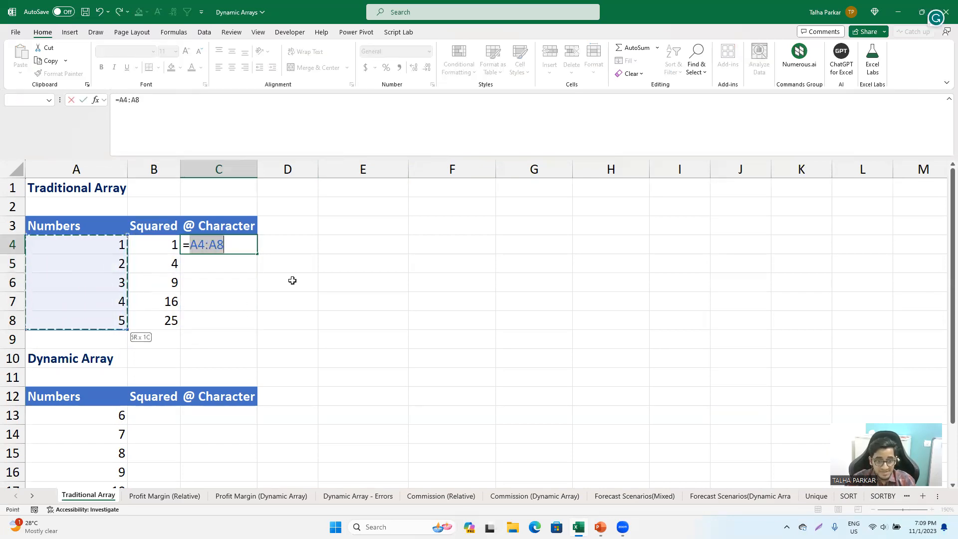
{"action": "left_click", "coordinate": [119, 99]}
{"action": "type", "text": "@"}
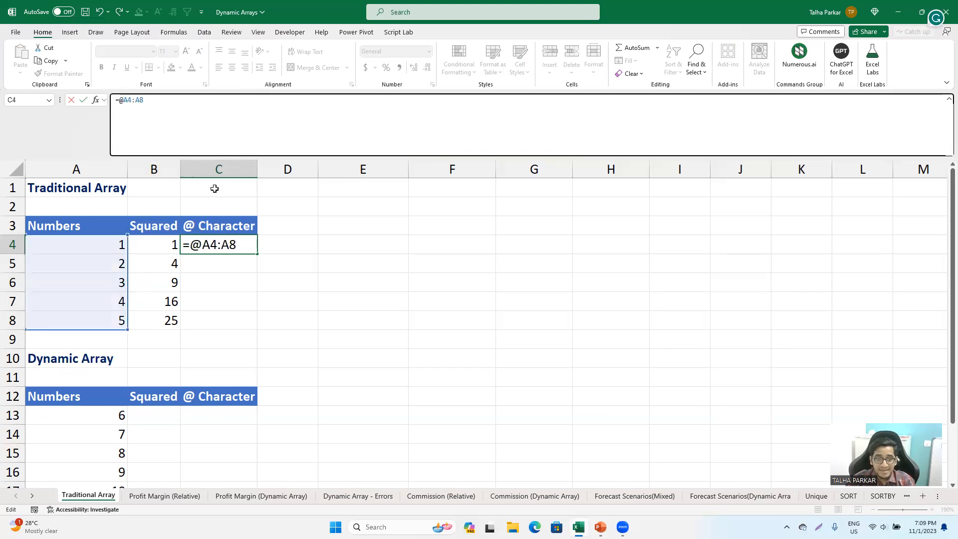
{"action": "key", "text": "Return"}
{"action": "key", "text": "Up"}
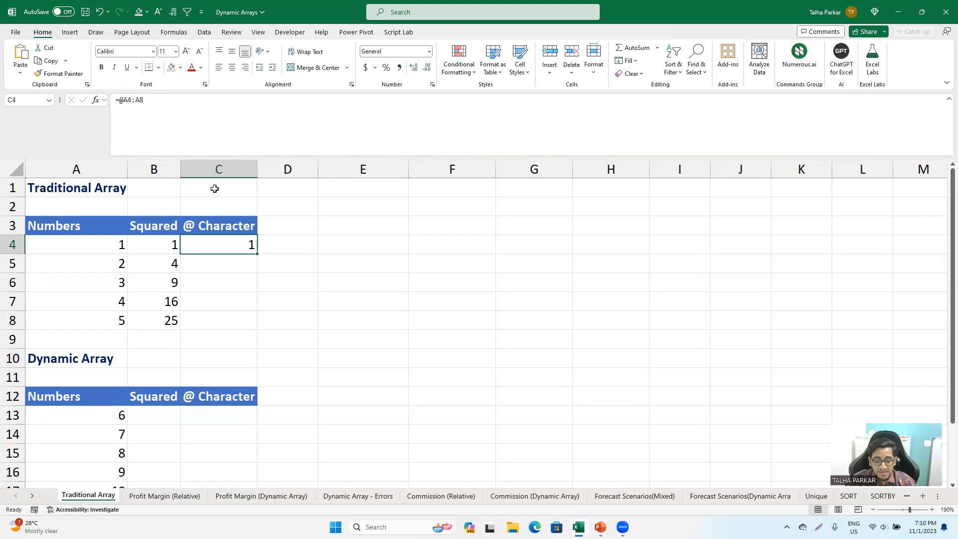
{"action": "key", "text": "F2"}
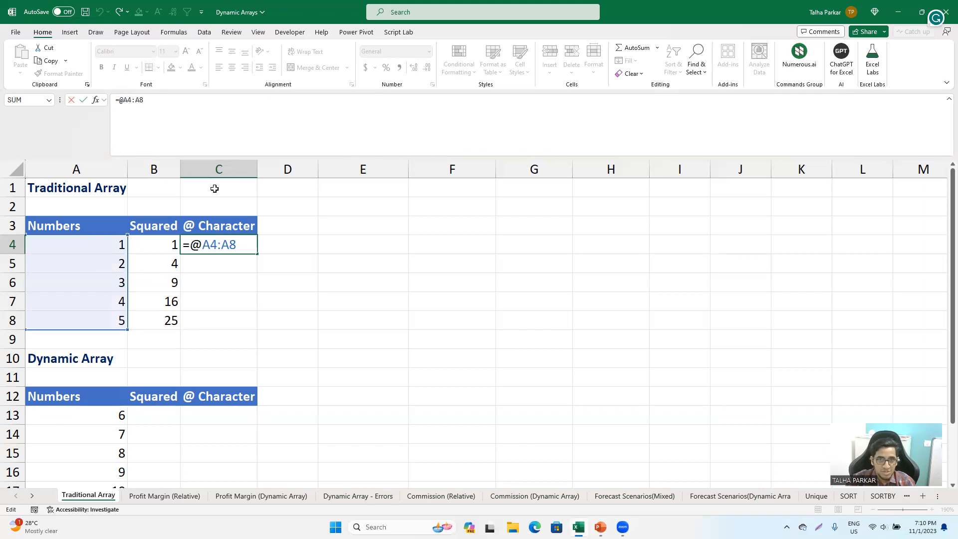
{"action": "key", "text": "ctrl+Return"}
- Switch to the PowerPoint presentation and advance to the Dynamic Arrays slide
{"action": "key", "text": "alt+Tab"}
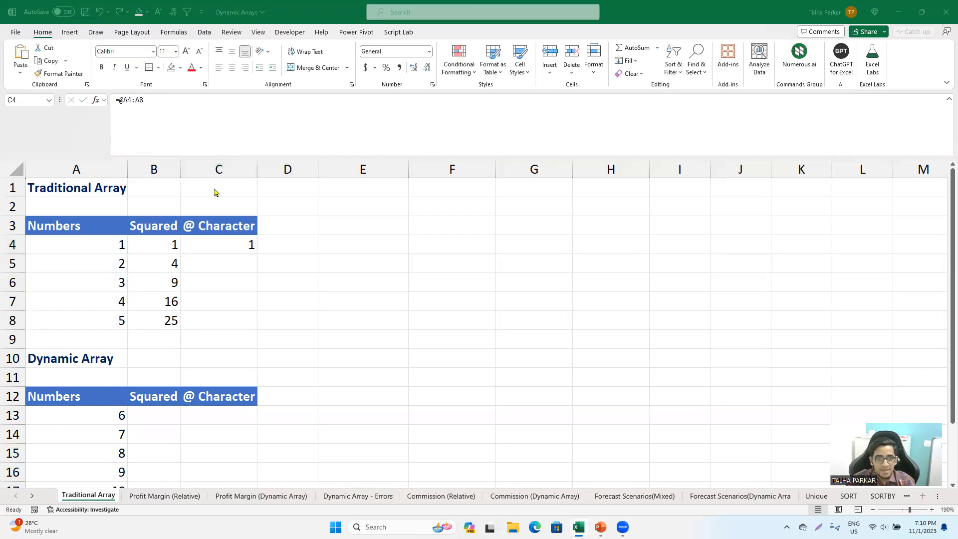
{"action": "key", "text": "alt+Tab"}
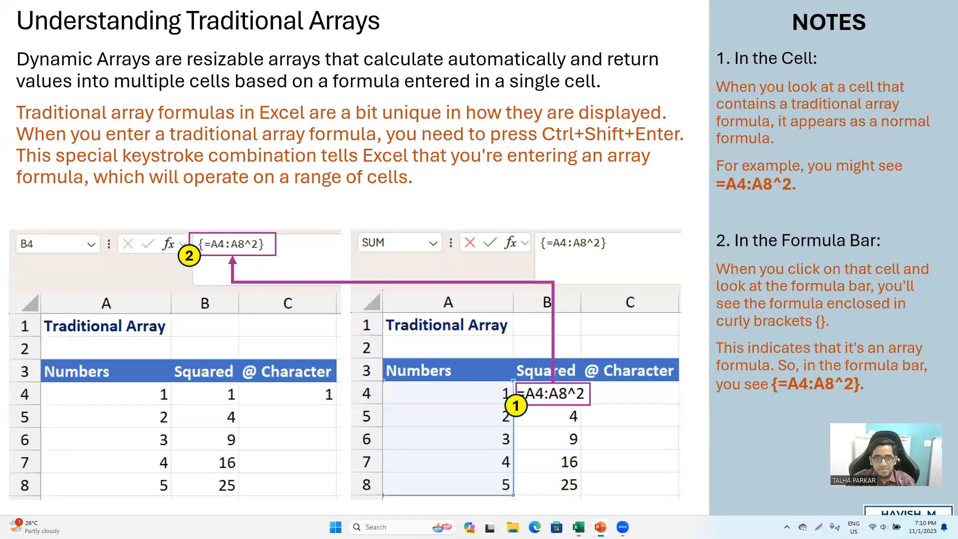
{"action": "key", "text": "Right"}
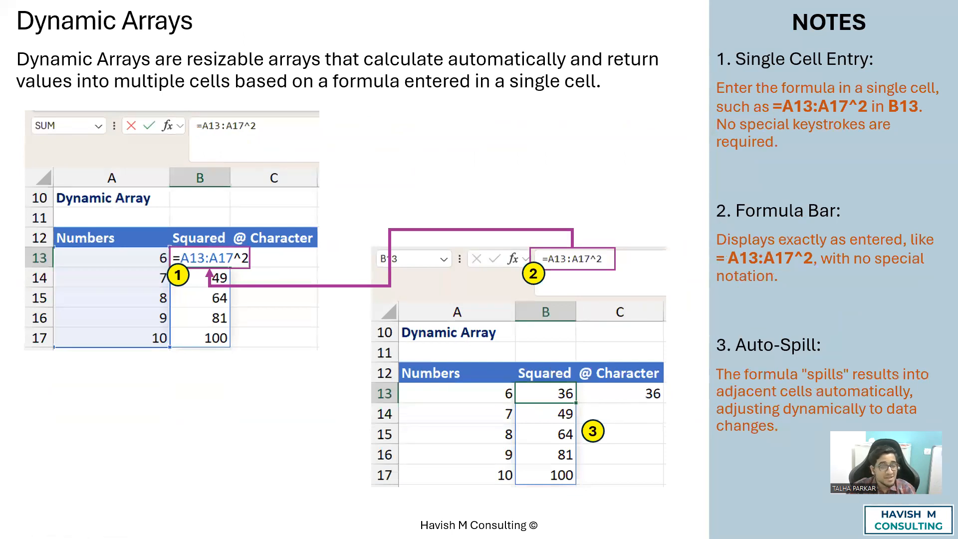
- Switch back to the Excel workbook and go to B13, the first Squared cell of the Dynamic Array table
{"action": "key", "text": "alt+Tab"}
{"action": "key", "text": "Down"}
{"action": "key", "text": "Down"}
{"action": "key", "text": "Down"}
{"action": "key", "text": "Down"}
{"action": "key", "text": "Down"}
{"action": "key", "text": "Down"}
{"action": "key", "text": "Down"}
{"action": "key", "text": "Down"}
{"action": "key", "text": "Down"}
{"action": "key", "text": "Down"}
{"action": "key", "text": "Down"}
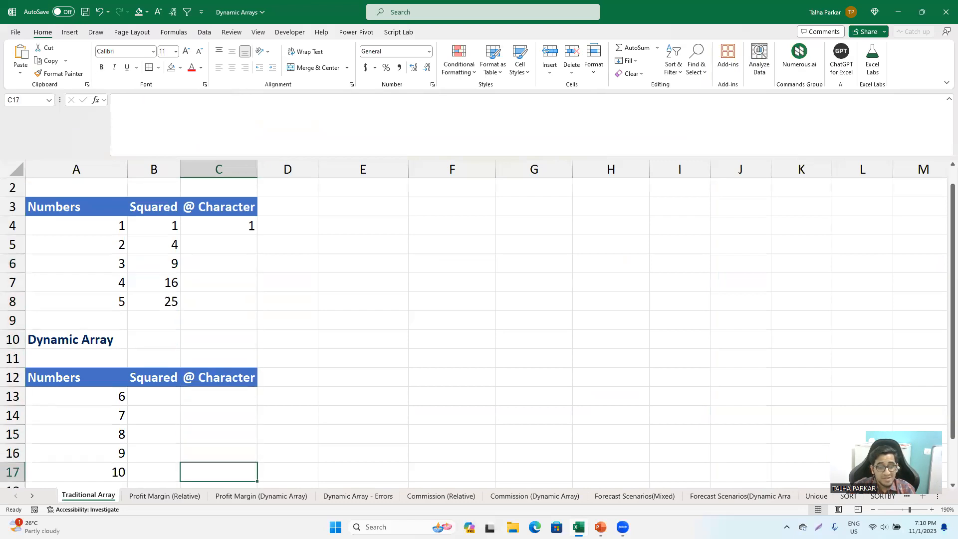
{"action": "key", "text": "Left"}
{"action": "key", "text": "Left"}
{"action": "key", "text": "Up"}
{"action": "key", "text": "Up"}
{"action": "key", "text": "Up"}
{"action": "key", "text": "Right"}
{"action": "key", "text": "Up"}
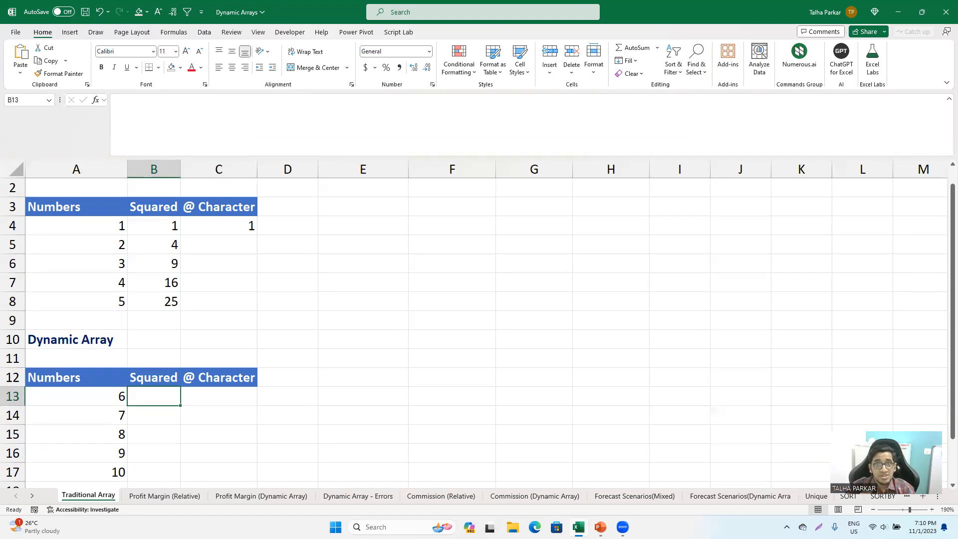
- Enter the dynamic array formula =A13:A17^2 in B13, the first Squared cell of the Dynamic Array table
{"action": "type", "text": "="}
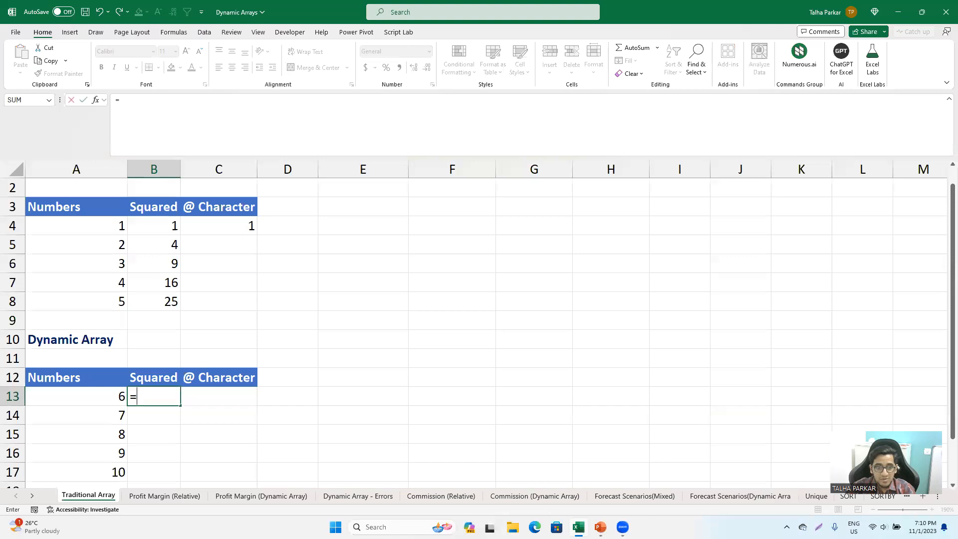
{"action": "key", "text": "Left"}
{"action": "key", "text": "BackSpace"}
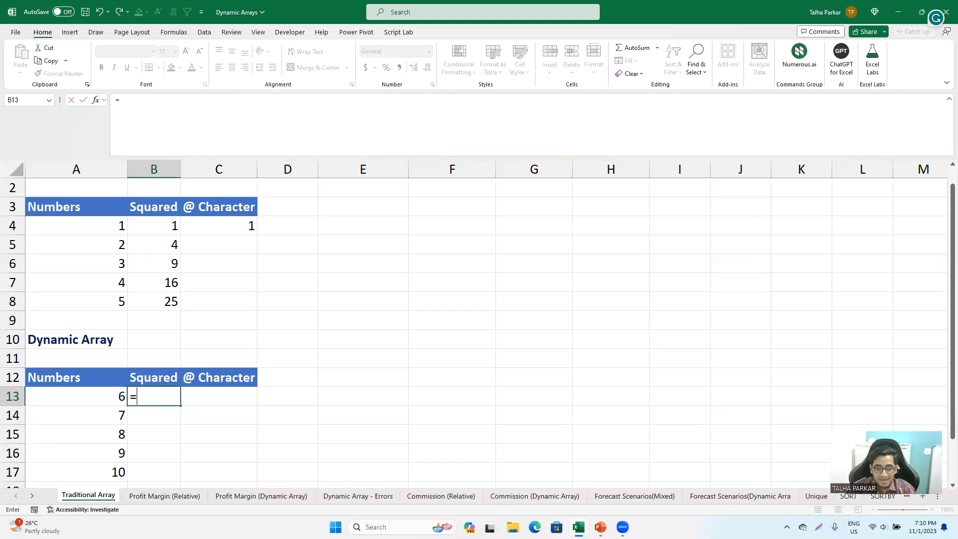
{"action": "key", "text": "Left"}
{"action": "key", "text": "shift+Down"}
{"action": "key", "text": "shift+Down"}
{"action": "key", "text": "shift+Down"}
{"action": "key", "text": "shift+Down"}
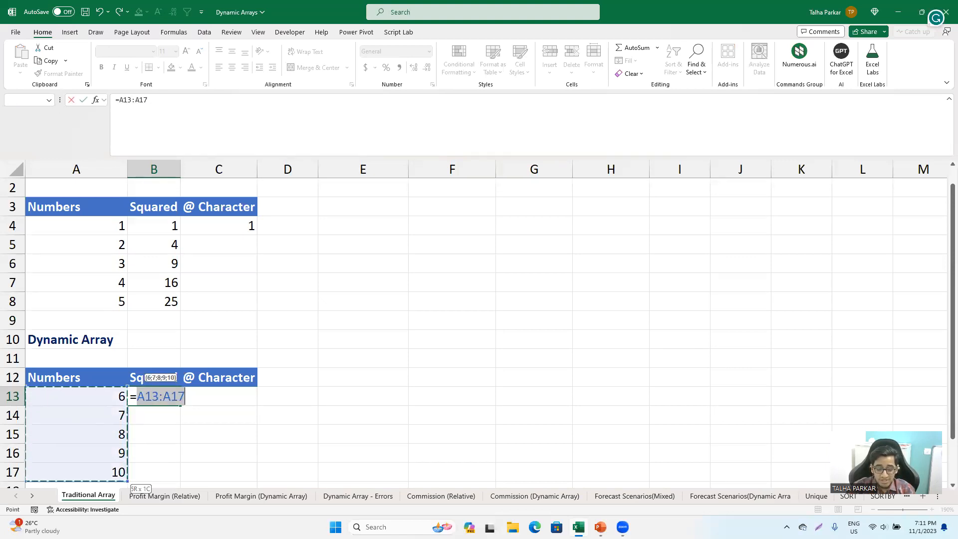
{"action": "type", "text": "^2"}
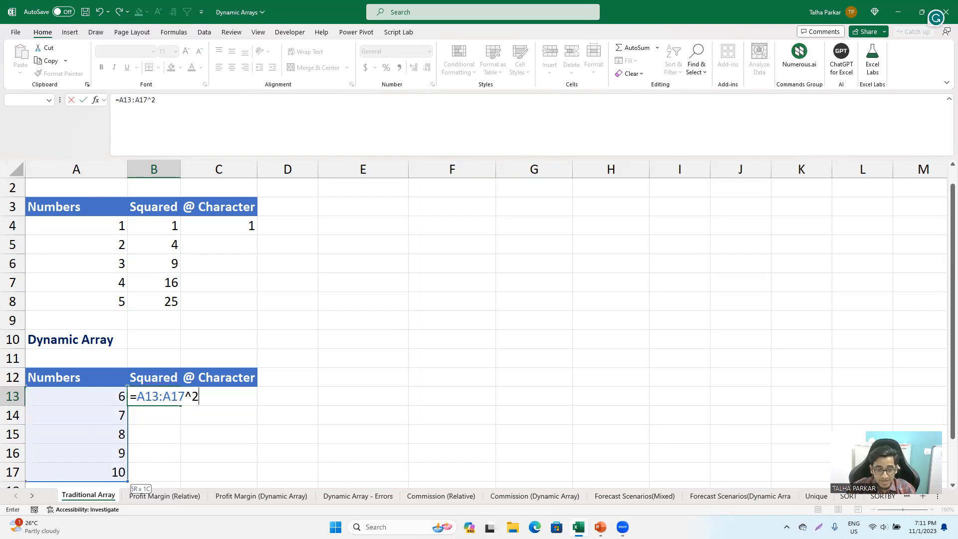
{"action": "key", "text": "Return"}
- Examine the spilled cells B13:B17 and their border, comparing them with the Squared cells of the traditional array above
{"action": "key", "text": "Up"}
{"action": "key", "text": "Down"}
{"action": "key", "text": "Down"}
{"action": "key", "text": "Down"}
{"action": "key", "text": "Down"}
{"action": "key", "text": "Down"}
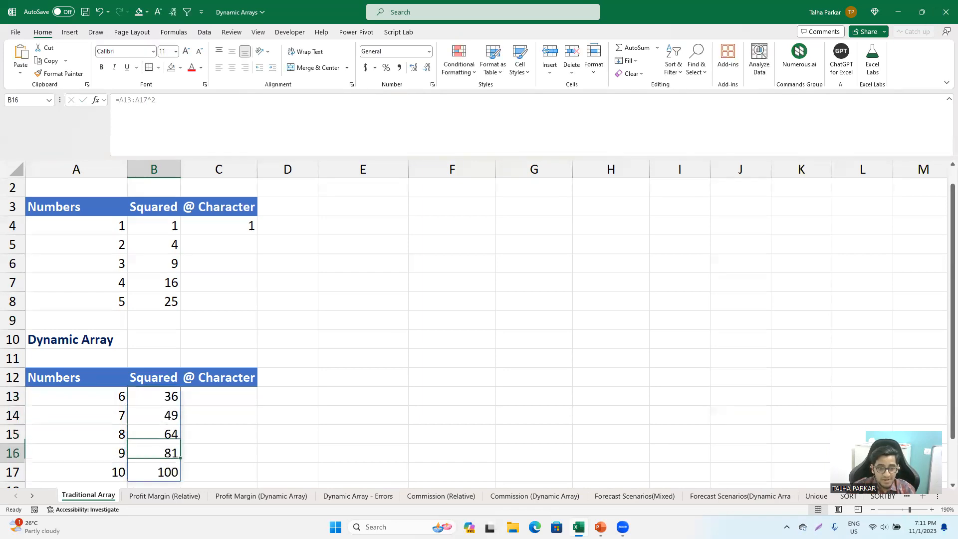
{"action": "key", "text": "Up"}
{"action": "key", "text": "Up"}
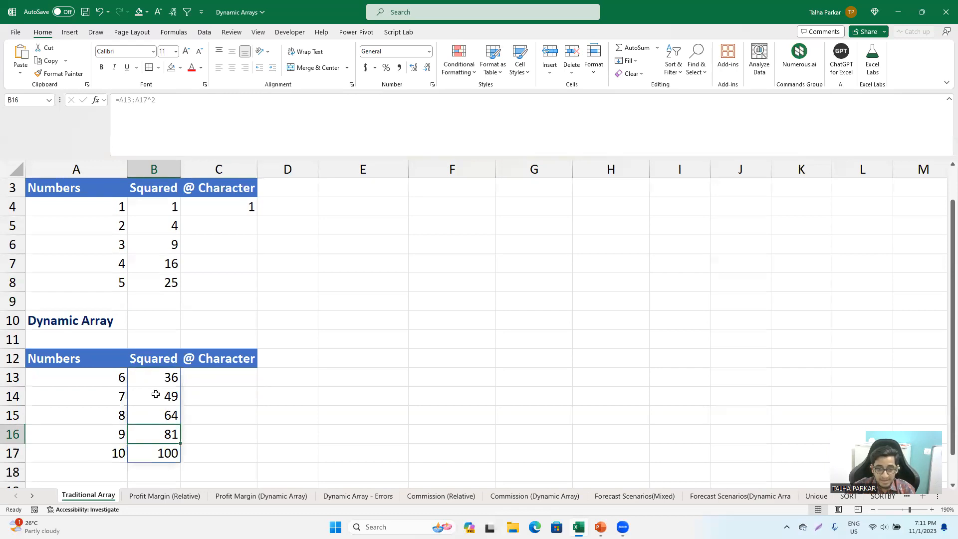
{"action": "left_click_drag", "start_coordinate": [142, 384], "coordinate": [168, 454]}
{"action": "left_click", "coordinate": [165, 415]}
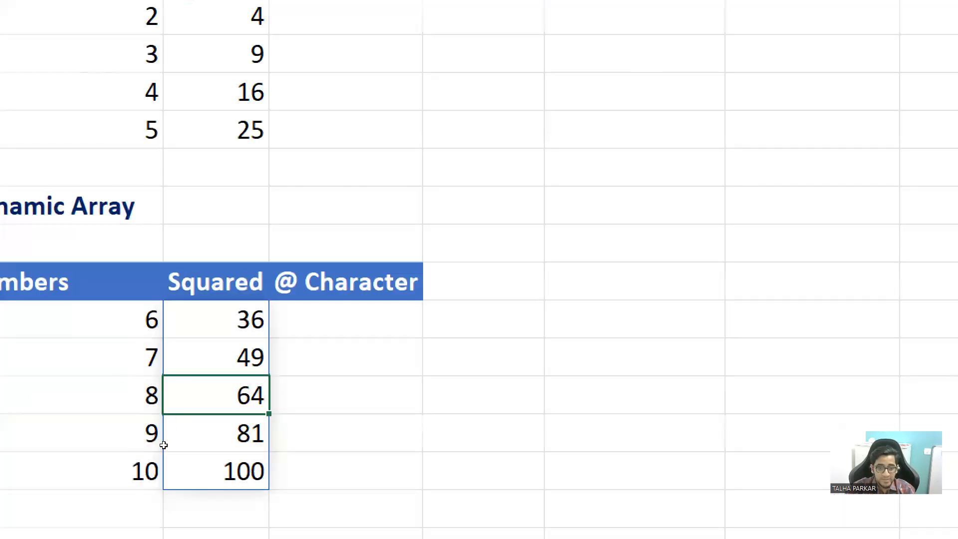
{"action": "left_click", "coordinate": [216, 53]}
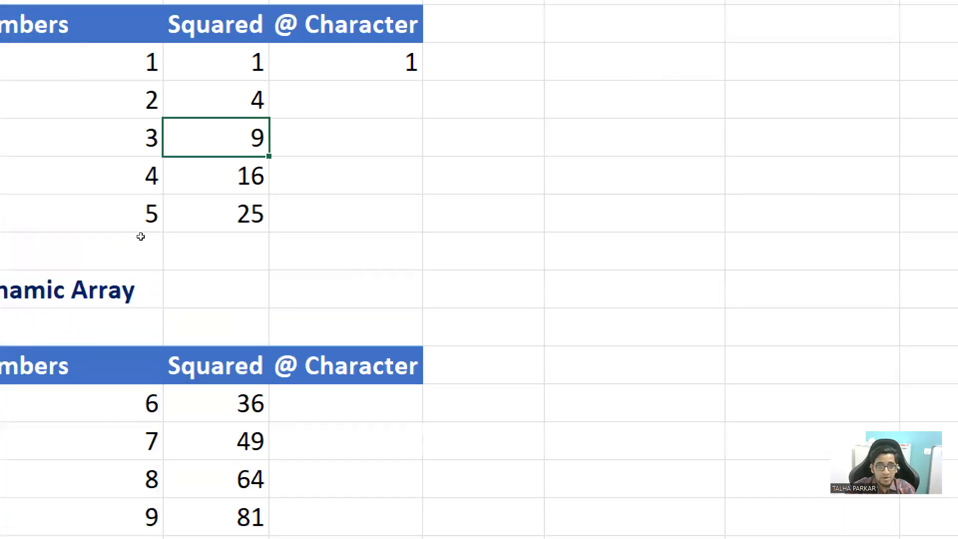
{"action": "scroll", "coordinate": [155, 309], "scroll_direction": "down", "scroll_amount": 3}
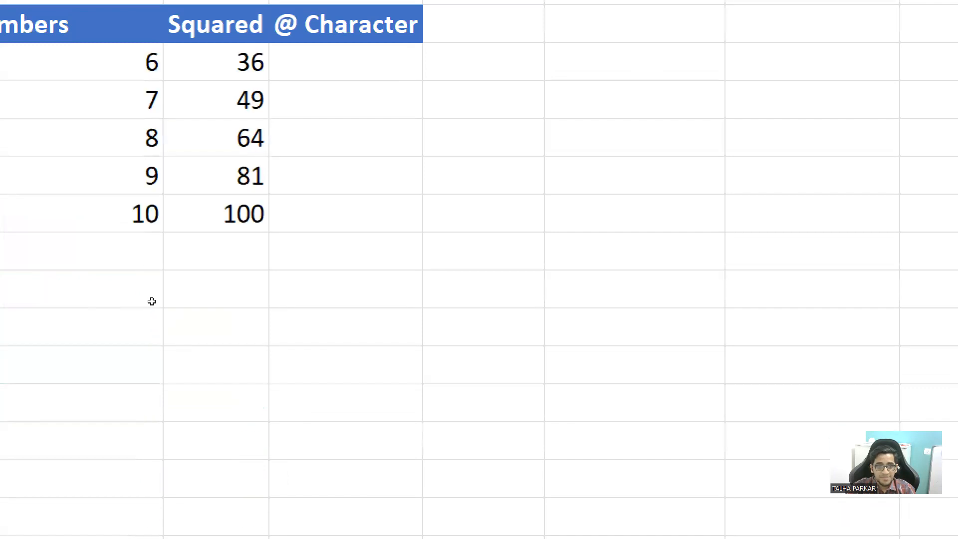
{"action": "scroll", "coordinate": [151, 302], "scroll_direction": "up", "scroll_amount": 1}
{"action": "left_click", "coordinate": [216, 212]}
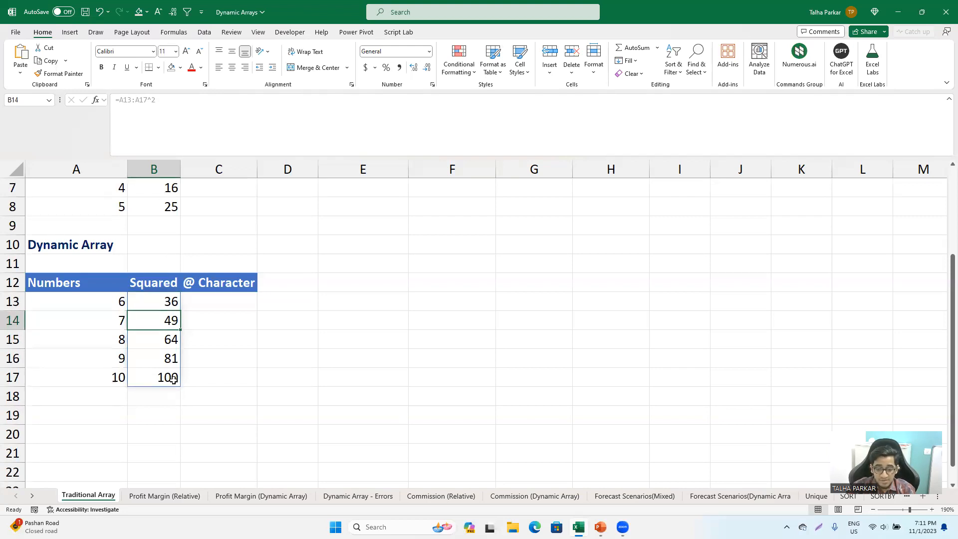
- Try to delete the single results in B6 and B5 within the traditional array B4:B8
{"action": "key", "text": "Down"}
{"action": "key", "text": "Up"}
{"action": "key", "text": "Up"}
{"action": "key", "text": "Up"}
{"action": "key", "text": "Up"}
{"action": "key", "text": "Up"}
{"action": "key", "text": "Up"}
{"action": "key", "text": "Up"}
{"action": "key", "text": "Up"}
{"action": "key", "text": "Up"}
{"action": "key", "text": "Up"}
{"action": "key", "text": "Up"}
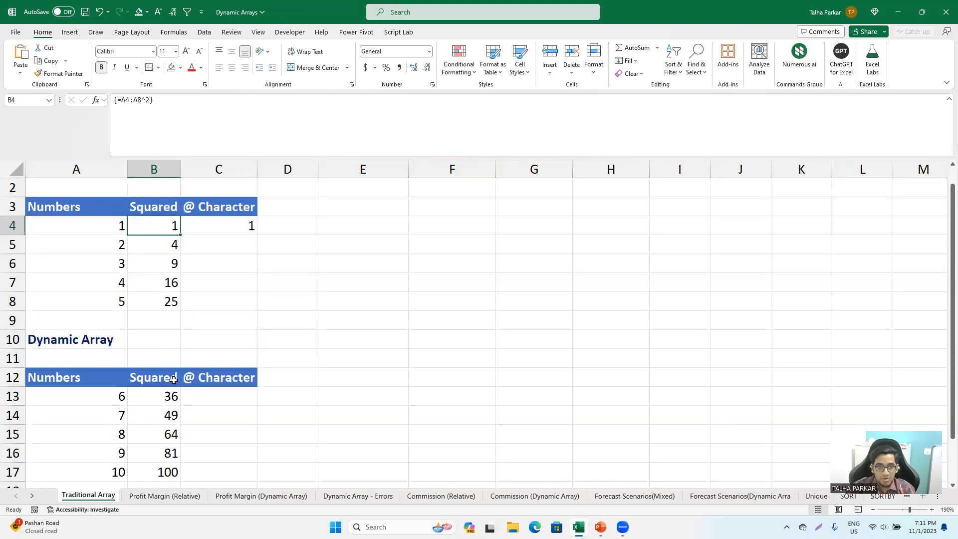
{"action": "key", "text": "Down"}
{"action": "key", "text": "Down"}
{"action": "key", "text": "Delete"}
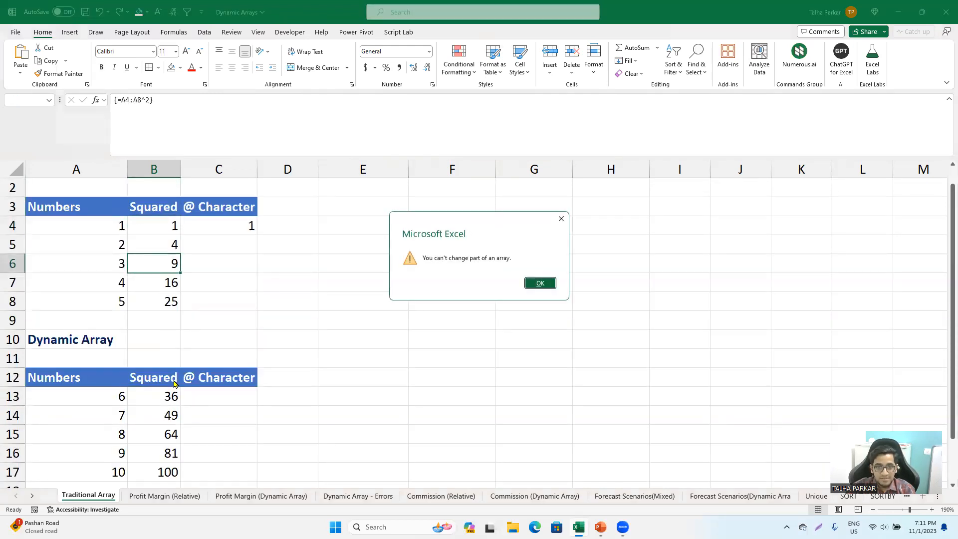
{"action": "key", "text": "Return"}
{"action": "key", "text": "Up"}
{"action": "key", "text": "Delete"}
{"action": "key", "text": "Return"}
- Step through the Squared cells of both tables to compare the traditional array formula with the dynamic one
{"action": "key", "text": "Down"}
{"action": "key", "text": "Down"}
{"action": "key", "text": "Down"}
{"action": "key", "text": "Down"}
{"action": "key", "text": "Down"}
{"action": "key", "text": "Down"}
{"action": "key", "text": "Down"}
{"action": "key", "text": "Down"}
{"action": "key", "text": "Down"}
{"action": "key", "text": "Down"}
{"action": "key", "text": "Up"}
{"action": "key", "text": "Up"}
{"action": "key", "text": "Up"}
{"action": "key", "text": "Up"}
{"action": "key", "text": "Up"}
{"action": "key", "text": "Up"}
{"action": "key", "text": "Up"}
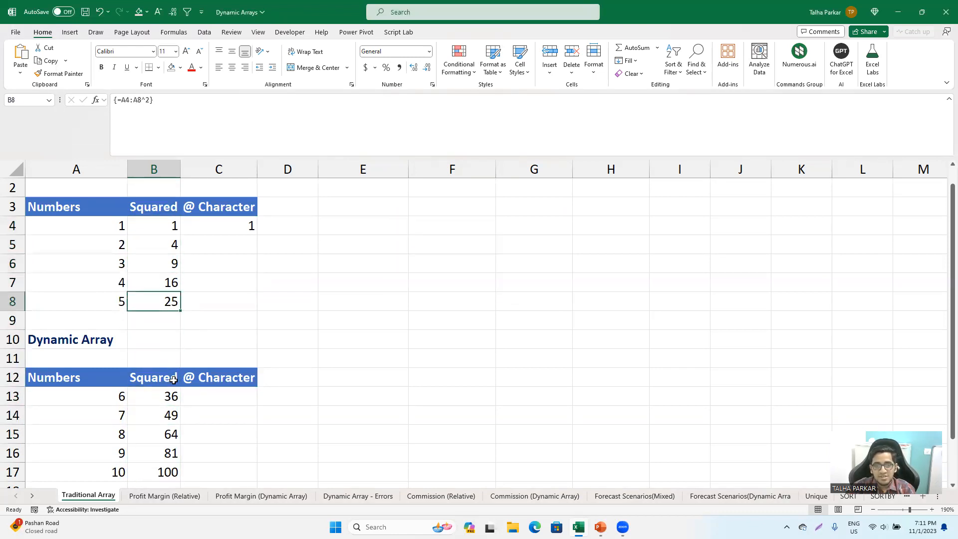
- Try to delete B7, the squared result of 4 in the traditional array
{"action": "key", "text": "Up"}
{"action": "key", "text": "Delete"}
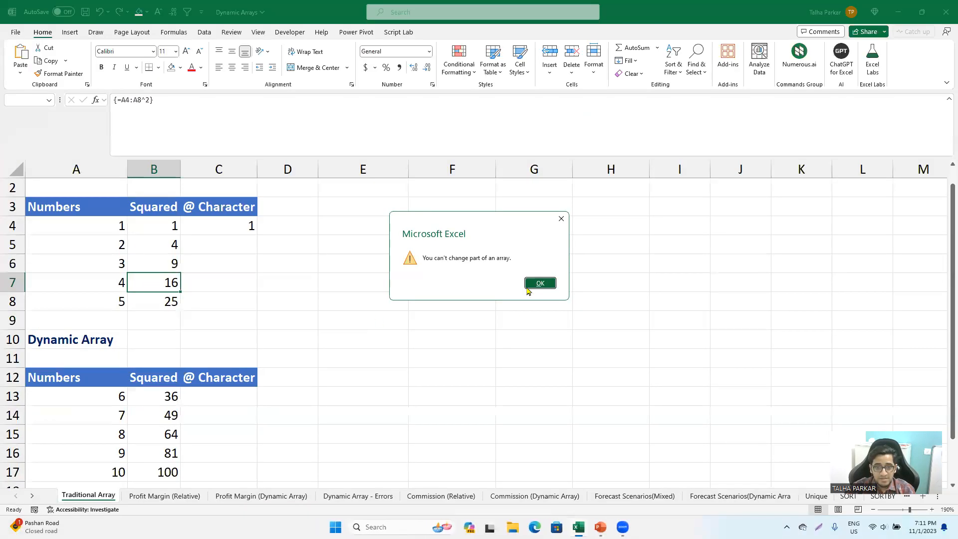
{"action": "left_click", "coordinate": [718, 229]}
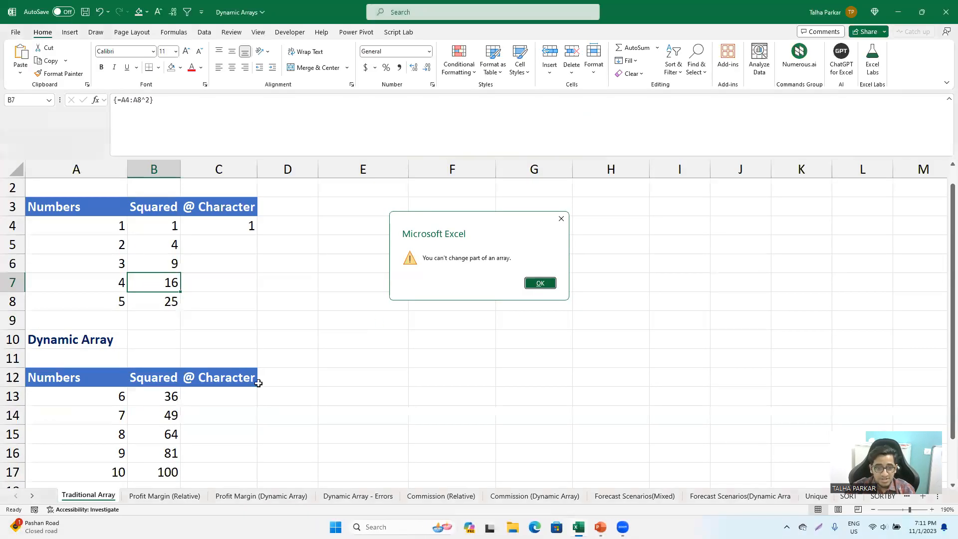
- Overwrite B14 inside the spill range with 1 to test the dynamic array, and undo the entry
{"action": "left_click", "coordinate": [151, 416]}
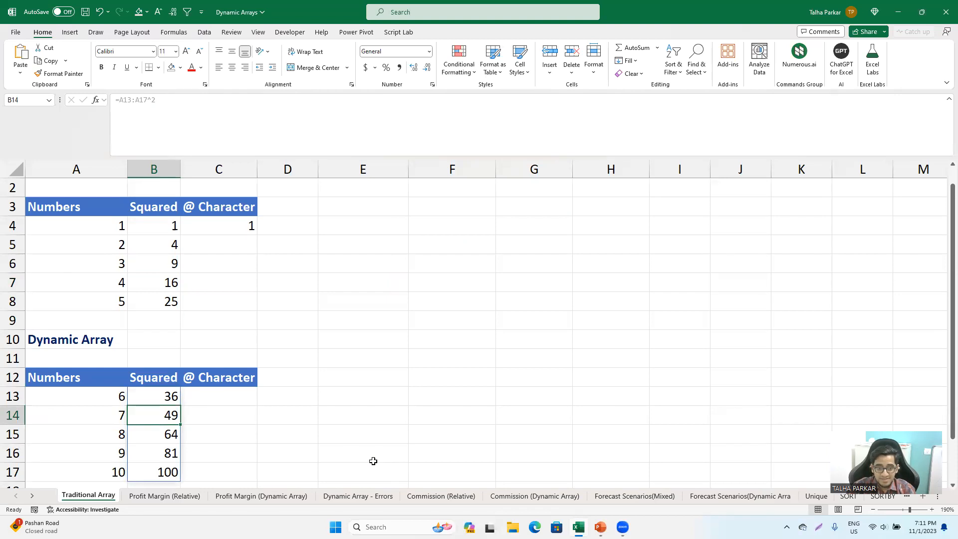
{"action": "type", "text": "1"}
{"action": "key", "text": "Return"}
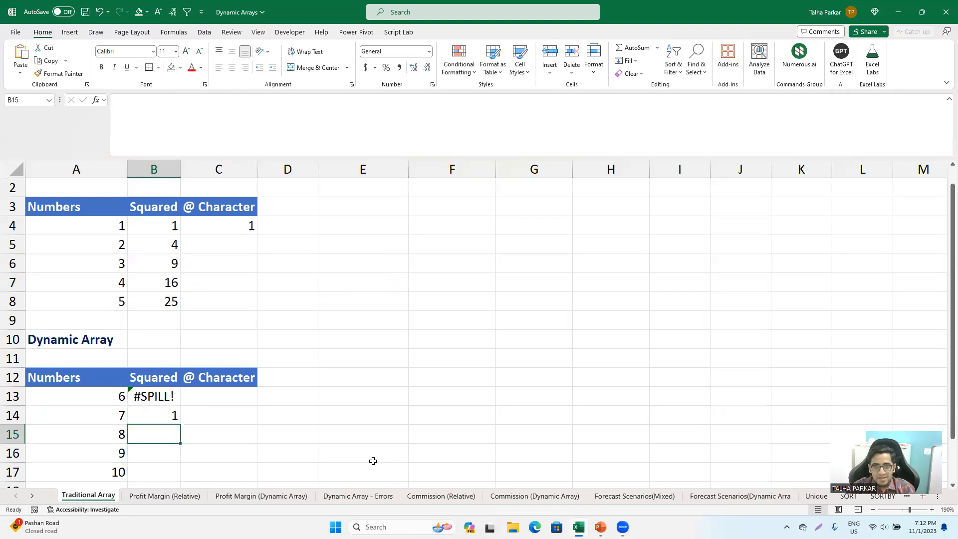
{"action": "key", "text": "ctrl+z"}
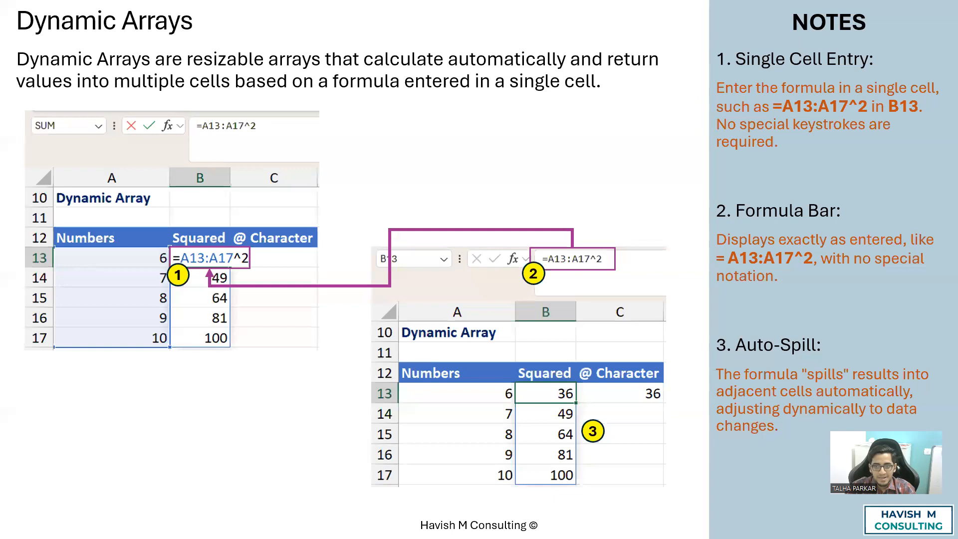
- Advance the PowerPoint presentation to the Spill range border slide and on through the comparison slides, and switch back to the Excel workbook
{"action": "key", "text": "Right"}
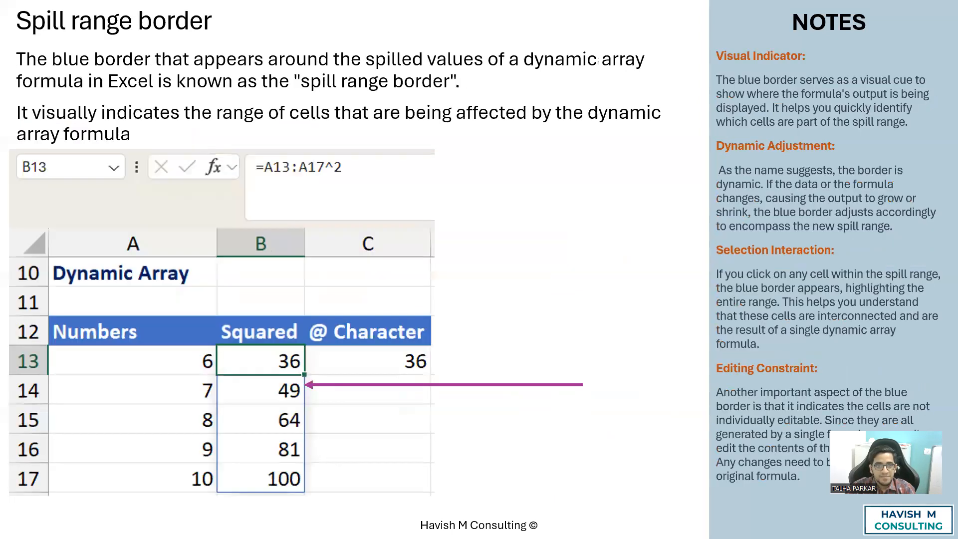
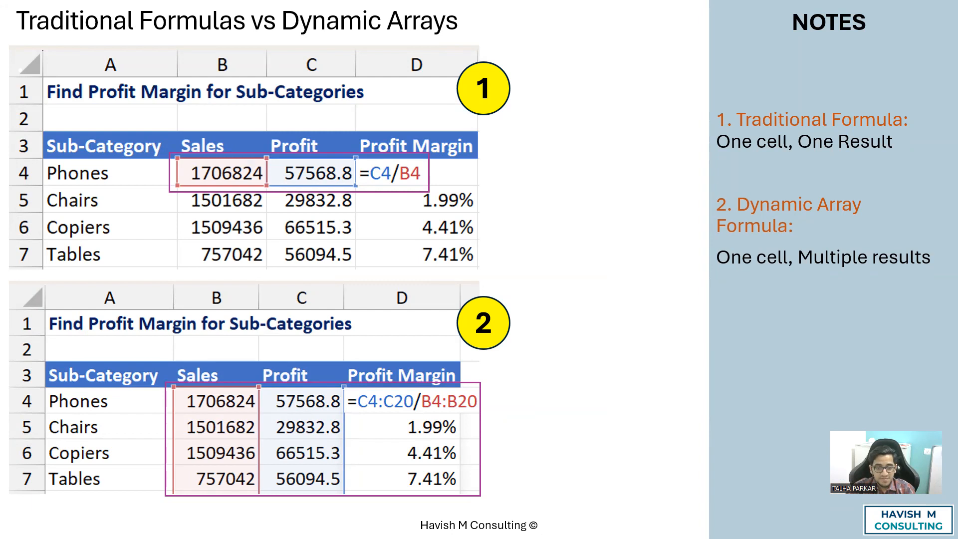
{"action": "key", "text": "alt+Tab"}
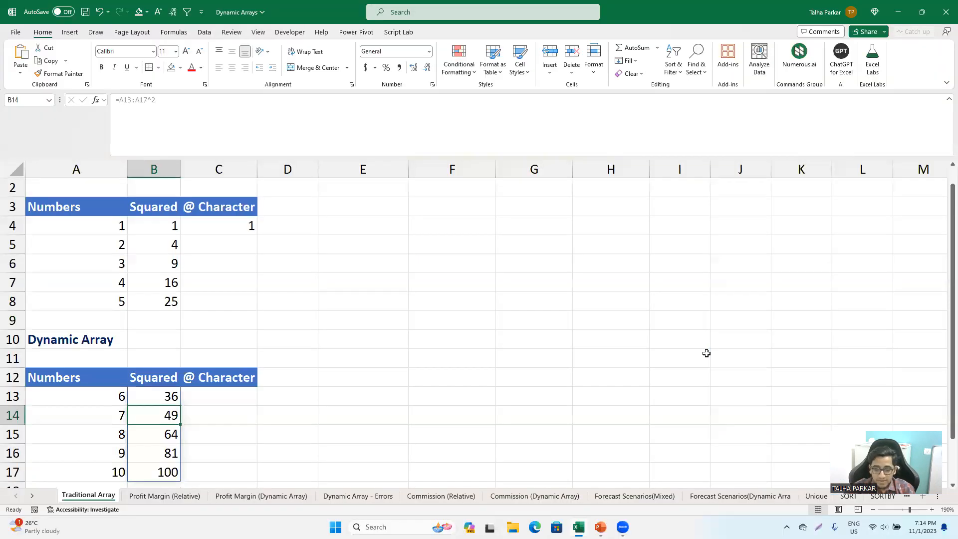
- Go to the Profit Margin (Relative) sheet and enter =C4/B4 in D4 as the profit margin for Phones
{"action": "key", "text": "ctrl+Page_Down"}
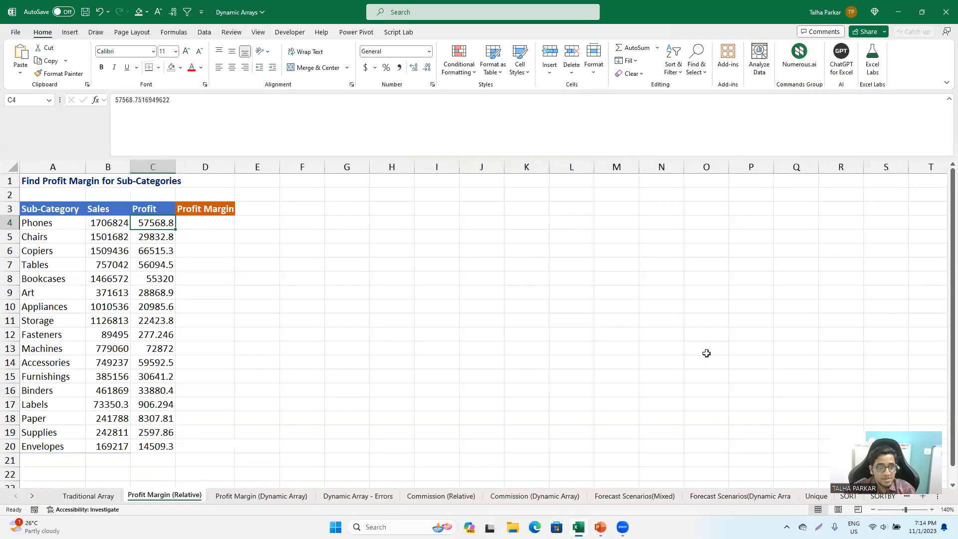
{"action": "key", "text": "Right"}
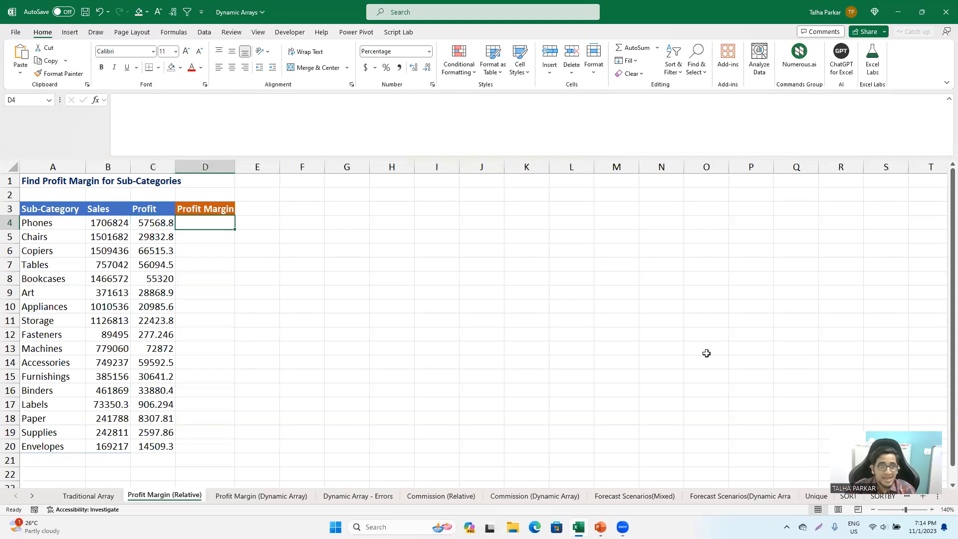
{"action": "type", "text": "="}
{"action": "key", "text": "Left"}
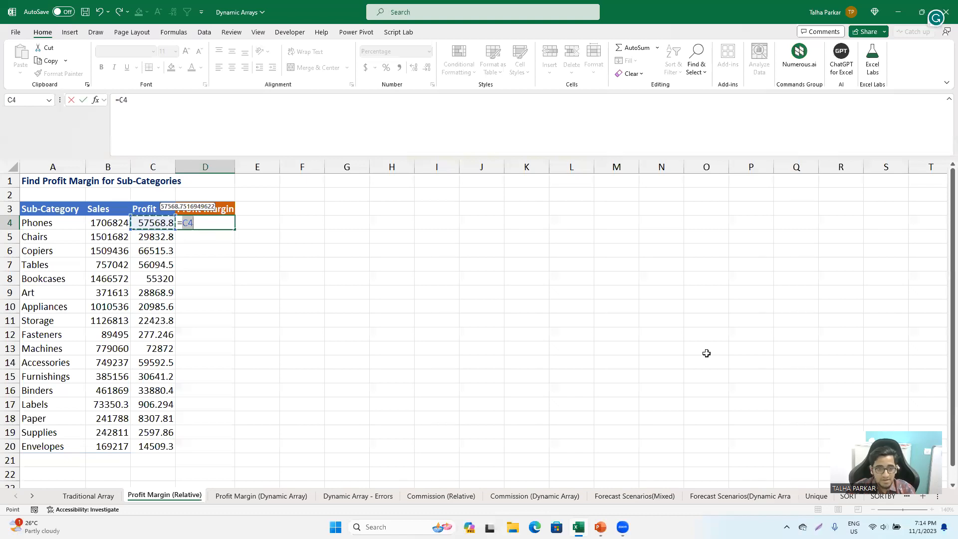
{"action": "type", "text": "/"}
{"action": "key", "text": "Left"}
{"action": "key", "text": "Left"}
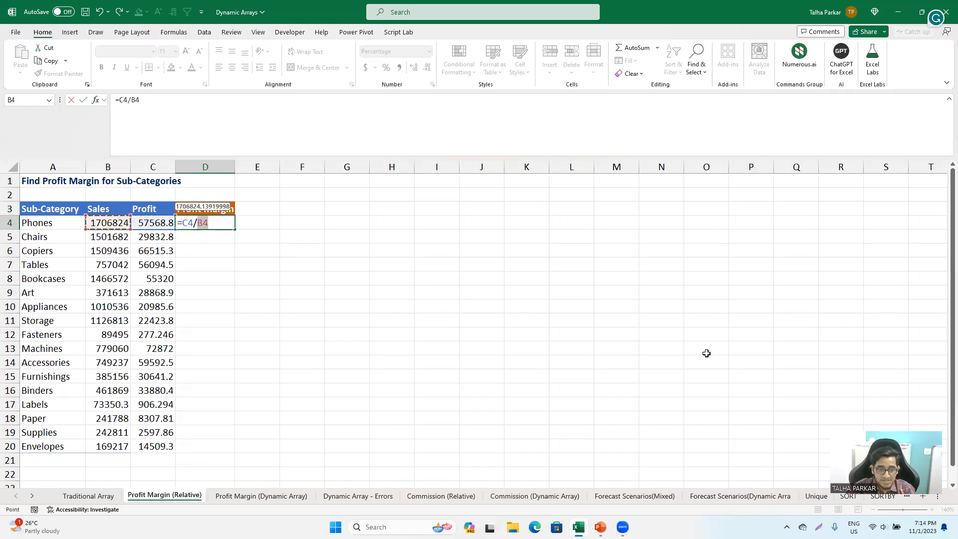
{"action": "key", "text": "Return"}
- Fill the D4 profit margin formula down the selected range D4:D20, and undo the fill
{"action": "key", "text": "Up"}
{"action": "key", "text": "Left"}
{"action": "key", "text": "ctrl+Down"}
{"action": "key", "text": "Right"}
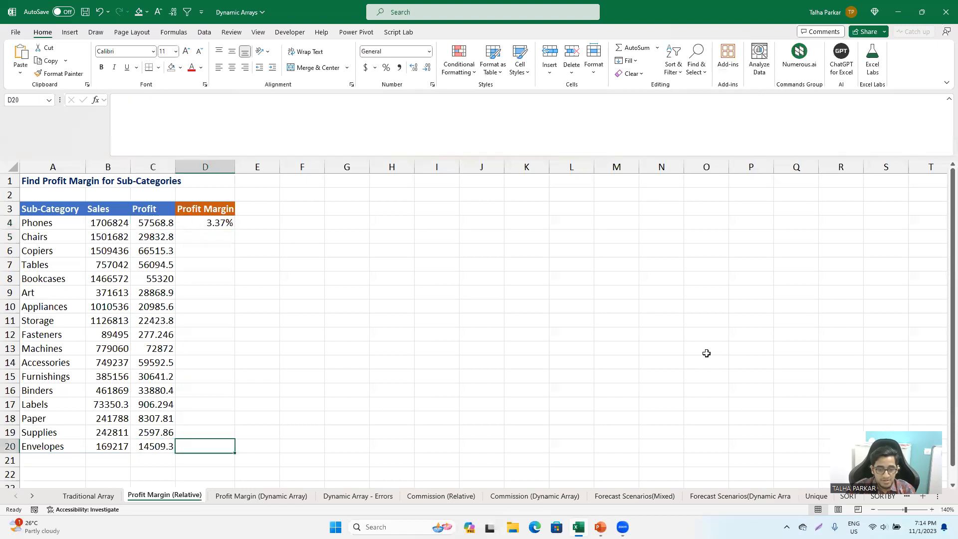
{"action": "key", "text": "ctrl+shift+Up"}
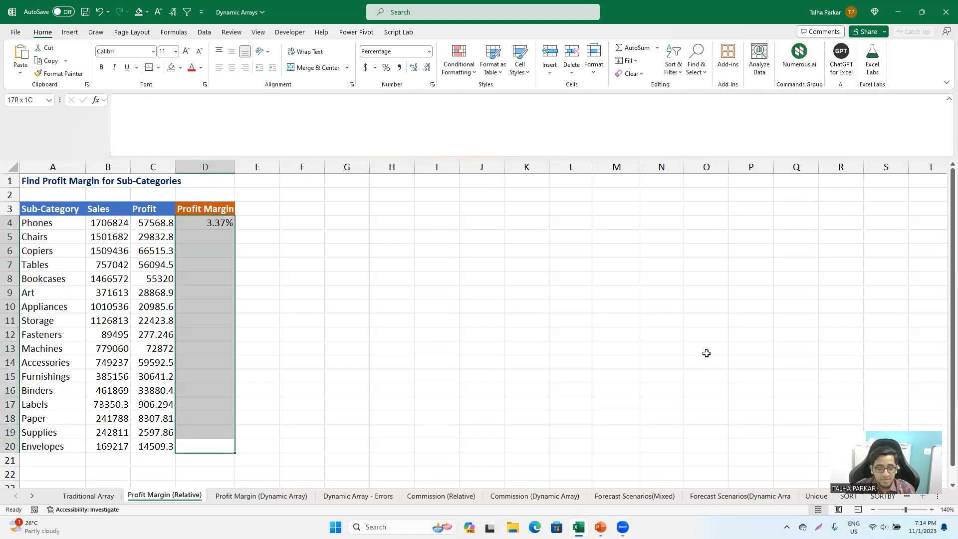
{"action": "key", "text": "ctrl+d"}
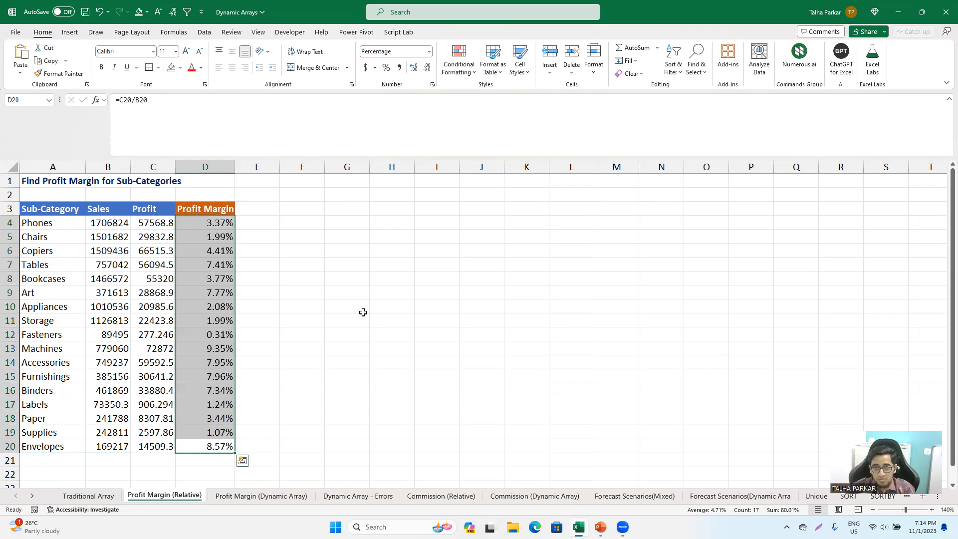
{"action": "key", "text": "ctrl+z"}
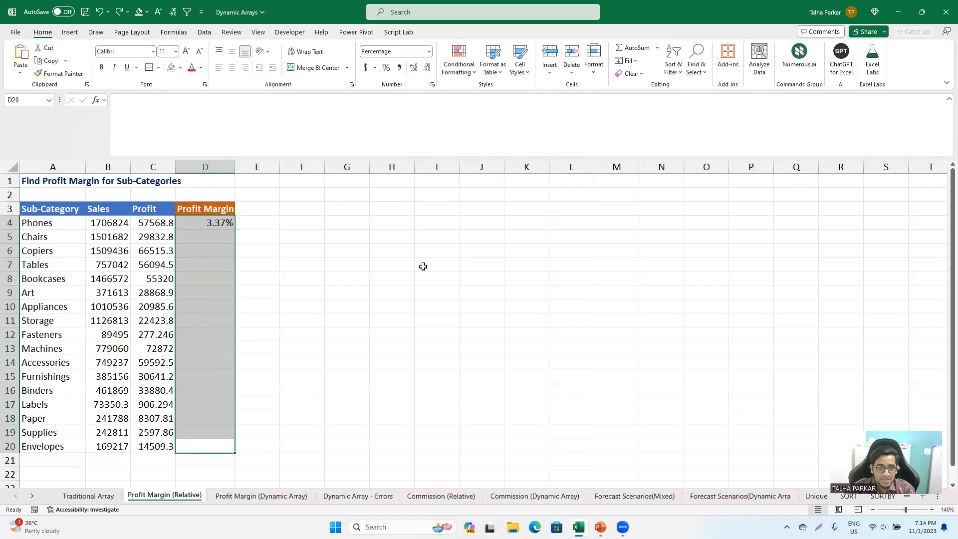
- Auto-fill the Profit Margin column from D4's fill handle, and undo that fill
{"action": "left_click", "coordinate": [183, 224]}
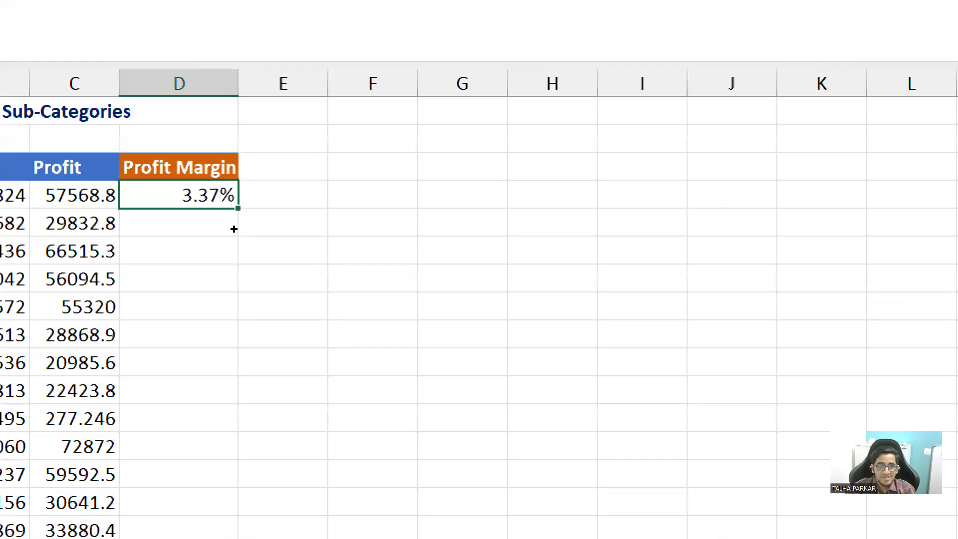
{"action": "double_click", "coordinate": [234, 229]}
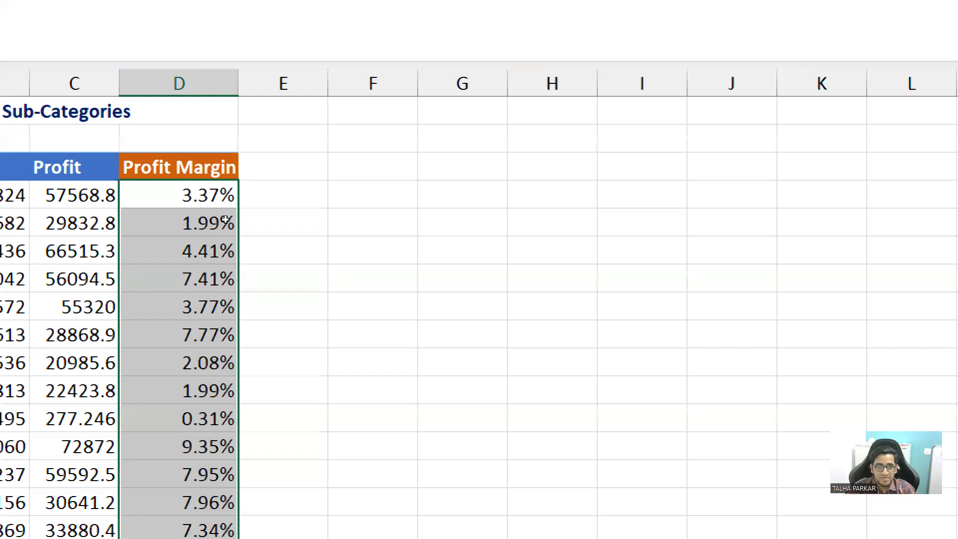
{"action": "key", "text": "ctrl+z"}
- Copy the profit margin formula in D4 and paste it down the column through D20
{"action": "key", "text": "ctrl+c"}
{"action": "key", "text": "Down"}
{"action": "key", "text": "shift+Down"}
{"action": "key", "text": "shift+Down"}
{"action": "key", "text": "shift+Down"}
{"action": "key", "text": "shift+Down"}
{"action": "key", "text": "shift+Down"}
{"action": "key", "text": "shift+Down"}
{"action": "key", "text": "shift+Down"}
{"action": "key", "text": "shift+Down"}
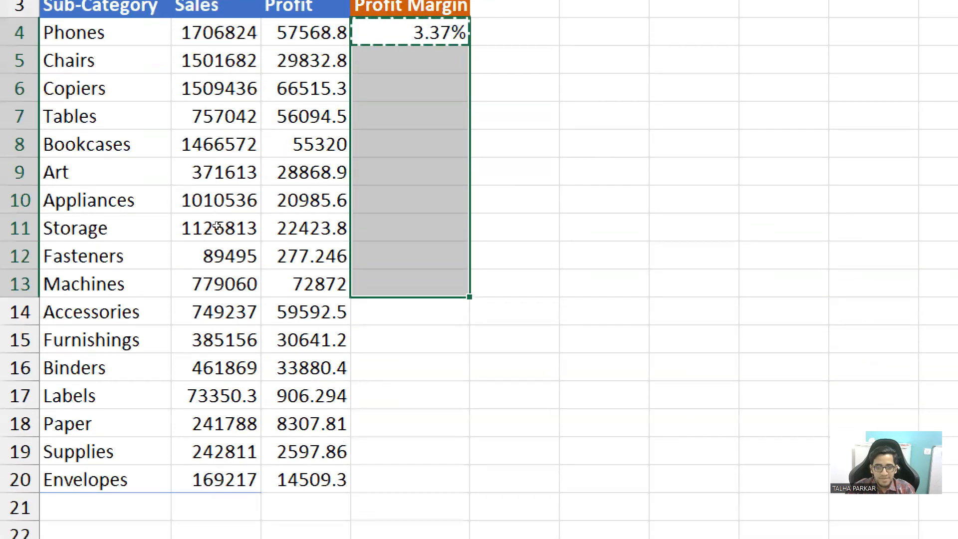
{"action": "key", "text": "shift+Down"}
{"action": "key", "text": "shift+Down"}
{"action": "key", "text": "shift+Down"}
{"action": "key", "text": "shift+Down"}
{"action": "key", "text": "shift+Down"}
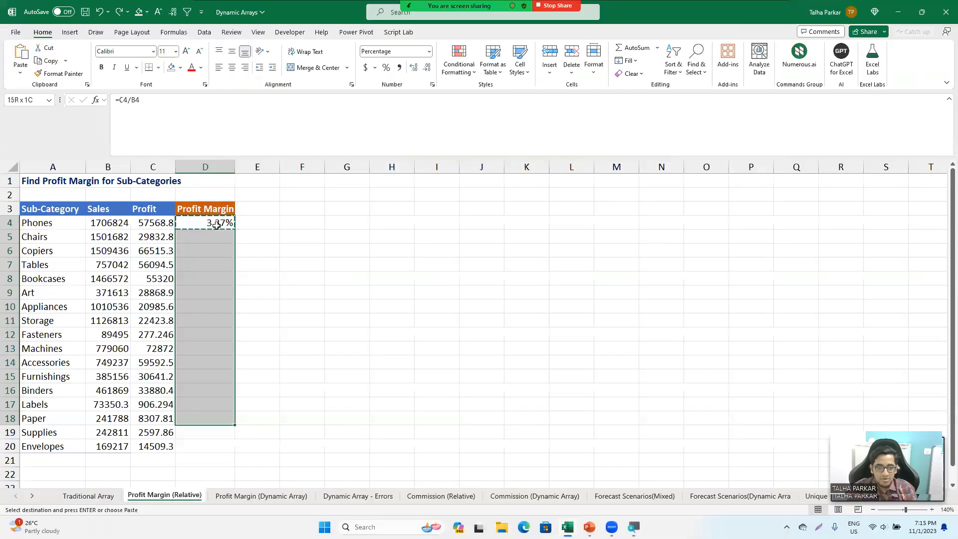
{"action": "key", "text": "shift+Down"}
{"action": "key", "text": "shift+Down"}
{"action": "key", "text": "ctrl+v"}
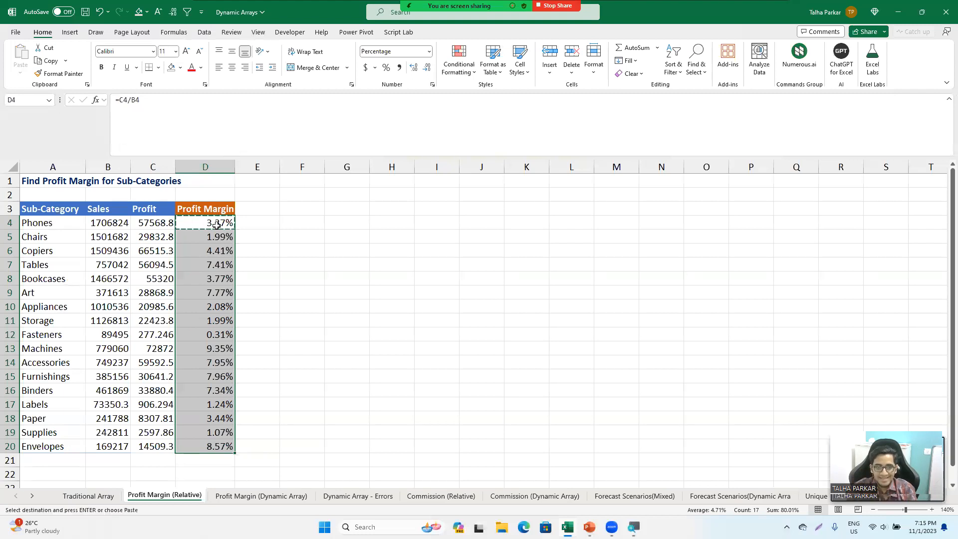
{"action": "key", "text": "Escape"}
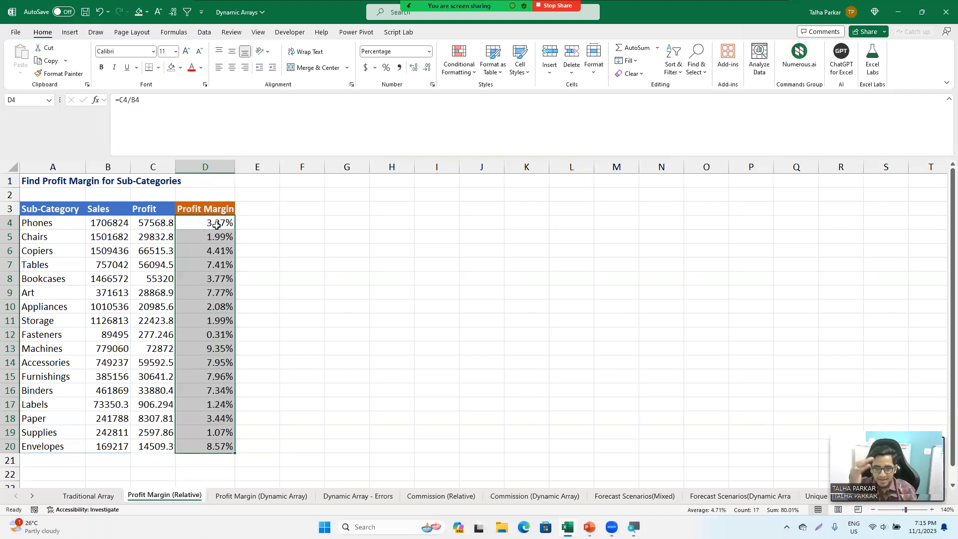
- Show the formulas of the Profit Margin range D4:D20, inspect several rows, and switch the sheet back to values
{"action": "key", "text": "Down"}
{"action": "key", "text": "Up"}
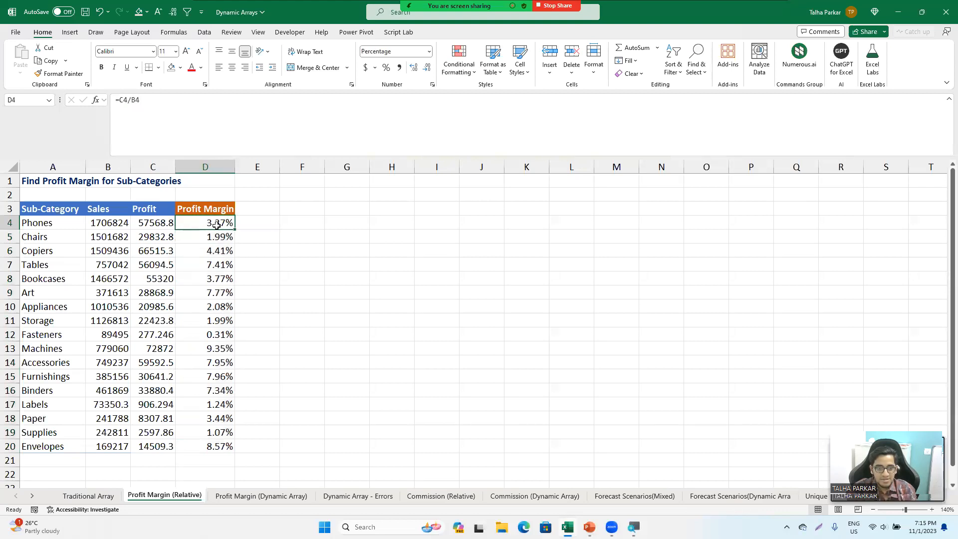
{"action": "key", "text": "ctrl+shift+Down"}
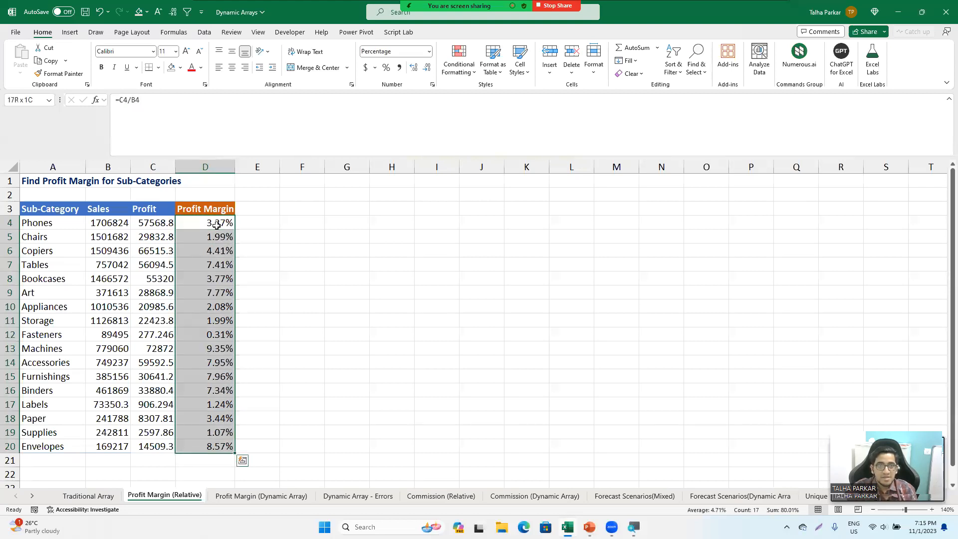
{"action": "left_click", "coordinate": [173, 32]}
{"action": "left_click", "coordinate": [581, 48]}
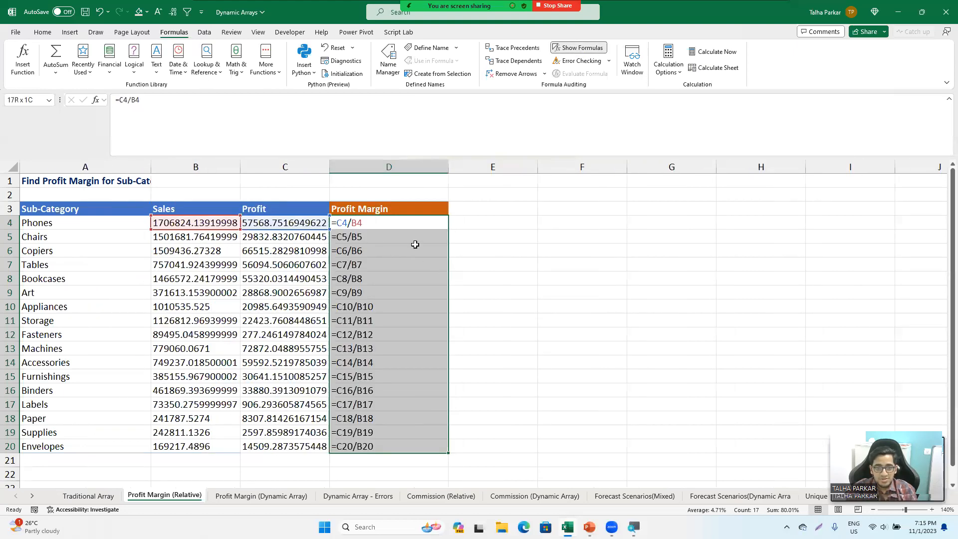
{"action": "left_click", "coordinate": [411, 234]}
{"action": "left_click", "coordinate": [408, 254]}
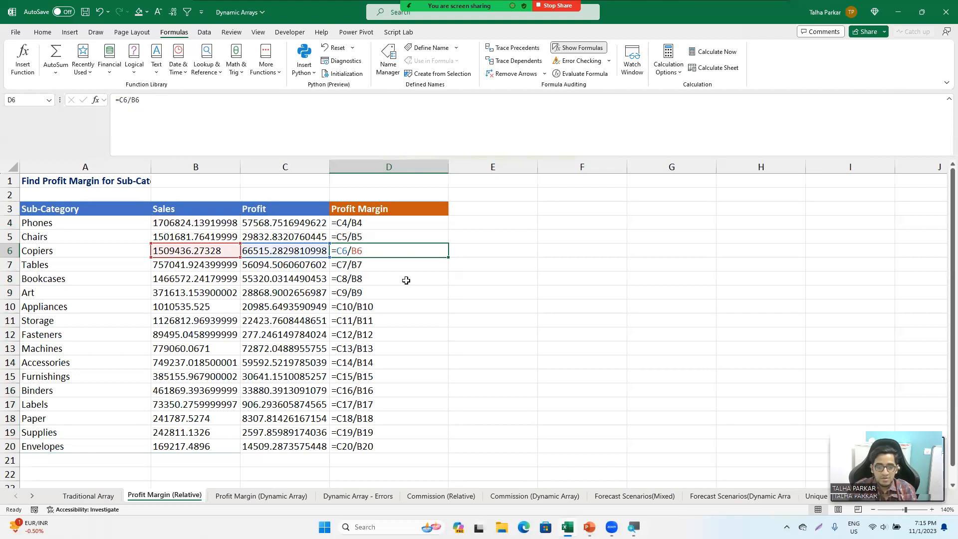
{"action": "left_click", "coordinate": [577, 48]}
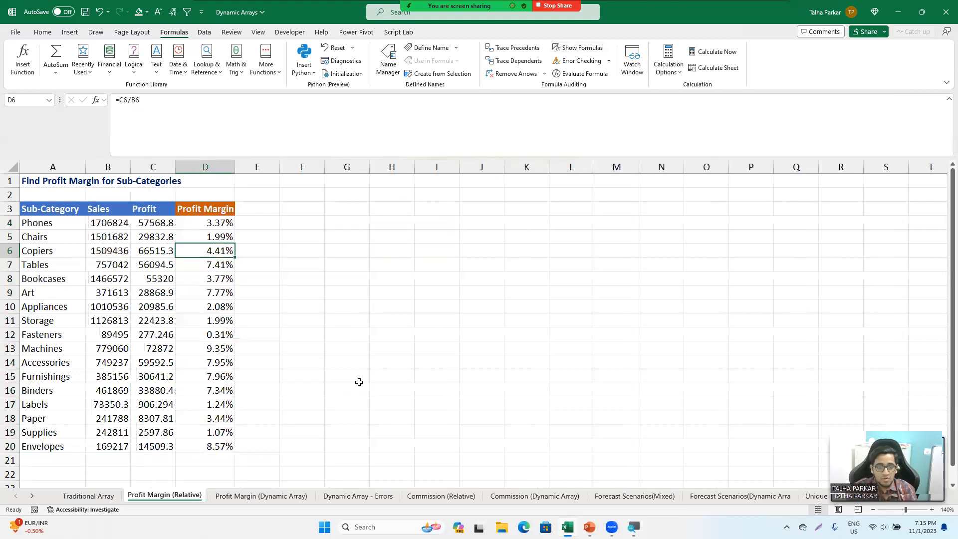
{"action": "left_click", "coordinate": [212, 225]}
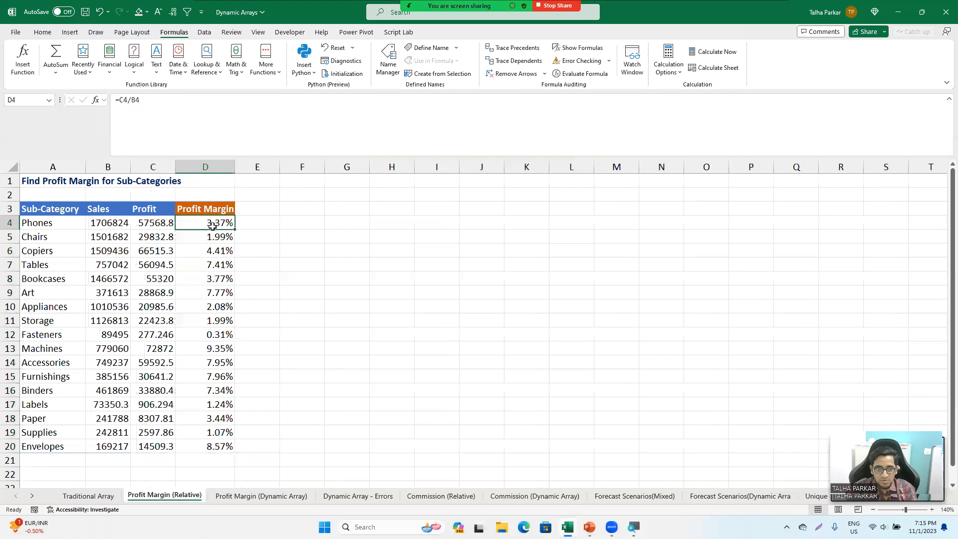
{"action": "left_click", "coordinate": [212, 234]}
- Go to the Profit Margin (Dynamic Array) sheet and select D4, the Profit Margin cell for Phones
{"action": "left_click", "coordinate": [230, 496]}
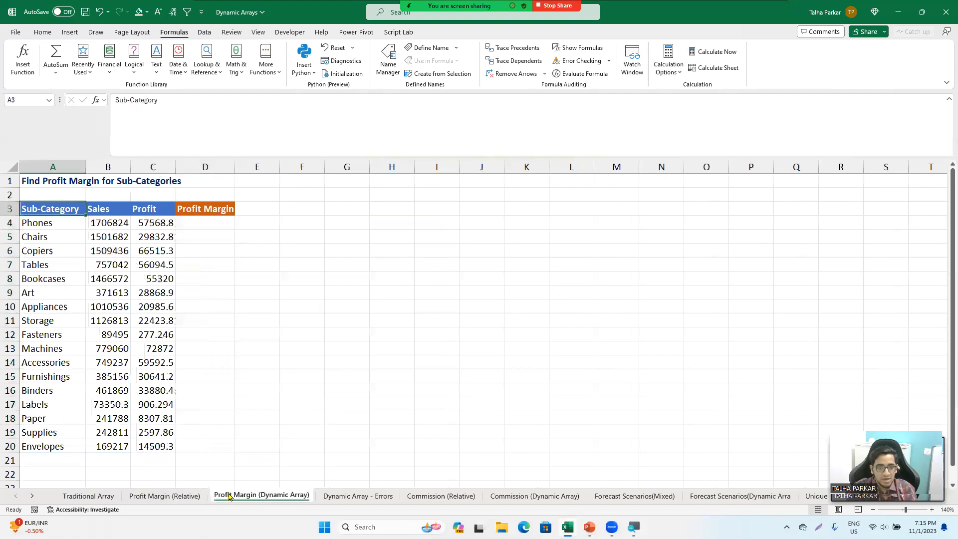
{"action": "left_click", "coordinate": [206, 223]}
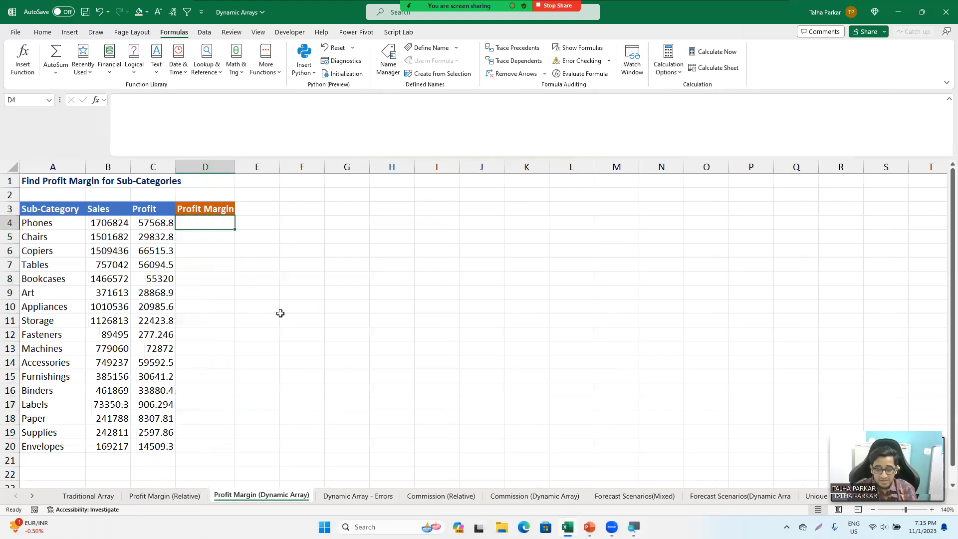
{"action": "type", "text": "="}
{"action": "key", "text": "Left"}
{"action": "key", "text": "ctrl+shift+Down"}
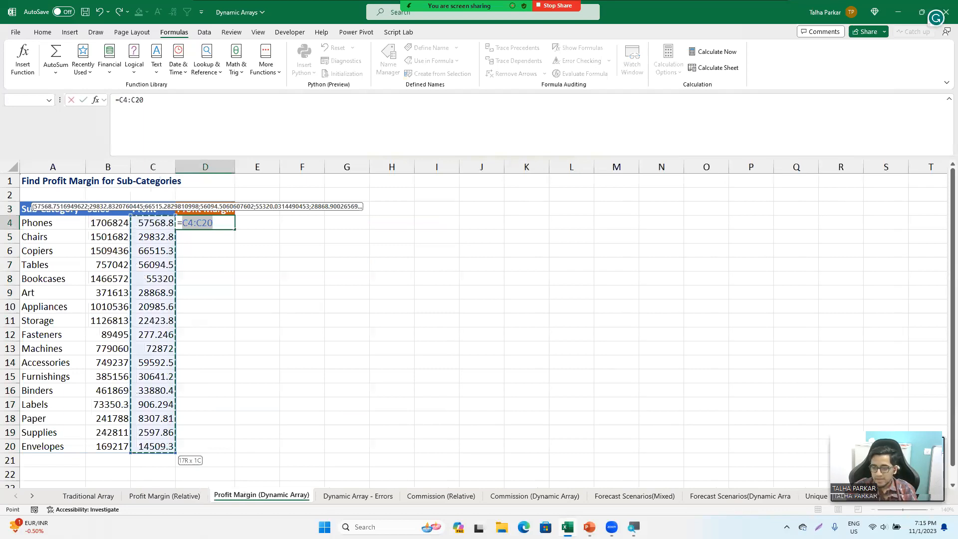
{"action": "key", "text": "Escape"}
- Zoom the sheet to 160% and enter the dynamic array formula =C4:C20/B4:B20 in D4
{"action": "double_click", "coordinate": [932, 510]}
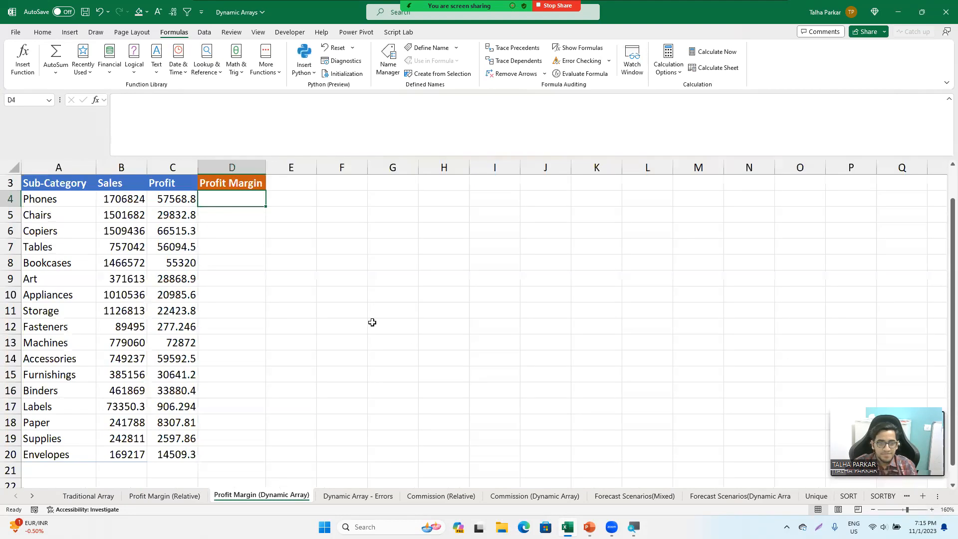
{"action": "scroll", "coordinate": [183, 285], "scroll_direction": "up", "scroll_amount": 1}
{"action": "type", "text": "="}
{"action": "key", "text": "Left"}
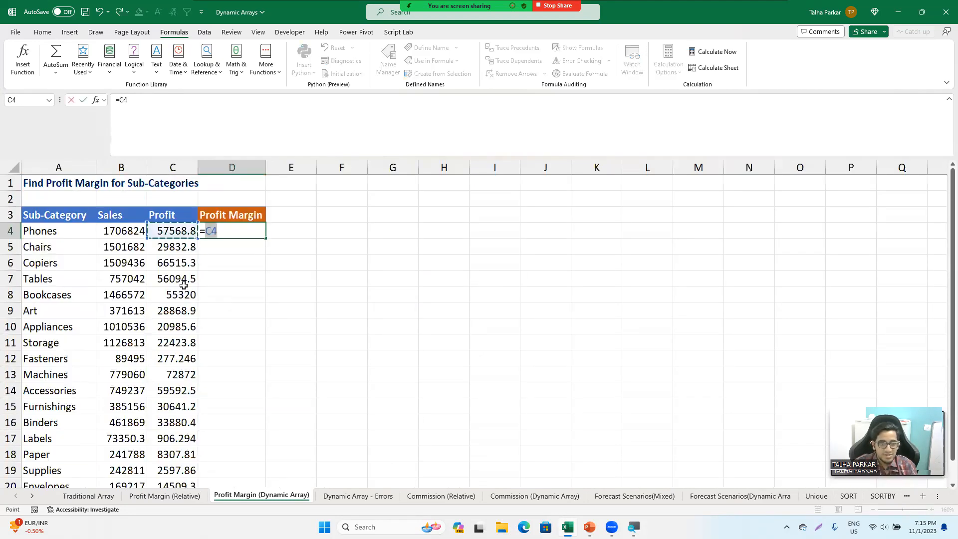
{"action": "key", "text": "ctrl+shift+Down"}
{"action": "type", "text": "/"}
{"action": "key", "text": "Left"}
{"action": "key", "text": "Left"}
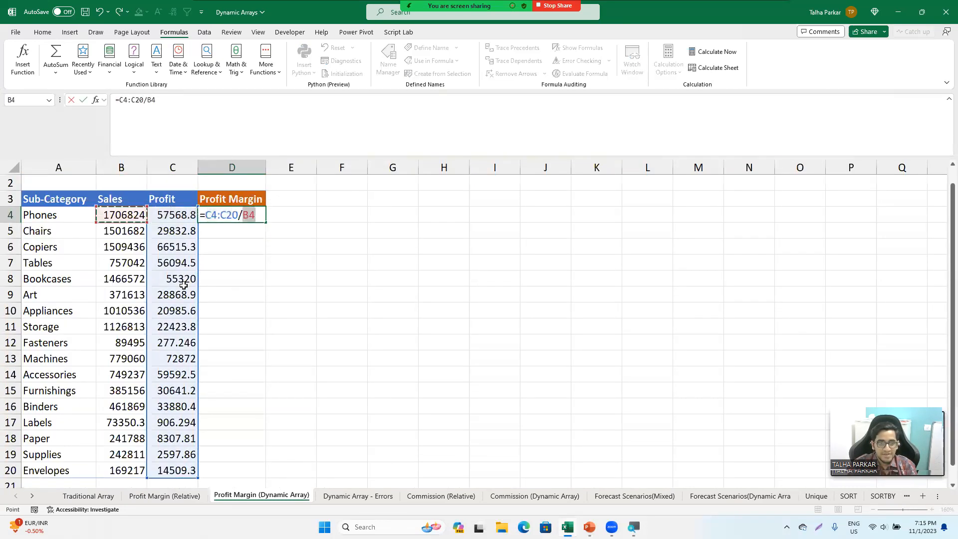
{"action": "key", "text": "ctrl+shift+Down"}
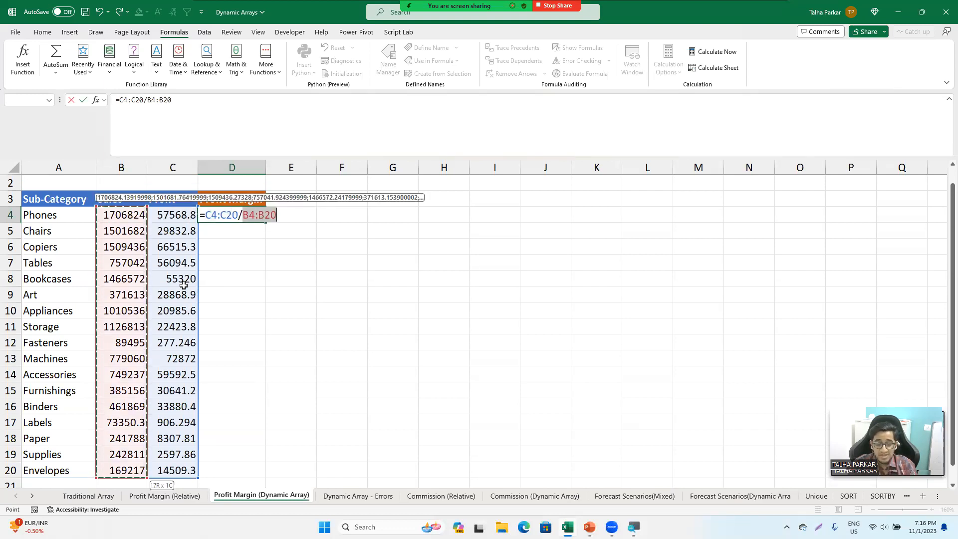
{"action": "key", "text": "Return"}
{"action": "key", "text": "Up"}
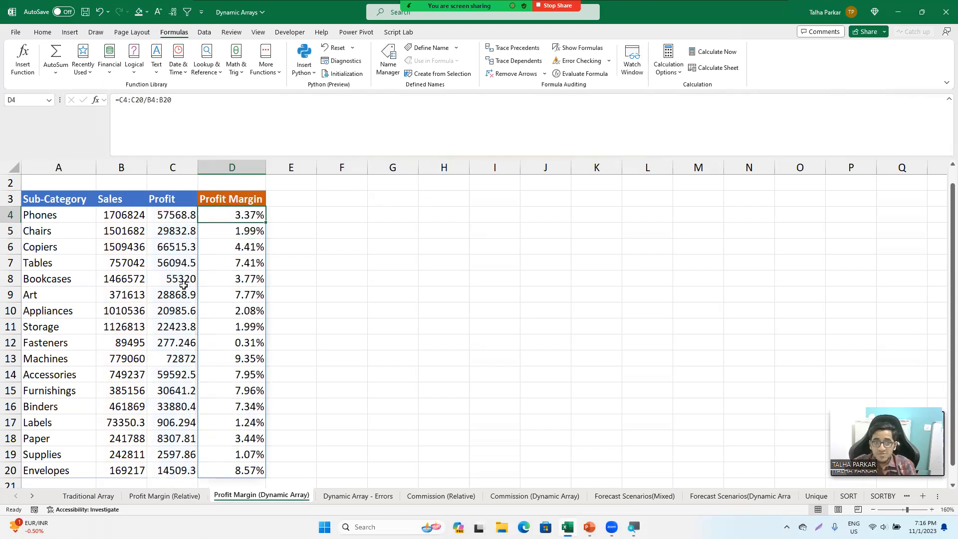
- Inspect the formula in D4 and in the spilled Profit Margin cells below it, and return to D4
{"action": "key", "text": "Down"}
{"action": "key", "text": "Down"}
{"action": "key", "text": "Down"}
{"action": "key", "text": "Down"}
{"action": "key", "text": "Down"}
{"action": "key", "text": "Up"}
{"action": "key", "text": "Up"}
{"action": "key", "text": "Up"}
{"action": "key", "text": "Up"}
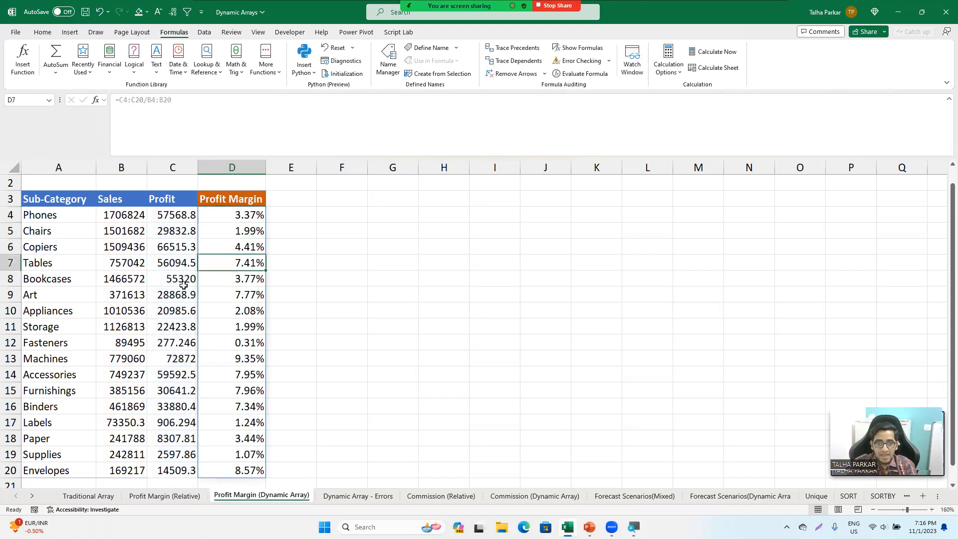
{"action": "key", "text": "Up"}
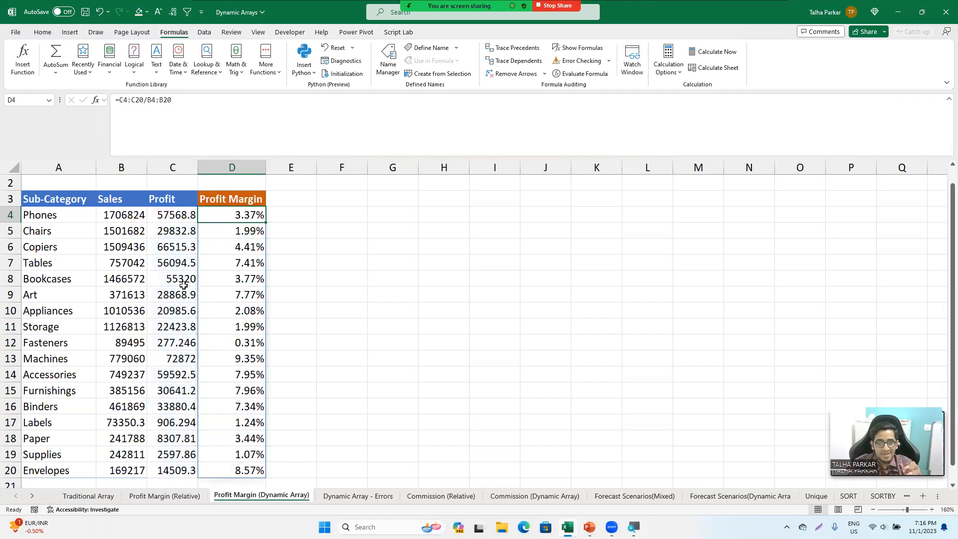
{"action": "key", "text": "Down"}
{"action": "key", "text": "Down"}
{"action": "key", "text": "Down"}
{"action": "key", "text": "Down"}
{"action": "key", "text": "Up"}
{"action": "key", "text": "Up"}
{"action": "key", "text": "Up"}
{"action": "key", "text": "Up"}
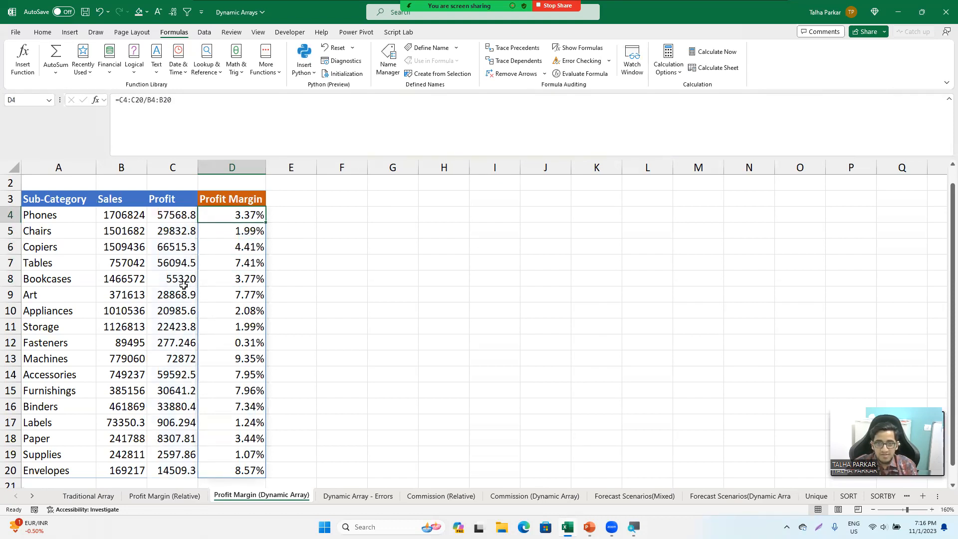
- Compare the formulas on the Profit Margin (Dynamic Array) and Profit Margin (Relative) sheets with formulas shown, and switch both back to values
{"action": "left_click", "coordinate": [596, 51]}
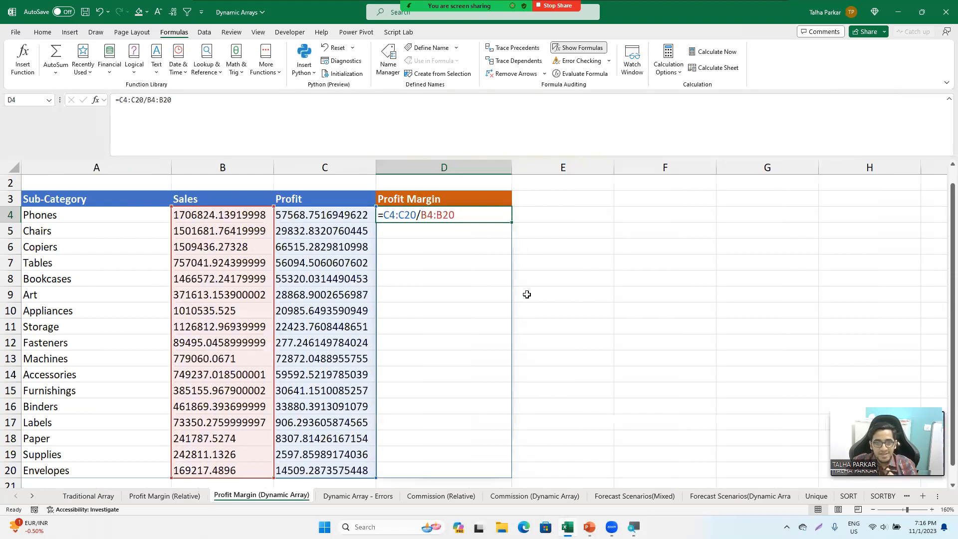
{"action": "left_click", "coordinate": [170, 496]}
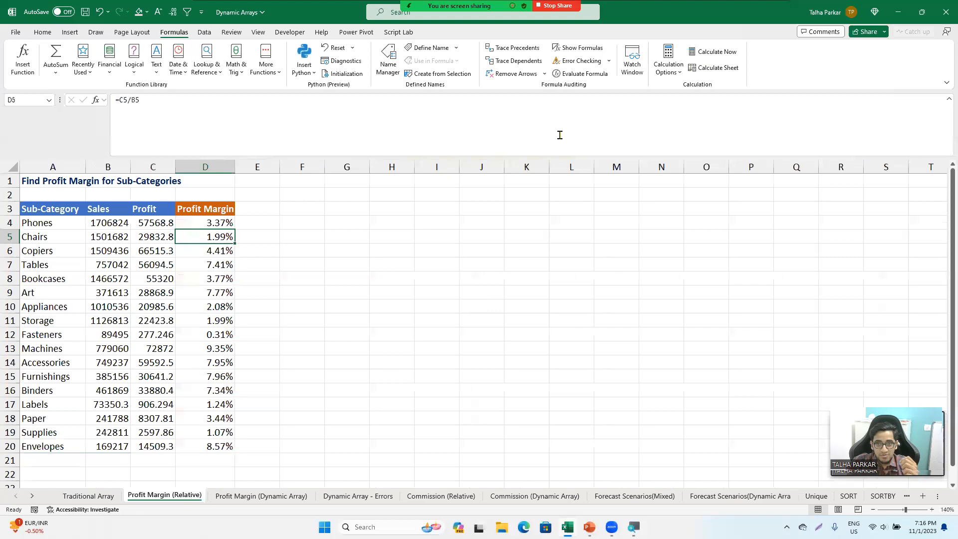
{"action": "left_click", "coordinate": [601, 50]}
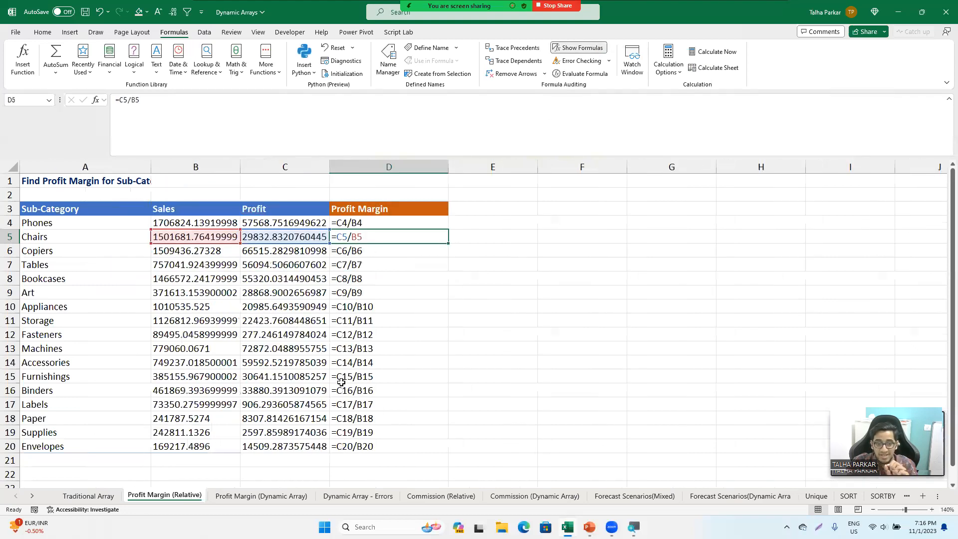
{"action": "left_click", "coordinate": [261, 496]}
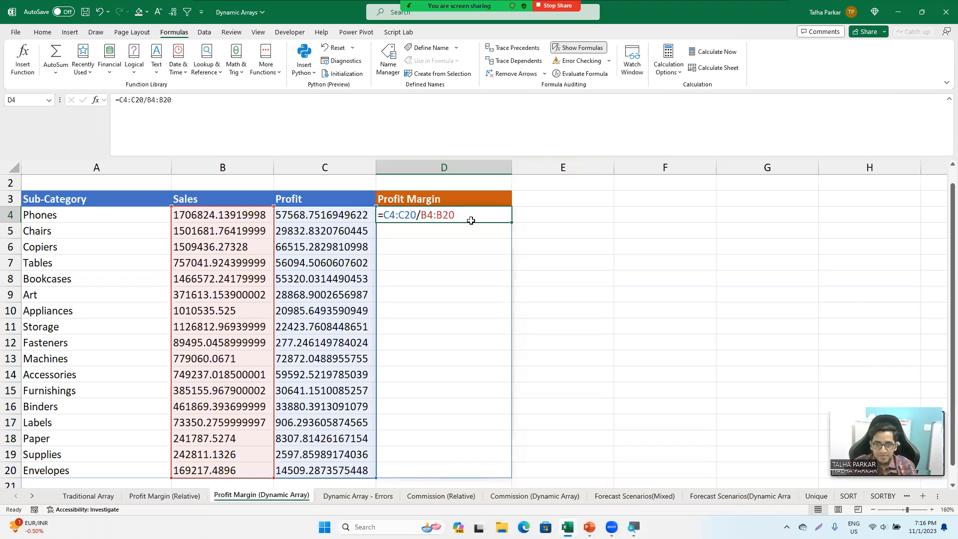
{"action": "left_click", "coordinate": [574, 48]}
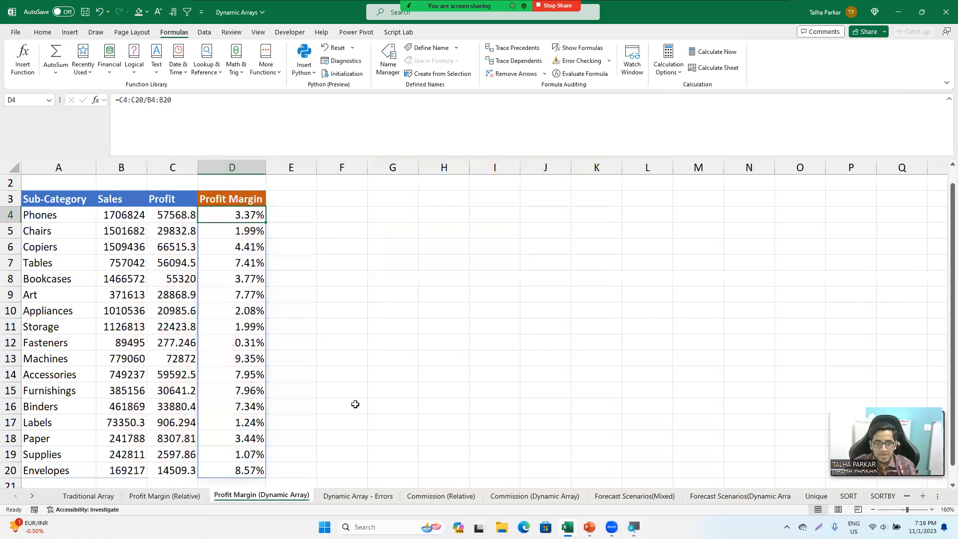
{"action": "left_click", "coordinate": [183, 497]}
{"action": "left_click", "coordinate": [574, 48]}
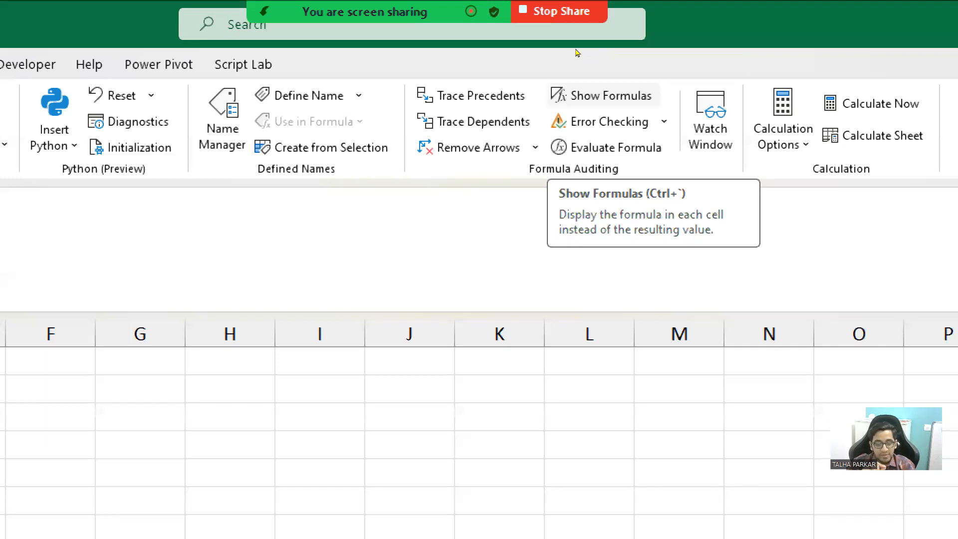
{"action": "key", "text": "ctrl+minus"}
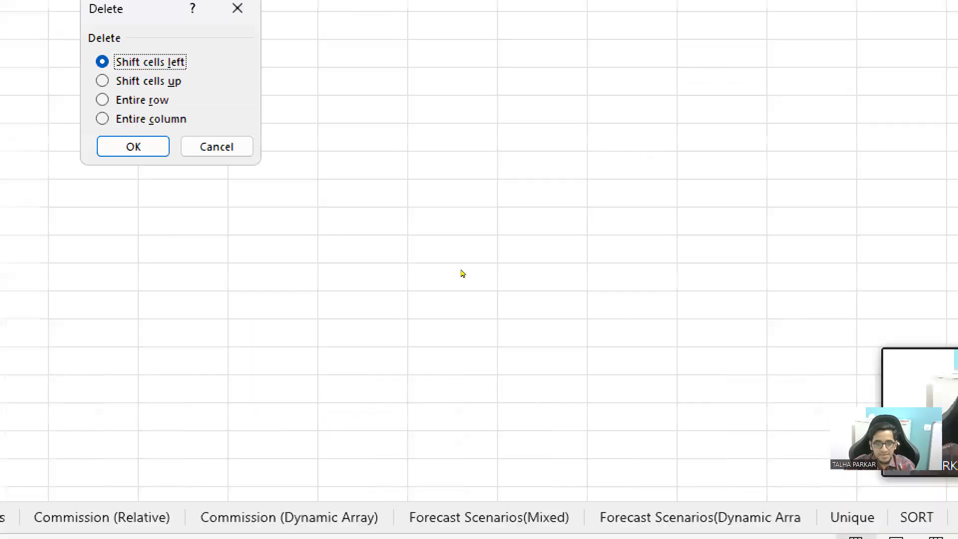
{"action": "key", "text": "Escape"}
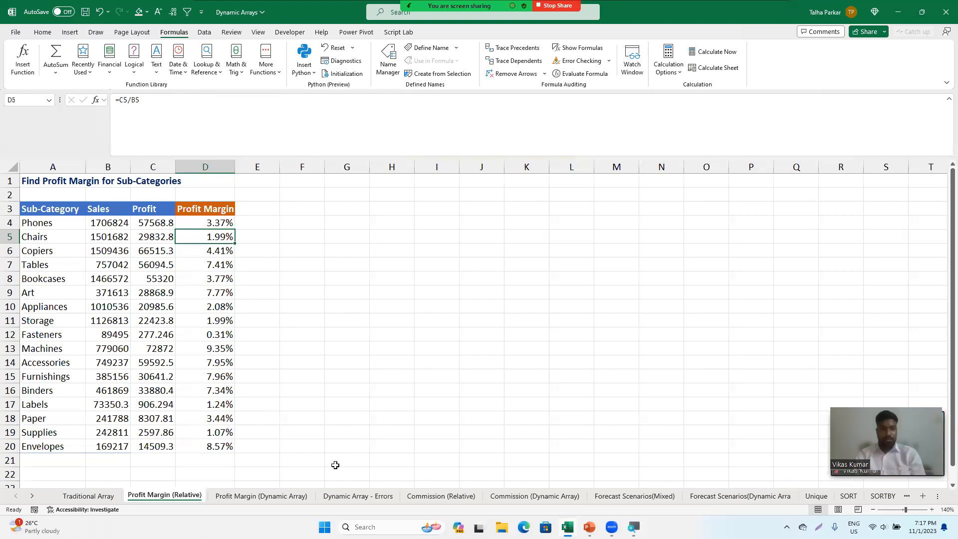
- Compare the array formula on the Profit Margin (Dynamic Array) sheet with the individual formulas in D4 and D6 on Profit Margin (Relative)
{"action": "left_click", "coordinate": [282, 496]}
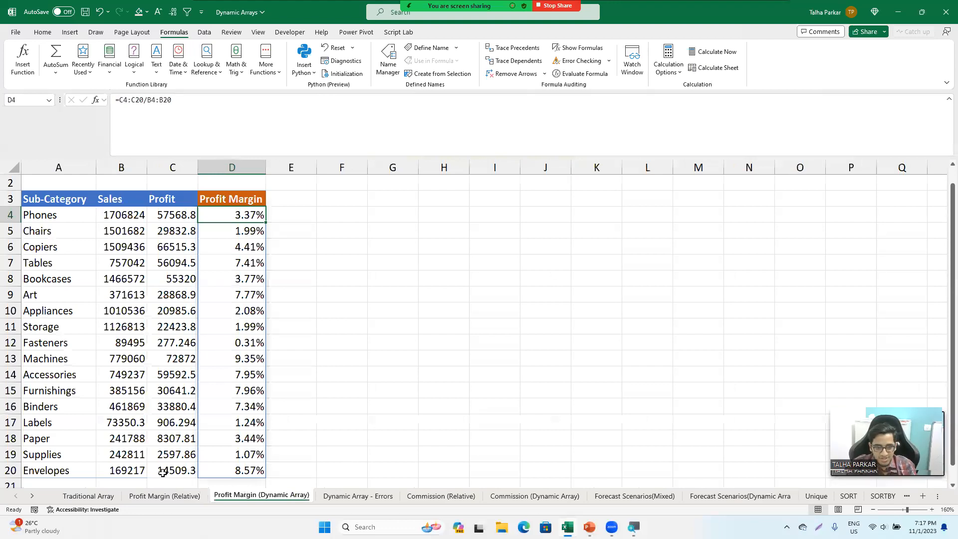
{"action": "left_click", "coordinate": [165, 496]}
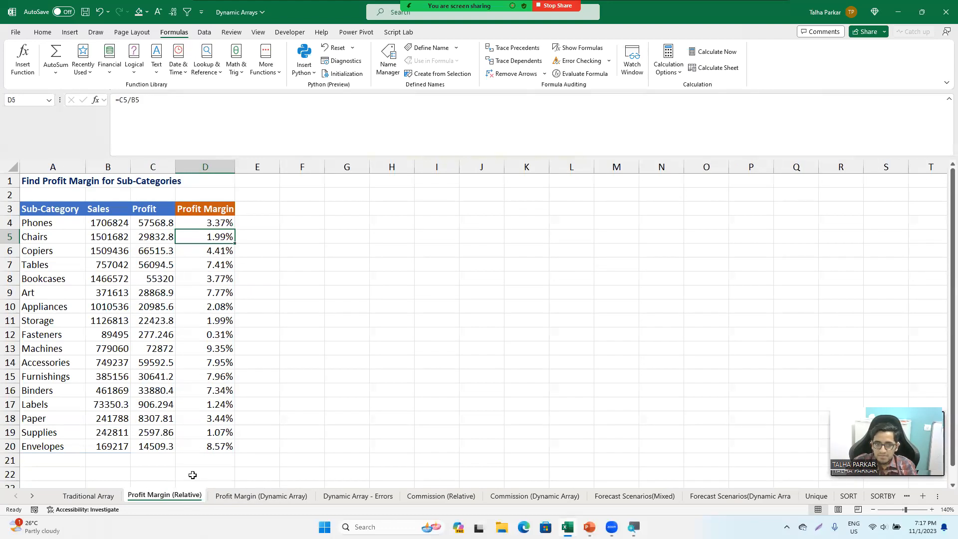
{"action": "left_click", "coordinate": [200, 222]}
{"action": "left_click", "coordinate": [205, 246]}
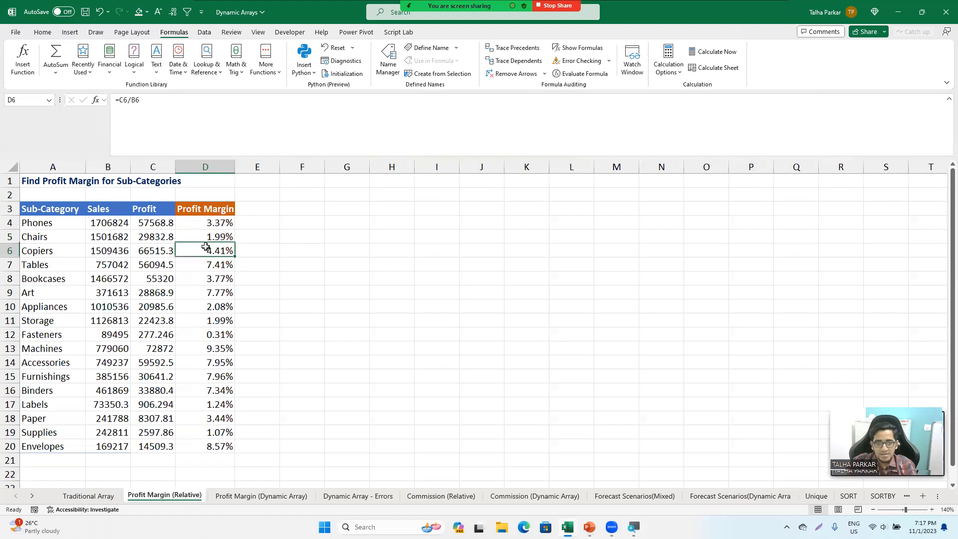
{"action": "key", "text": "Up"}
{"action": "key", "text": "Up"}
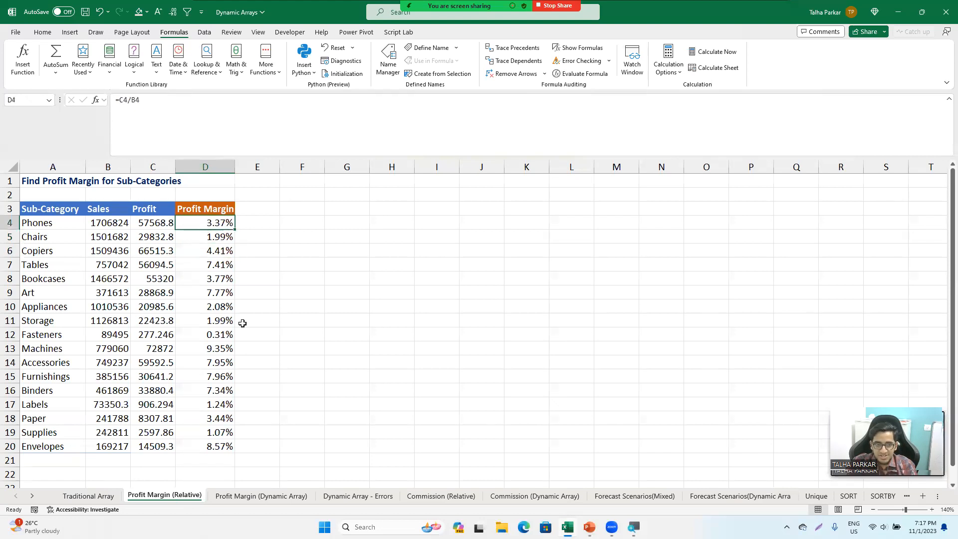
- Open the Dynamic Array - Errors sheet and move to the first entry under Customer Name
{"action": "left_click", "coordinate": [261, 495]}
{"action": "left_click", "coordinate": [356, 497]}
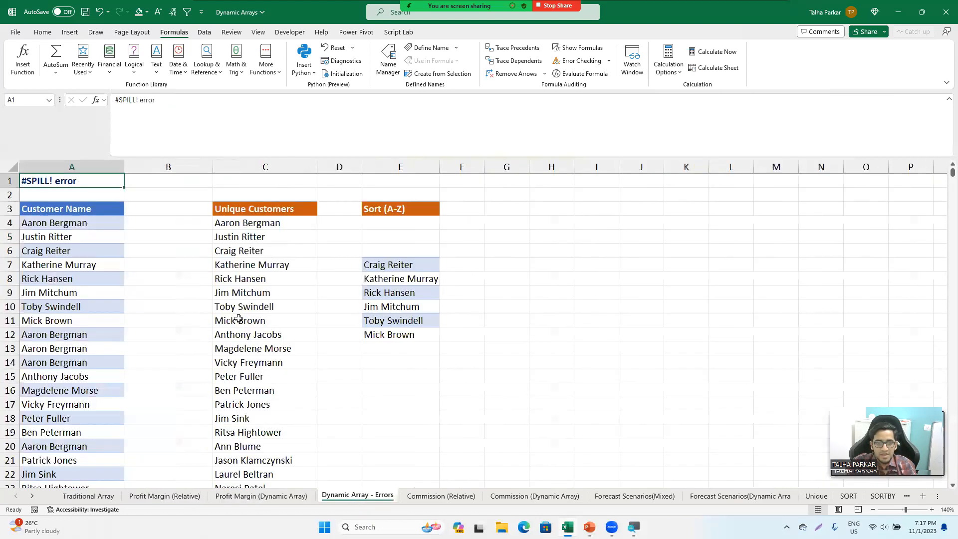
{"action": "key", "text": "Down"}
{"action": "key", "text": "Down"}
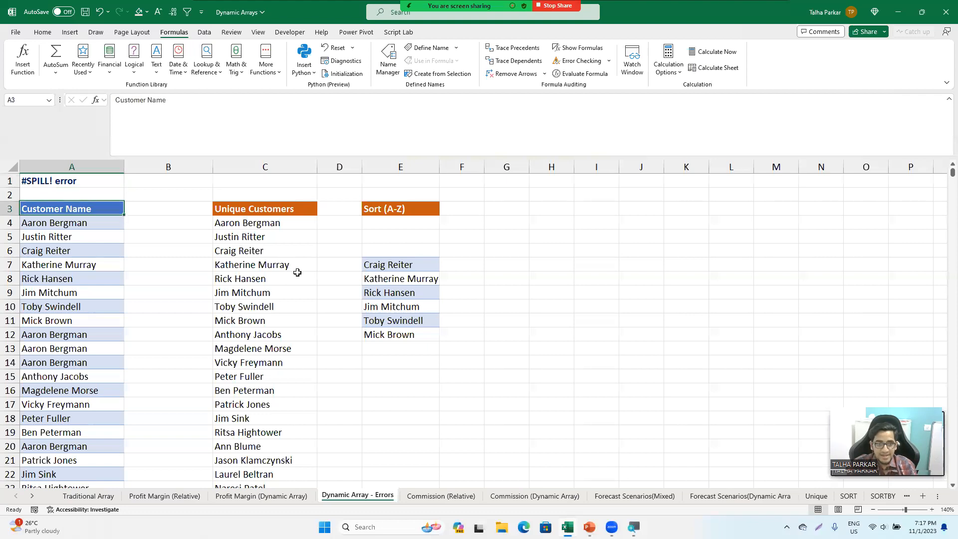
{"action": "key", "text": "Down"}
- Switch to the PowerPoint slide show and show the comparison table on Traditional Formulas vs Dynamic Arrays
{"action": "key", "text": "alt+Tab"}
{"action": "key", "text": "alt+Tab"}
{"action": "key", "text": "alt+Tab"}
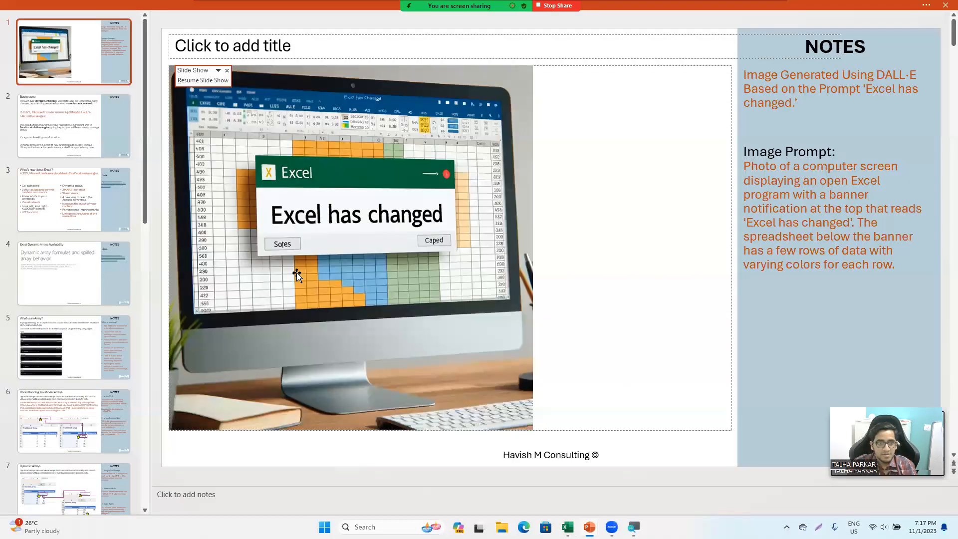
{"action": "scroll", "coordinate": [304, 280], "scroll_direction": "down", "scroll_amount": 5}
{"action": "scroll", "coordinate": [297, 276], "scroll_direction": "down", "scroll_amount": 1}
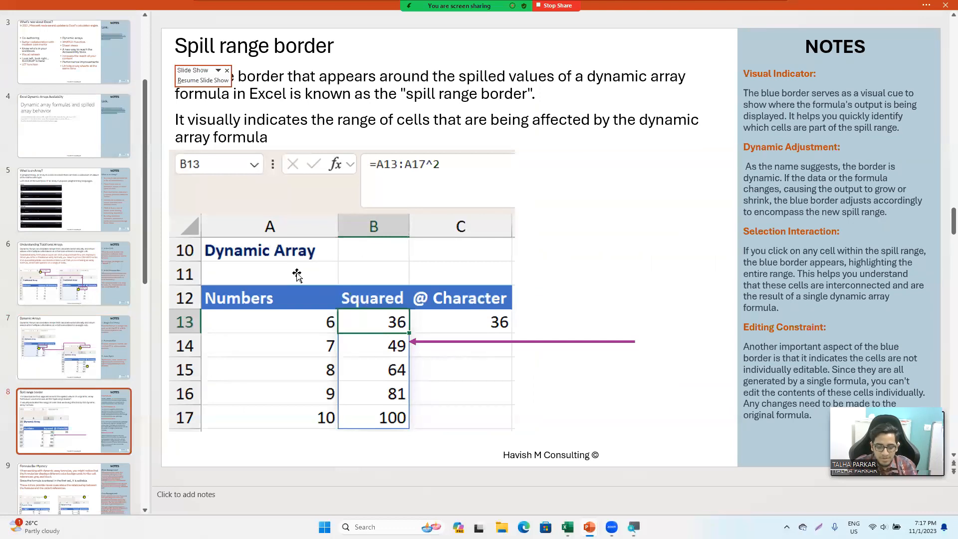
{"action": "key", "text": "alt+Tab"}
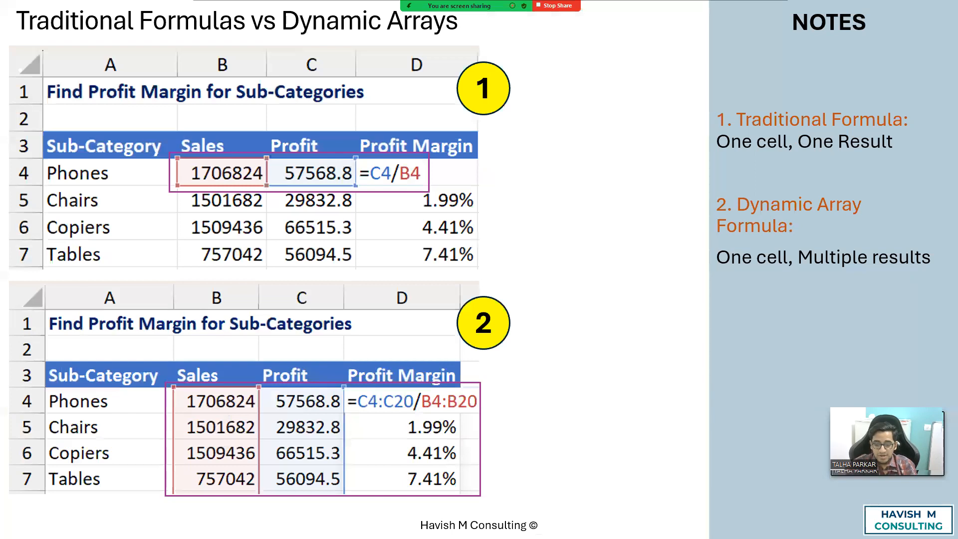
{"action": "key", "text": "Right"}
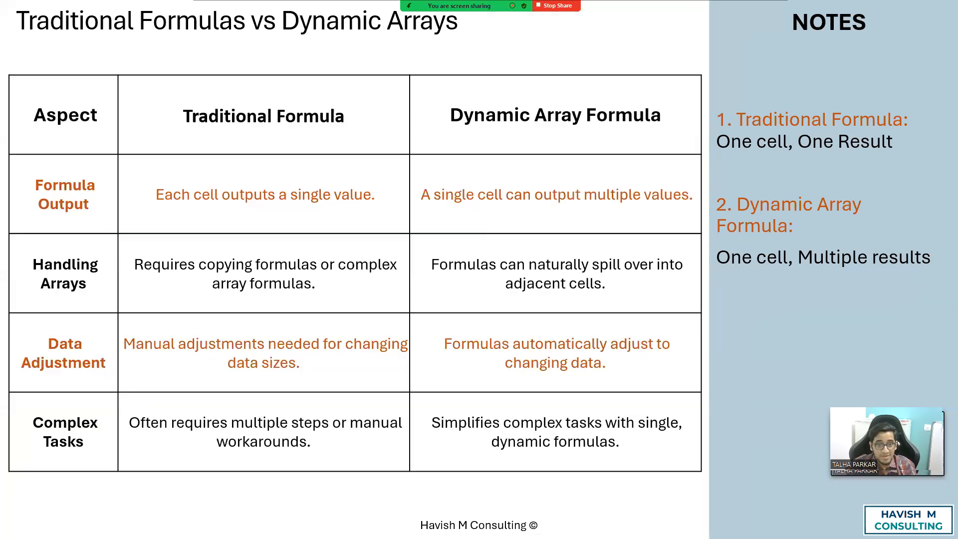
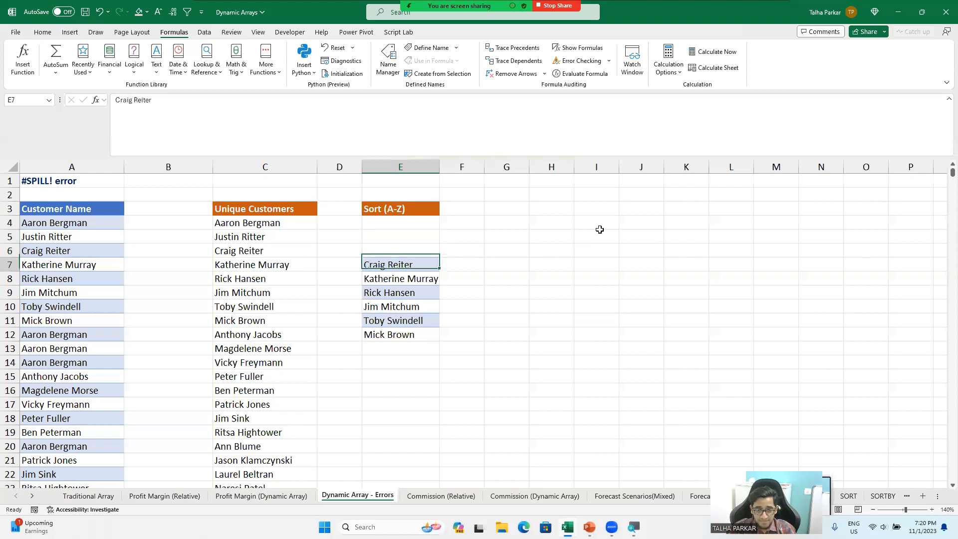
- Examine the entries under Sort (A-Z) and the Unique Customers list on the Dynamic Array - Errors sheet
{"action": "key", "text": "shift+Down"}
{"action": "key", "text": "shift+Down"}
{"action": "key", "text": "shift+Down"}
{"action": "key", "text": "shift+Down"}
{"action": "key", "text": "Up"}
{"action": "key", "text": "Up"}
{"action": "key", "text": "Up"}
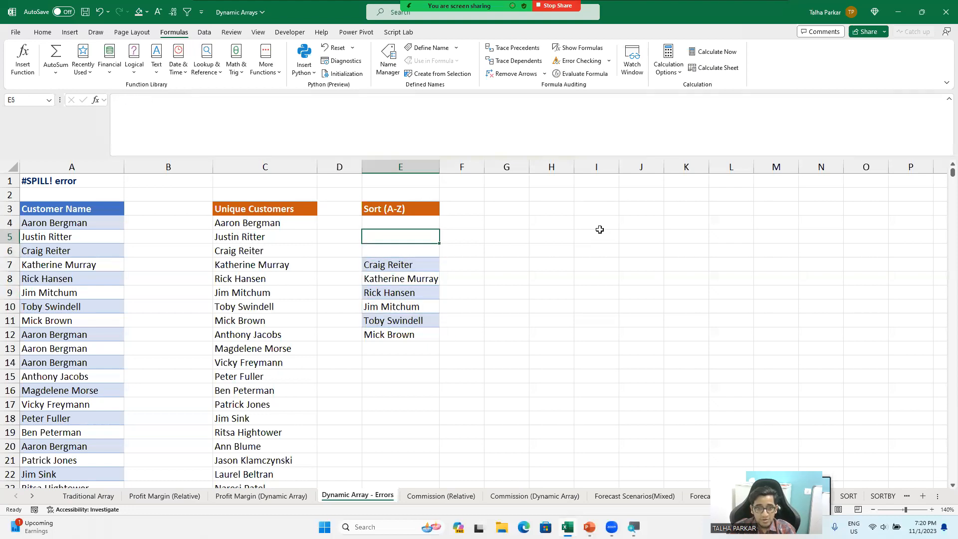
{"action": "key", "text": "Left"}
{"action": "key", "text": "Left"}
{"action": "key", "text": "Left"}
{"action": "key", "text": "Right"}
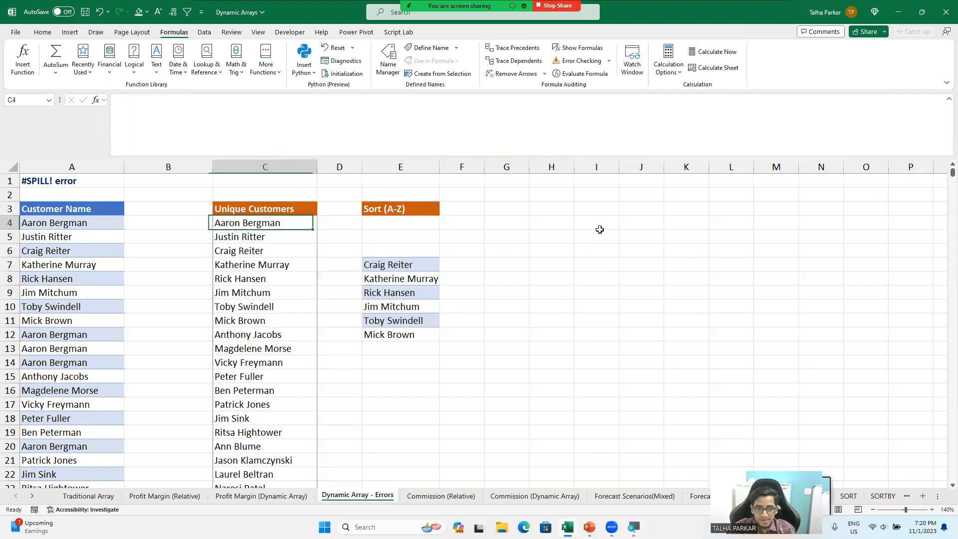
{"action": "key", "text": "ctrl+shift+Down"}
{"action": "key", "text": "ctrl+BackSpace"}
- Replace the content of C4 under Unique Customers with the formula =UNIQUE(A4:A51293)
{"action": "key", "text": "Up"}
{"action": "key", "text": "Down"}
{"action": "type", "text": "="}
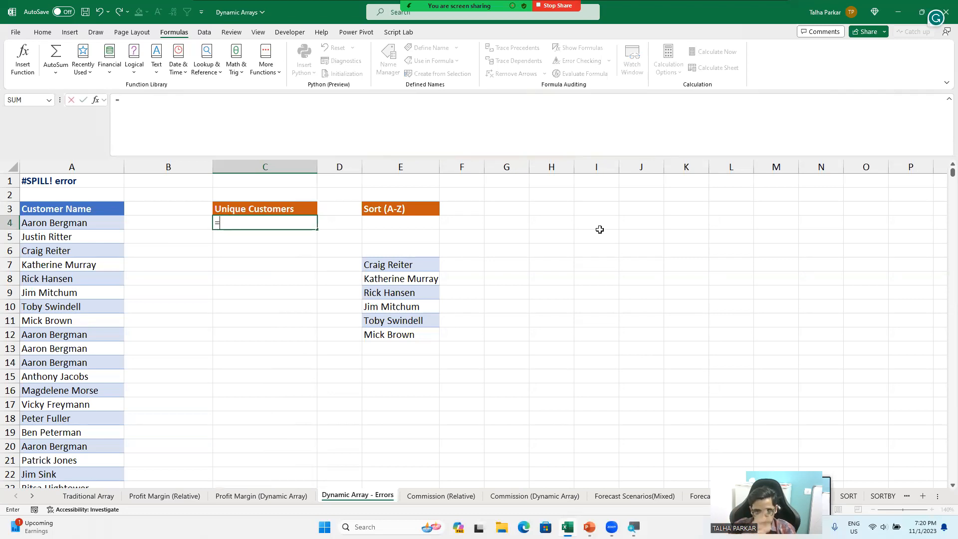
{"action": "type", "text": "uni"}
{"action": "key", "text": "Tab"}
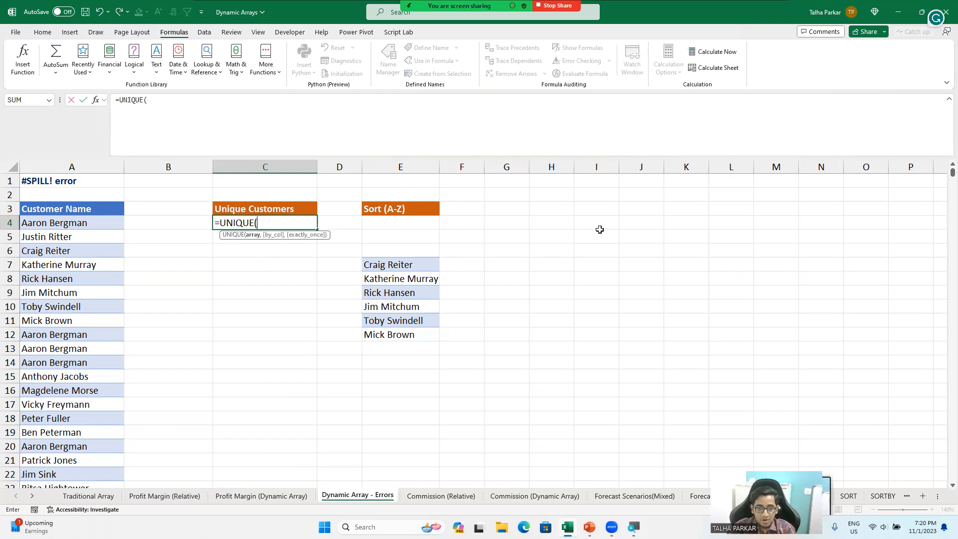
{"action": "key", "text": "BackSpace"}
{"action": "key", "text": "super+plus"}
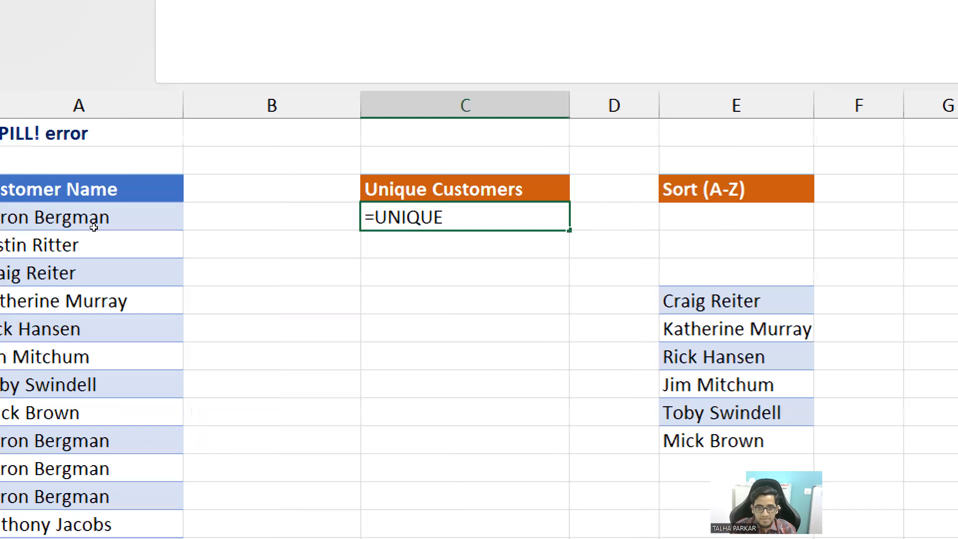
{"action": "type", "text": "("}
{"action": "key", "text": "BackSpace"}
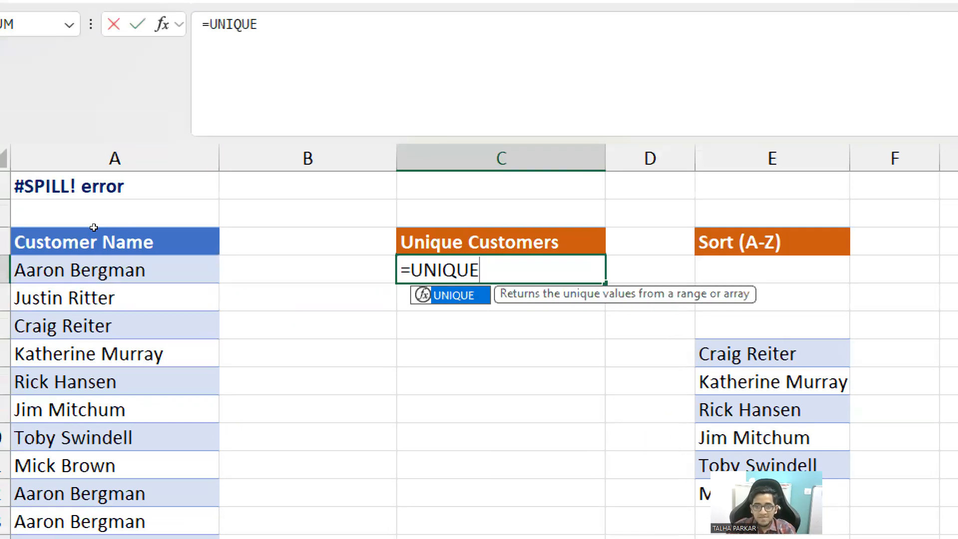
{"action": "type", "text": "("}
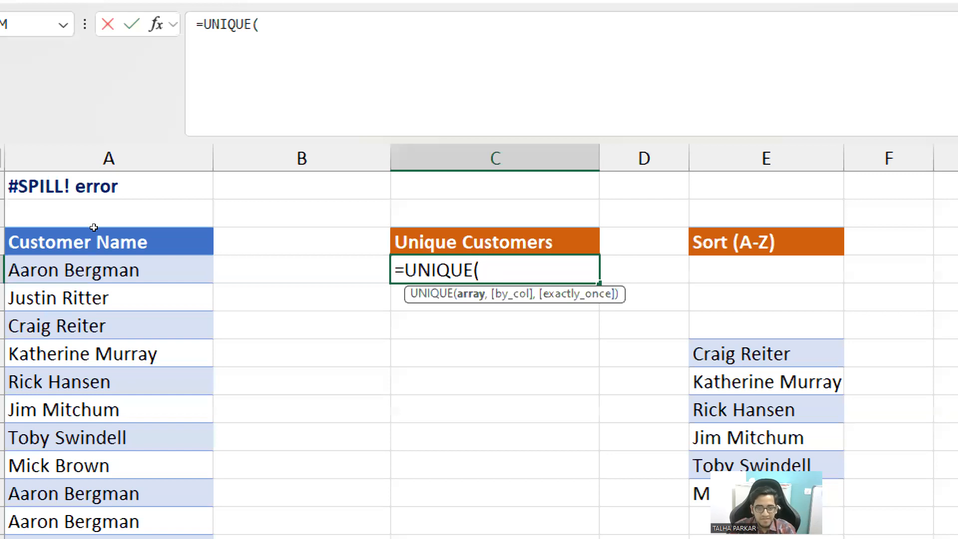
{"action": "key", "text": "Left"}
{"action": "key", "text": "Left"}
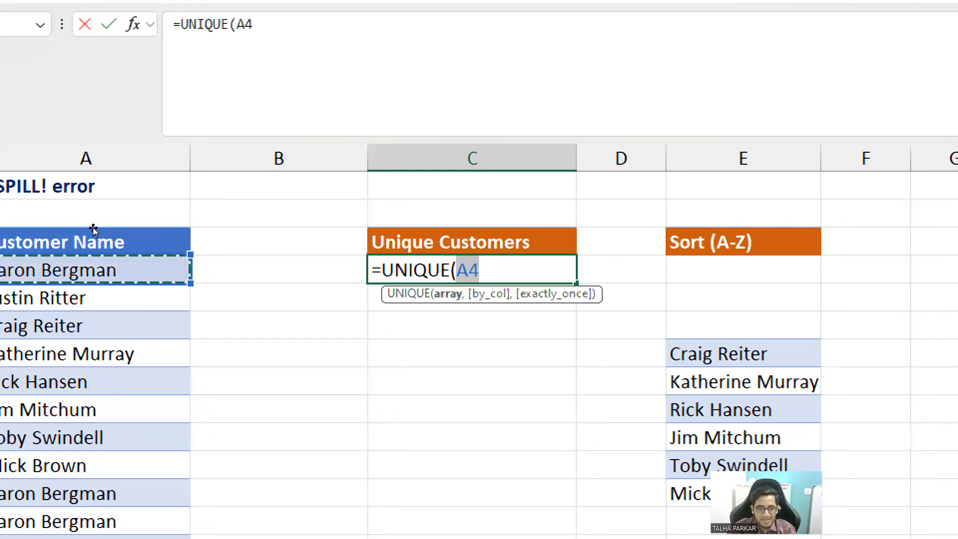
{"action": "key", "text": "ctrl+shift+Down"}
{"action": "key", "text": "Return"}
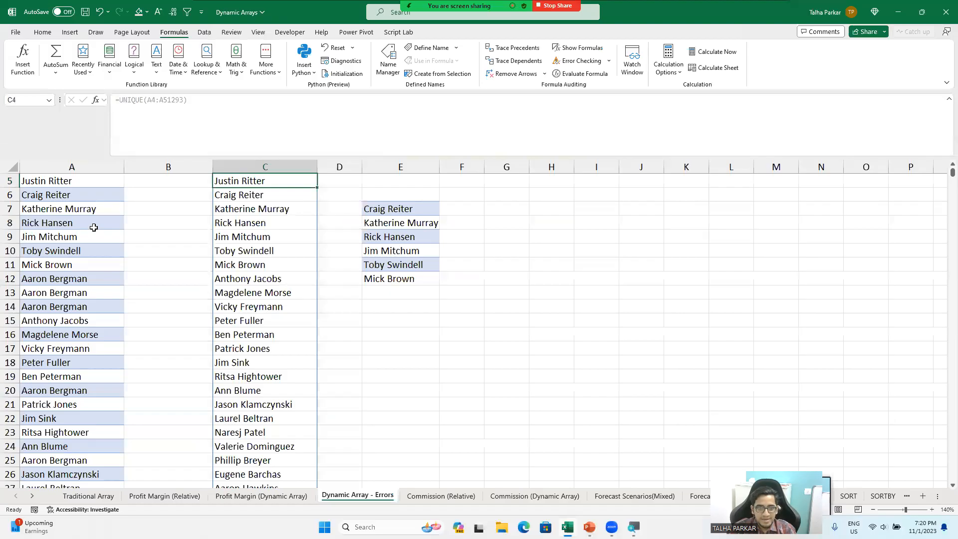
- Compare the length of the full Customer Name list with that of the spilled Unique Customers list
{"action": "key", "text": "Up"}
{"action": "key", "text": "Up"}
{"action": "key", "text": "Up"}
{"action": "key", "text": "Down"}
{"action": "key", "text": "Down"}
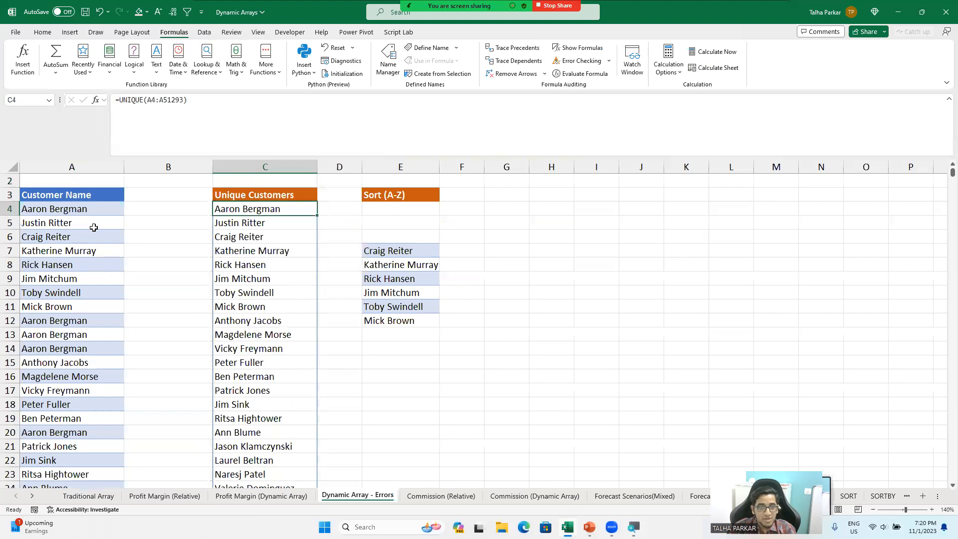
{"action": "key", "text": "Left"}
{"action": "key", "text": "Left"}
{"action": "key", "text": "ctrl+shift+Down"}
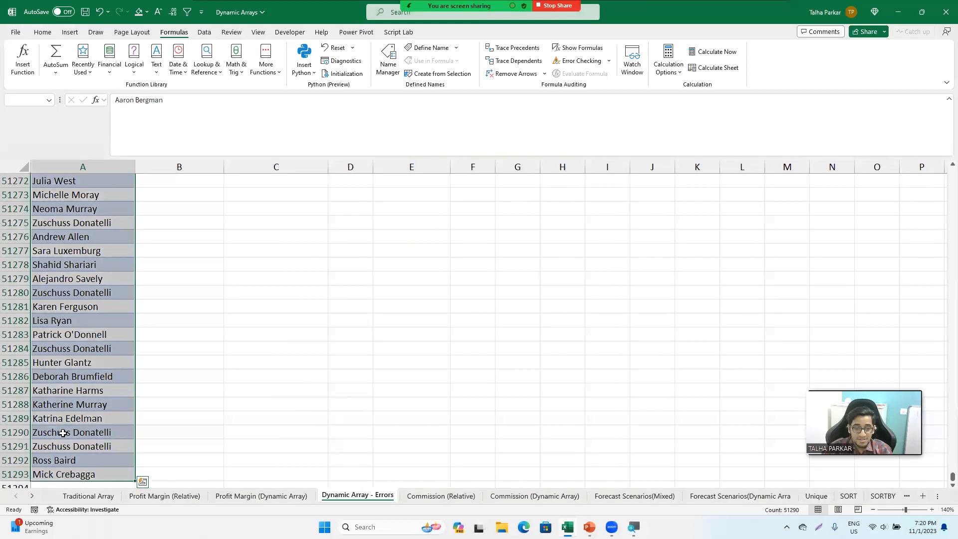
{"action": "key", "text": "ctrl+Up"}
{"action": "key", "text": "Down"}
{"action": "key", "text": "ctrl+Right"}
{"action": "key", "text": "ctrl+shift+Down"}
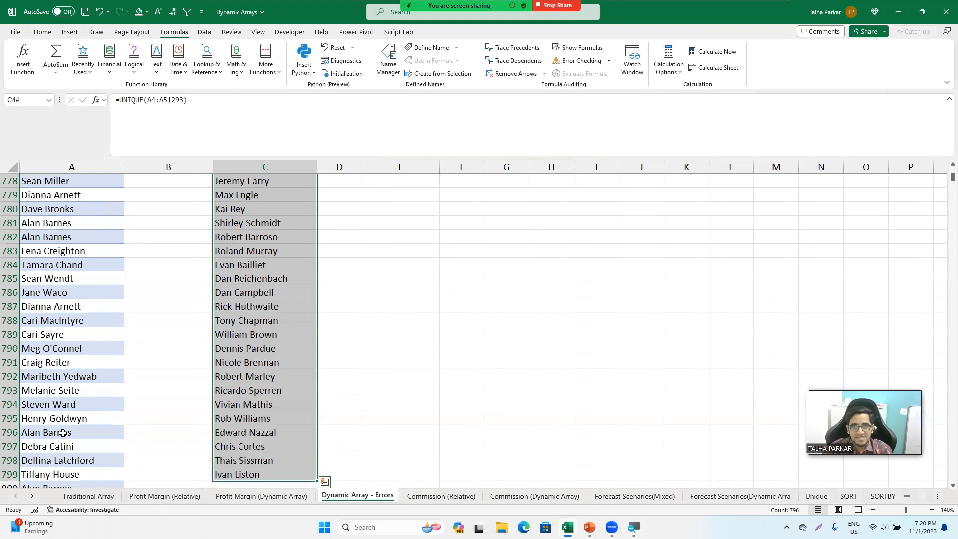
{"action": "key", "text": "ctrl+Up"}
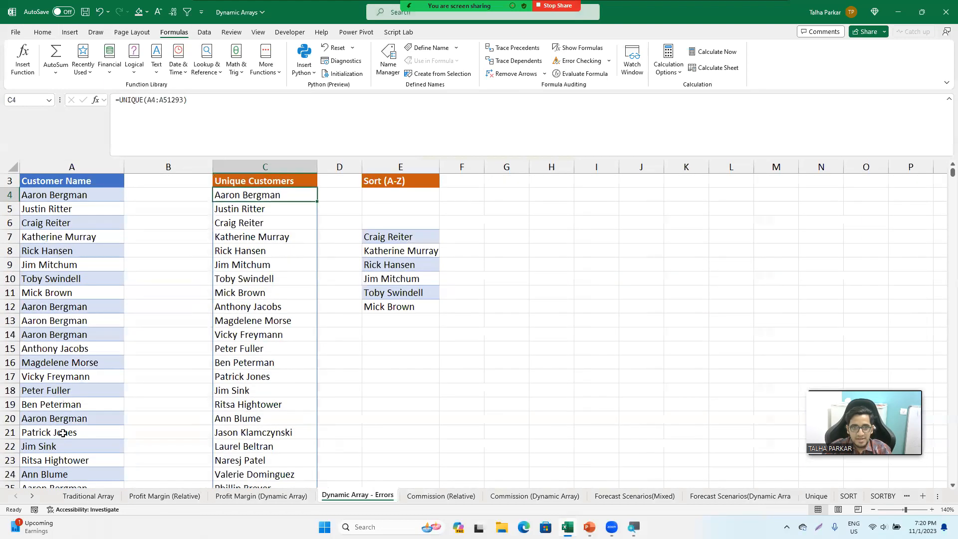
{"action": "key", "text": "Down"}
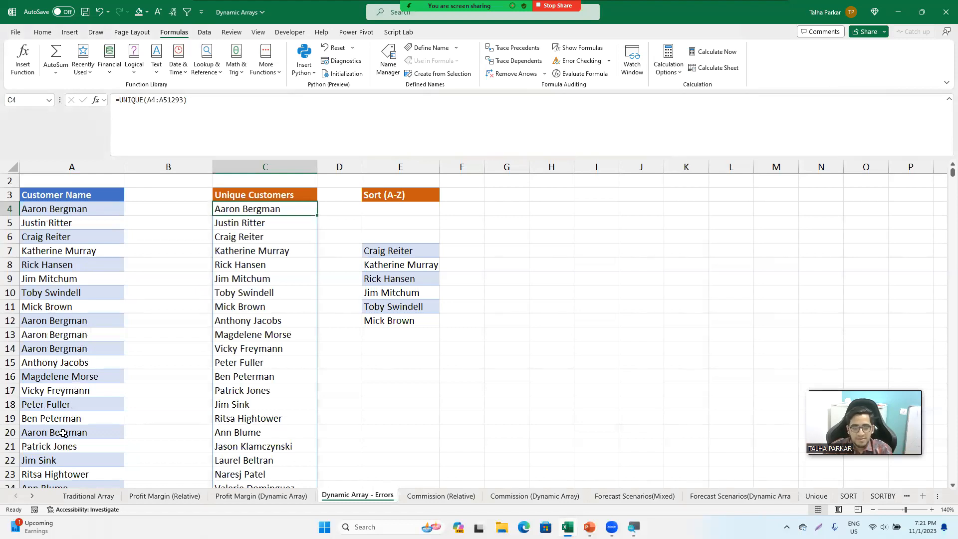
- Review the Unique Customers list down to its last entry and back to its header
{"action": "key", "text": "Right"}
{"action": "key", "text": "Right"}
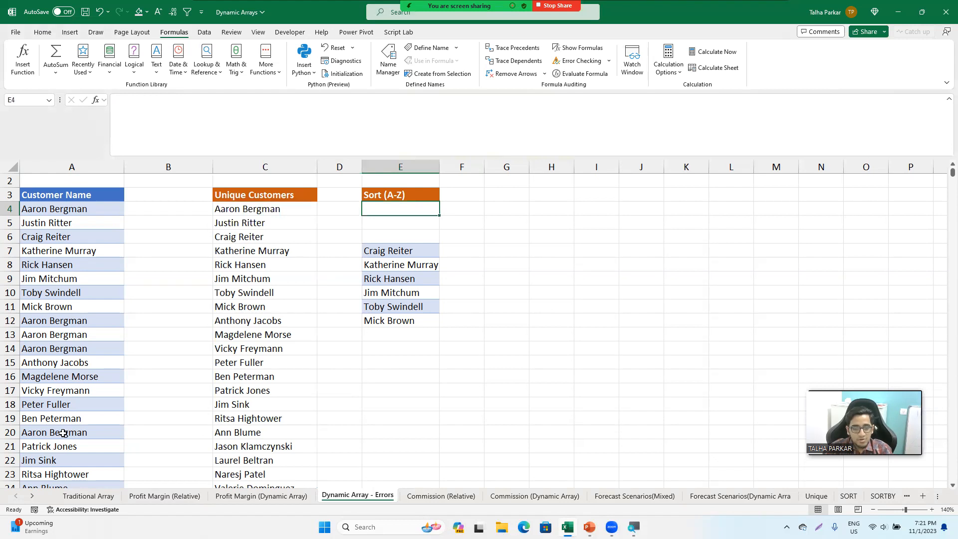
{"action": "key", "text": "Left"}
{"action": "key", "text": "Left"}
{"action": "key", "text": "ctrl+Down"}
{"action": "key", "text": "ctrl+Up"}
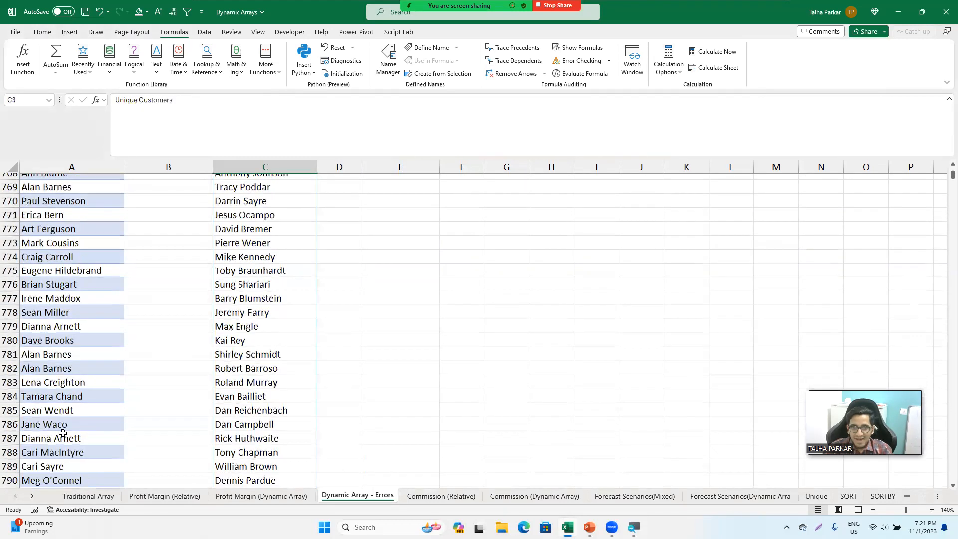
{"action": "key", "text": "Down"}
{"action": "scroll", "coordinate": [63, 433], "scroll_direction": "up", "scroll_amount": 1}
{"action": "key", "text": "Up"}
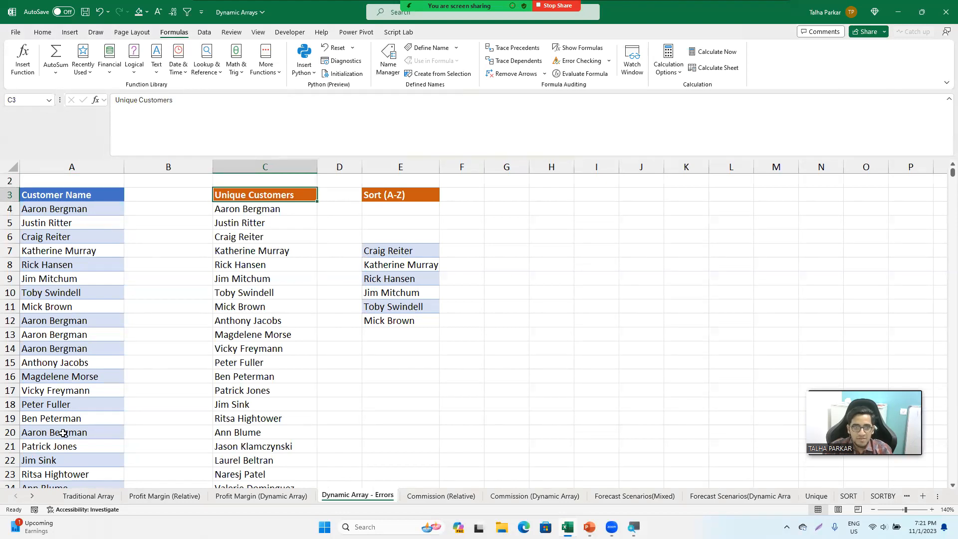
- Add a filter to the Customer Name header in A3
{"action": "key", "text": "Left"}
{"action": "key", "text": "Left"}
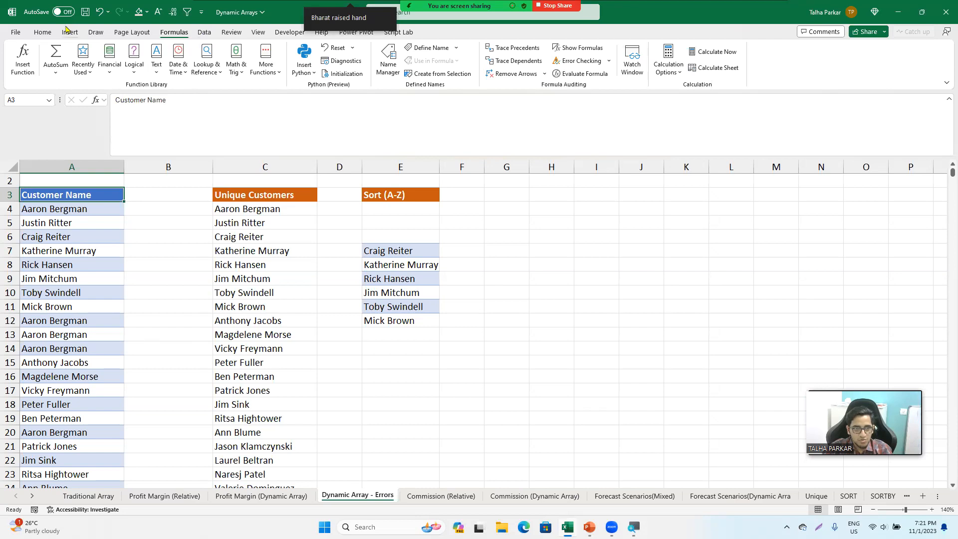
{"action": "left_click", "coordinate": [49, 32]}
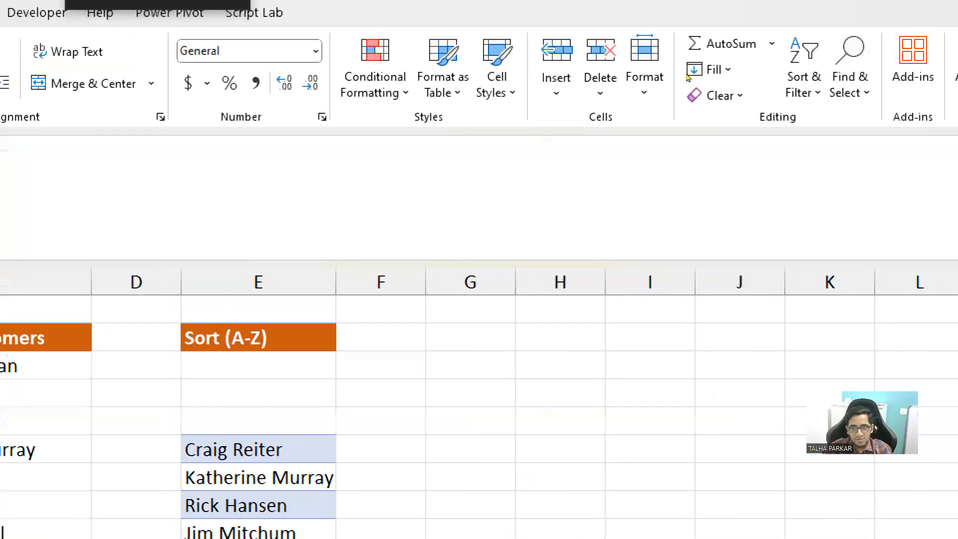
{"action": "left_click", "coordinate": [849, 66]}
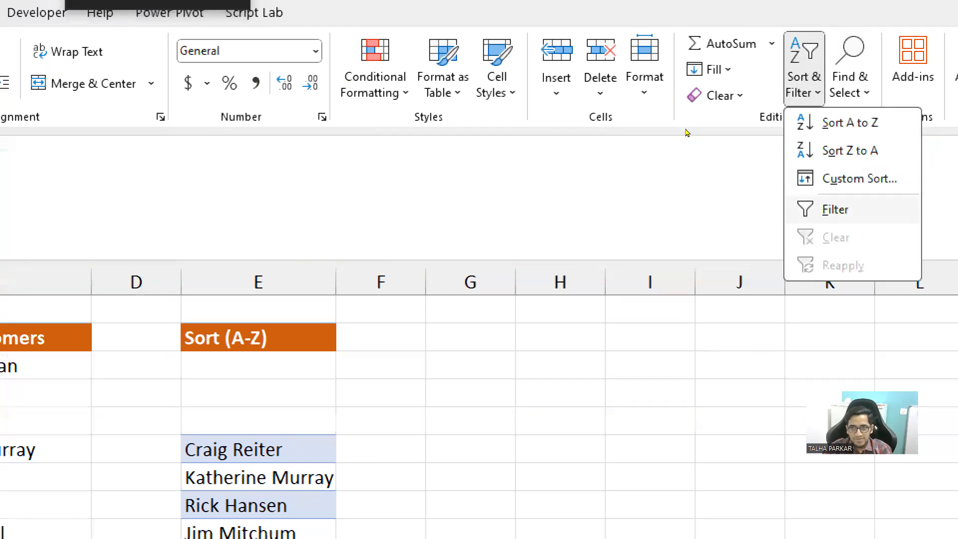
{"action": "left_click", "coordinate": [804, 208]}
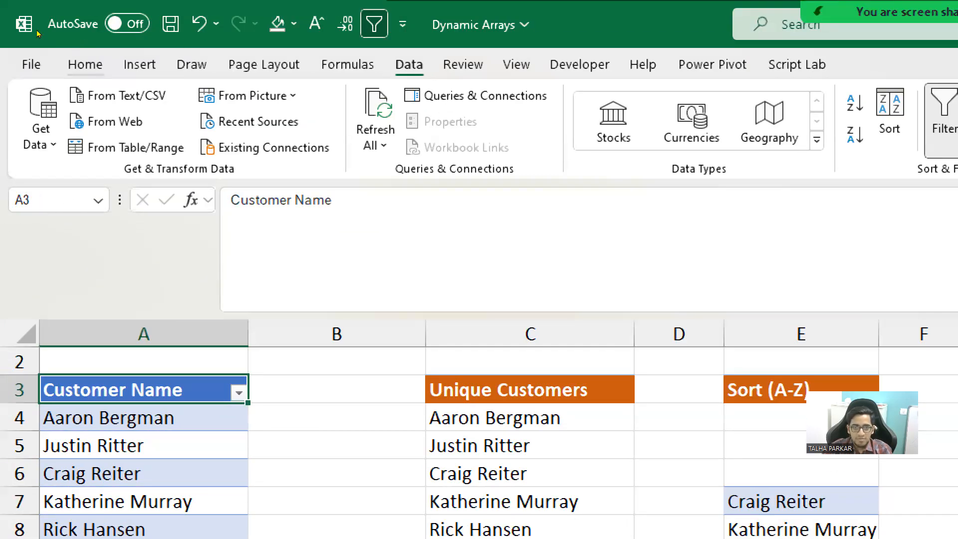
- Sort the Customer Name column from A to Z and remove the filter from its header
{"action": "left_click", "coordinate": [85, 64]}
{"action": "left_click", "coordinate": [554, 129]}
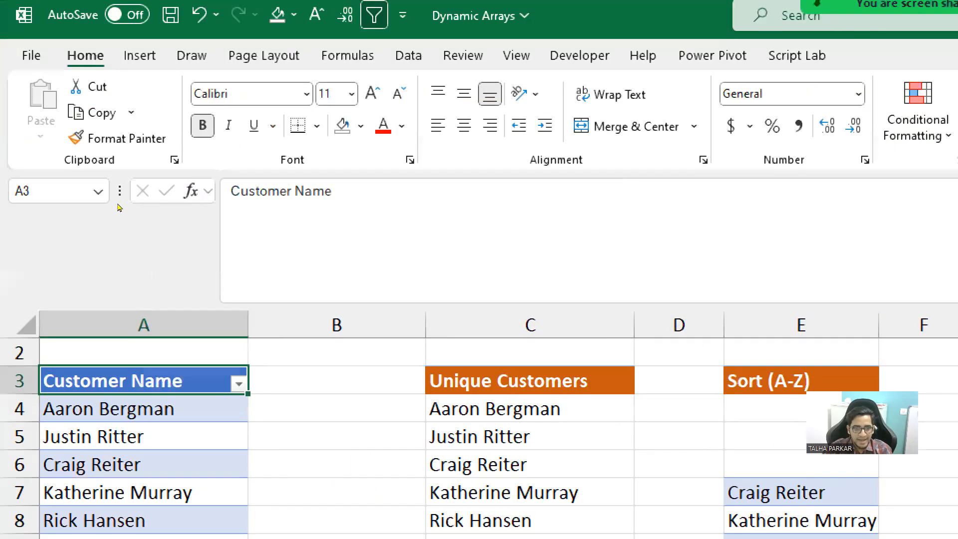
{"action": "key", "text": "alt+Down"}
{"action": "key", "text": "Up"}
{"action": "key", "text": "Up"}
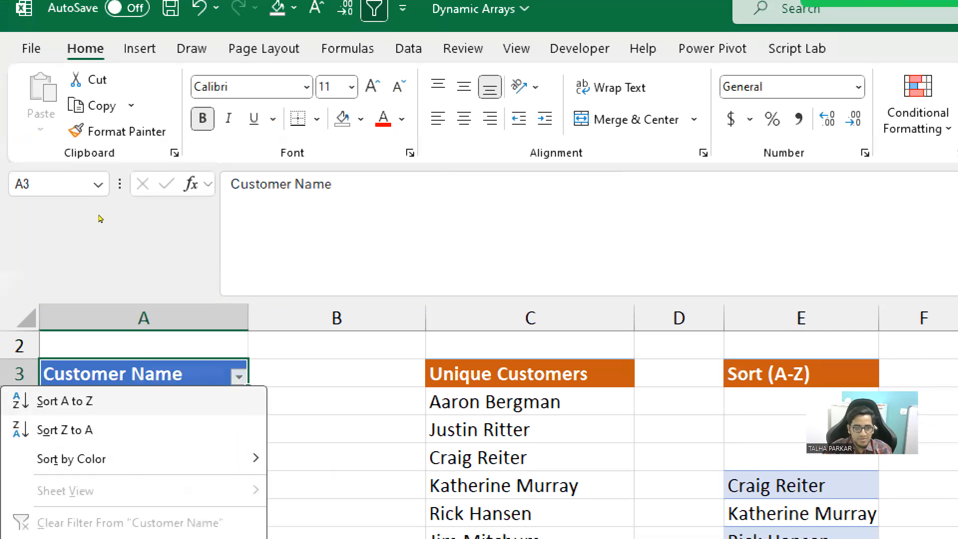
{"action": "key", "text": "Down"}
{"action": "key", "text": "Up"}
{"action": "key", "text": "Return"}
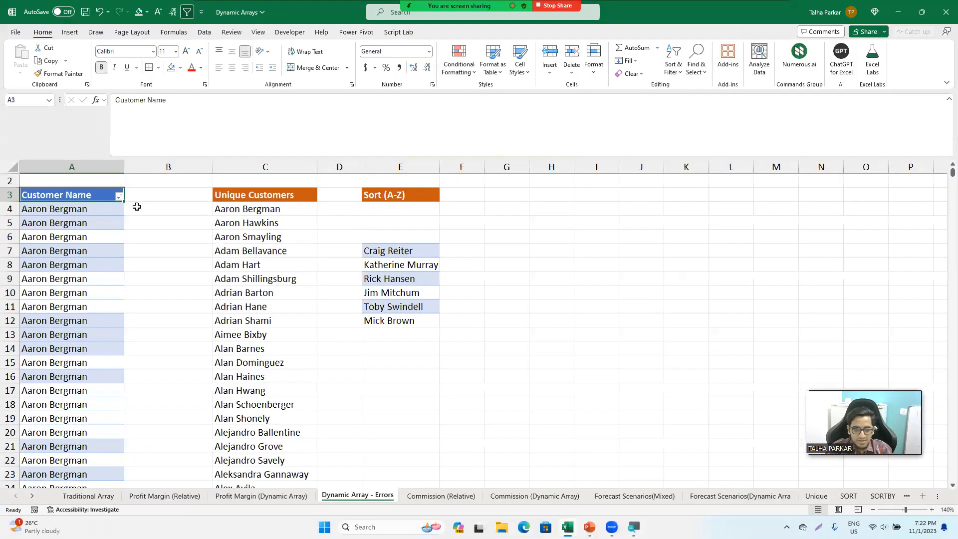
{"action": "key", "text": "alt+a"}
{"action": "key", "text": "t"}
- Enter =SORT(C4#,1,-1) in E4 under Sort (A-Z) to sort the spilled unique customers in descending order
{"action": "key", "text": "Right"}
{"action": "key", "text": "Right"}
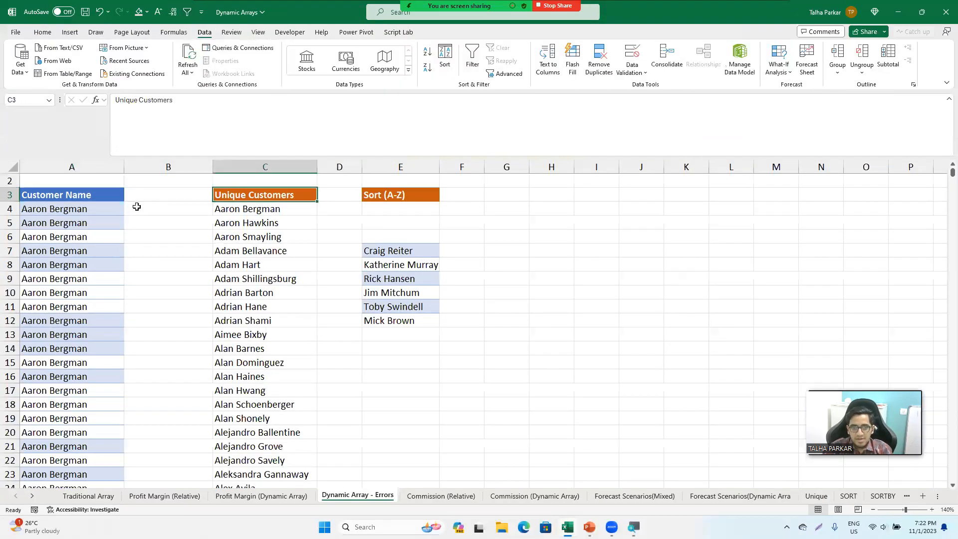
{"action": "key", "text": "Down"}
{"action": "key", "text": "Right"}
{"action": "key", "text": "Right"}
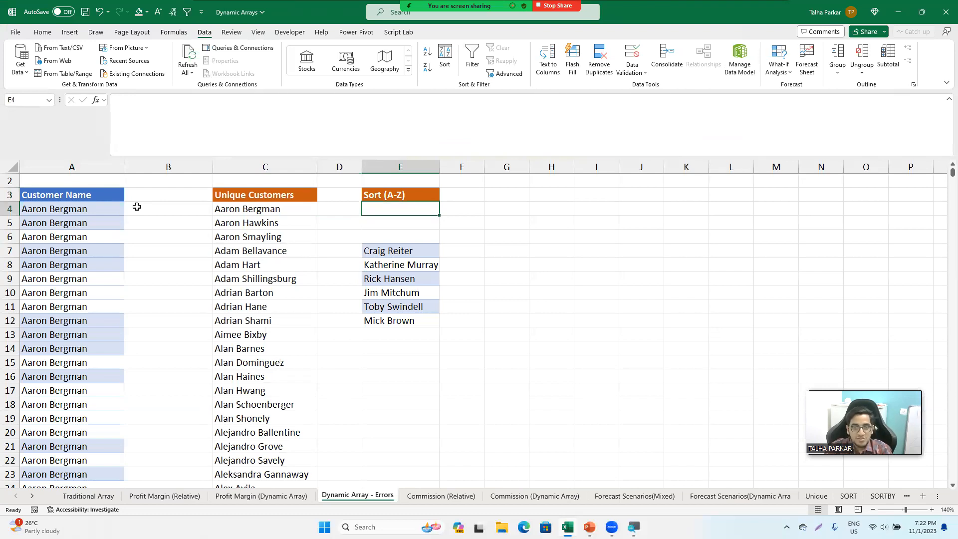
{"action": "type", "text": "=sor"}
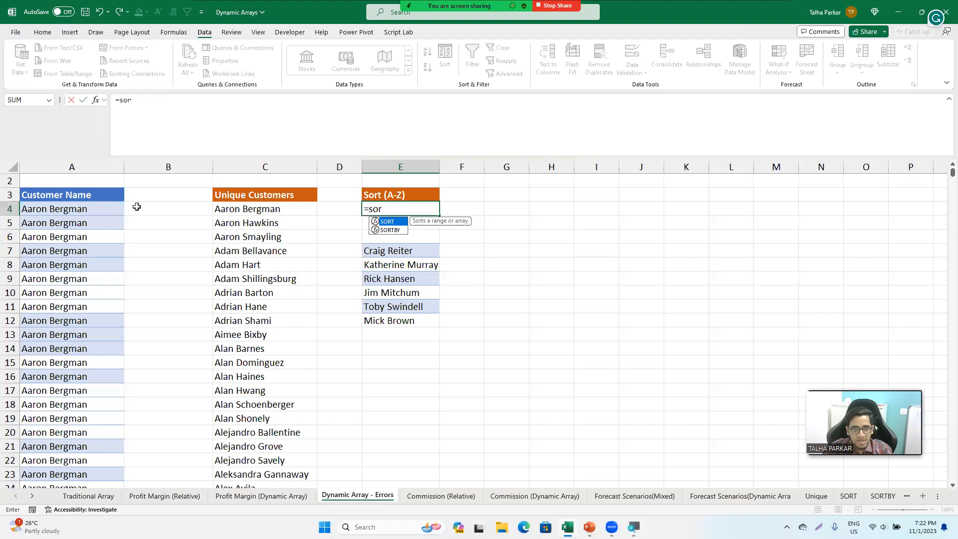
{"action": "key", "text": "Tab"}
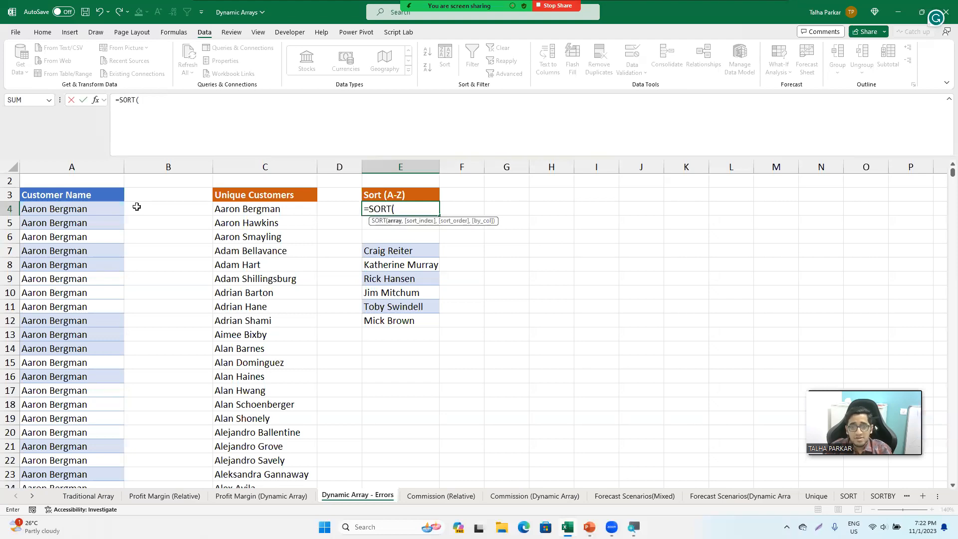
{"action": "key", "text": "Left"}
{"action": "key", "text": "Left"}
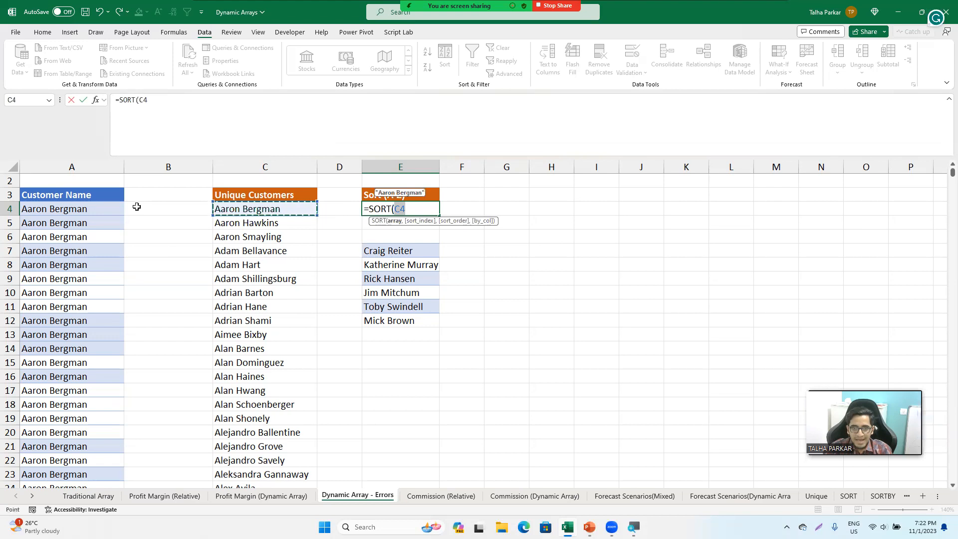
{"action": "key", "text": "ctrl+shift+Down"}
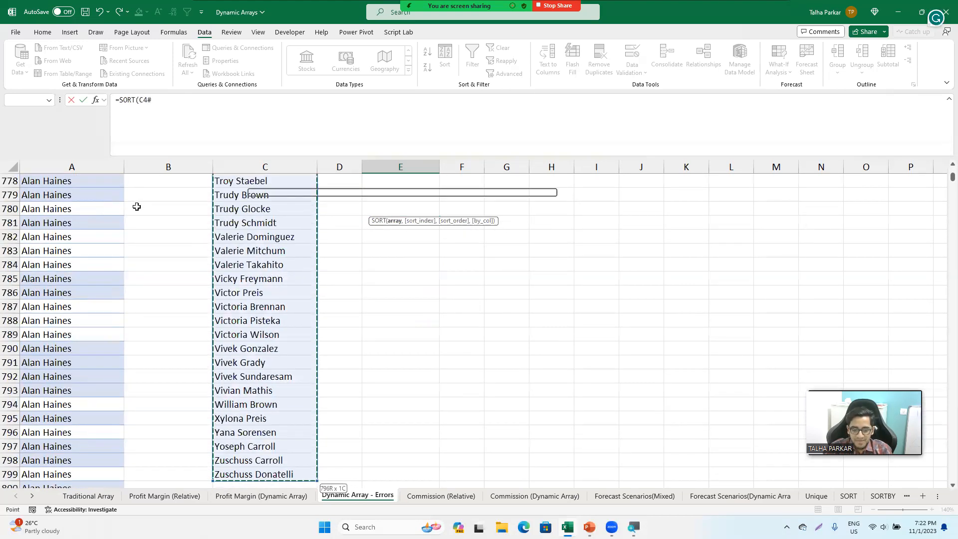
{"action": "type", "text": ",1"}
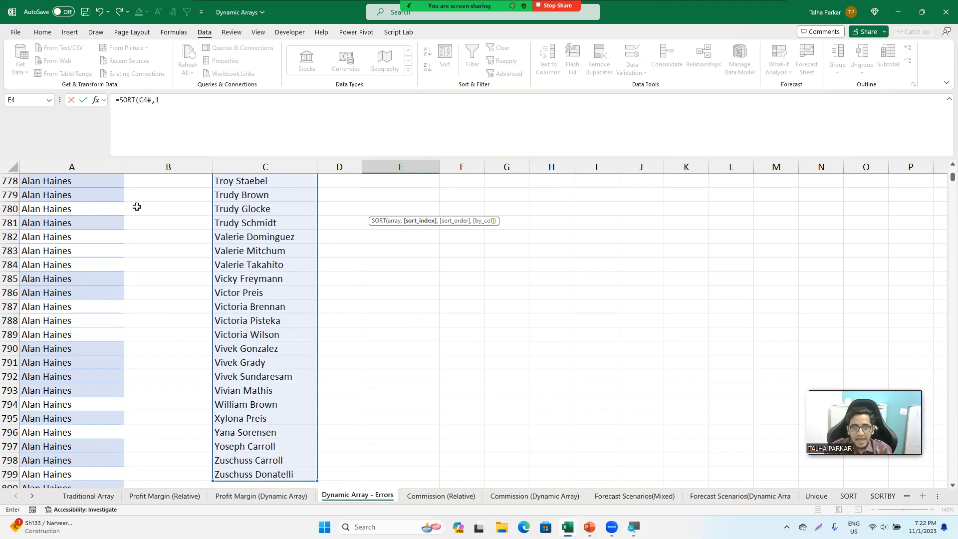
{"action": "type", "text": ","}
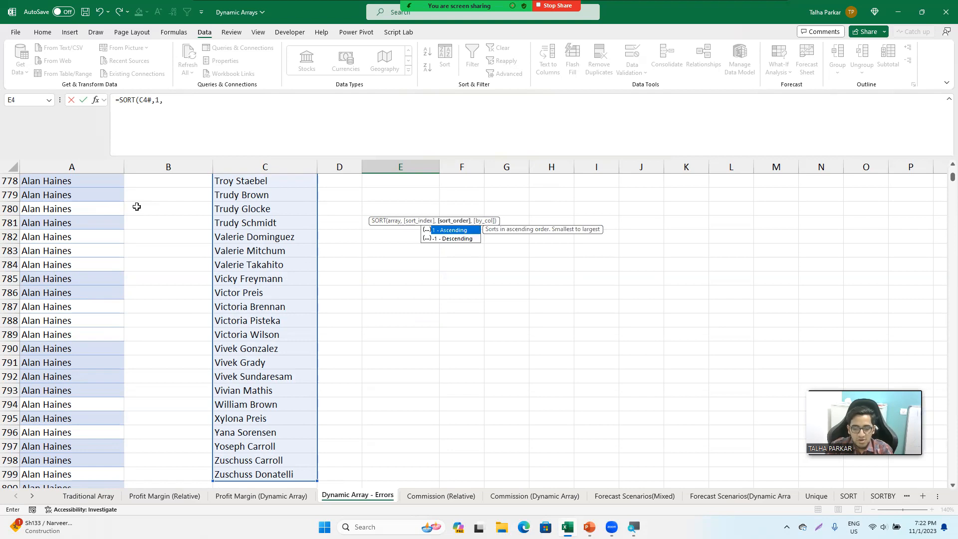
{"action": "type", "text": "-1"}
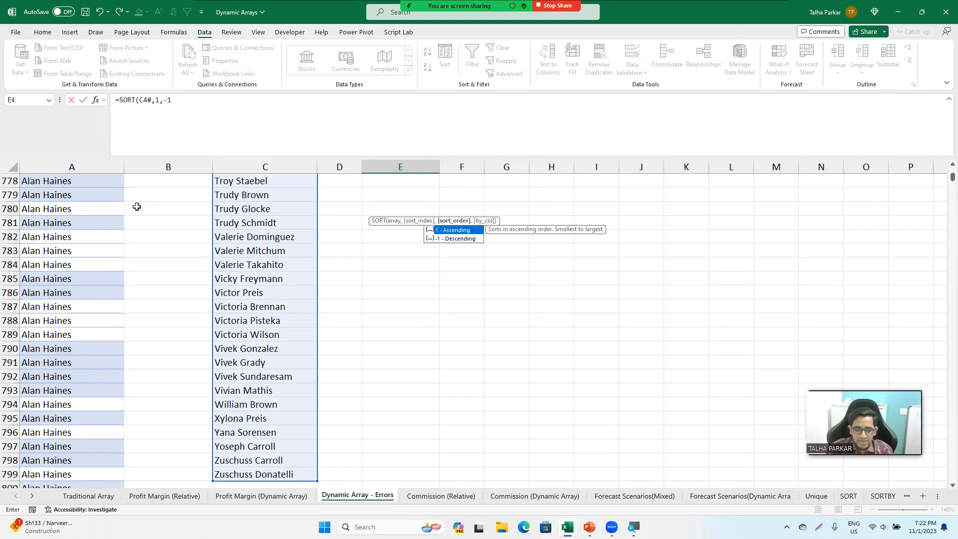
{"action": "key", "text": "Return"}
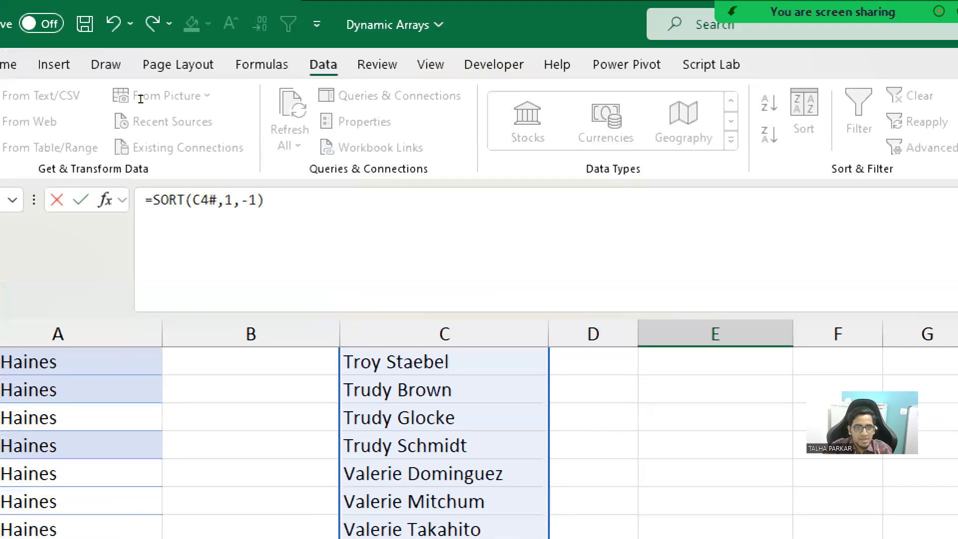
- Start a =SORT( formula in E4 with the whole spilled Unique Customers range, C4#, as its array
{"action": "left_click_drag", "start_coordinate": [195, 200], "coordinate": [215, 200]}
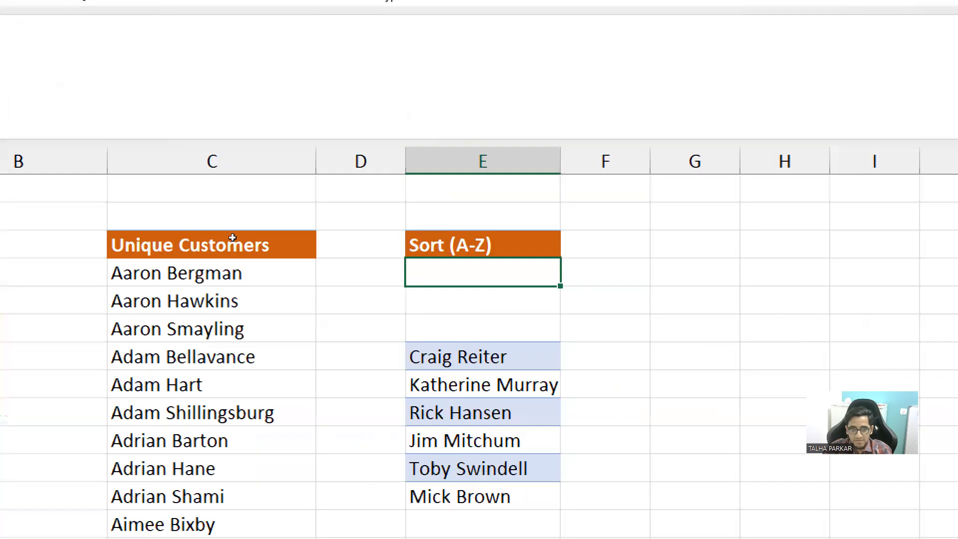
{"action": "type", "text": "s"}
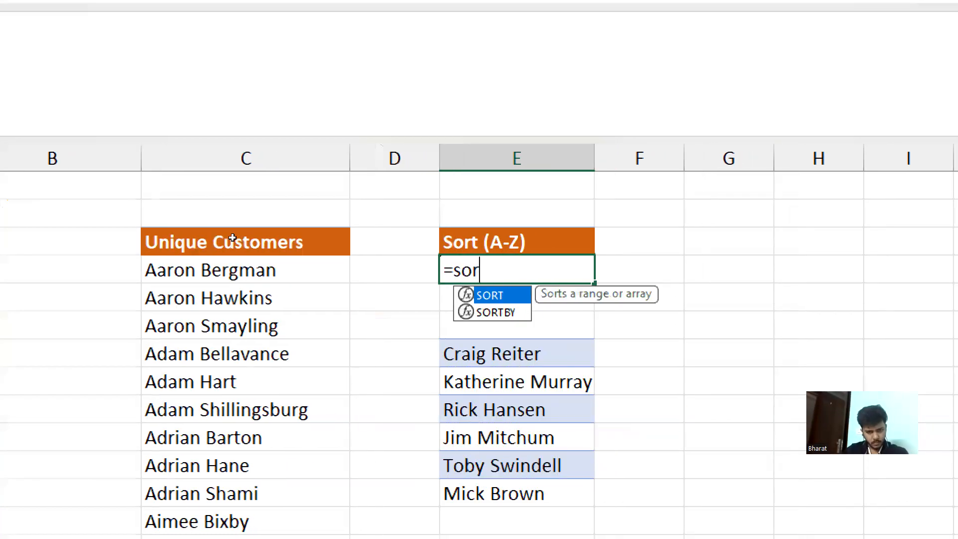
{"action": "type", "text": "or"}
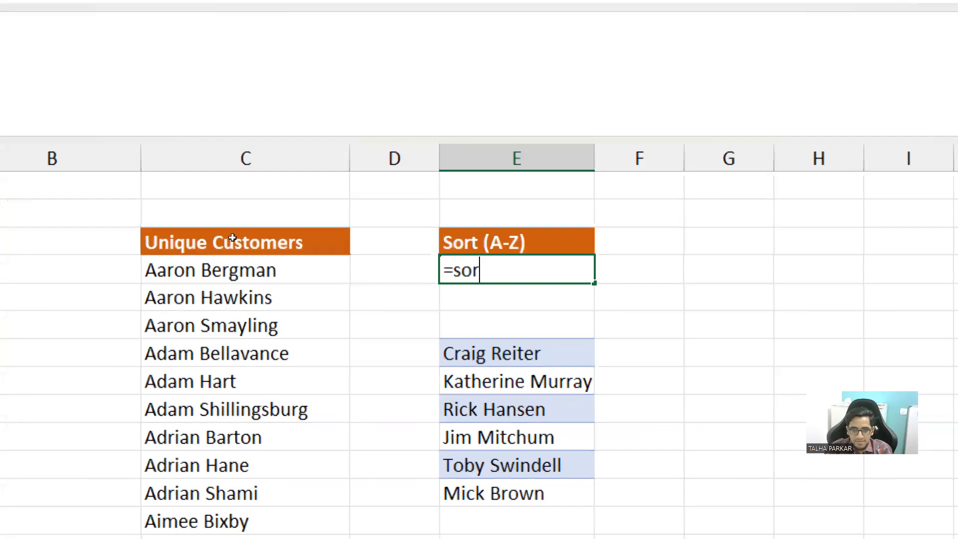
{"action": "type", "text": "t"}
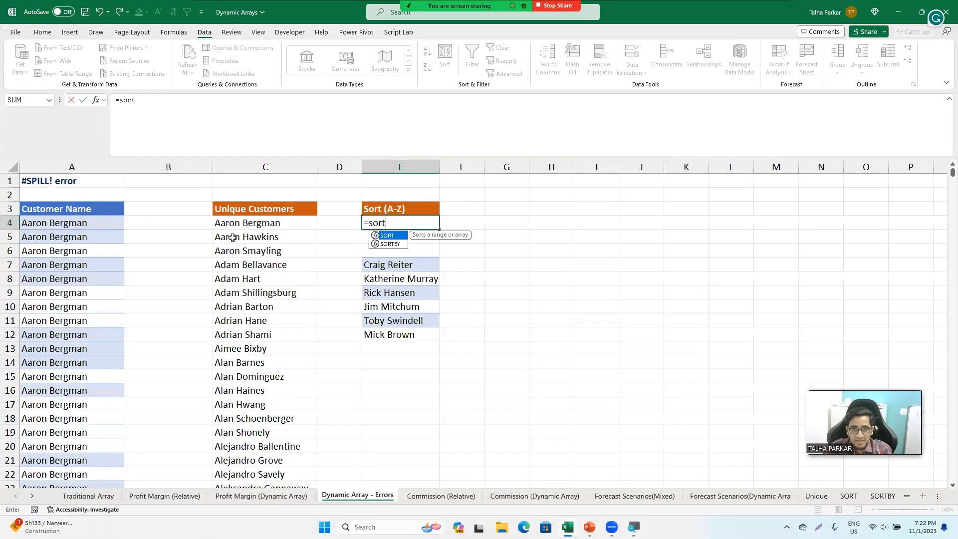
{"action": "key", "text": "Tab"}
{"action": "key", "text": "Left"}
{"action": "key", "text": "Left"}
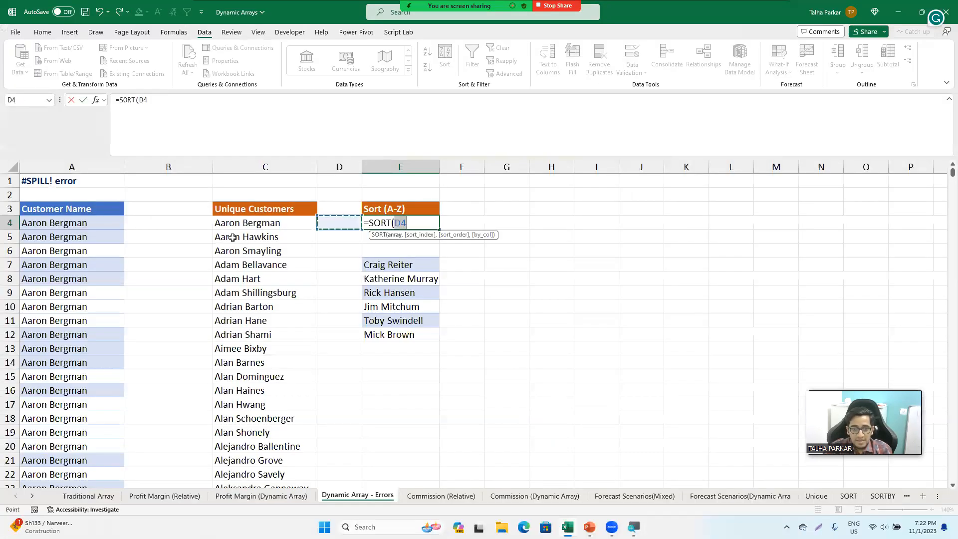
{"action": "key", "text": "ctrl+shift+Down"}
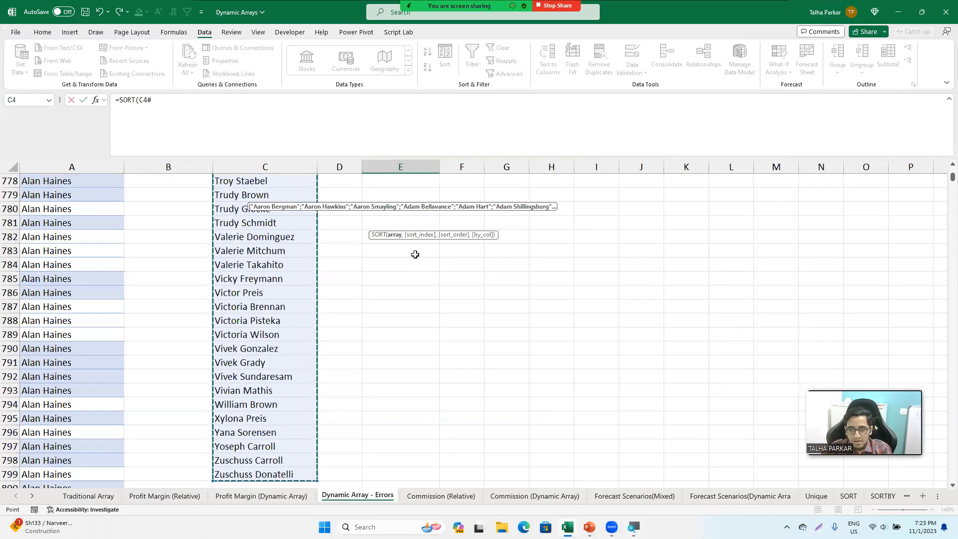
{"action": "scroll", "coordinate": [945, 231], "scroll_direction": "up", "scroll_amount": 2}
{"action": "scroll", "coordinate": [945, 230], "scroll_direction": "down", "scroll_amount": 3}
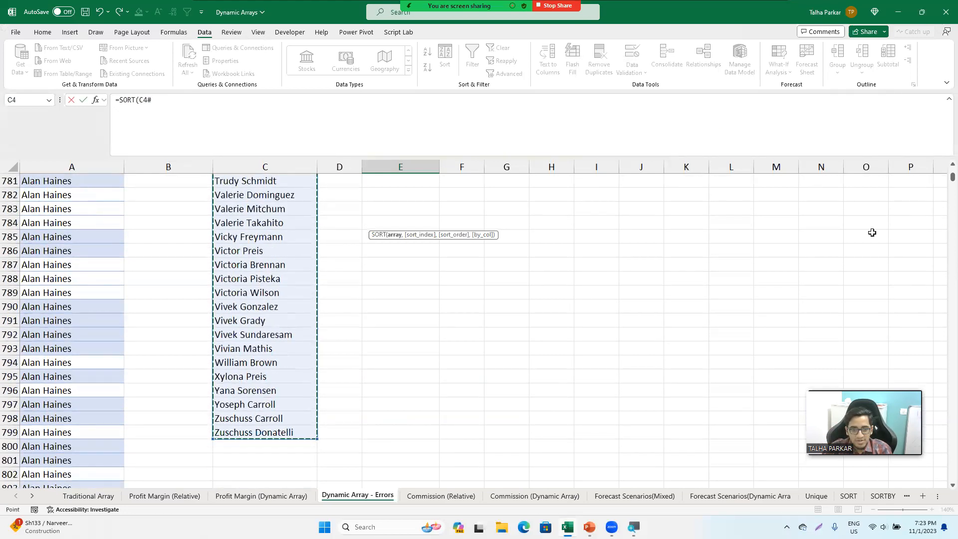
{"action": "scroll", "coordinate": [873, 233], "scroll_direction": "up", "scroll_amount": 1}
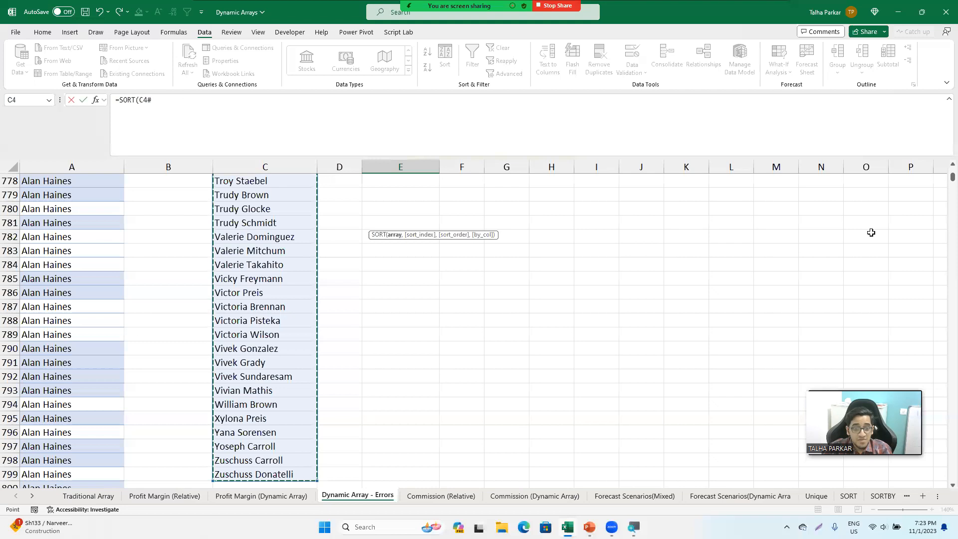
{"action": "key", "text": "ctrl+BackSpace"}
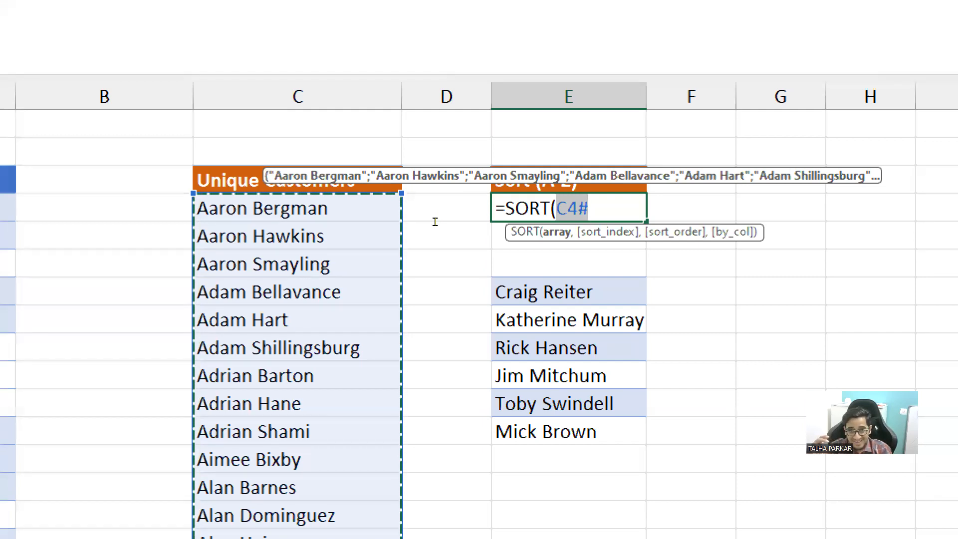
- Try C4:C2 and C4:C6 as the SORT array in E4, restore C4#, and cancel the entry
{"action": "key", "text": "F2"}
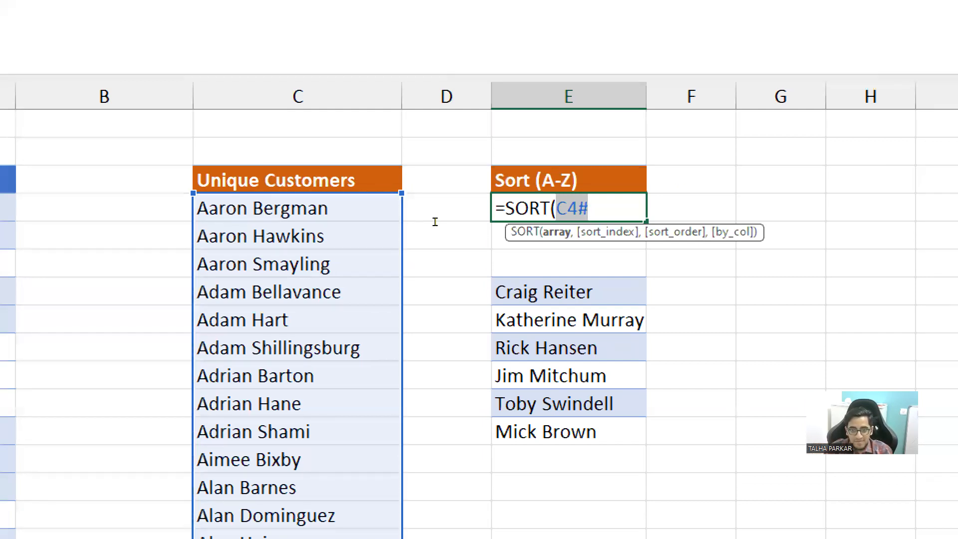
{"action": "key", "text": "BackSpace"}
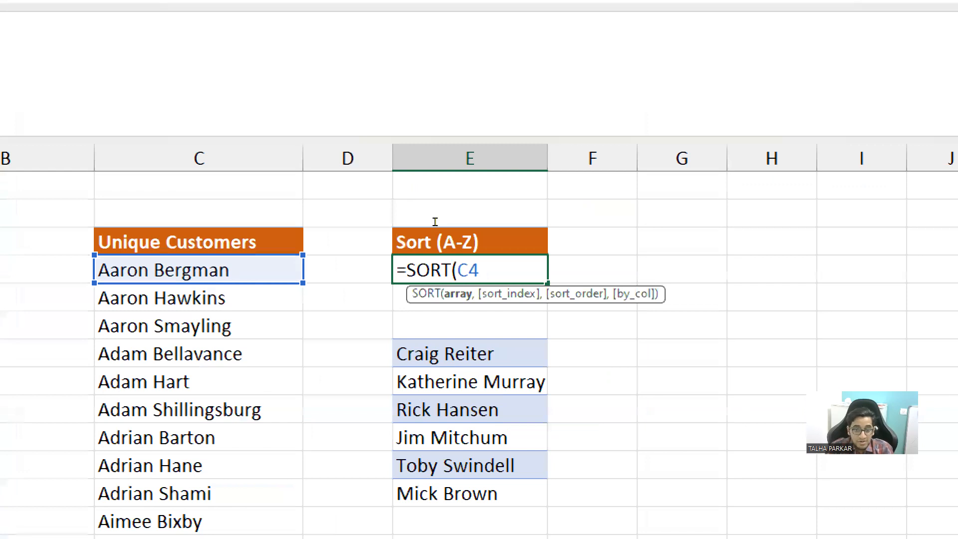
{"action": "type", "text": ":C2"}
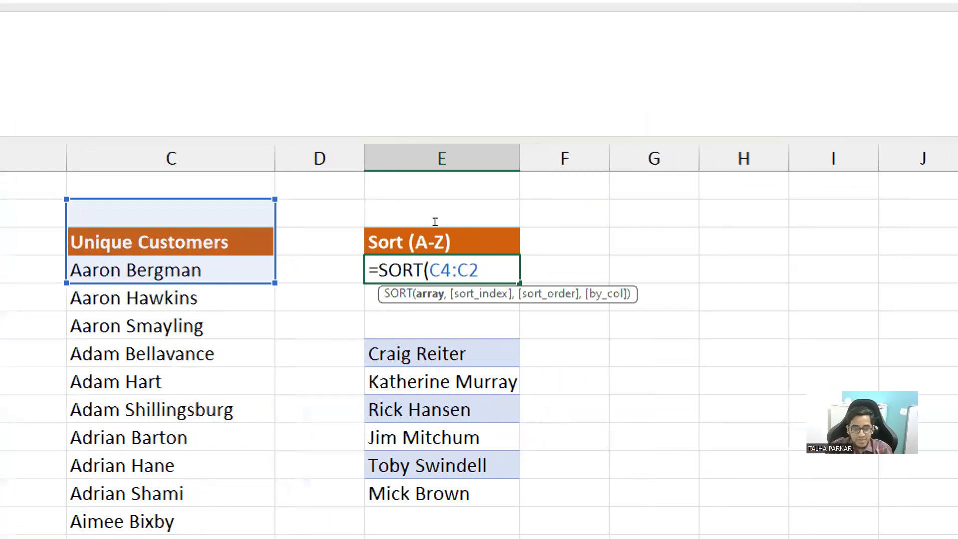
{"action": "key", "text": "BackSpace"}
{"action": "key", "text": "BackSpace"}
{"action": "type", "text": "C6"}
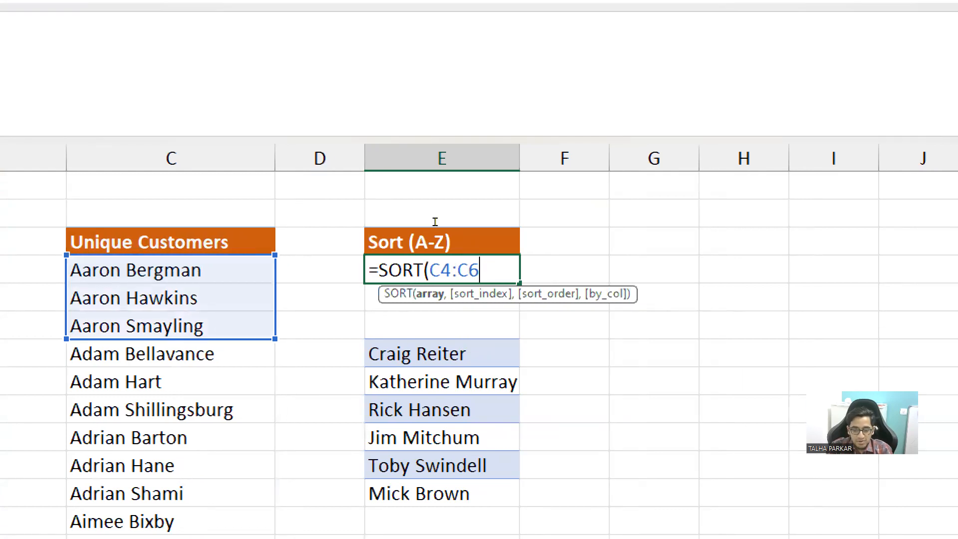
{"action": "key", "text": "BackSpace"}
{"action": "key", "text": "BackSpace"}
{"action": "key", "text": "BackSpace"}
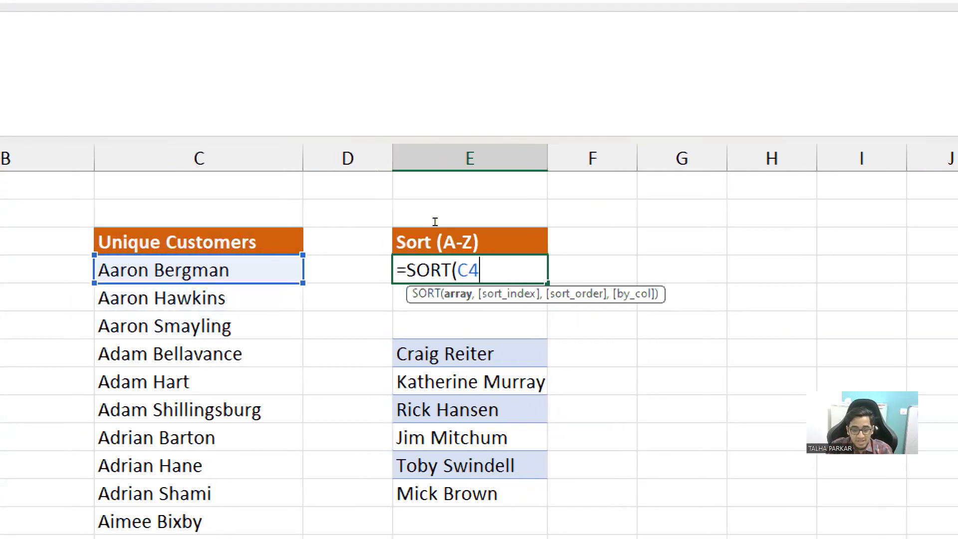
{"action": "type", "text": "#"}
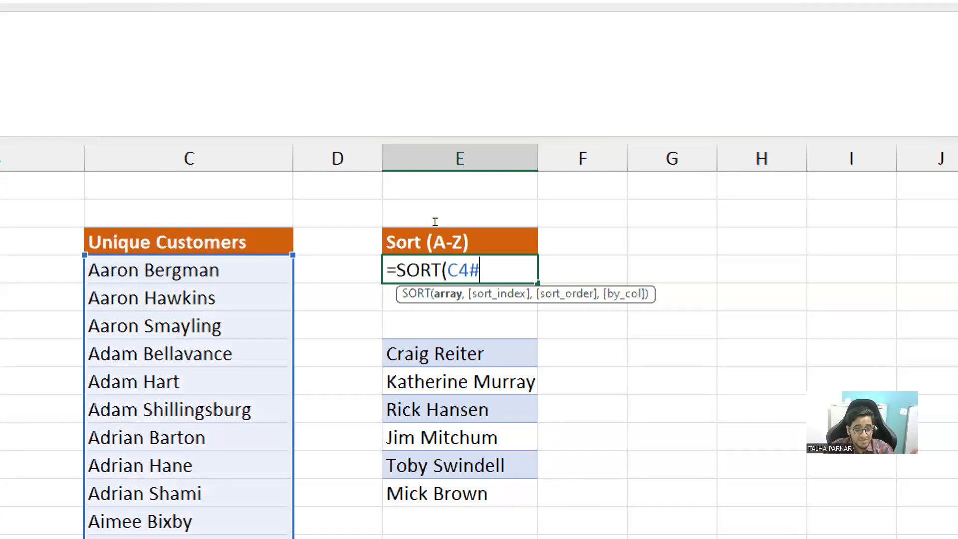
{"action": "key", "text": "Escape"}
- Try =SORT(A4#) in B4 on the non-spilled Customer Name column, and clear the cell
{"action": "key", "text": "Left"}
{"action": "key", "text": "Left"}
{"action": "key", "text": "Left"}
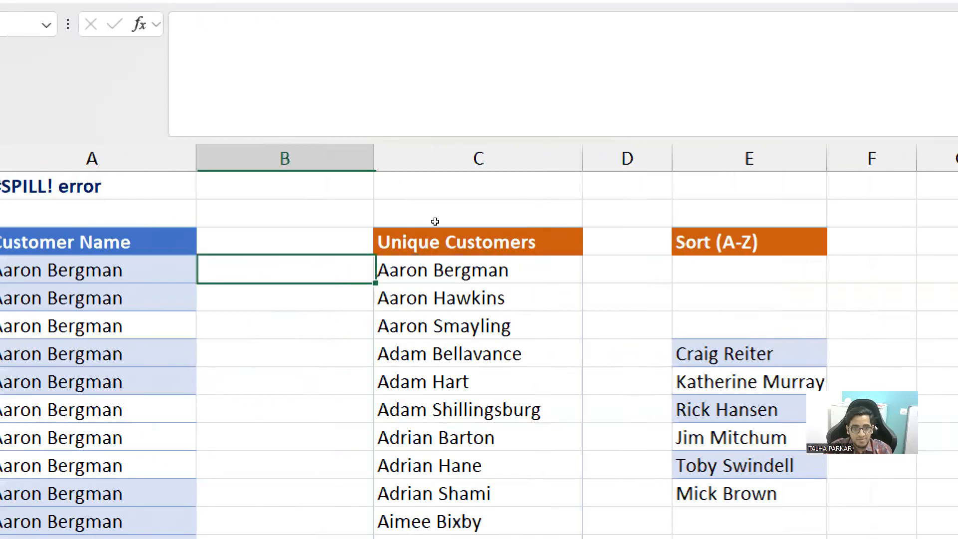
{"action": "type", "text": "==so"}
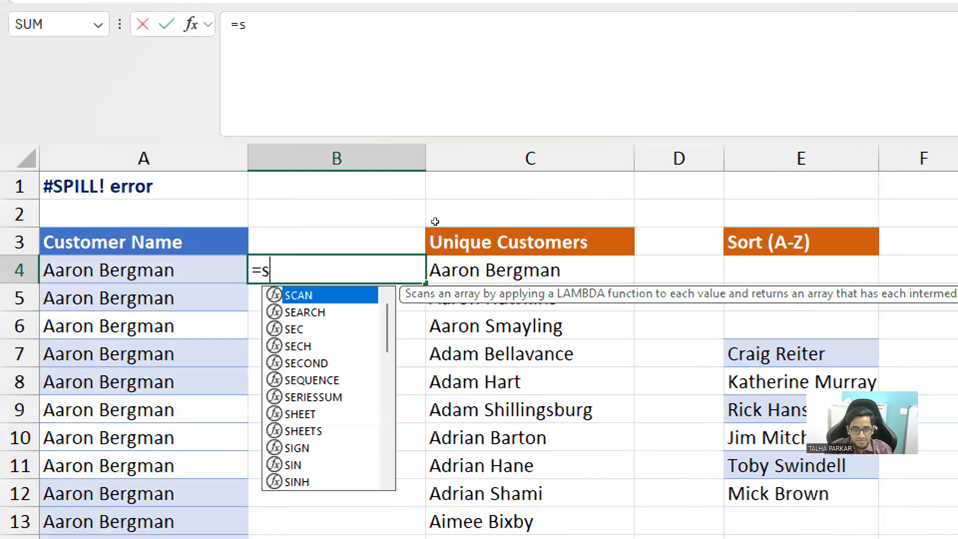
{"action": "key", "text": "Tab"}
{"action": "key", "text": "Left"}
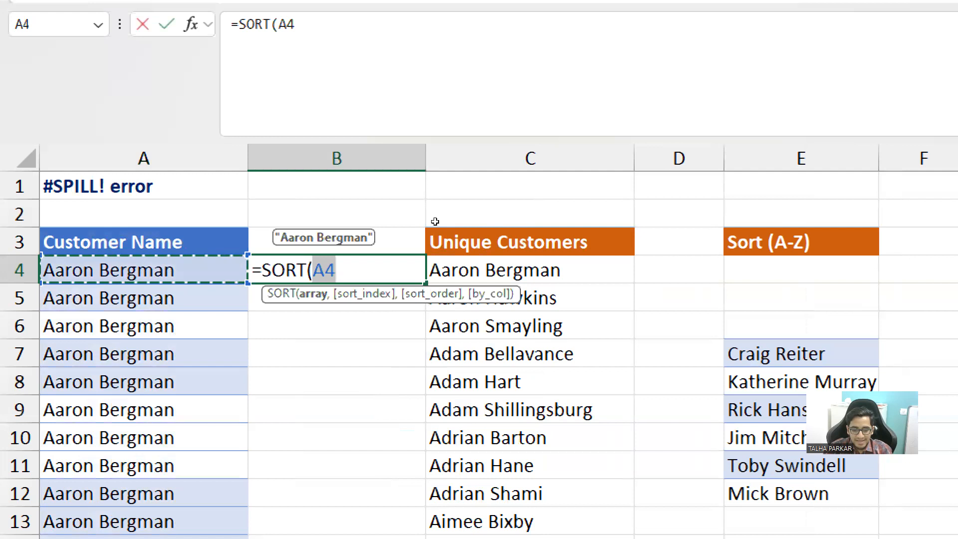
{"action": "type", "text": "#"}
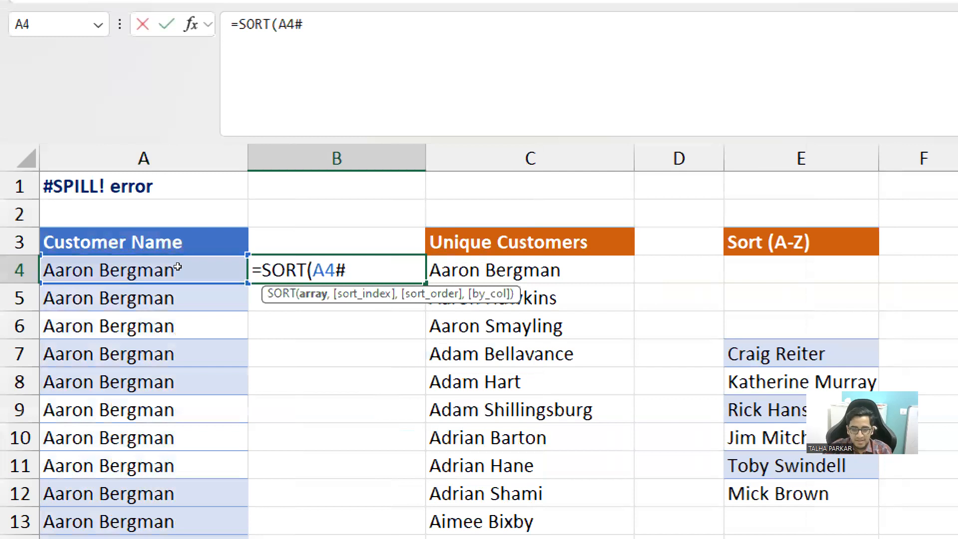
{"action": "key", "text": "Return"}
{"action": "key", "text": "Up"}
{"action": "key", "text": "Delete"}
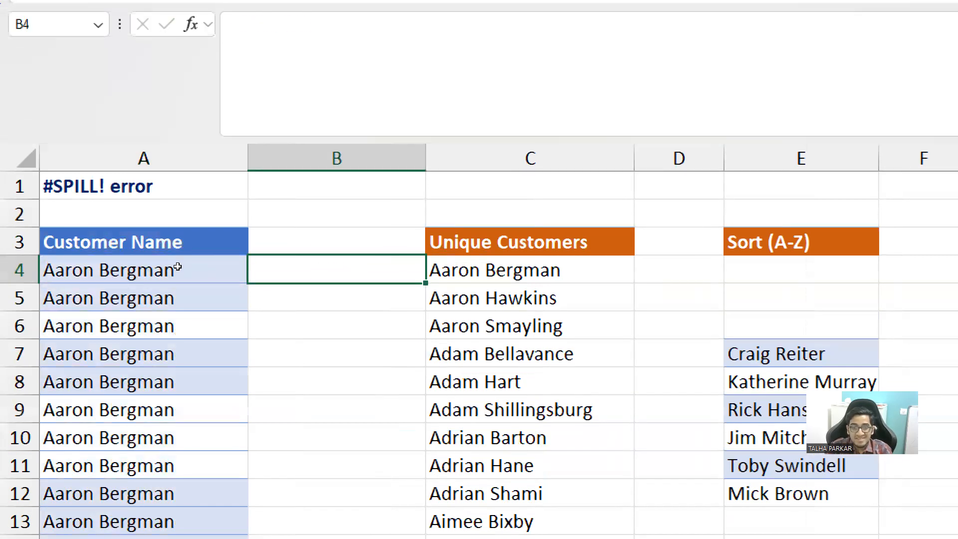
{"action": "key", "text": "Right"}
{"action": "key", "text": "Right"}
{"action": "key", "text": "Right"}
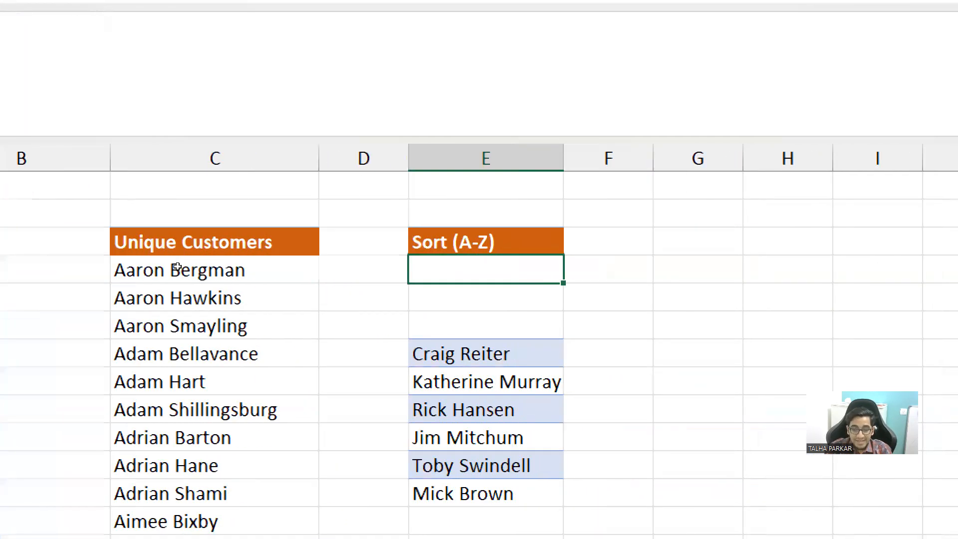
{"action": "type", "text": "="}
{"action": "key", "text": "Left"}
{"action": "key", "text": "BackSpace"}
{"action": "key", "text": "BackSpace"}
{"action": "type", "text": "Sort (A-Z)"}
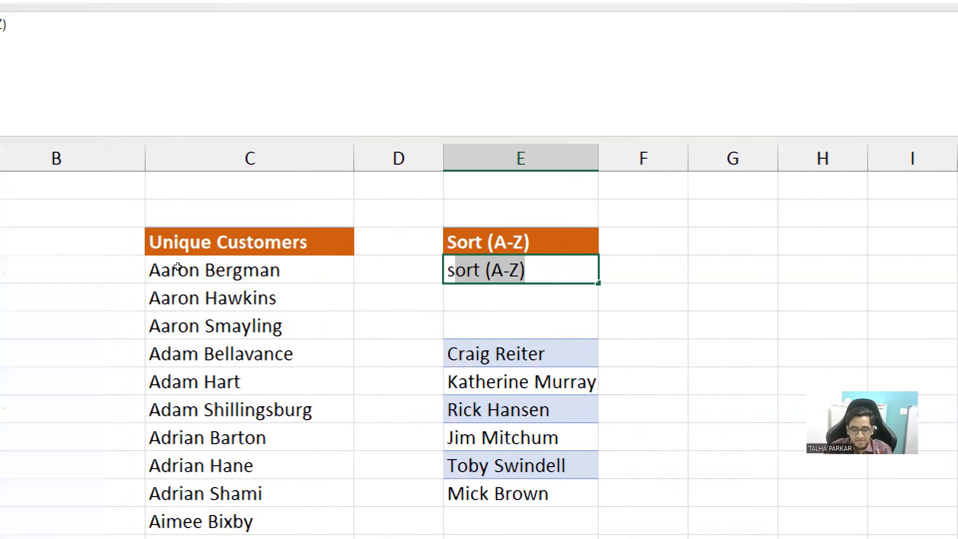
{"action": "key", "text": "Tab"}
{"action": "key", "text": "Left"}
- Enter =SORT(C4#,1,-1) in E4 to sort the spilled unique customers in descending order
{"action": "type", "text": "=sor"}
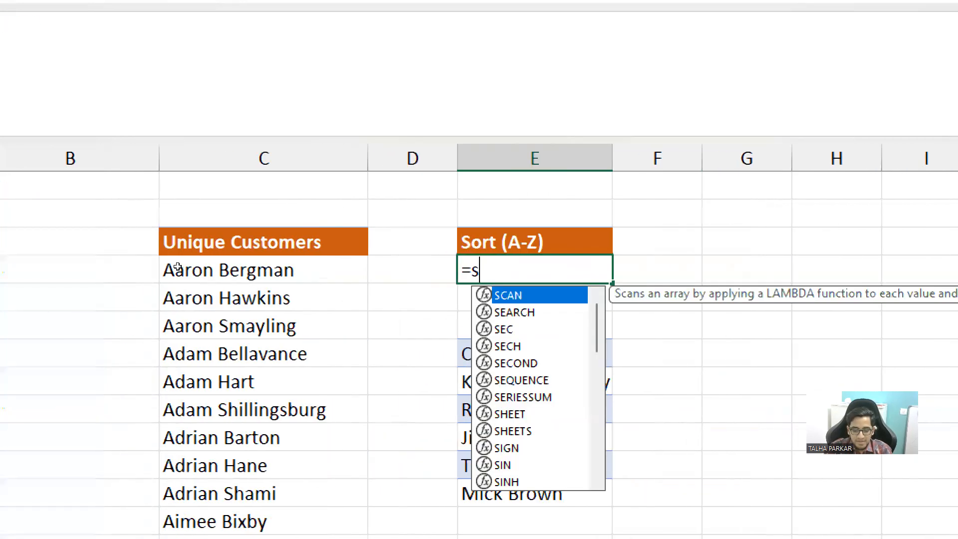
{"action": "key", "text": "Tab"}
{"action": "key", "text": "Left"}
{"action": "key", "text": "Left"}
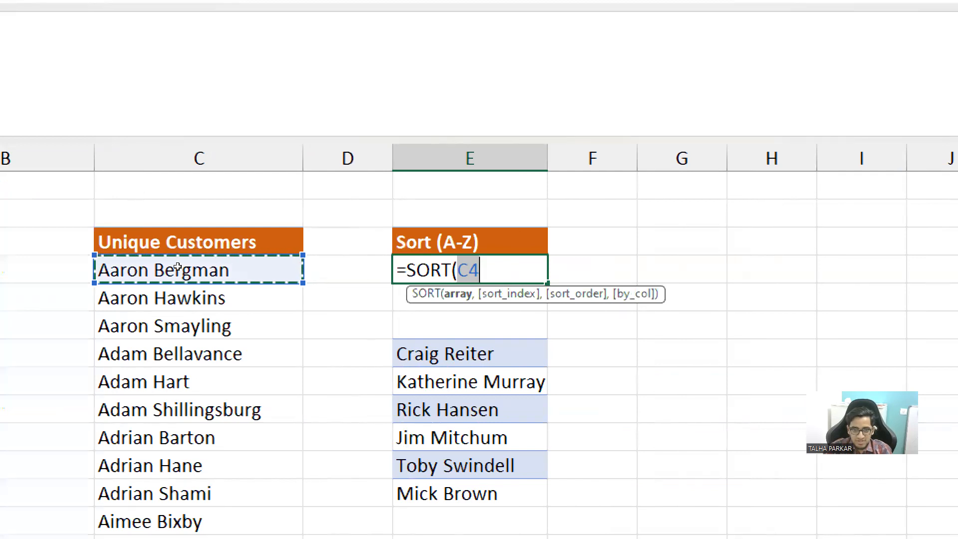
{"action": "type", "text": "#"}
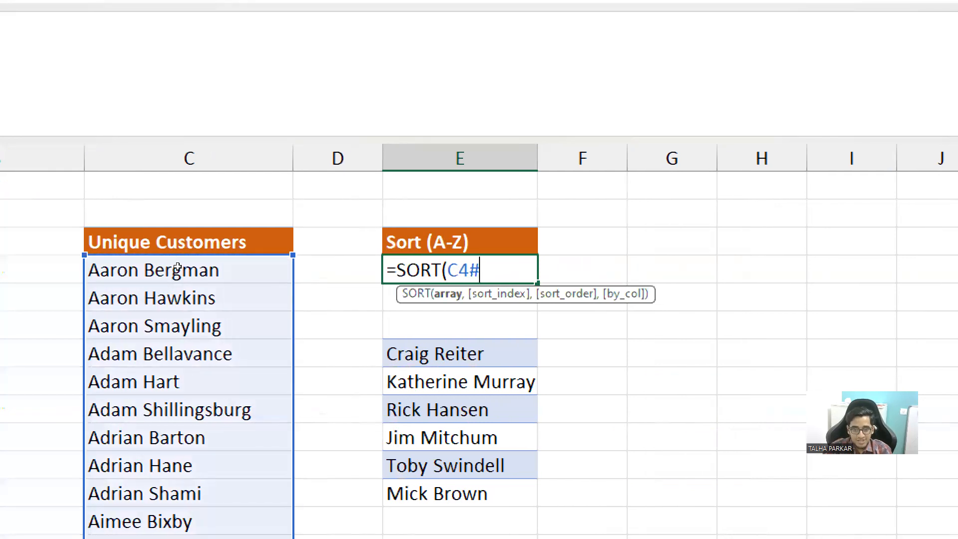
{"action": "type", "text": ","}
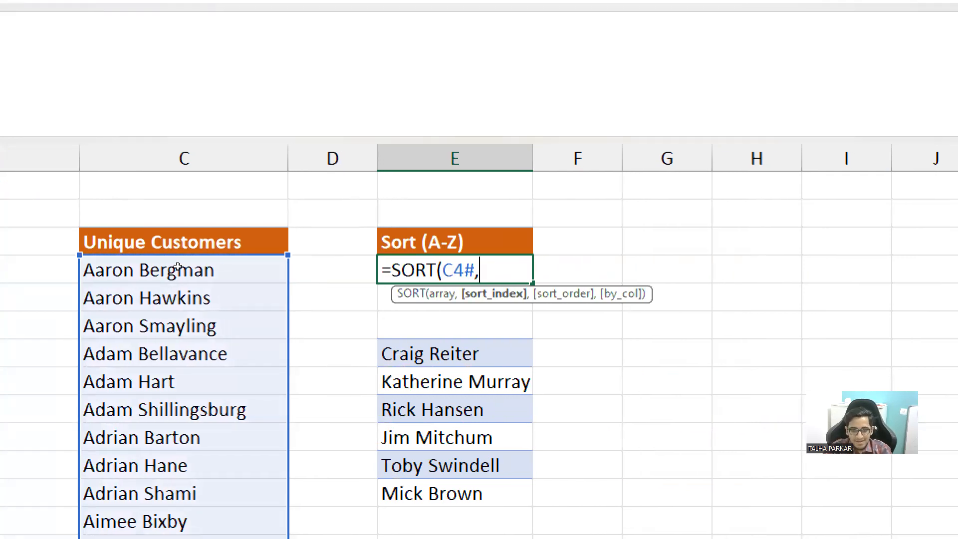
{"action": "type", "text": "1,-1"}
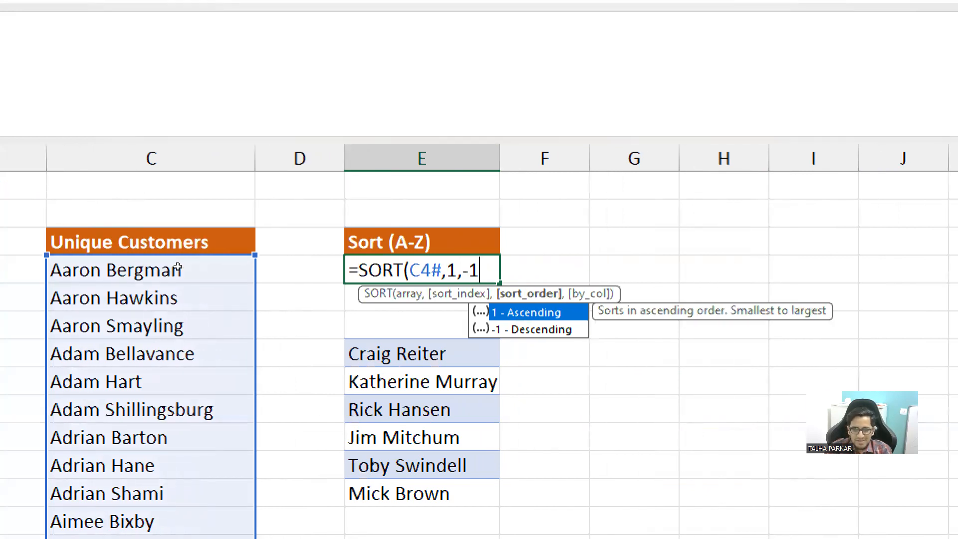
{"action": "type", "text": ")"}
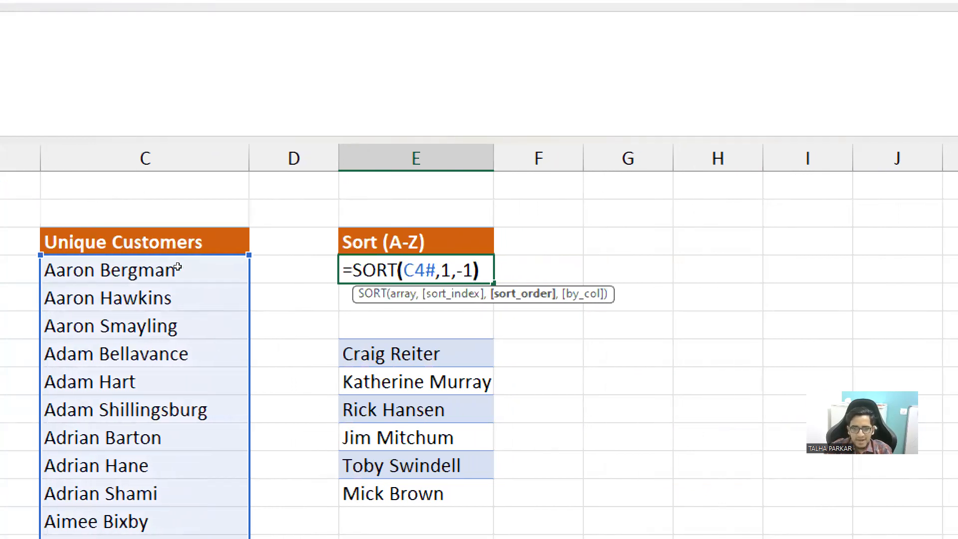
{"action": "key", "text": "Return"}
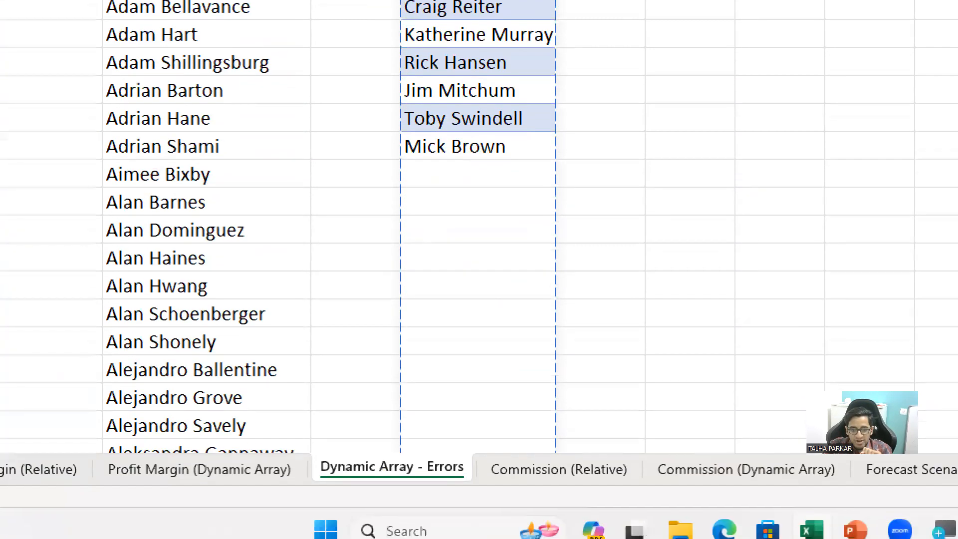
- Examine the intended spill range below E4 and the existing entries in E7:E12 within it
{"action": "scroll", "coordinate": [384, 406], "scroll_direction": "down", "scroll_amount": 7}
{"action": "scroll", "coordinate": [385, 406], "scroll_direction": "up", "scroll_amount": 6}
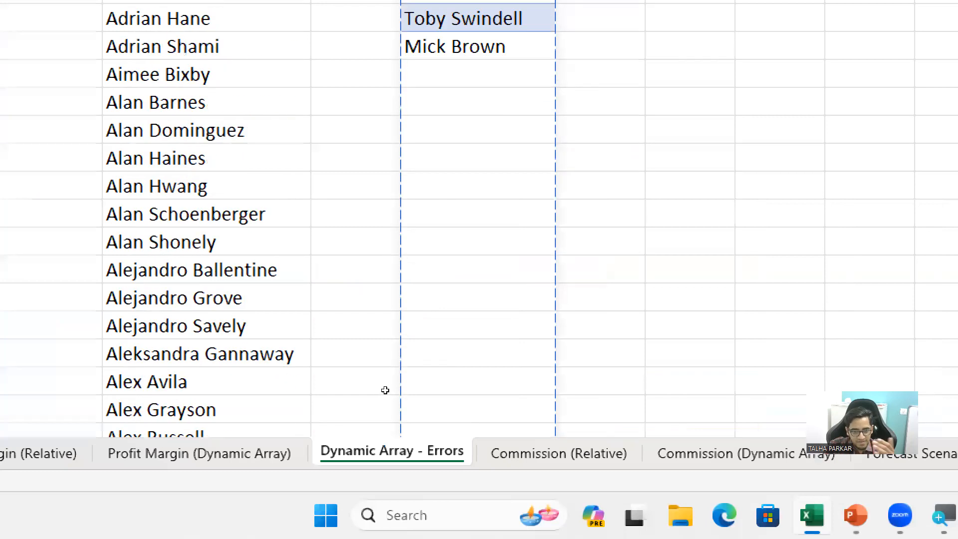
{"action": "scroll", "coordinate": [385, 390], "scroll_direction": "up", "scroll_amount": 1}
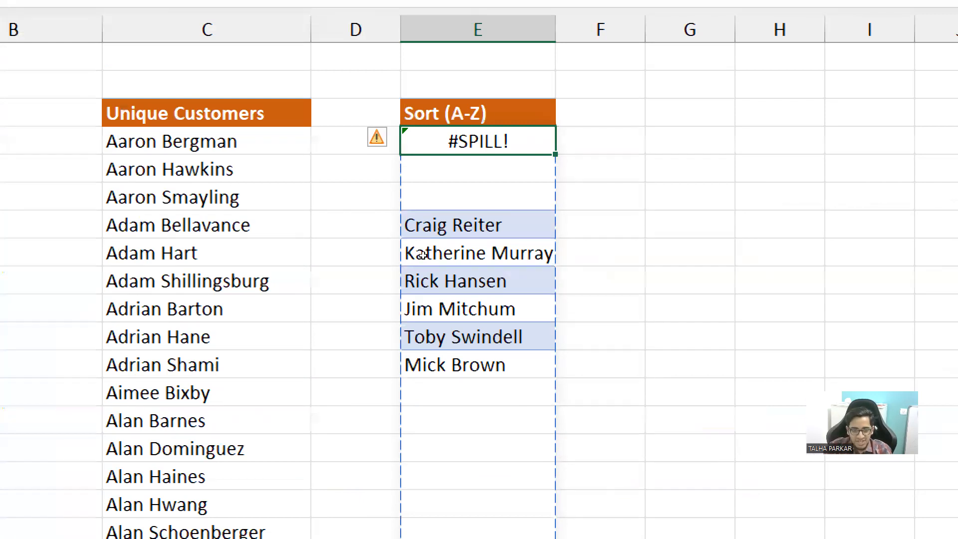
{"action": "left_click_drag", "start_coordinate": [409, 224], "coordinate": [413, 366]}
{"action": "key", "text": "ctrl+Up"}
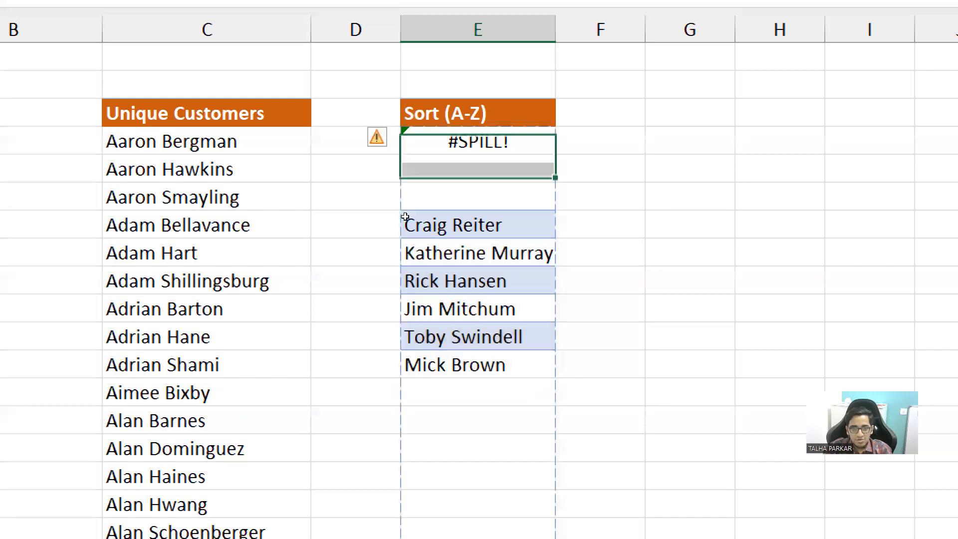
- Delete the entries in E7:E12 from the spill range of the E4 formula, and undo the deletion
{"action": "left_click", "coordinate": [416, 225]}
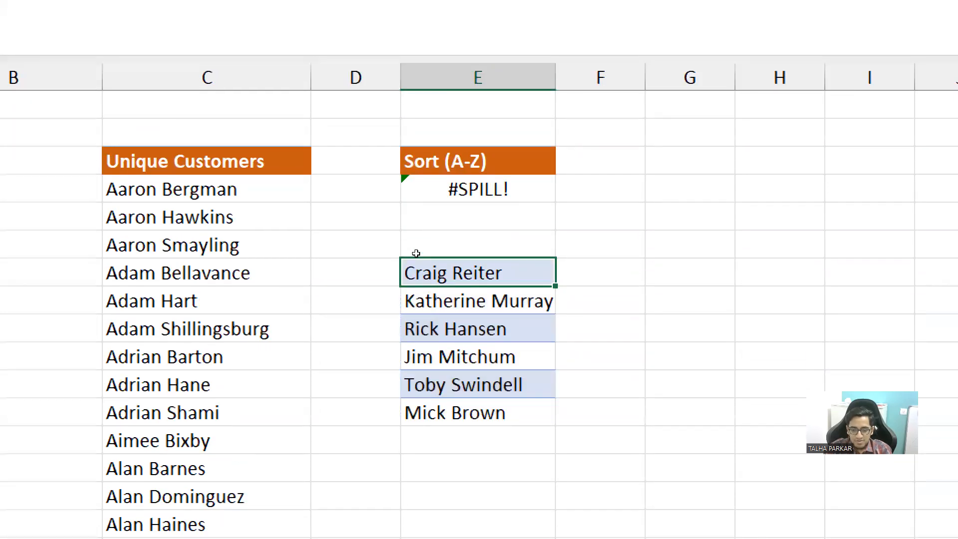
{"action": "key", "text": "ctrl+shift+Down"}
{"action": "key", "text": "Delete"}
{"action": "key", "text": "ctrl+z"}
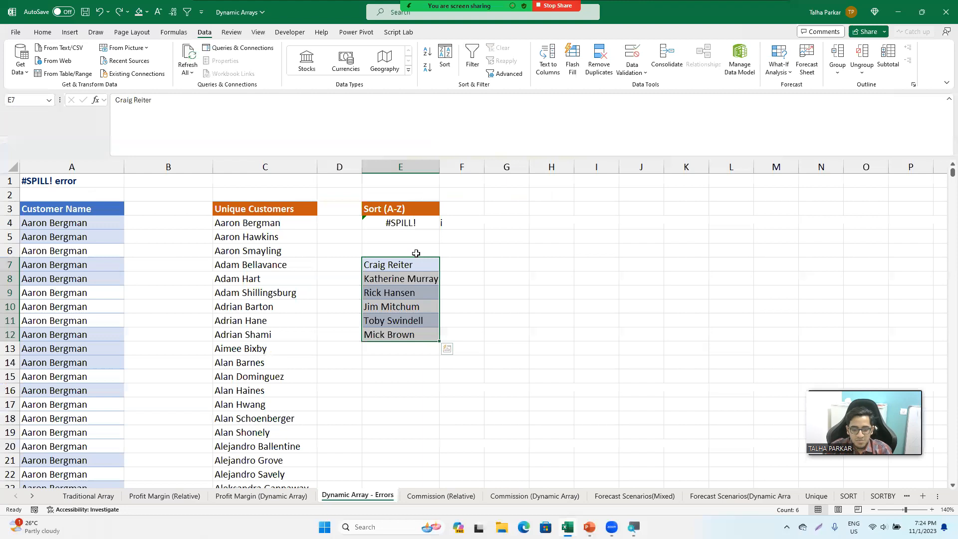
- Switch to the PowerPoint slide "Errors: What's New?" to review the causes of the #SPILL! error
{"action": "key", "text": "alt+Tab"}
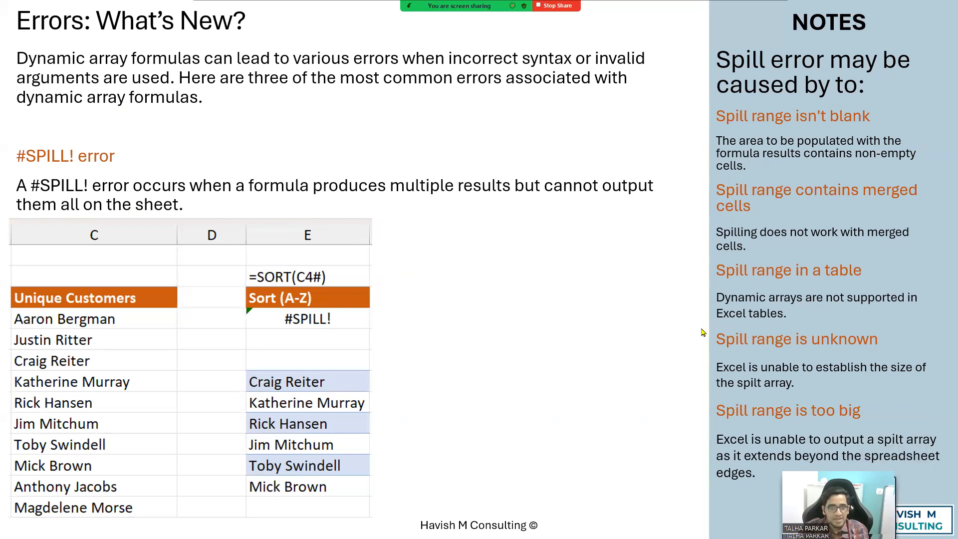
- Switch to Excel, convert the Customer Name list to a table with headers, and revert it to a normal range
{"action": "key", "text": "alt+Tab"}
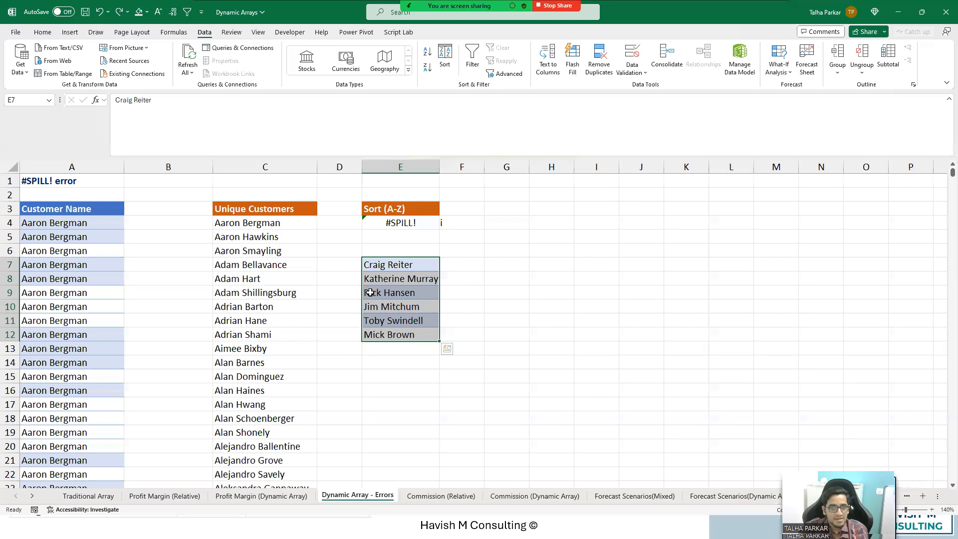
{"action": "left_click", "coordinate": [77, 250]}
{"action": "key", "text": "ctrl+t"}
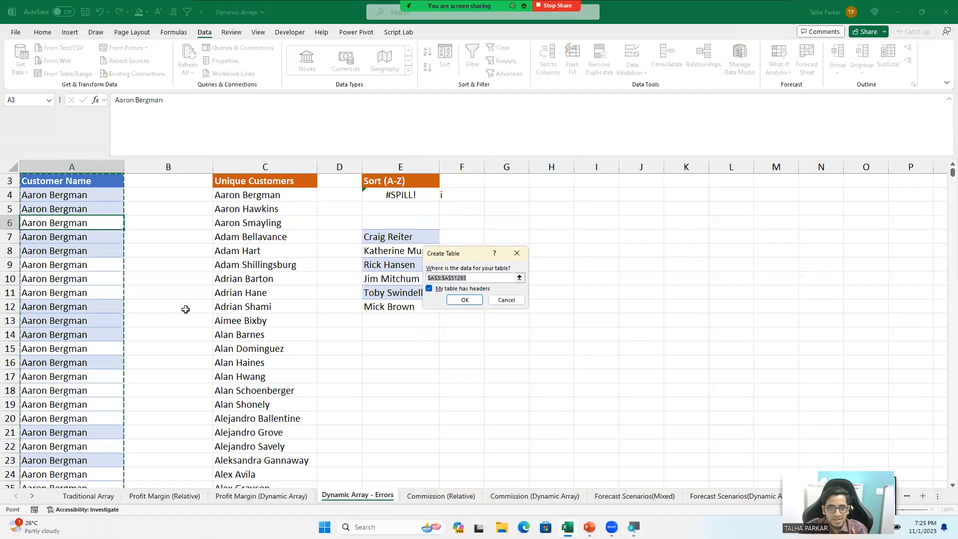
{"action": "key", "text": "Return"}
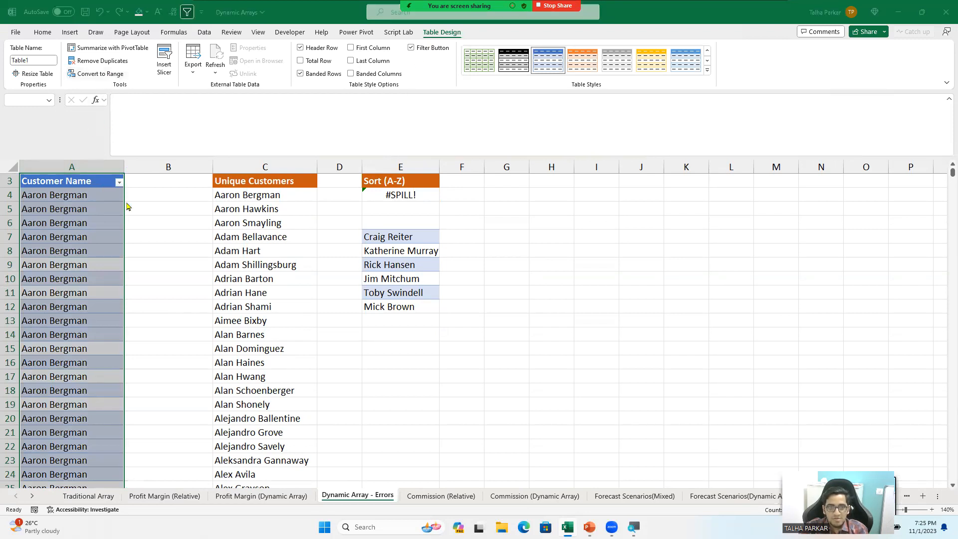
{"action": "left_click", "coordinate": [503, 283]}
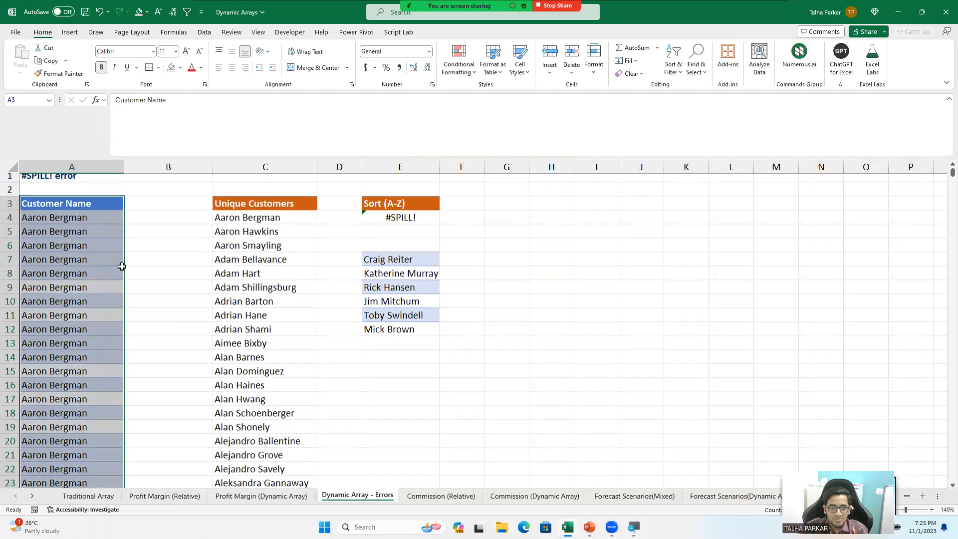
- Convert the Customer Name list in column A to a table with headers again and select B4 beside it
{"action": "key", "text": "ctrl+t"}
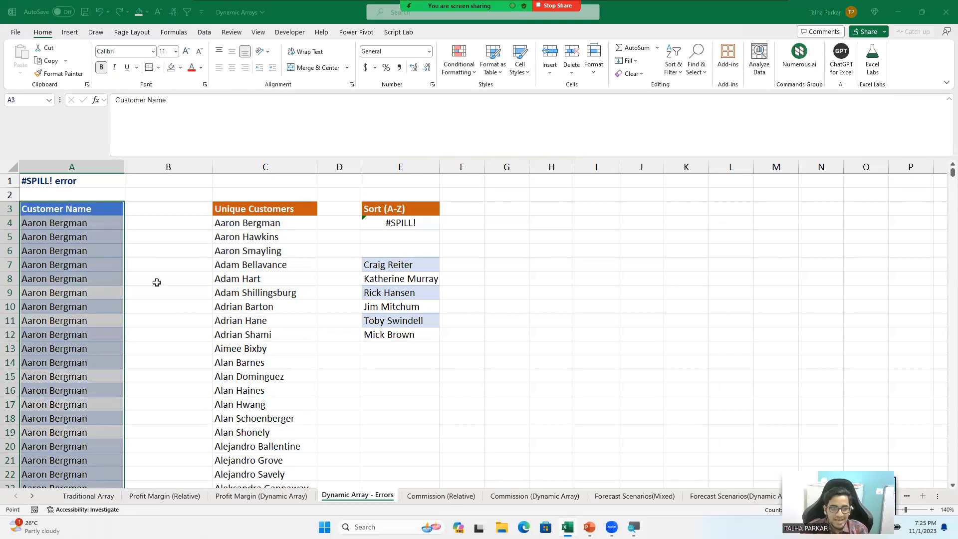
{"action": "key", "text": "Return"}
{"action": "key", "text": "Up"}
{"action": "key", "text": "Down"}
{"action": "key", "text": "Right"}
{"action": "key", "text": "Down"}
{"action": "key", "text": "Left"}
{"action": "key", "text": "Right"}
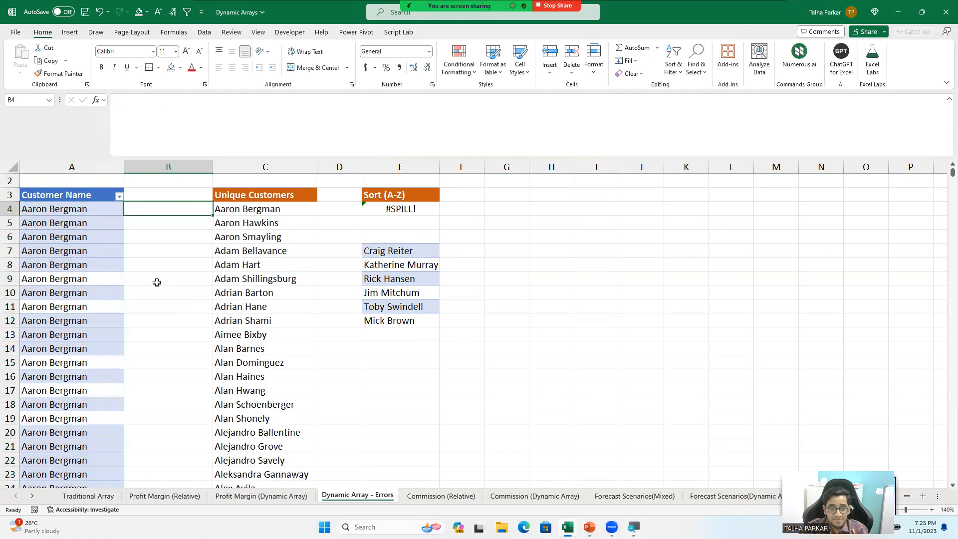
- Enter =[@[Customer Name]] in B4, undo the automatic table expansion, and re-enter the same formula
{"action": "type", "text": "="}
{"action": "key", "text": "Left"}
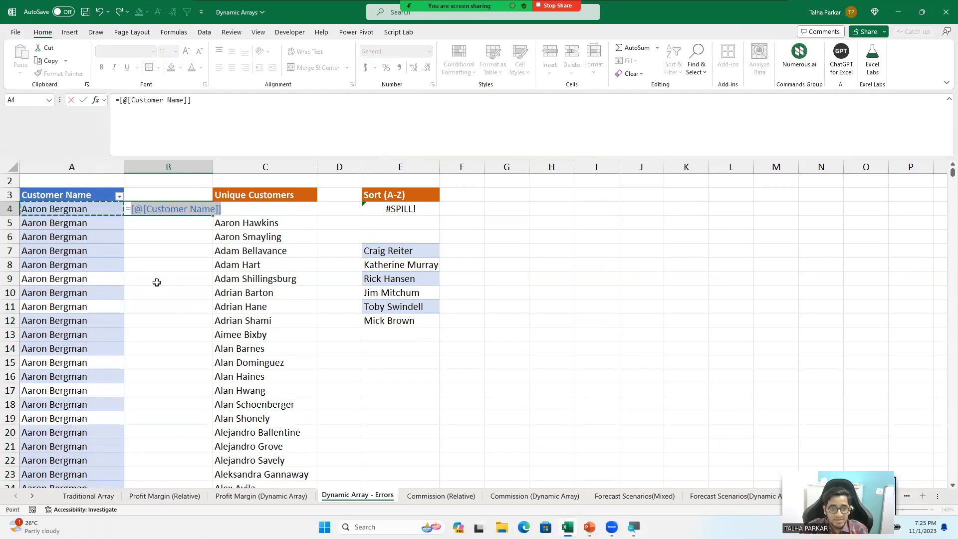
{"action": "key", "text": "ctrl+Return"}
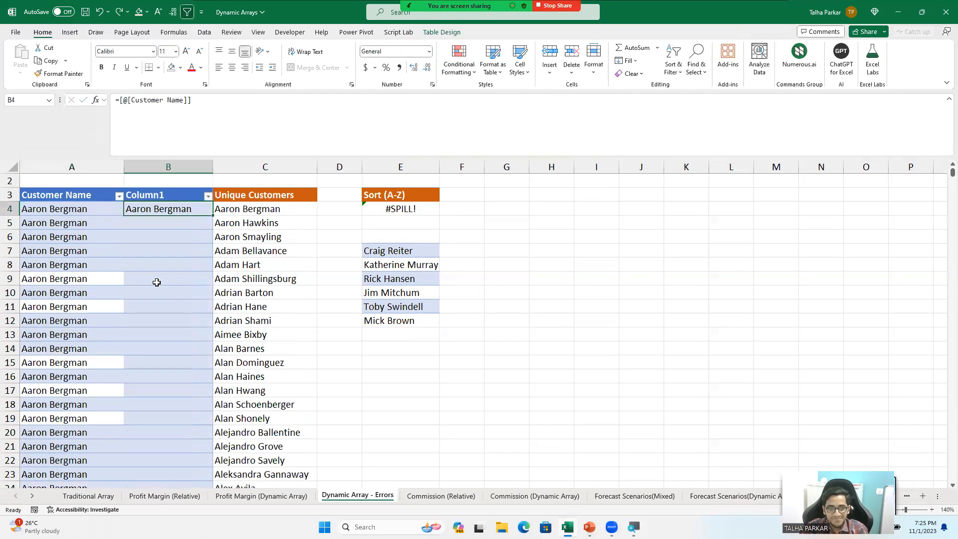
{"action": "key", "text": "ctrl+z"}
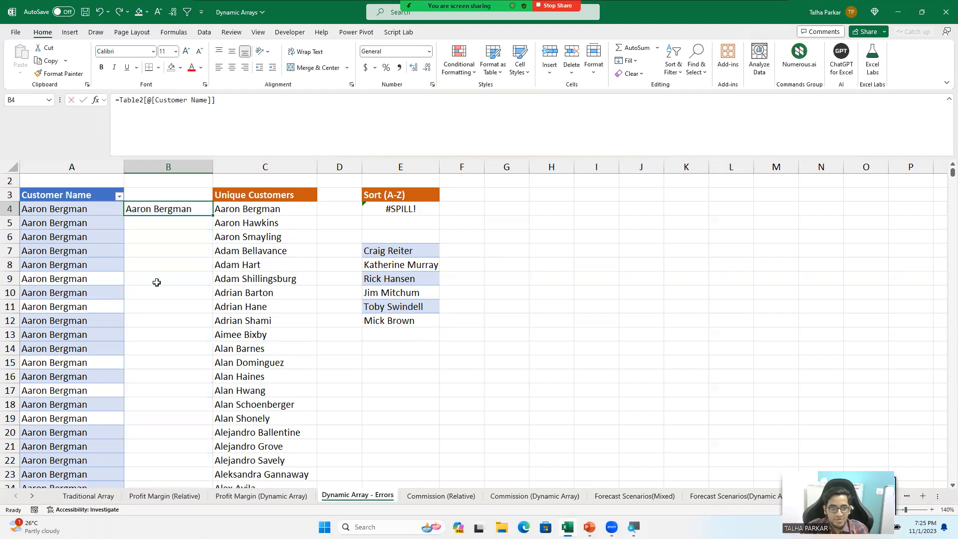
{"action": "type", "text": "="}
{"action": "key", "text": "Left"}
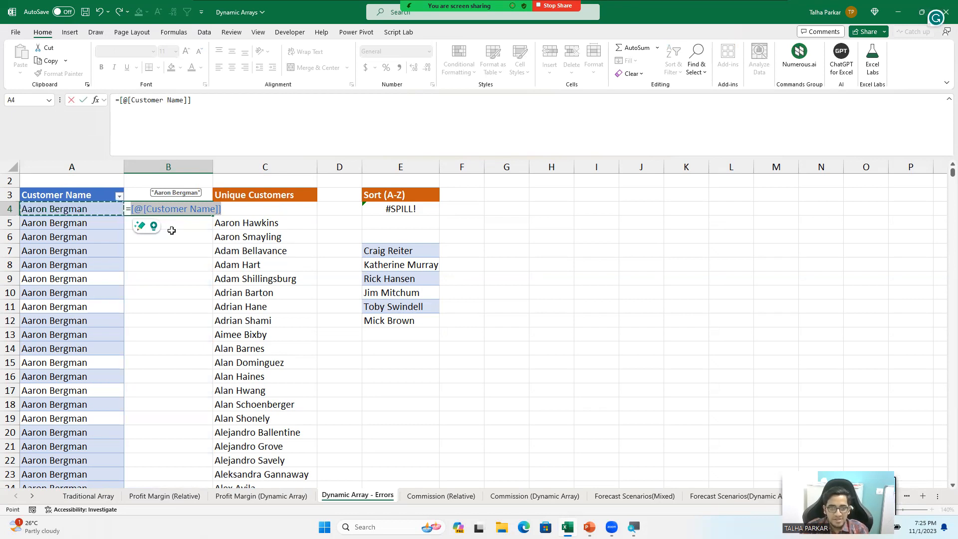
{"action": "key", "text": "ctrl+Return"}
{"action": "key", "text": "Left"}
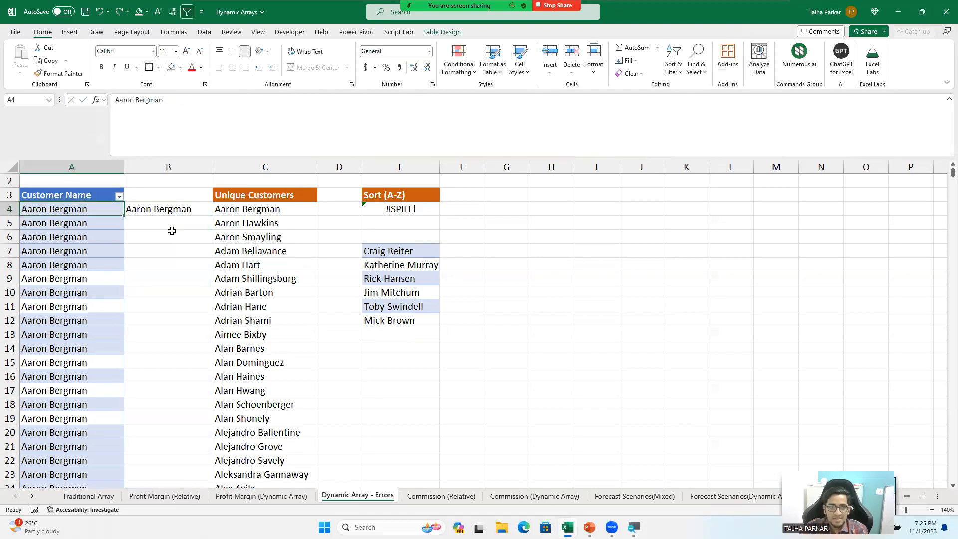
- Convert the Customer Name table back to a normal range
{"action": "key", "text": "Up"}
{"action": "left_click", "coordinate": [438, 32]}
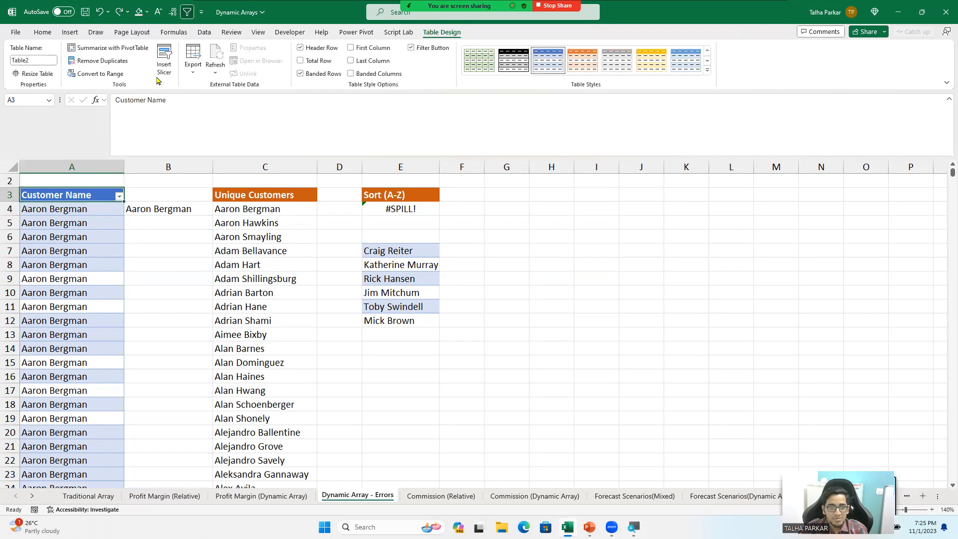
{"action": "left_click", "coordinate": [114, 74]}
{"action": "left_click", "coordinate": [505, 282]}
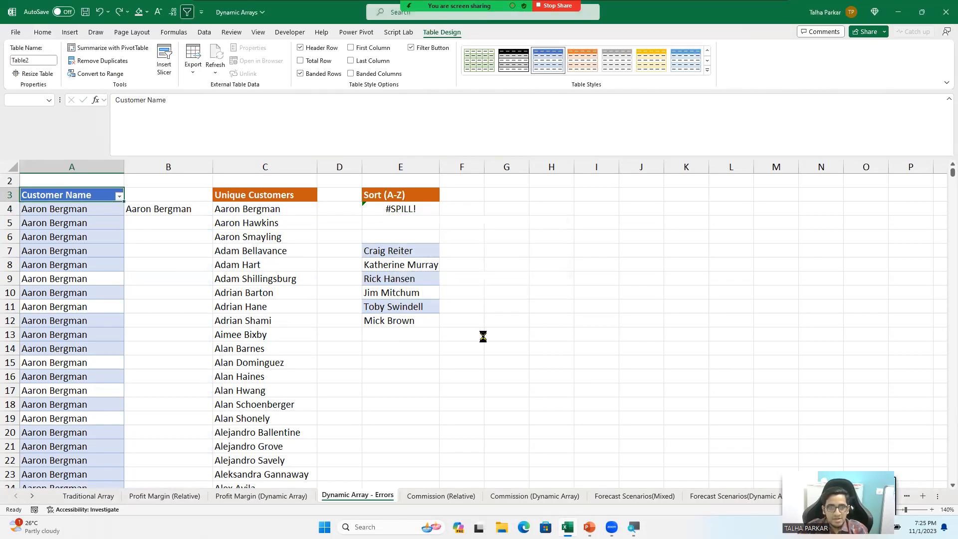
- Switch to the PowerPoint slideshow and advance to the slide "Implicit intersection operator: @"
{"action": "key", "text": "alt+Tab"}
{"action": "key", "text": "alt+Tab"}
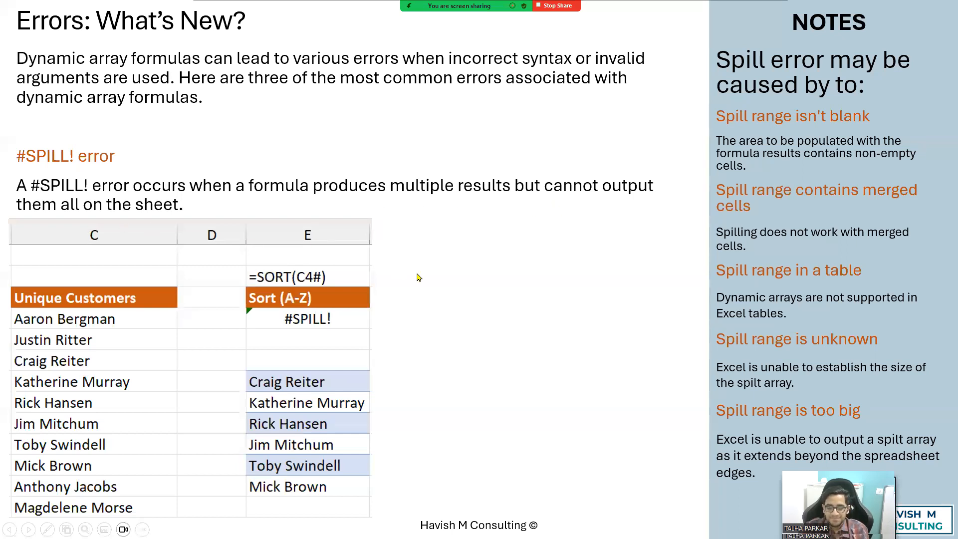
{"action": "key", "text": "Right"}
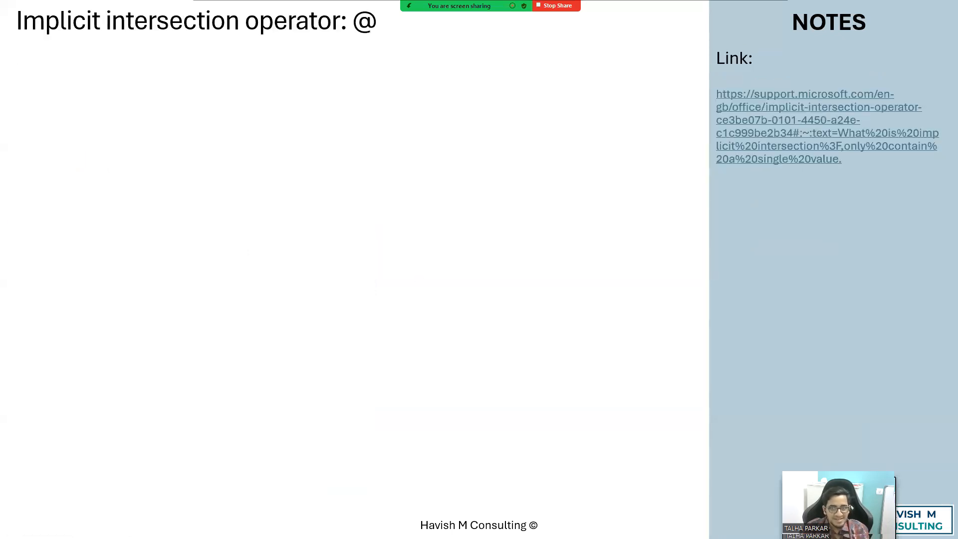
- Switch back to Excel and open the Traditional Array sheet
{"action": "key", "text": "alt+Tab"}
{"action": "key", "text": "alt+Tab"}
{"action": "key", "text": "alt+Tab"}
{"action": "key", "text": "alt+Tab"}
{"action": "key", "text": "alt+Tab"}
{"action": "key", "text": "alt+Tab"}
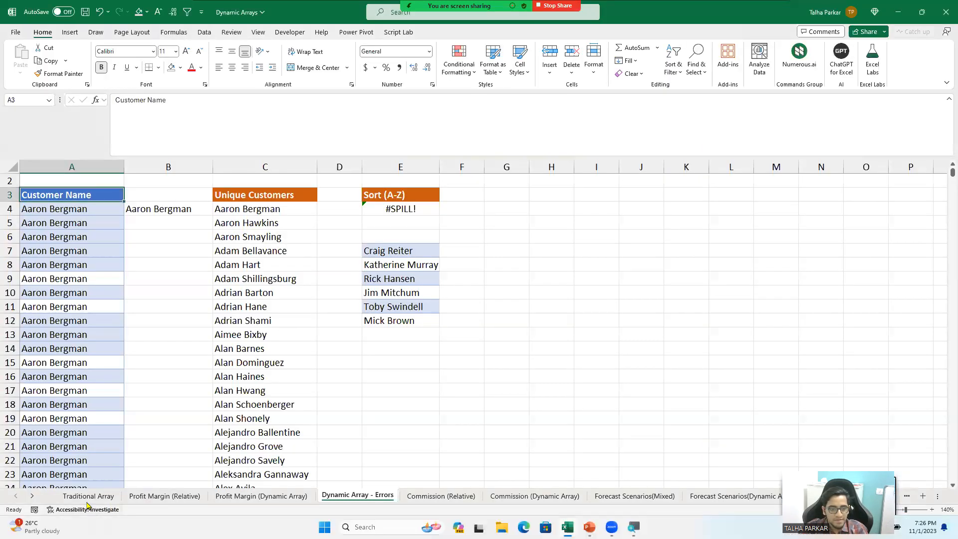
{"action": "left_click", "coordinate": [88, 496]}
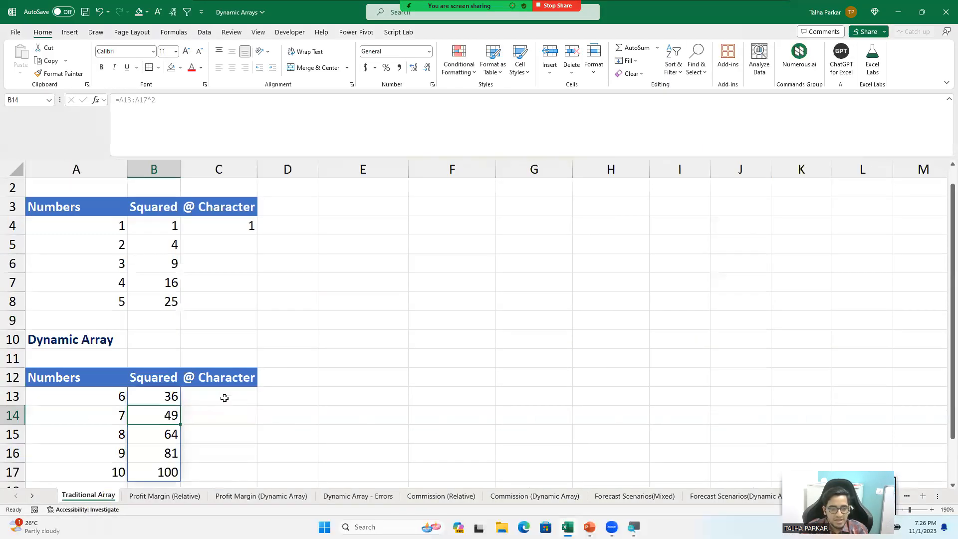
{"action": "left_click", "coordinate": [224, 398]}
{"action": "scroll", "coordinate": [224, 396], "scroll_direction": "down", "scroll_amount": 2}
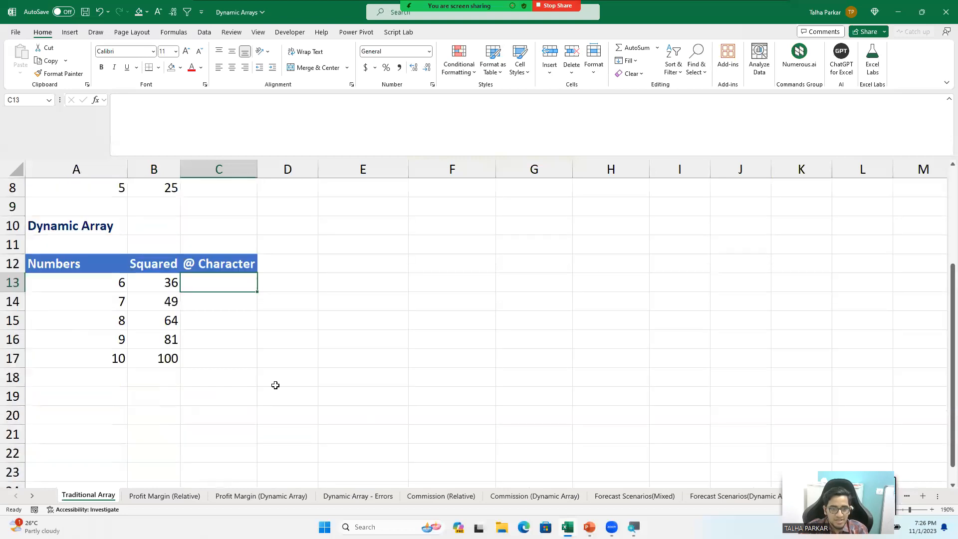
{"action": "type", "text": "=@"}
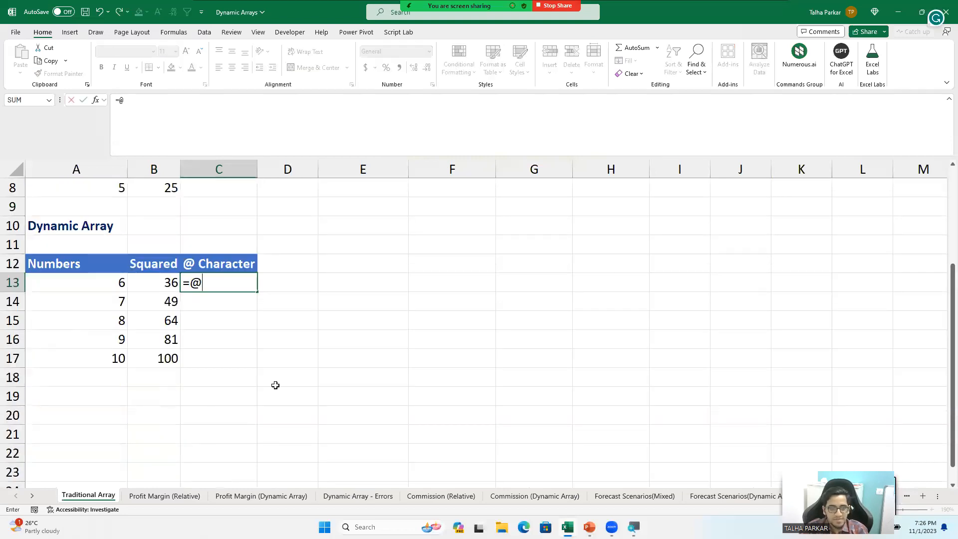
{"action": "key", "text": "Left"}
{"action": "type", "text": "$"}
{"action": "key", "text": "BackSpace"}
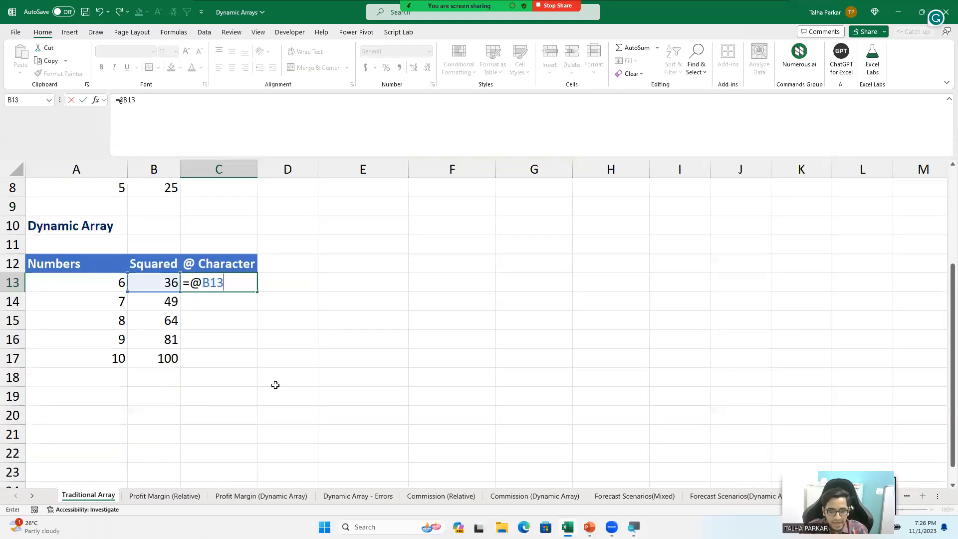
{"action": "type", "text": "#"}
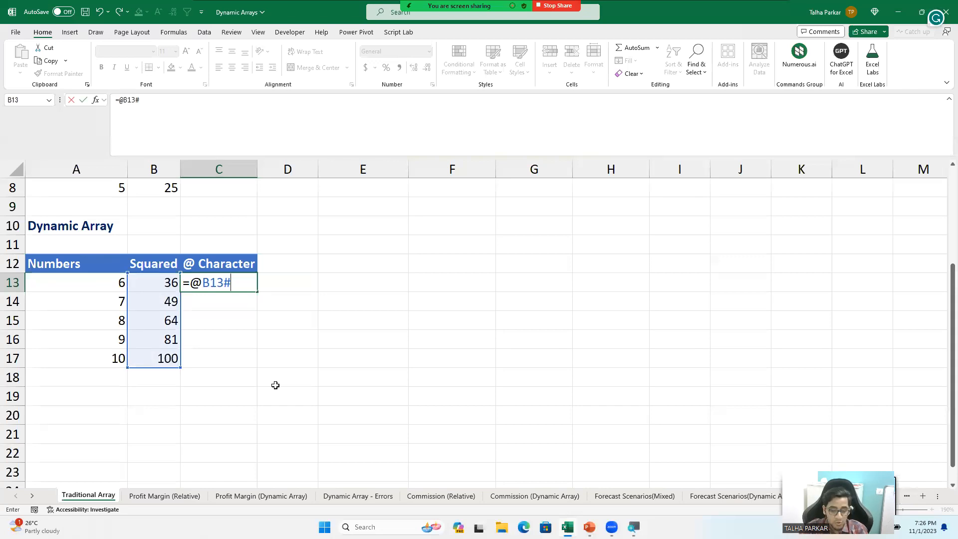
{"action": "key", "text": "Return"}
{"action": "key", "text": "Up"}
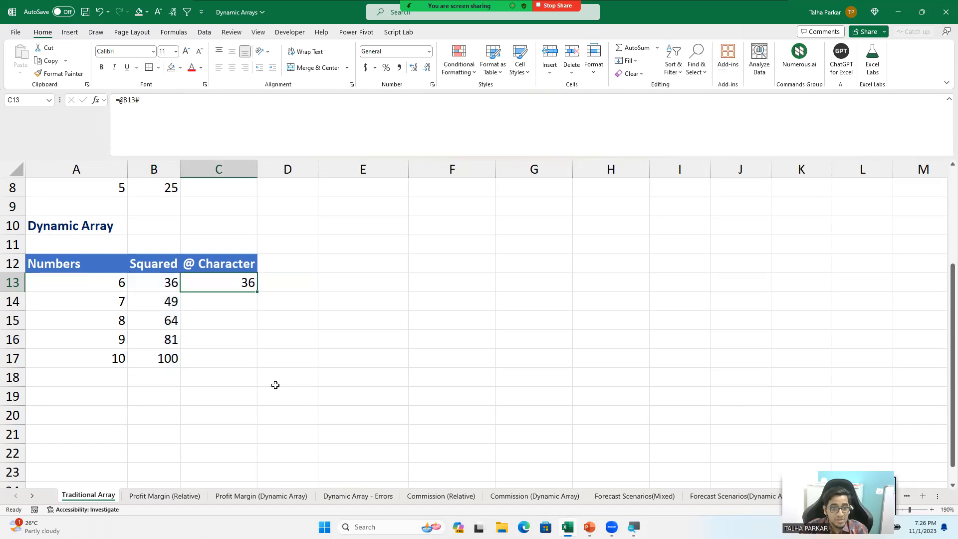
{"action": "key", "text": "Left"}
{"action": "key", "text": "Down"}
{"action": "key", "text": "Down"}
{"action": "key", "text": "Down"}
{"action": "key", "text": "Up"}
{"action": "key", "text": "Up"}
{"action": "key", "text": "Right"}
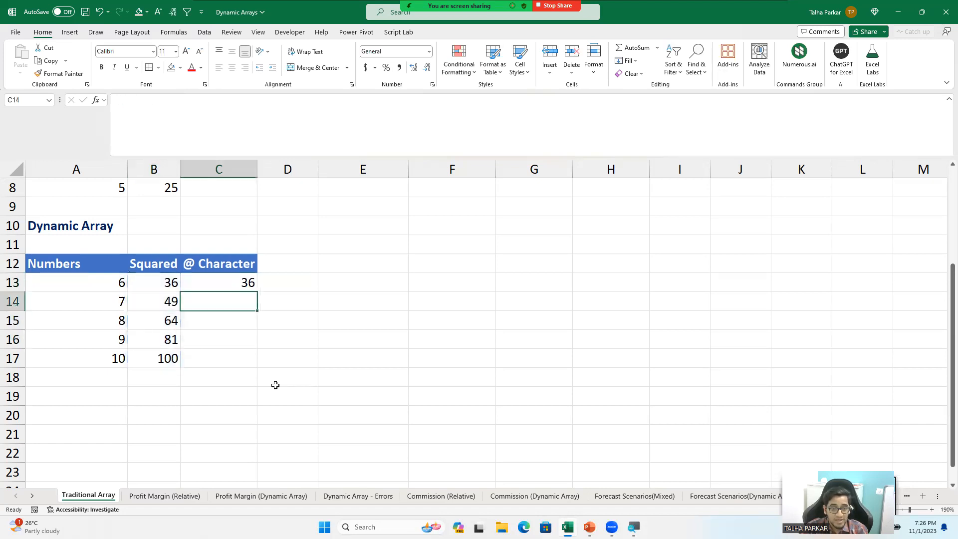
- Try a plain reference to B13 in D13 and delete the test formula
{"action": "key", "text": "Right"}
{"action": "key", "text": "Up"}
{"action": "type", "text": "="}
{"action": "key", "text": "Left"}
{"action": "key", "text": "Left"}
{"action": "key", "text": "Return"}
{"action": "key", "text": "Up"}
{"action": "key", "text": "Delete"}
- Try a reference to the range A13:A17 in D13 and clear the cell
{"action": "type", "text": "="}
{"action": "key", "text": "Left"}
{"action": "key", "text": "Left"}
{"action": "key", "text": "Left"}
{"action": "key", "text": "shift+Down"}
{"action": "key", "text": "shift+Down"}
{"action": "key", "text": "shift+Down"}
{"action": "key", "text": "shift+Down"}
{"action": "key", "text": "Return"}
{"action": "key", "text": "Up"}
{"action": "key", "text": "Delete"}
{"action": "key", "text": "Left"}
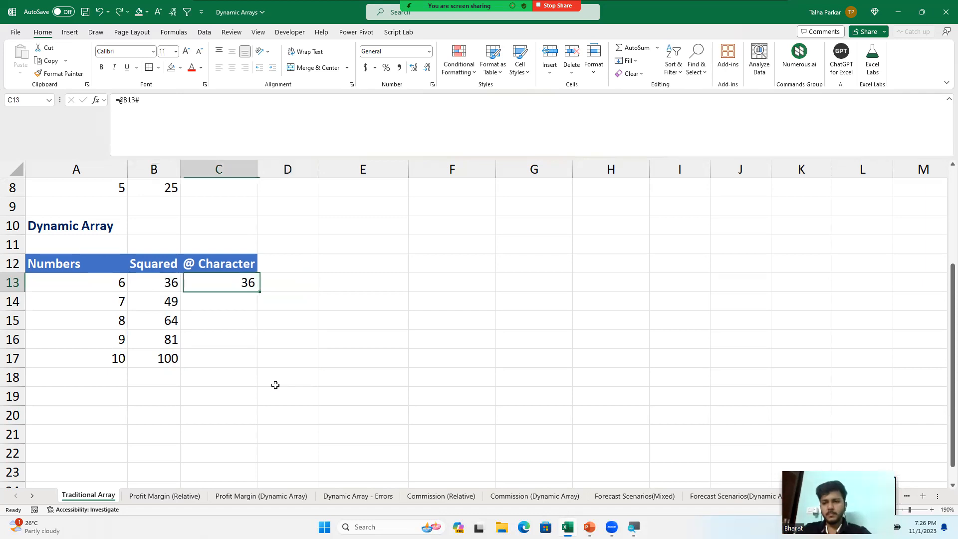
{"action": "type", "text": "="}
{"action": "key", "text": "Left"}
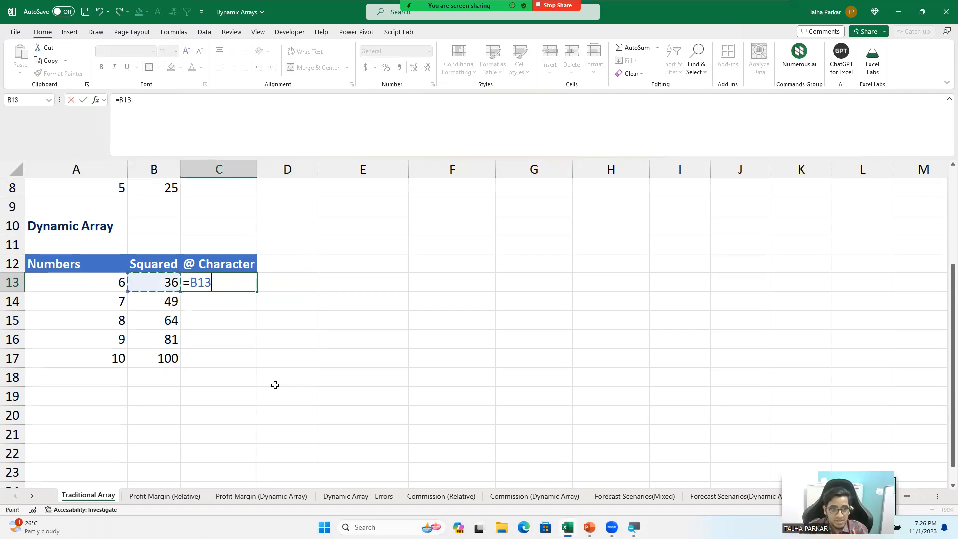
{"action": "type", "text": "#"}
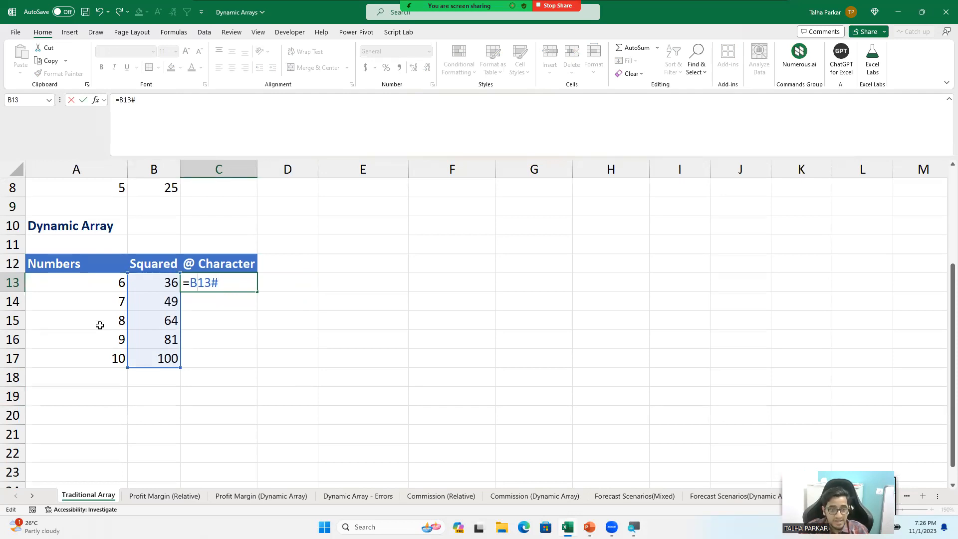
{"action": "type", "text": "@"}
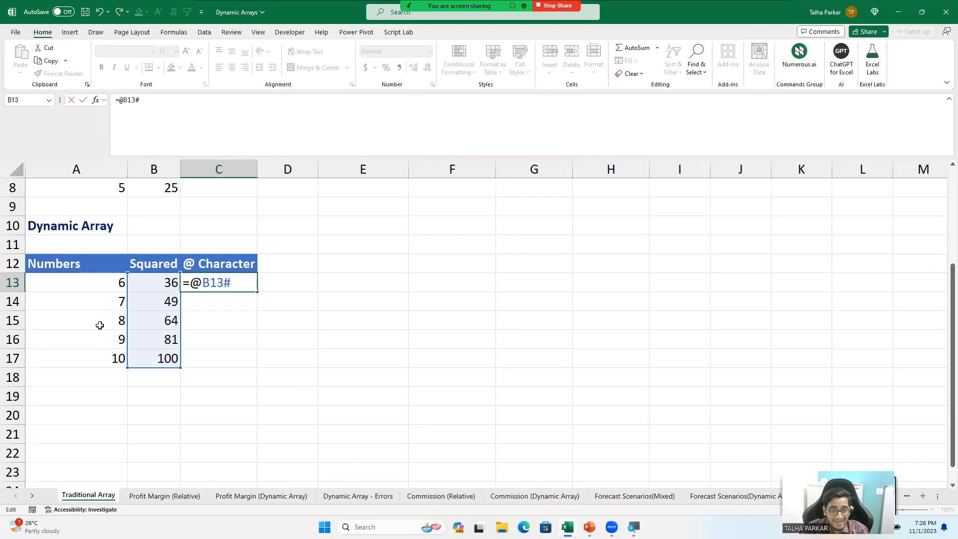
{"action": "key", "text": "Return"}
{"action": "key", "text": "Up"}
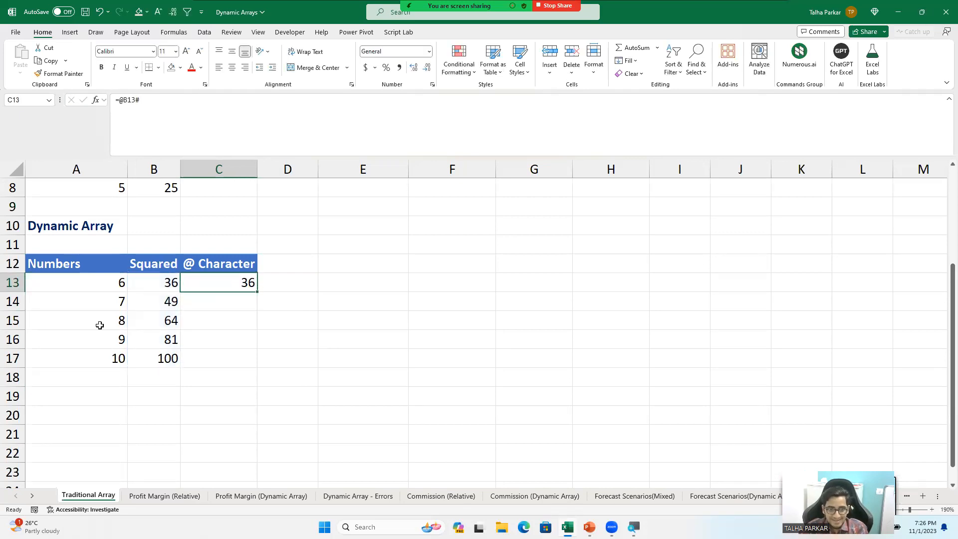
- Switch to the PowerPoint slide, open its linked Microsoft support article on the implicit intersection operator, and review the explanation
{"action": "key", "text": "alt+Tab"}
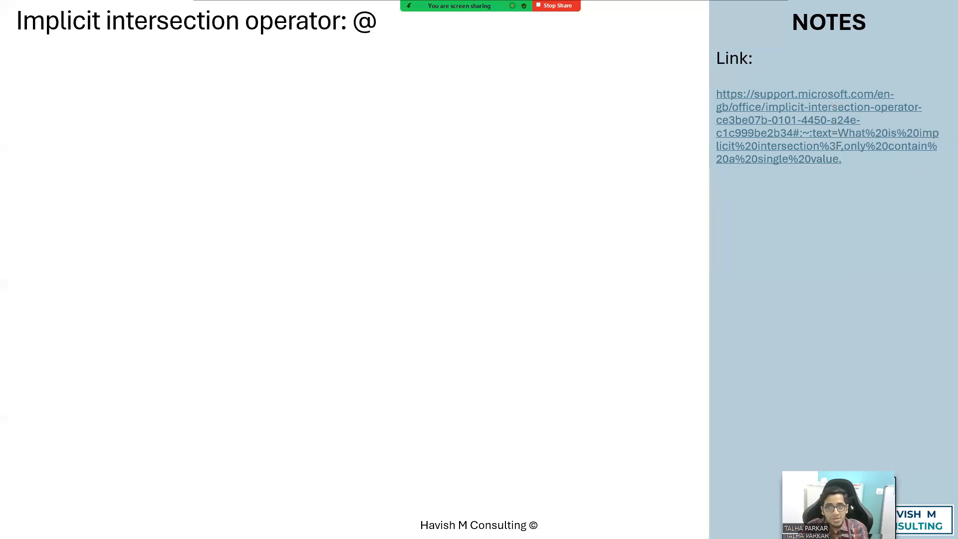
{"action": "left_click", "coordinate": [808, 110]}
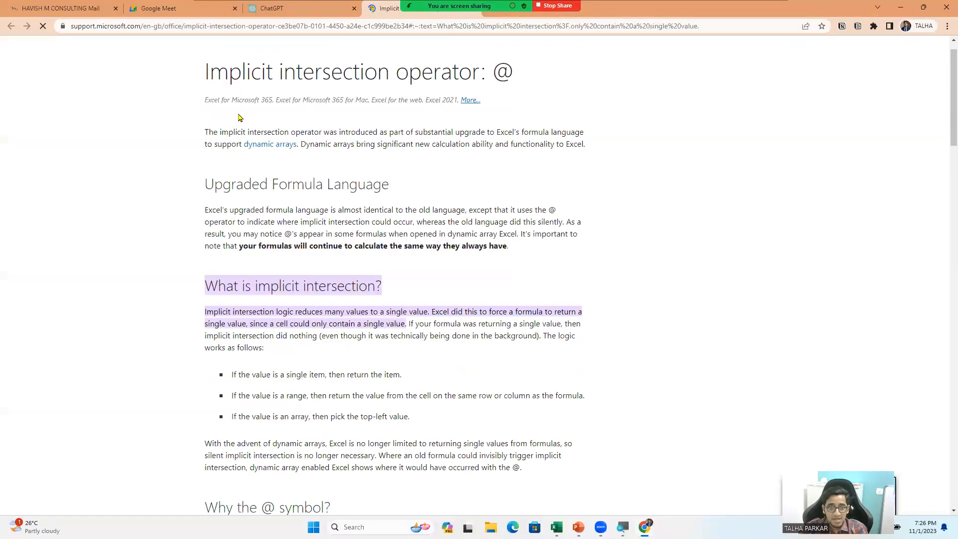
{"action": "scroll", "coordinate": [240, 117], "scroll_direction": "up", "scroll_amount": 1}
{"action": "left_click_drag", "start_coordinate": [213, 100], "coordinate": [522, 117]}
{"action": "left_click", "coordinate": [442, 162]}
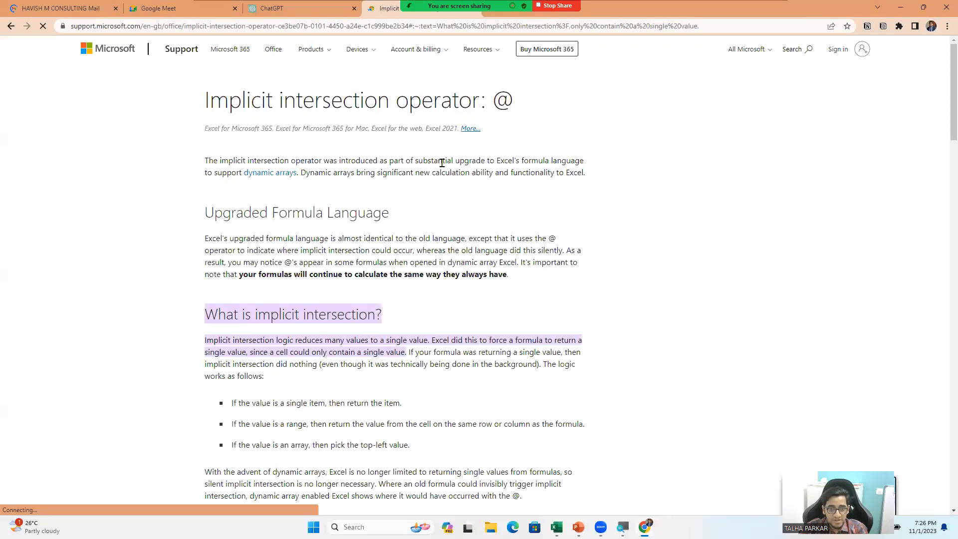
{"action": "scroll", "coordinate": [342, 199], "scroll_direction": "down", "scroll_amount": 2}
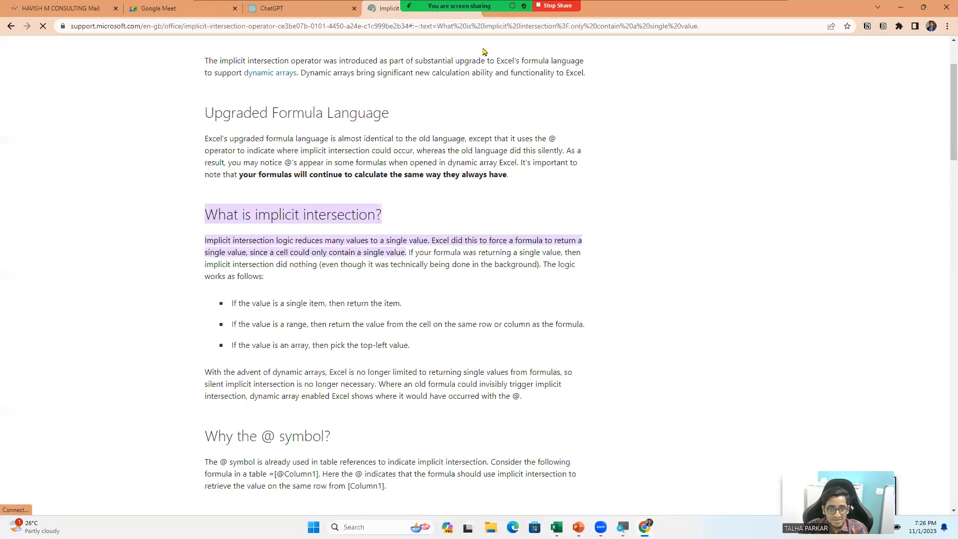
- Return to the PowerPoint slideshow and advance to the slide "No more dollar signs!"
{"action": "key", "text": "alt+Tab"}
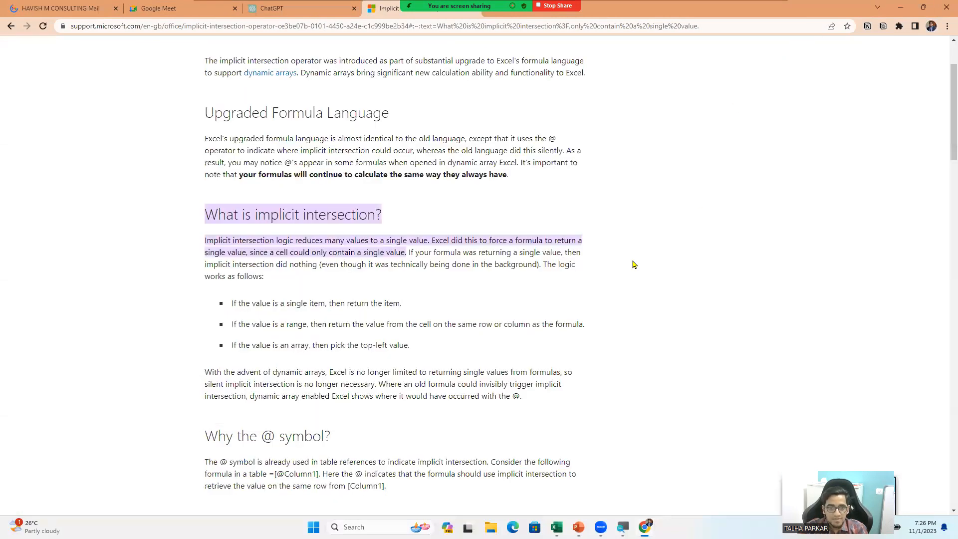
{"action": "key", "text": "alt+Tab"}
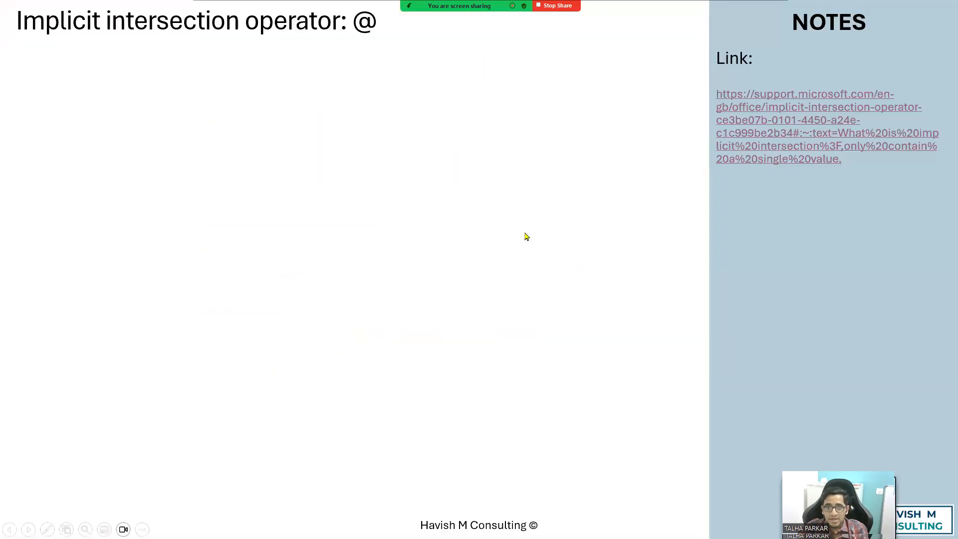
{"action": "key", "text": "Right"}
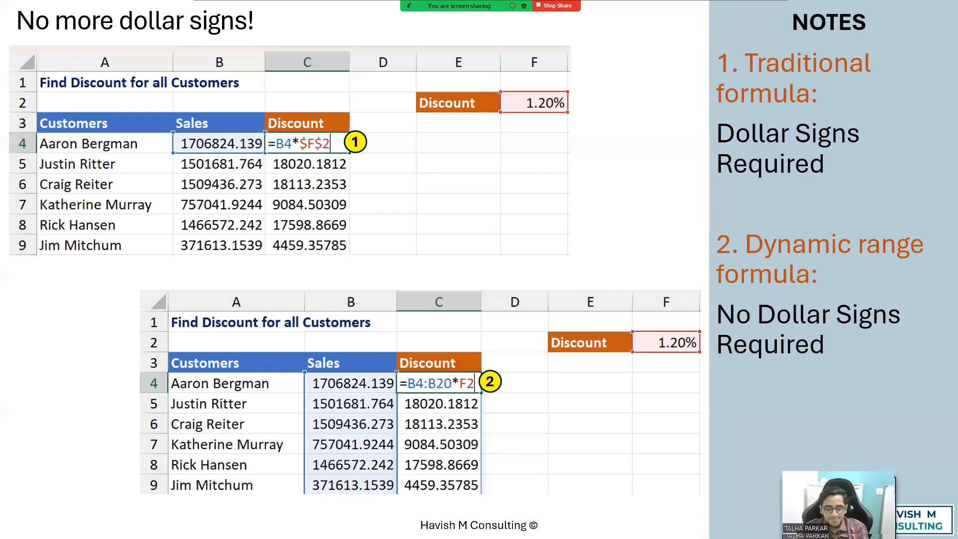
- Switch from the slideshow to the Excel workbook and go to the Commission (Relative) sheet
{"action": "key", "text": "alt+Tab"}
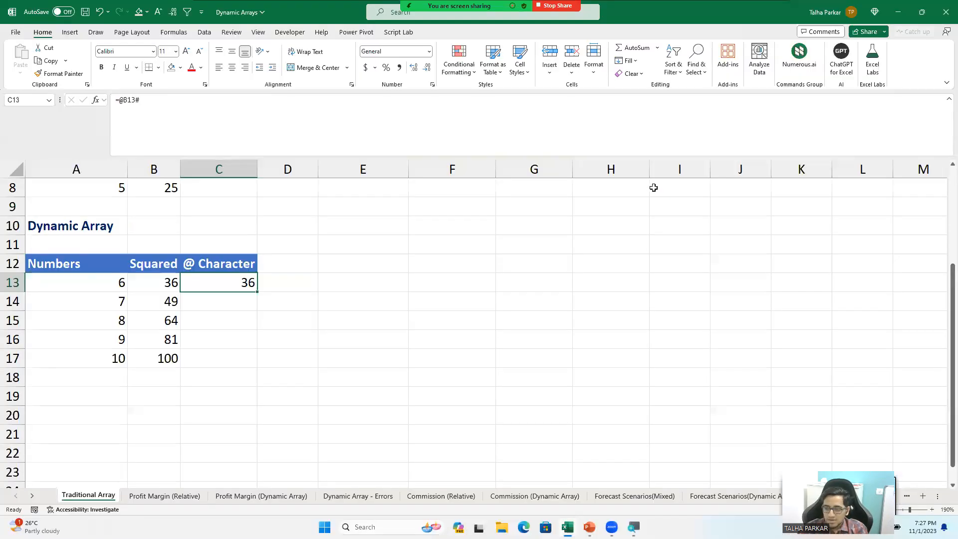
{"action": "key", "text": "ctrl+Page_Down"}
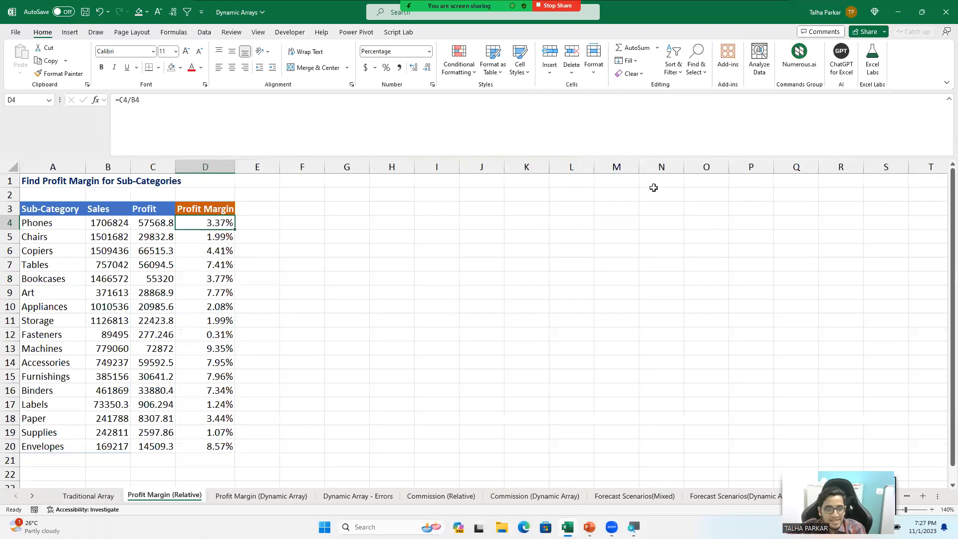
{"action": "key", "text": "ctrl+Page_Down"}
{"action": "key", "text": "ctrl+Page_Down"}
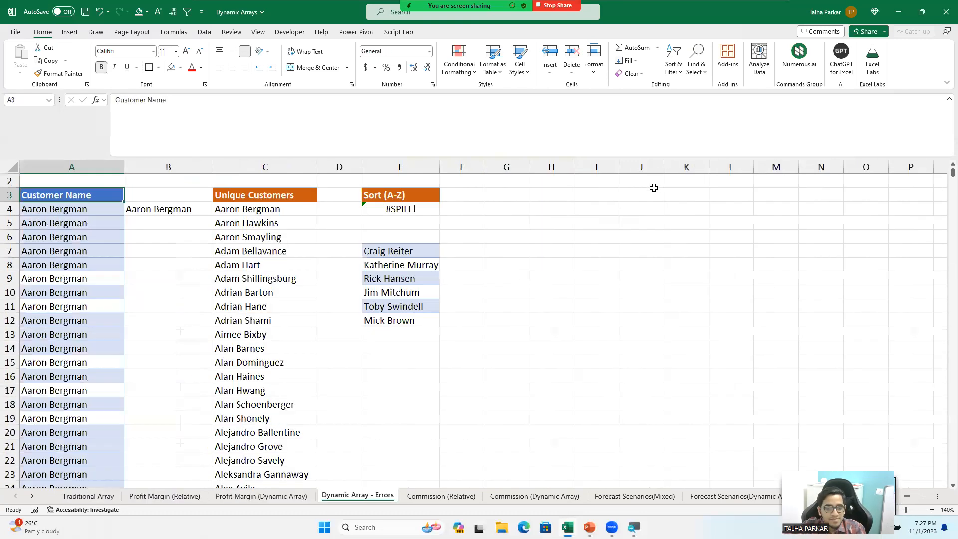
{"action": "key", "text": "ctrl+Page_Down"}
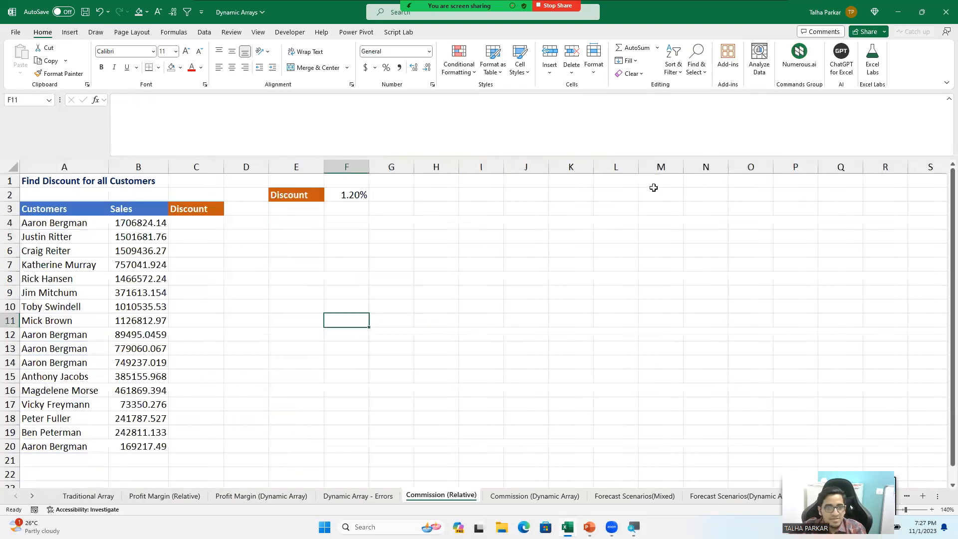
- Enter the formula =B4*F2 in cell C4 to calculate the first customer's discount
{"action": "key", "text": "ctrl+Up"}
{"action": "key", "text": "Down"}
{"action": "key", "text": "Down"}
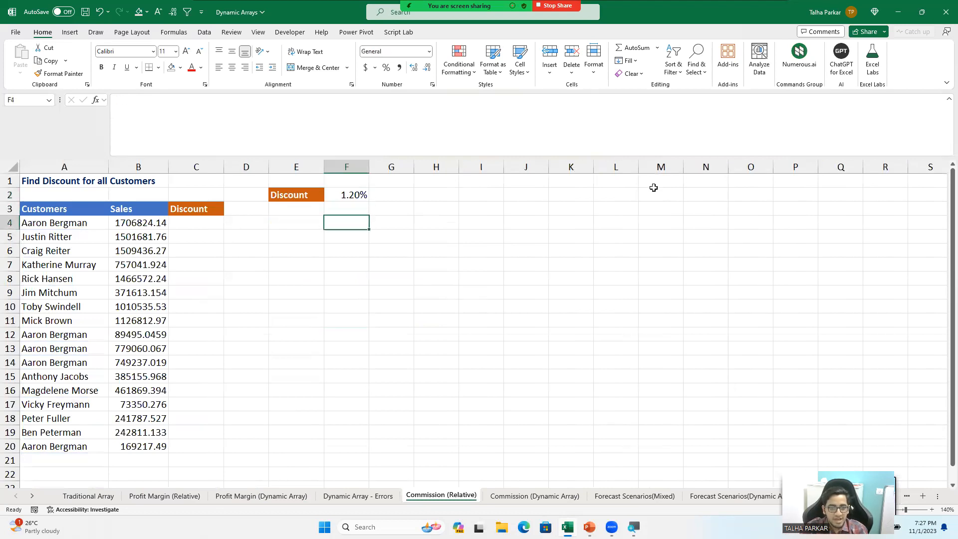
{"action": "key", "text": "Left"}
{"action": "key", "text": "Left"}
{"action": "key", "text": "Left"}
{"action": "type", "text": "="}
{"action": "key", "text": "Left"}
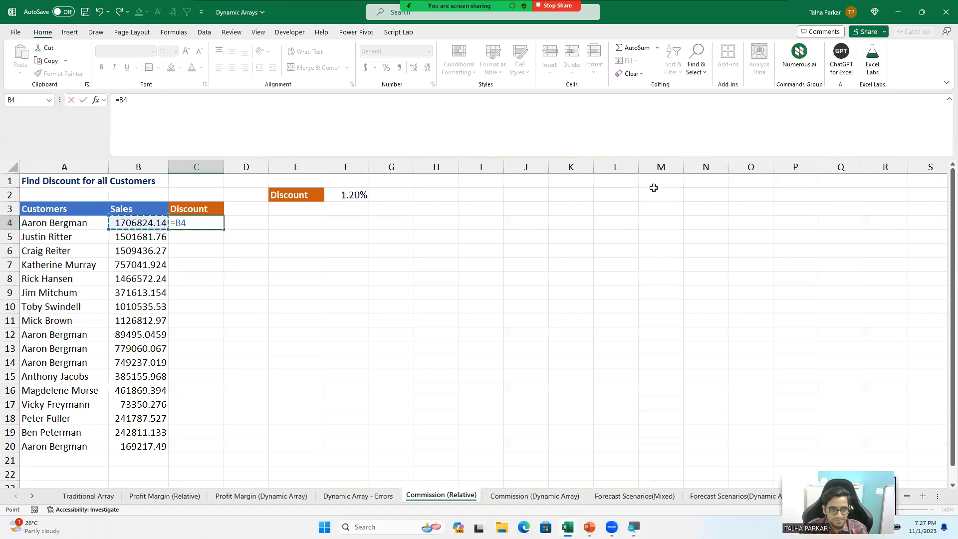
{"action": "type", "text": "*"}
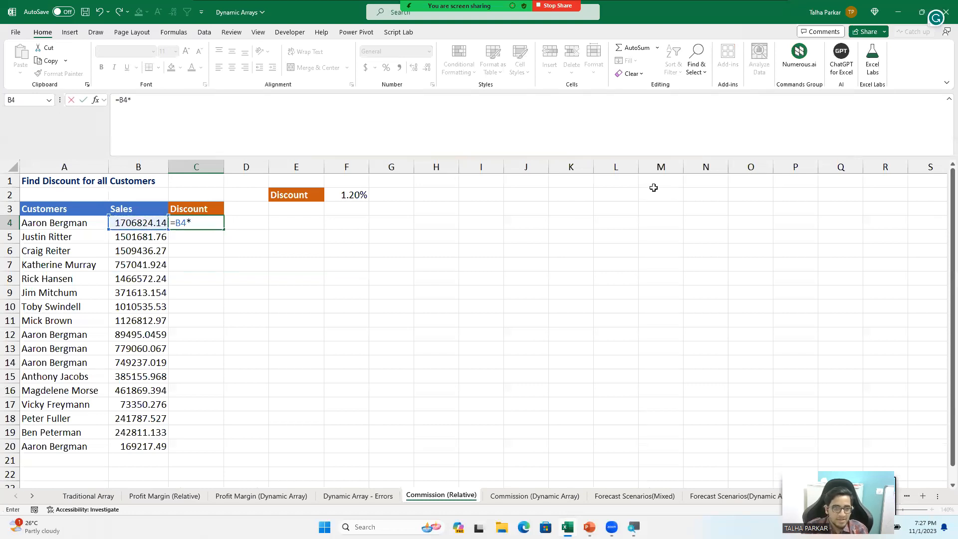
{"action": "key", "text": "Right"}
{"action": "key", "text": "Right"}
{"action": "key", "text": "Right"}
{"action": "key", "text": "Up"}
{"action": "key", "text": "Up"}
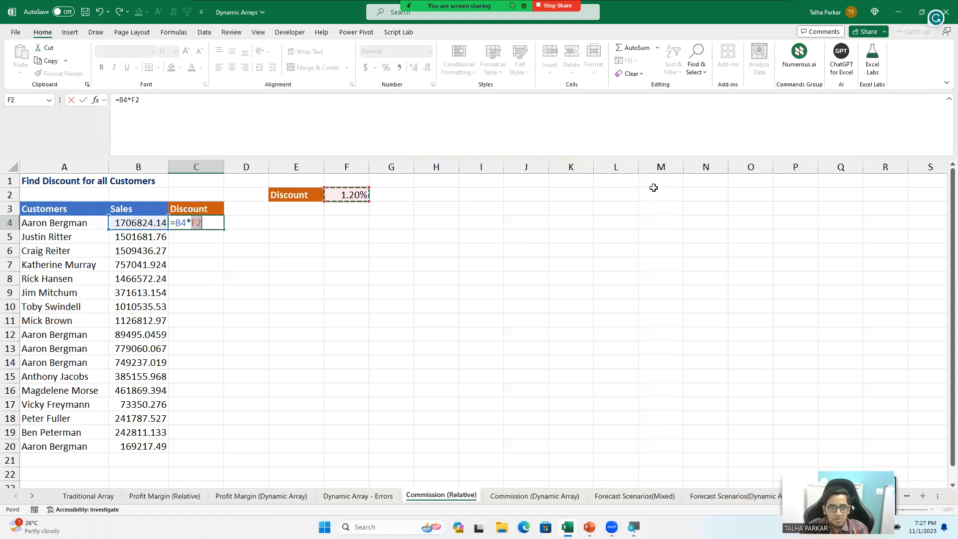
{"action": "key", "text": "Return"}
- Fill the relative formula from C4 down through C20
{"action": "key", "text": "Up"}
{"action": "key", "text": "shift+Down"}
{"action": "key", "text": "shift+Down"}
{"action": "key", "text": "shift+Down"}
{"action": "key", "text": "shift+Down"}
{"action": "key", "text": "shift+Down"}
{"action": "key", "text": "shift+Down"}
{"action": "key", "text": "shift+Down"}
{"action": "key", "text": "shift+Down"}
{"action": "key", "text": "shift+Down"}
{"action": "key", "text": "shift+Down"}
{"action": "key", "text": "shift+Down"}
{"action": "key", "text": "shift+Down"}
{"action": "key", "text": "shift+Down"}
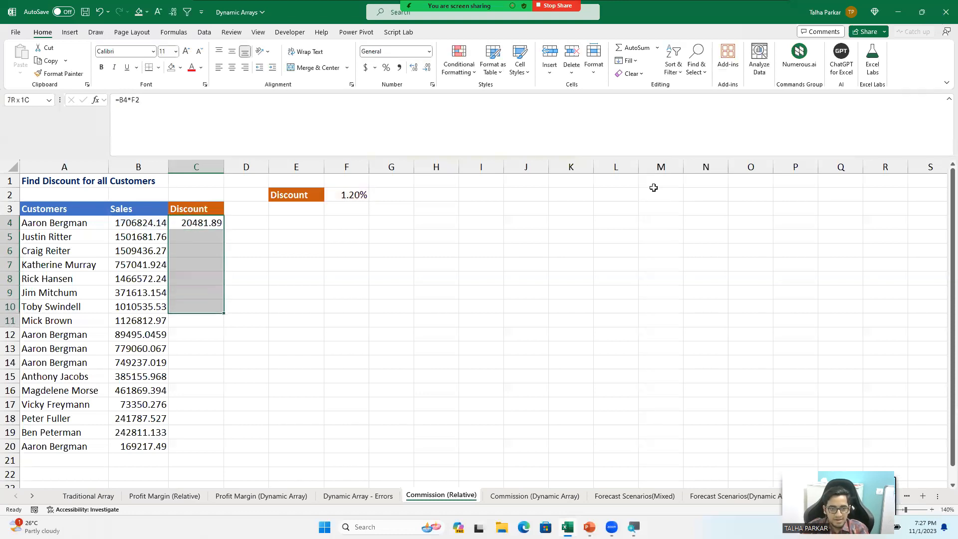
{"action": "key", "text": "shift+Down"}
{"action": "key", "text": "shift+Down"}
{"action": "key", "text": "shift+Down"}
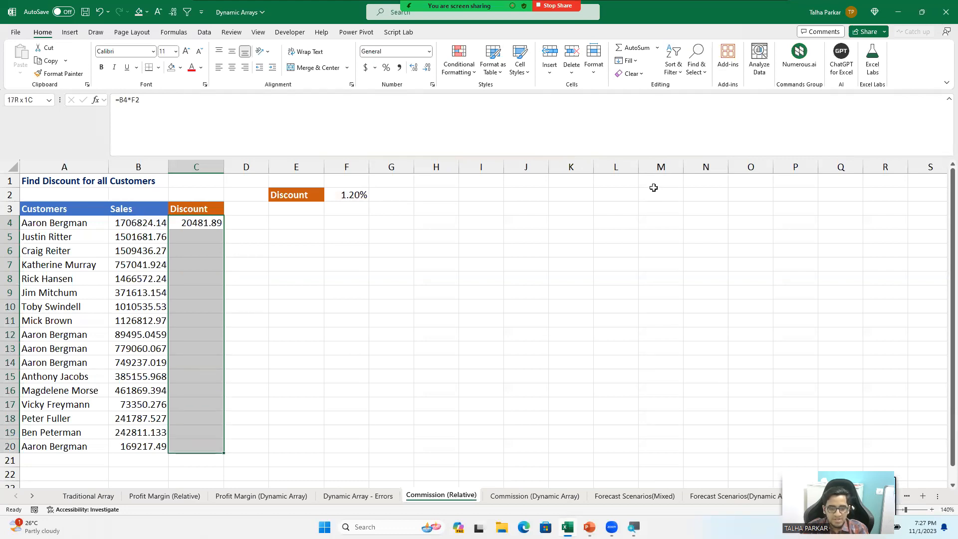
{"action": "key", "text": "ctrl+d"}
- Check the filled Discount results in the rows directly below C4
{"action": "key", "text": "Down"}
{"action": "key", "text": "Up"}
{"action": "key", "text": "Down"}
{"action": "key", "text": "Down"}
{"action": "key", "text": "Down"}
{"action": "key", "text": "Up"}
{"action": "key", "text": "Up"}
{"action": "key", "text": "Up"}
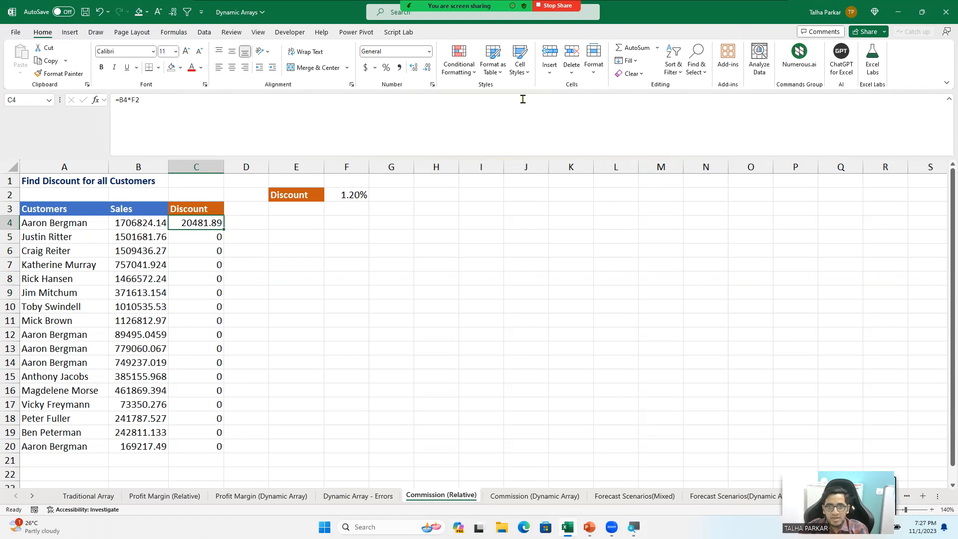
- Show formulas on the sheet and examine how the references shift in C4, C5 and C6
{"action": "left_click", "coordinate": [173, 32]}
{"action": "left_click", "coordinate": [579, 47]}
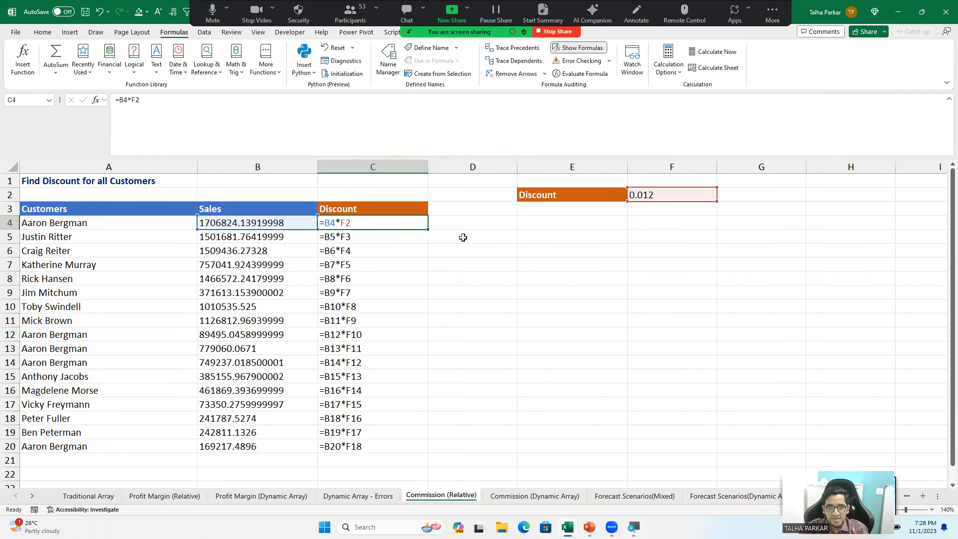
{"action": "key", "text": "Down"}
{"action": "key", "text": "Down"}
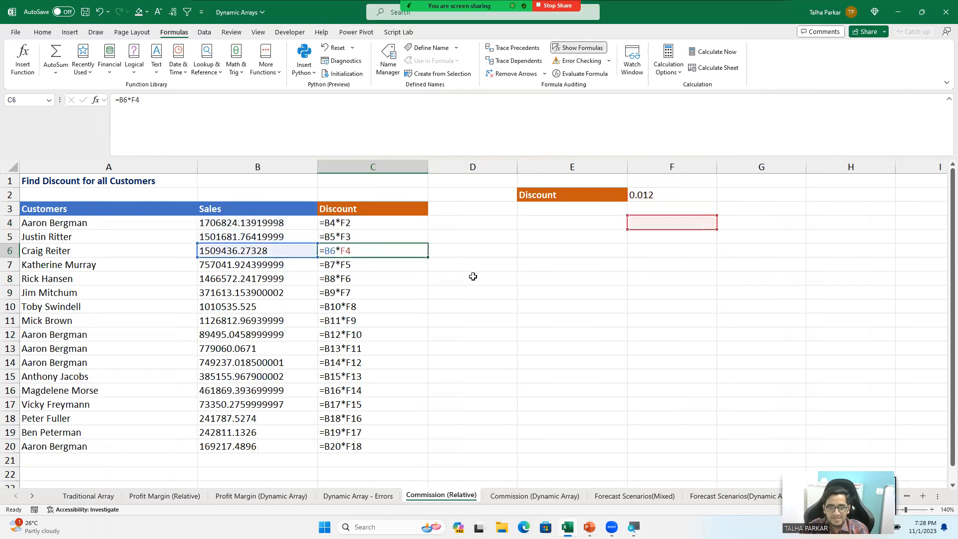
{"action": "key", "text": "Up"}
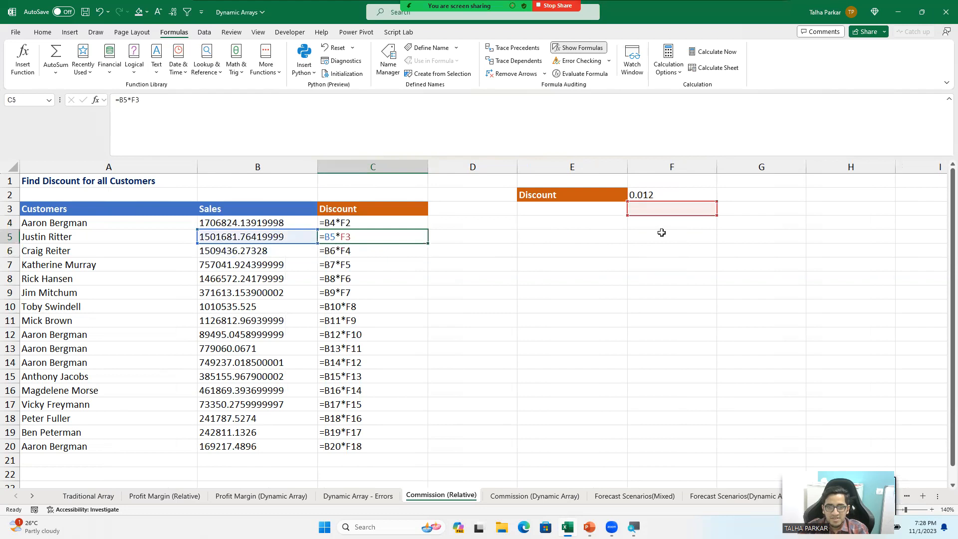
{"action": "key", "text": "Up"}
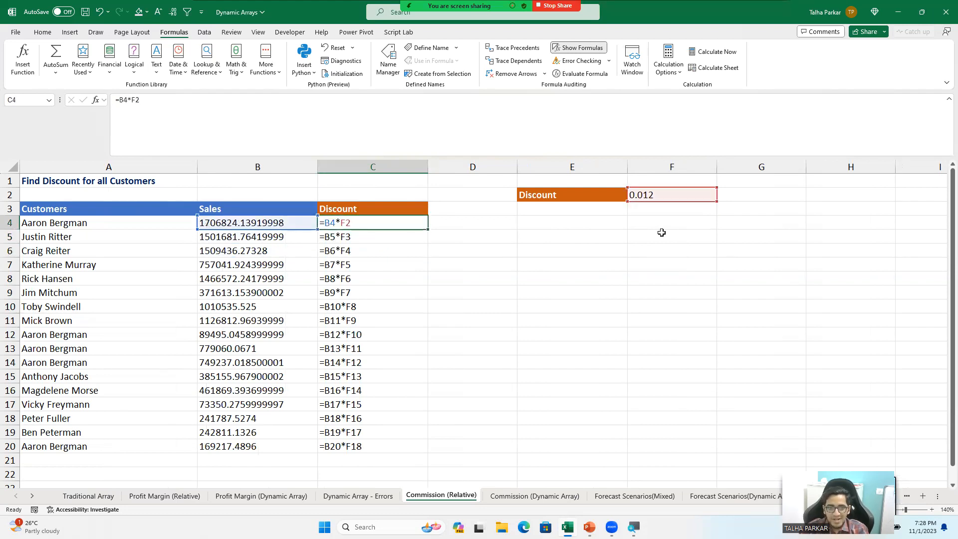
- Compare the Discount column formulas with the rate cell F2, and turn off the formula display
{"action": "key", "text": "Escape"}
{"action": "key", "text": "Right"}
{"action": "key", "text": "Right"}
{"action": "key", "text": "Right"}
{"action": "key", "text": "Up"}
{"action": "key", "text": "Up"}
{"action": "key", "text": "Down"}
{"action": "key", "text": "Down"}
{"action": "key", "text": "Left"}
{"action": "key", "text": "Left"}
{"action": "key", "text": "Left"}
{"action": "key", "text": "Up"}
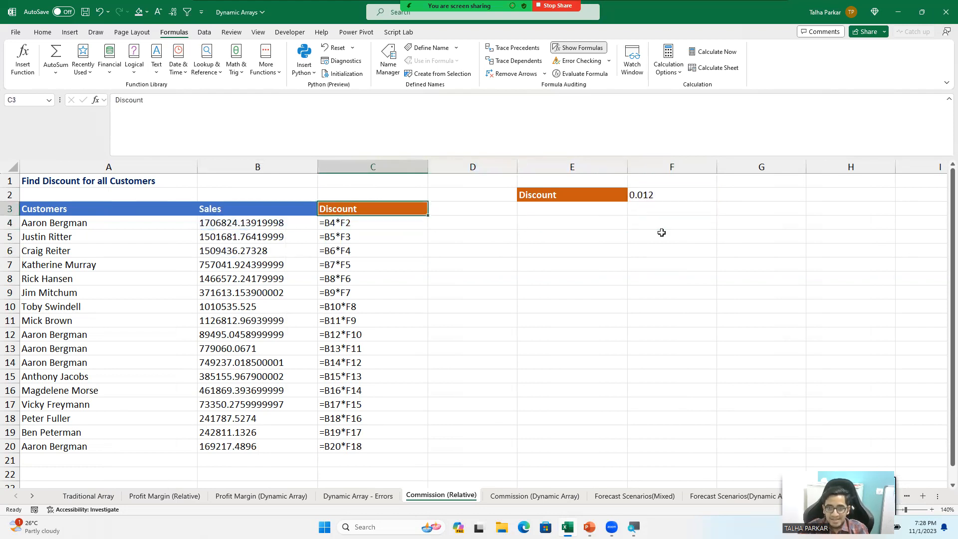
{"action": "left_click", "coordinate": [581, 48]}
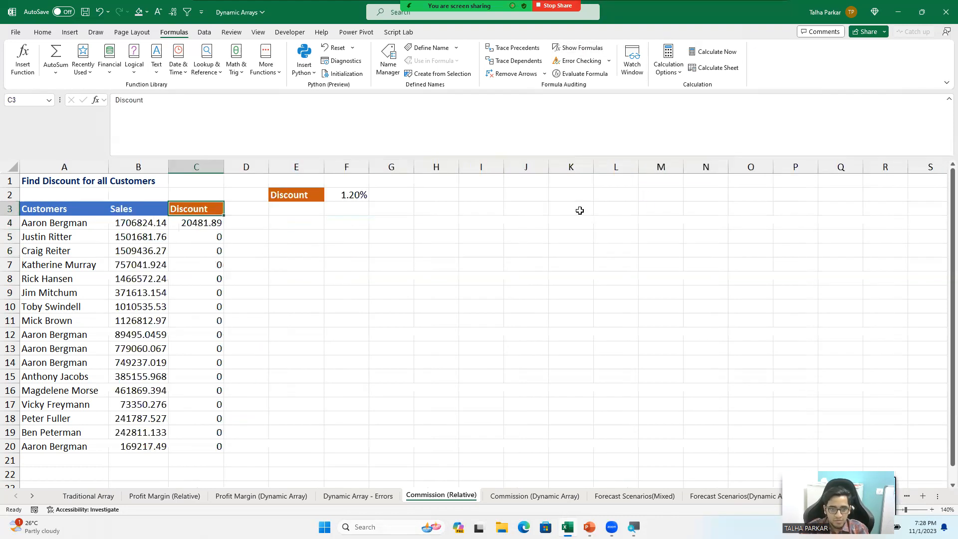
- Make the rate reference in C4 absolute as =B4*$F$2 and fill the formula down through C20
{"action": "key", "text": "Down"}
{"action": "key", "text": "F2"}
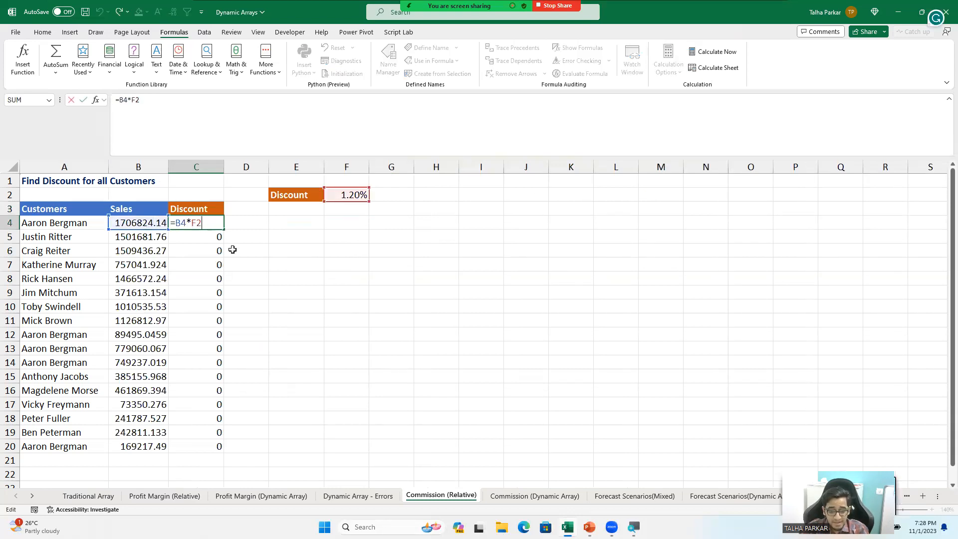
{"action": "key", "text": "F4"}
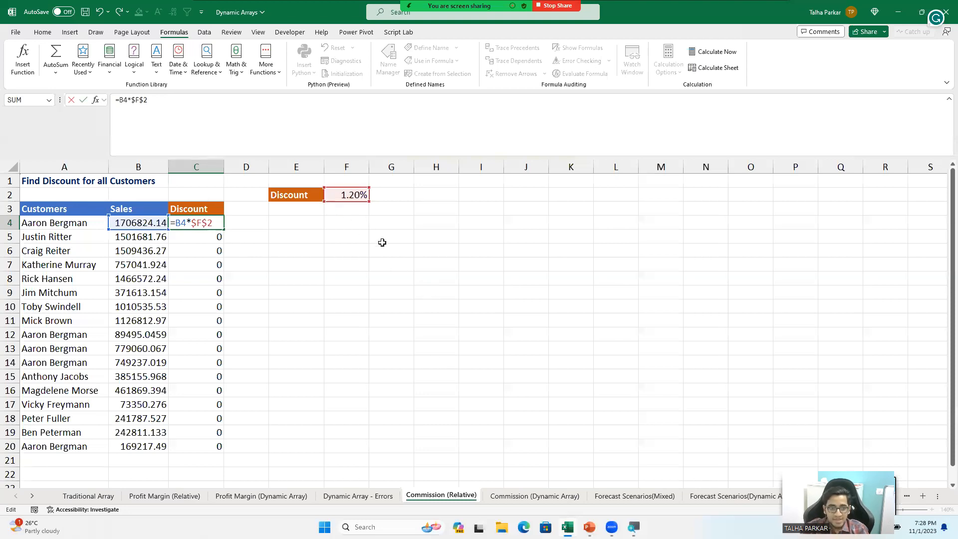
{"action": "key", "text": "Return"}
{"action": "key", "text": "Up"}
{"action": "key", "text": "ctrl+shift+Down"}
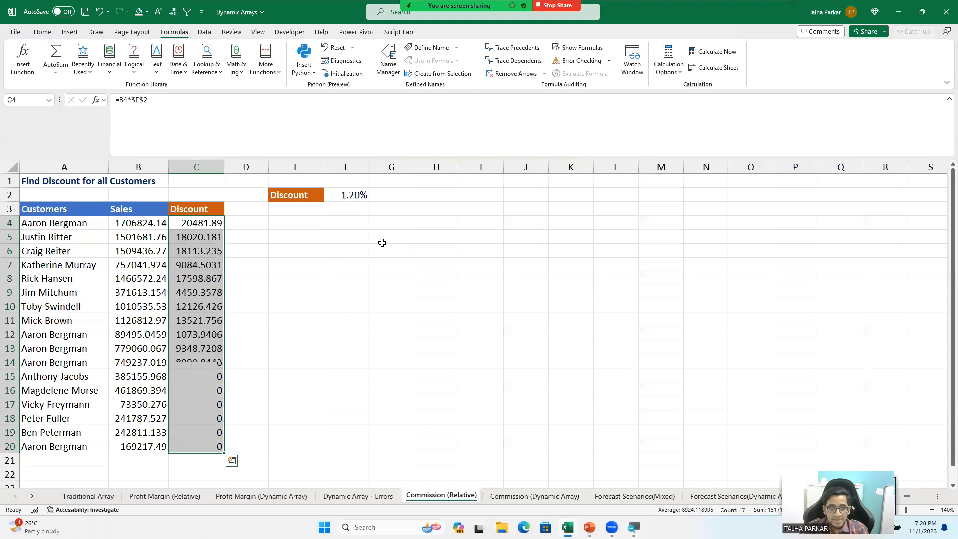
- Check the cell references used by the formula in C20, the last Discount cell
{"action": "key", "text": "Down"}
{"action": "key", "text": "ctrl+Down"}
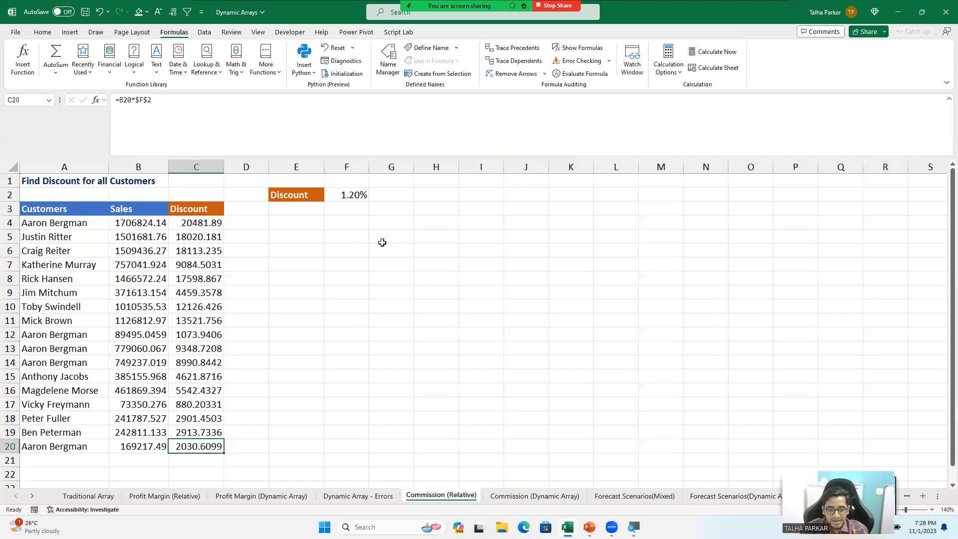
{"action": "key", "text": "F2"}
{"action": "key", "text": "Escape"}
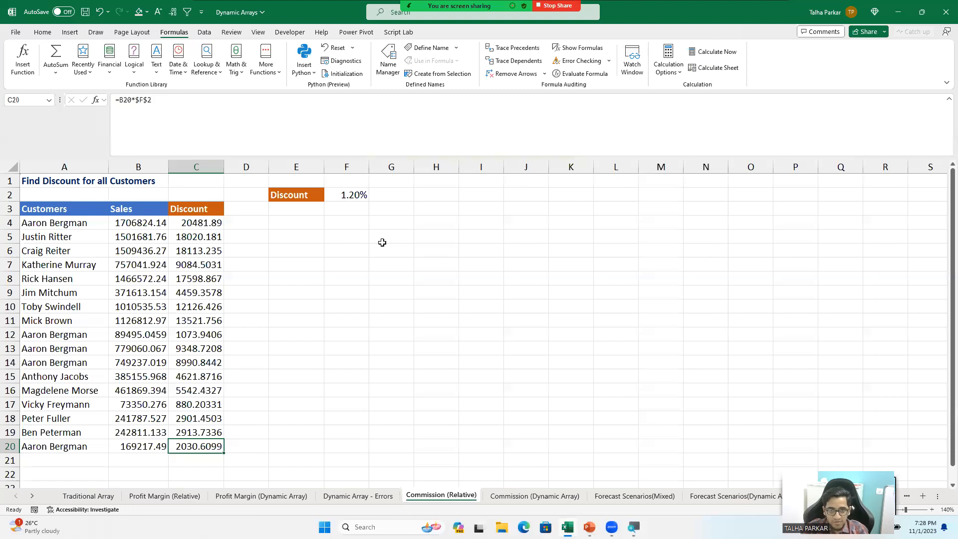
{"action": "key", "text": "F2"}
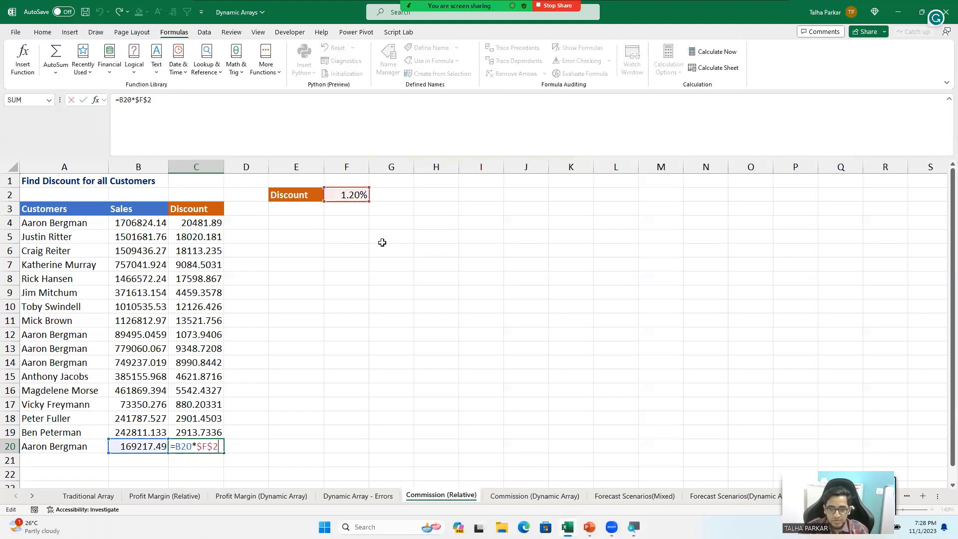
{"action": "key", "text": "Escape"}
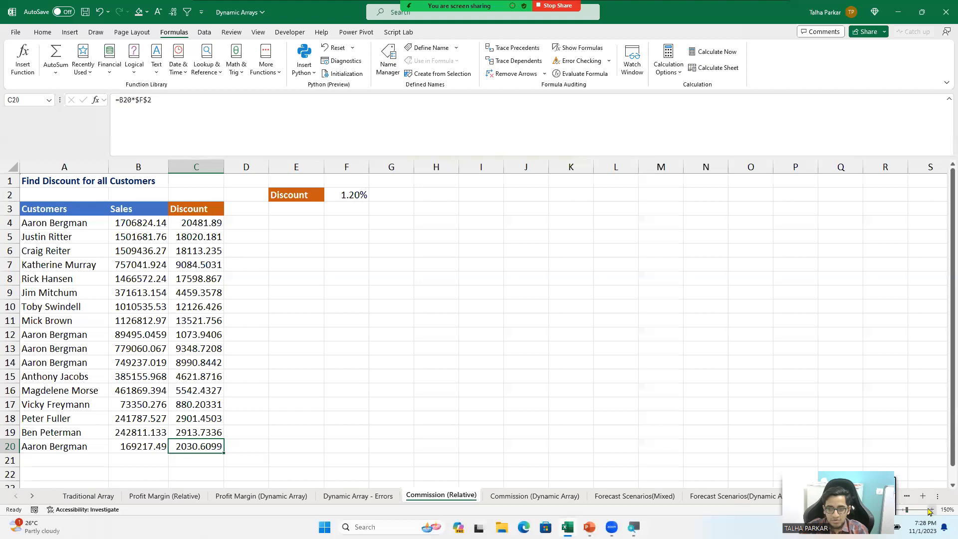
{"action": "double_click", "coordinate": [931, 510]}
{"action": "left_click", "coordinate": [931, 510]}
{"action": "key", "text": "F2"}
{"action": "key", "text": "Escape"}
- Check the relative and absolute references in the C4 formula
{"action": "key", "text": "ctrl+Up"}
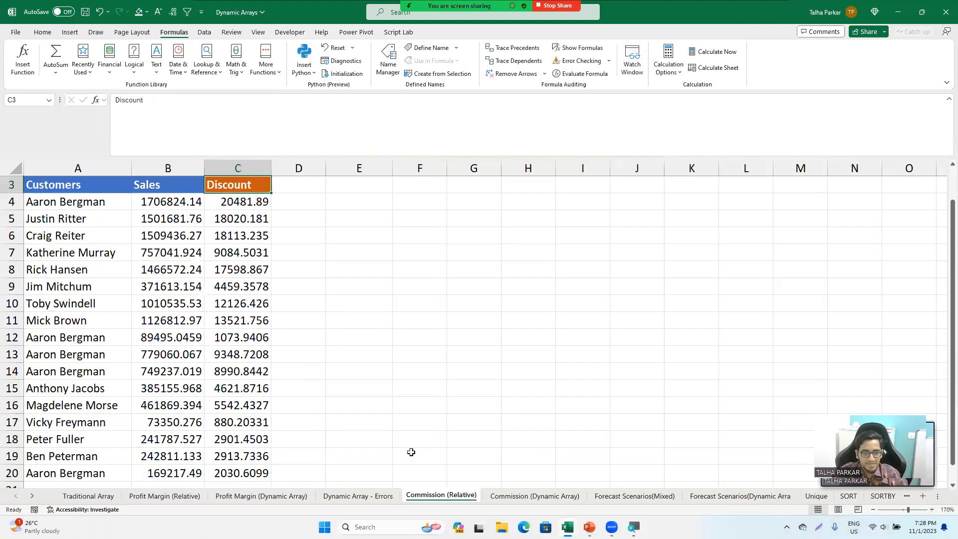
{"action": "key", "text": "Down"}
{"action": "key", "text": "F2"}
{"action": "key", "text": "Escape"}
{"action": "key", "text": "Up"}
{"action": "scroll", "coordinate": [411, 452], "scroll_direction": "up", "scroll_amount": 1}
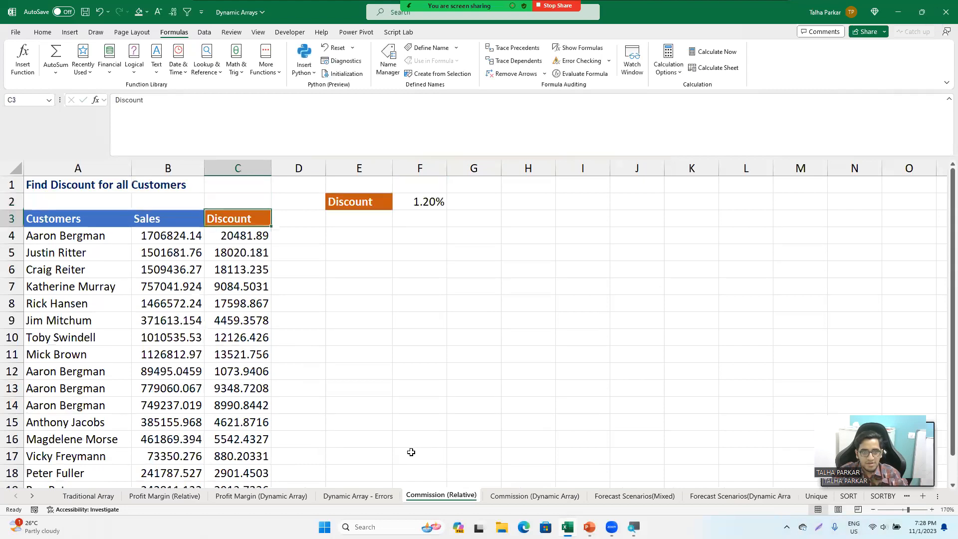
{"action": "key", "text": "Down"}
{"action": "key", "text": "F2"}
{"action": "key", "text": "Escape"}
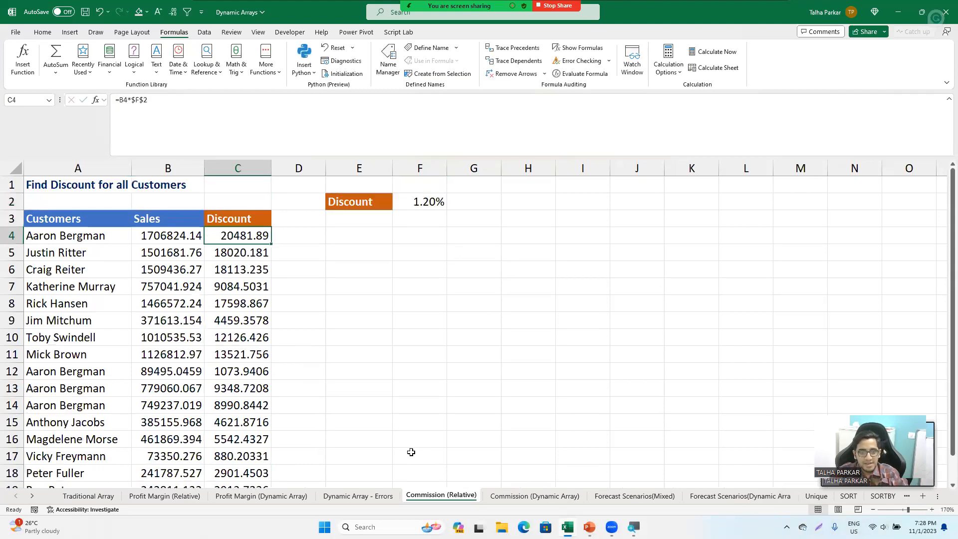
{"action": "key", "text": "F2"}
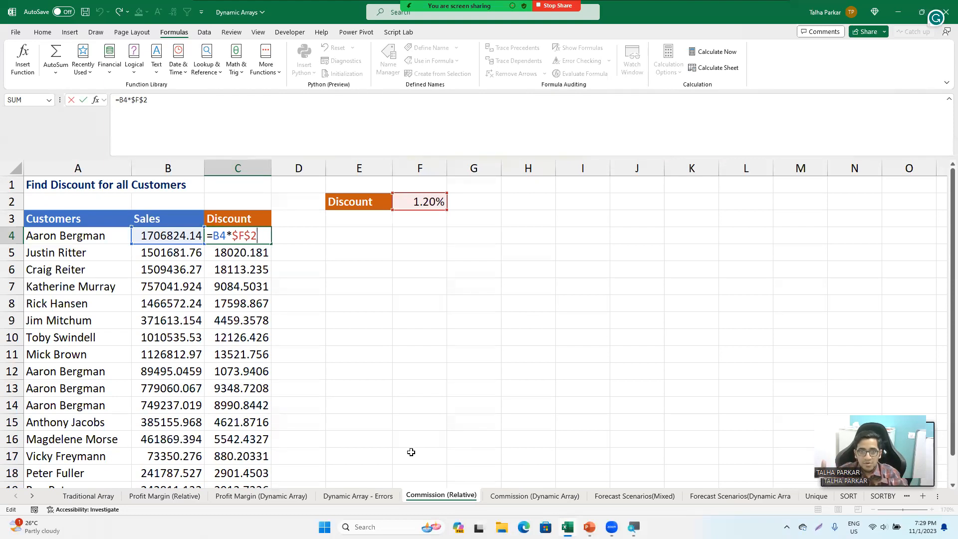
{"action": "key", "text": "ctrl+Return"}
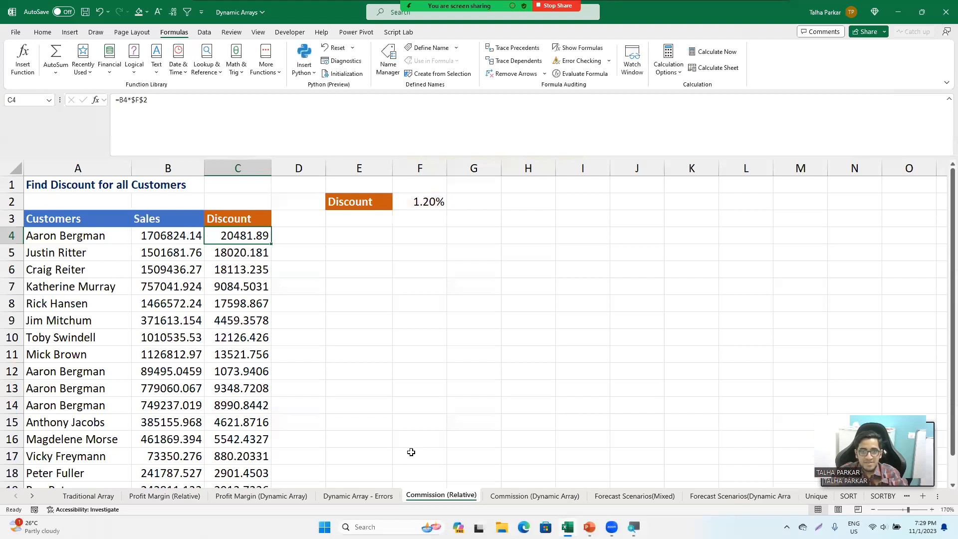
- Enter the formula =F2 in cell H2
{"action": "key", "text": "Right"}
{"action": "key", "text": "Right"}
{"action": "key", "text": "Right"}
{"action": "key", "text": "Right"}
{"action": "key", "text": "Up"}
{"action": "key", "text": "Up"}
{"action": "key", "text": "Right"}
{"action": "type", "text": "="}
{"action": "key", "text": "Left"}
{"action": "key", "text": "Left"}
{"action": "key", "text": "ctrl+Return"}
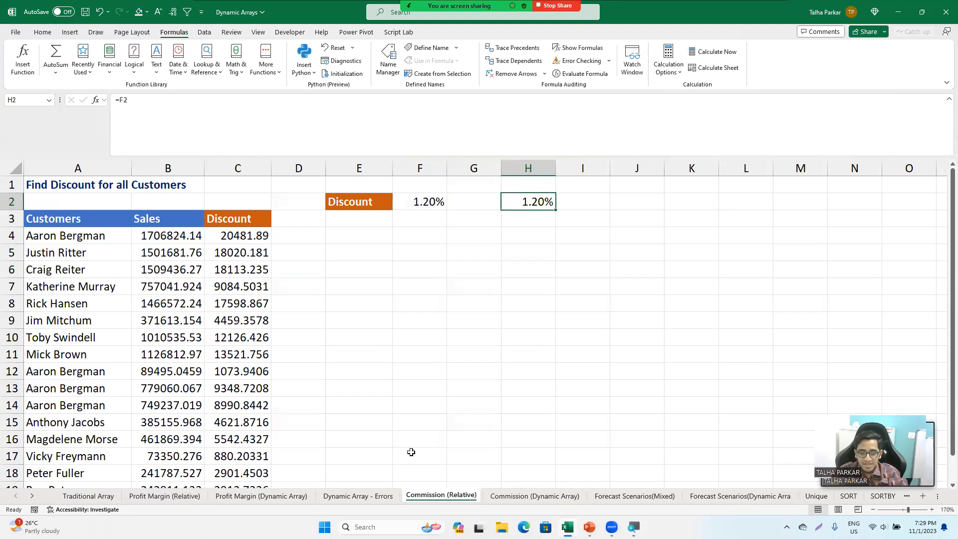
- Fill the H2 formula down through H5 and return to H2
{"action": "key", "text": "shift+Down"}
{"action": "key", "text": "shift+Down"}
{"action": "key", "text": "shift+Down"}
{"action": "key", "text": "ctrl+d"}
{"action": "key", "text": "ctrl+Down"}
{"action": "key", "text": "Up"}
{"action": "key", "text": "Up"}
{"action": "key", "text": "Up"}
- Fill the H2 formula across through K2
{"action": "key", "text": "shift+Right"}
{"action": "key", "text": "shift+Right"}
{"action": "key", "text": "shift+Right"}
{"action": "key", "text": "ctrl+r"}
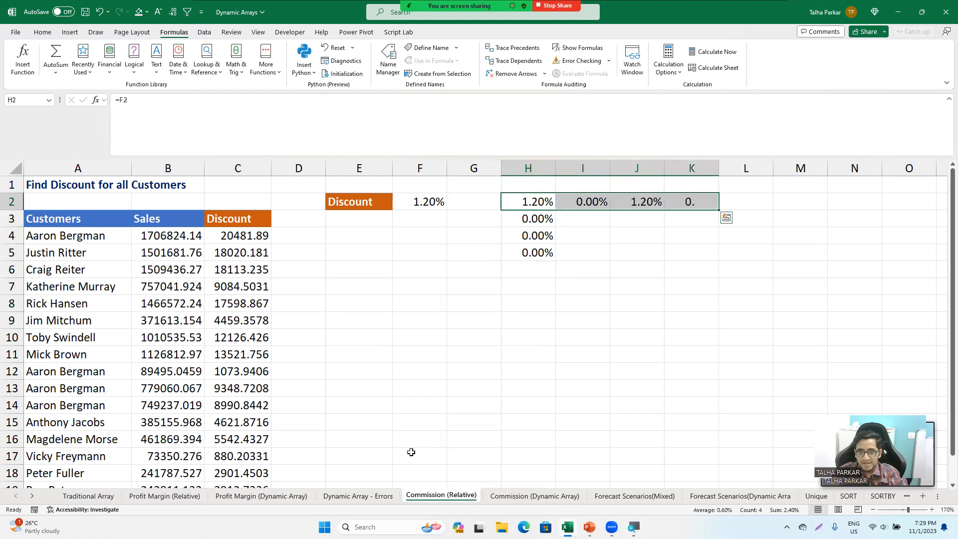
{"action": "key", "text": "shift+Left"}
{"action": "key", "text": "shift+Left"}
{"action": "key", "text": "shift+Left"}
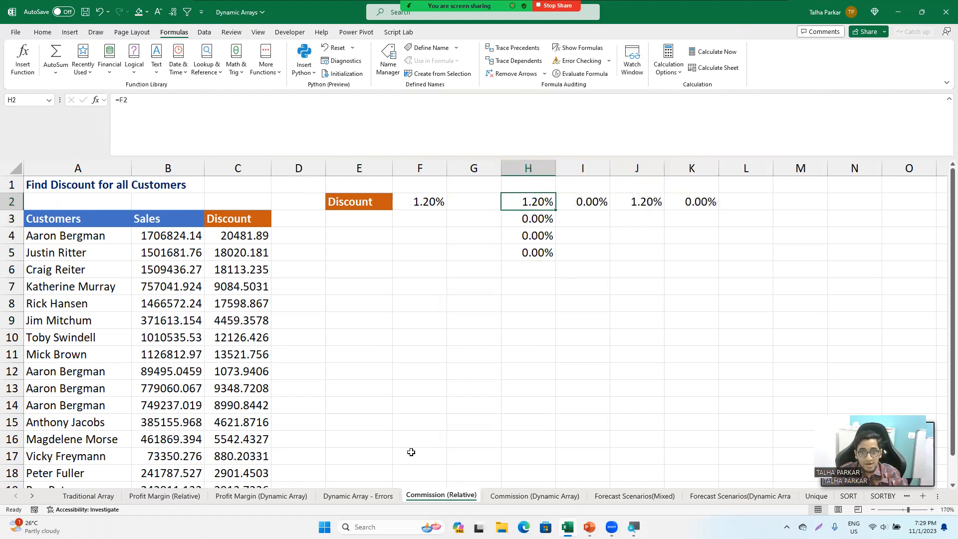
- Highlight the range H2:H5 to review the formula copied down the column
{"action": "key", "text": "shift+Down"}
{"action": "key", "text": "shift+Down"}
{"action": "key", "text": "shift+Down"}
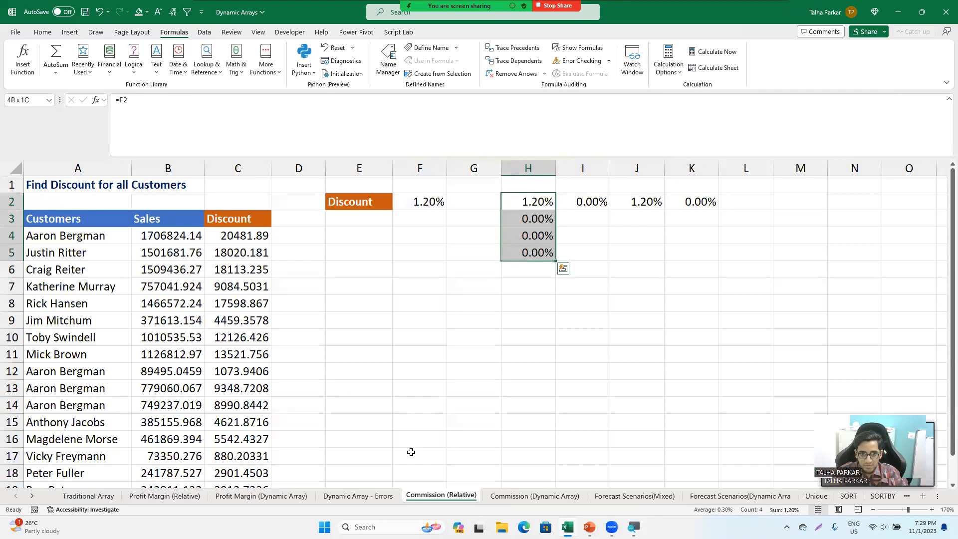
{"action": "key", "text": "shift+Up"}
{"action": "key", "text": "shift+Up"}
{"action": "key", "text": "shift+Up"}
- Clear the copied formulas from I2:K2
{"action": "key", "text": "shift+Right"}
{"action": "key", "text": "Right"}
{"action": "key", "text": "shift+Right"}
{"action": "key", "text": "shift+Right"}
{"action": "key", "text": "Delete"}
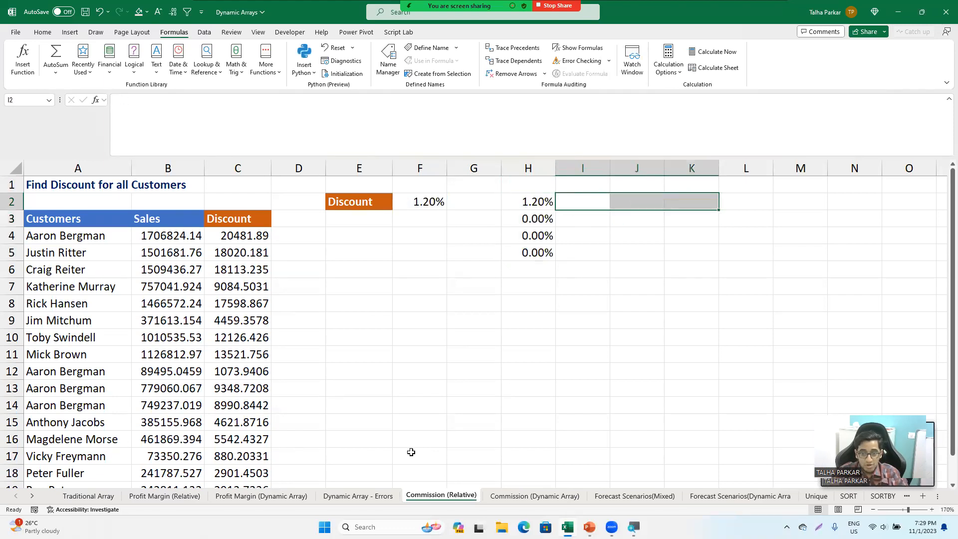
- Fill the H2 formula across through L2
{"action": "key", "text": "Left"}
{"action": "key", "text": "shift+Right"}
{"action": "key", "text": "shift+Right"}
{"action": "key", "text": "shift+Right"}
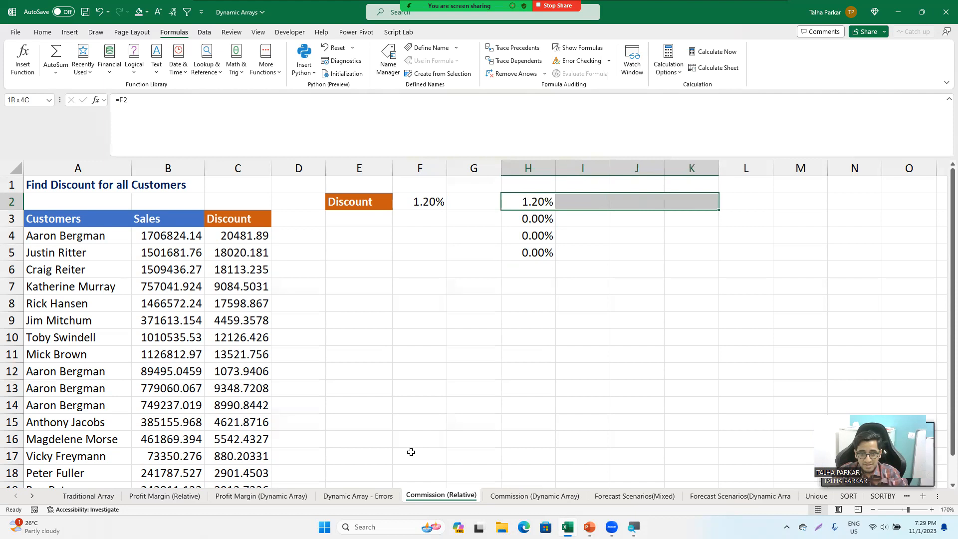
{"action": "key", "text": "ctrl+r"}
{"action": "key", "text": "ctrl+z"}
{"action": "key", "text": "shift+Right"}
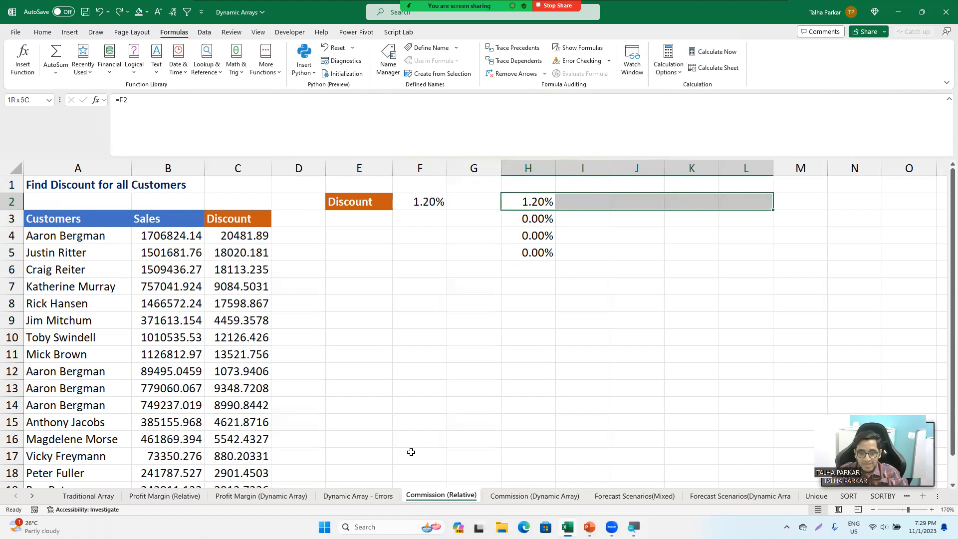
{"action": "key", "text": "ctrl+r"}
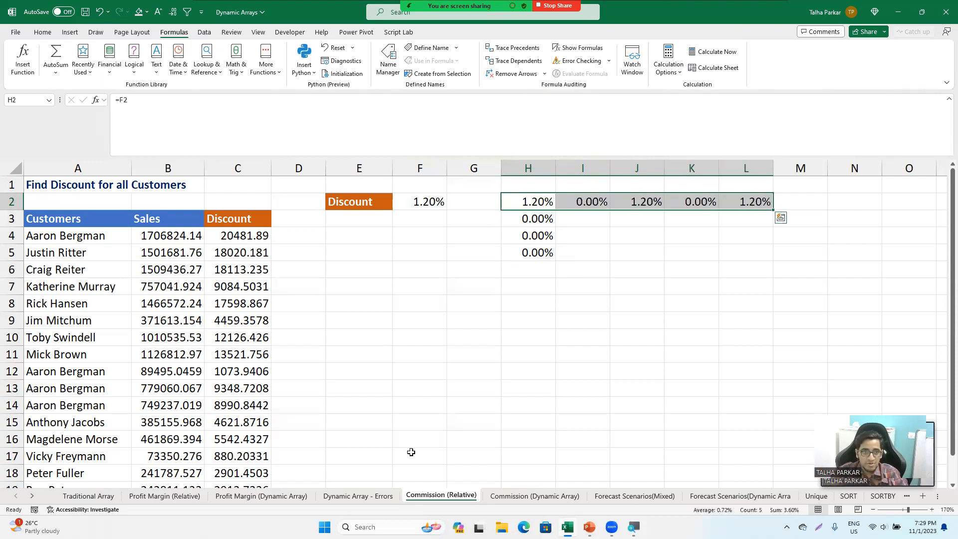
- Display the sheet's formulas and examine the references copied across I2:L2
{"action": "left_click", "coordinate": [575, 205]}
{"action": "left_click", "coordinate": [579, 48]}
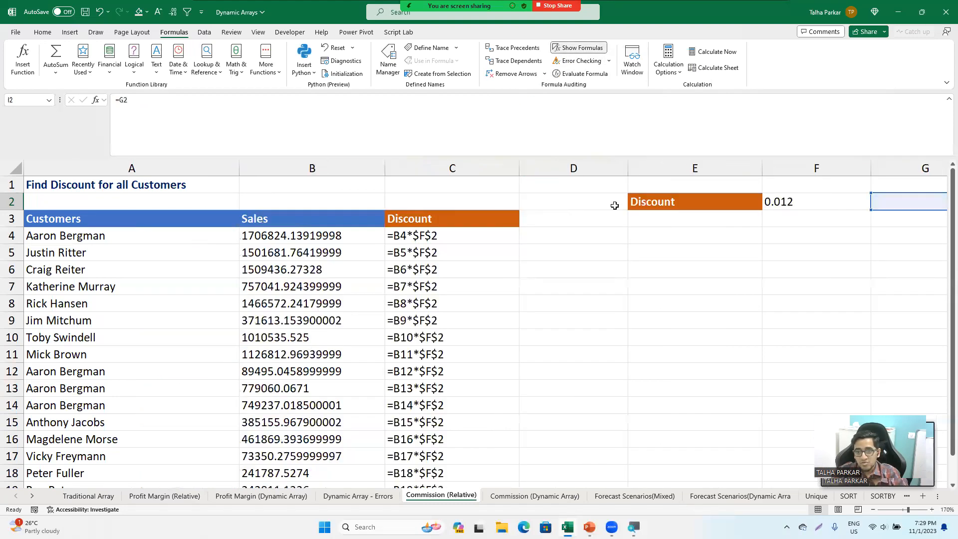
{"action": "key", "text": "Right"}
{"action": "key", "text": "Right"}
{"action": "key", "text": "Right"}
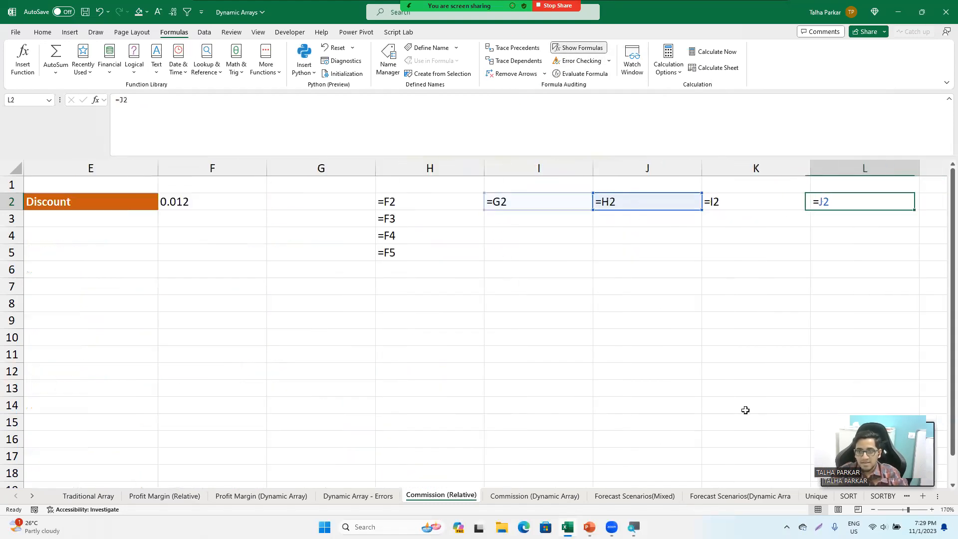
- Compare the references copied down H2:H5 with those copied across I2:L2, and return the sheet to showing values
{"action": "key", "text": "Left"}
{"action": "key", "text": "Left"}
{"action": "key", "text": "Left"}
{"action": "key", "text": "Down"}
{"action": "key", "text": "Down"}
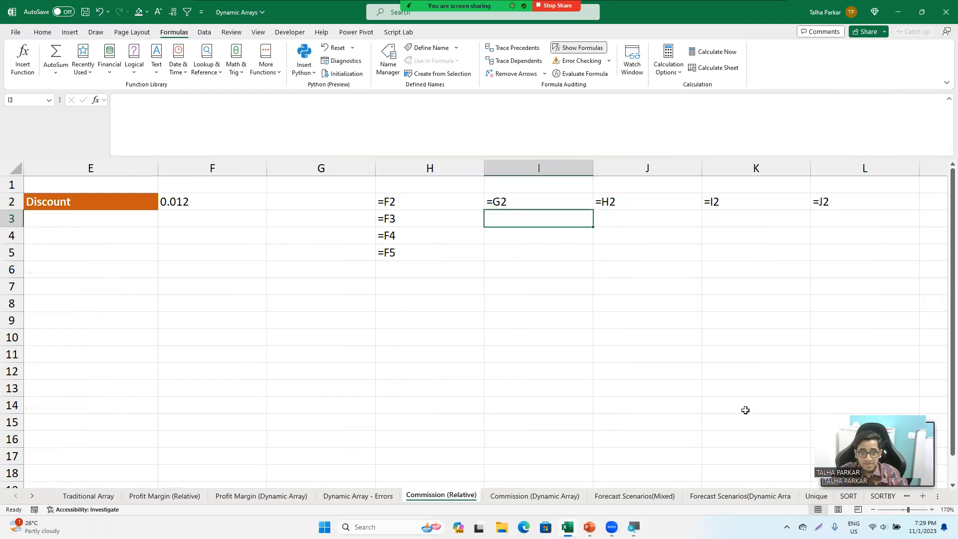
{"action": "key", "text": "Left"}
{"action": "key", "text": "Down"}
{"action": "key", "text": "Up"}
{"action": "key", "text": "Up"}
{"action": "key", "text": "Up"}
{"action": "key", "text": "Right"}
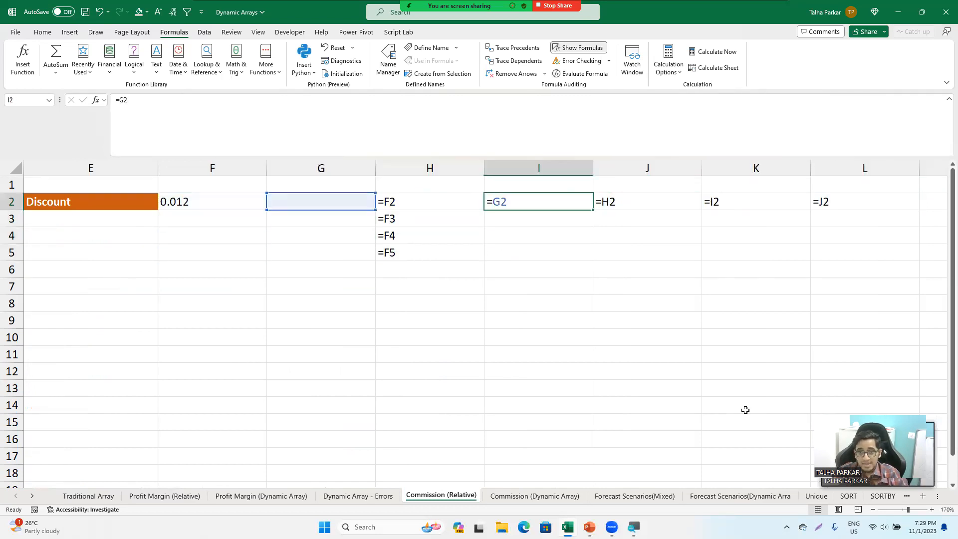
{"action": "key", "text": "Right"}
{"action": "key", "text": "Right"}
{"action": "key", "text": "Right"}
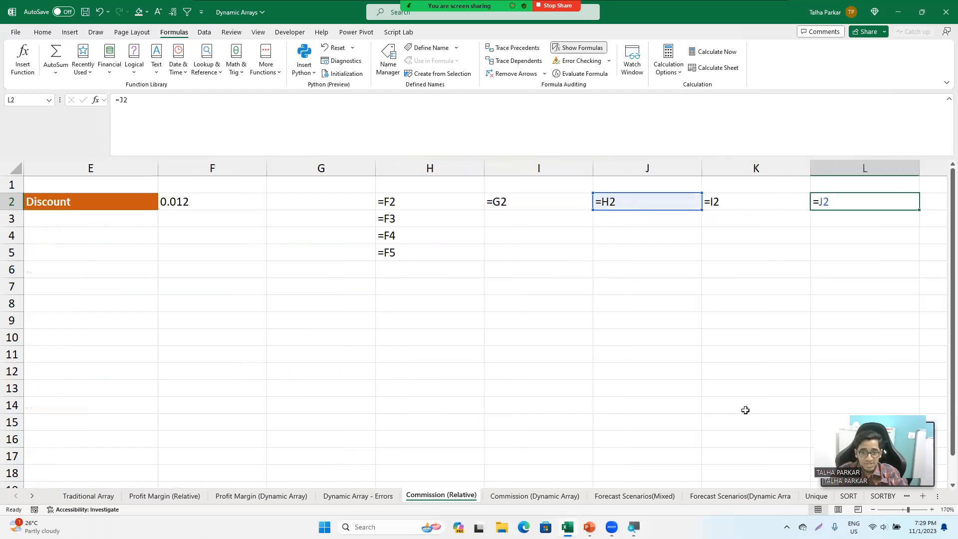
{"action": "left_click", "coordinate": [599, 48]}
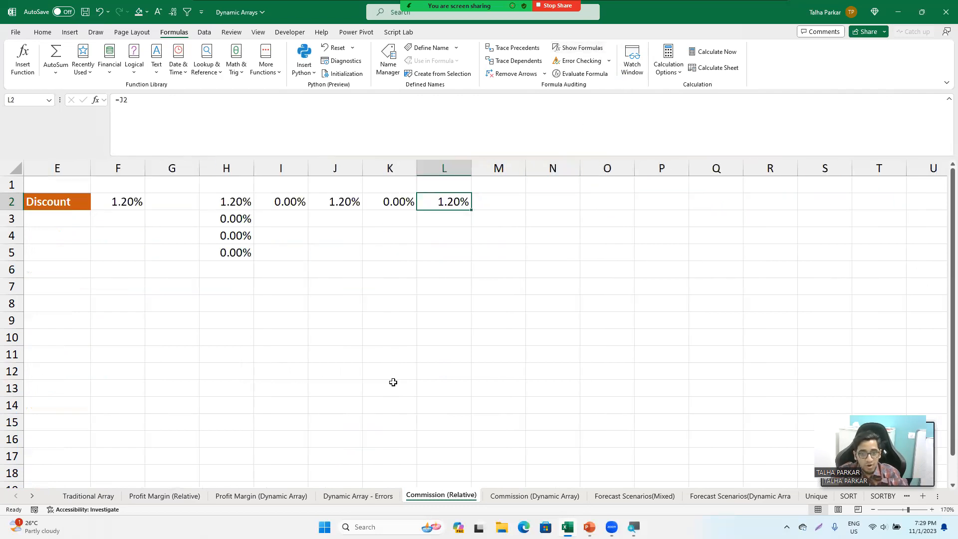
- Clear the test formulas from H2:L5 and move to G2
{"action": "left_click_drag", "start_coordinate": [243, 199], "coordinate": [436, 303]}
{"action": "key", "text": "Delete"}
{"action": "key", "text": "Left"}
{"action": "key", "text": "Left"}
{"action": "key", "text": "Left"}
{"action": "key", "text": "Left"}
{"action": "key", "text": "Left"}
{"action": "key", "text": "Left"}
{"action": "key", "text": "Left"}
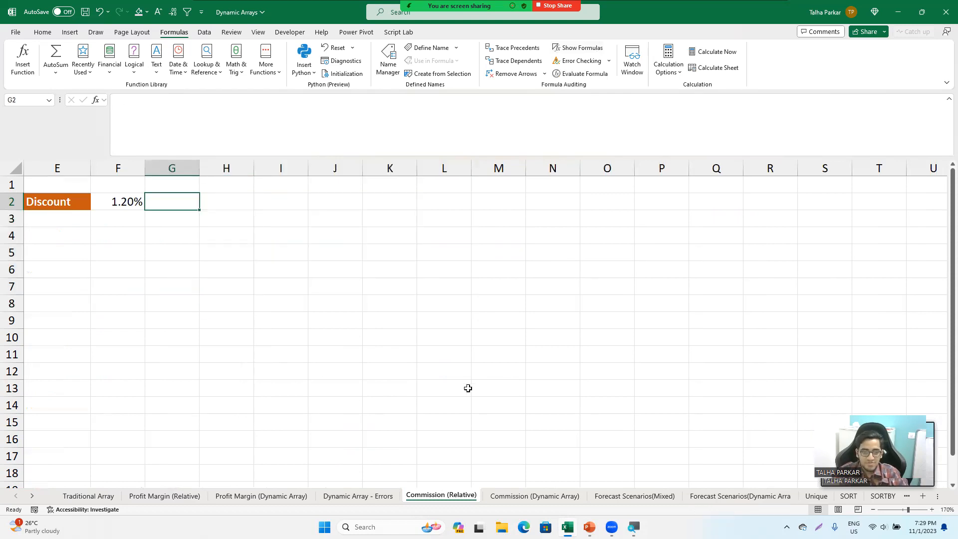
- On the Commission (Dynamic Array) sheet, enter the formula =B4:B20*F2 in C4 and return to that cell
{"action": "left_click", "coordinate": [514, 494]}
{"action": "key", "text": "Down"}
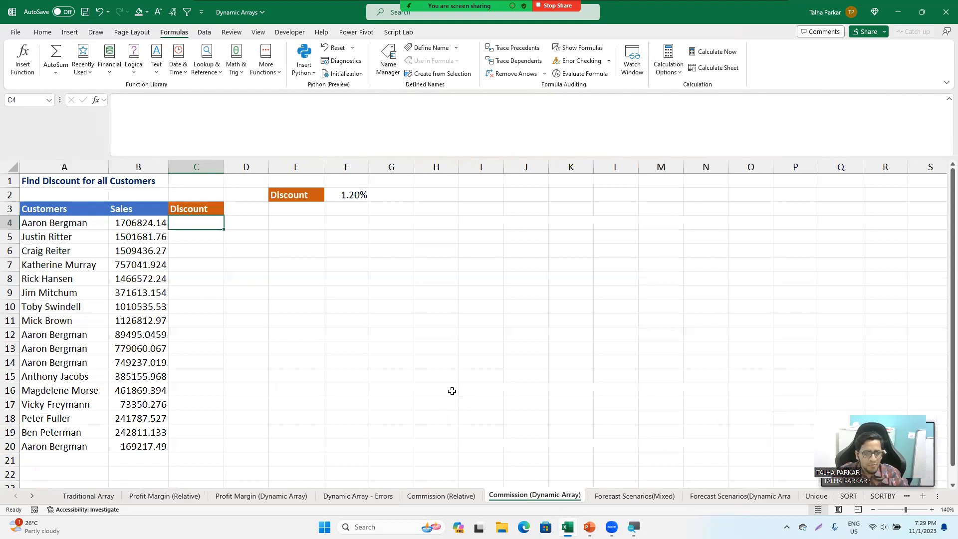
{"action": "type", "text": "="}
{"action": "key", "text": "Left"}
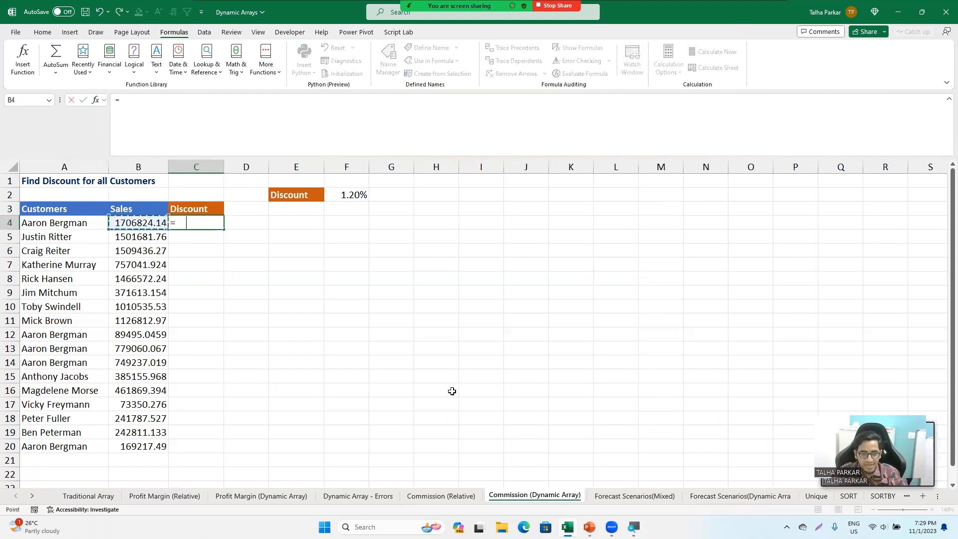
{"action": "key", "text": "ctrl+shift+Down"}
{"action": "type", "text": "*"}
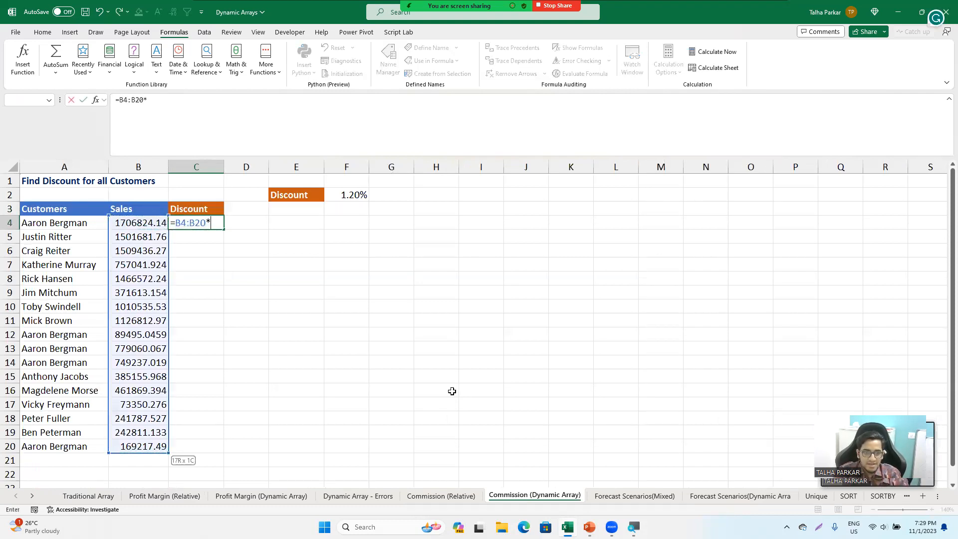
{"action": "key", "text": "Right"}
{"action": "key", "text": "Right"}
{"action": "key", "text": "Right"}
{"action": "key", "text": "Up"}
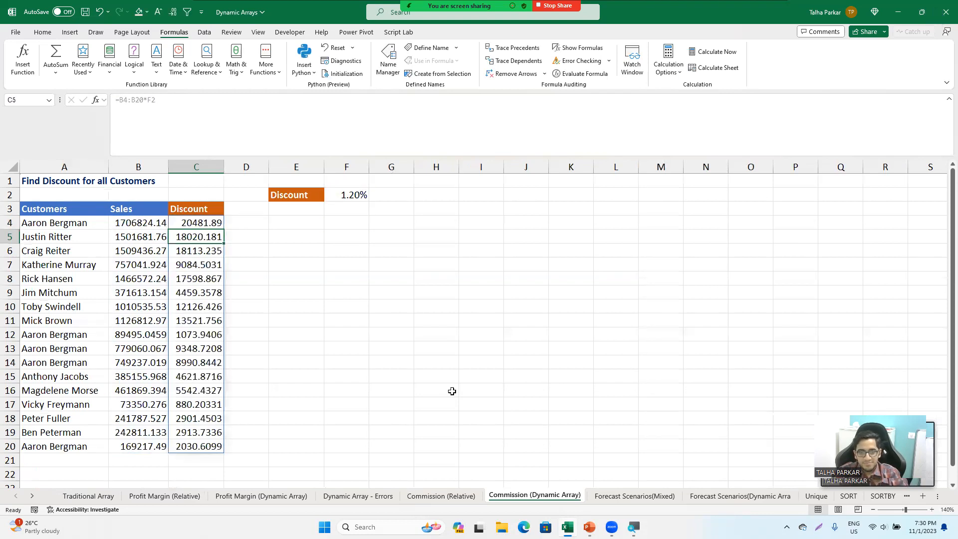
{"action": "key", "text": "Up"}
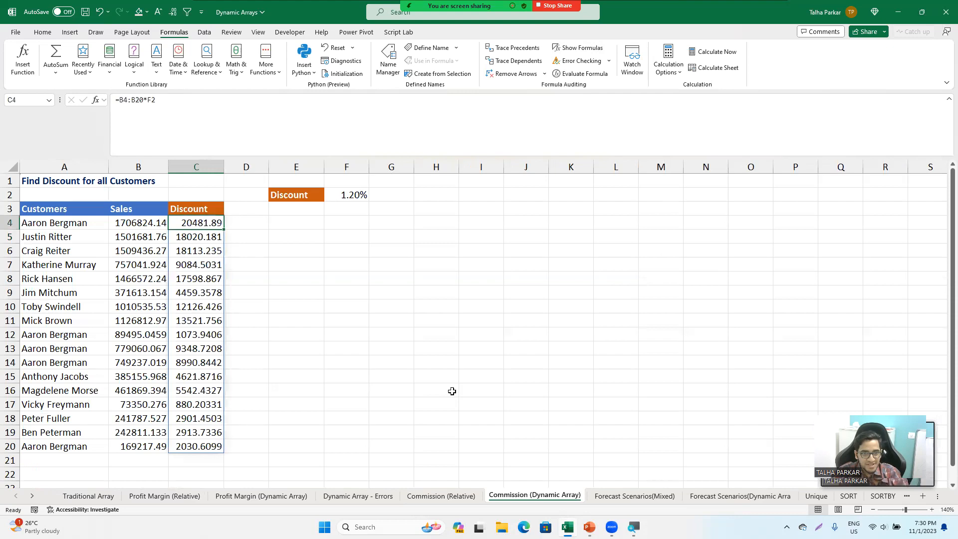
- Examine the discount rate in F2, the first sales value in B4 and the references in the C4 formula
{"action": "key", "text": "Right"}
{"action": "key", "text": "Right"}
{"action": "key", "text": "Right"}
{"action": "key", "text": "Up"}
{"action": "key", "text": "Up"}
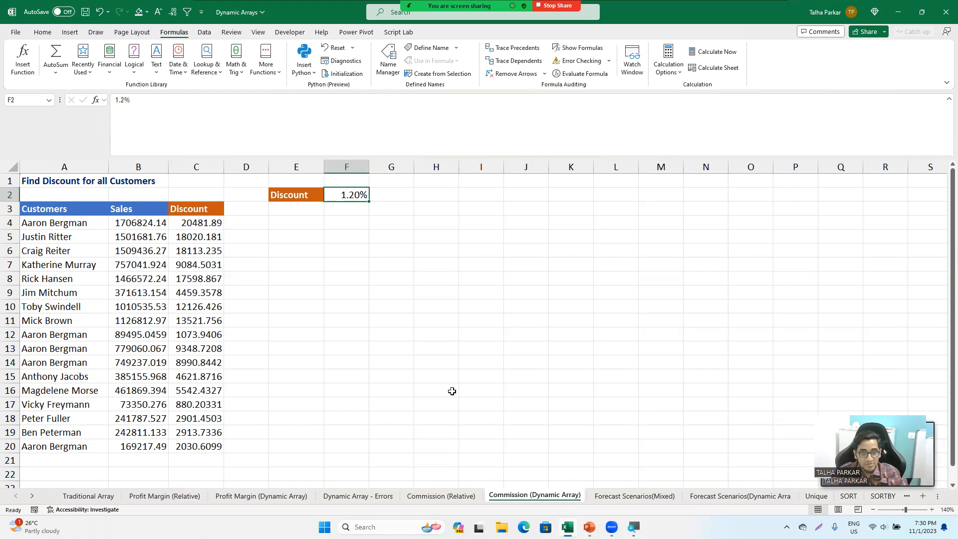
{"action": "key", "text": "Down"}
{"action": "key", "text": "Down"}
{"action": "key", "text": "Left"}
{"action": "key", "text": "Left"}
{"action": "key", "text": "Left"}
{"action": "key", "text": "Left"}
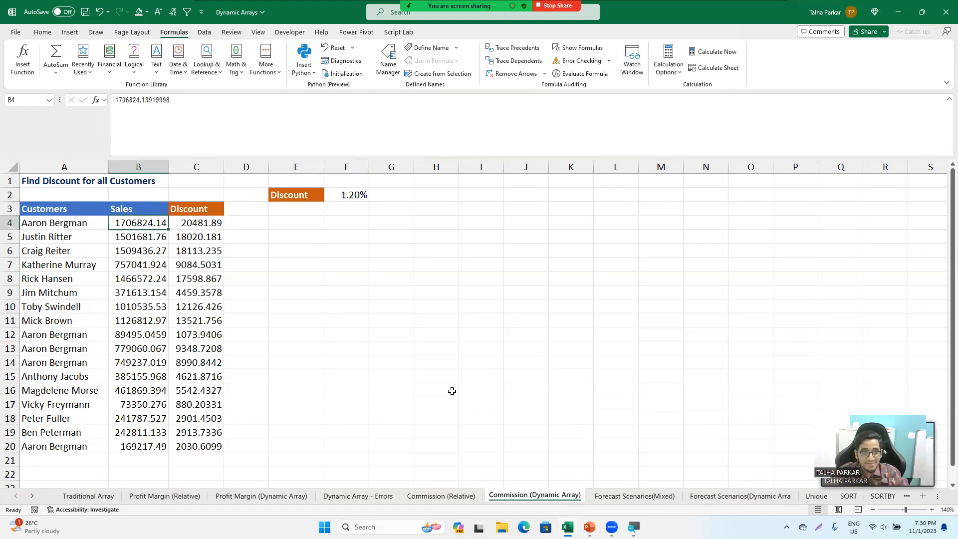
{"action": "key", "text": "Right"}
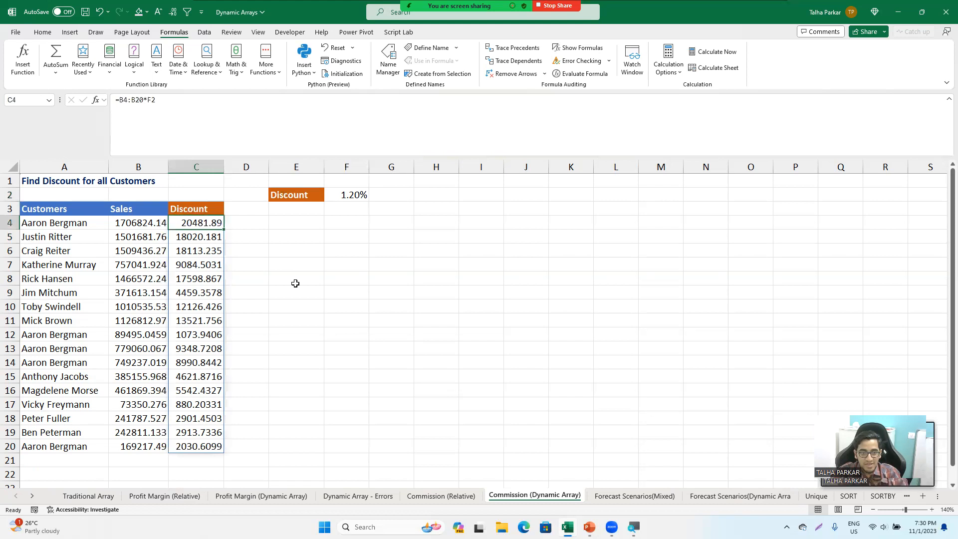
{"action": "key", "text": "F2"}
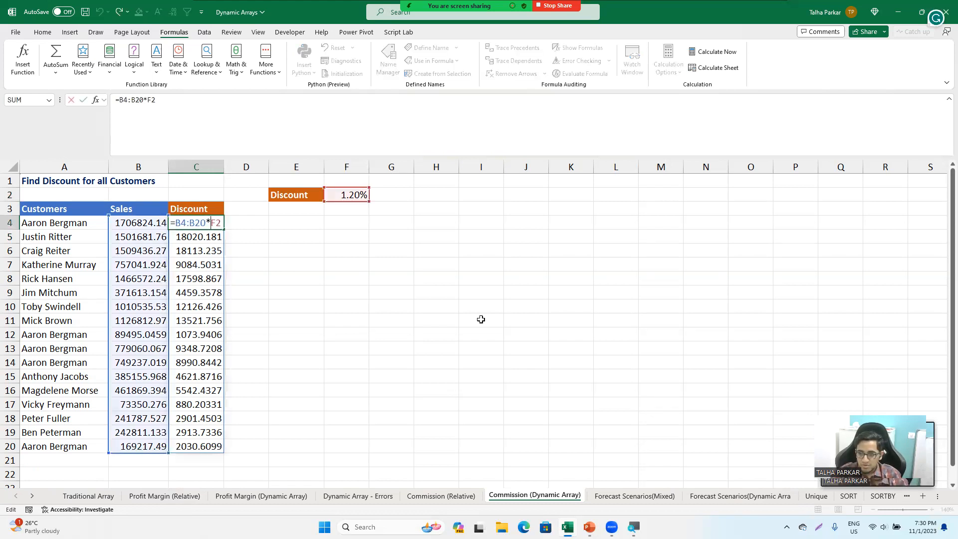
{"action": "key", "text": "Escape"}
- Evaluate the B4:B20 part of the C4 formula in place to inspect its array, and leave without saving
{"action": "left_click", "coordinate": [932, 509]}
{"action": "left_click", "coordinate": [932, 509]}
{"action": "left_click", "coordinate": [932, 509]}
{"action": "left_click", "coordinate": [931, 509]}
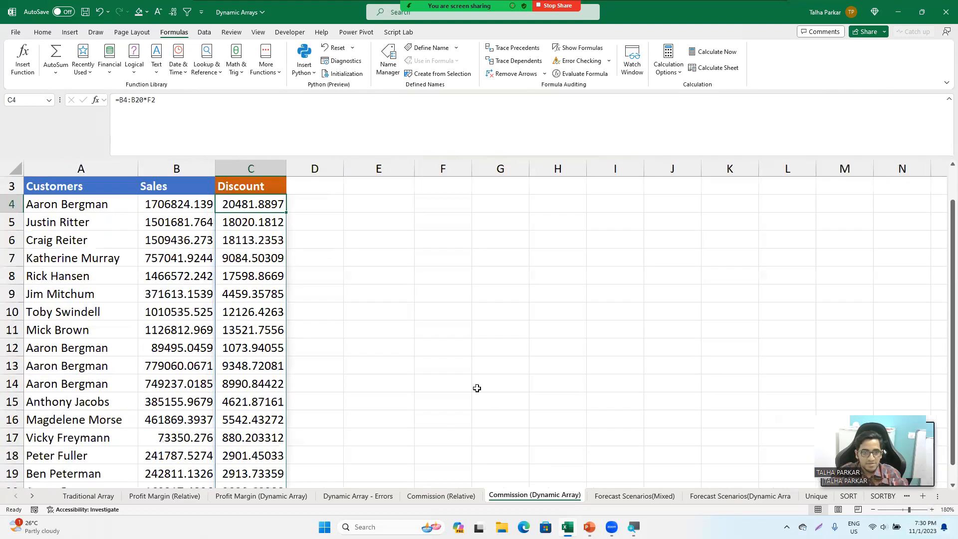
{"action": "key", "text": "Up"}
{"action": "key", "text": "Up"}
{"action": "key", "text": "Down"}
{"action": "key", "text": "Down"}
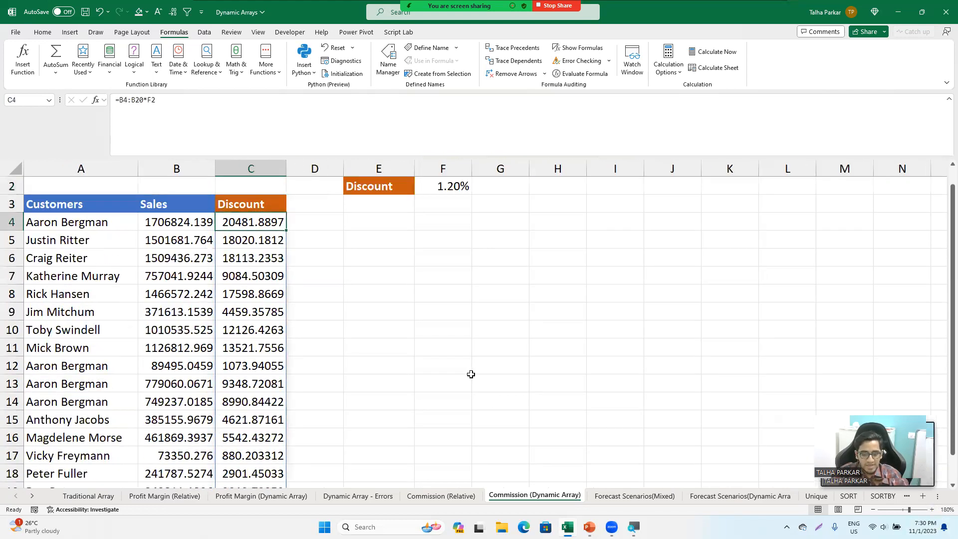
{"action": "key", "text": "F2"}
{"action": "key", "text": "Left"}
{"action": "key", "text": "Left"}
{"action": "key", "text": "Left"}
{"action": "key", "text": "Left"}
{"action": "key", "text": "Left"}
{"action": "key", "text": "Left"}
{"action": "key", "text": "Left"}
{"action": "key", "text": "Left"}
{"action": "key", "text": "Left"}
{"action": "key", "text": "shift+Right"}
{"action": "key", "text": "shift+Right"}
{"action": "key", "text": "shift+Right"}
{"action": "key", "text": "shift+Right"}
{"action": "key", "text": "shift+Right"}
{"action": "key", "text": "shift+Right"}
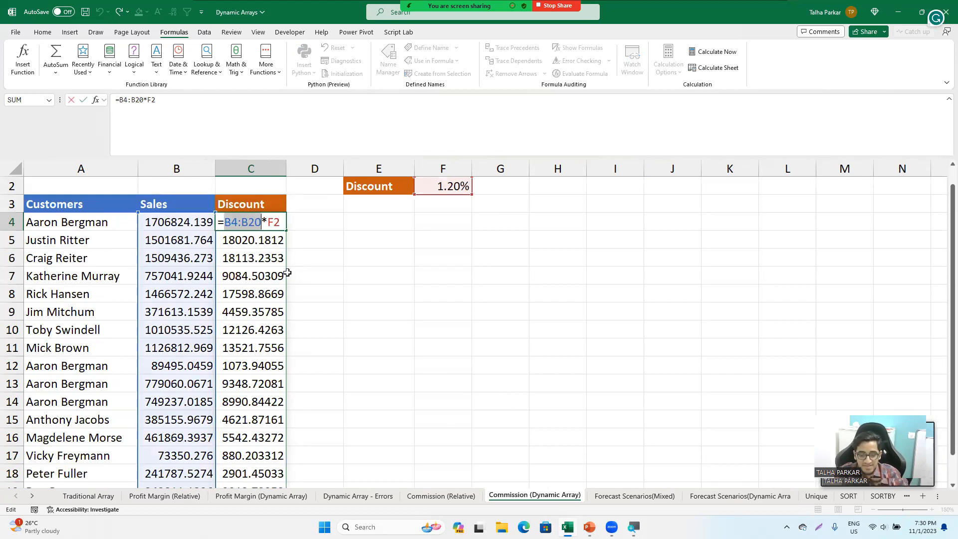
{"action": "key", "text": "F9"}
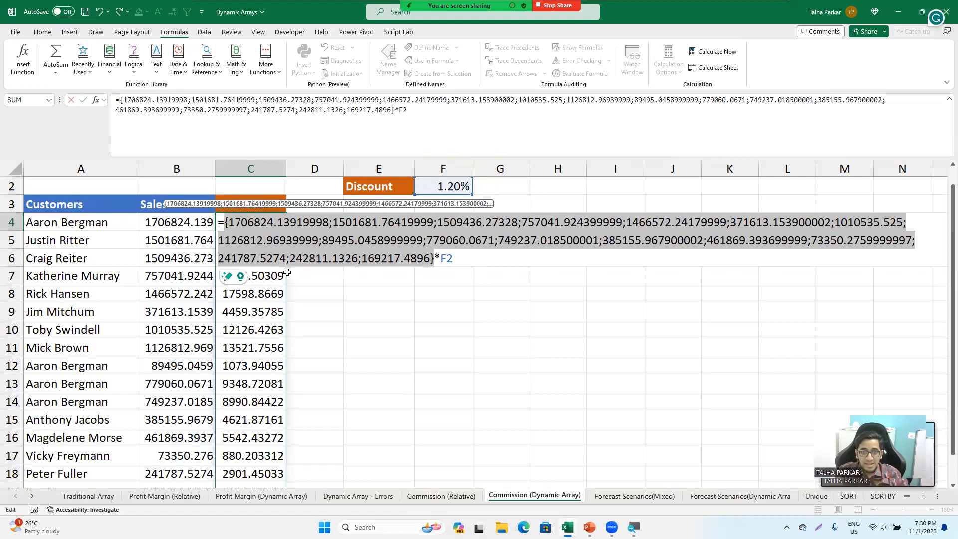
{"action": "key", "text": "Escape"}
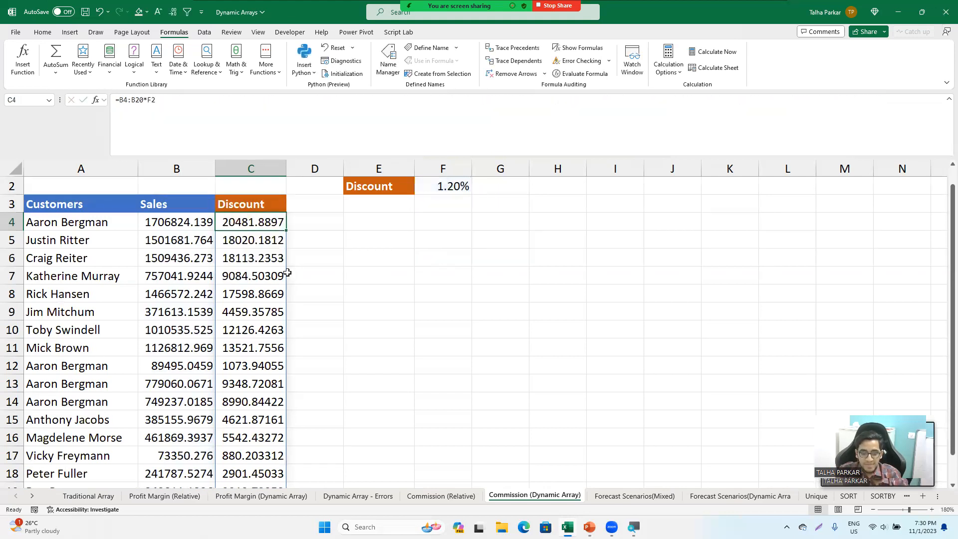
- Evaluate the F2 reference inside the C4 formula, and discard the edit
{"action": "key", "text": "F2"}
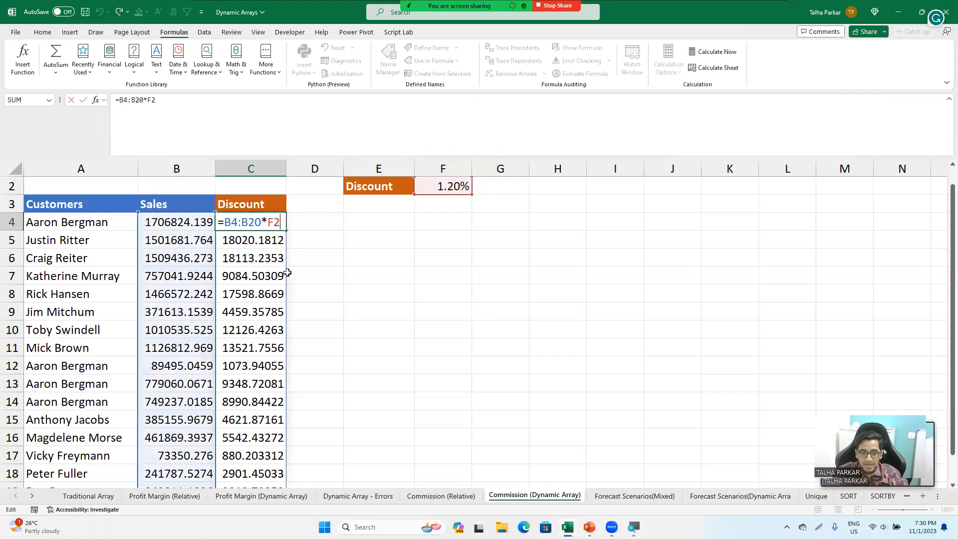
{"action": "key", "text": "shift+Left"}
{"action": "key", "text": "shift+Left"}
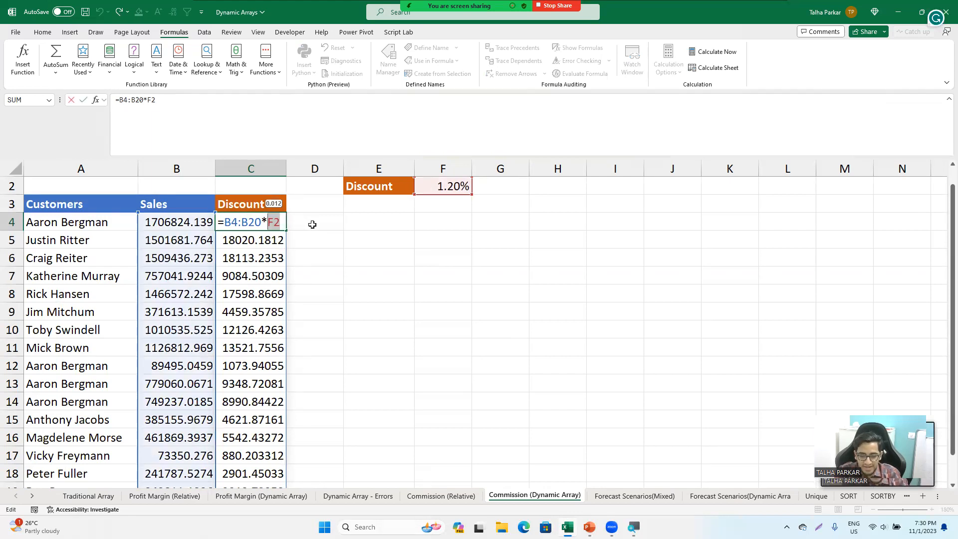
{"action": "key", "text": "F9"}
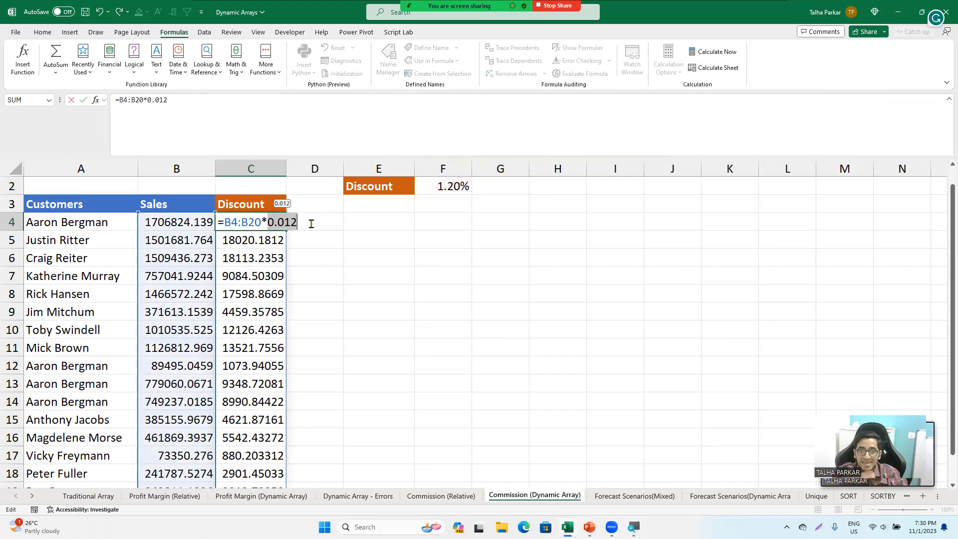
{"action": "key", "text": "Escape"}
{"action": "key", "text": "Return"}
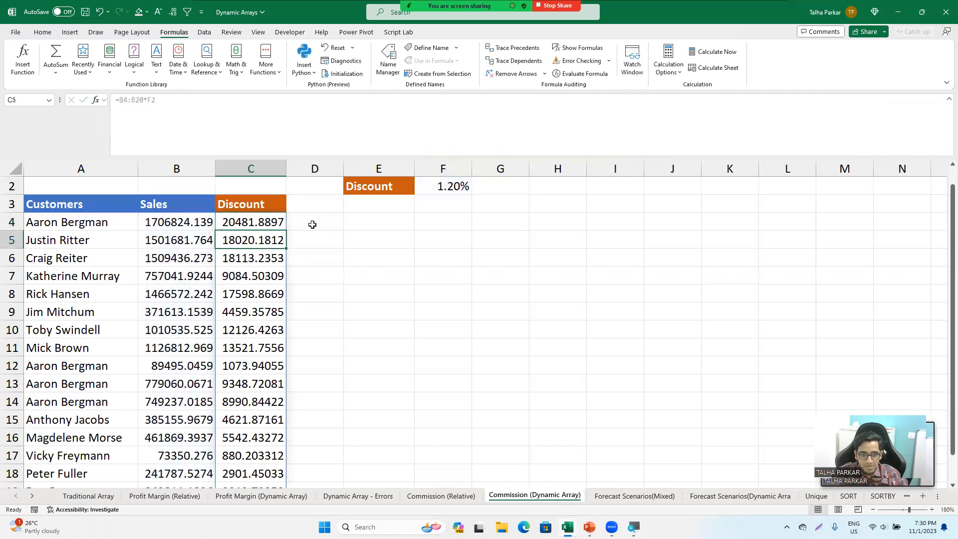
- Inspect the formula in the spilled discount cells below C4, down to C9
{"action": "key", "text": "Return"}
{"action": "key", "text": "Return"}
{"action": "key", "text": "F2"}
{"action": "key", "text": "Return"}
{"action": "key", "text": "Up"}
{"action": "key", "text": "Up"}
{"action": "key", "text": "Up"}
{"action": "key", "text": "Up"}
{"action": "key", "text": "Return"}
{"action": "key", "text": "F2"}
{"action": "key", "text": "Return"}
{"action": "key", "text": "F2"}
{"action": "key", "text": "Return"}
{"action": "key", "text": "F2"}
{"action": "key", "text": "Return"}
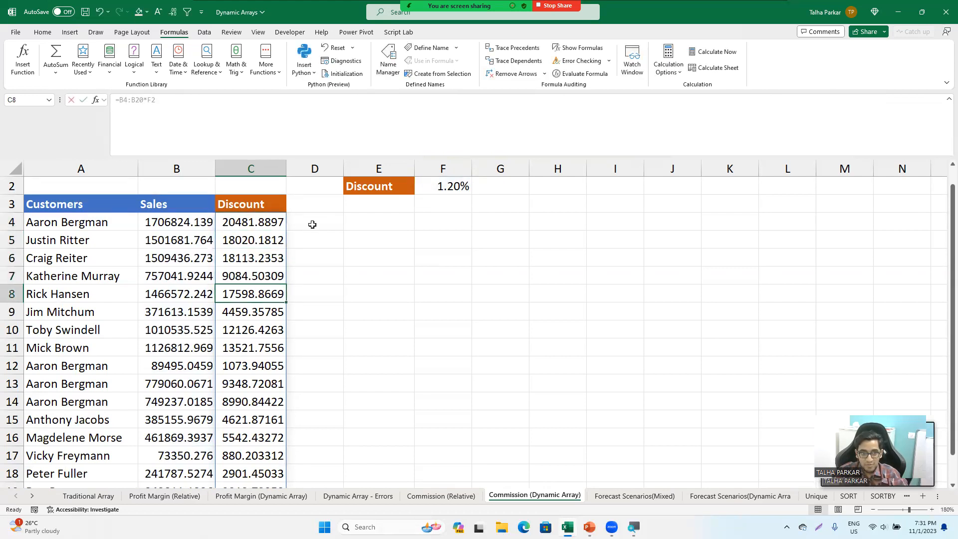
{"action": "key", "text": "Return"}
{"action": "key", "text": "F2"}
{"action": "key", "text": "Escape"}
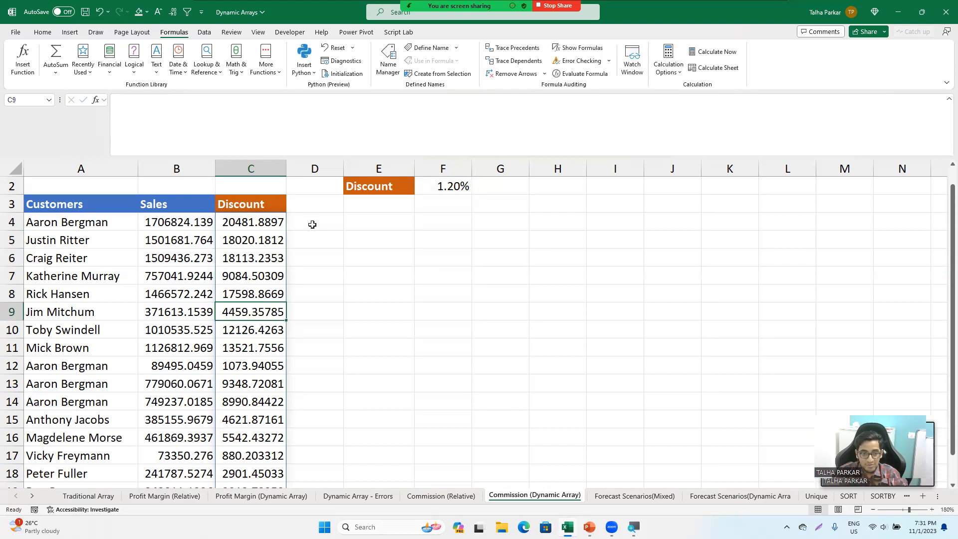
- Try to clear C9 inside the spill range and overwrite it with 1, and undo the entry
{"action": "key", "text": "Delete"}
{"action": "key", "text": "Delete"}
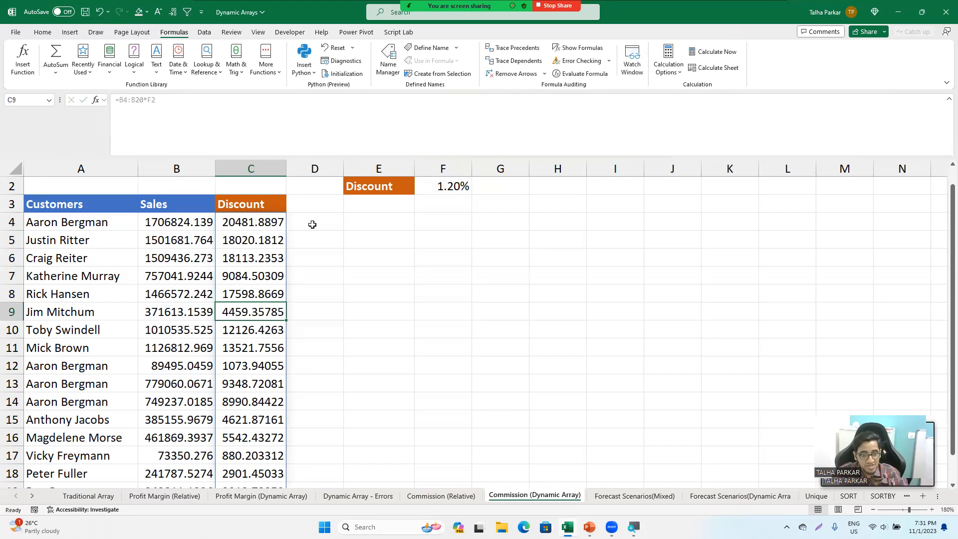
{"action": "type", "text": "1"}
{"action": "key", "text": "Return"}
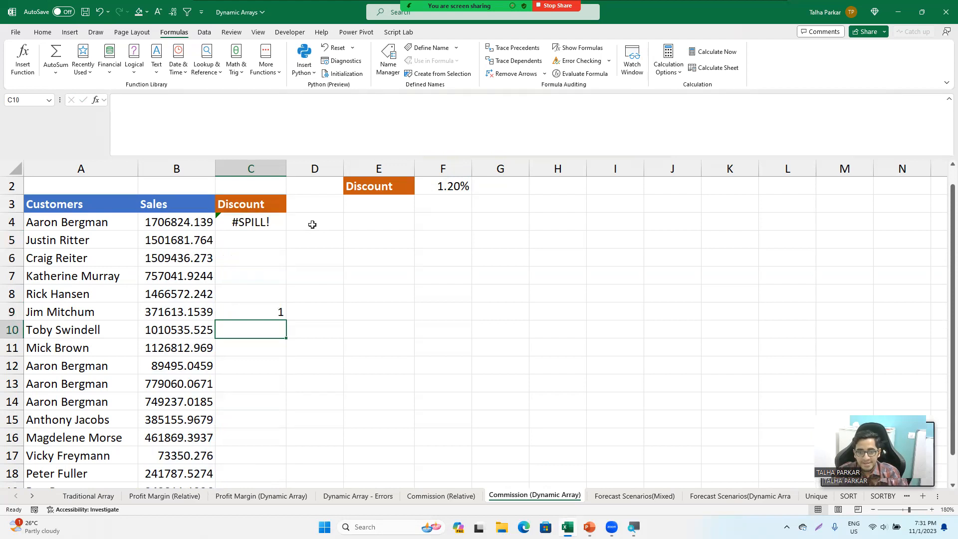
{"action": "key", "text": "ctrl+z"}
{"action": "scroll", "coordinate": [313, 224], "scroll_direction": "up", "scroll_amount": 1}
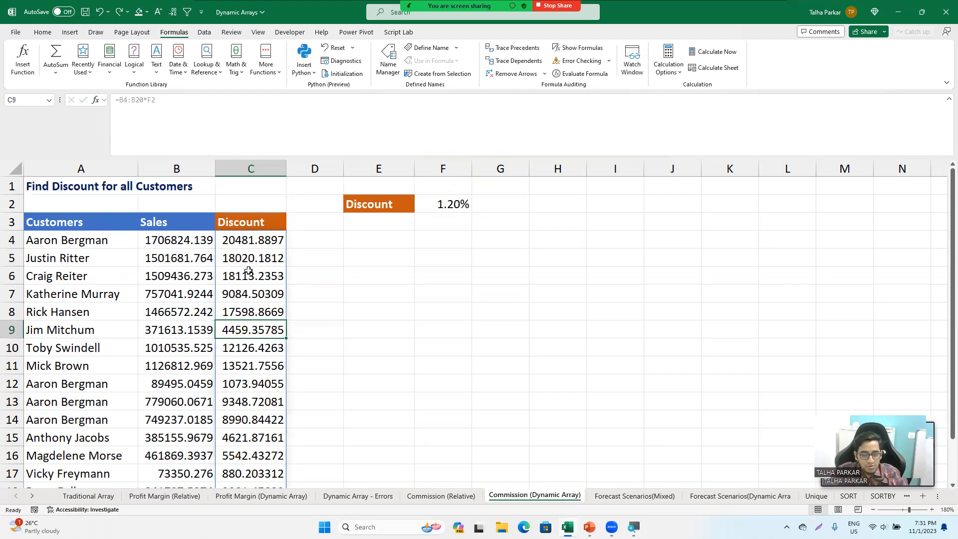
- Open the Forecast Scenarios(Mixed) sheet and select C5 alone
{"action": "left_click", "coordinate": [616, 501]}
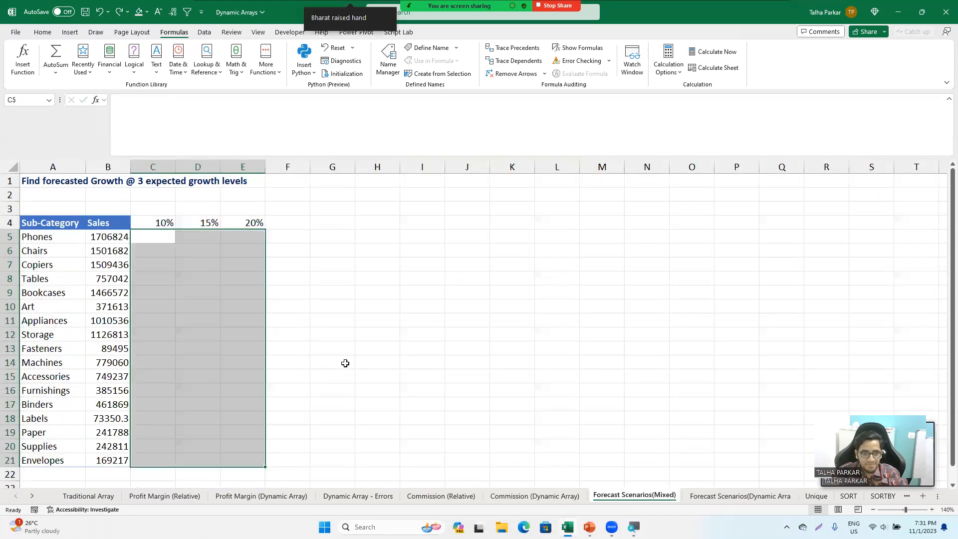
{"action": "key", "text": "Right"}
{"action": "key", "text": "Right"}
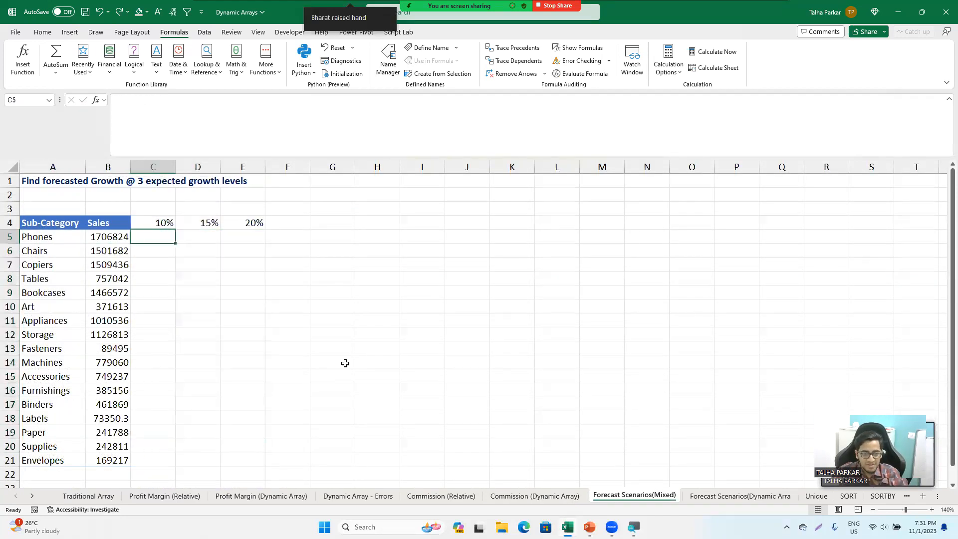
- Review the sales values in column B and the growth rates in row 4 of the forecast sheet
{"action": "key", "text": "Left"}
{"action": "key", "text": "ctrl+shift+Down"}
{"action": "key", "text": "Up"}
{"action": "key", "text": "Down"}
{"action": "key", "text": "ctrl+shift+Down"}
{"action": "key", "text": "Up"}
{"action": "key", "text": "Right"}
{"action": "key", "text": "Right"}
{"action": "key", "text": "Left"}
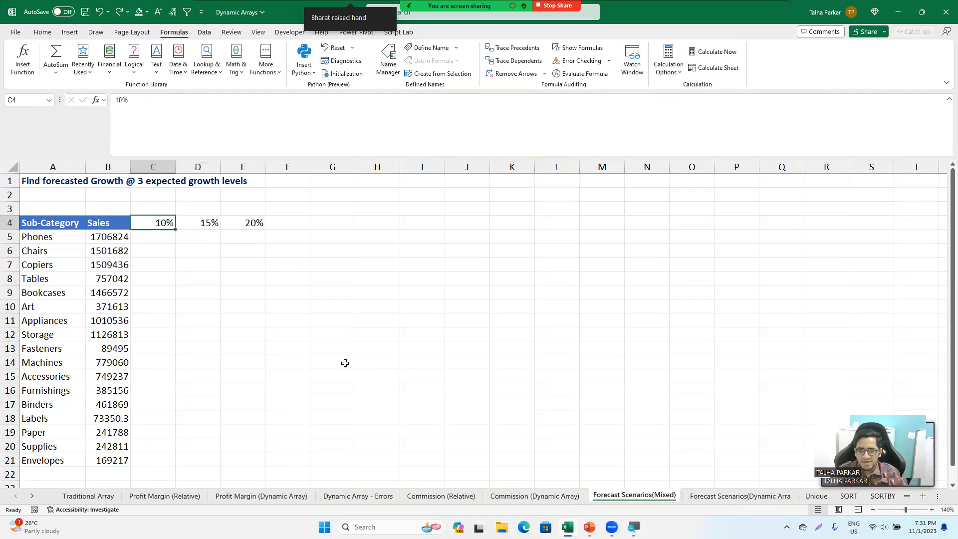
- Enlarge the forecast sheet to 200% and select C5, the first forecast cell
{"action": "left_click", "coordinate": [932, 510]}
{"action": "left_click", "coordinate": [932, 510]}
{"action": "left_click", "coordinate": [932, 510]}
{"action": "left_click", "coordinate": [932, 510]}
{"action": "left_click", "coordinate": [932, 510]}
{"action": "left_click", "coordinate": [933, 511]}
{"action": "scroll", "coordinate": [425, 409], "scroll_direction": "up", "scroll_amount": 1}
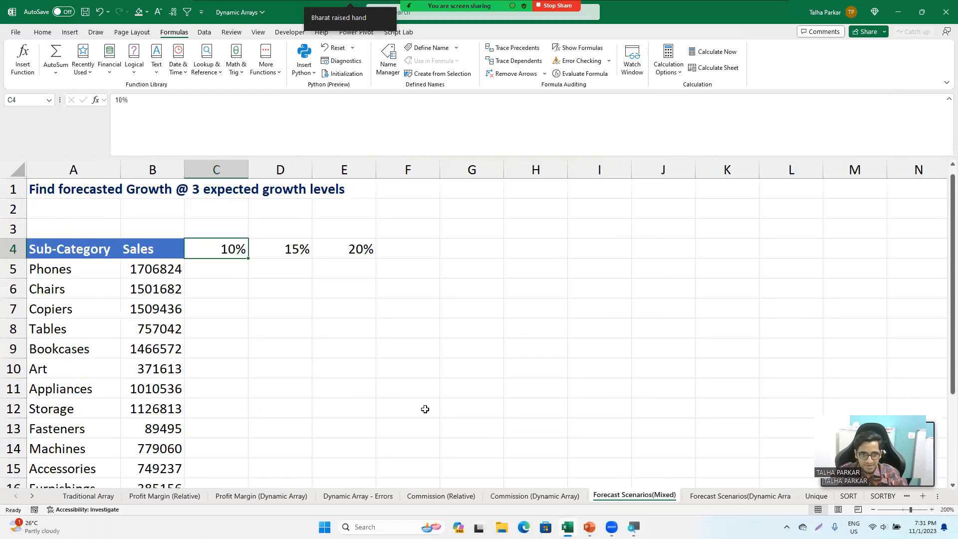
{"action": "key", "text": "Down"}
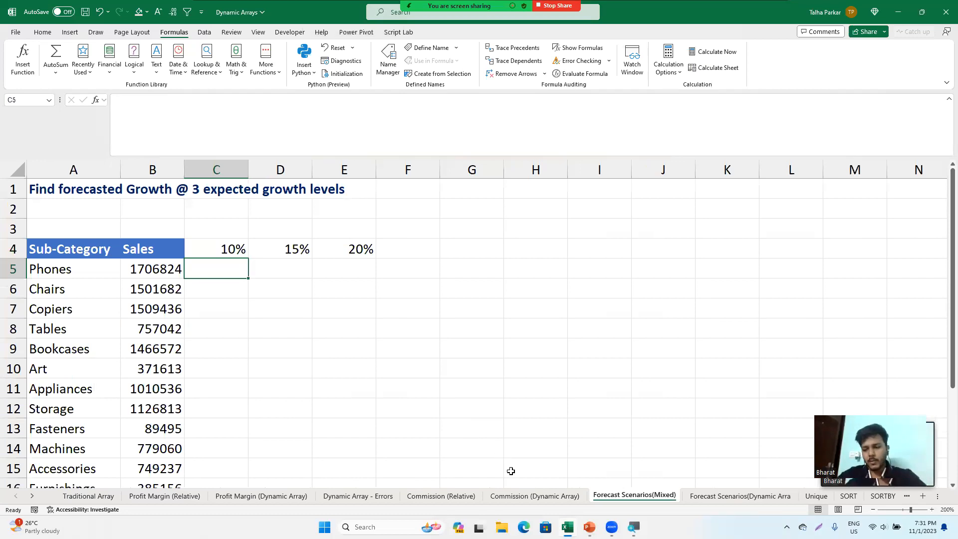
- On the Commission (Dynamic Array) sheet, inspect the F2 discount rate and the spilled discount formula down to C12
{"action": "left_click", "coordinate": [519, 498]}
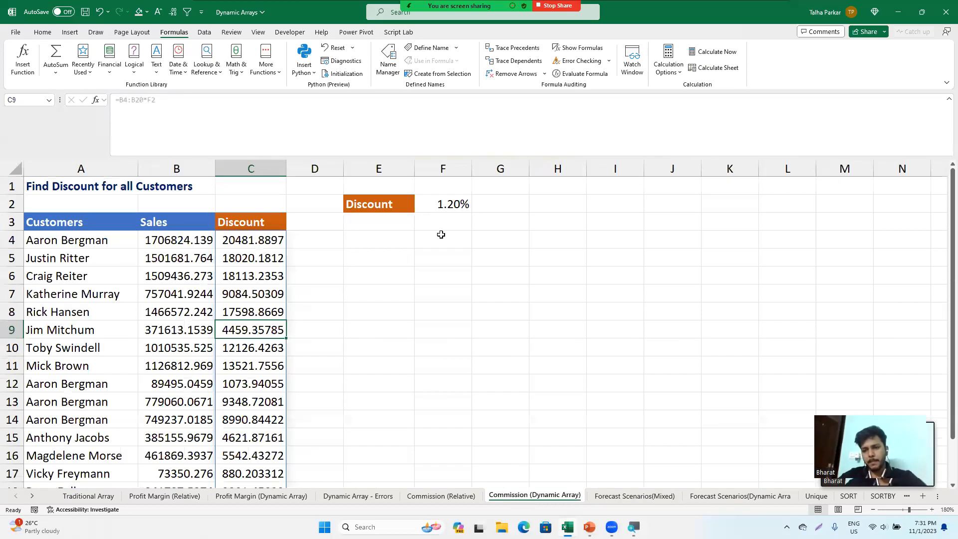
{"action": "left_click", "coordinate": [451, 205]}
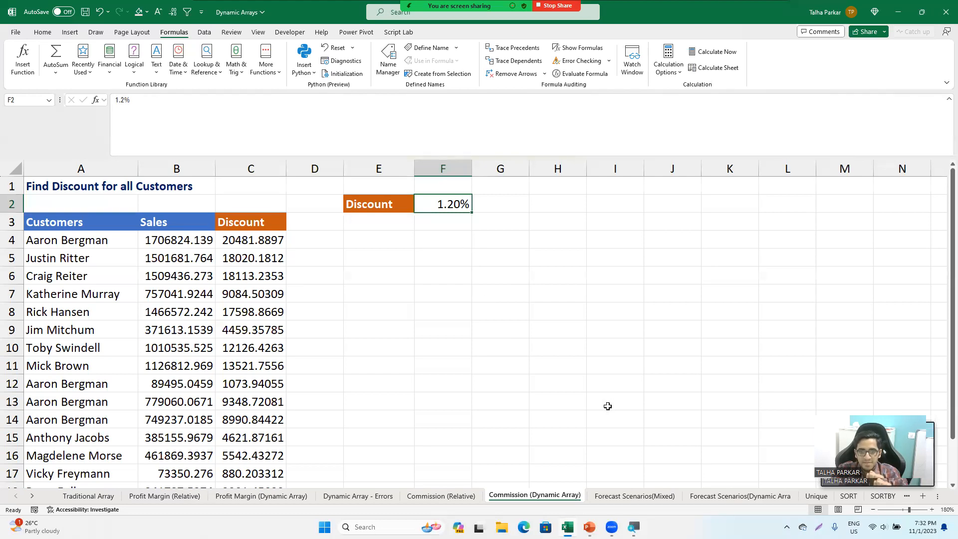
{"action": "key", "text": "Down"}
{"action": "key", "text": "Down"}
{"action": "key", "text": "Down"}
{"action": "key", "text": "Left"}
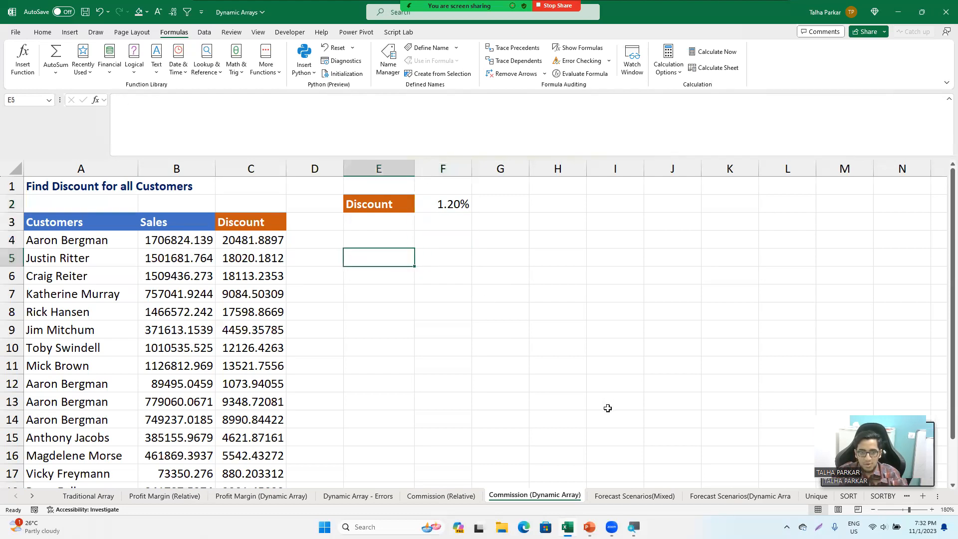
{"action": "key", "text": "Left"}
{"action": "key", "text": "Left"}
{"action": "key", "text": "Down"}
{"action": "key", "text": "Down"}
{"action": "key", "text": "Down"}
{"action": "key", "text": "Down"}
{"action": "key", "text": "Down"}
{"action": "key", "text": "Down"}
{"action": "key", "text": "Down"}
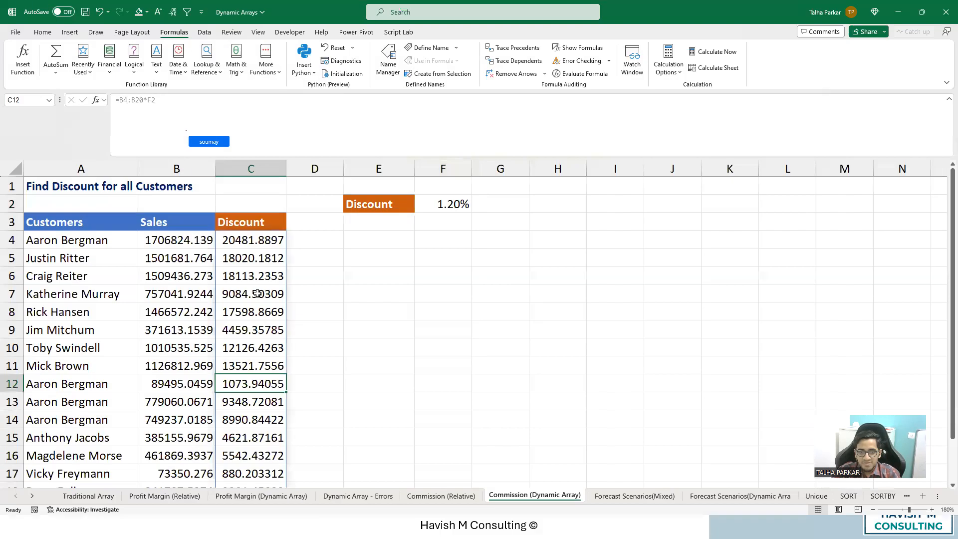
- On the Commission (Relative) sheet, make the F2 reference in C4 relative so the formula reads =B4*F2
{"action": "left_click", "coordinate": [455, 496]}
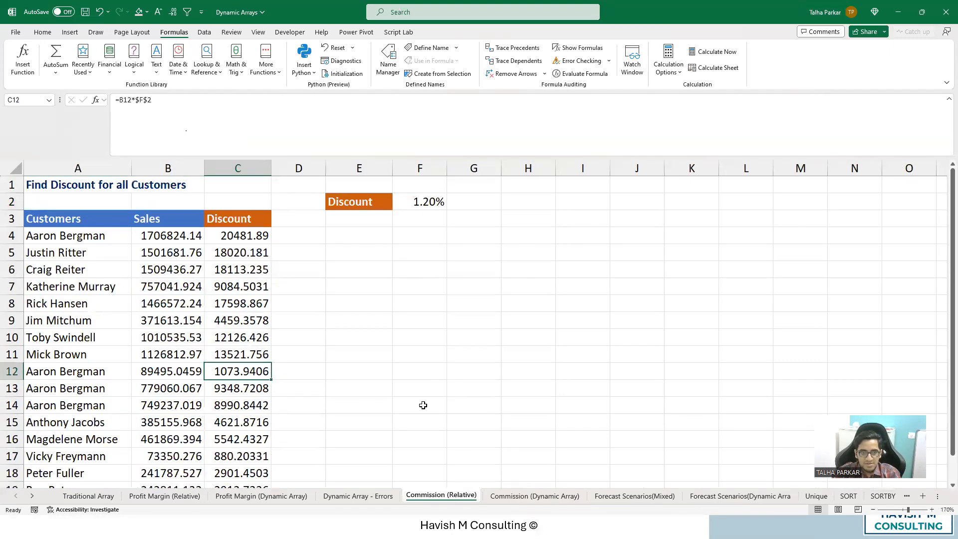
{"action": "left_click", "coordinate": [232, 238]}
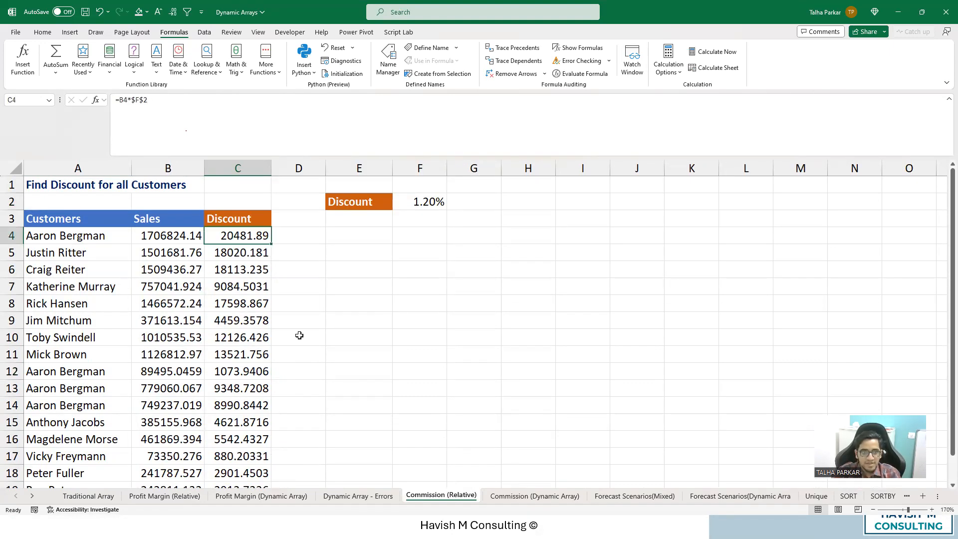
{"action": "left_click", "coordinate": [171, 98]}
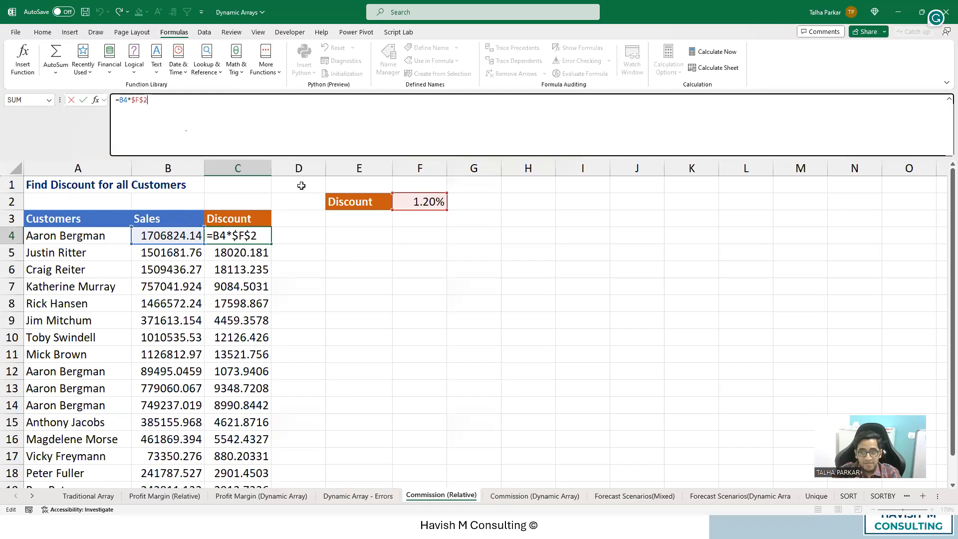
{"action": "key", "text": "F4"}
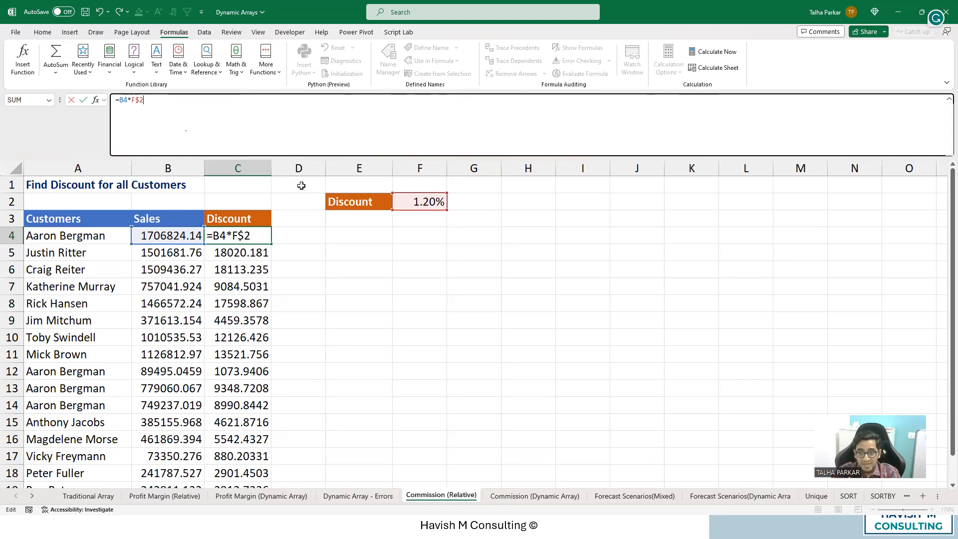
{"action": "key", "text": "F4"}
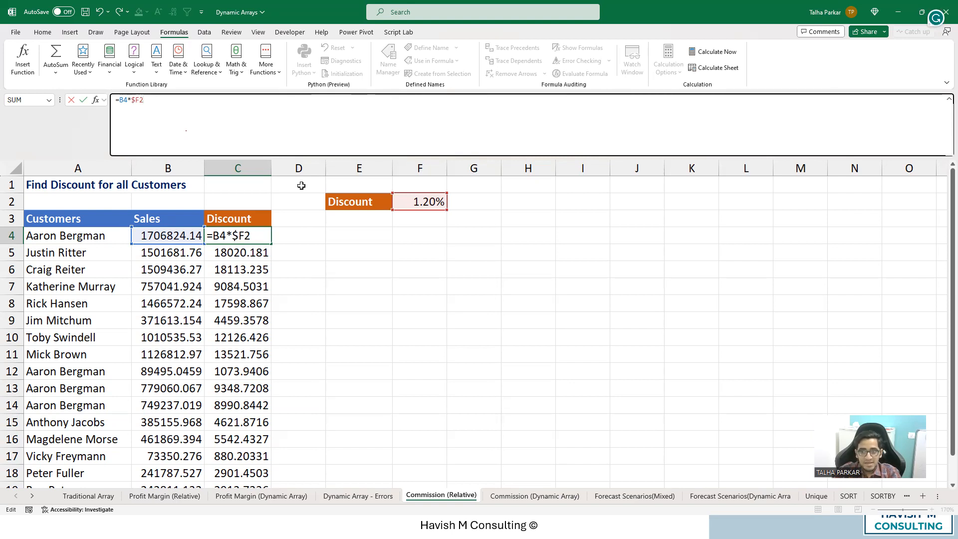
{"action": "key", "text": "F4"}
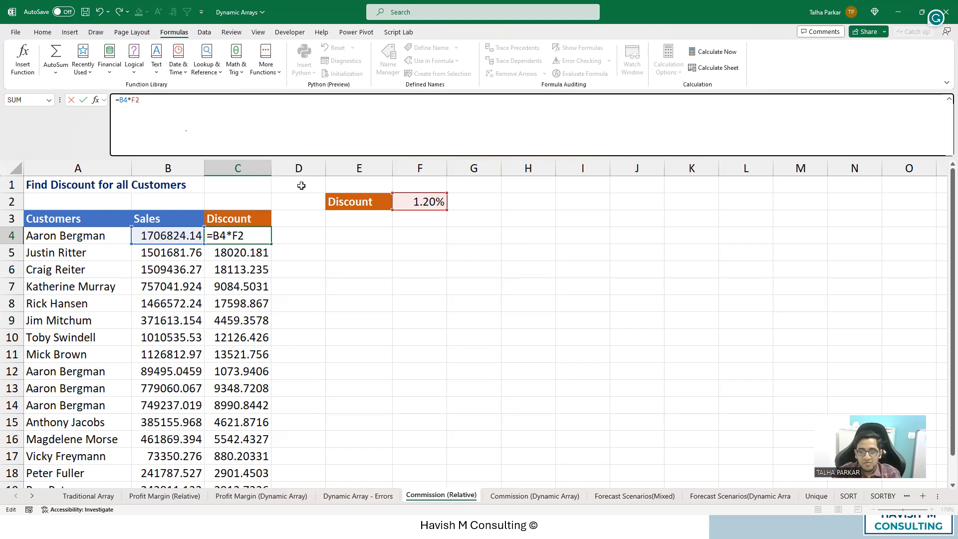
{"action": "key", "text": "Return"}
{"action": "key", "text": "Up"}
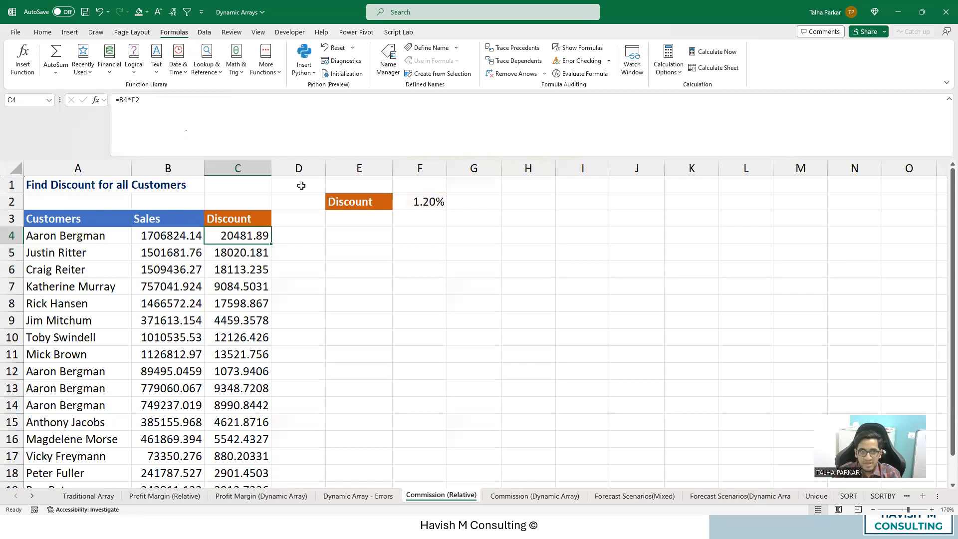
- Fill the C4 formula down the Discount column, inspect the references in C12, and undo the fill
{"action": "key", "text": "ctrl+shift+Down"}
{"action": "key", "text": "ctrl+d"}
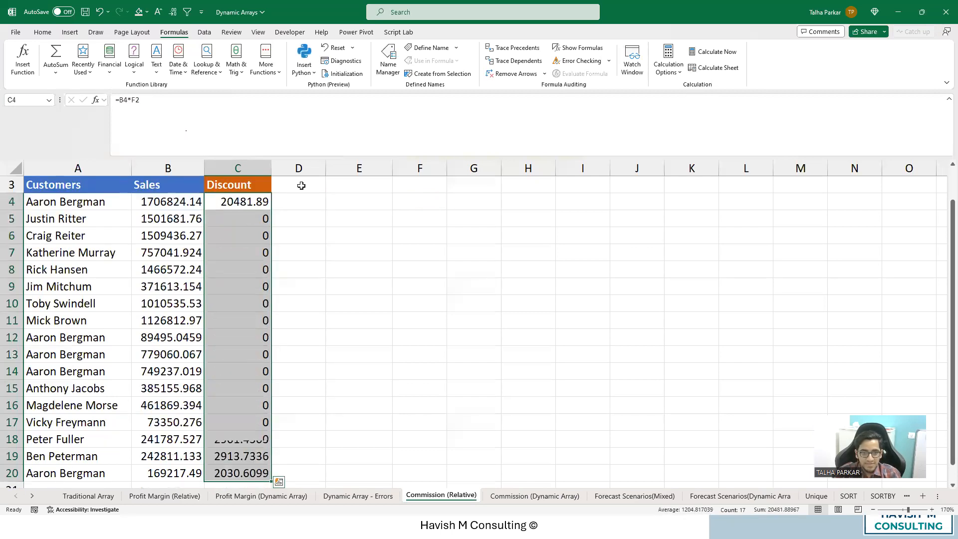
{"action": "key", "text": "Down"}
{"action": "key", "text": "Down"}
{"action": "key", "text": "Down"}
{"action": "key", "text": "Down"}
{"action": "key", "text": "Down"}
{"action": "key", "text": "Down"}
{"action": "key", "text": "Down"}
{"action": "key", "text": "Down"}
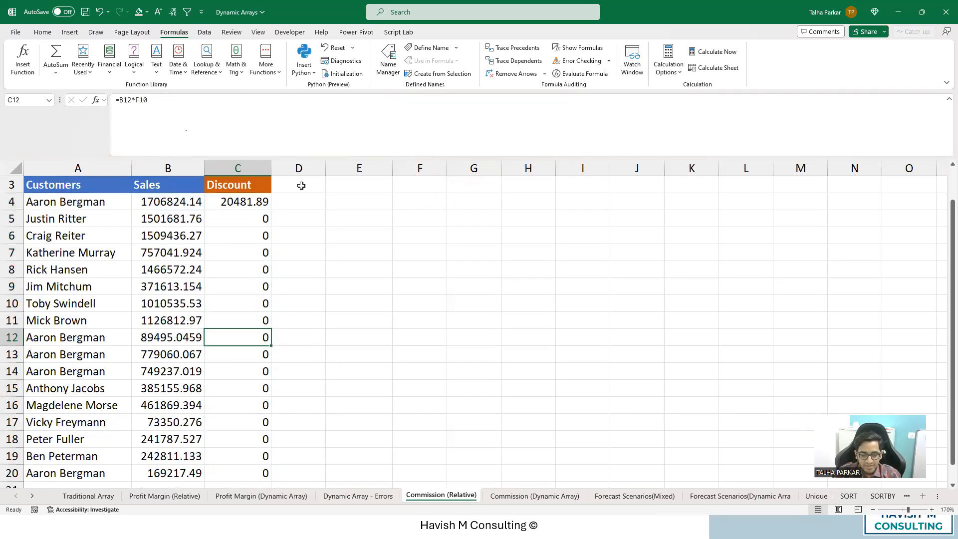
{"action": "key", "text": "F2"}
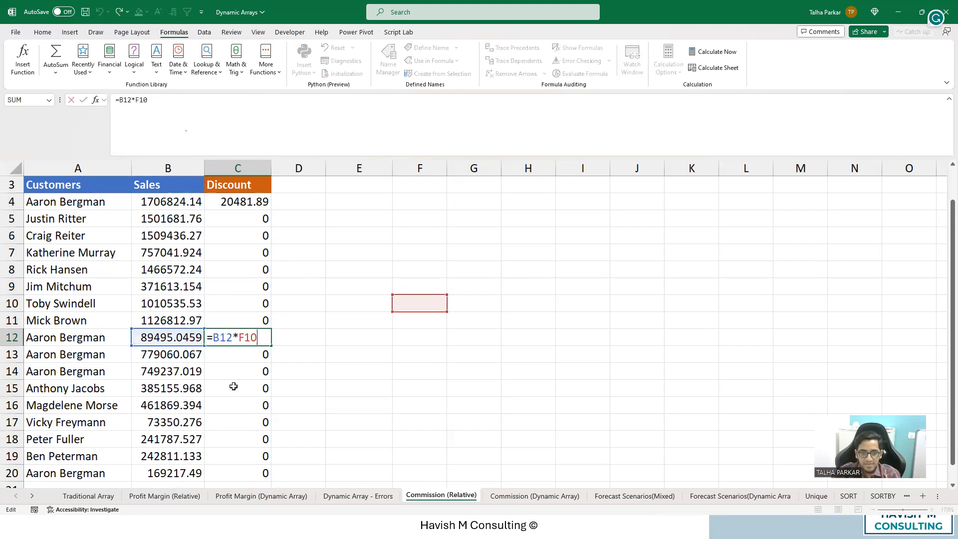
{"action": "scroll", "coordinate": [441, 338], "scroll_direction": "up", "scroll_amount": 1}
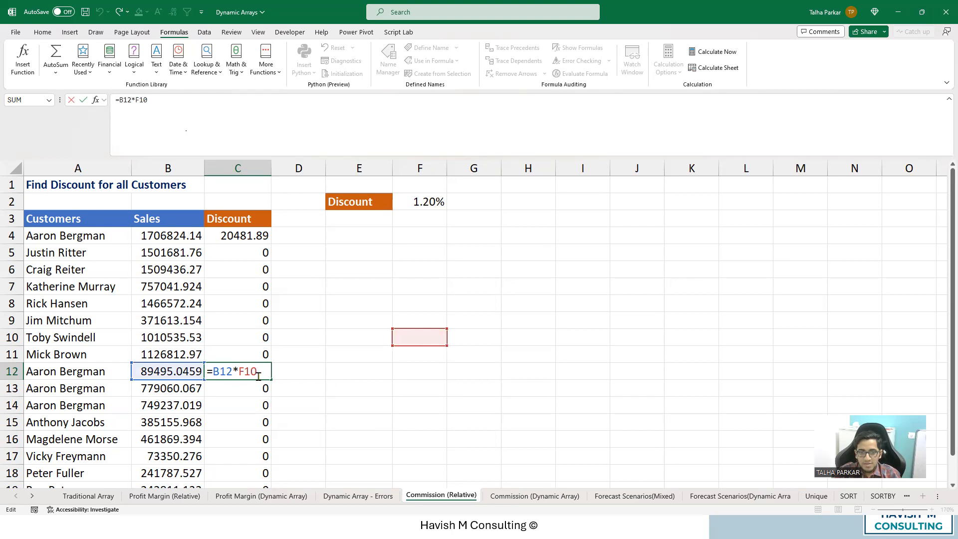
{"action": "key", "text": "Escape"}
{"action": "key", "text": "ctrl+z"}
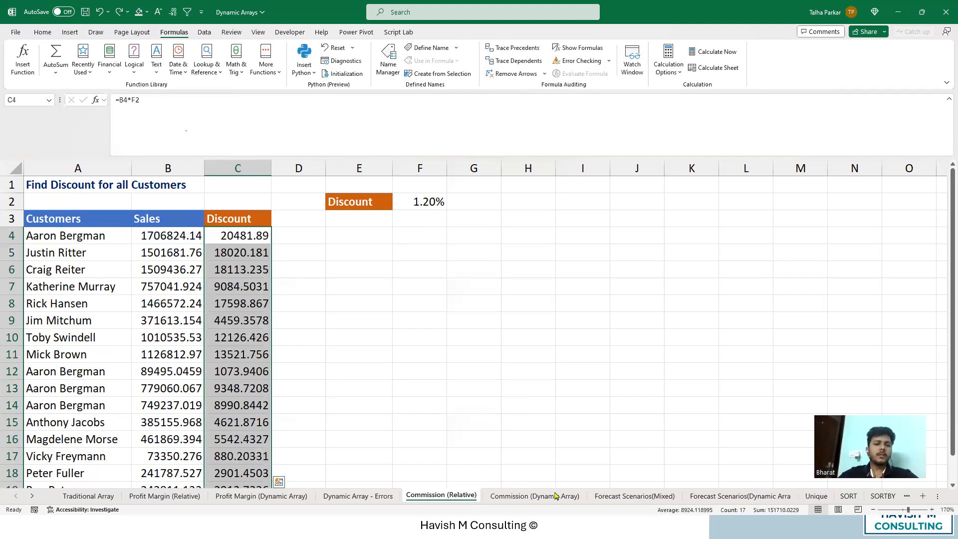
- On the Commission (Dynamic Array) sheet, review the sales range B4:B20, the F2 discount rate and the formula in C4
{"action": "left_click", "coordinate": [534, 495]}
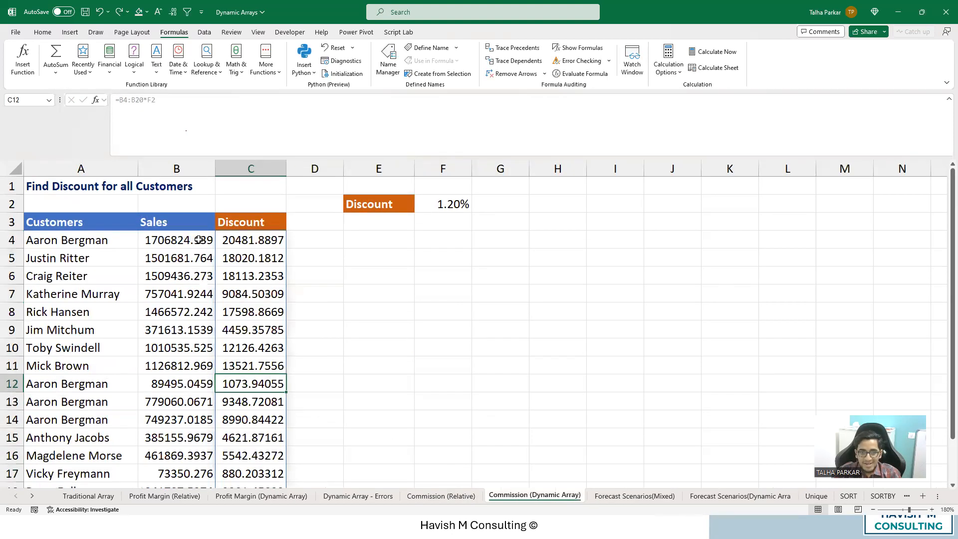
{"action": "left_click_drag", "start_coordinate": [207, 244], "coordinate": [200, 438]}
{"action": "scroll", "coordinate": [438, 219], "scroll_direction": "up", "scroll_amount": 1}
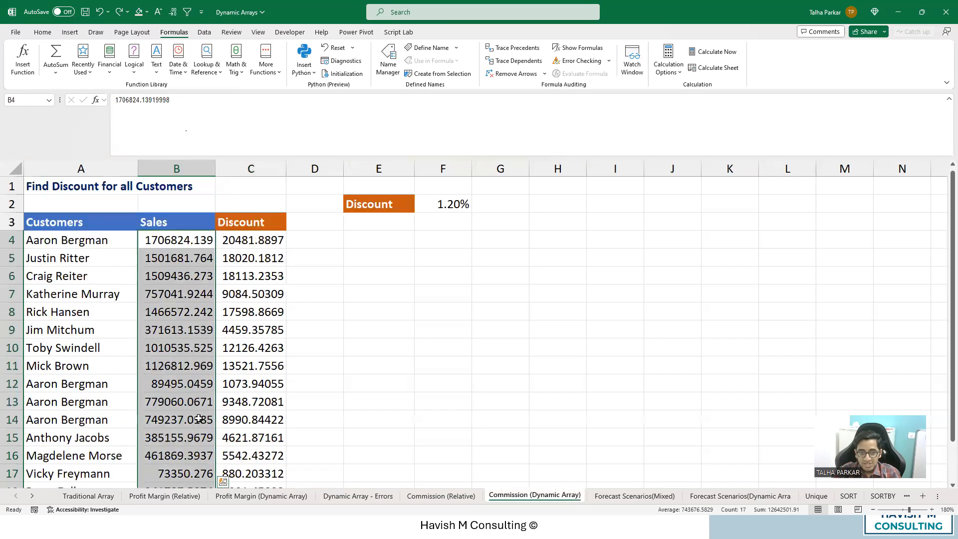
{"action": "left_click", "coordinate": [440, 206]}
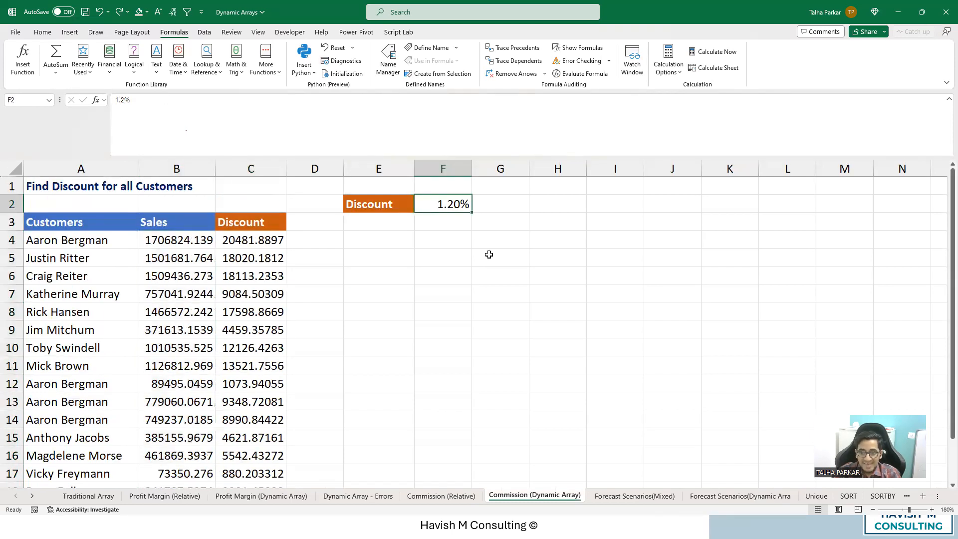
{"action": "key", "text": "Down"}
{"action": "key", "text": "Down"}
{"action": "key", "text": "Left"}
{"action": "key", "text": "Left"}
{"action": "key", "text": "Left"}
{"action": "key", "text": "Right"}
{"action": "key", "text": "Right"}
{"action": "key", "text": "Right"}
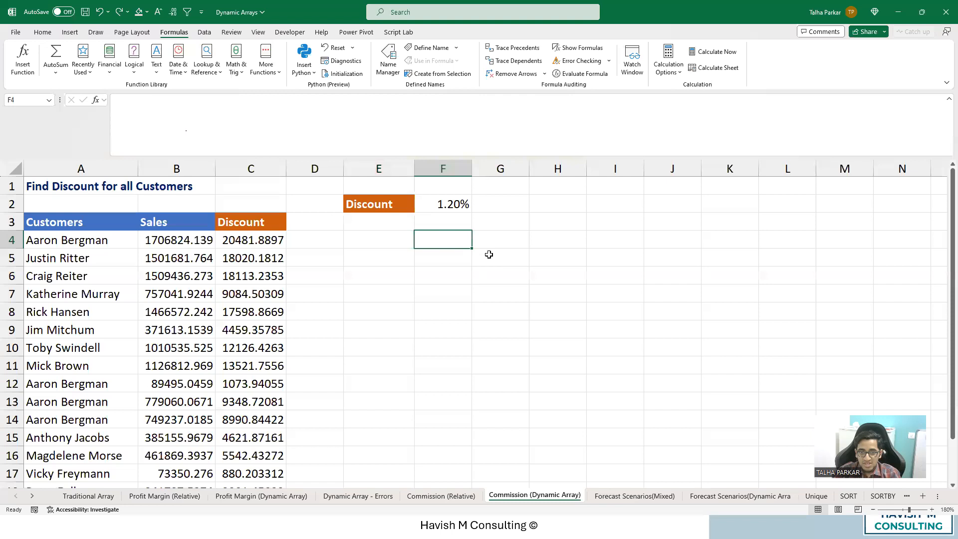
{"action": "key", "text": "Up"}
{"action": "key", "text": "Up"}
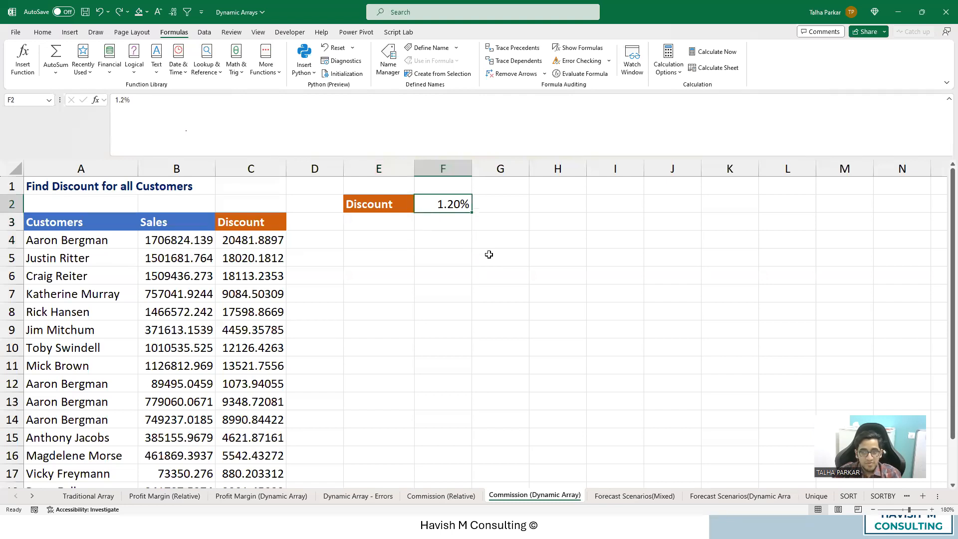
{"action": "key", "text": "Down"}
{"action": "key", "text": "Down"}
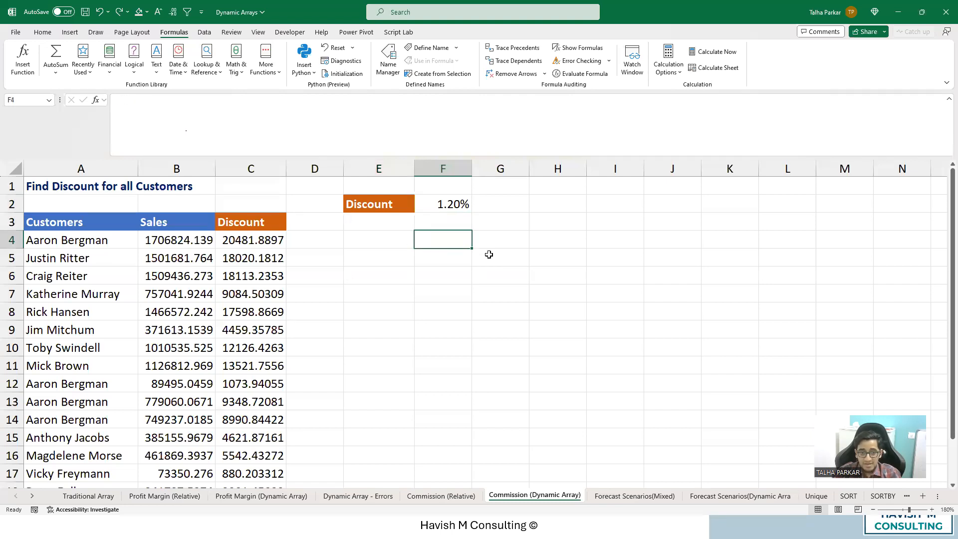
{"action": "key", "text": "Left"}
{"action": "key", "text": "Left"}
{"action": "key", "text": "Left"}
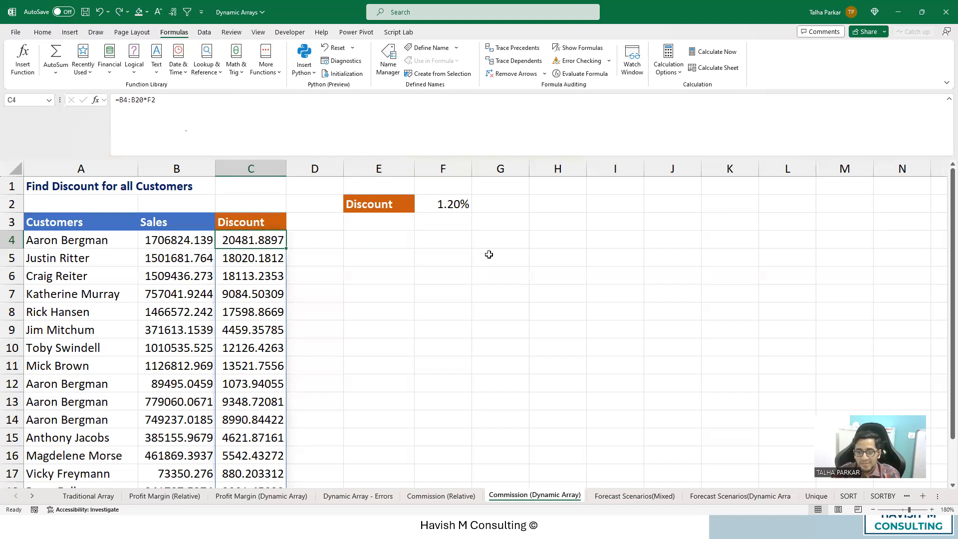
- Return to the Commission (Relative) sheet and examine the Discount formulas and the sales range B4:B20
{"action": "left_click", "coordinate": [441, 495]}
{"action": "left_click", "coordinate": [262, 271]}
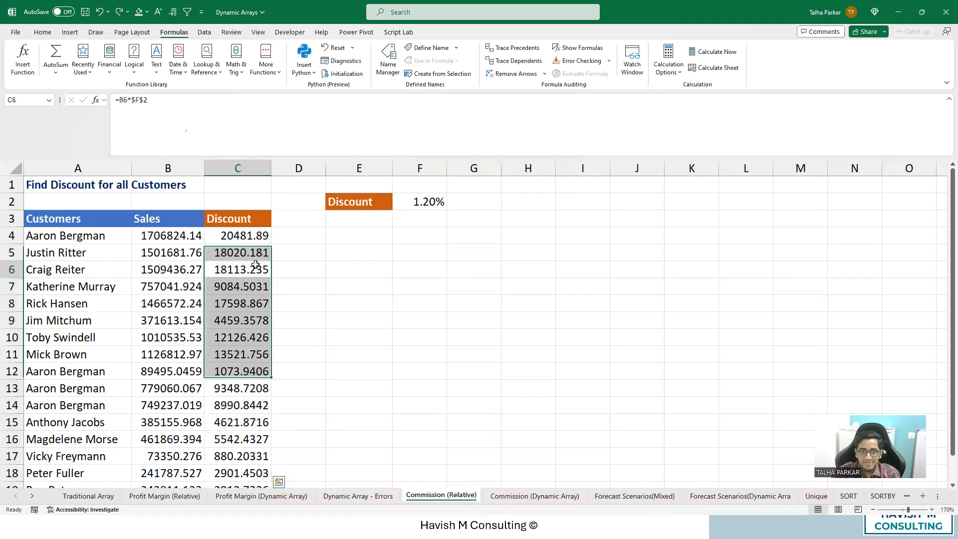
{"action": "scroll", "coordinate": [233, 281], "scroll_direction": "down", "scroll_amount": 4}
{"action": "scroll", "coordinate": [232, 281], "scroll_direction": "up", "scroll_amount": 4}
{"action": "left_click_drag", "start_coordinate": [237, 238], "coordinate": [248, 343]}
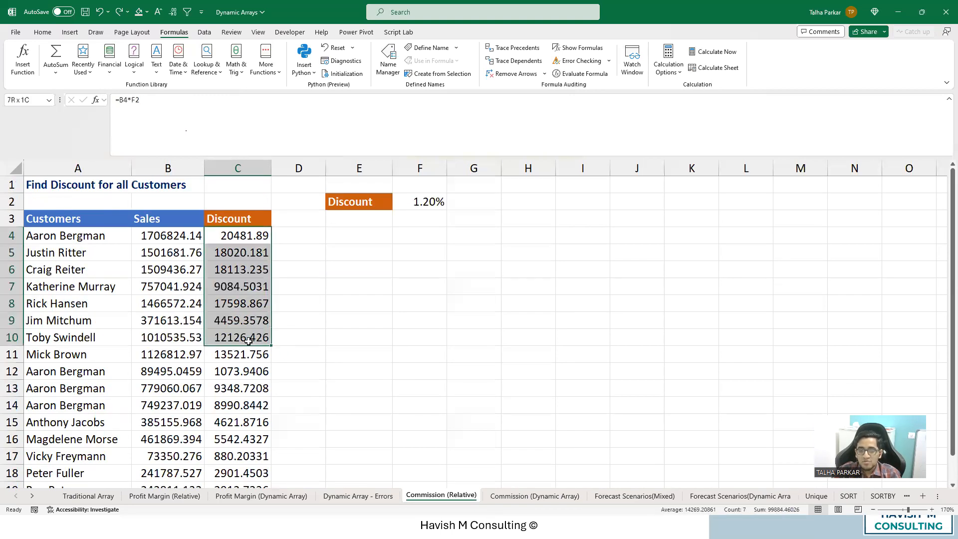
{"action": "left_click_drag", "start_coordinate": [184, 239], "coordinate": [185, 365]}
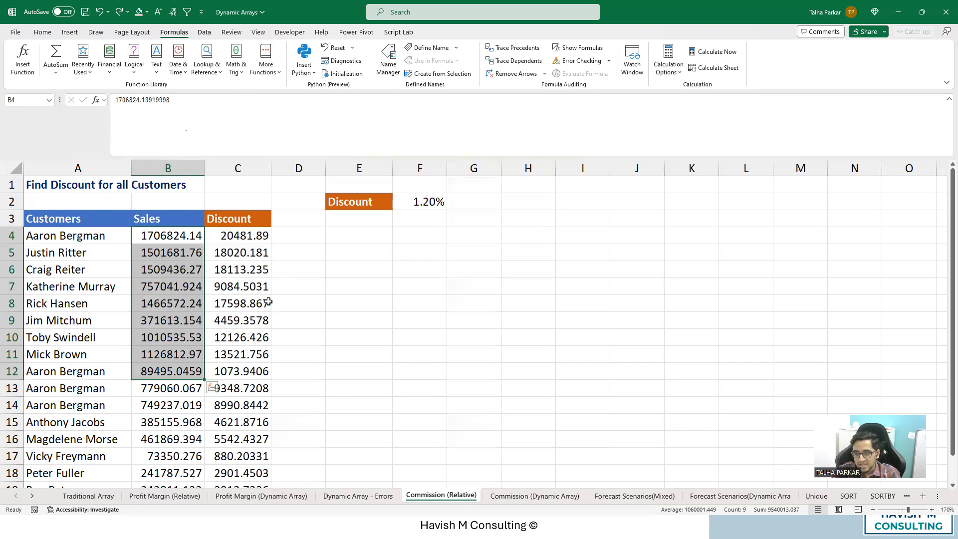
{"action": "left_click_drag", "start_coordinate": [165, 239], "coordinate": [170, 457]}
{"action": "scroll", "coordinate": [172, 452], "scroll_direction": "up", "scroll_amount": 1}
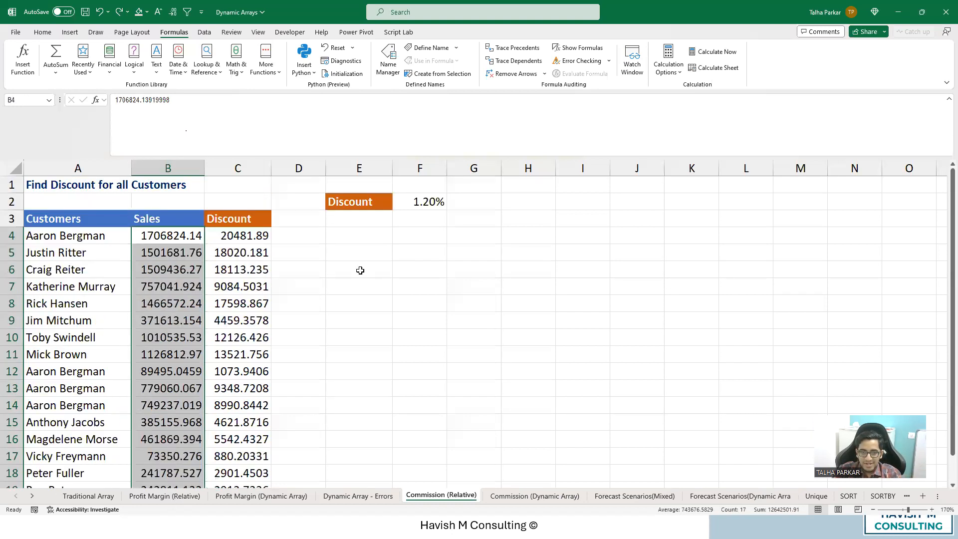
- Enter =B4:B20 in E4 as a legacy array formula, and delete it again
{"action": "left_click", "coordinate": [306, 242]}
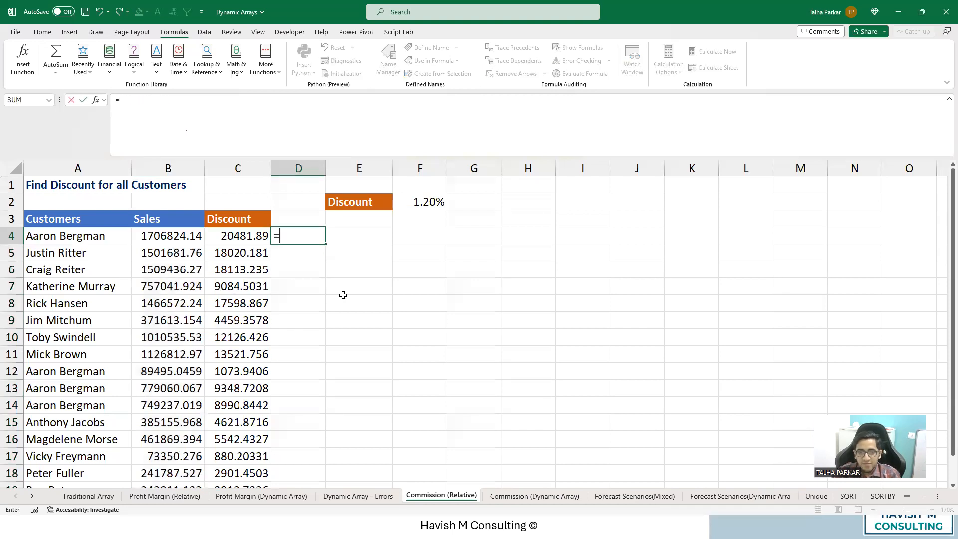
{"action": "key", "text": "Tab"}
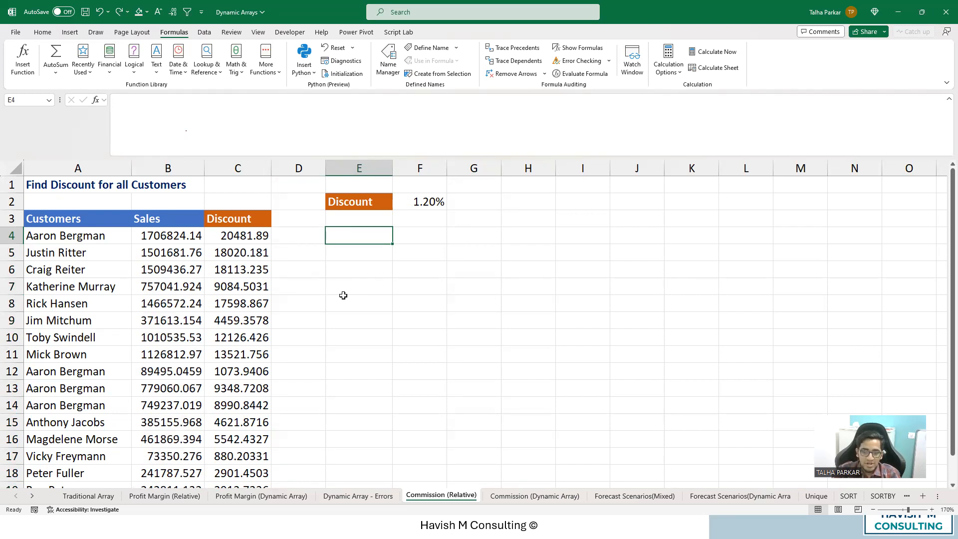
{"action": "type", "text": "="}
{"action": "key", "text": "Left"}
{"action": "key", "text": "Left"}
{"action": "key", "text": "Left"}
{"action": "key", "text": "ctrl+shift+Down"}
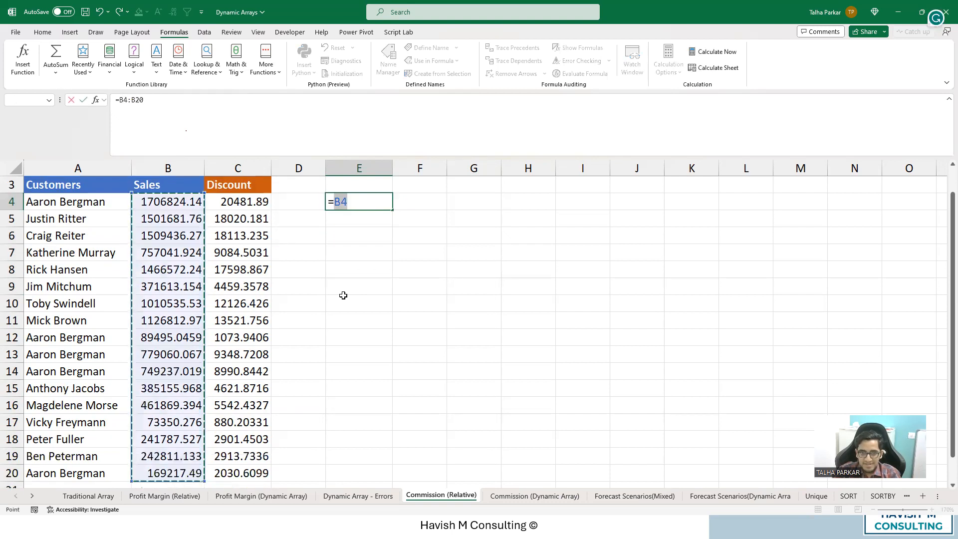
{"action": "key", "text": "ctrl+shift+Return"}
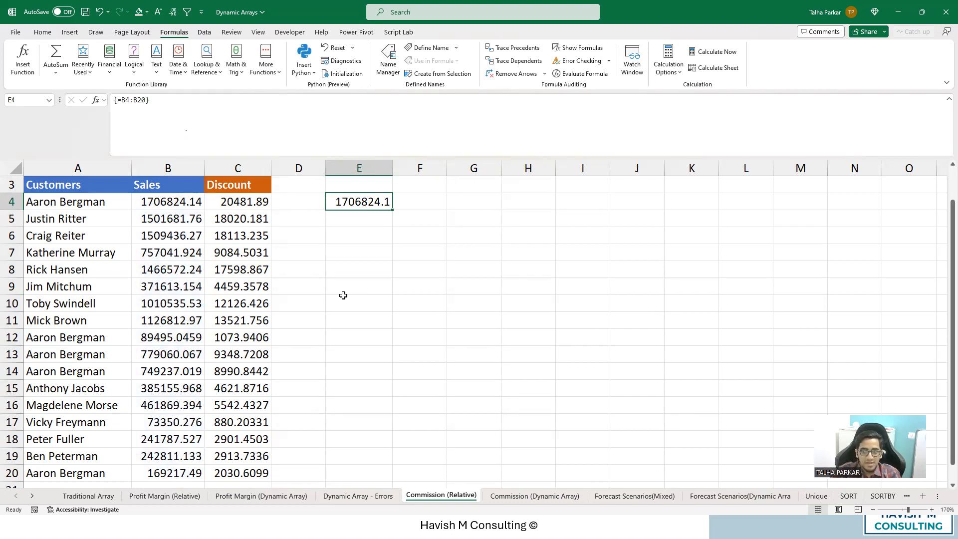
{"action": "key", "text": "Delete"}
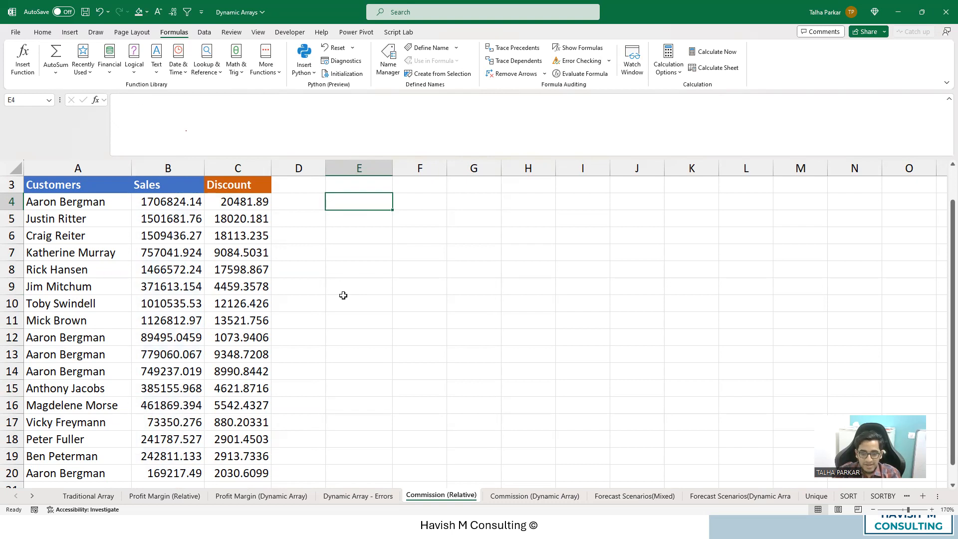
- Enter =B4:B20 as a legacy array formula across E4:E12 and inspect the range it references
{"action": "key", "text": "shift+Down"}
{"action": "key", "text": "shift+Down"}
{"action": "key", "text": "shift+Down"}
{"action": "key", "text": "shift+Down"}
{"action": "key", "text": "shift+Down"}
{"action": "key", "text": "shift+Down"}
{"action": "key", "text": "shift+Down"}
{"action": "key", "text": "shift+Down"}
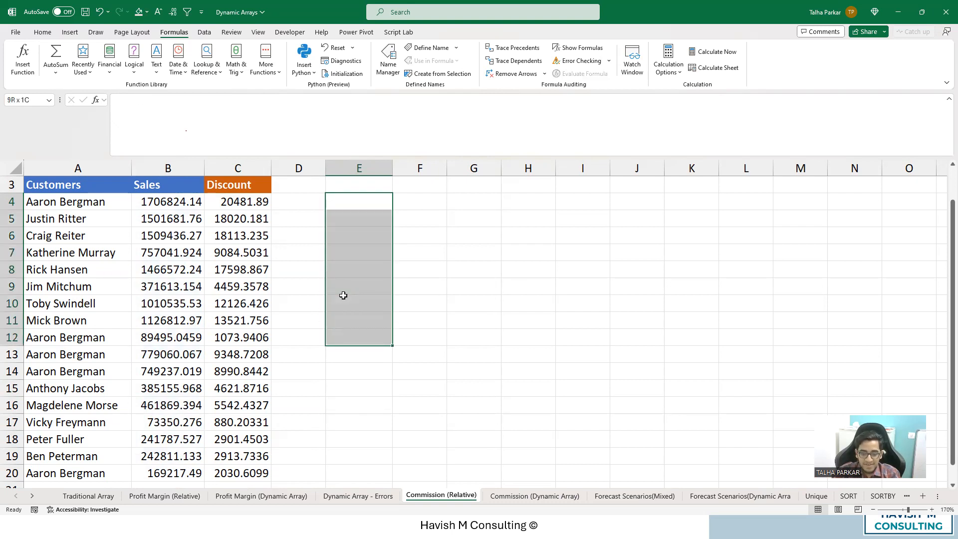
{"action": "type", "text": "="}
{"action": "key", "text": "Left"}
{"action": "key", "text": "Left"}
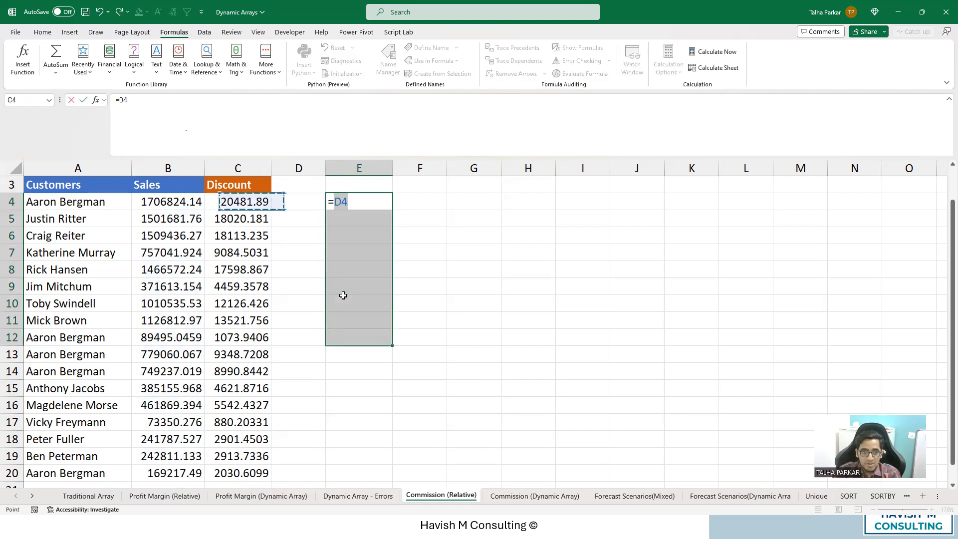
{"action": "key", "text": "Left"}
{"action": "key", "text": "ctrl+shift+Down"}
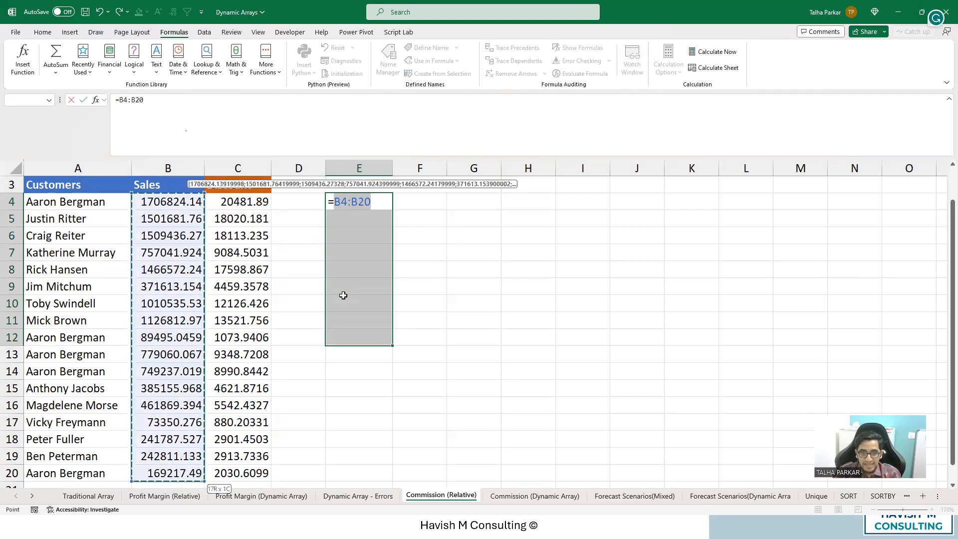
{"action": "key", "text": "ctrl+shift+Return"}
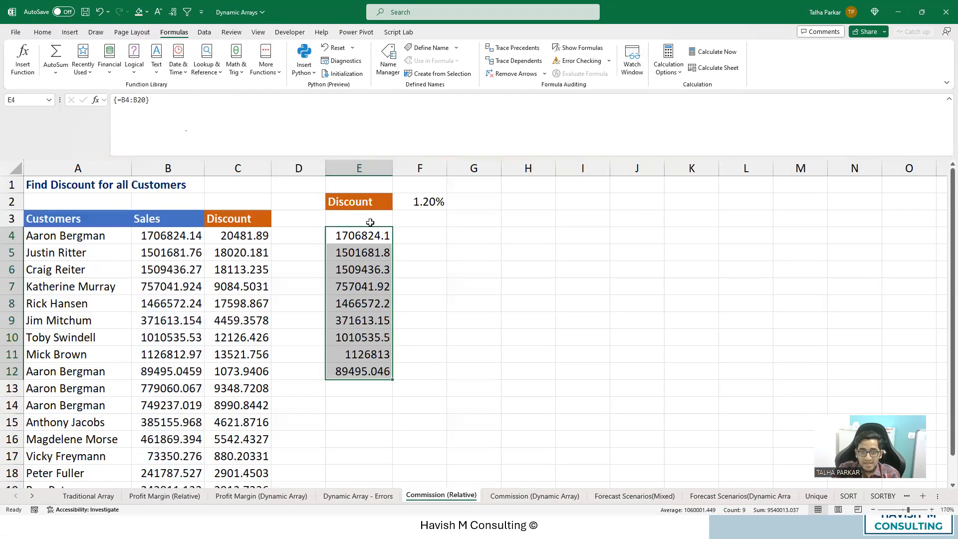
{"action": "left_click_drag", "start_coordinate": [354, 234], "coordinate": [358, 370]}
{"action": "left_click", "coordinate": [140, 97]}
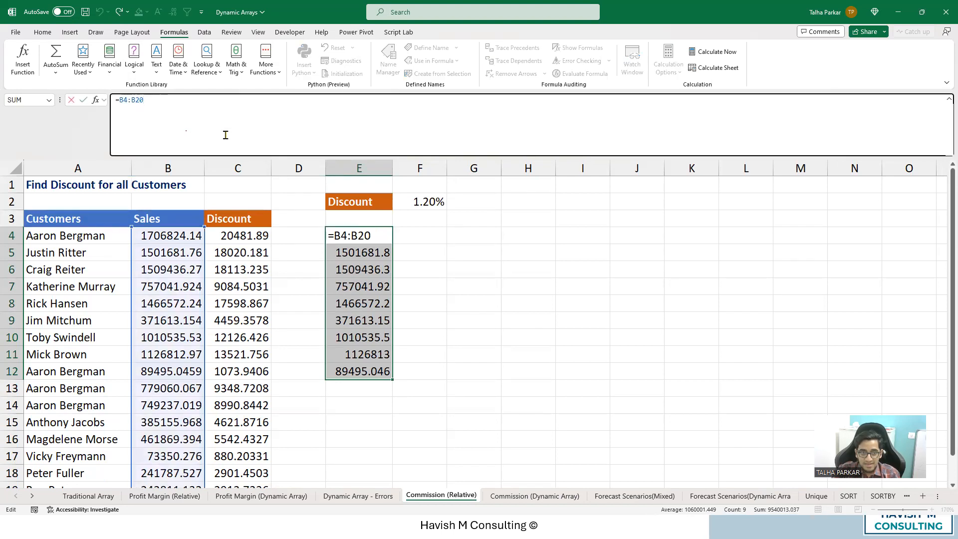
{"action": "key", "text": "Escape"}
- Begin a formula in F4 that references cell E4
{"action": "left_click", "coordinate": [420, 242]}
{"action": "type", "text": "="}
{"action": "key", "text": "Left"}
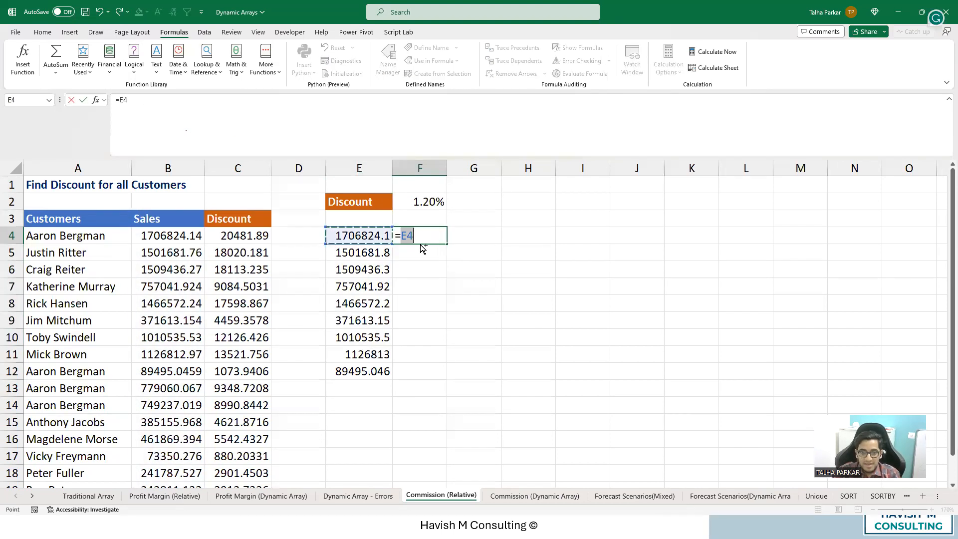
- Try to re-enter the B4:B20 Sales reference in cell E4 of the existing array
{"action": "key", "text": "ctrl+shift+Down"}
{"action": "key", "text": "Escape"}
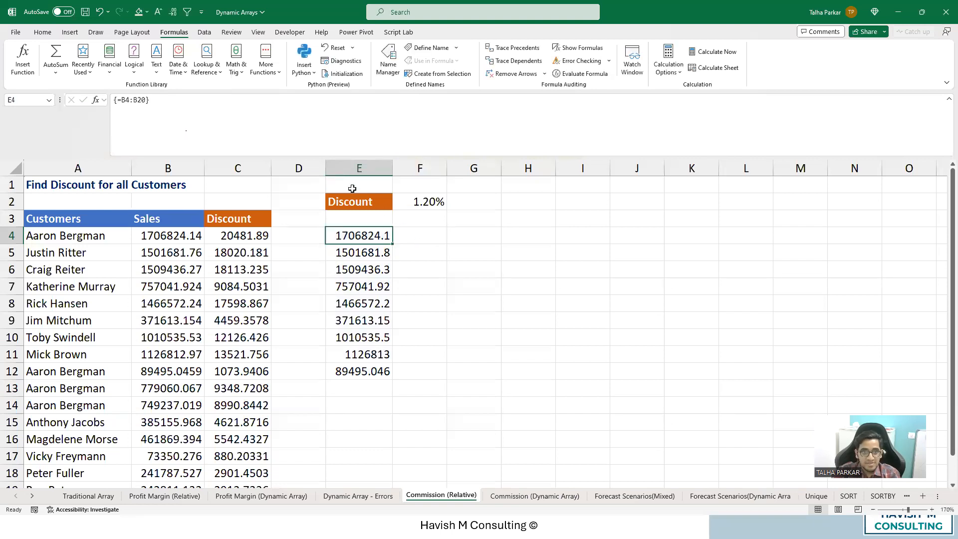
{"action": "type", "text": "="}
{"action": "key", "text": "Left"}
{"action": "key", "text": "Left"}
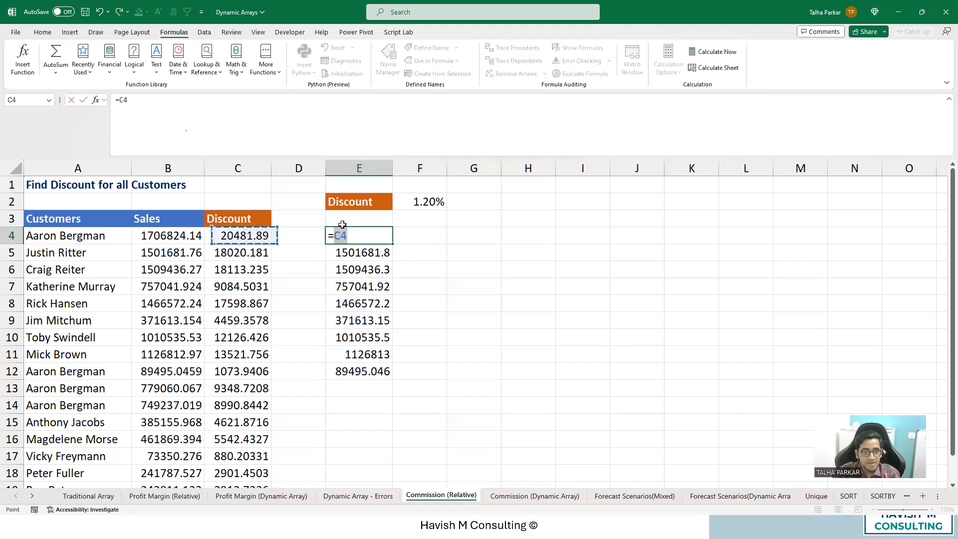
{"action": "key", "text": "Left"}
{"action": "key", "text": "ctrl+shift+Down"}
{"action": "key", "text": "Return"}
- Clear the whole existing array formula from cells E4:E12
{"action": "key", "text": "ctrl+shift+Down"}
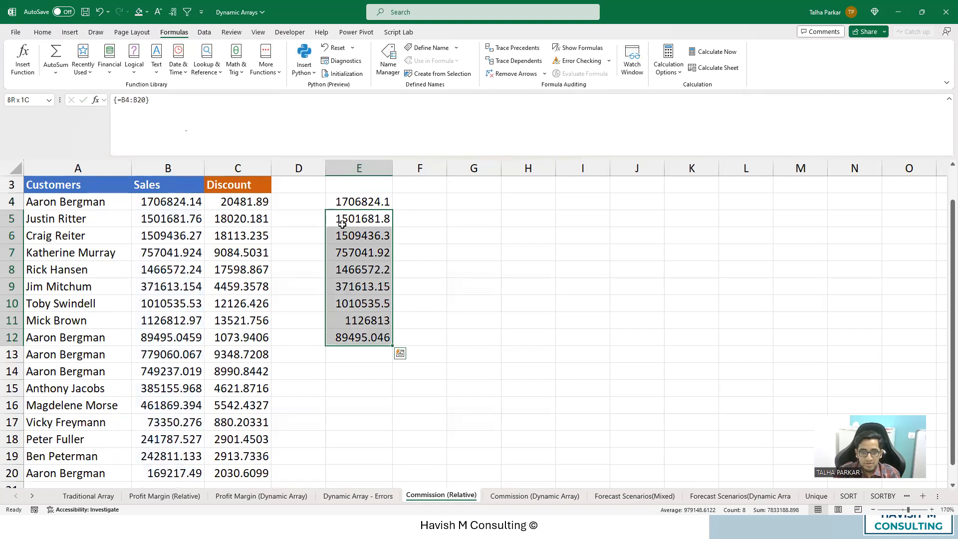
{"action": "key", "text": "Delete"}
{"action": "key", "text": "Return"}
{"action": "key", "text": "Up"}
{"action": "key", "text": "ctrl+shift+Down"}
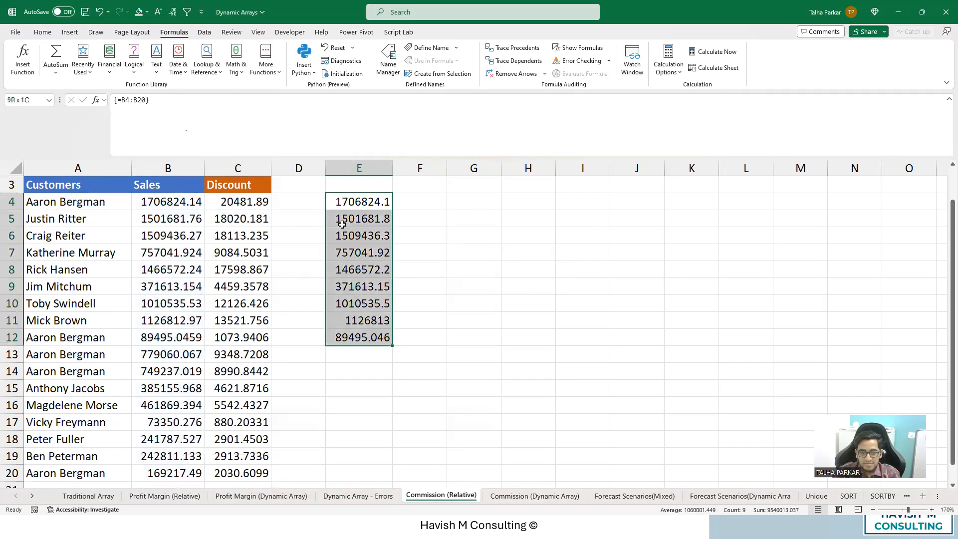
{"action": "key", "text": "Delete"}
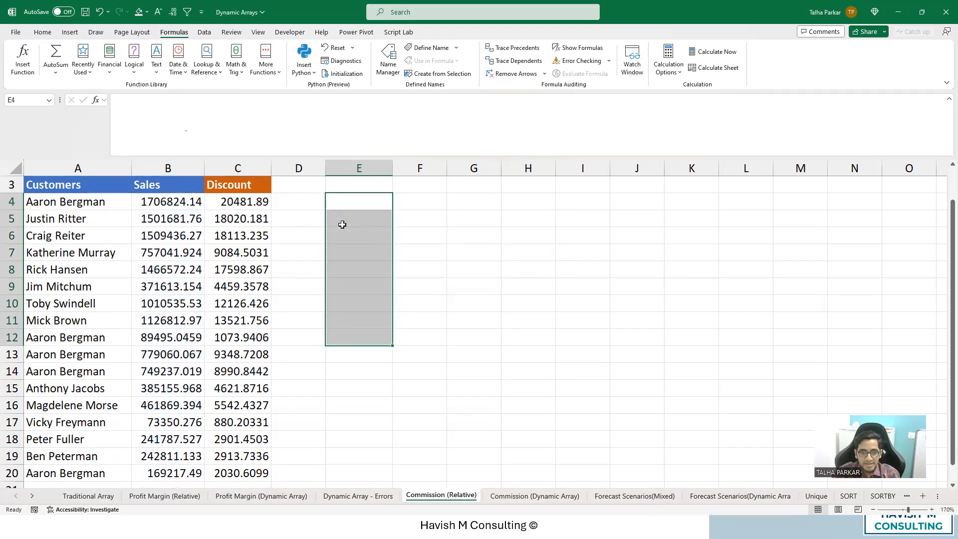
- Enter =B4:B20*F2 as a legacy array formula across cells E4:E20
{"action": "key", "text": "shift+Down"}
{"action": "key", "text": "shift+Down"}
{"action": "key", "text": "shift+Down"}
{"action": "key", "text": "shift+Down"}
{"action": "key", "text": "shift+Down"}
{"action": "key", "text": "shift+Down"}
{"action": "key", "text": "shift+Down"}
{"action": "key", "text": "shift+Down"}
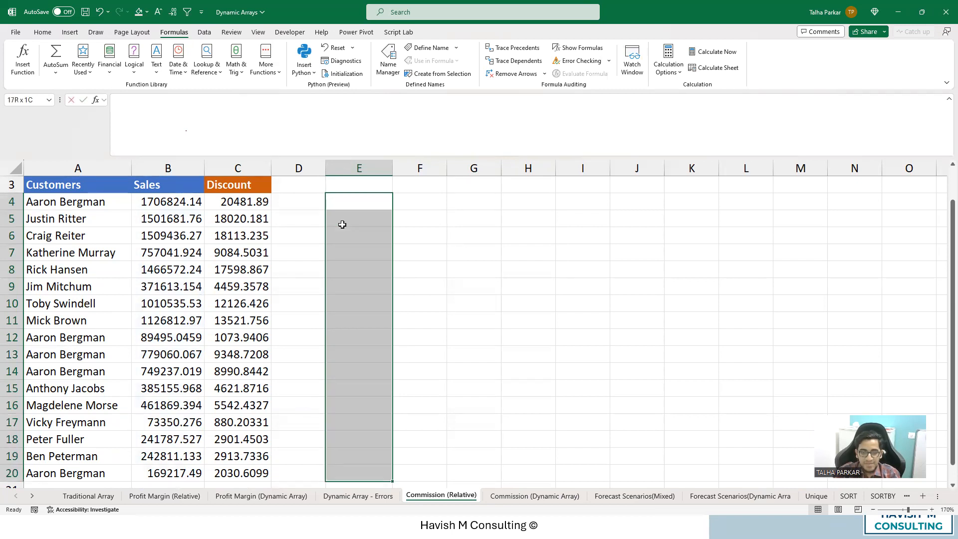
{"action": "type", "text": "="}
{"action": "key", "text": "Left"}
{"action": "key", "text": "Left"}
{"action": "key", "text": "Left"}
{"action": "key", "text": "ctrl+shift+Down"}
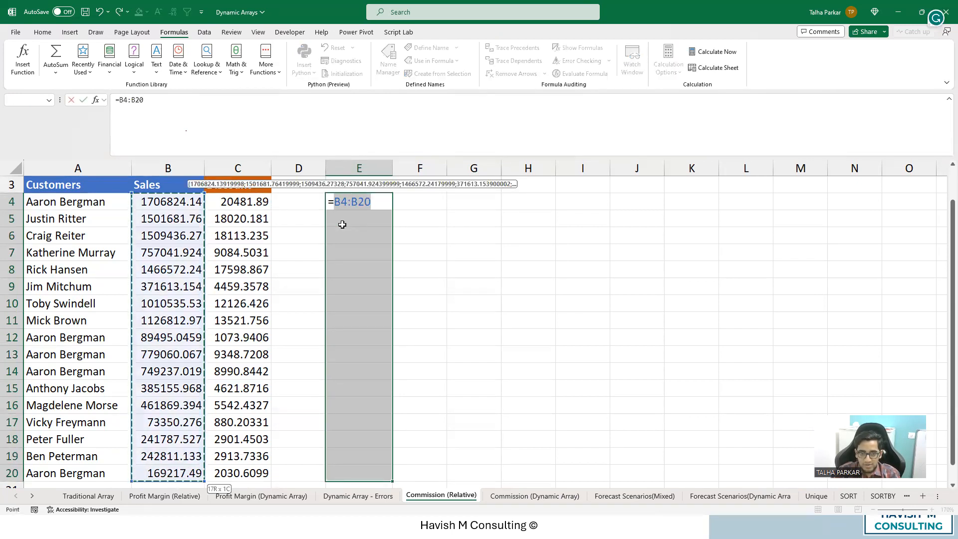
{"action": "type", "text": "*"}
{"action": "key", "text": "Up"}
{"action": "key", "text": "Up"}
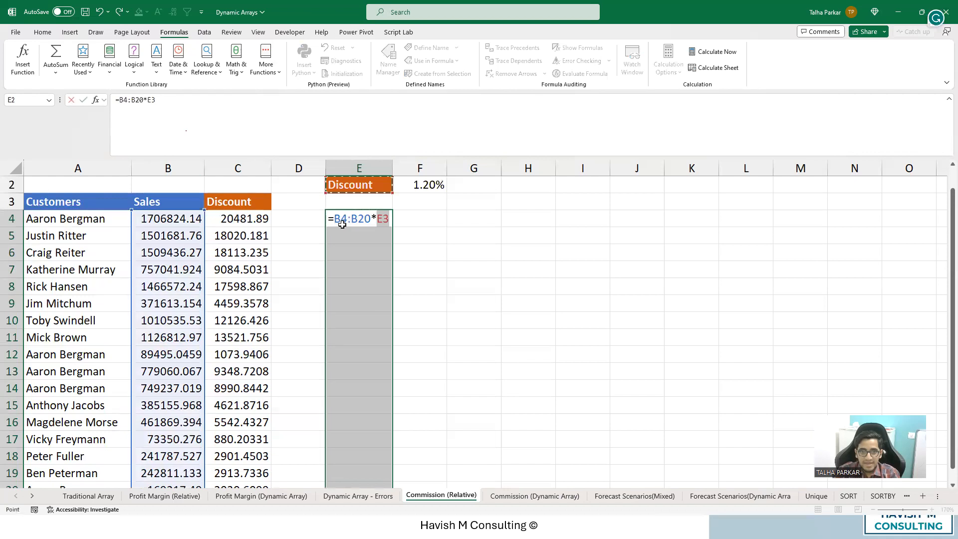
{"action": "key", "text": "Right"}
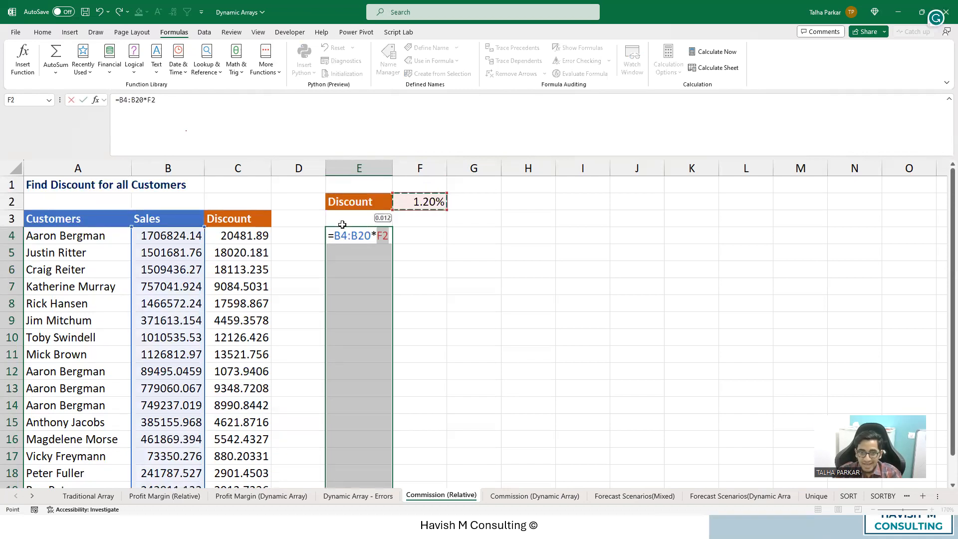
{"action": "key", "text": "ctrl+shift+Return"}
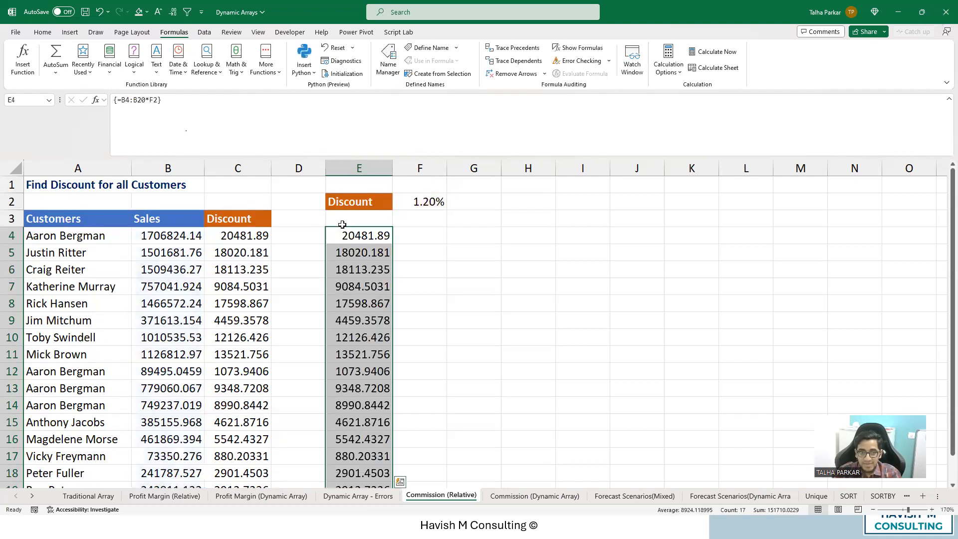
- Examine the formula held in the individual cells of the new array in column E
{"action": "key", "text": "Down"}
{"action": "key", "text": "Down"}
{"action": "key", "text": "Down"}
{"action": "key", "text": "Down"}
{"action": "key", "text": "Down"}
{"action": "key", "text": "Down"}
{"action": "key", "text": "Up"}
{"action": "key", "text": "Up"}
{"action": "key", "text": "Up"}
{"action": "key", "text": "Up"}
{"action": "key", "text": "Up"}
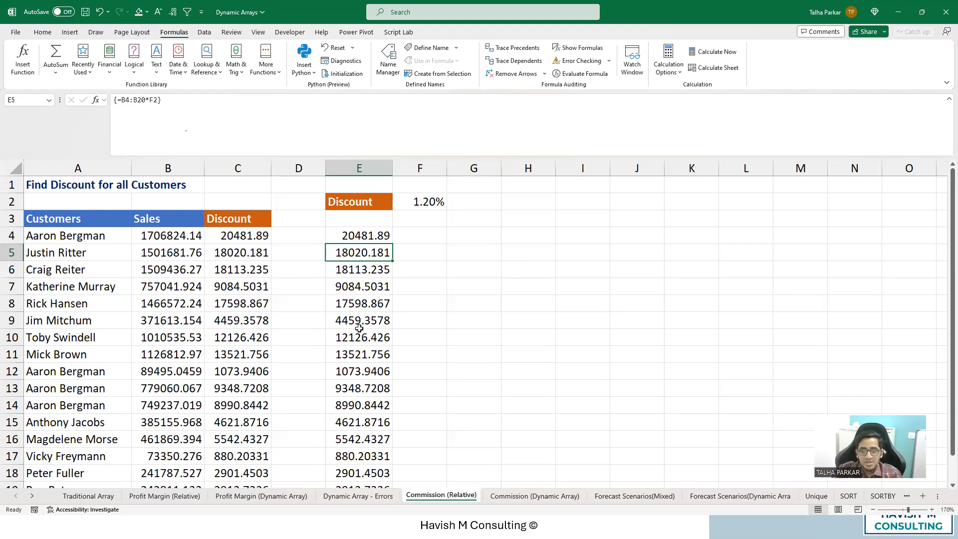
- Review the formula across E4:E20 in edit mode and recommit it as an array formula
{"action": "left_click_drag", "start_coordinate": [377, 237], "coordinate": [364, 456]}
{"action": "scroll", "coordinate": [355, 388], "scroll_direction": "up", "scroll_amount": 1}
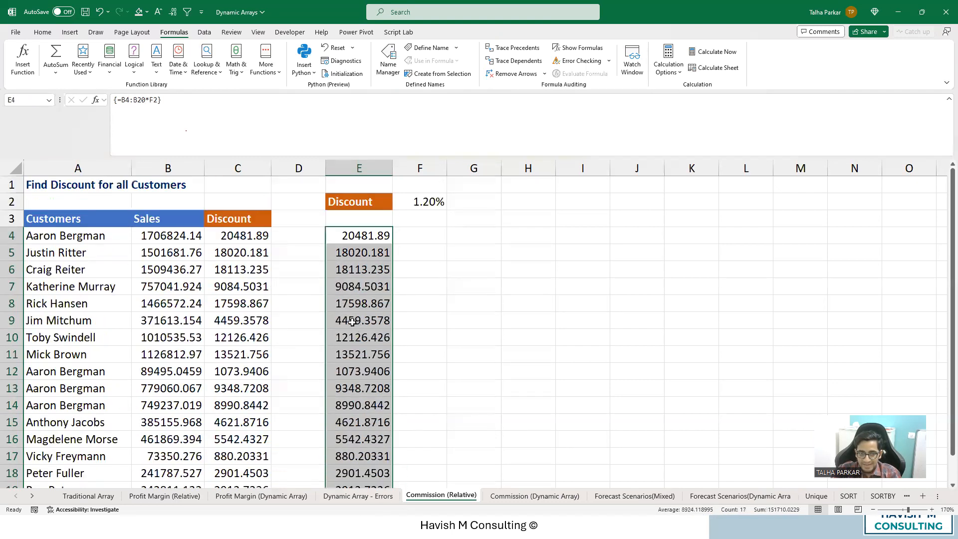
{"action": "key", "text": "F2"}
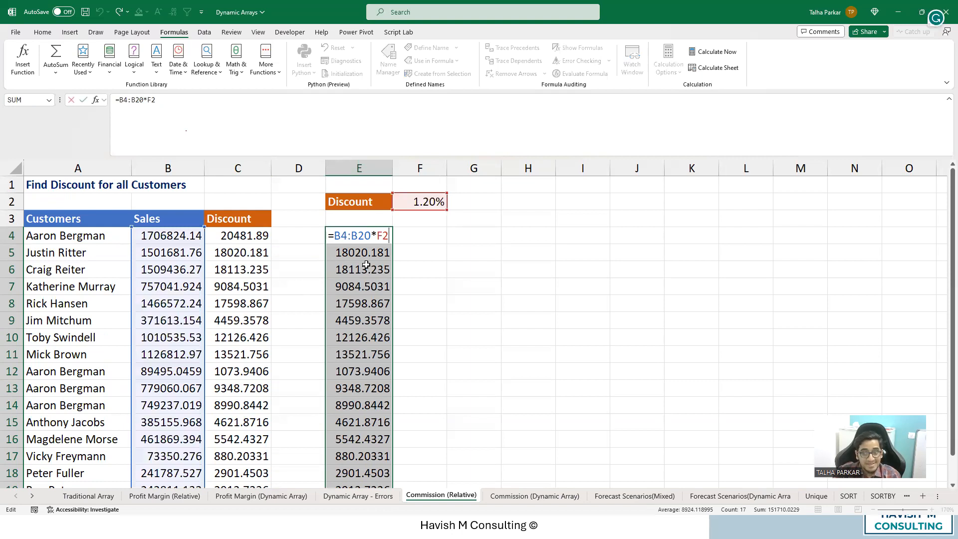
{"action": "key", "text": "ctrl+shift+Return"}
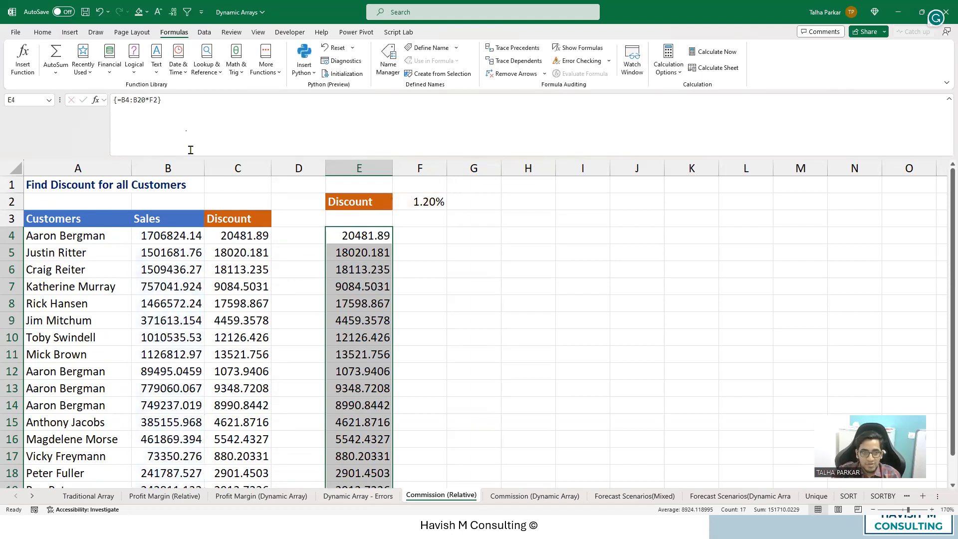
{"action": "type", "text": "="}
{"action": "key", "text": "Escape"}
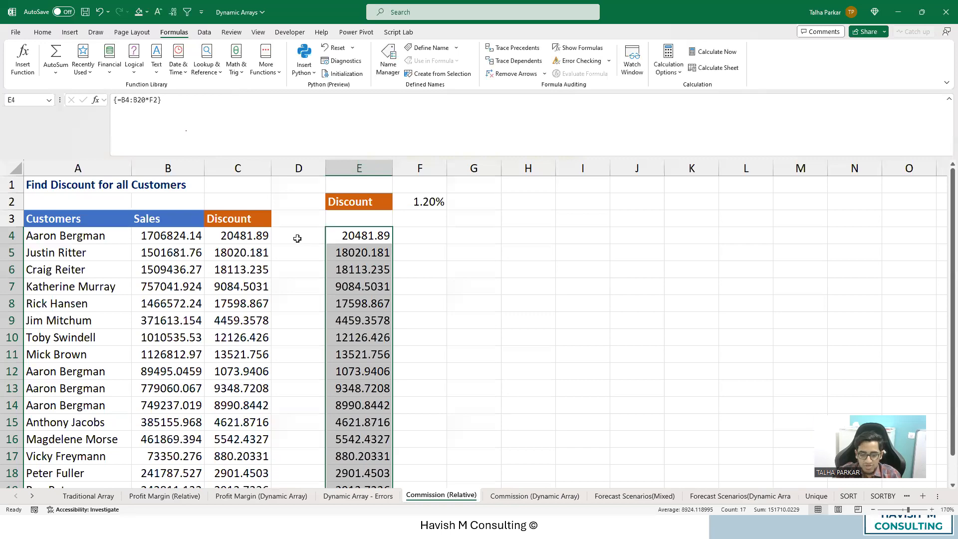
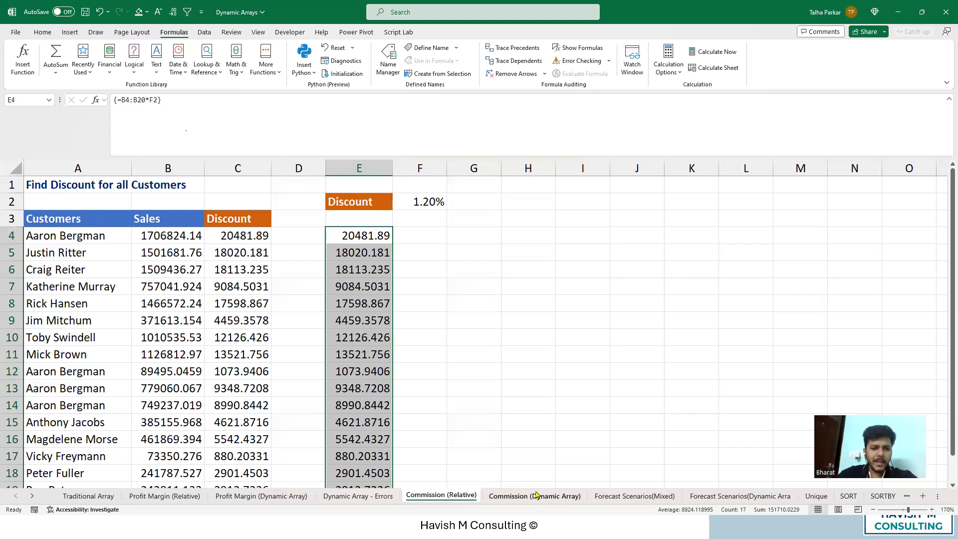
- Try to delete cell E9 on its own from the array in column E
{"action": "scroll", "coordinate": [426, 344], "scroll_direction": "down", "scroll_amount": 1}
{"action": "scroll", "coordinate": [430, 347], "scroll_direction": "up", "scroll_amount": 1}
{"action": "scroll", "coordinate": [446, 308], "scroll_direction": "down", "scroll_amount": 1}
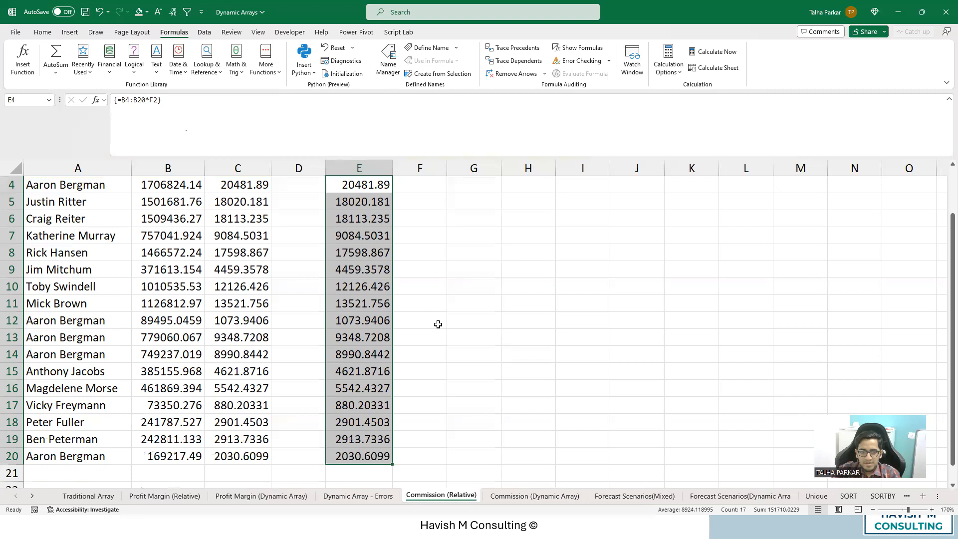
{"action": "left_click", "coordinate": [365, 275]}
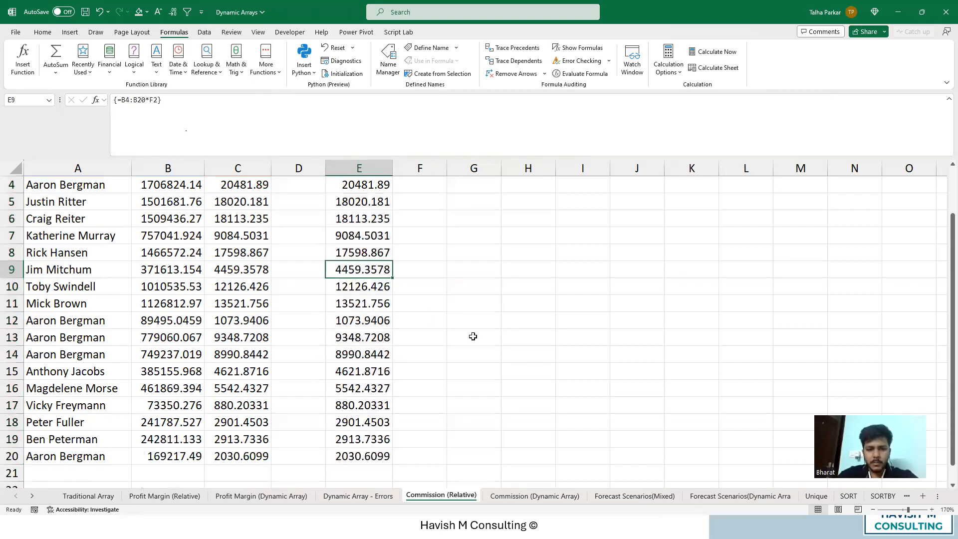
{"action": "key", "text": "Delete"}
{"action": "key", "text": "Return"}
- Step through the array cells in column E and try to delete cell E12 on its own
{"action": "key", "text": "Up"}
{"action": "key", "text": "Up"}
{"action": "key", "text": "Up"}
{"action": "key", "text": "Up"}
{"action": "scroll", "coordinate": [473, 336], "scroll_direction": "up", "scroll_amount": 1}
{"action": "key", "text": "Down"}
{"action": "key", "text": "Down"}
{"action": "key", "text": "Down"}
{"action": "key", "text": "Down"}
{"action": "key", "text": "Down"}
{"action": "key", "text": "Down"}
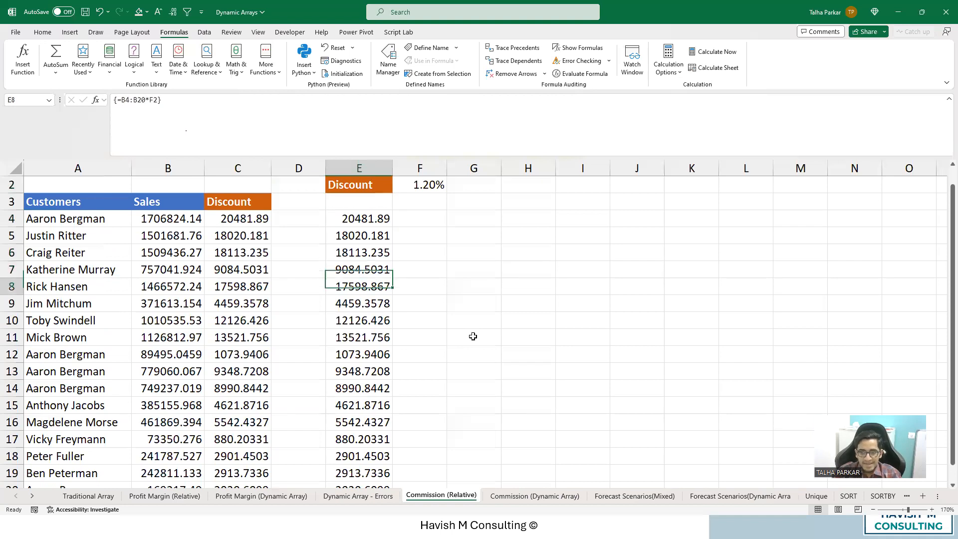
{"action": "key", "text": "Down"}
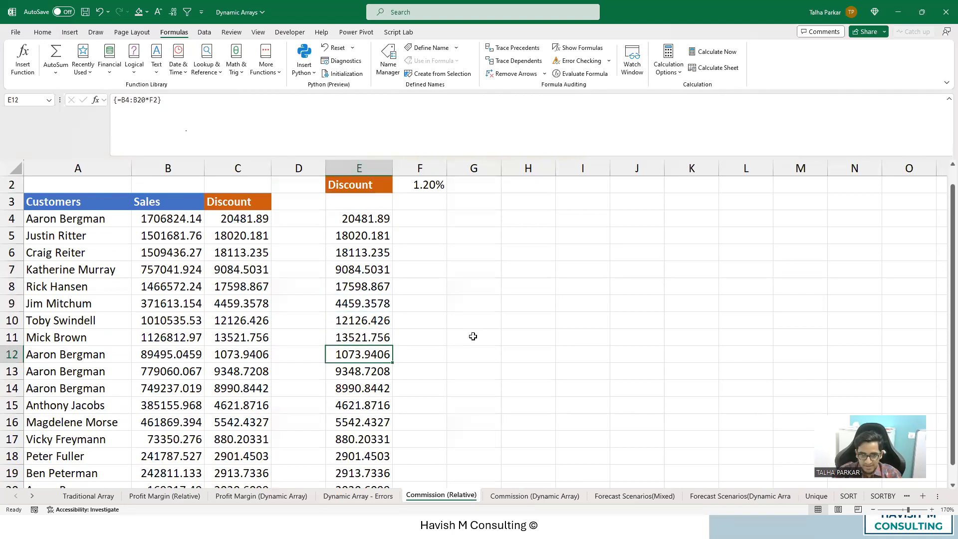
{"action": "key", "text": "Delete"}
{"action": "key", "text": "Return"}
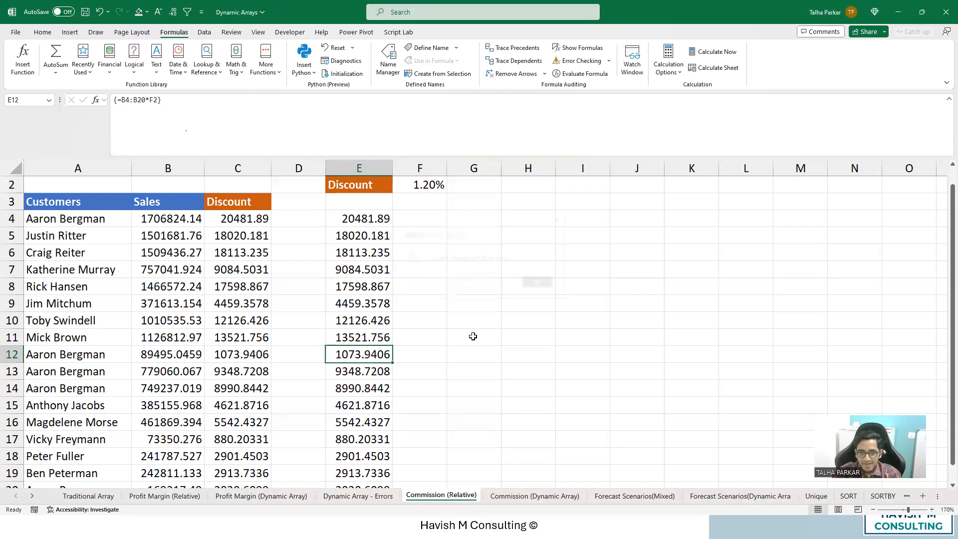
{"action": "key", "text": "Delete"}
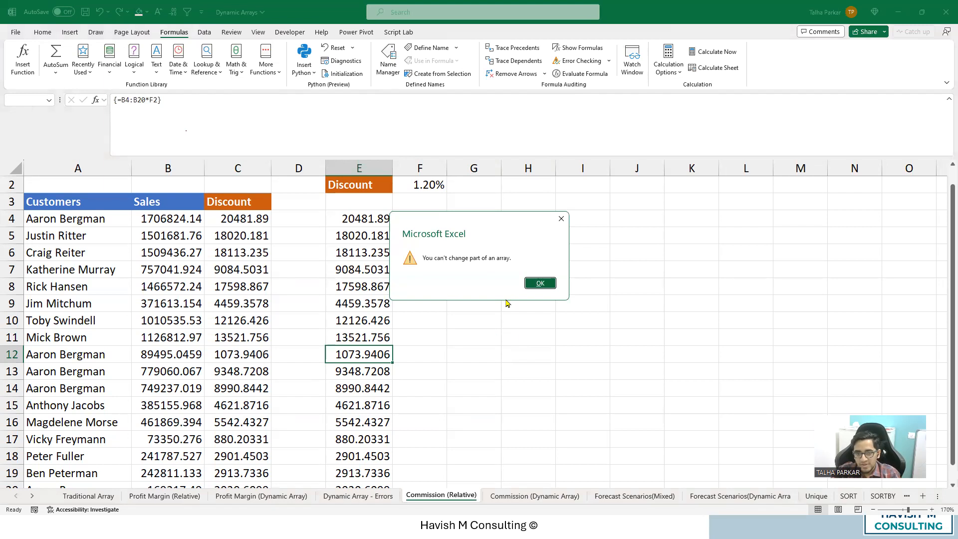
{"action": "left_click", "coordinate": [540, 283]}
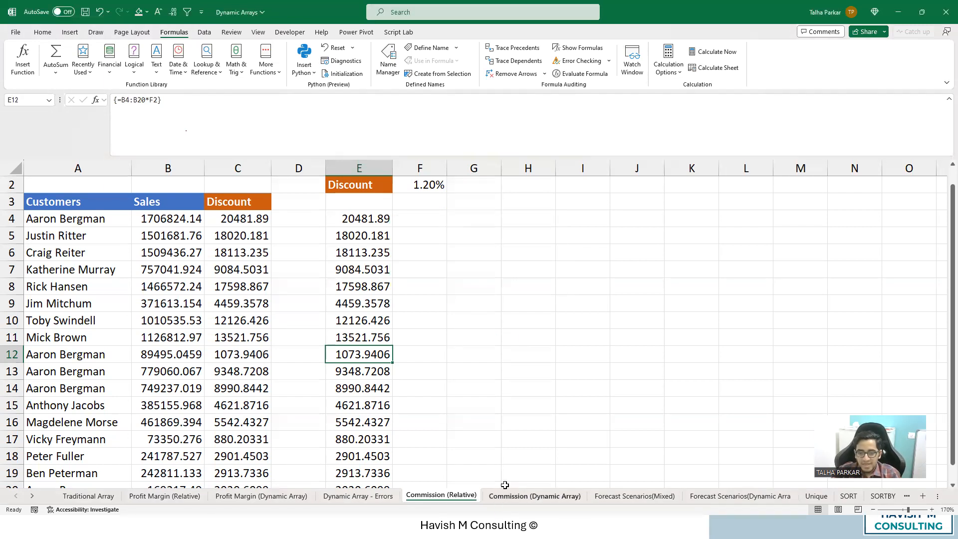
- On the Commission (Dynamic Array) sheet, enter "a" in cell C8 inside the spill range and undo it
{"action": "left_click", "coordinate": [534, 496]}
{"action": "left_click", "coordinate": [282, 311]}
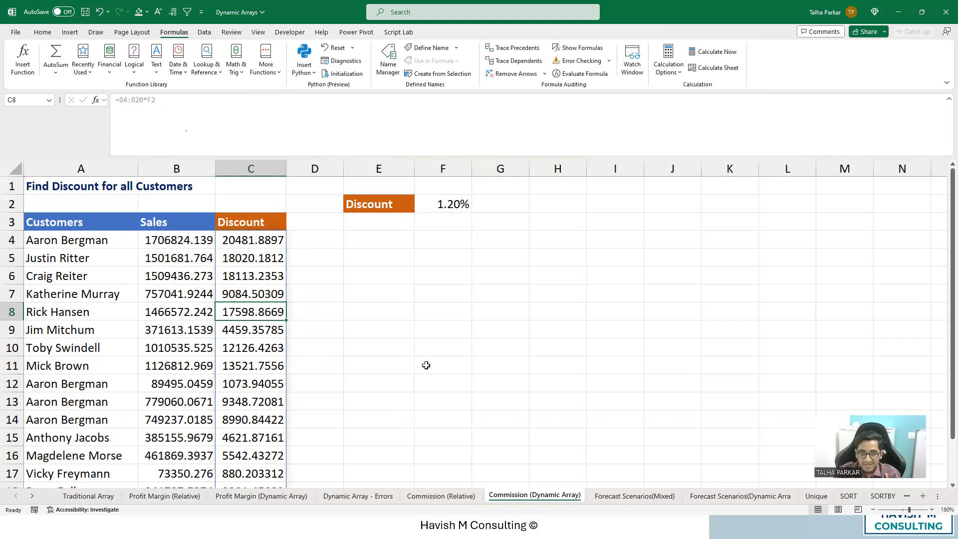
{"action": "type", "text": "a"}
{"action": "key", "text": "Return"}
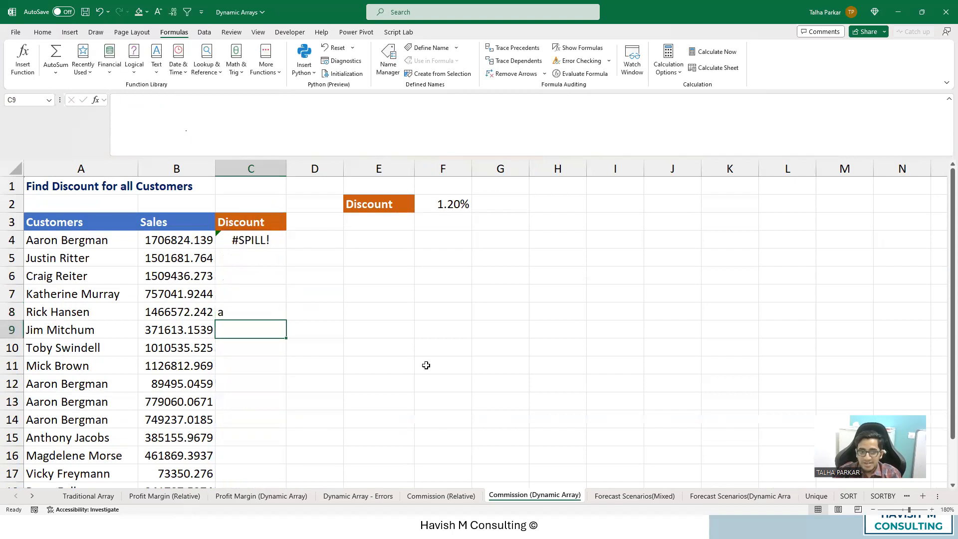
{"action": "key", "text": "ctrl+z"}
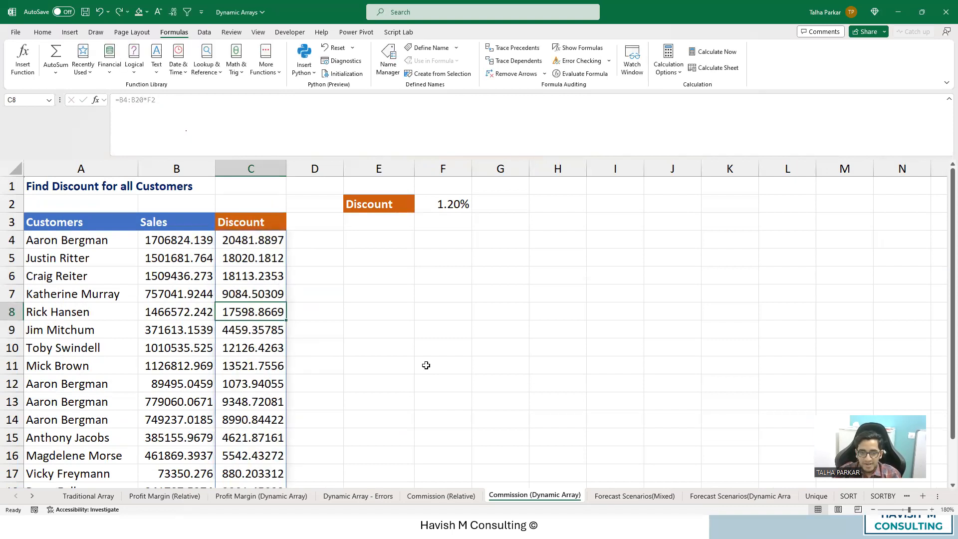
- On the Commission (Relative) sheet, try to overwrite array cell E8 with "a" and cancel the entry
{"action": "left_click", "coordinate": [441, 496]}
{"action": "type", "text": "a"}
{"action": "key", "text": "Return"}
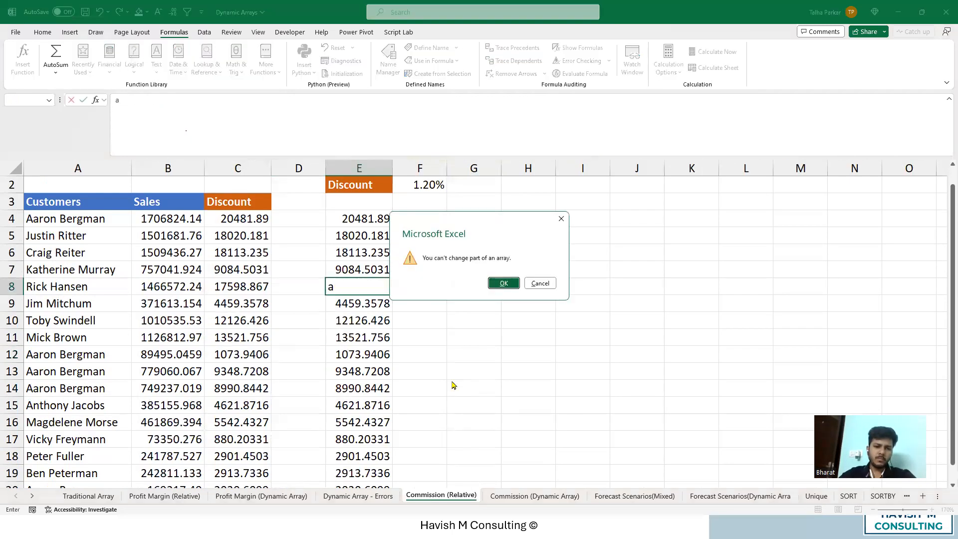
{"action": "key", "text": "Return"}
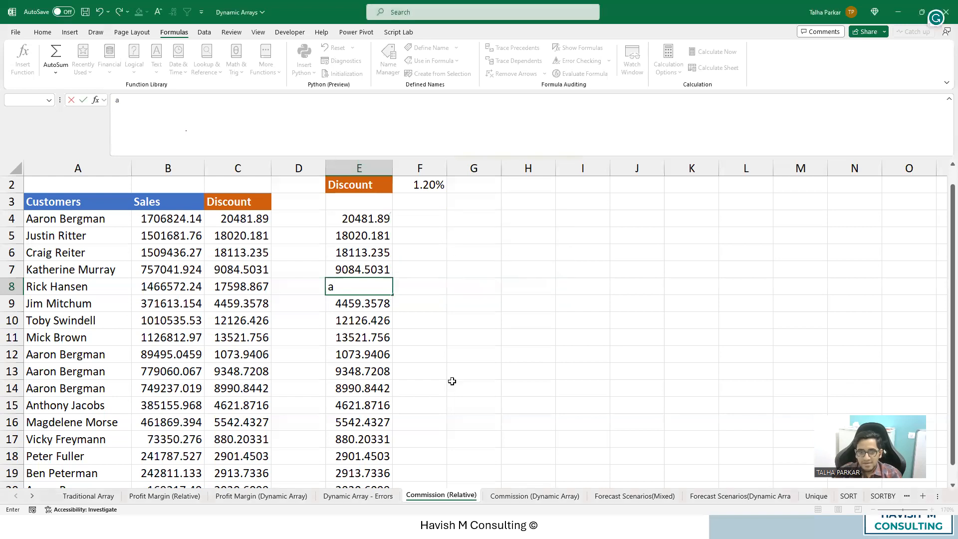
{"action": "key", "text": "Return"}
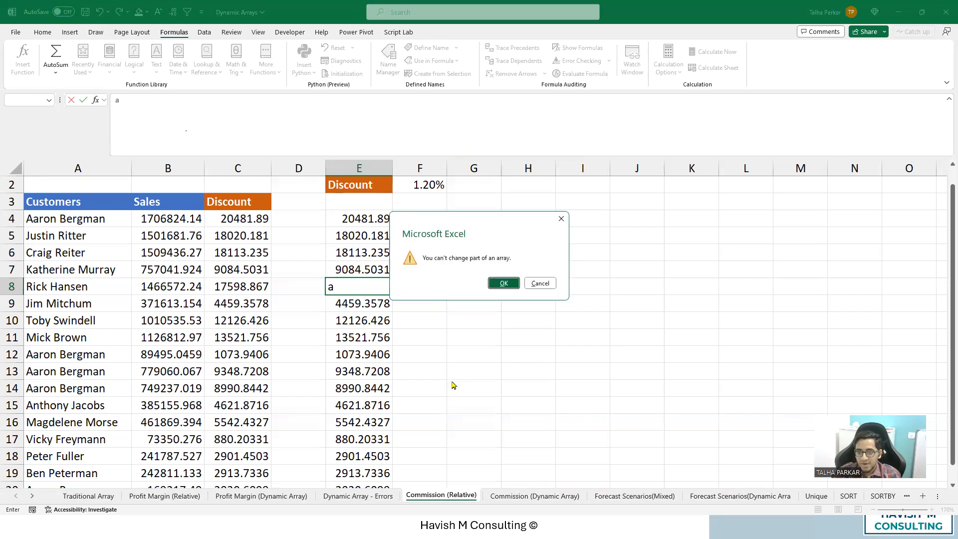
{"action": "key", "text": "Escape"}
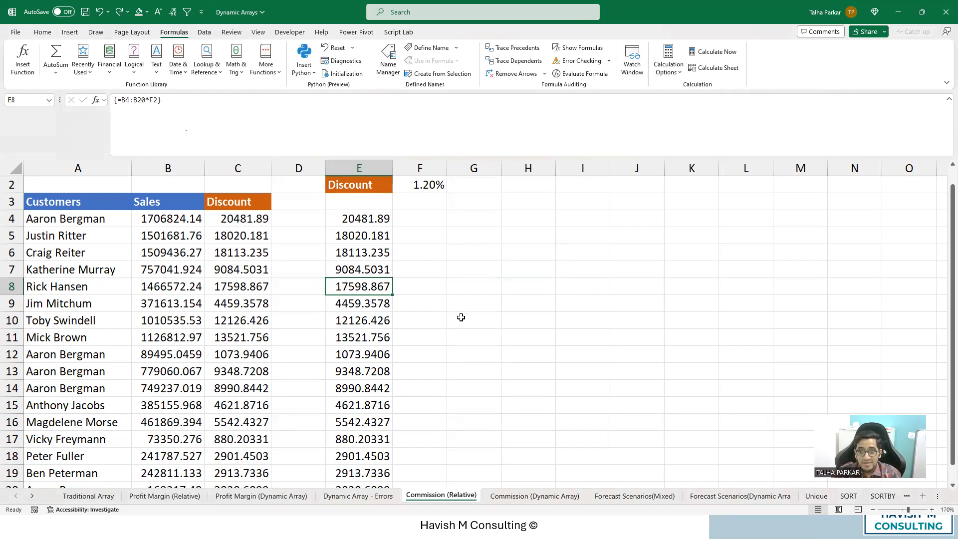
{"action": "left_click", "coordinate": [519, 497]}
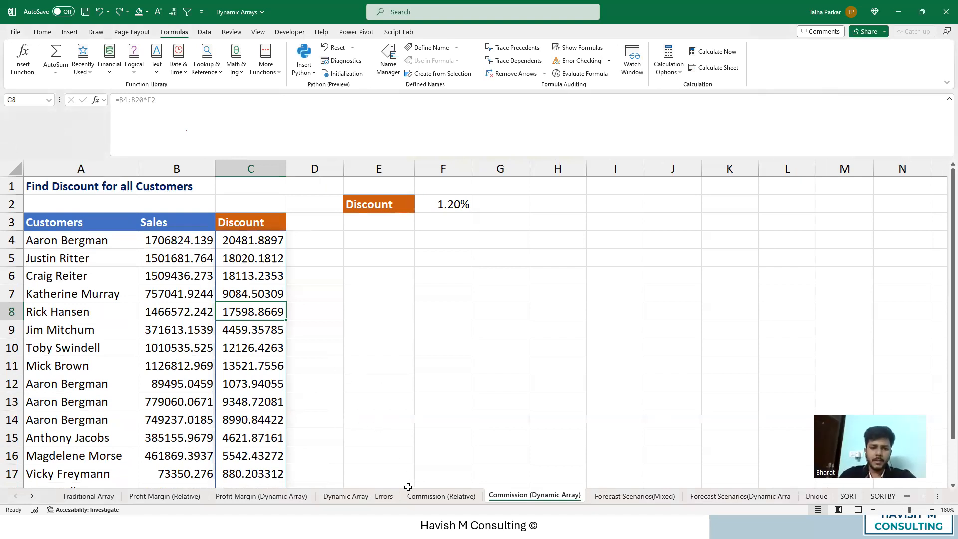
{"action": "left_click", "coordinate": [462, 494]}
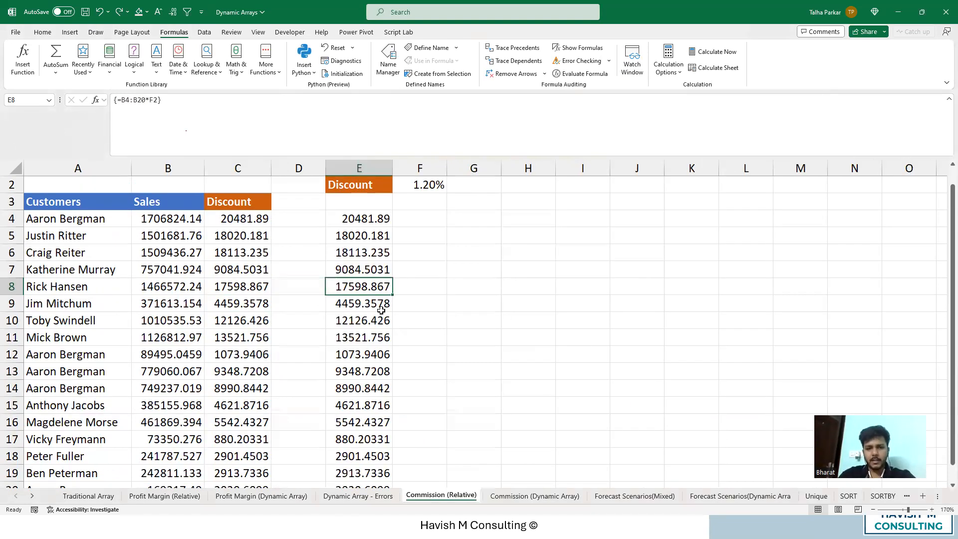
{"action": "left_click", "coordinate": [460, 218]}
{"action": "type", "text": "="}
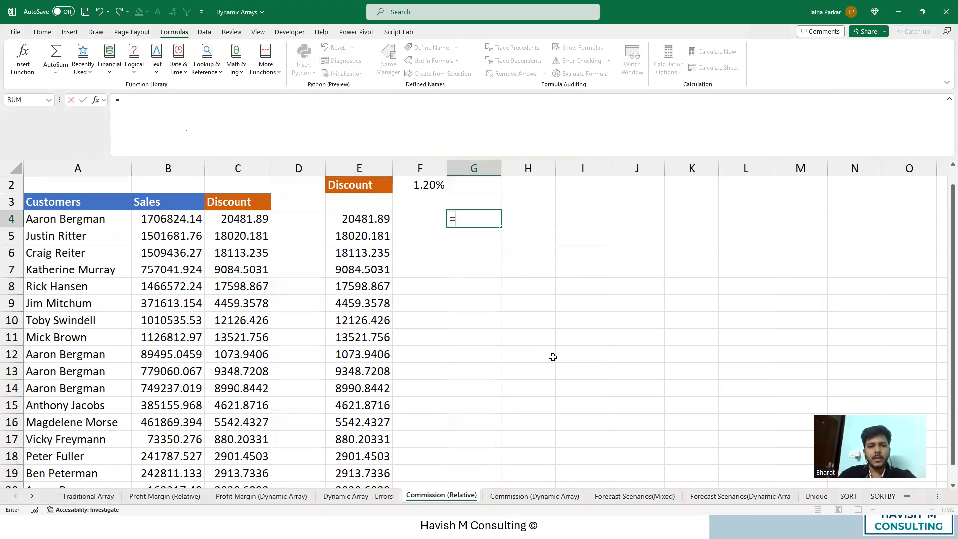
{"action": "key", "text": "Left"}
{"action": "key", "text": "Left"}
{"action": "key", "text": "Left"}
{"action": "key", "text": "Left"}
{"action": "key", "text": "Left"}
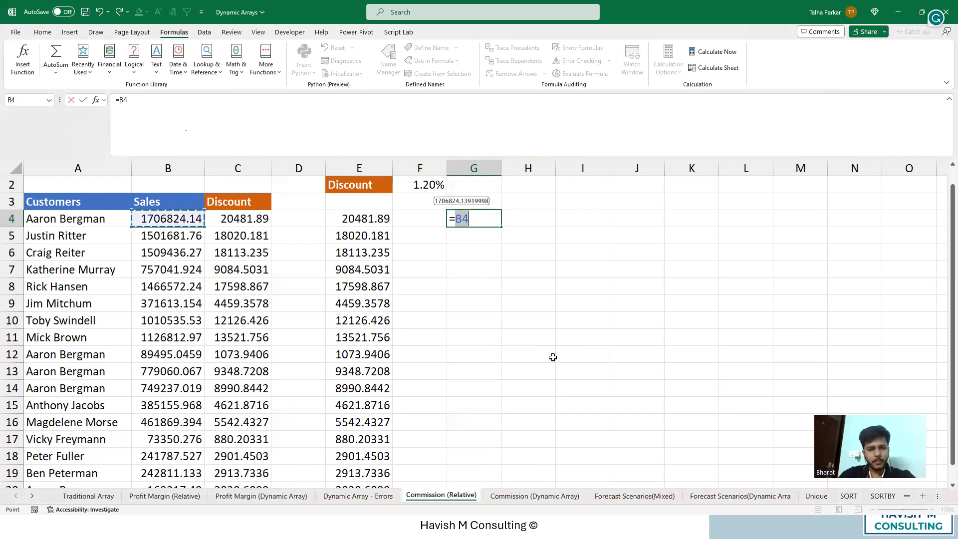
{"action": "key", "text": "shift+Down"}
{"action": "key", "text": "shift+Down"}
{"action": "key", "text": "shift+Down"}
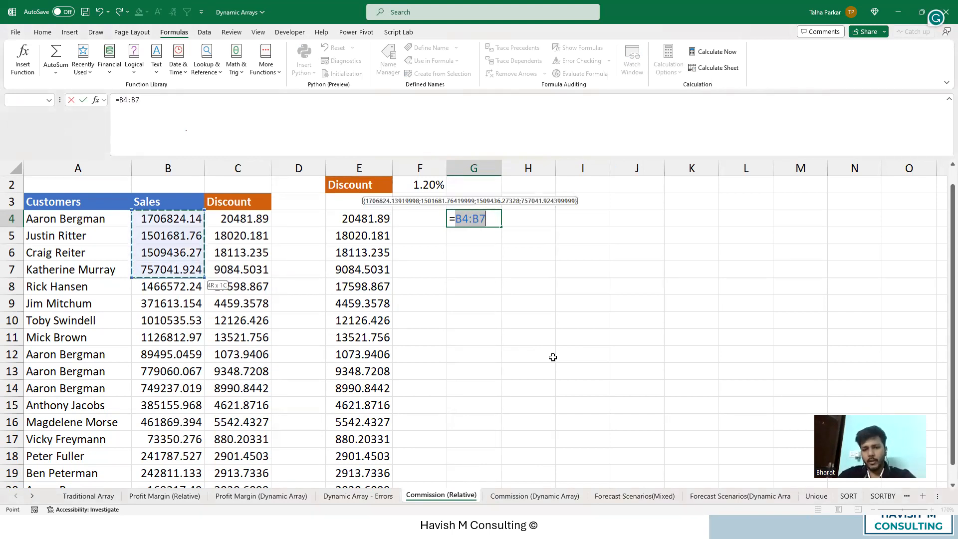
{"action": "key", "text": "BackSpace"}
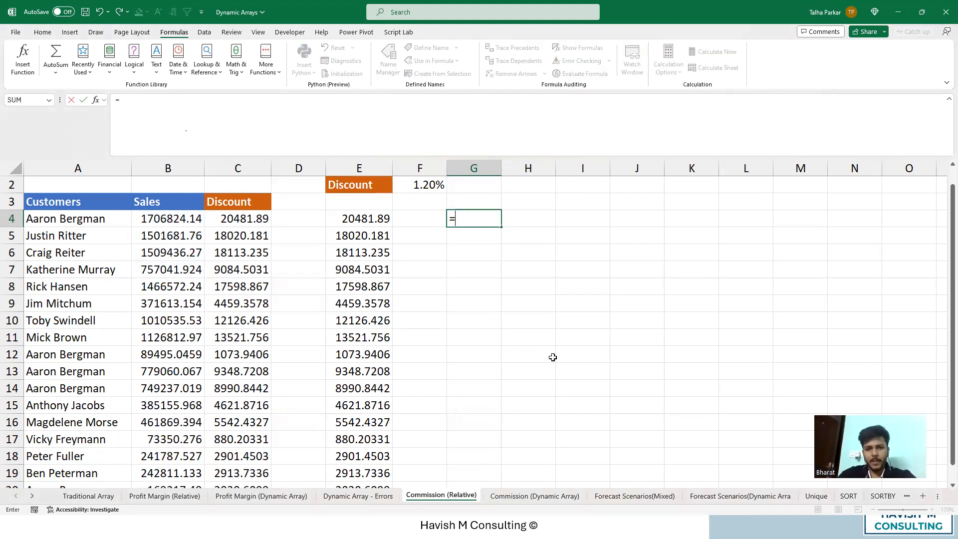
{"action": "key", "text": "Left"}
{"action": "key", "text": "Left"}
{"action": "key", "text": "Left"}
{"action": "key", "text": "Left"}
{"action": "key", "text": "Left"}
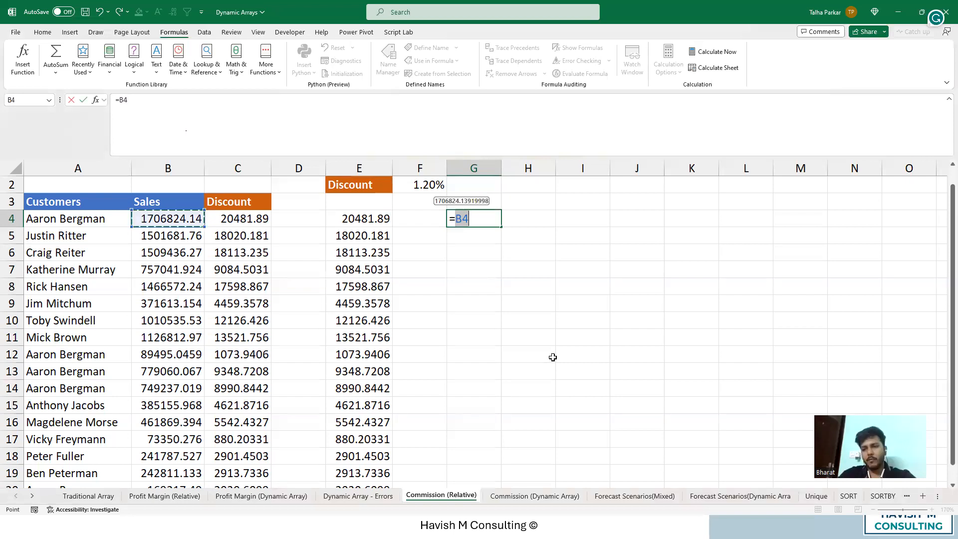
{"action": "key", "text": "Return"}
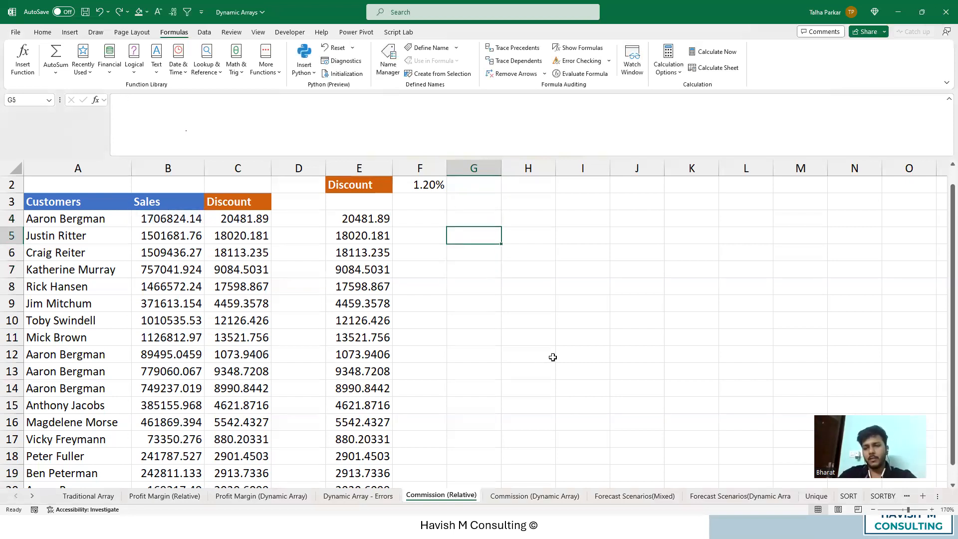
{"action": "key", "text": "shift+Down"}
{"action": "key", "text": "shift+Down"}
{"action": "key", "text": "shift+Down"}
{"action": "key", "text": "shift+Down"}
{"action": "key", "text": "shift+Down"}
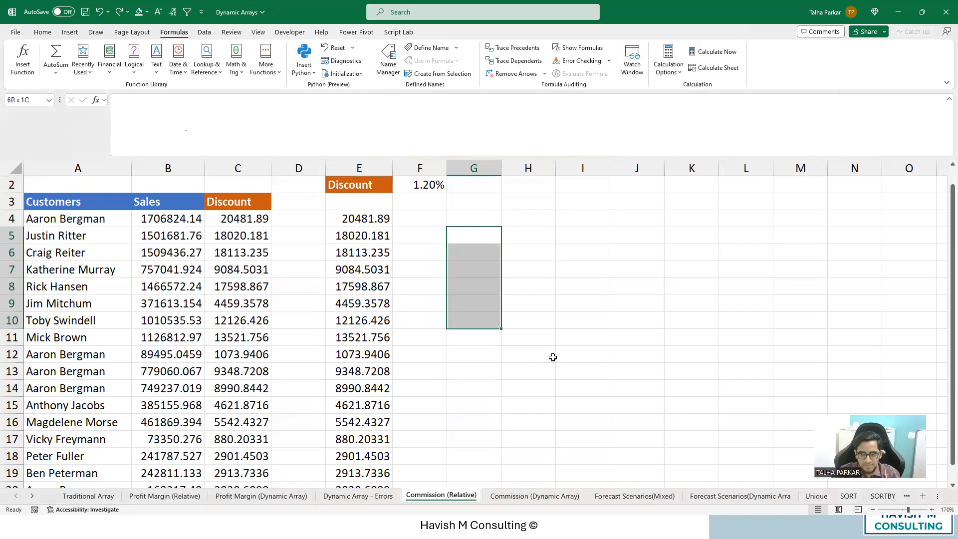
{"action": "key", "text": "Left"}
{"action": "key", "text": "Left"}
{"action": "key", "text": "Up"}
{"action": "key", "text": "Left"}
{"action": "key", "text": "Left"}
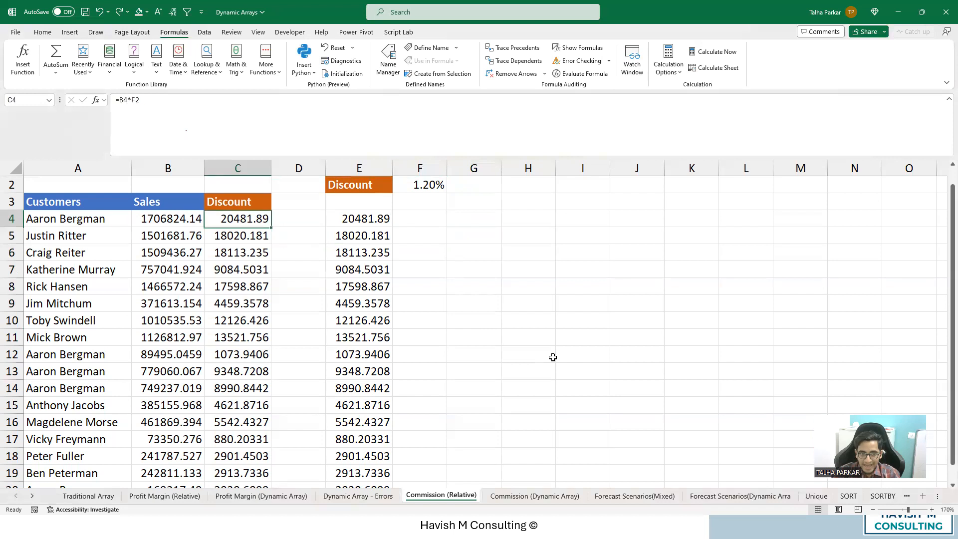
{"action": "key", "text": "Left"}
{"action": "key", "text": "Down"}
{"action": "key", "text": "Down"}
{"action": "key", "text": "Down"}
{"action": "key", "text": "Down"}
{"action": "key", "text": "Down"}
{"action": "key", "text": "Down"}
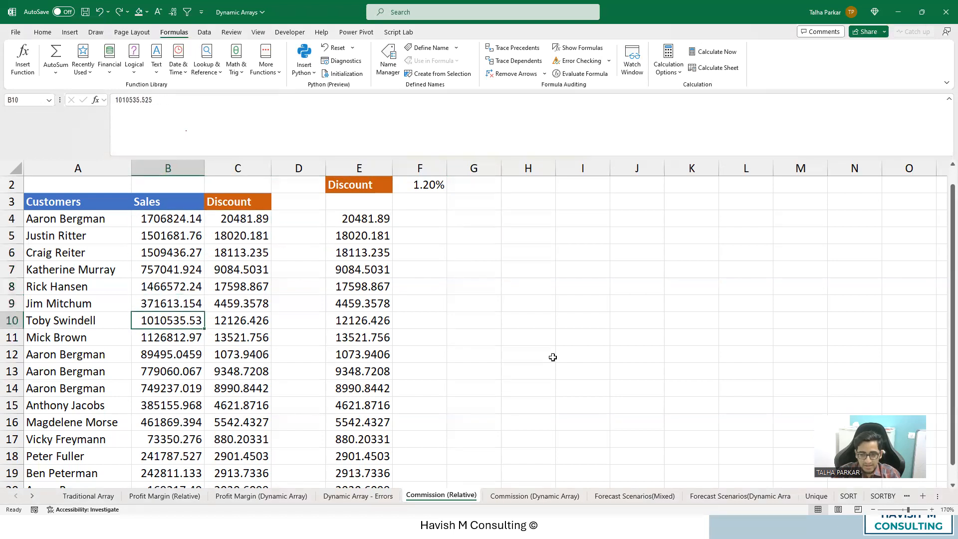
{"action": "key", "text": "Up"}
{"action": "key", "text": "Up"}
{"action": "key", "text": "Up"}
{"action": "key", "text": "Up"}
{"action": "key", "text": "Up"}
{"action": "key", "text": "Up"}
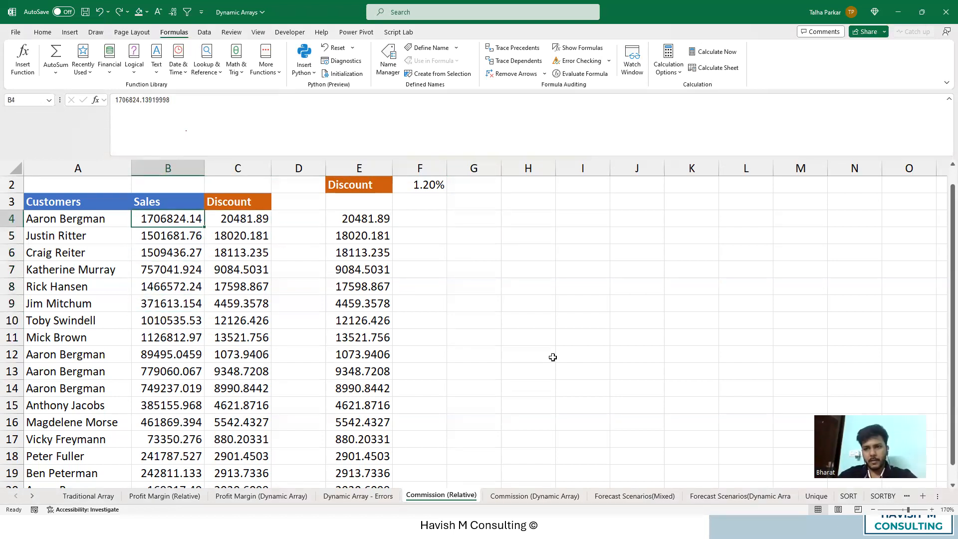
- Enter the dynamic array formula =SEQUENCE(10) in cell G4 of the Commission (Relative) sheet
{"action": "key", "text": "Right"}
{"action": "key", "text": "Right"}
{"action": "key", "text": "Right"}
{"action": "key", "text": "Right"}
{"action": "key", "text": "Right"}
{"action": "type", "text": "=s"}
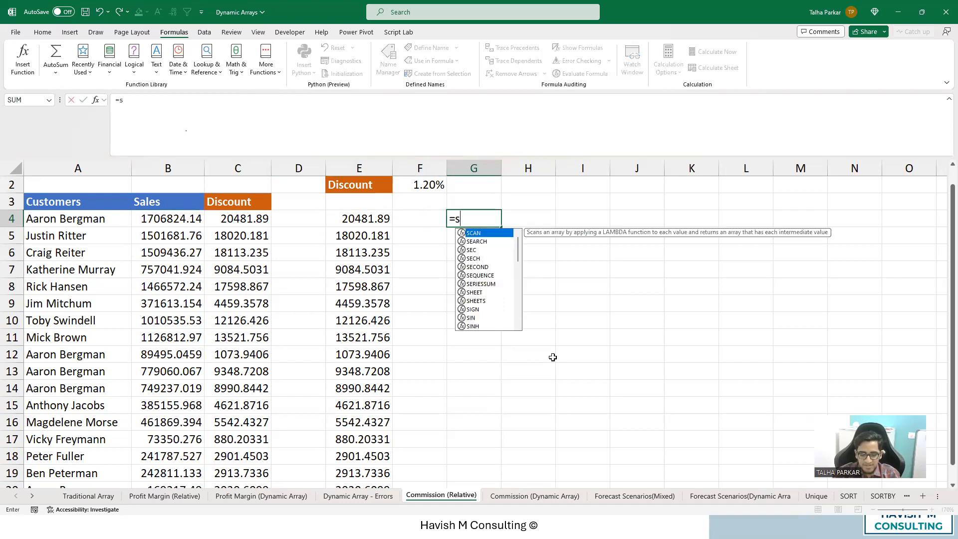
{"action": "type", "text": "eq"}
{"action": "key", "text": "Tab"}
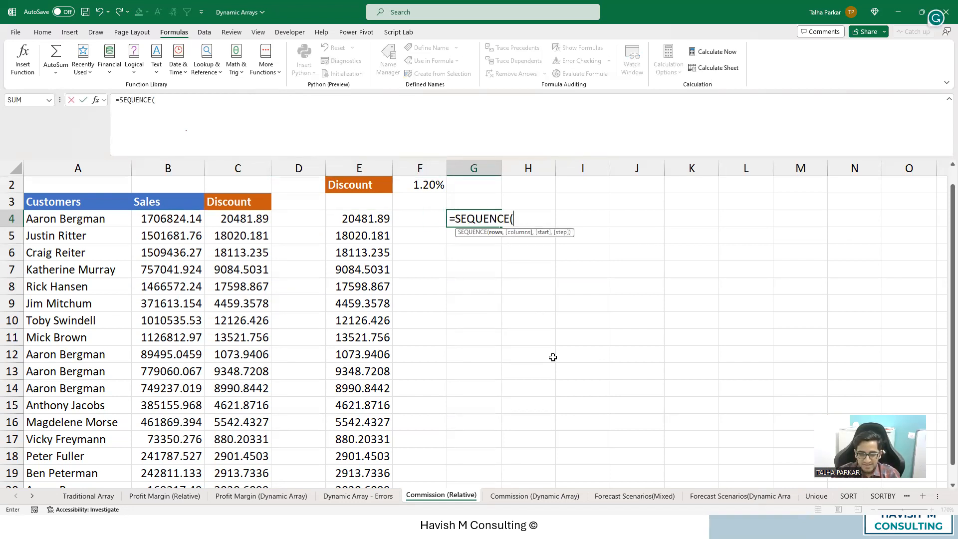
{"action": "type", "text": "10)"}
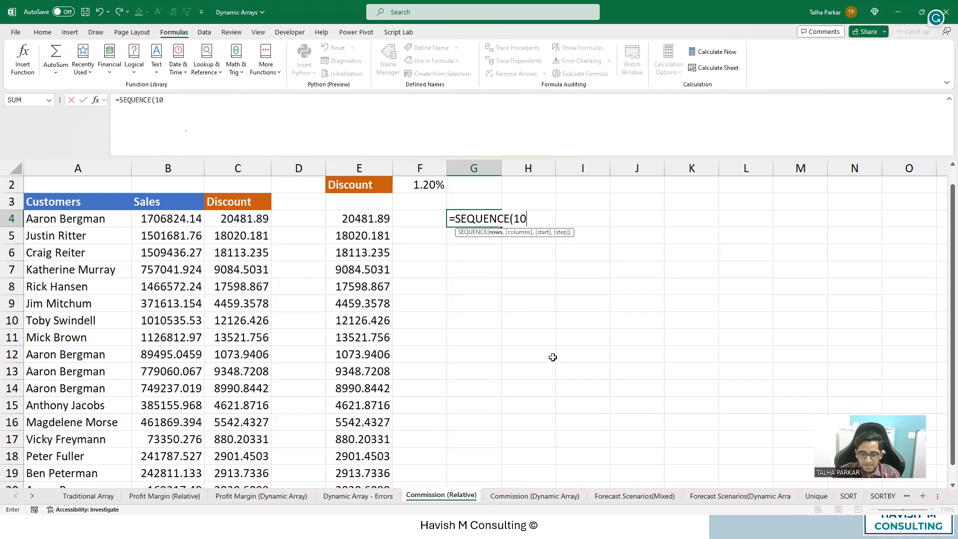
{"action": "key", "text": "Return"}
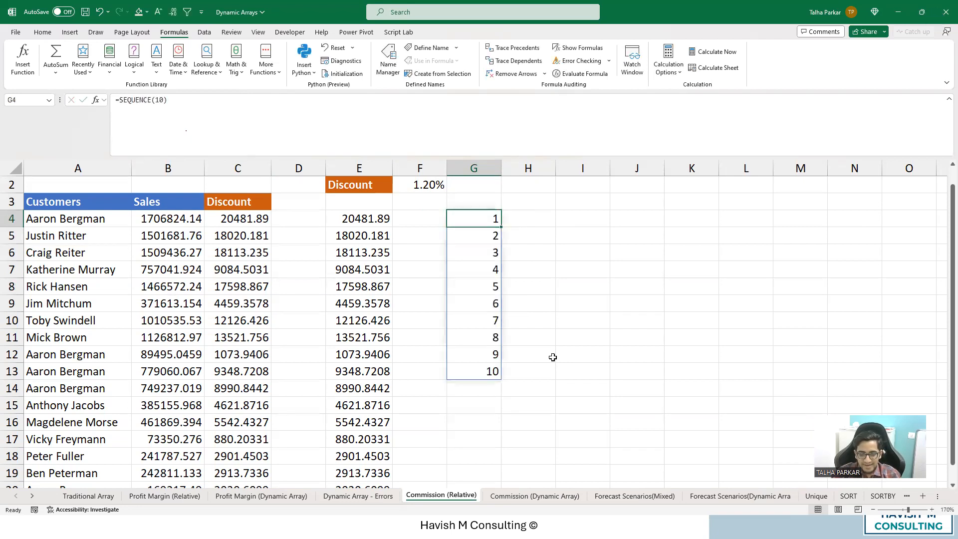
- Add a columns argument of 10 to the formula in G4 to make it =SEQUENCE(10,10)
{"action": "key", "text": "F2"}
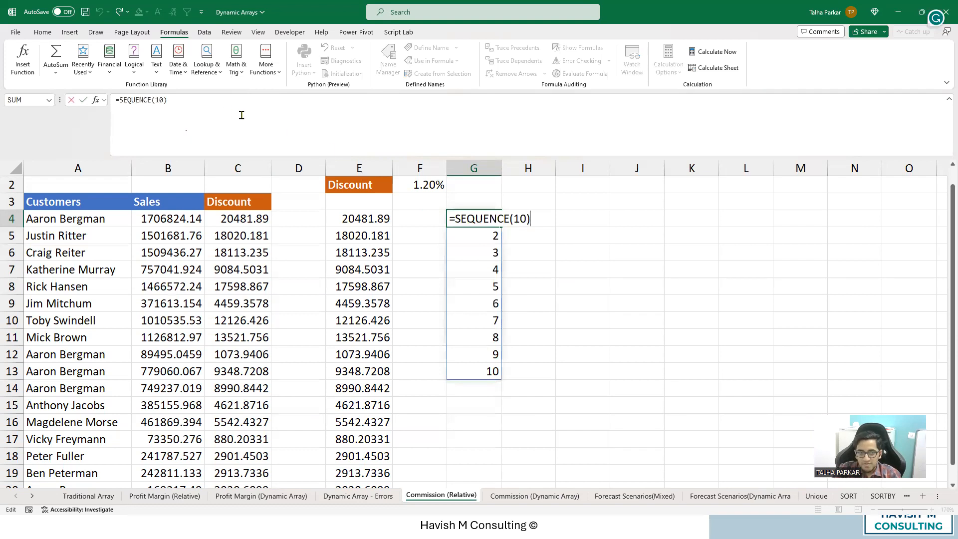
{"action": "left_click", "coordinate": [191, 103]}
{"action": "key", "text": "BackSpace"}
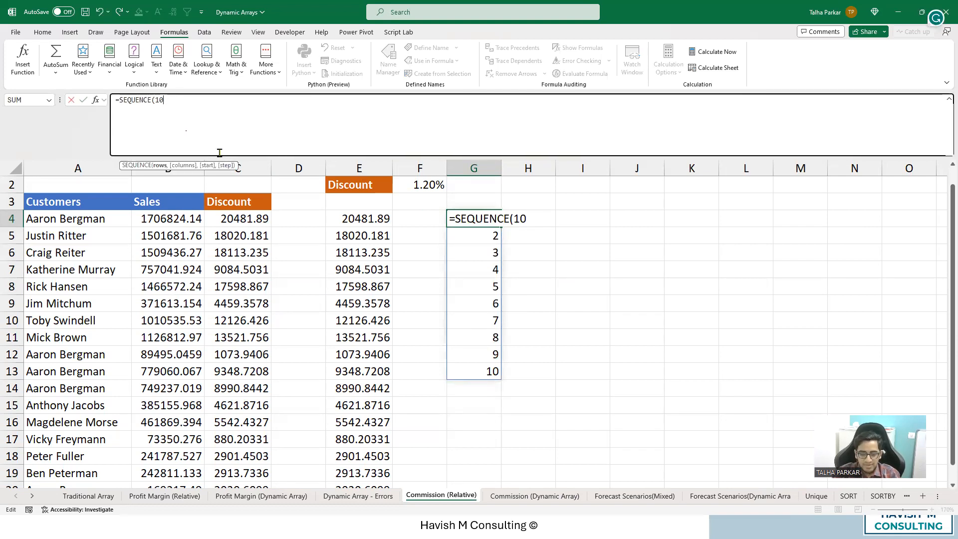
{"action": "type", "text": ",10"}
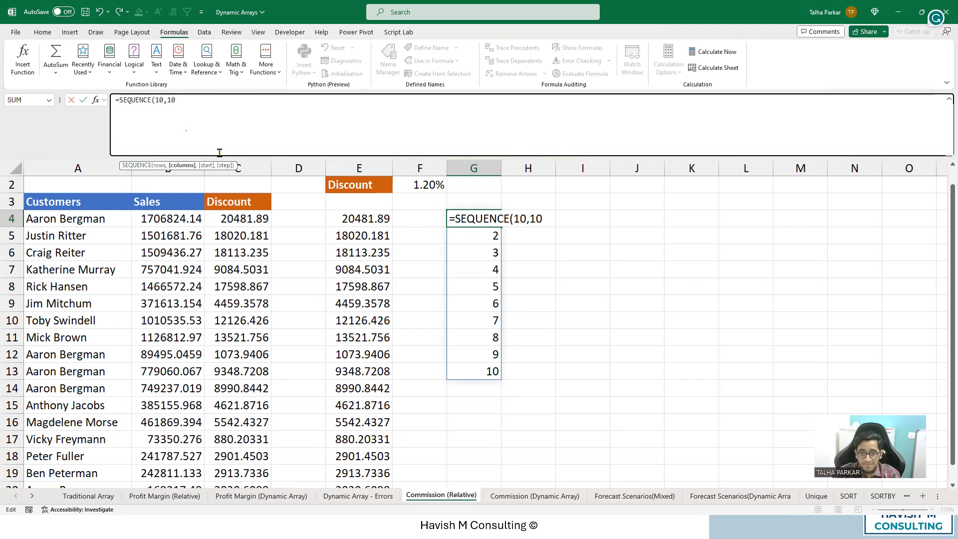
{"action": "key", "text": "Return"}
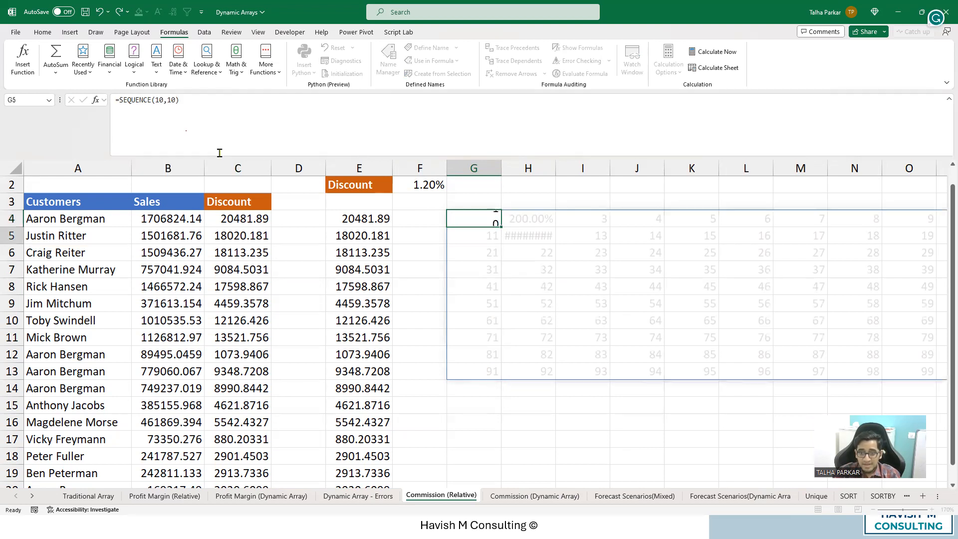
- Apply the General number format to the whole spilled range G4:P13
{"action": "key", "text": "Up"}
{"action": "key", "text": "Right"}
{"action": "key", "text": "Right"}
{"action": "key", "text": "Left"}
{"action": "key", "text": "Left"}
{"action": "key", "text": "ctrl+shift+Right"}
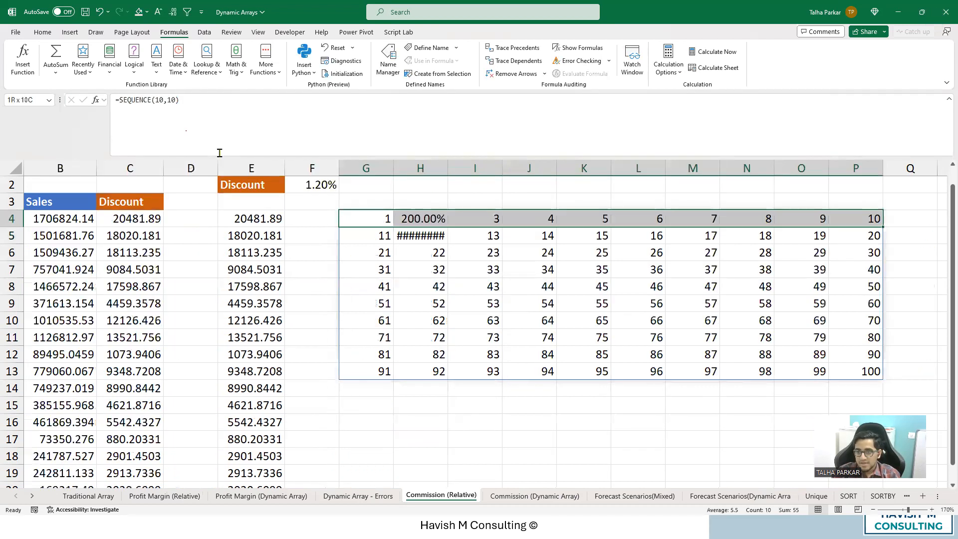
{"action": "key", "text": "ctrl+shift+Down"}
{"action": "left_click", "coordinate": [43, 32]}
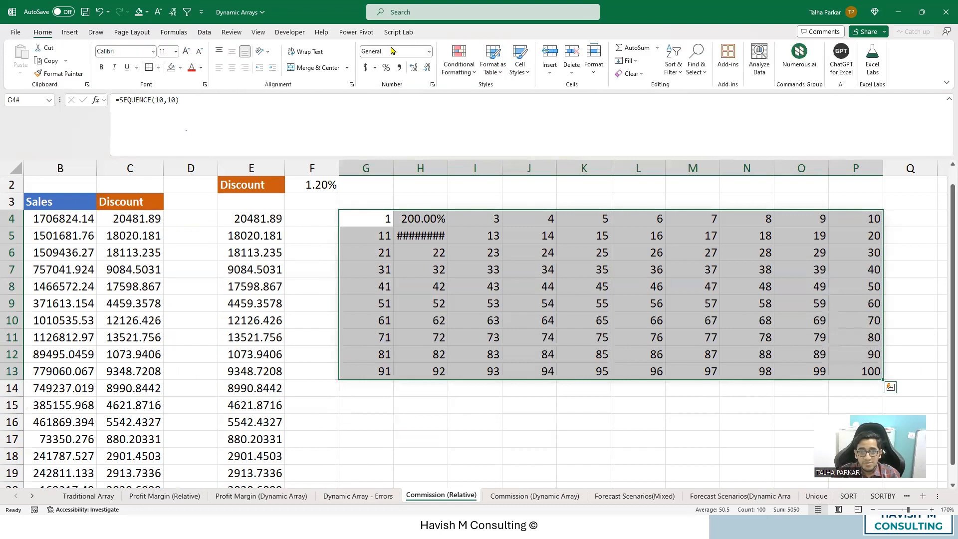
{"action": "left_click", "coordinate": [429, 52]}
{"action": "left_click", "coordinate": [422, 74]}
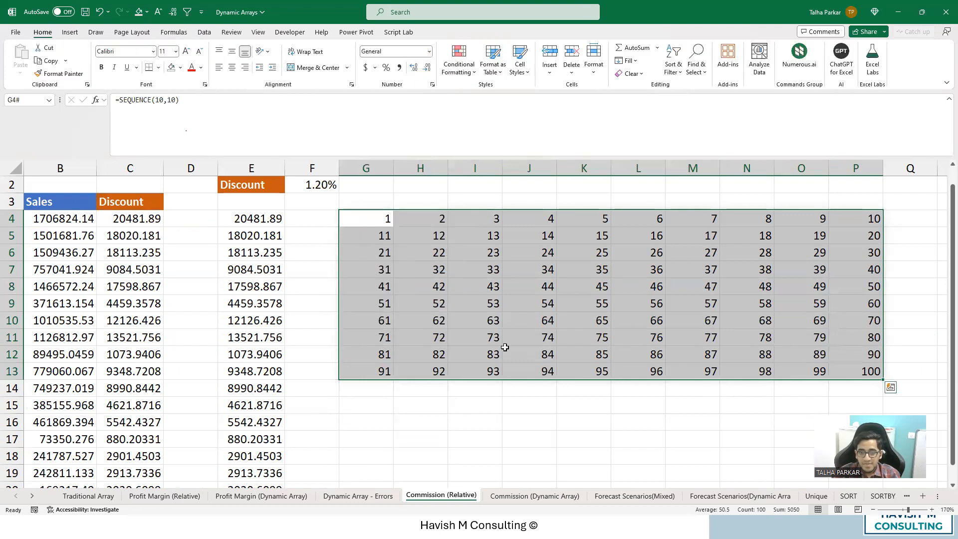
- Edit the formula in G4 to =SEQUENCE(10,10,5,5), adding a start of 5 and a step of 5
{"action": "key", "text": "Left"}
{"action": "key", "text": "Right"}
{"action": "key", "text": "F2"}
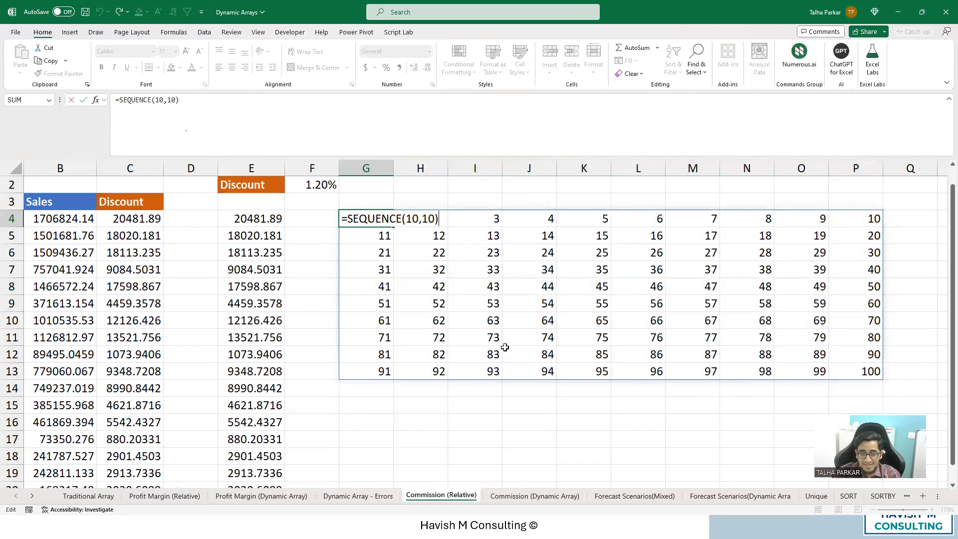
{"action": "key", "text": "Left"}
{"action": "key", "text": "Left"}
{"action": "key", "text": "Left"}
{"action": "key", "text": "Left"}
{"action": "key", "text": "Left"}
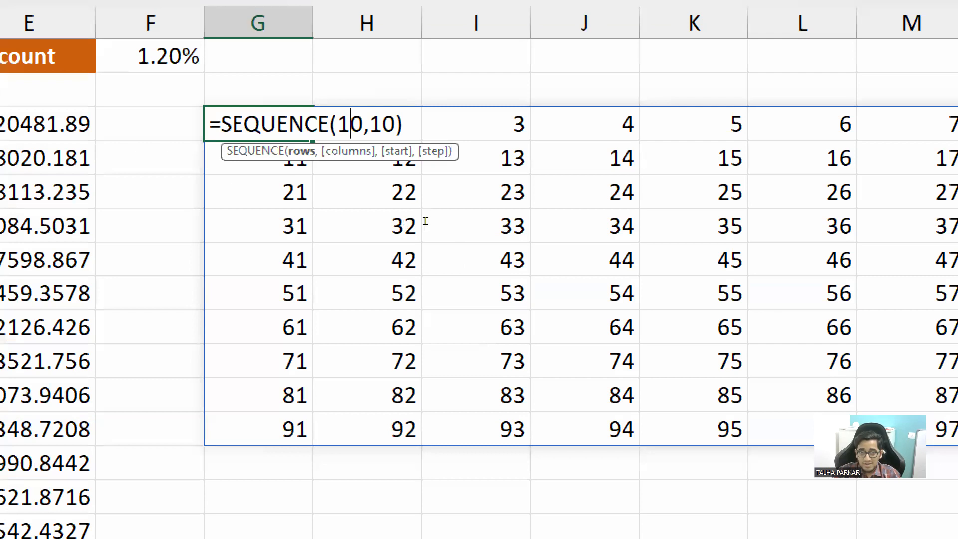
{"action": "key", "text": "Right"}
{"action": "key", "text": "Right"}
{"action": "key", "text": "Right"}
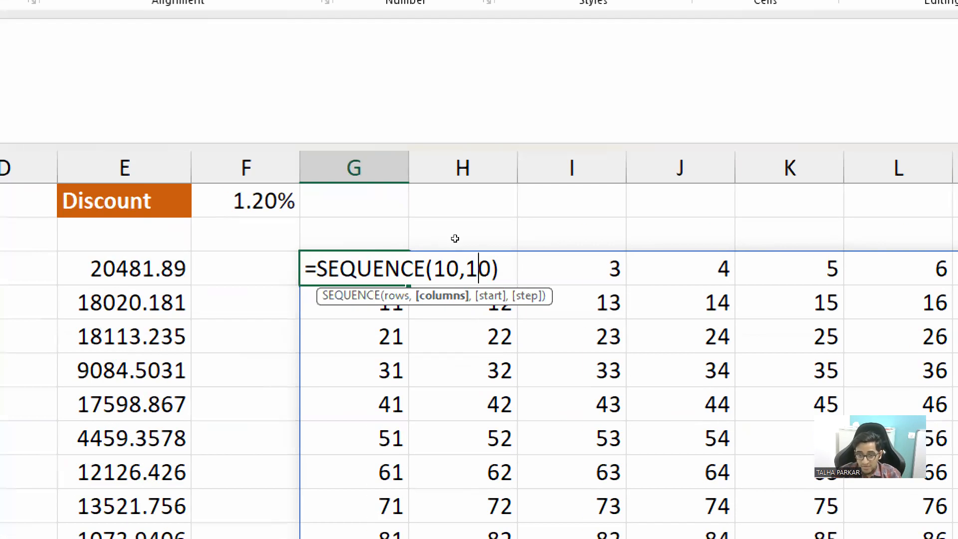
{"action": "key", "text": "Right"}
{"action": "type", "text": ","}
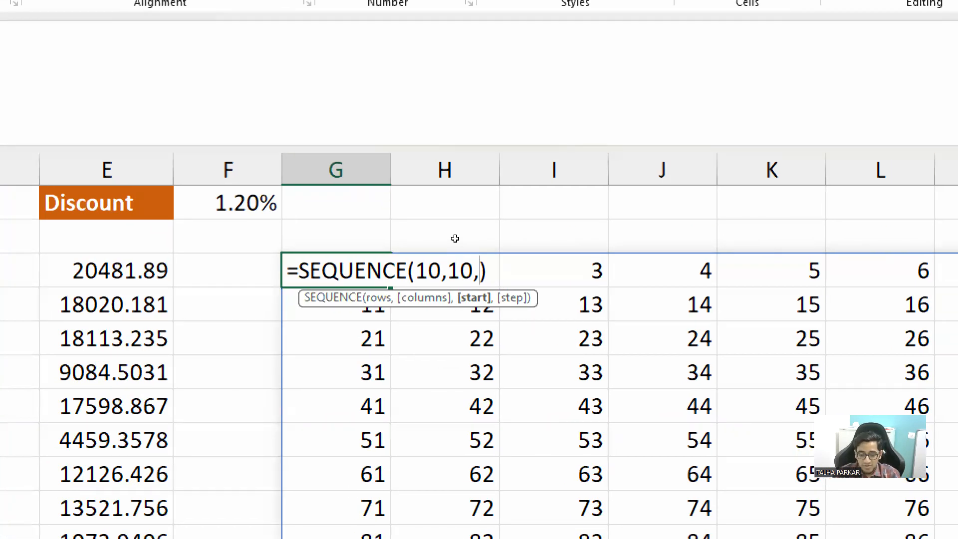
{"action": "type", "text": "5,5"}
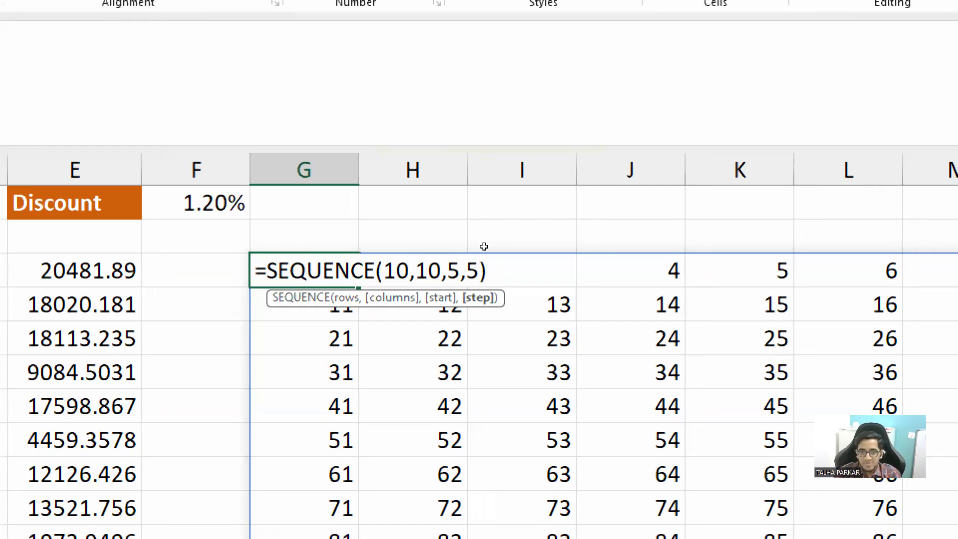
- Review the columns, start and step arguments of the SEQUENCE formula in G4 and commit it
{"action": "key", "text": "Left"}
{"action": "key", "text": "Left"}
{"action": "key", "text": "Left"}
{"action": "key", "text": "Left"}
{"action": "key", "text": "Left"}
{"action": "key", "text": "Left"}
{"action": "key", "text": "Left"}
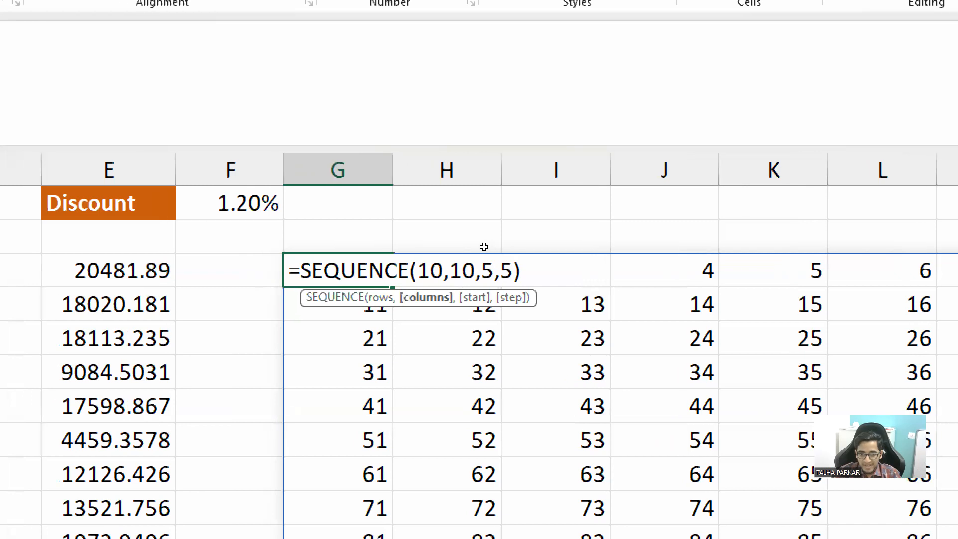
{"action": "key", "text": "Right"}
{"action": "key", "text": "Right"}
{"action": "key", "text": "Right"}
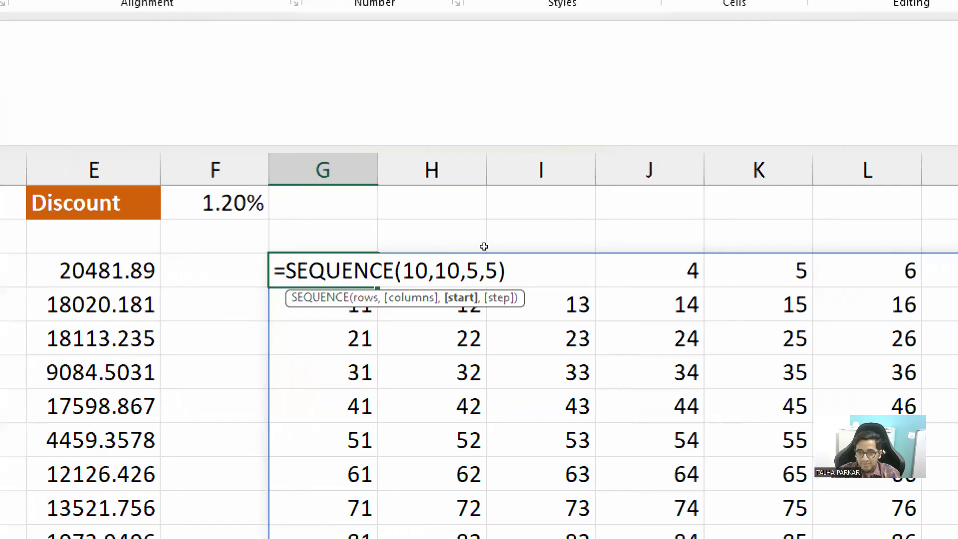
{"action": "key", "text": "Right"}
{"action": "key", "text": "Right"}
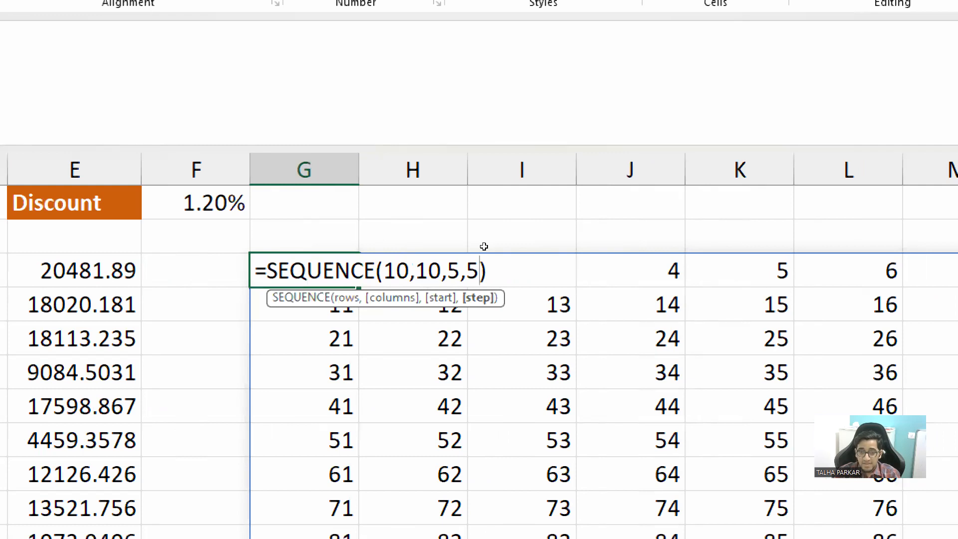
{"action": "key", "text": "Return"}
- Look along the first row of the spilled grid, then delete the whole range G4:P13
{"action": "key", "text": "Up"}
{"action": "key", "text": "Right"}
{"action": "key", "text": "Right"}
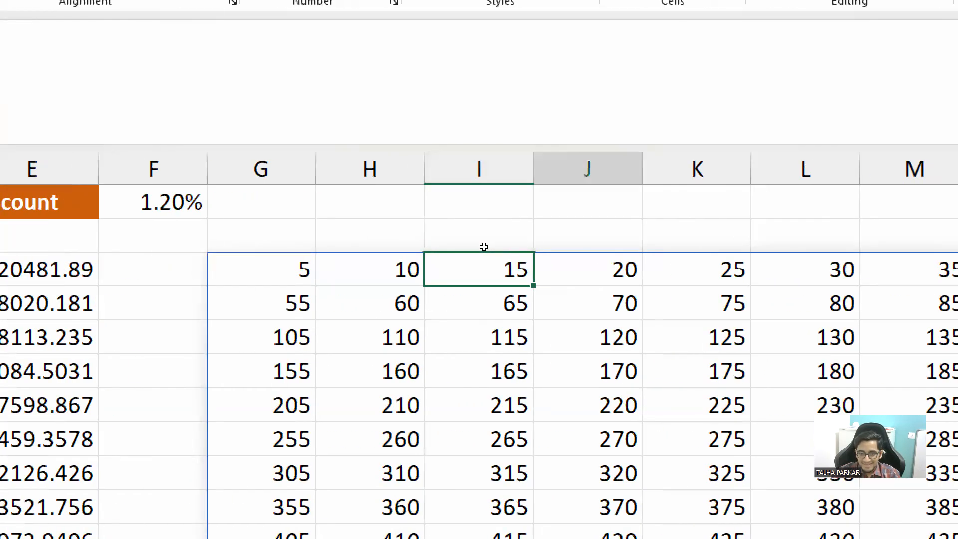
{"action": "key", "text": "Right"}
{"action": "key", "text": "Left"}
{"action": "key", "text": "Left"}
{"action": "key", "text": "Left"}
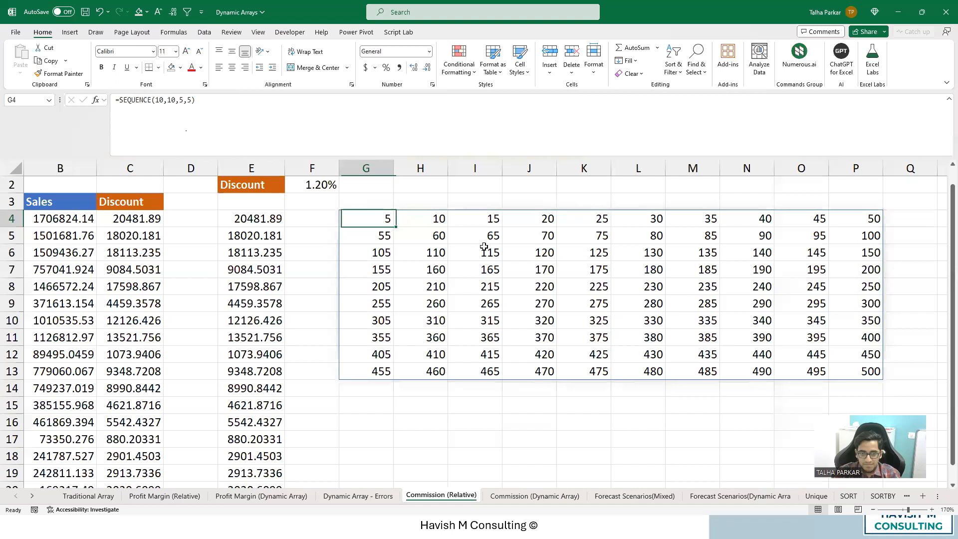
{"action": "key", "text": "ctrl+shift+Right"}
{"action": "key", "text": "ctrl+shift+Down"}
{"action": "key", "text": "Delete"}
{"action": "key", "text": "Left"}
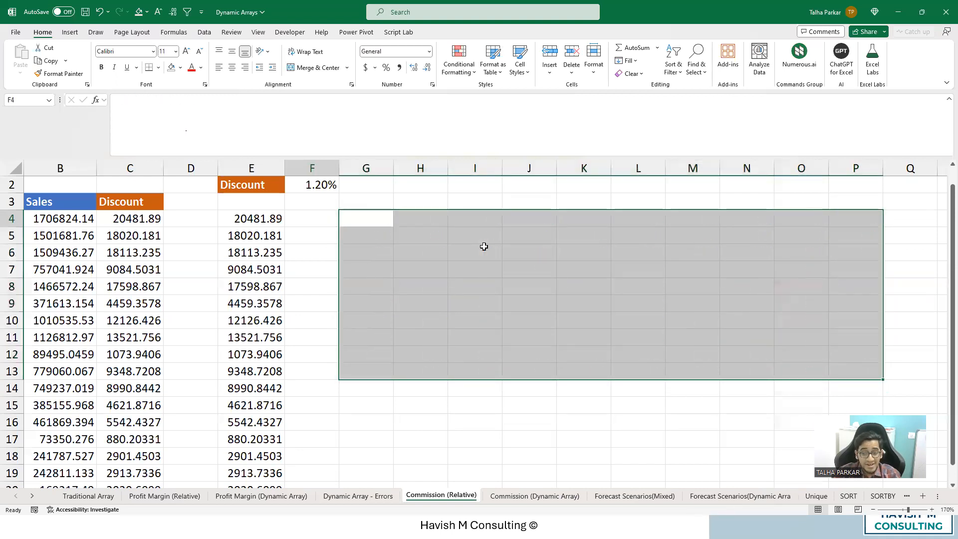
{"action": "key", "text": "Right"}
{"action": "key", "text": "Left"}
{"action": "key", "text": "Right"}
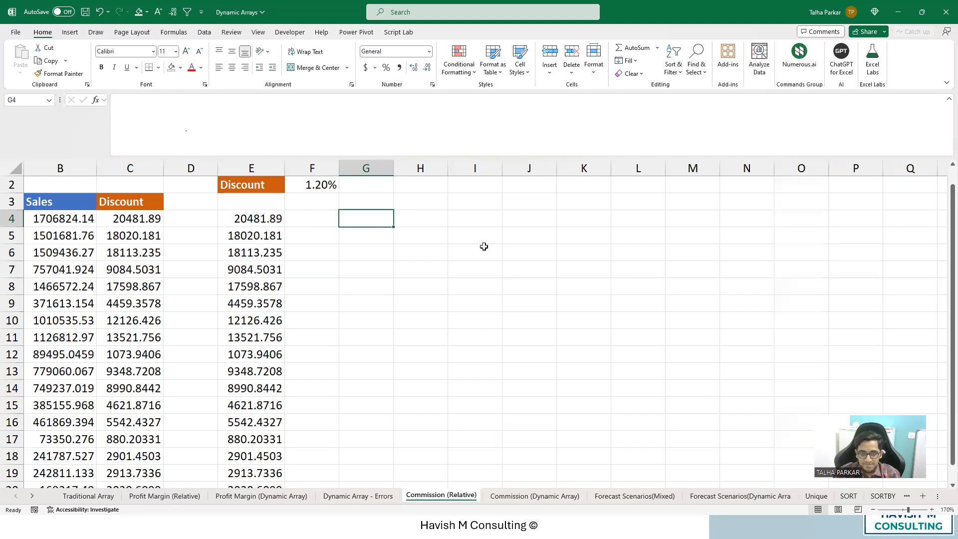
{"action": "type", "text": "=inde"}
{"action": "key", "text": "Tab"}
{"action": "key", "text": "Left"}
{"action": "key", "text": "Left"}
{"action": "key", "text": "Left"}
{"action": "key", "text": "Left"}
{"action": "key", "text": "Left"}
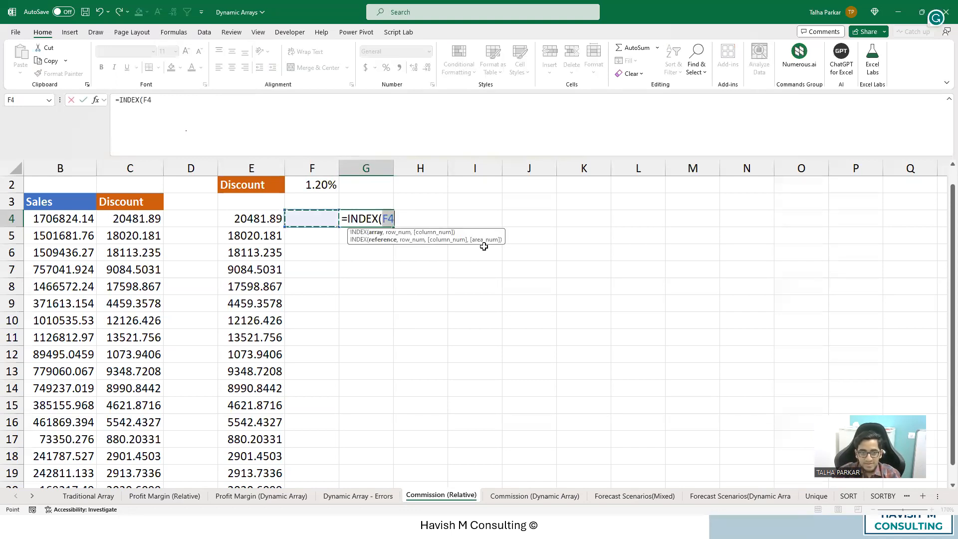
{"action": "key", "text": "Return"}
{"action": "key", "text": "Return"}
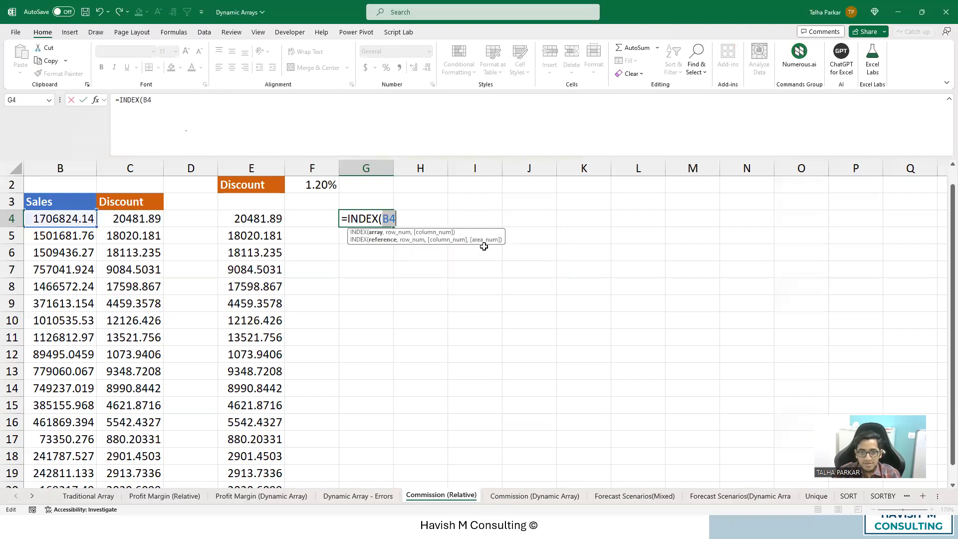
{"action": "type", "text": ","}
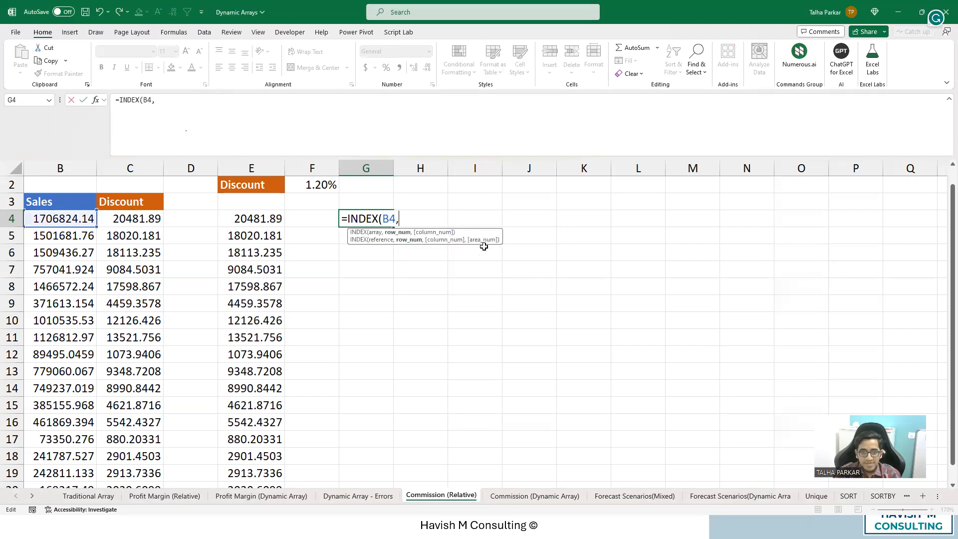
{"action": "key", "text": "Left"}
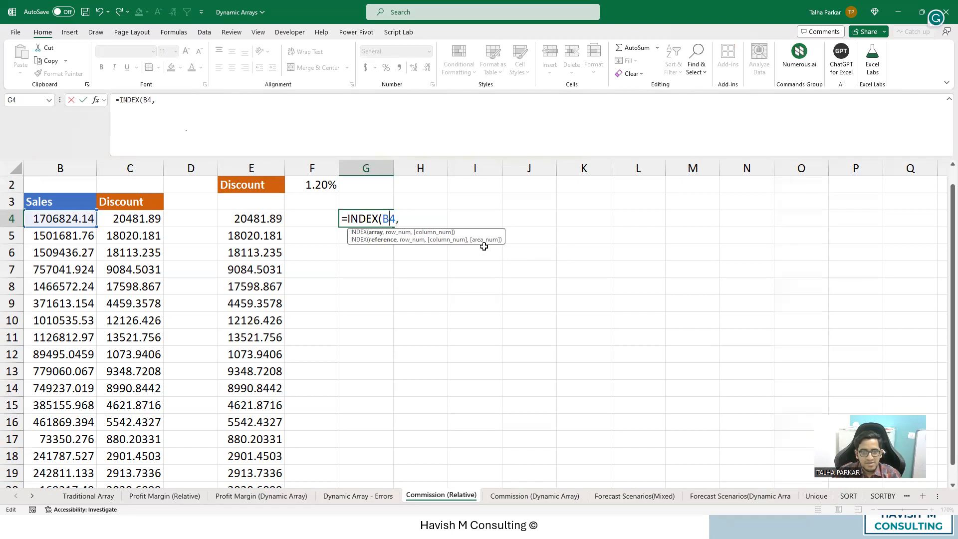
{"action": "key", "text": "Escape"}
- Begin an INDEX formula in G4 that uses E4 as its array argument
{"action": "type", "text": "=ind"}
{"action": "key", "text": "Tab"}
{"action": "key", "text": "Left"}
{"action": "key", "text": "Left"}
{"action": "key", "text": "Left"}
{"action": "key", "text": "Right"}
{"action": "type", "text": ",ma"}
{"action": "key", "text": "Tab"}
{"action": "key", "text": "BackSpace"}
{"action": "key", "text": "BackSpace"}
{"action": "key", "text": "BackSpace"}
{"action": "key", "text": "BackSpace"}
{"action": "key", "text": "BackSpace"}
{"action": "key", "text": "BackSpace"}
{"action": "key", "text": "BackSpace"}
{"action": "key", "text": "BackSpace"}
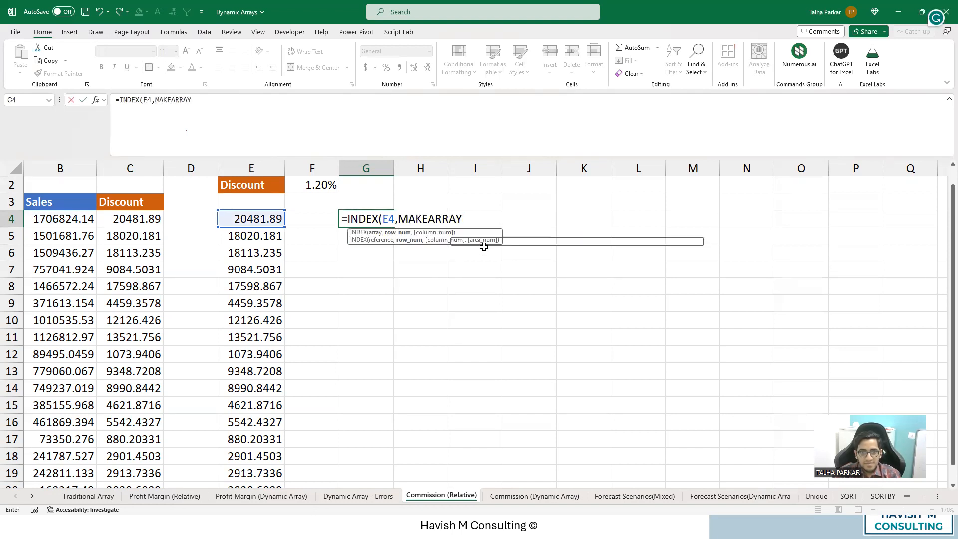
- Complete the formula in G4 as =INDEX(E4,MATCH(C4,C4,0)), using exact match, and commit it
{"action": "type", "text": "t"}
{"action": "key", "text": "Tab"}
{"action": "key", "text": "Left"}
{"action": "key", "text": "Left"}
{"action": "key", "text": "Left"}
{"action": "key", "text": "Left"}
{"action": "key", "text": "Left"}
{"action": "key", "text": "Right"}
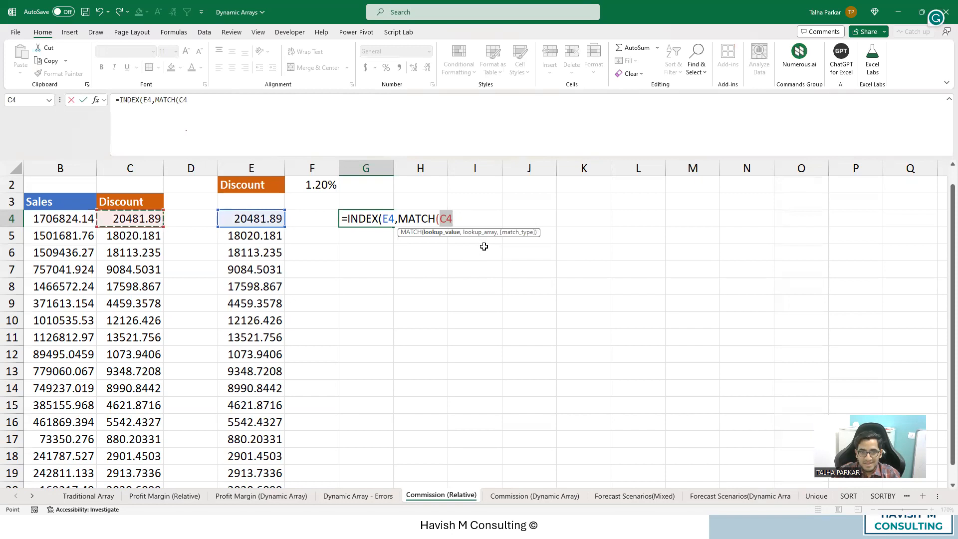
{"action": "type", "text": ","}
{"action": "key", "text": "Left"}
{"action": "key", "text": "Left"}
{"action": "key", "text": "Left"}
{"action": "key", "text": "Left"}
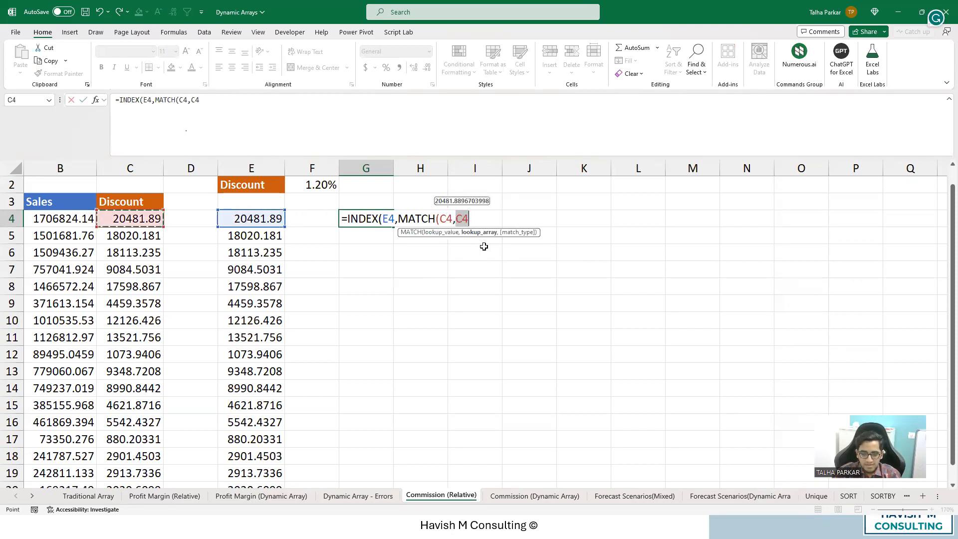
{"action": "type", "text": ","}
{"action": "left_click", "coordinate": [487, 250]}
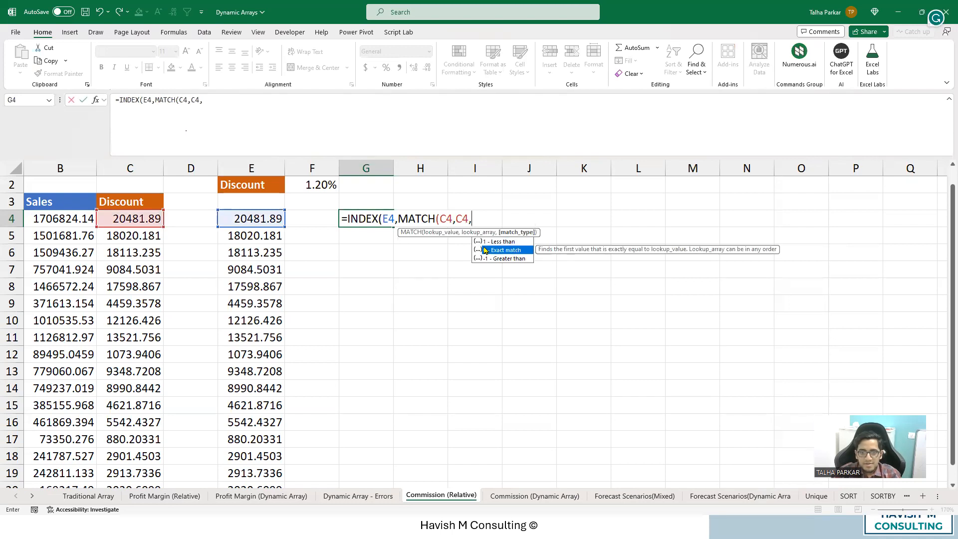
{"action": "type", "text": "0"}
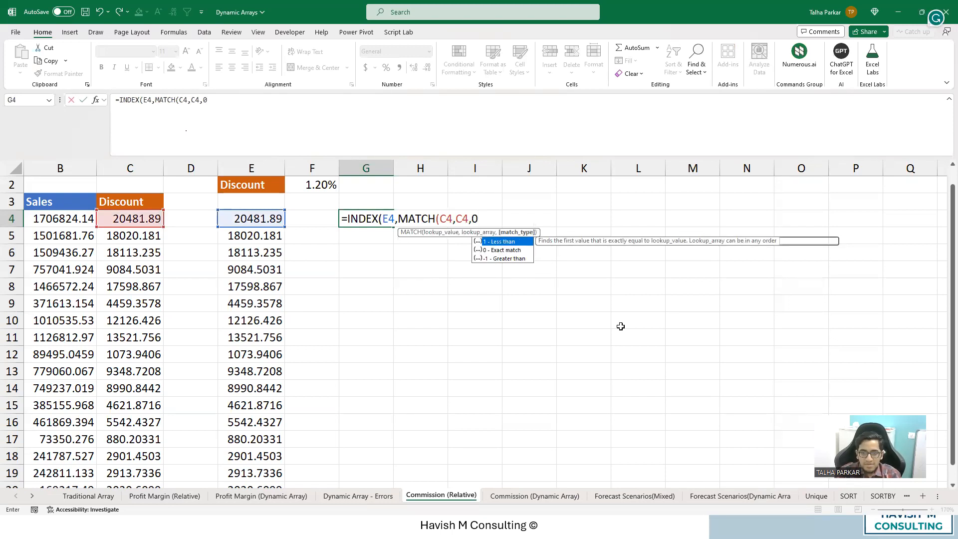
{"action": "type", "text": ")"}
{"action": "key", "text": "Return"}
{"action": "key", "text": "Return"}
{"action": "key", "text": "Up"}
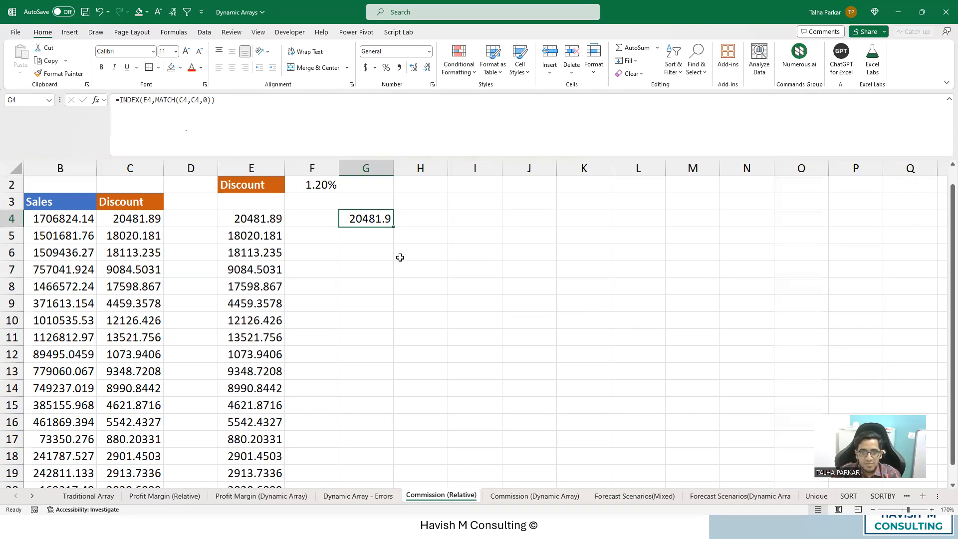
- Evaluate the E4 argument inside the G4 formula, then restore the reference and commit the formula
{"action": "key", "text": "F2"}
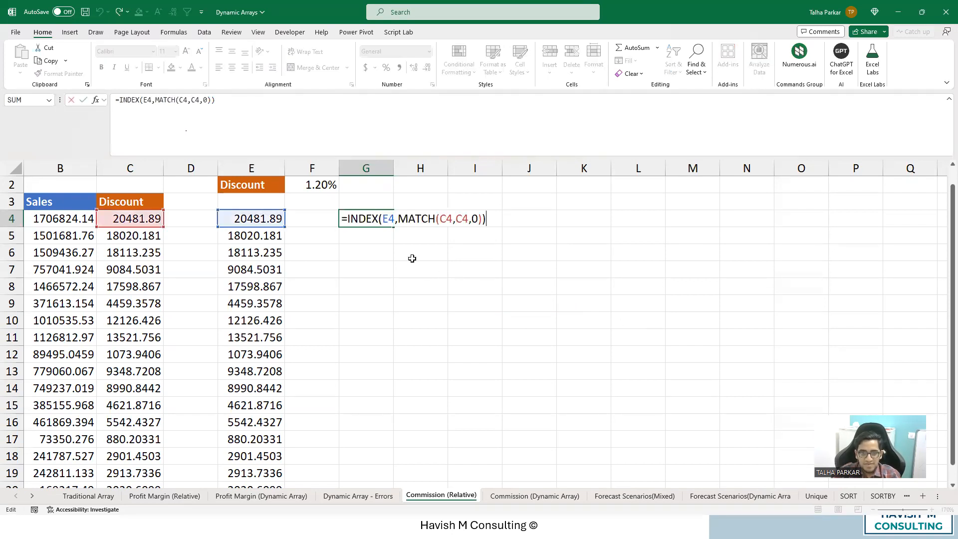
{"action": "double_click", "coordinate": [385, 219]}
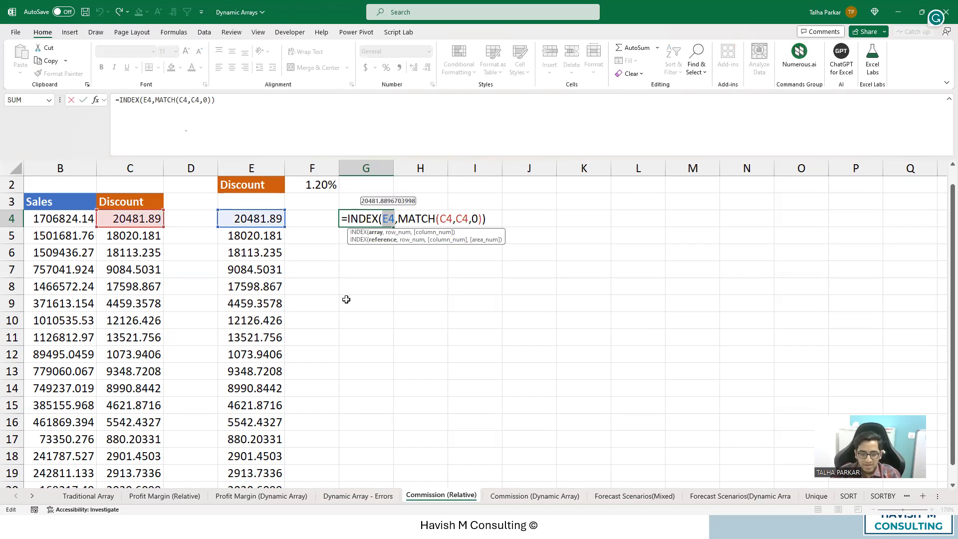
{"action": "key", "text": "F9"}
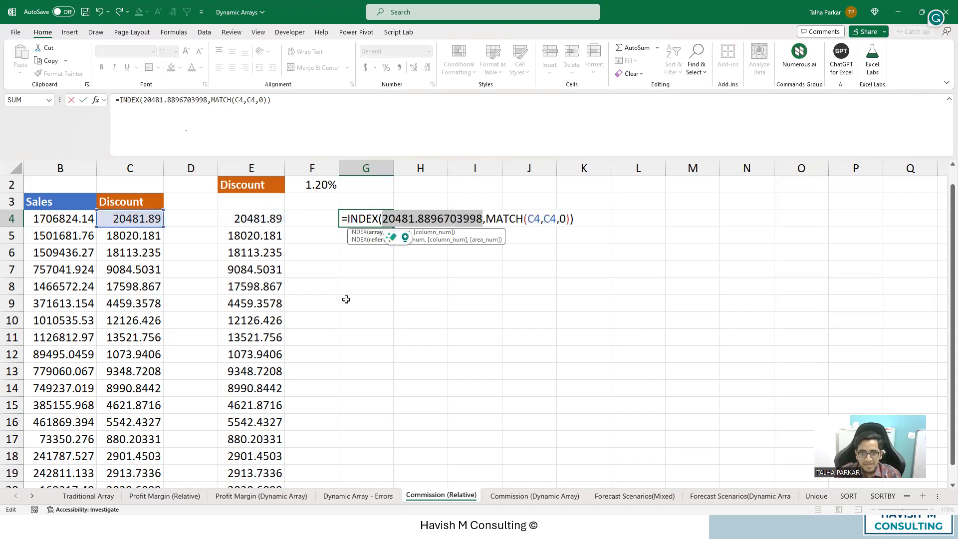
{"action": "key", "text": "ctrl+z"}
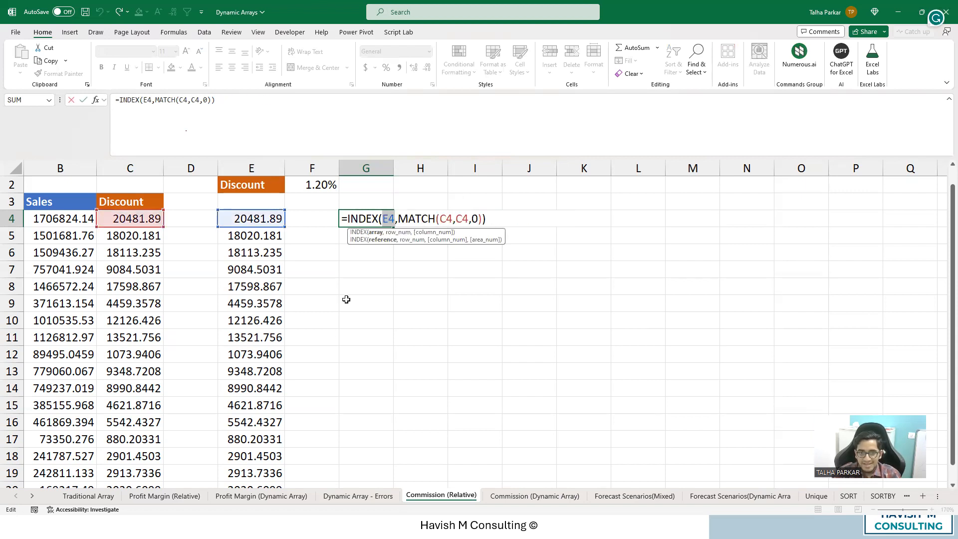
{"action": "key", "text": "ctrl+Return"}
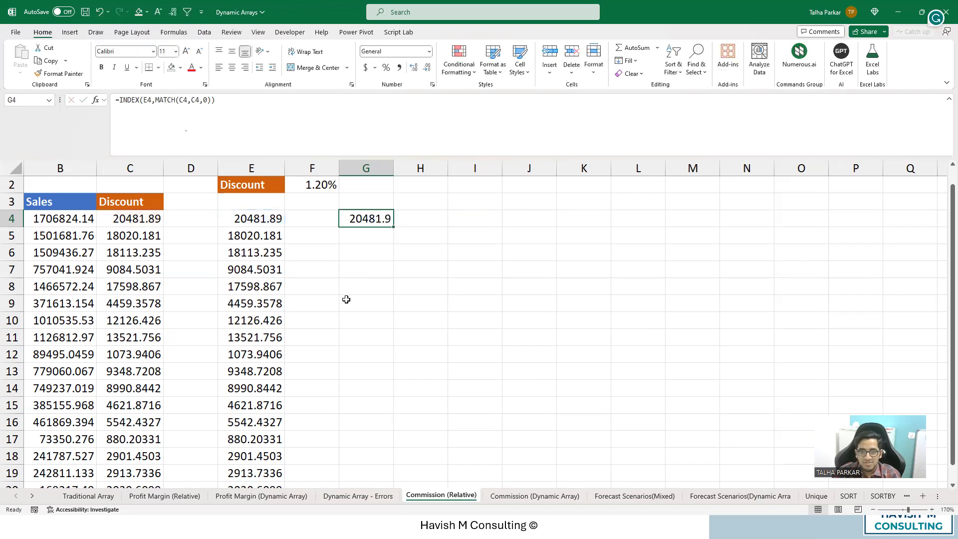
{"action": "key", "text": "Down"}
{"action": "type", "text": "=inde"}
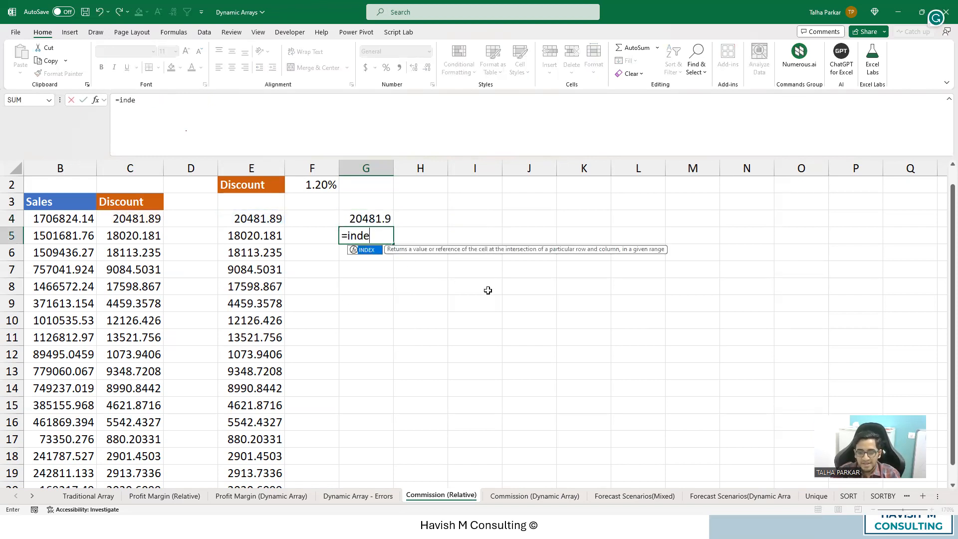
{"action": "key", "text": "super+plus"}
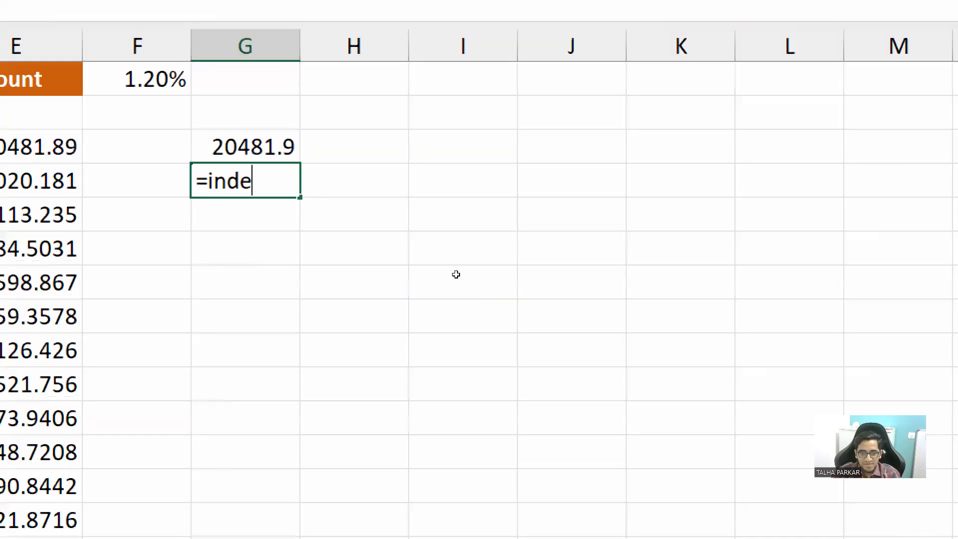
{"action": "type", "text": "x"}
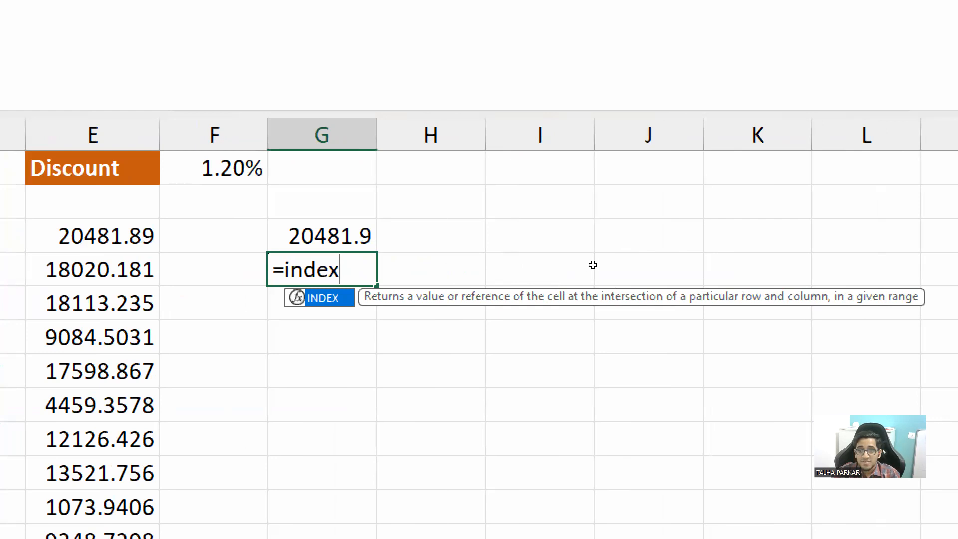
{"action": "key", "text": "Escape"}
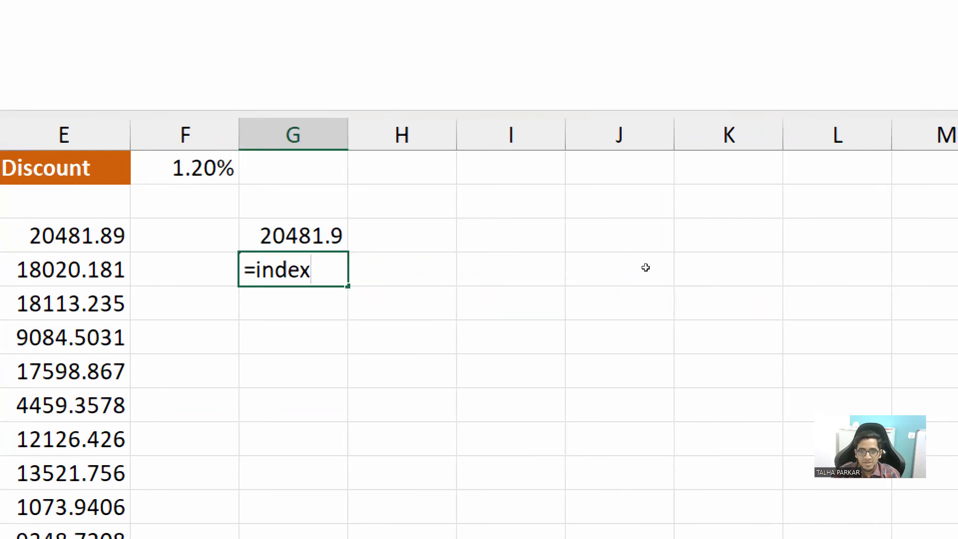
{"action": "key", "text": "Escape"}
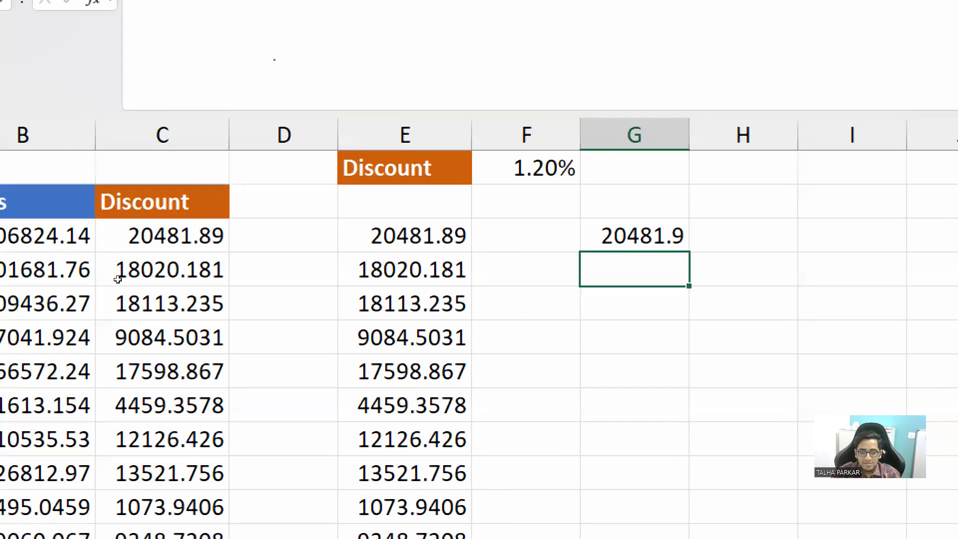
- Delete the INDEX and MATCH formula from G4
{"action": "key", "text": "Up"}
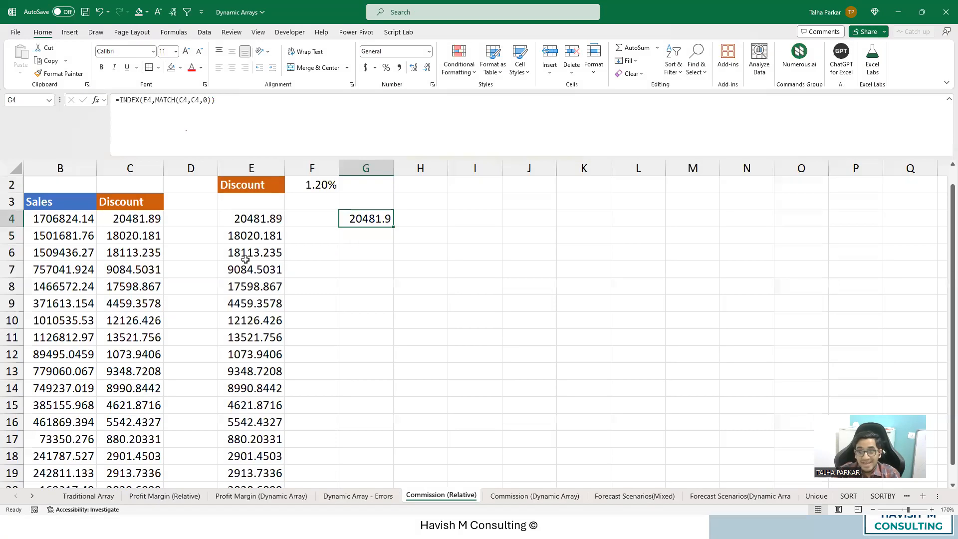
{"action": "key", "text": "Delete"}
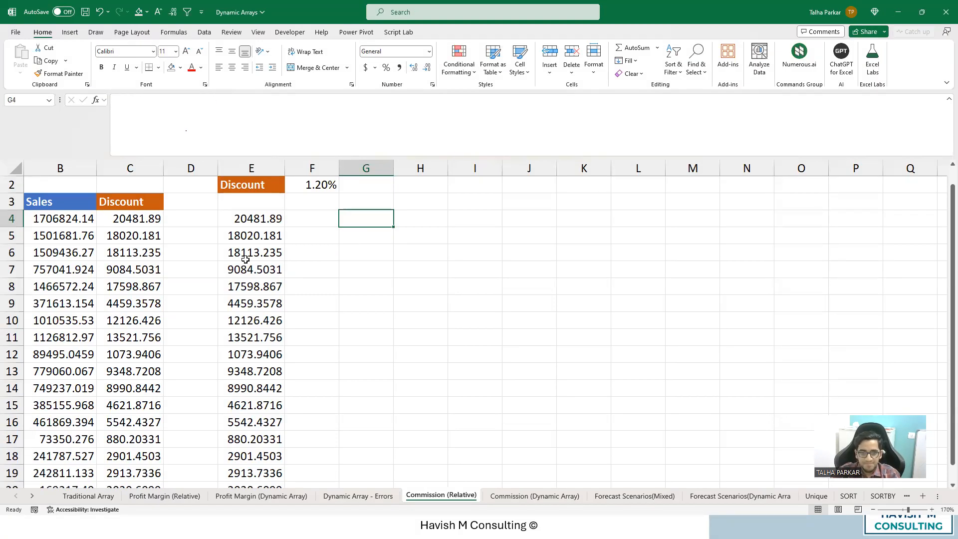
- Look over the Commission (Dynamic Array) sheet and switch to the Forecast Scenarios(Mixed) sheet
{"action": "left_click", "coordinate": [542, 500]}
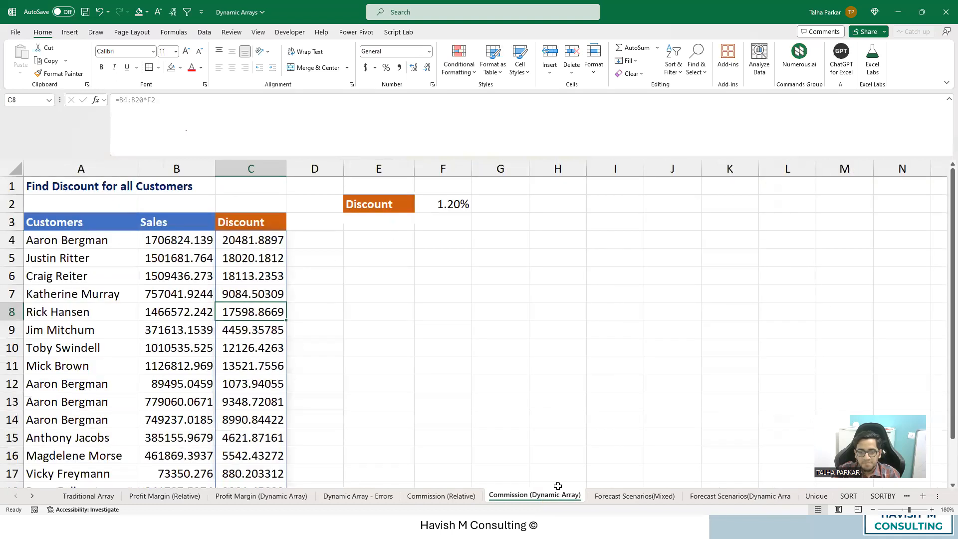
{"action": "left_click", "coordinate": [624, 497]}
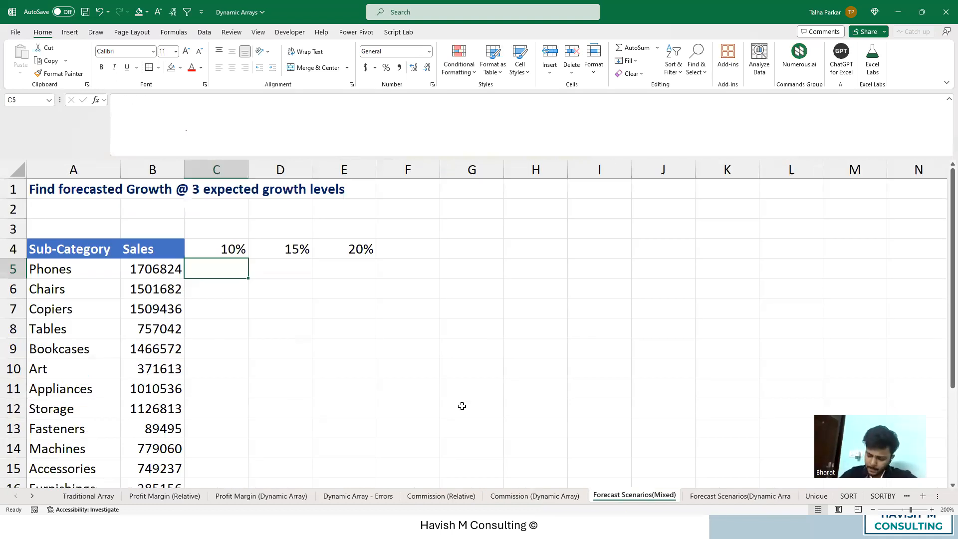
{"action": "left_click", "coordinate": [534, 496]}
{"action": "scroll", "coordinate": [145, 267], "scroll_direction": "down", "scroll_amount": 1}
{"action": "scroll", "coordinate": [155, 263], "scroll_direction": "up", "scroll_amount": 1}
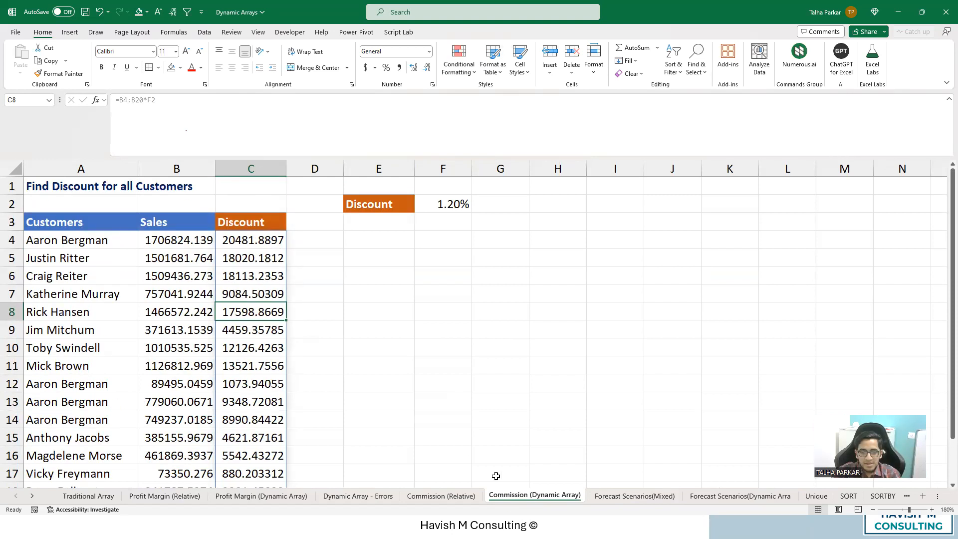
{"action": "left_click", "coordinate": [633, 496]}
{"action": "scroll", "coordinate": [270, 314], "scroll_direction": "down", "scroll_amount": 2}
{"action": "scroll", "coordinate": [270, 314], "scroll_direction": "up", "scroll_amount": 2}
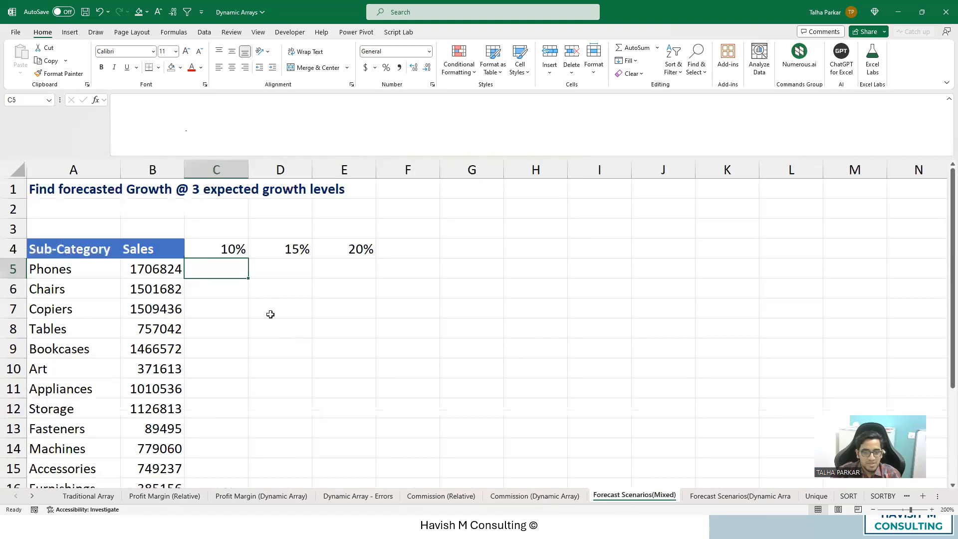
- Enter =B5*C4 in C5 to multiply the Phones sales by the 10% growth rate
{"action": "type", "text": "="}
{"action": "key", "text": "Left"}
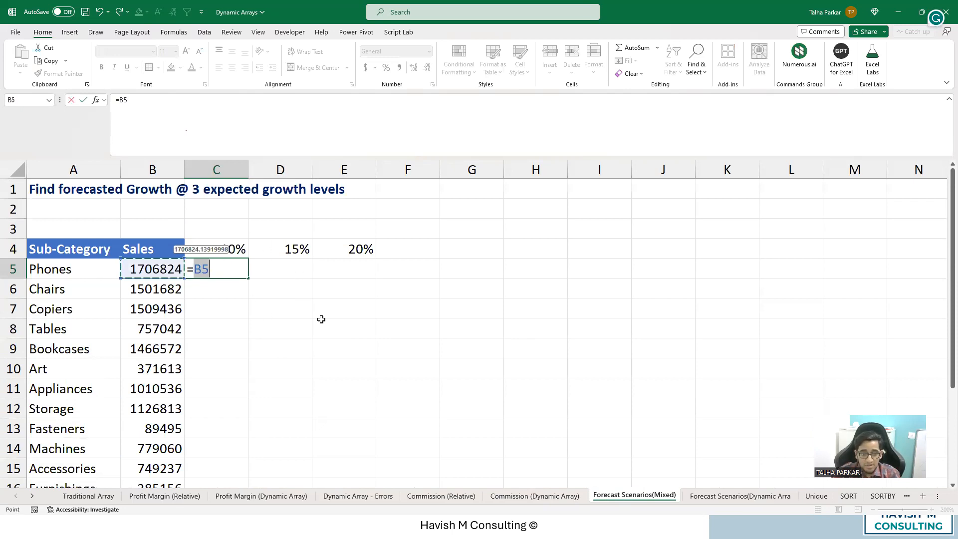
{"action": "type", "text": "*"}
{"action": "key", "text": "Up"}
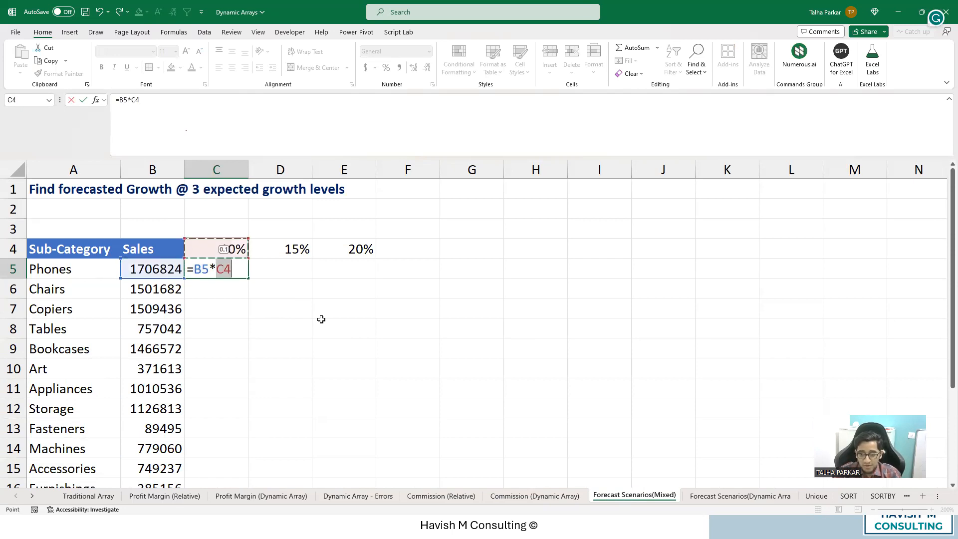
{"action": "key", "text": "ctrl+Return"}
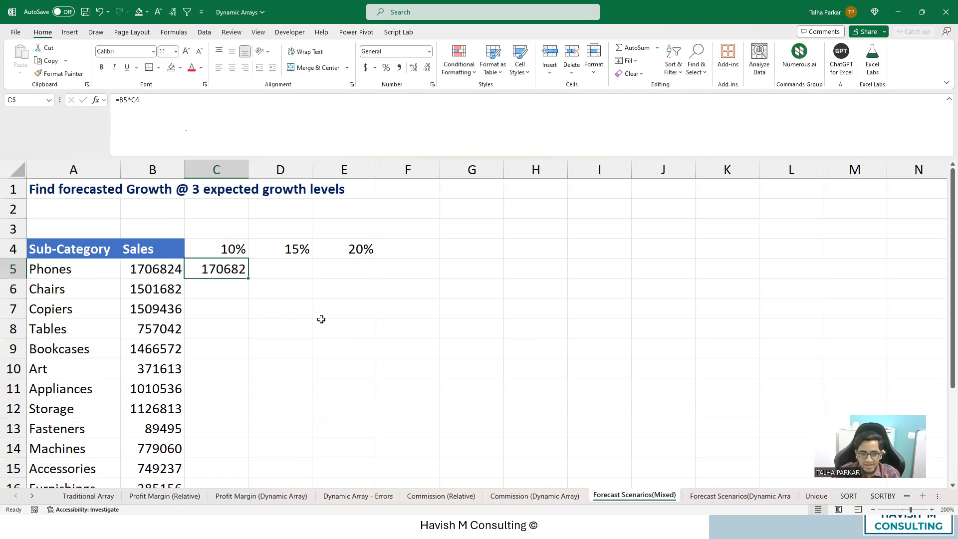
- Fill the C5 formula down to row 8 and across to column E, covering C5:E8
{"action": "key", "text": "shift+Down"}
{"action": "key", "text": "shift+Down"}
{"action": "key", "text": "shift+Down"}
{"action": "key", "text": "ctrl+d"}
{"action": "key", "text": "shift+Right"}
{"action": "key", "text": "shift+Right"}
{"action": "key", "text": "ctrl+r"}
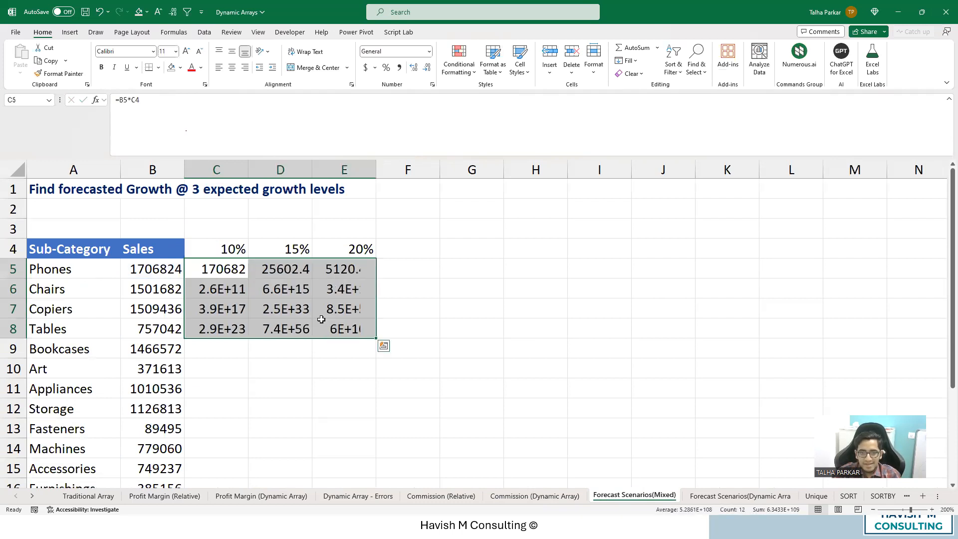
- Inspect which cells the copied formula in E6 refers to, leaving it unchanged
{"action": "key", "text": "Down"}
{"action": "key", "text": "Right"}
{"action": "key", "text": "Right"}
{"action": "key", "text": "F2"}
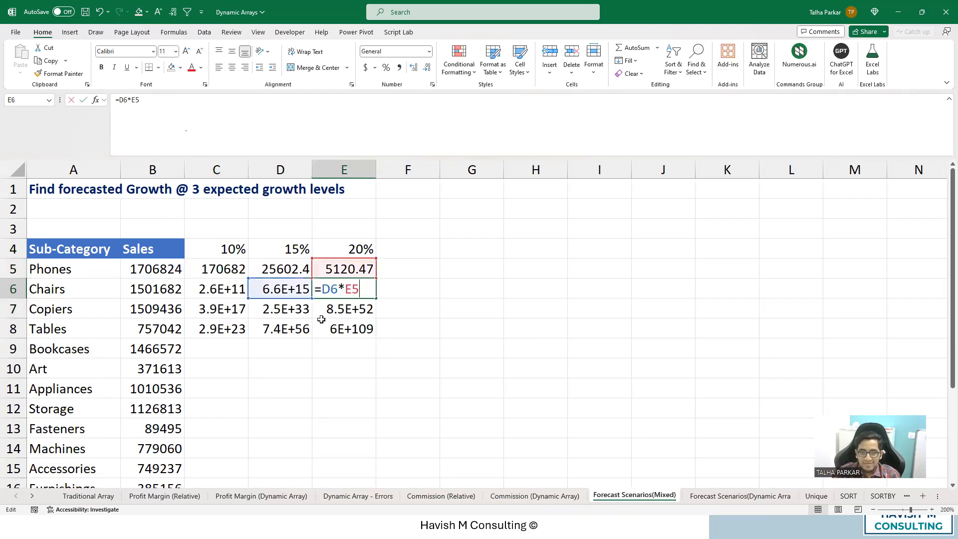
{"action": "key", "text": "Escape"}
{"action": "key", "text": "F2"}
{"action": "key", "text": "Escape"}
{"action": "key", "text": "Left"}
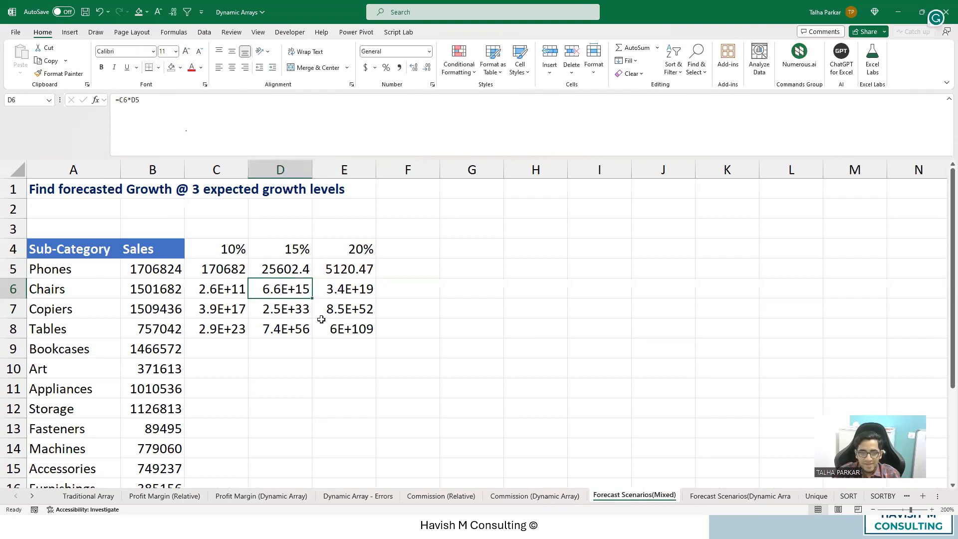
- Undo both the fill across and the fill down of the growth formula
{"action": "key", "text": "Left"}
{"action": "key", "text": "Up"}
{"action": "key", "text": "ctrl+z"}
{"action": "key", "text": "ctrl+z"}
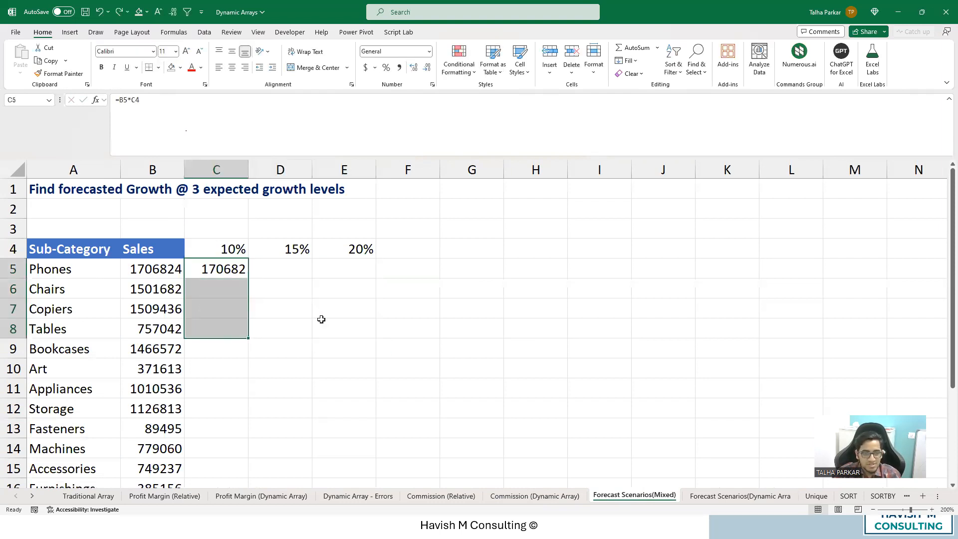
- Change the C5 formula to =$B5*C$4, locking the Sales column and the growth-rate row
{"action": "key", "text": "Down"}
{"action": "key", "text": "Up"}
{"action": "key", "text": "F2"}
{"action": "key", "text": "Left"}
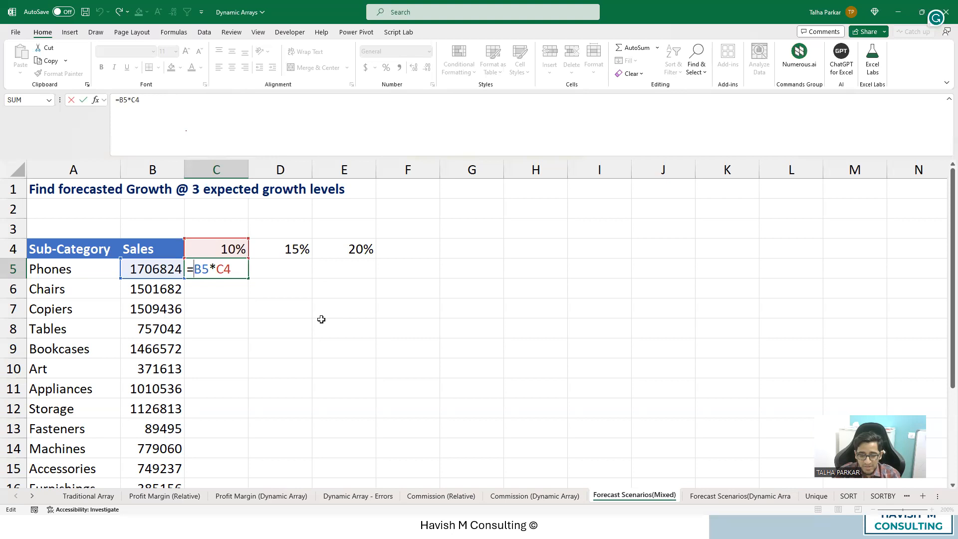
{"action": "type", "text": "$"}
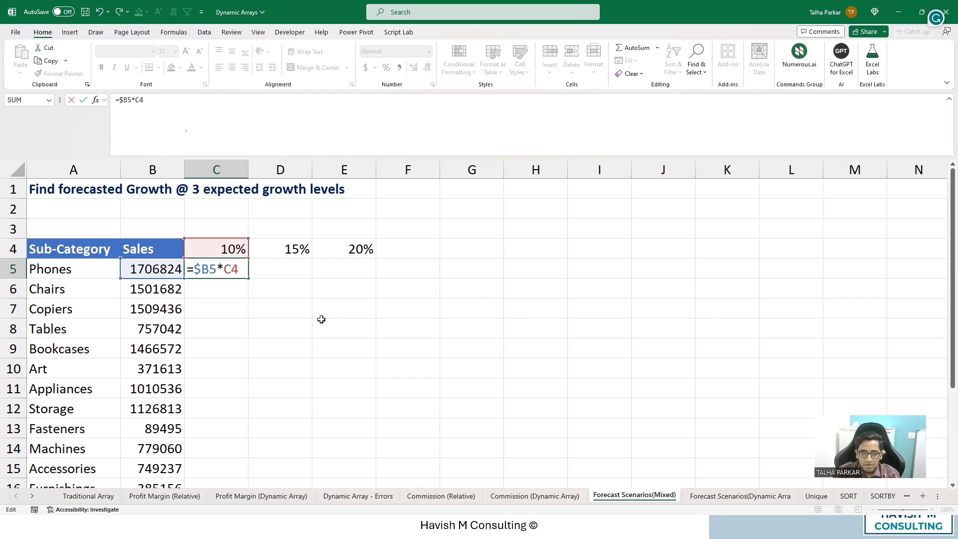
{"action": "key", "text": "F4"}
{"action": "key", "text": "F4"}
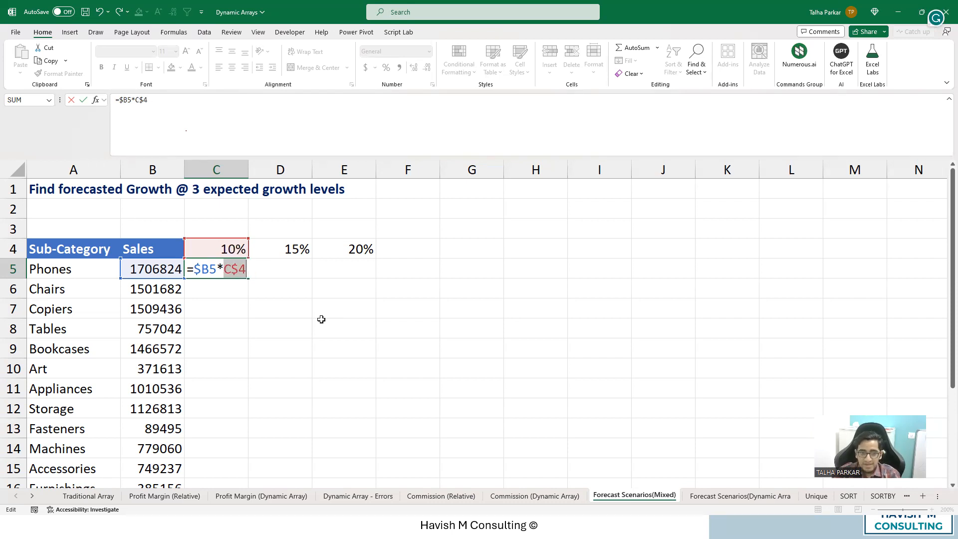
{"action": "key", "text": "Return"}
- Fill the C5 formula down to row 21 and across to column E, covering C5:E21
{"action": "key", "text": "Up"}
{"action": "key", "text": "shift+Down"}
{"action": "key", "text": "Left"}
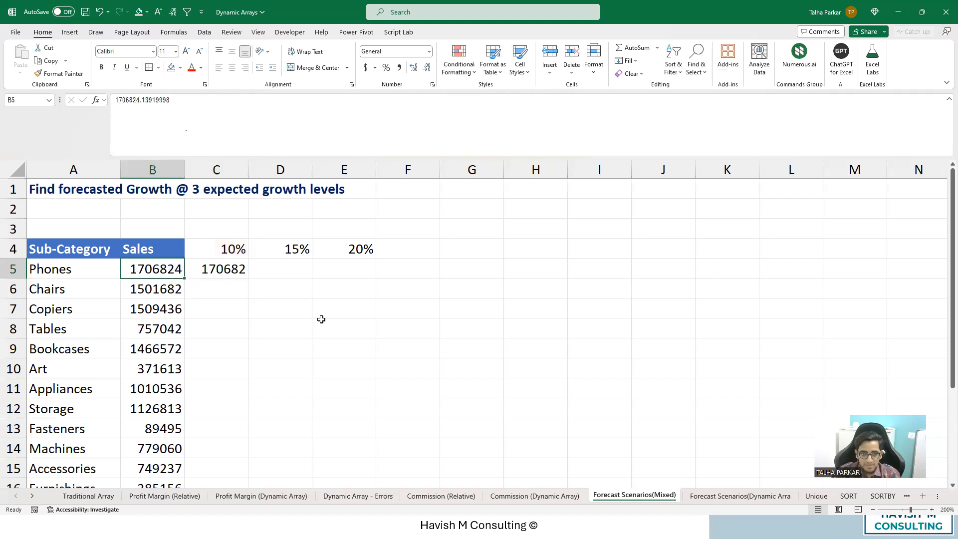
{"action": "key", "text": "ctrl+Down"}
{"action": "key", "text": "Right"}
{"action": "key", "text": "ctrl+shift+Up"}
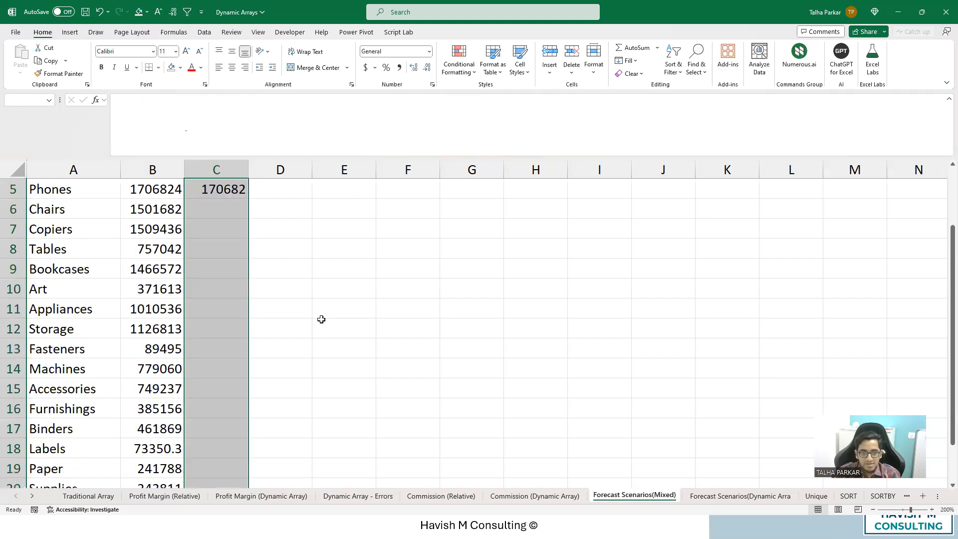
{"action": "key", "text": "ctrl+d"}
{"action": "key", "text": "shift+Right"}
{"action": "key", "text": "shift+Right"}
{"action": "key", "text": "ctrl+r"}
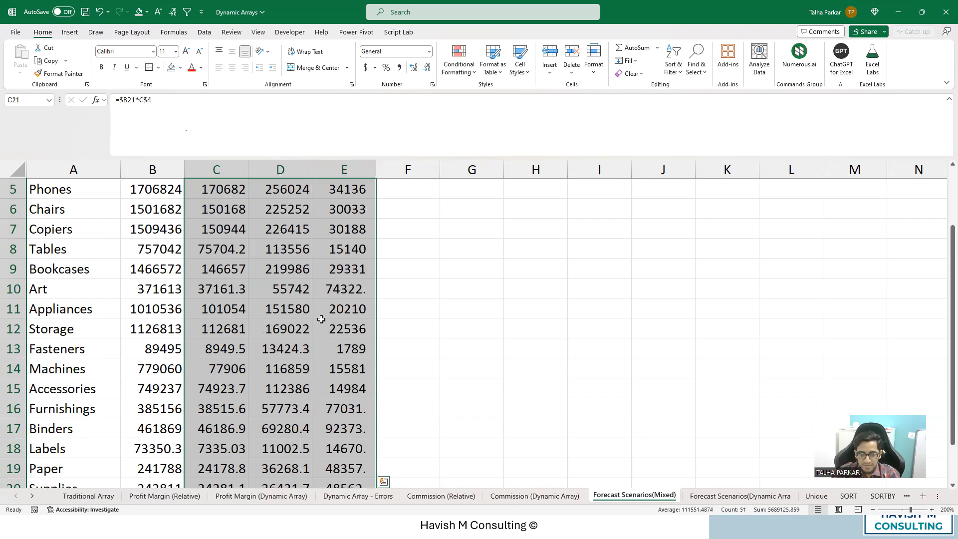
- Return to the upper rows of the forecast and inspect the references of the copied formula in E7
{"action": "key", "text": "Up"}
{"action": "key", "text": "Up"}
{"action": "key", "text": "Up"}
{"action": "key", "text": "Up"}
{"action": "key", "text": "Up"}
{"action": "key", "text": "Up"}
{"action": "key", "text": "Up"}
{"action": "key", "text": "Up"}
{"action": "key", "text": "Up"}
{"action": "key", "text": "Up"}
{"action": "key", "text": "Up"}
{"action": "key", "text": "Up"}
{"action": "key", "text": "Up"}
{"action": "key", "text": "Up"}
{"action": "key", "text": "Up"}
{"action": "key", "text": "Up"}
{"action": "key", "text": "Down"}
{"action": "key", "text": "Up"}
{"action": "key", "text": "Right"}
{"action": "key", "text": "Right"}
{"action": "key", "text": "Up"}
{"action": "key", "text": "Up"}
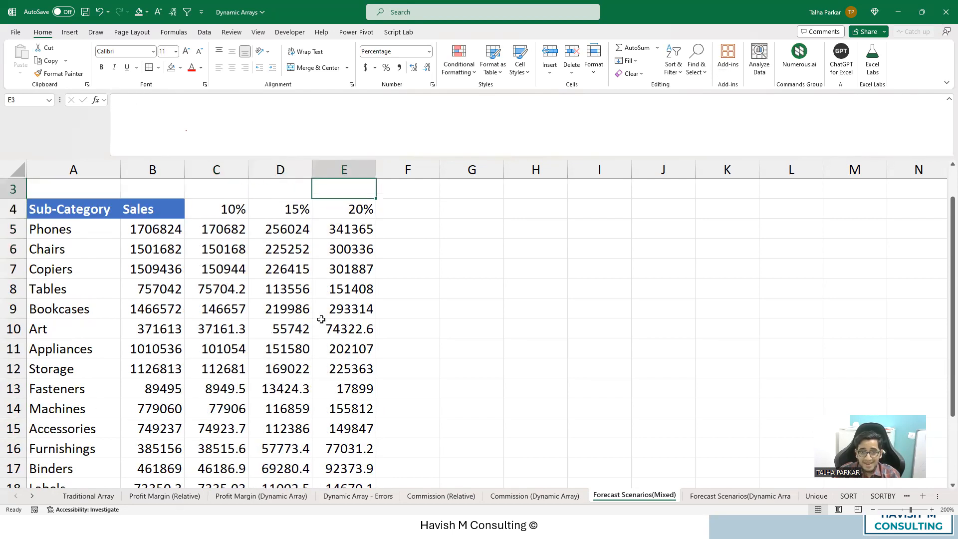
{"action": "key", "text": "Down"}
{"action": "key", "text": "Down"}
{"action": "key", "text": "Down"}
{"action": "key", "text": "Down"}
{"action": "key", "text": "F2"}
{"action": "key", "text": "Escape"}
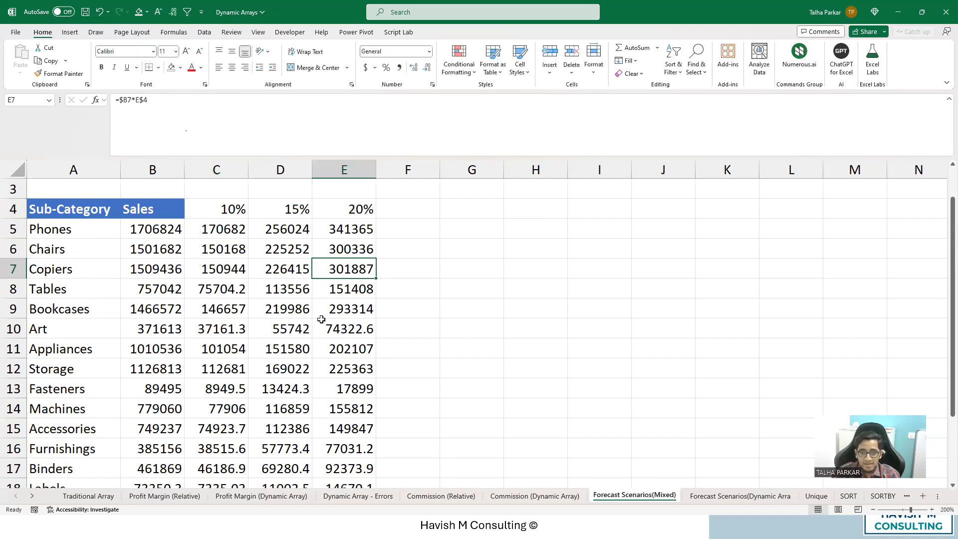
- Inspect the references of the 20% growth formulas in the last data row and in E5
{"action": "key", "text": "ctrl+Down"}
{"action": "key", "text": "F2"}
{"action": "key", "text": "Escape"}
{"action": "key", "text": "ctrl+Up"}
{"action": "key", "text": "Down"}
{"action": "key", "text": "F2"}
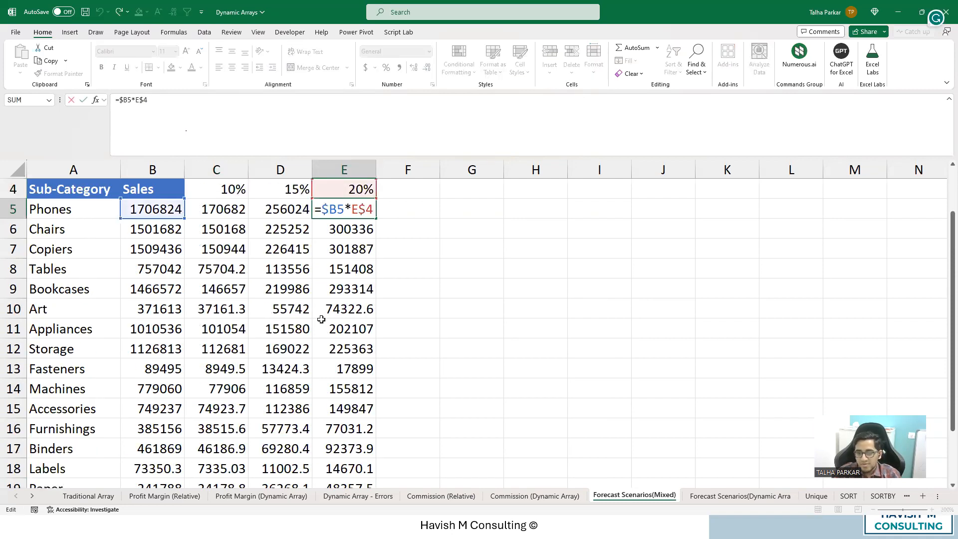
{"action": "key", "text": "Escape"}
- Change the C5 formula to =$B$5*C$4 so that the Phones sales reference is fully absolute
{"action": "key", "text": "Left"}
{"action": "key", "text": "Left"}
{"action": "key", "text": "F2"}
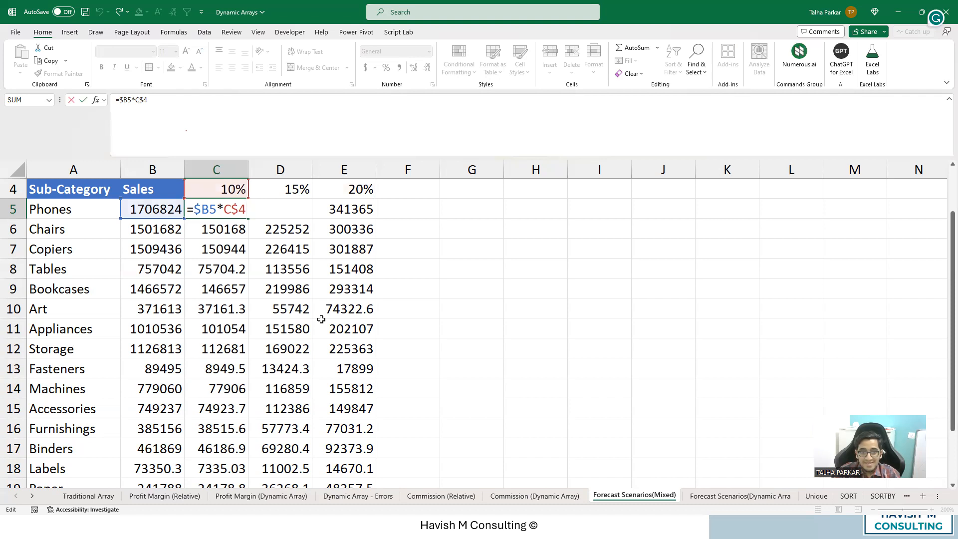
{"action": "type", "text": "$"}
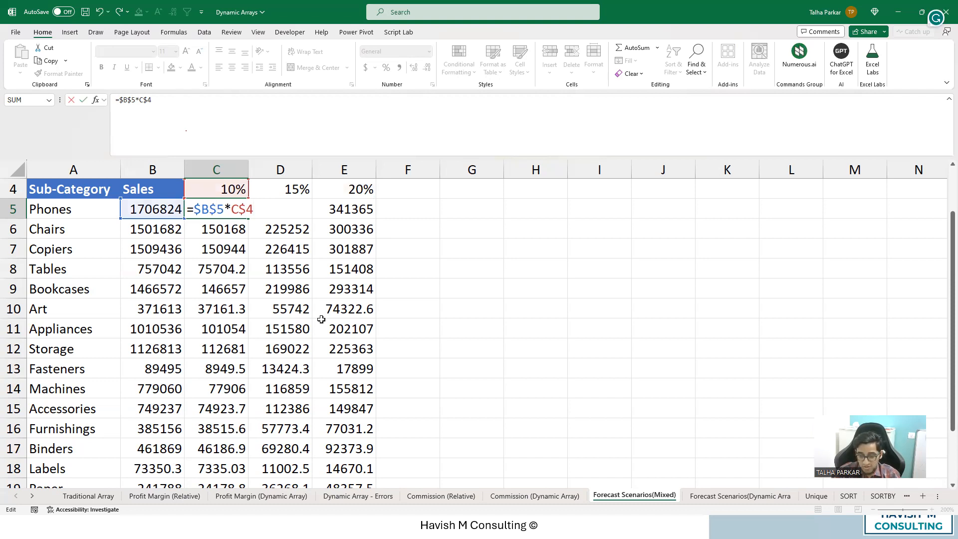
{"action": "key", "text": "ctrl+Return"}
- Copy the C5 formula down the rest of column C and undo the paste
{"action": "key", "text": "ctrl+c"}
{"action": "key", "text": "ctrl+shift+Down"}
{"action": "key", "text": "ctrl+v"}
{"action": "scroll", "coordinate": [322, 319], "scroll_direction": "up", "scroll_amount": 1}
{"action": "key", "text": "ctrl+z"}
{"action": "key", "text": "Left"}
{"action": "key", "text": "Down"}
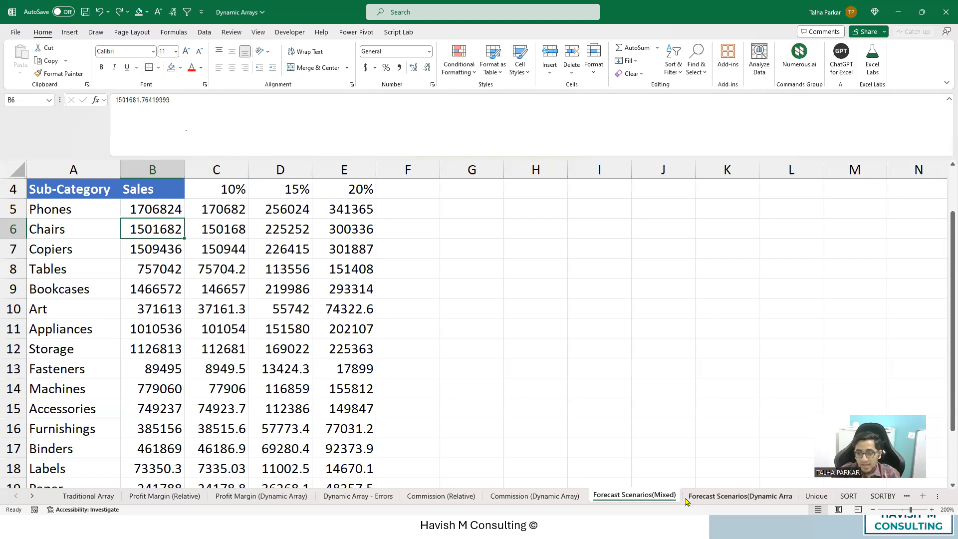
- On the Forecast Scenarios dynamic array sheet, enter =B5:B21*C4:E4 in C5
{"action": "left_click", "coordinate": [740, 495]}
{"action": "type", "text": "="}
{"action": "key", "text": "Left"}
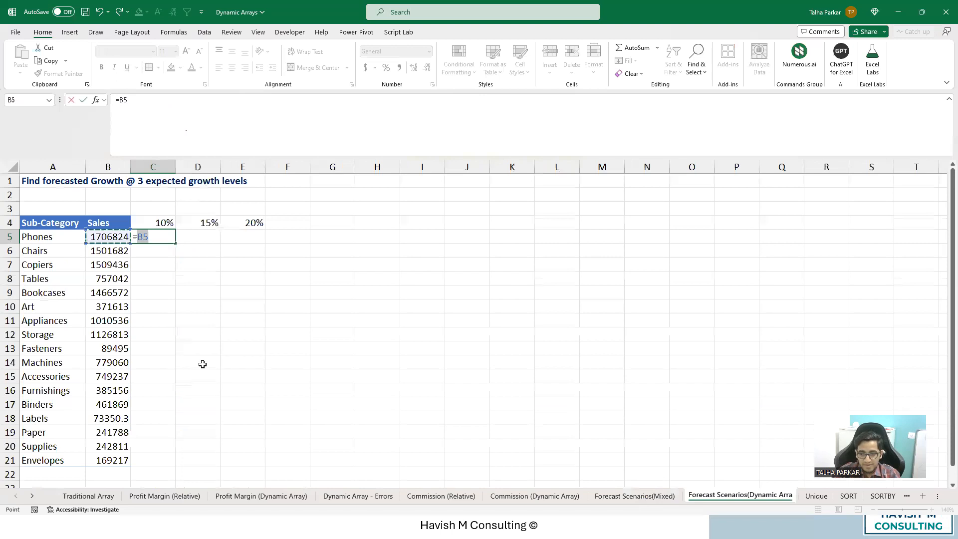
{"action": "key", "text": "ctrl+shift+Down"}
{"action": "type", "text": "*"}
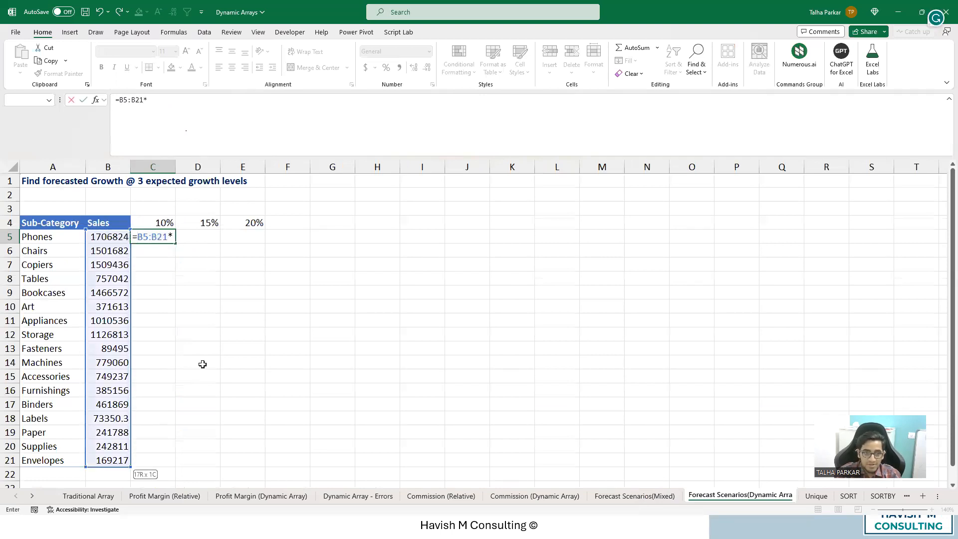
{"action": "key", "text": "Up"}
{"action": "key", "text": "ctrl+shift+Right"}
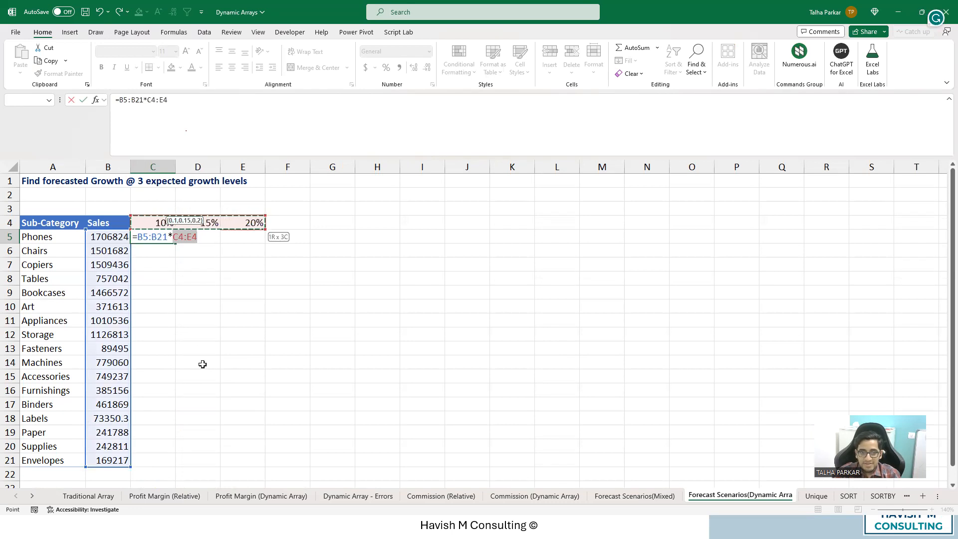
{"action": "key", "text": "Return"}
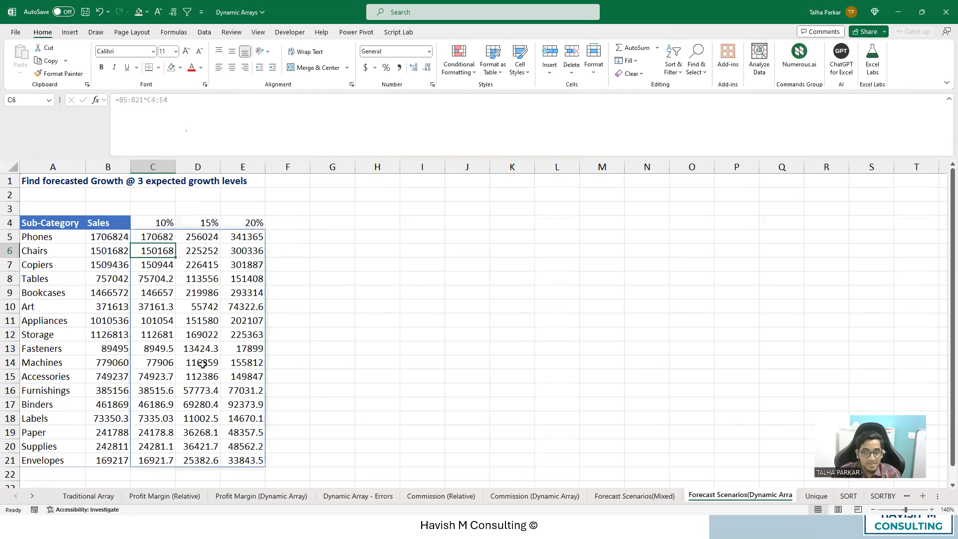
- Compare the separate Phones formulas in C5, D5 and E5 on the Forecast Scenarios(Mixed) sheet
{"action": "left_click", "coordinate": [603, 496]}
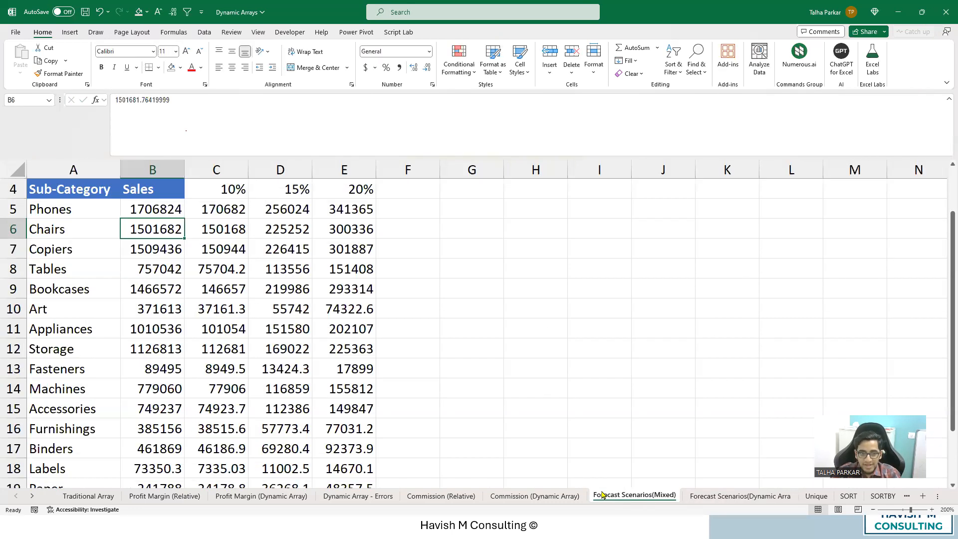
{"action": "key", "text": "Right"}
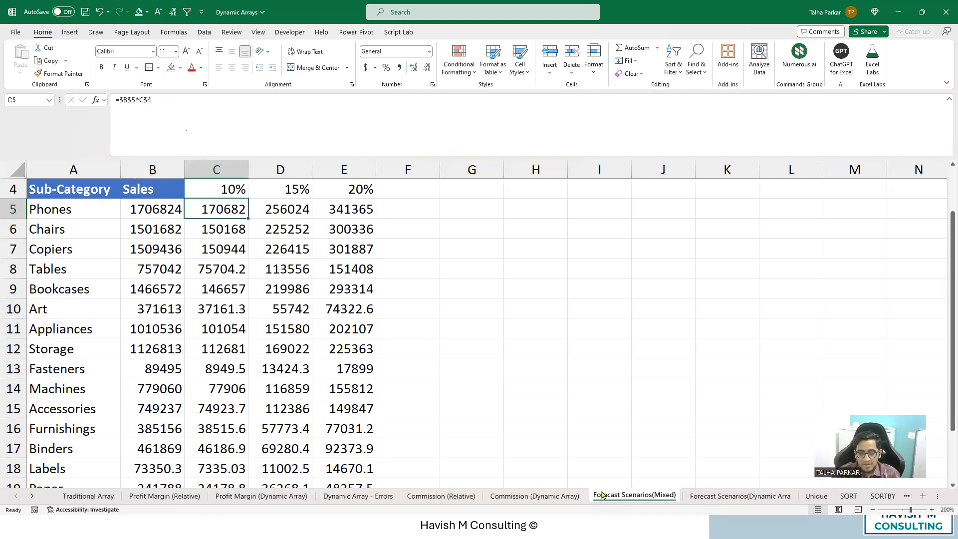
{"action": "key", "text": "Right"}
{"action": "key", "text": "Left"}
{"action": "key", "text": "Right"}
{"action": "key", "text": "Right"}
{"action": "key", "text": "Left"}
{"action": "key", "text": "Right"}
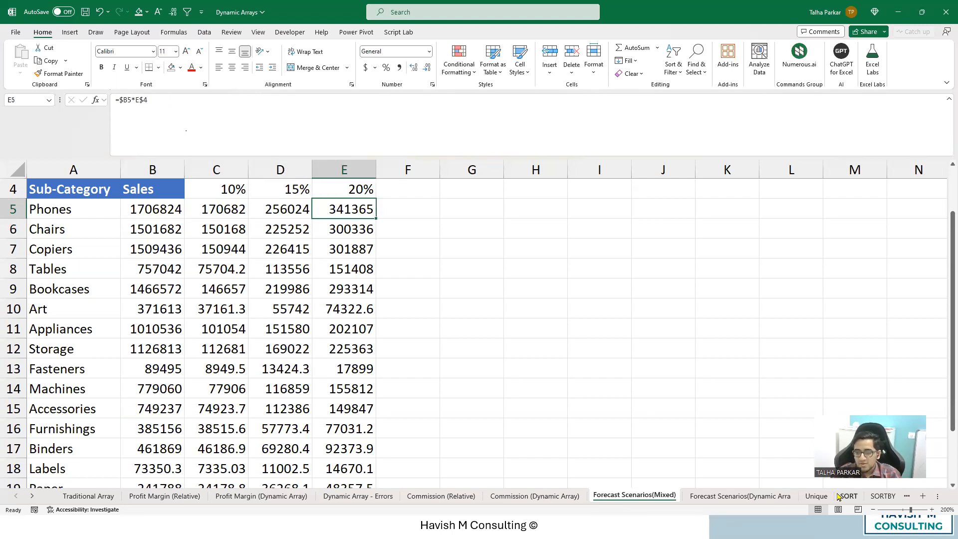
- On the Forecast Scenarios dynamic array sheet, compare the source formula in C5 with the neighbouring spilled cells
{"action": "left_click", "coordinate": [702, 494]}
{"action": "key", "text": "Up"}
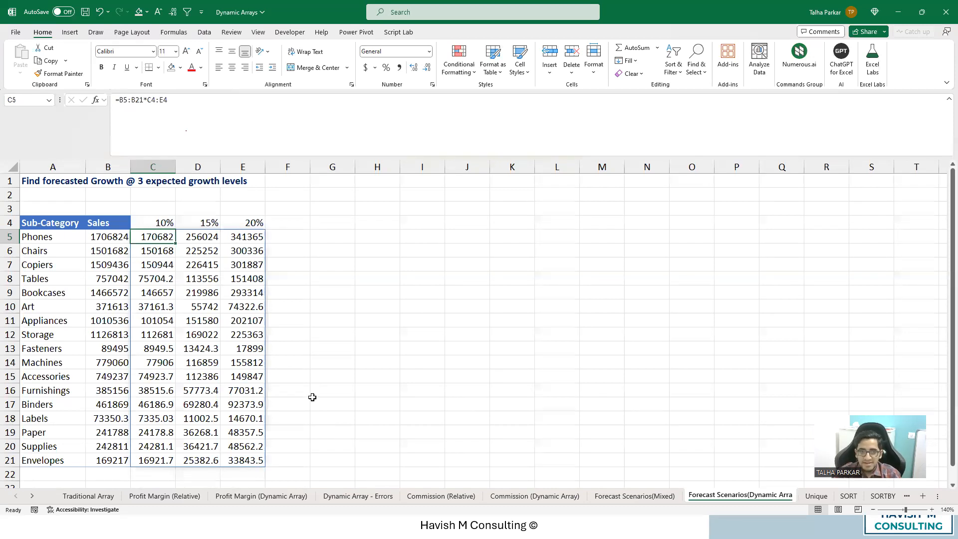
{"action": "key", "text": "Right"}
{"action": "key", "text": "Down"}
{"action": "key", "text": "Up"}
{"action": "key", "text": "Up"}
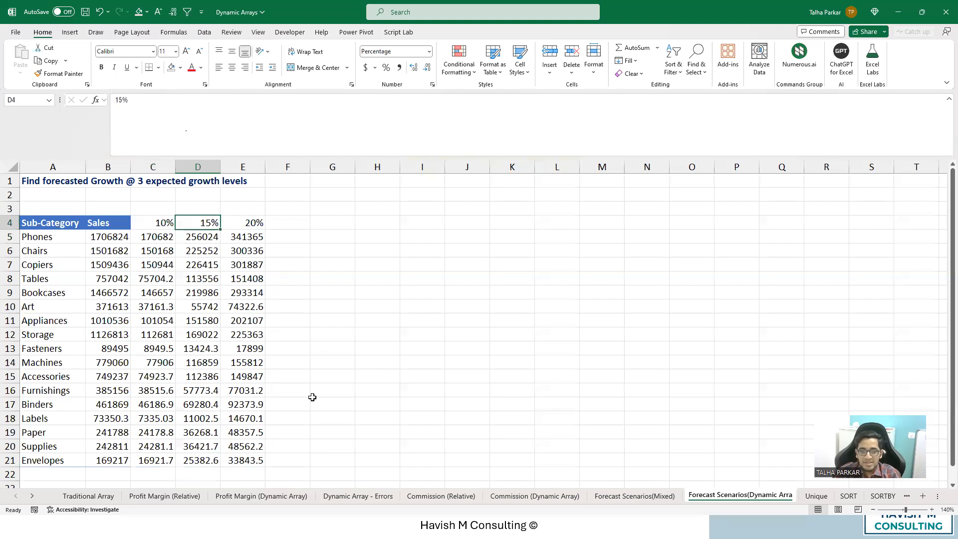
{"action": "key", "text": "Left"}
{"action": "key", "text": "Down"}
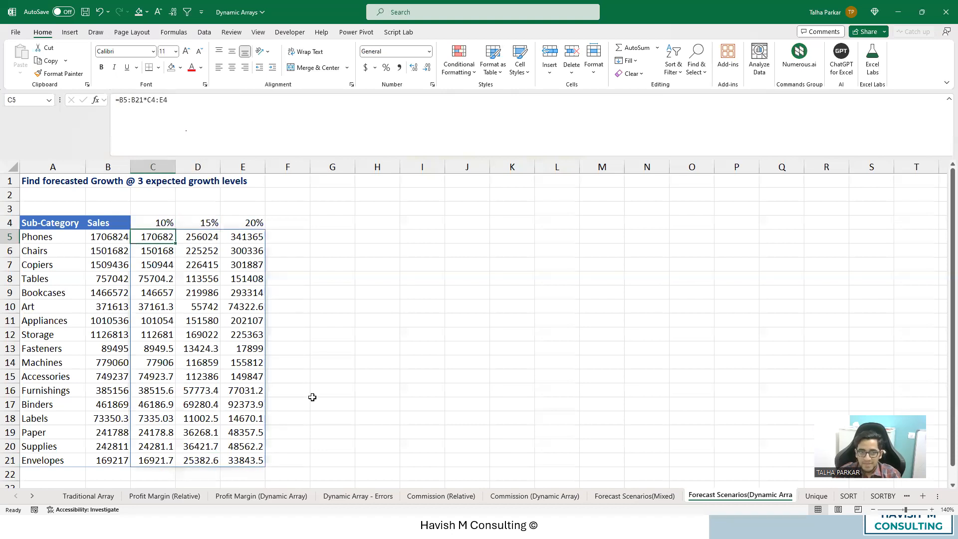
{"action": "key", "text": "Right"}
{"action": "key", "text": "Left"}
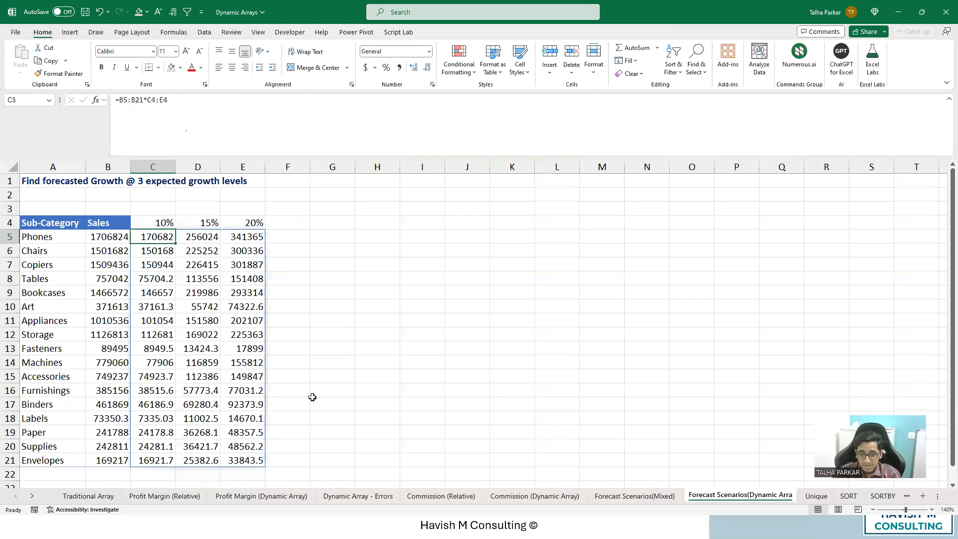
- Enter 1 in E6, inside the spill range, to test overwriting a spilled cell
{"action": "key", "text": "Right"}
{"action": "key", "text": "Down"}
{"action": "key", "text": "Right"}
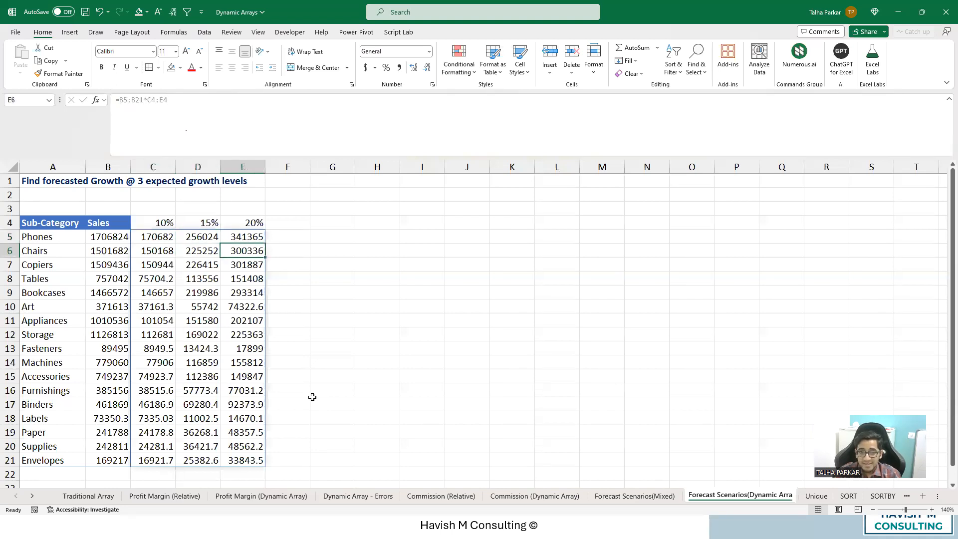
{"action": "type", "text": "1"}
{"action": "key", "text": "Return"}
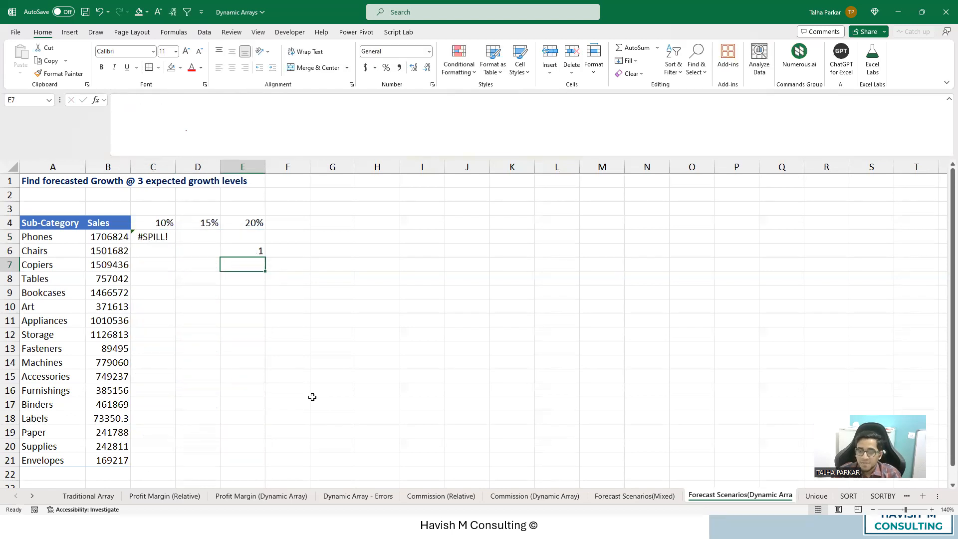
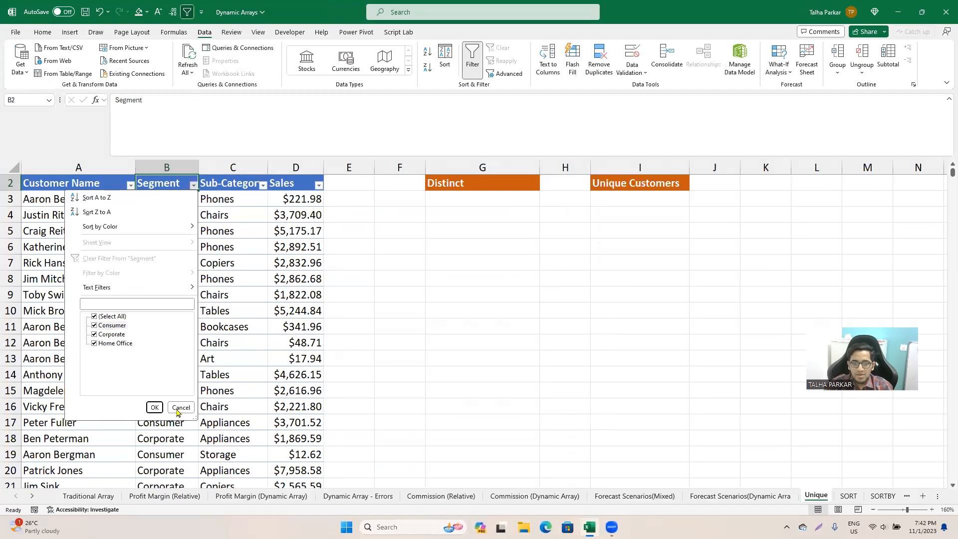
- Close the Segment filter list on the Unique sheet without filtering, and go to G3 below the Distinct heading
{"action": "left_click", "coordinate": [233, 511]}
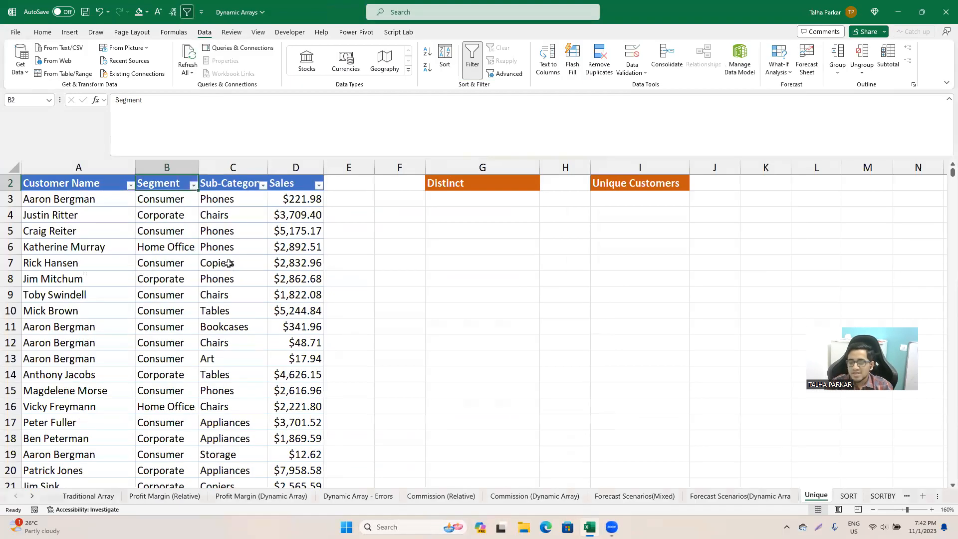
{"action": "key", "text": "Up"}
{"action": "key", "text": "Right"}
{"action": "key", "text": "Right"}
{"action": "key", "text": "Right"}
{"action": "key", "text": "Down"}
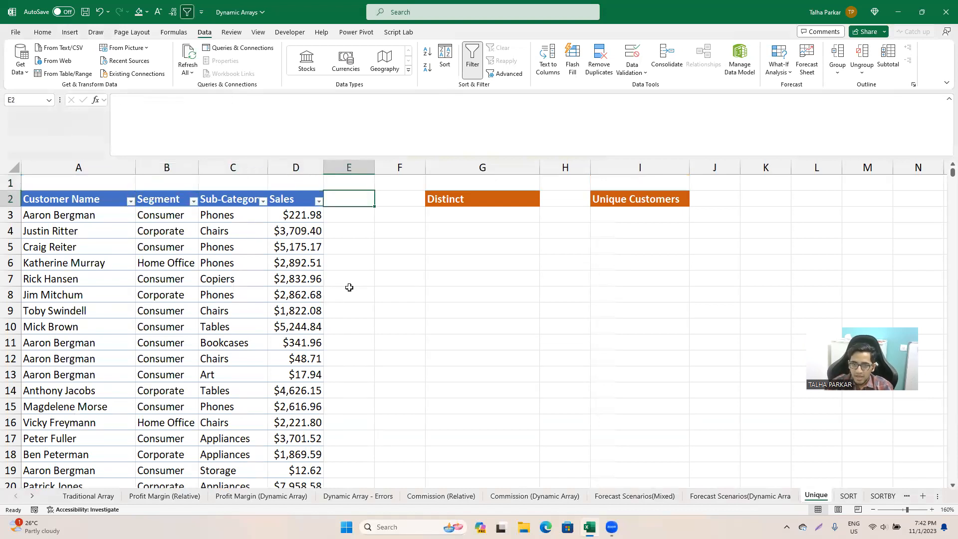
{"action": "key", "text": "Right"}
{"action": "key", "text": "Down"}
{"action": "key", "text": "Right"}
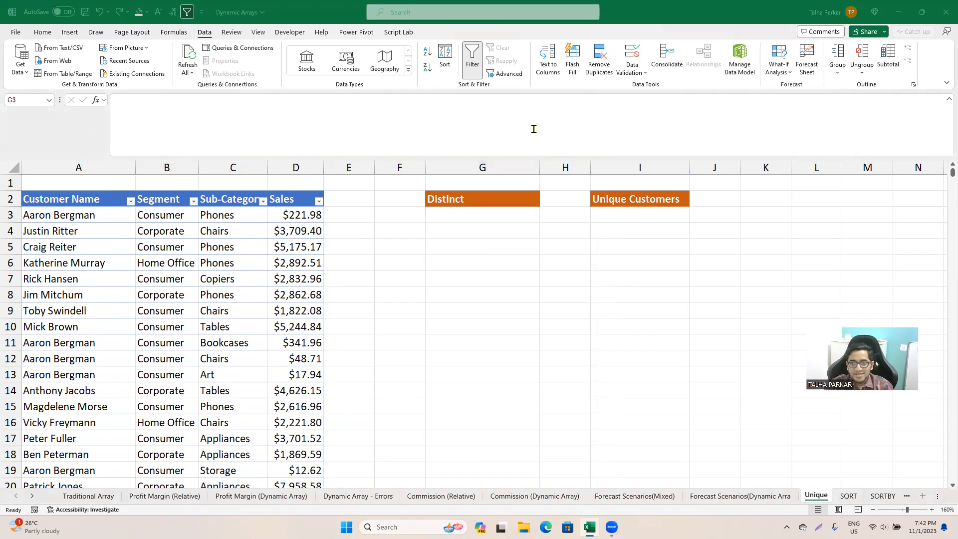
- Enter =UNIQUE(A3:A51292) in G3 to list every distinct customer from the Customer Name column
{"action": "left_click", "coordinate": [510, 214]}
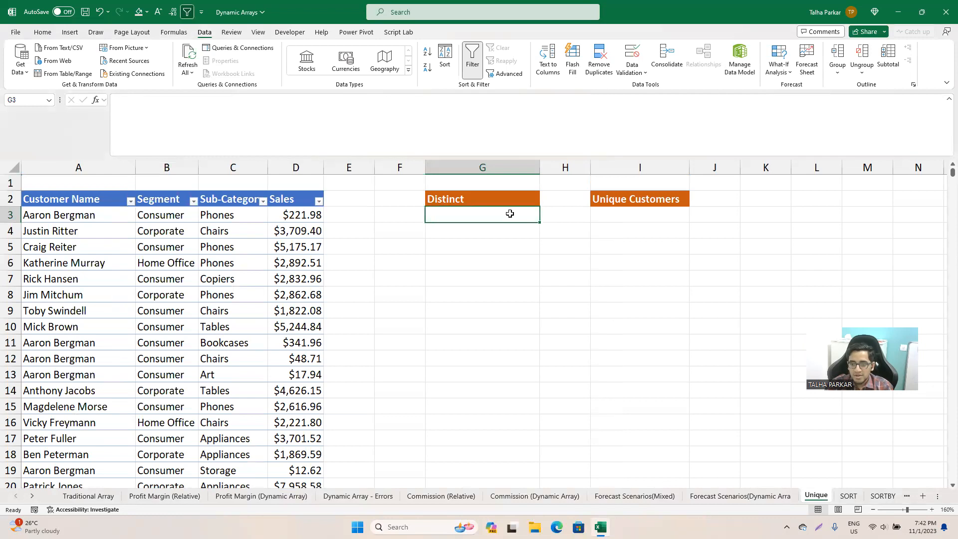
{"action": "type", "text": "=uniq"}
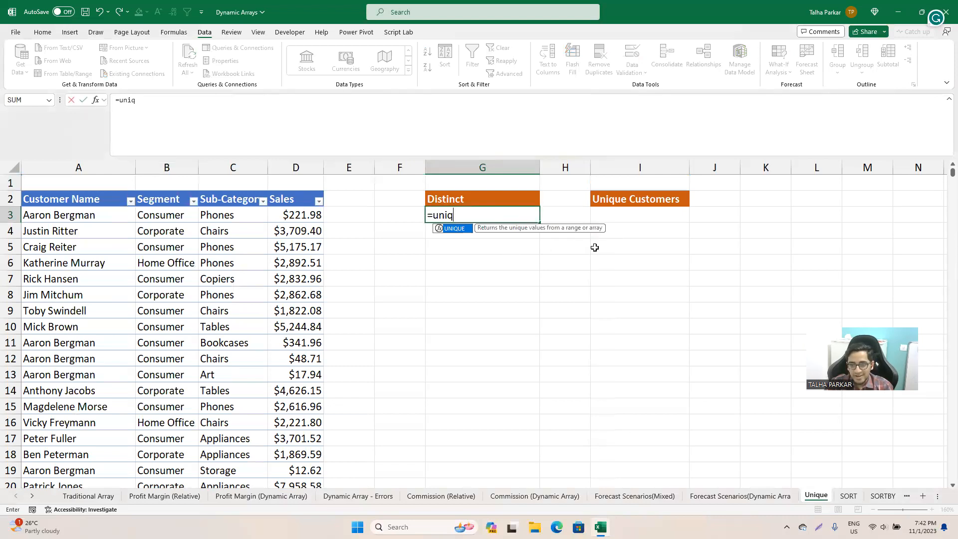
{"action": "key", "text": "Tab"}
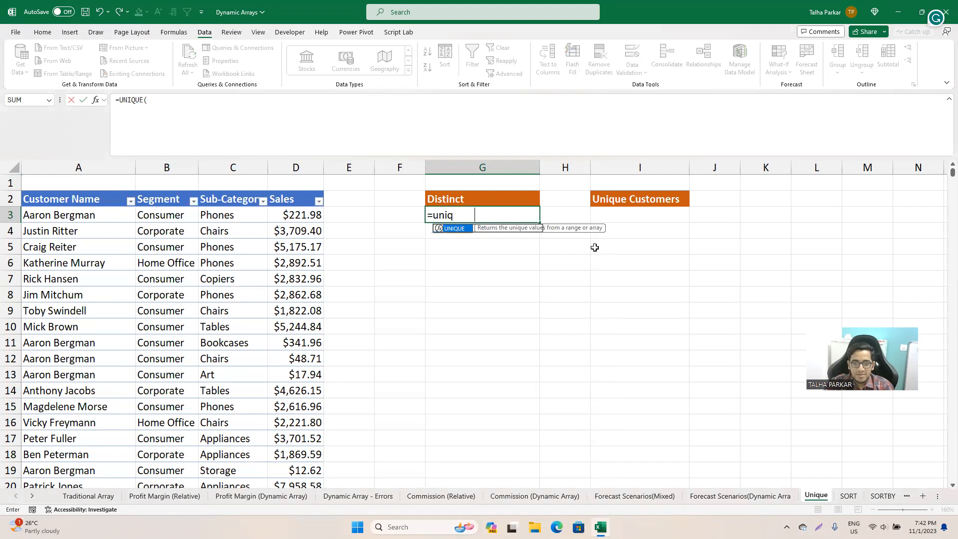
{"action": "key", "text": "Left"}
{"action": "key", "text": "Left"}
{"action": "key", "text": "Left"}
{"action": "key", "text": "Left"}
{"action": "key", "text": "Left"}
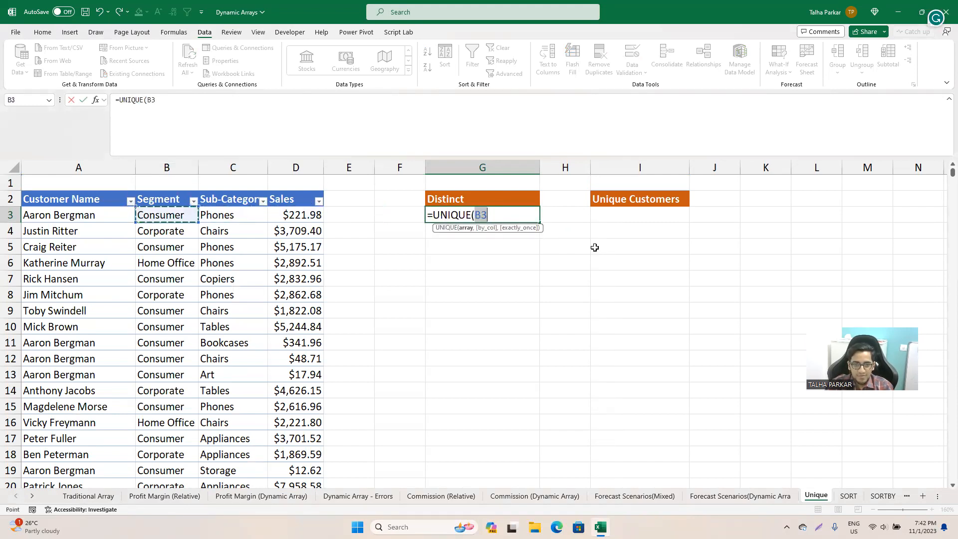
{"action": "key", "text": "ctrl+shift+Down"}
{"action": "key", "text": "ctrl+shift+Up"}
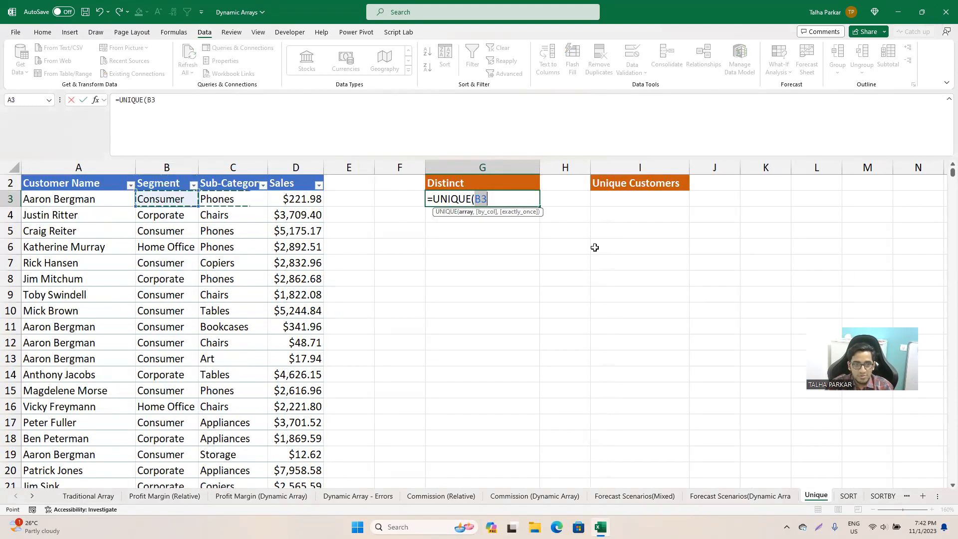
{"action": "key", "text": "Left"}
{"action": "key", "text": "ctrl+shift+Down"}
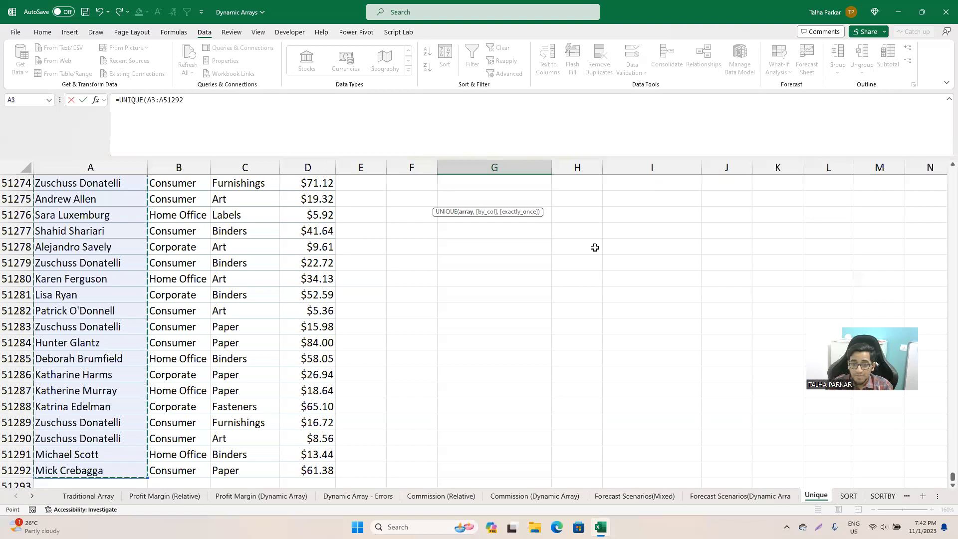
{"action": "key", "text": "ctrl+BackSpace"}
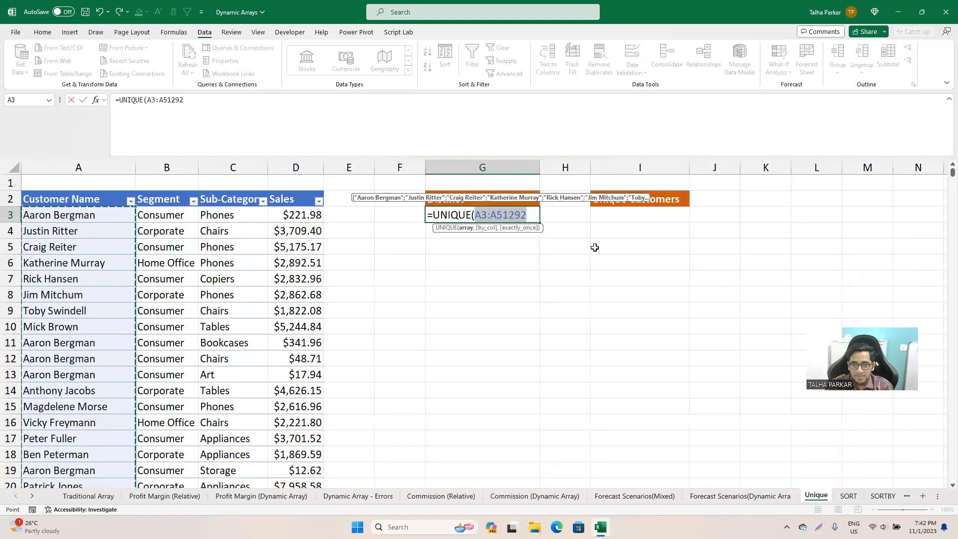
{"action": "key", "text": "shift+BackSpace"}
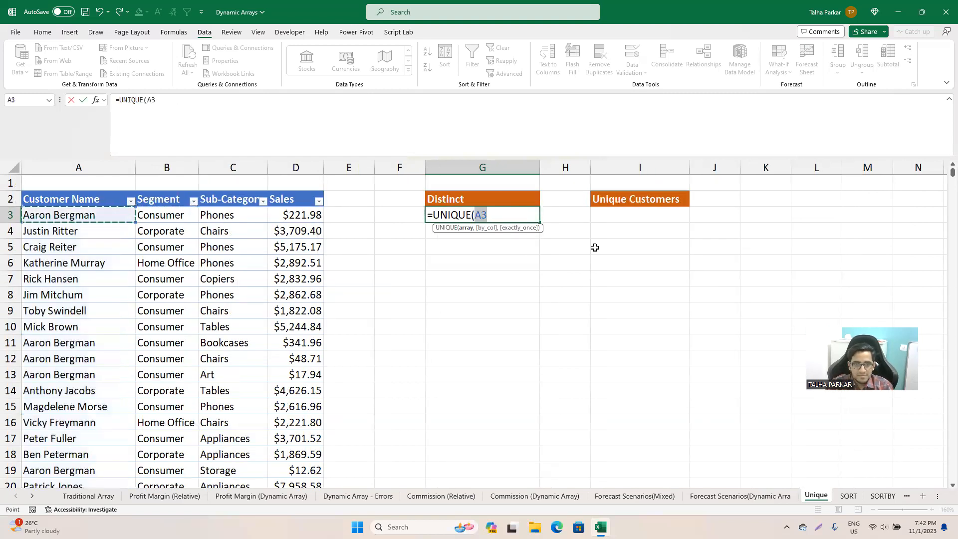
{"action": "key", "text": "ctrl+shift+Down"}
{"action": "key", "text": "ctrl+BackSpace"}
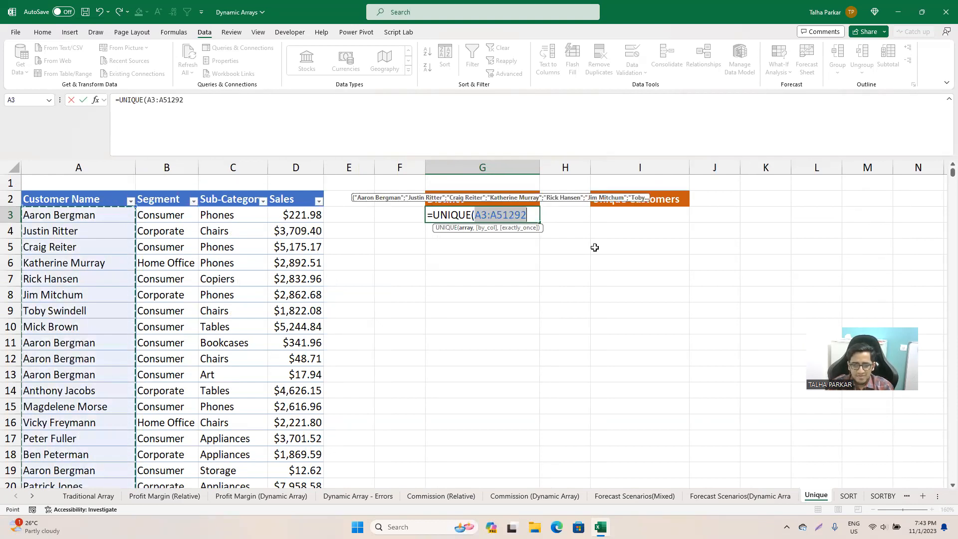
{"action": "key", "text": "ctrl+Return"}
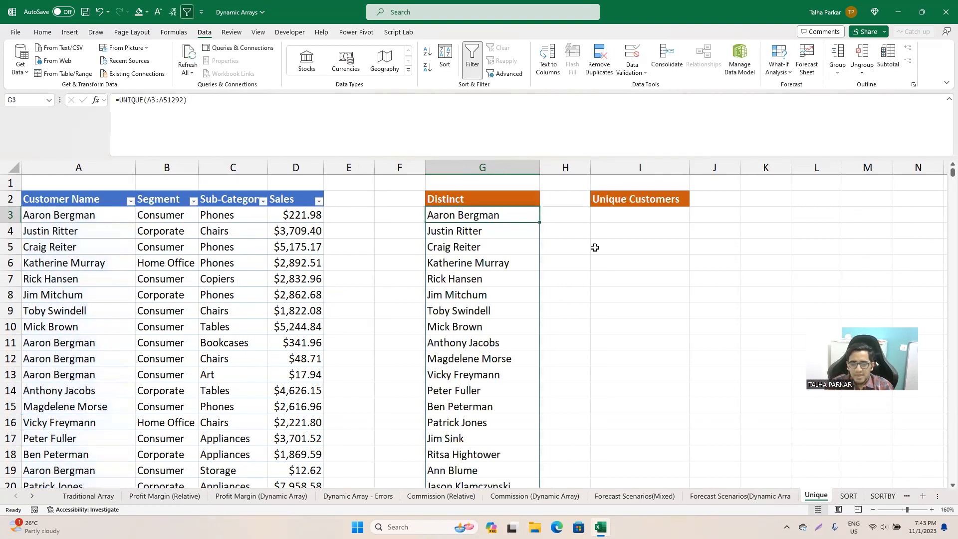
- Examine how far the spilled list of distinct names extends down column G beside the source table
{"action": "key", "text": "ctrl+shift+Down"}
{"action": "key", "text": "ctrl+Up"}
{"action": "key", "text": "Down"}
{"action": "key", "text": "Up"}
{"action": "key", "text": "Up"}
{"action": "key", "text": "Down"}
{"action": "key", "text": "Down"}
{"action": "key", "text": "Left"}
{"action": "key", "text": "Left"}
{"action": "key", "text": "Left"}
{"action": "key", "text": "Left"}
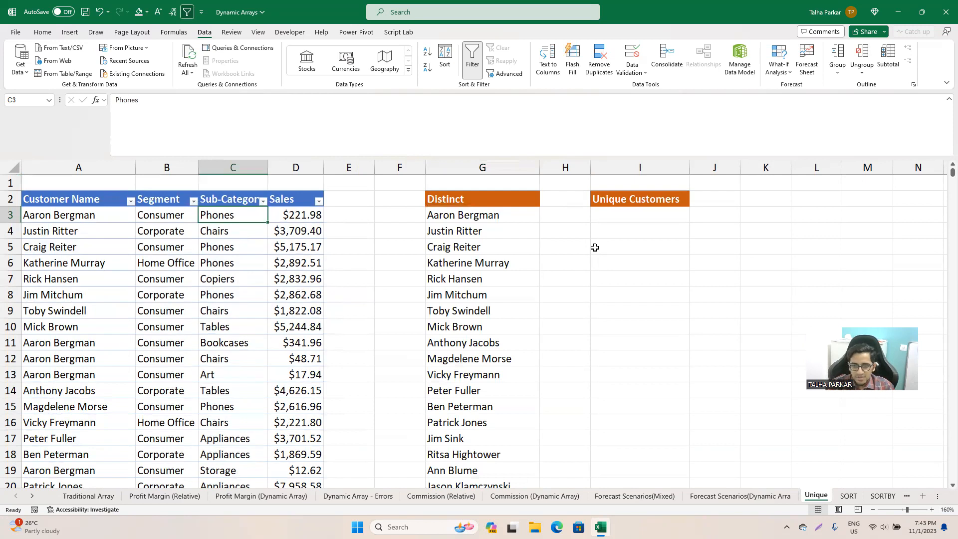
{"action": "key", "text": "Right"}
{"action": "key", "text": "Right"}
{"action": "key", "text": "Right"}
{"action": "key", "text": "Right"}
{"action": "key", "text": "ctrl+shift+Down"}
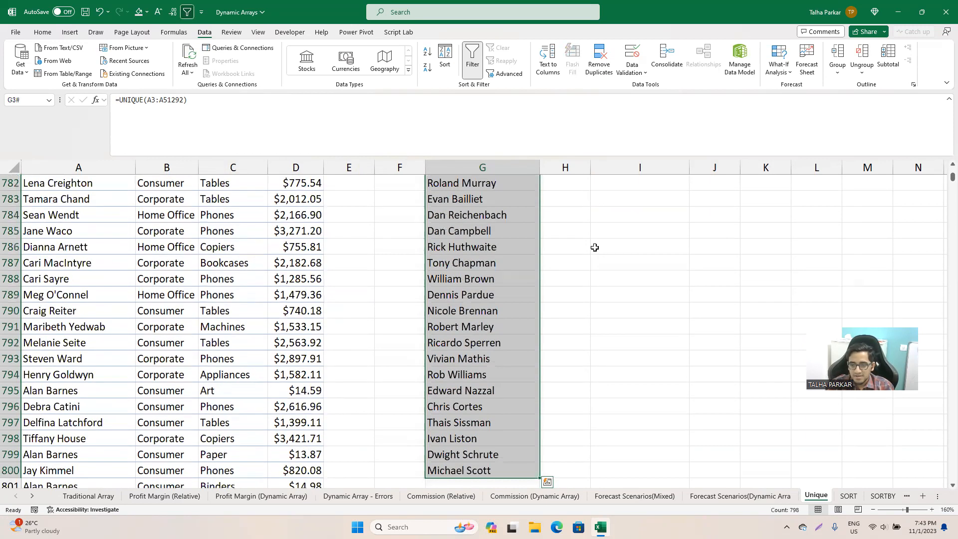
{"action": "key", "text": "ctrl+shift+Up"}
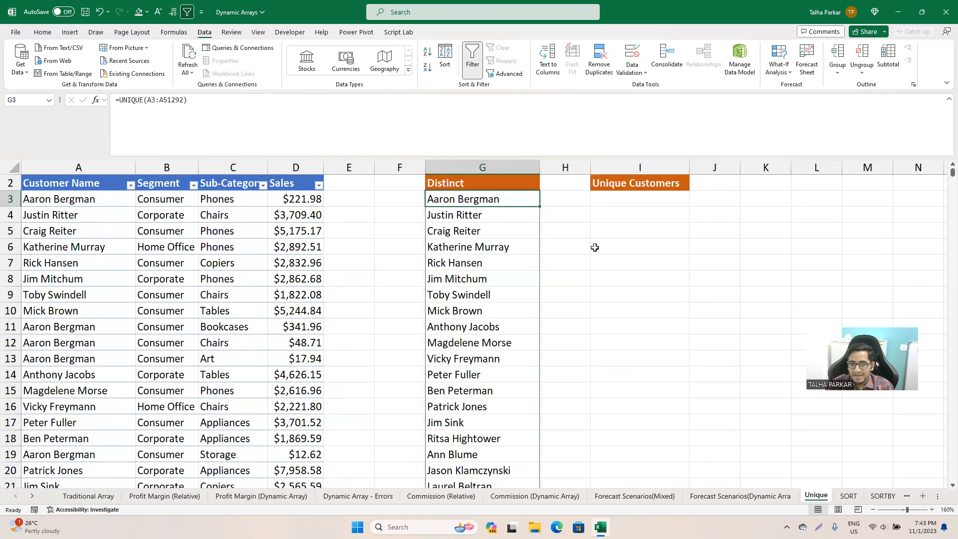
{"action": "key", "text": "ctrl+shift+Down"}
{"action": "key", "text": "ctrl+shift+Up"}
- Extend the heading in G2 to read Distinct Customers
{"action": "key", "text": "Right"}
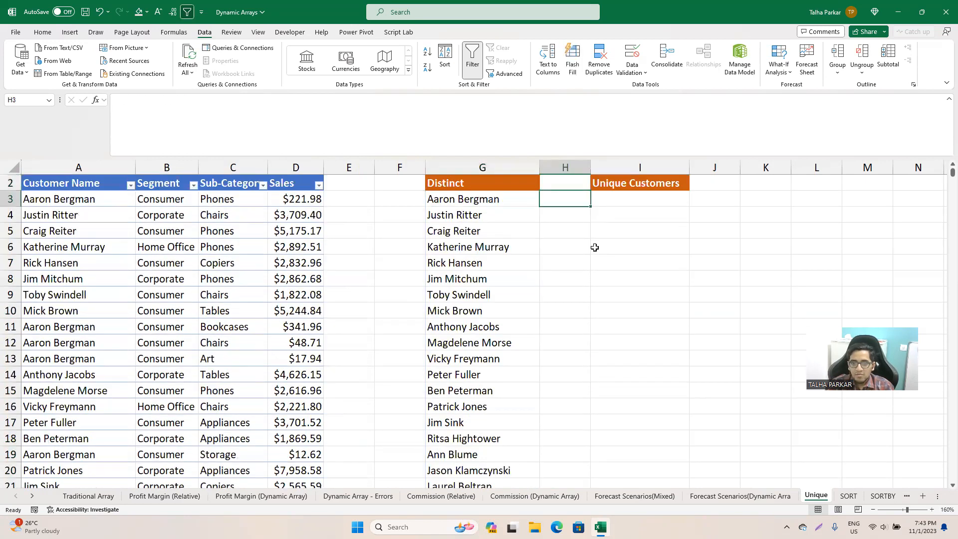
{"action": "key", "text": "Up"}
{"action": "key", "text": "Right"}
{"action": "scroll", "coordinate": [595, 248], "scroll_direction": "up", "scroll_amount": 1}
{"action": "key", "text": "Left"}
{"action": "key", "text": "Left"}
{"action": "key", "text": "F2"}
{"action": "type", "text": "Customers"}
{"action": "key", "text": "Return"}
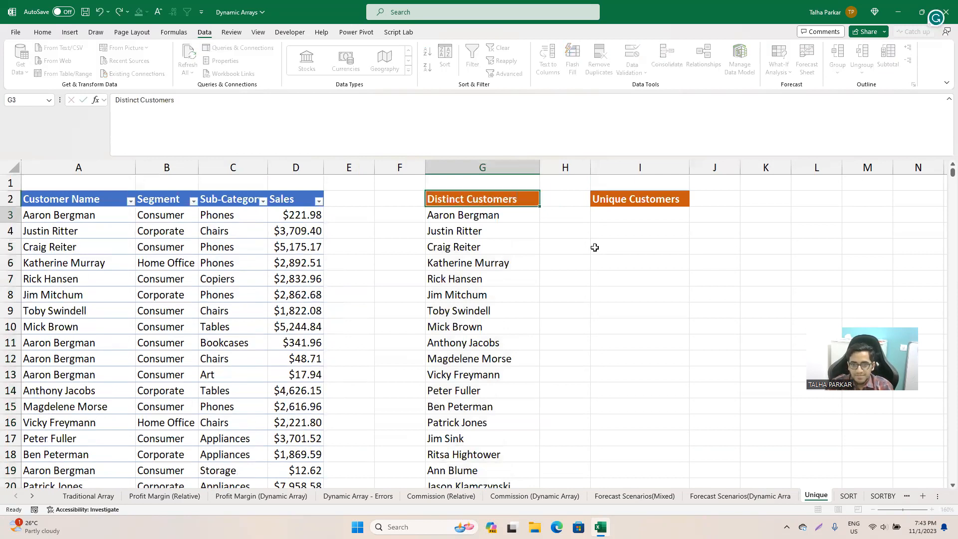
- Review the UNIQUE formula in G3 and the first spilled names against the empty Unique Customers column
{"action": "key", "text": "Right"}
{"action": "key", "text": "Right"}
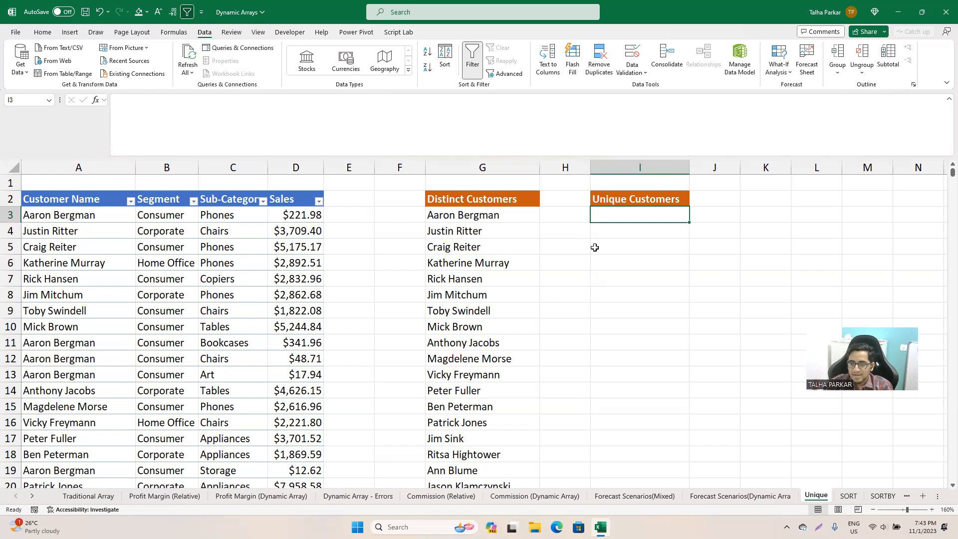
{"action": "key", "text": "Left"}
{"action": "key", "text": "Left"}
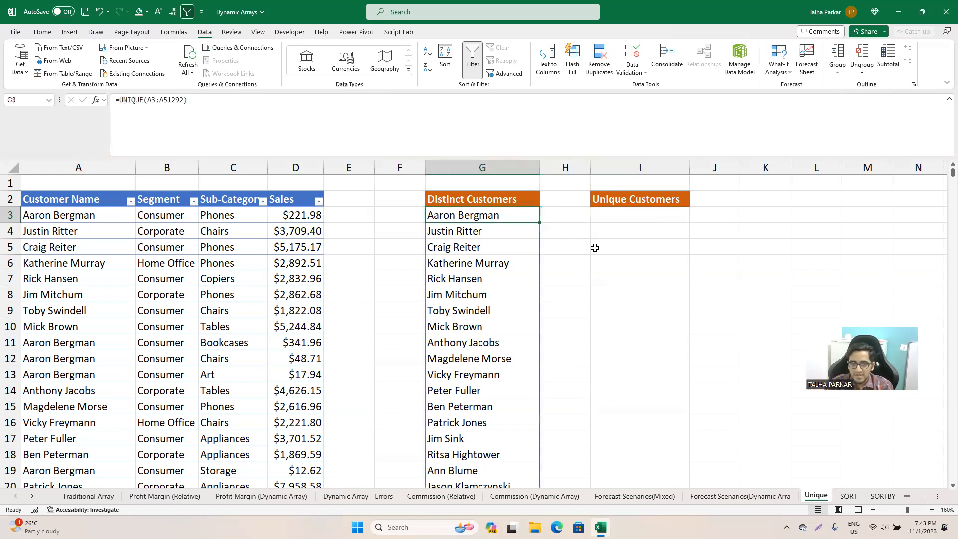
{"action": "key", "text": "Right"}
{"action": "key", "text": "Right"}
{"action": "key", "text": "Left"}
{"action": "key", "text": "Left"}
{"action": "key", "text": "Left"}
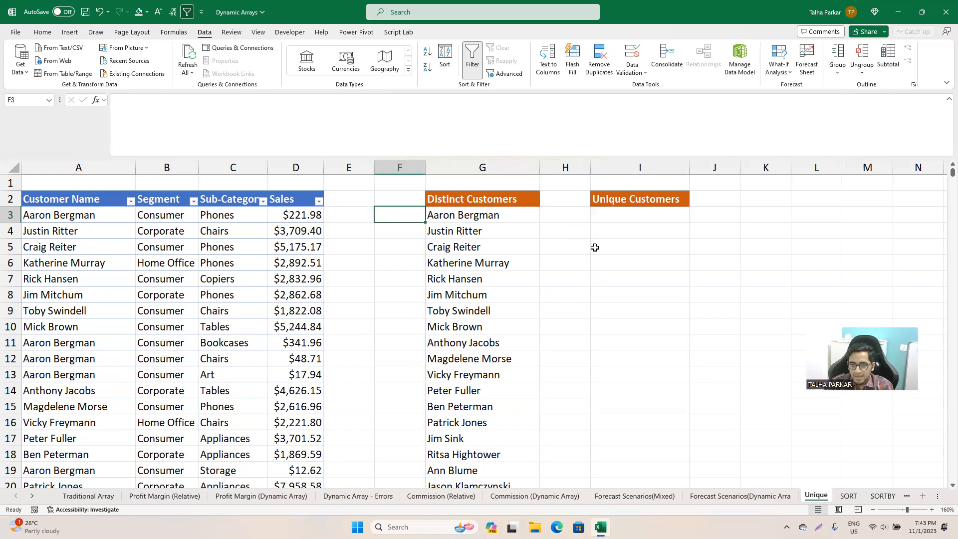
{"action": "key", "text": "Right"}
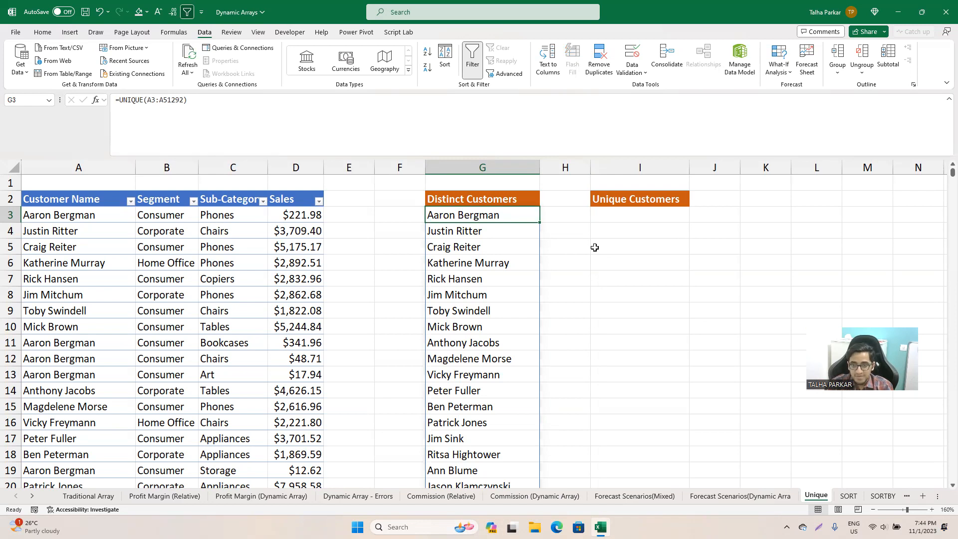
{"action": "key", "text": "Right"}
{"action": "key", "text": "Right"}
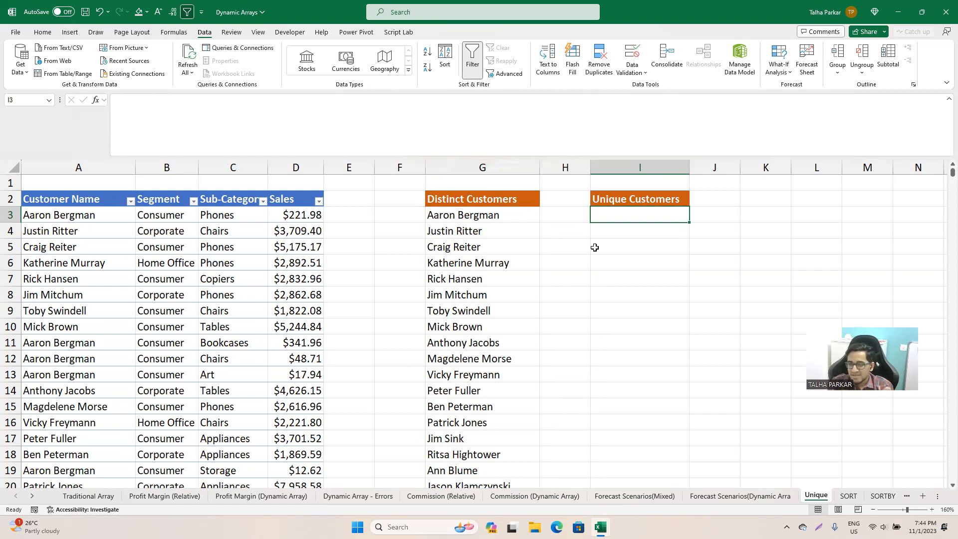
{"action": "key", "text": "Left"}
{"action": "key", "text": "Left"}
{"action": "key", "text": "Down"}
{"action": "key", "text": "Down"}
{"action": "key", "text": "Down"}
{"action": "key", "text": "Down"}
{"action": "key", "text": "Down"}
{"action": "key", "text": "Down"}
{"action": "key", "text": "Up"}
{"action": "key", "text": "Up"}
{"action": "key", "text": "Up"}
{"action": "key", "text": "Up"}
{"action": "key", "text": "Up"}
{"action": "key", "text": "Up"}
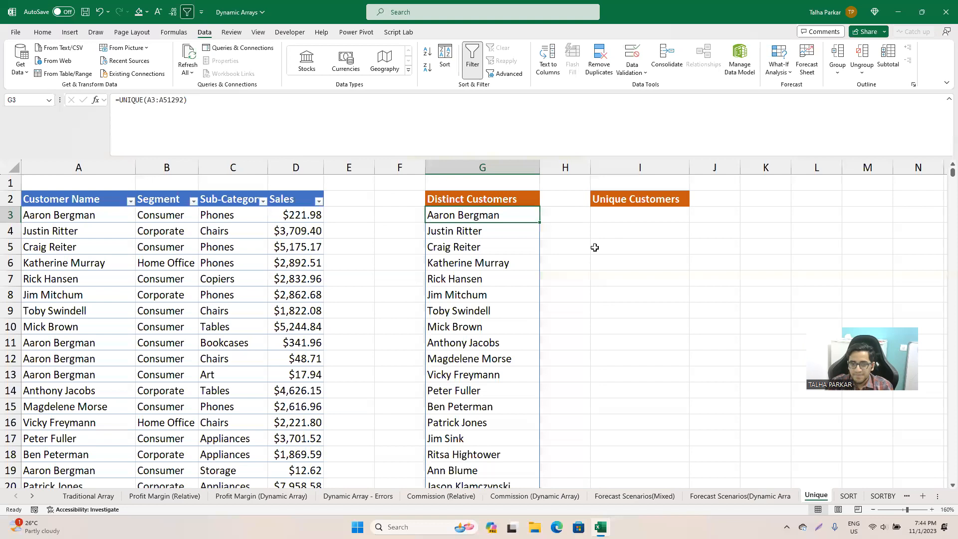
- Enter =UNIQUE(A3:A51292,,TRUE) in I3 to list only the customers that appear exactly once
{"action": "key", "text": "Right"}
{"action": "key", "text": "Right"}
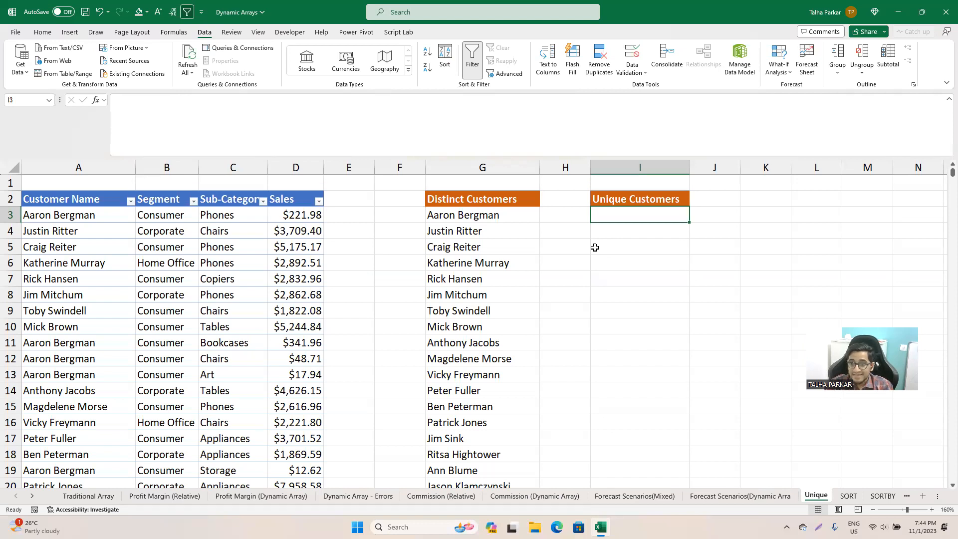
{"action": "type", "text": "=uniq"}
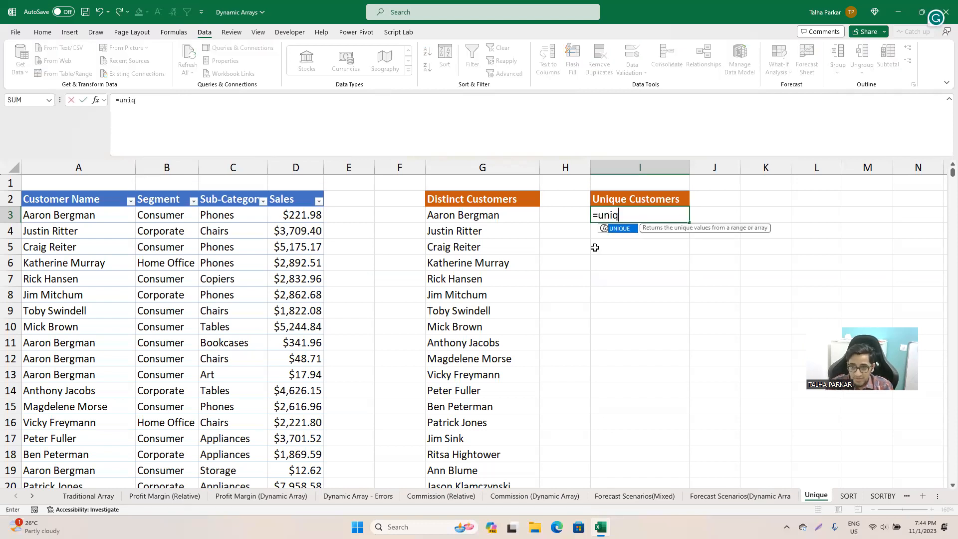
{"action": "key", "text": "Tab"}
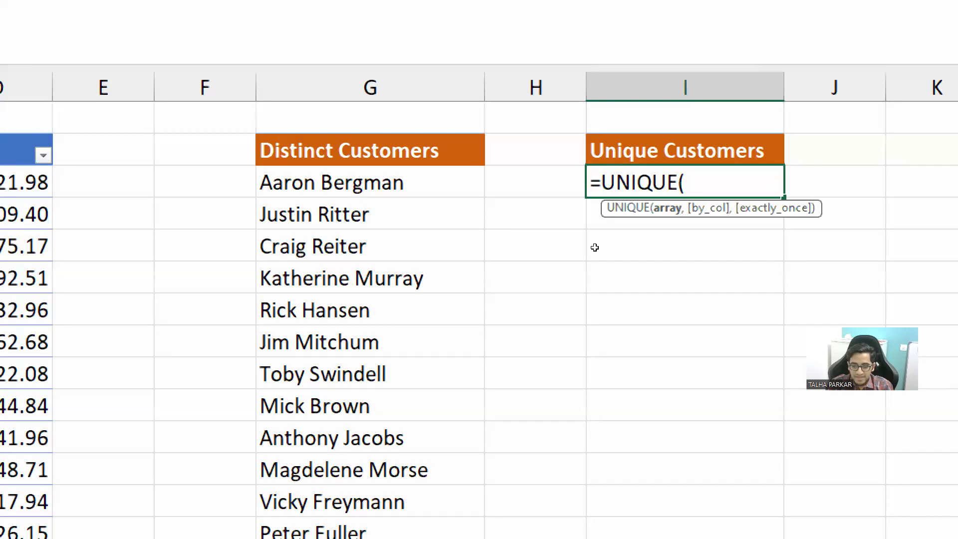
{"action": "key", "text": "Left"}
{"action": "key", "text": "Left"}
{"action": "key", "text": "Left"}
{"action": "key", "text": "Left"}
{"action": "key", "text": "Left"}
{"action": "key", "text": "Left"}
{"action": "key", "text": "Left"}
{"action": "key", "text": "Left"}
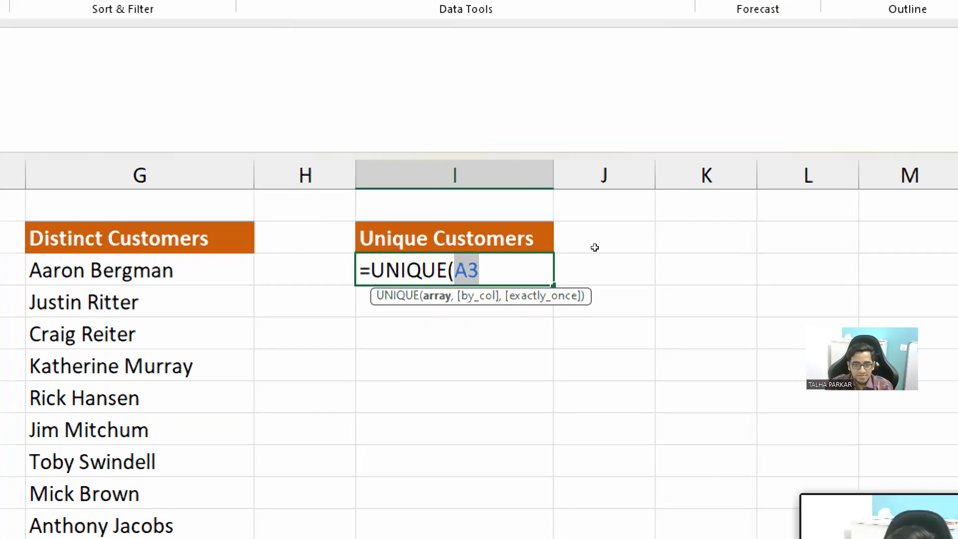
{"action": "key", "text": "ctrl+shift+Down"}
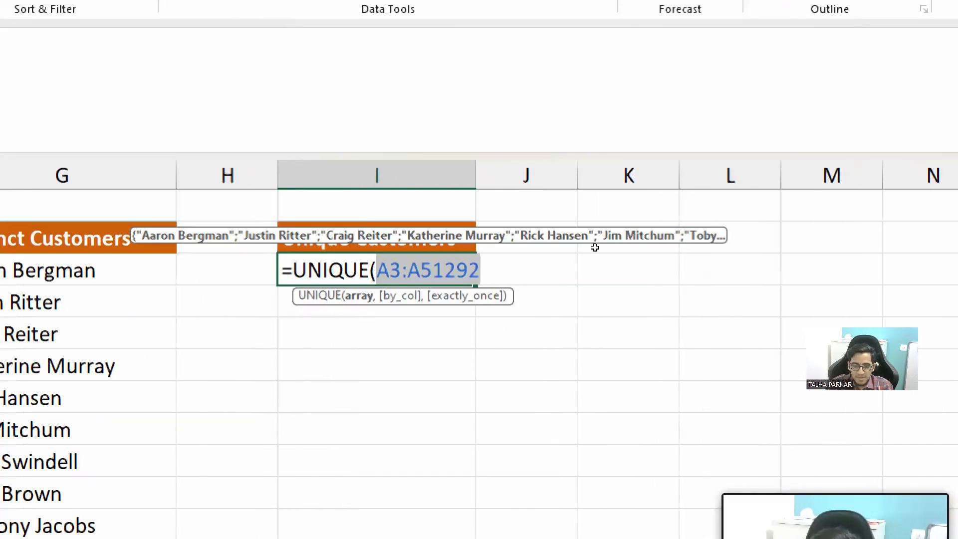
{"action": "type", "text": ","}
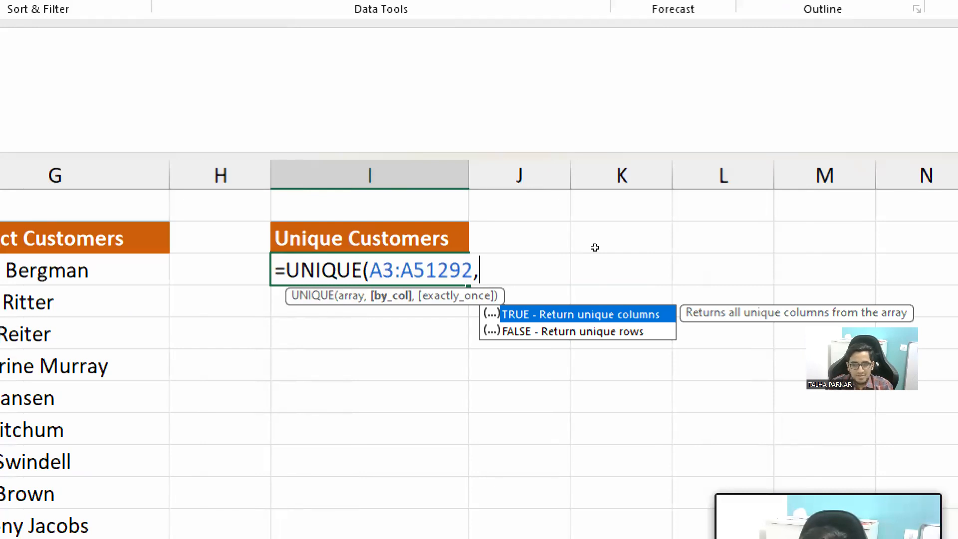
{"action": "type", "text": ","}
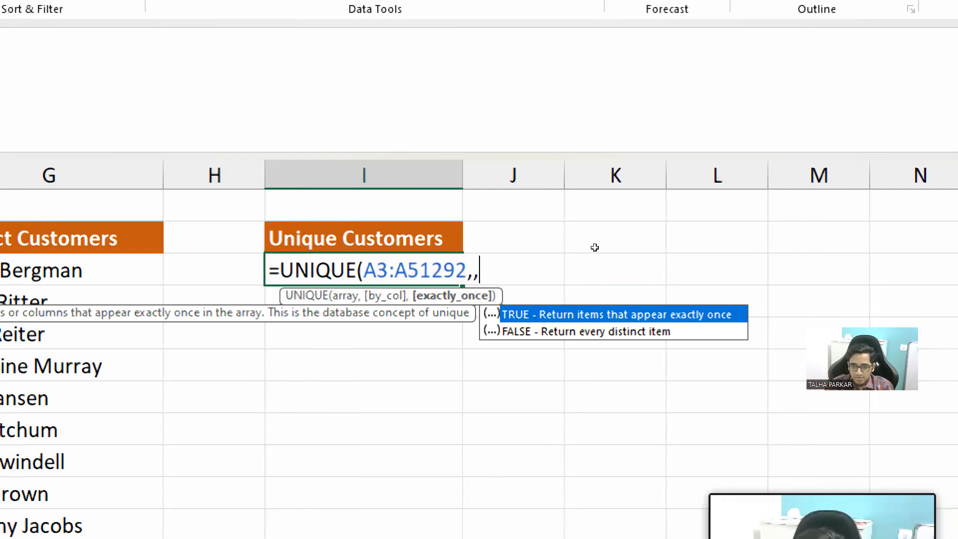
{"action": "key", "text": "Down"}
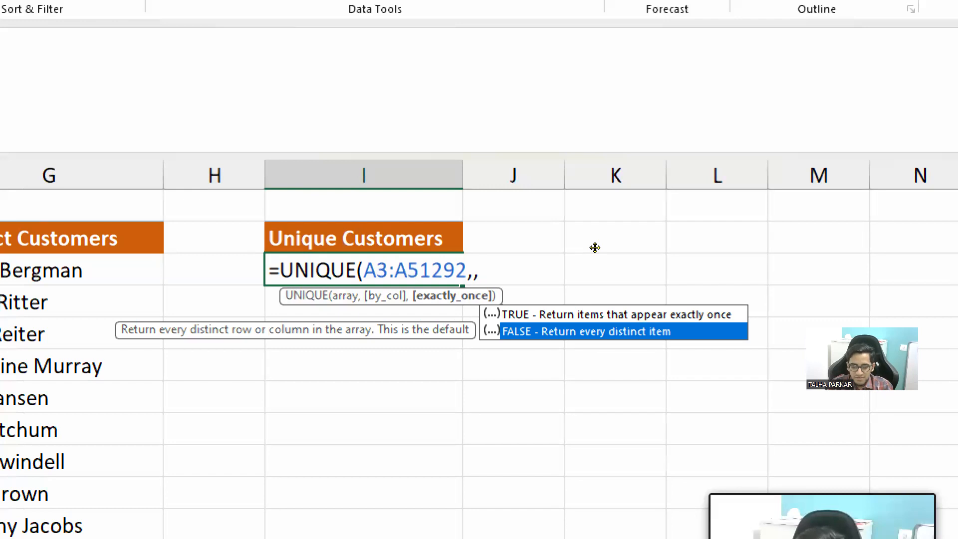
{"action": "type", "text": "TRUE"}
{"action": "key", "text": "Return"}
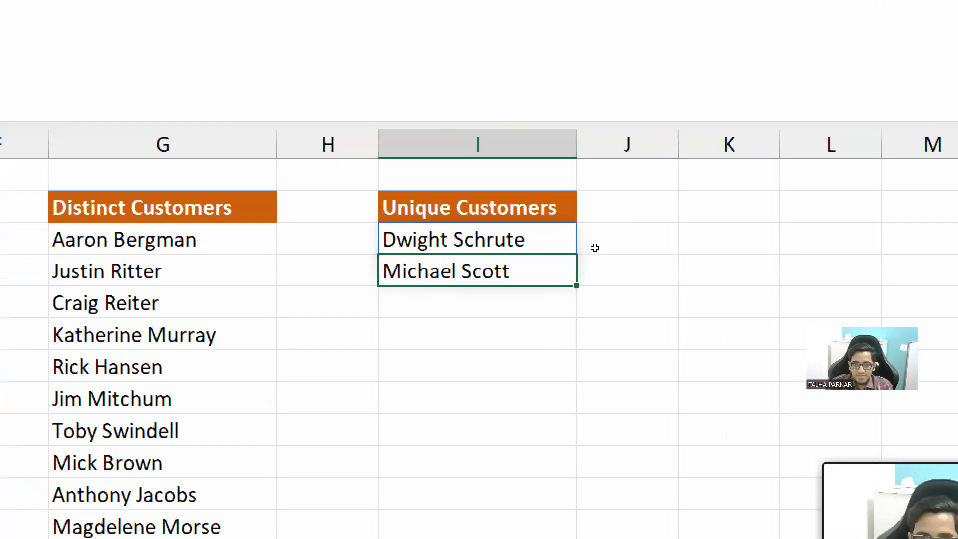
{"action": "key", "text": "Up"}
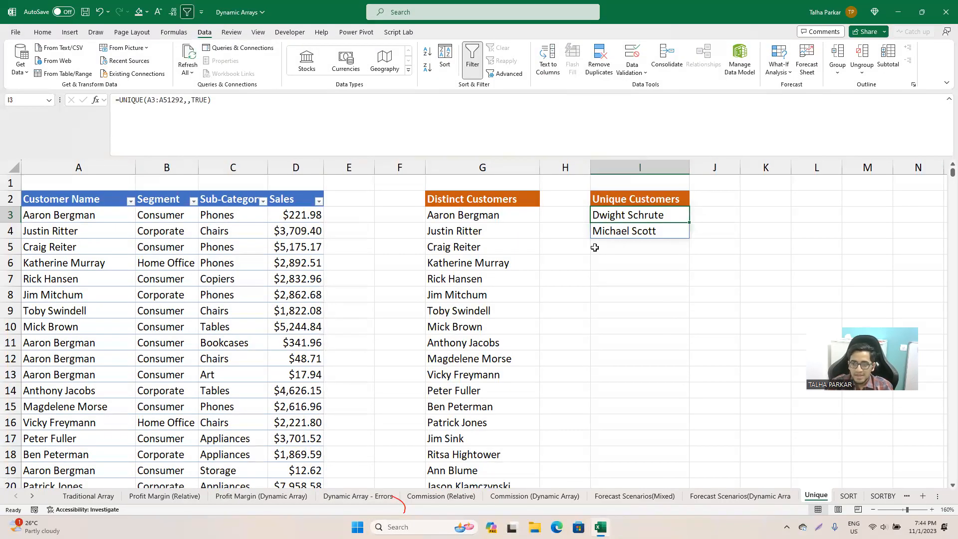
{"action": "key", "text": "ctrl+Left"}
{"action": "key", "text": "ctrl+Left"}
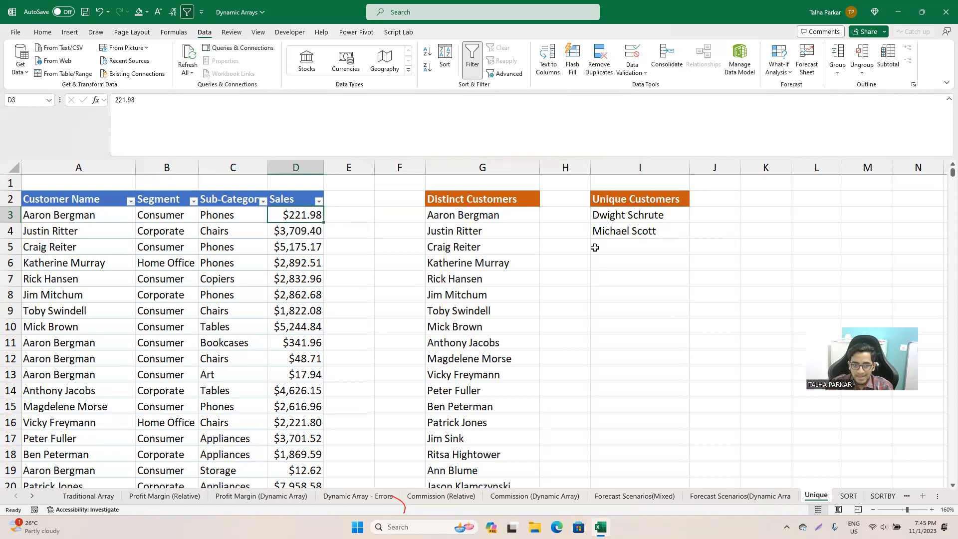
{"action": "key", "text": "ctrl+Left"}
{"action": "key", "text": "Up"}
{"action": "key", "text": "alt+Down"}
{"action": "key", "text": "Down"}
{"action": "key", "text": "Down"}
{"action": "key", "text": "Down"}
{"action": "key", "text": "Down"}
{"action": "key", "text": "Down"}
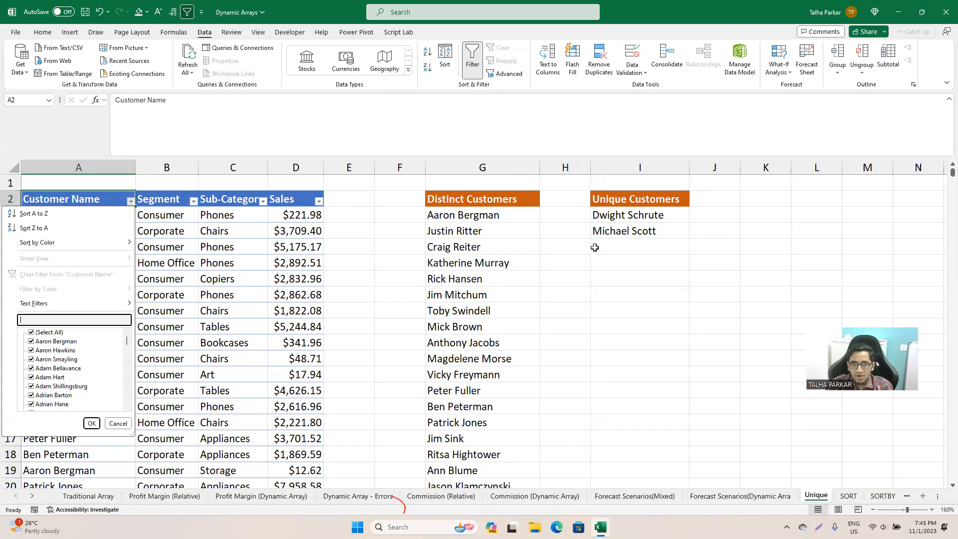
{"action": "key", "text": "Escape"}
- Compare the exactly-once UNIQUE formula in I3 with the distinct-list formula in G3
{"action": "key", "text": "ctrl+Right"}
{"action": "key", "text": "ctrl+Right"}
{"action": "key", "text": "ctrl+Right"}
{"action": "key", "text": "Down"}
{"action": "key", "text": "Right"}
{"action": "key", "text": "Left"}
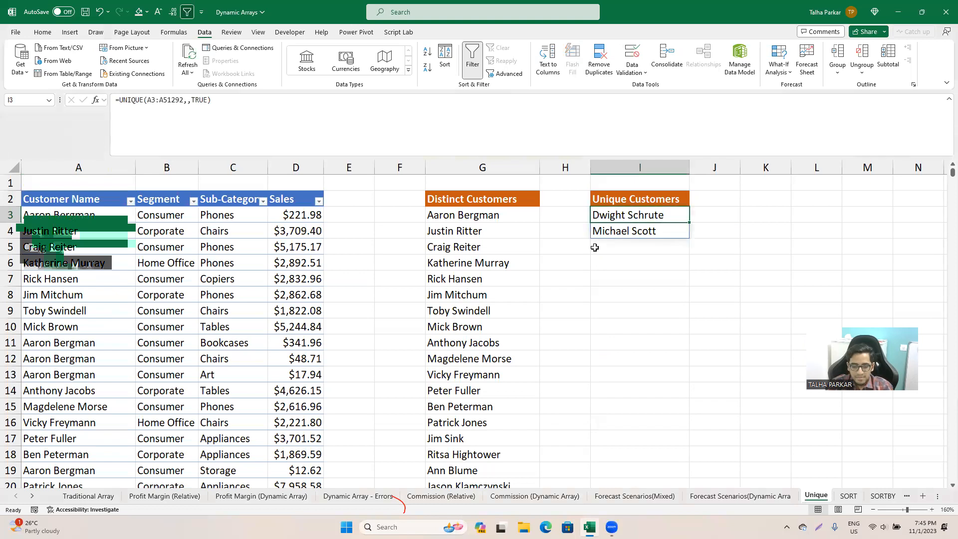
{"action": "key", "text": "F2"}
{"action": "key", "text": "Escape"}
{"action": "key", "text": "ctrl+Left"}
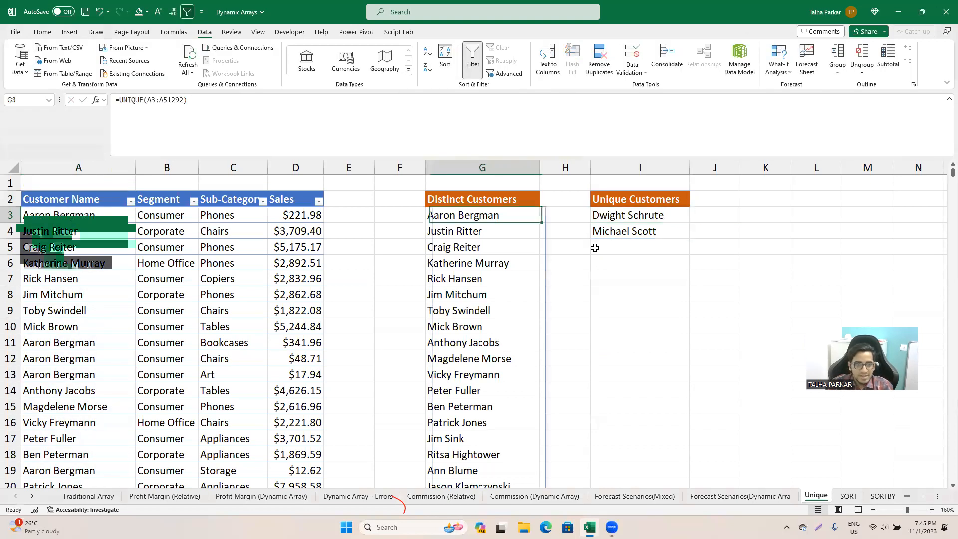
- Search the Customer Name filter list for the first customer shown under Unique Customers
{"action": "key", "text": "ctrl+Left"}
{"action": "key", "text": "ctrl+Left"}
{"action": "key", "text": "Up"}
{"action": "key", "text": "alt+Down"}
{"action": "key", "text": "Down"}
{"action": "key", "text": "Down"}
{"action": "key", "text": "Down"}
{"action": "key", "text": "Down"}
{"action": "key", "text": "Down"}
{"action": "key", "text": "Down"}
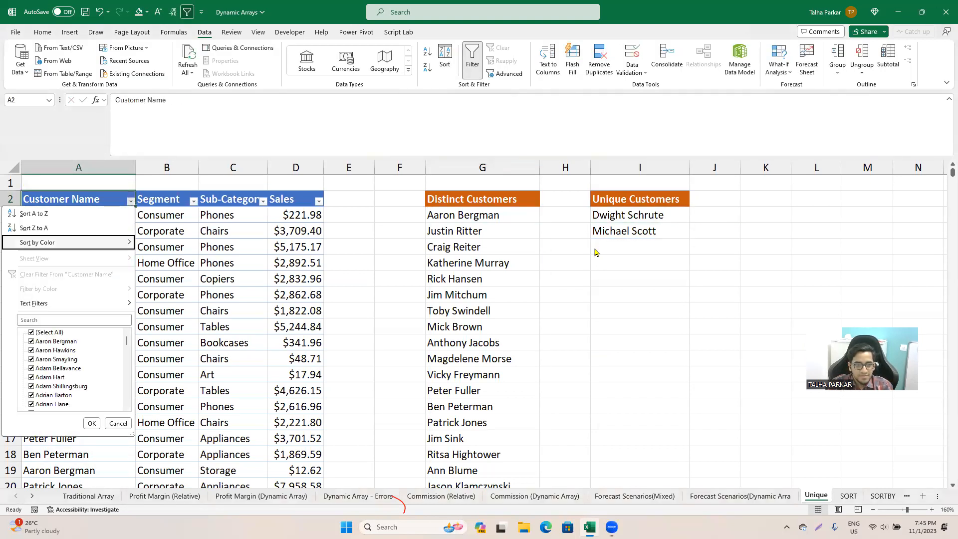
{"action": "key", "text": "Down"}
{"action": "key", "text": "Down"}
{"action": "type", "text": "dwight"}
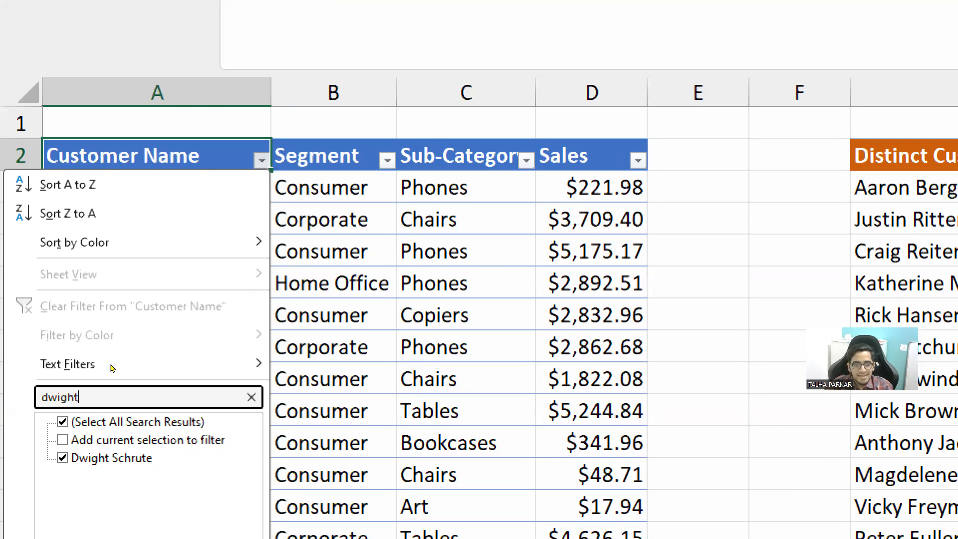
- Search the Customer Name filter list for the first customer under Distinct Customers, and close it without filtering
{"action": "key", "text": "BackSpace"}
{"action": "key", "text": "BackSpace"}
{"action": "key", "text": "BackSpace"}
{"action": "key", "text": "BackSpace"}
{"action": "key", "text": "BackSpace"}
{"action": "key", "text": "BackSpace"}
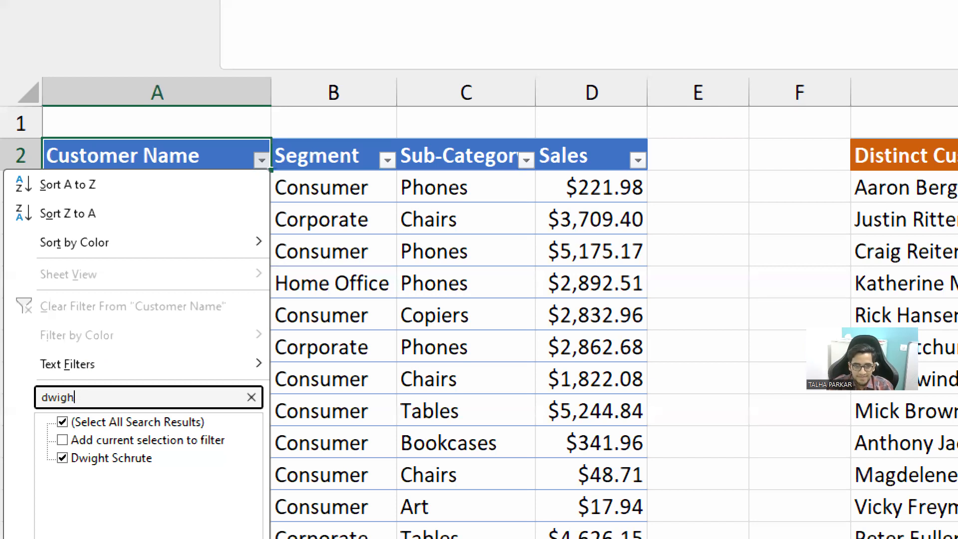
{"action": "type", "text": "aaron"}
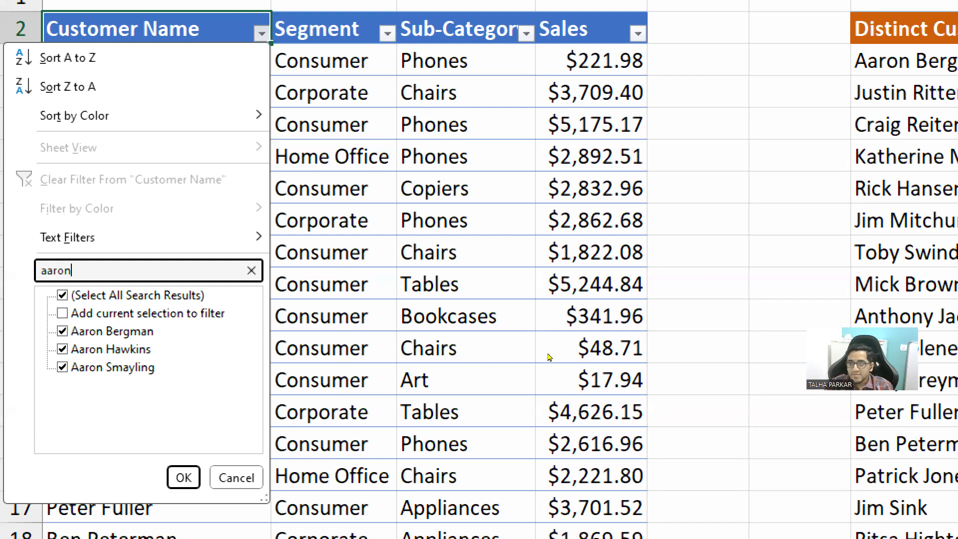
{"action": "type", "text": " bergman"}
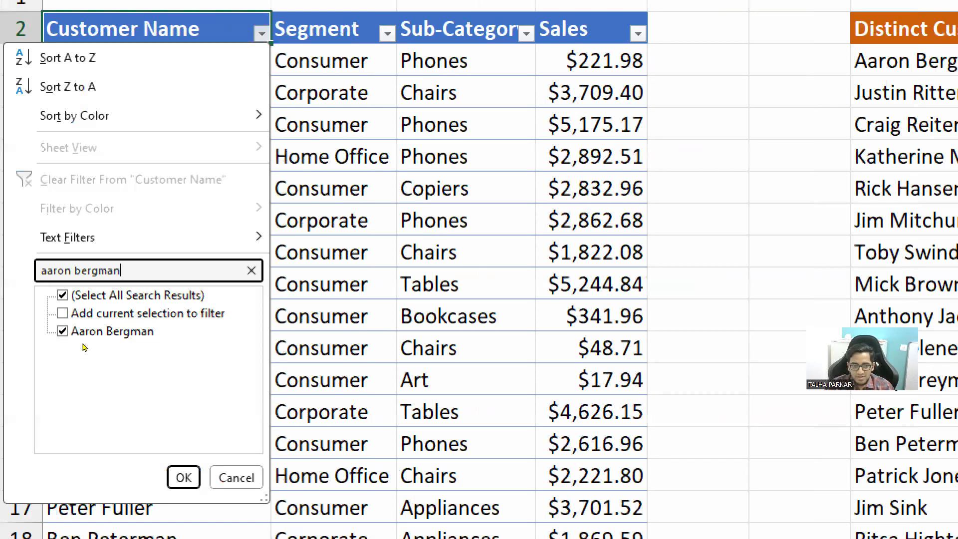
{"action": "key", "text": "Escape"}
{"action": "key", "text": "Escape"}
{"action": "key", "text": "Down"}
{"action": "key", "text": "Up"}
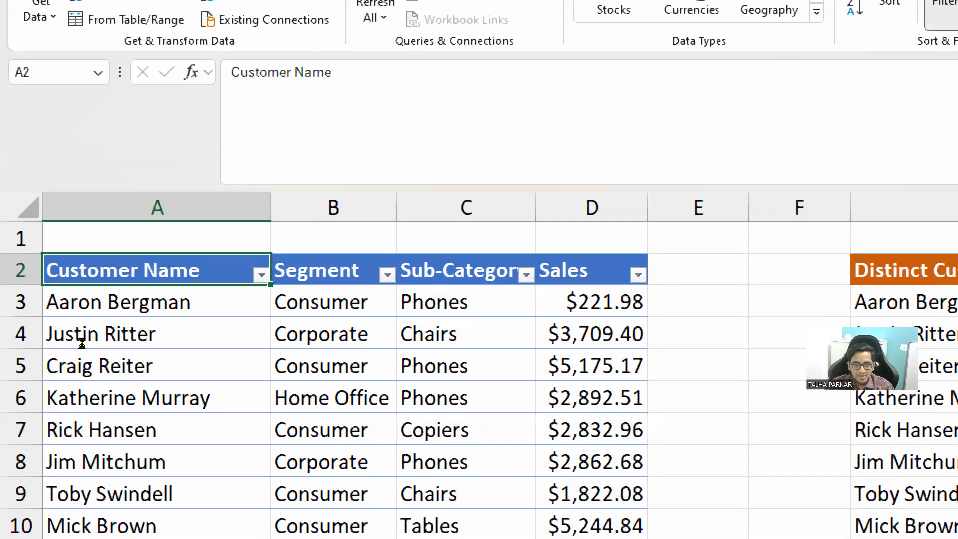
- Sort the table by Customer Name from A to Z and examine the first customer's repeated rows
{"action": "key", "text": "alt+Down"}
{"action": "key", "text": "Return"}
{"action": "key", "text": "Down"}
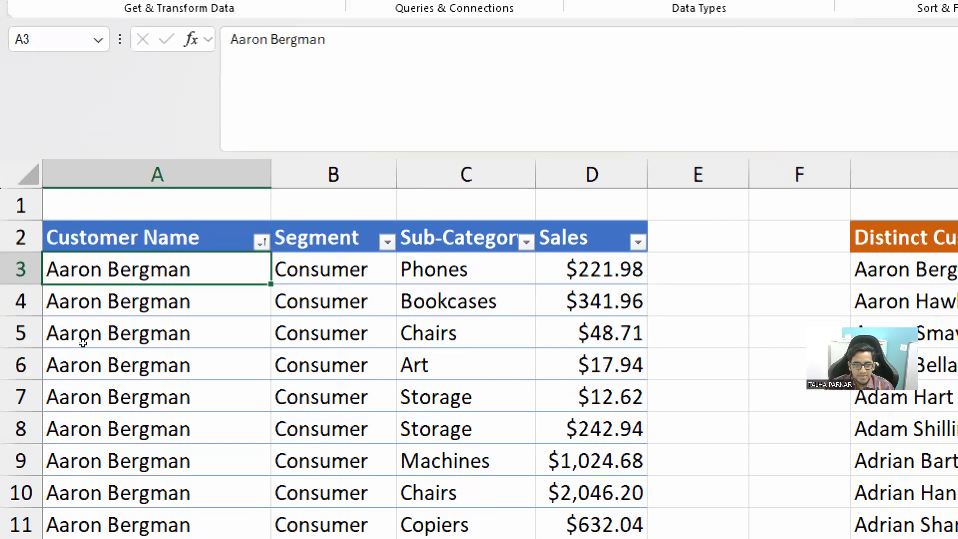
{"action": "left_click_drag", "start_coordinate": [83, 278], "coordinate": [83, 438]}
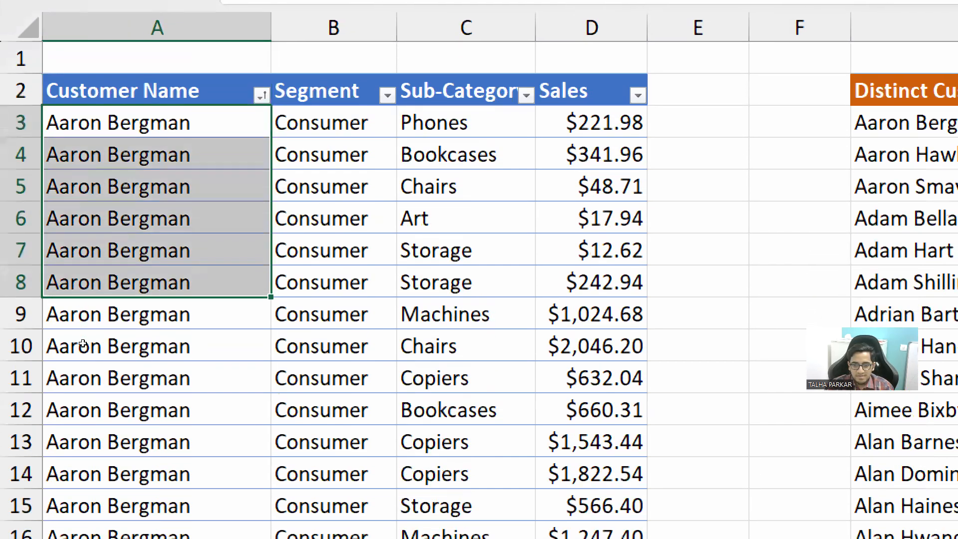
{"action": "left_click_drag", "start_coordinate": [83, 343], "coordinate": [83, 345]}
{"action": "key", "text": "Up"}
{"action": "key", "text": "Down"}
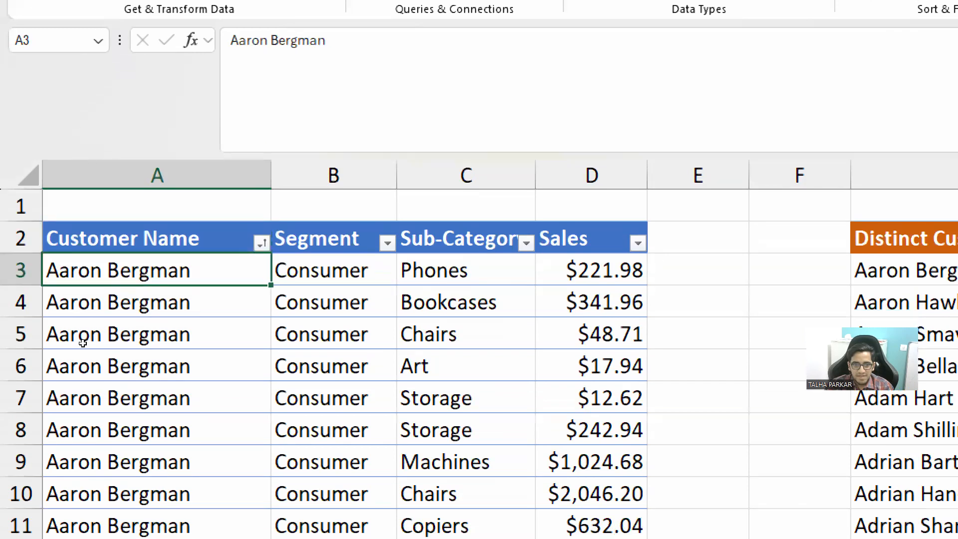
{"action": "key", "text": "Up"}
{"action": "key", "text": "alt+Down"}
{"action": "key", "text": "Down"}
{"action": "key", "text": "Down"}
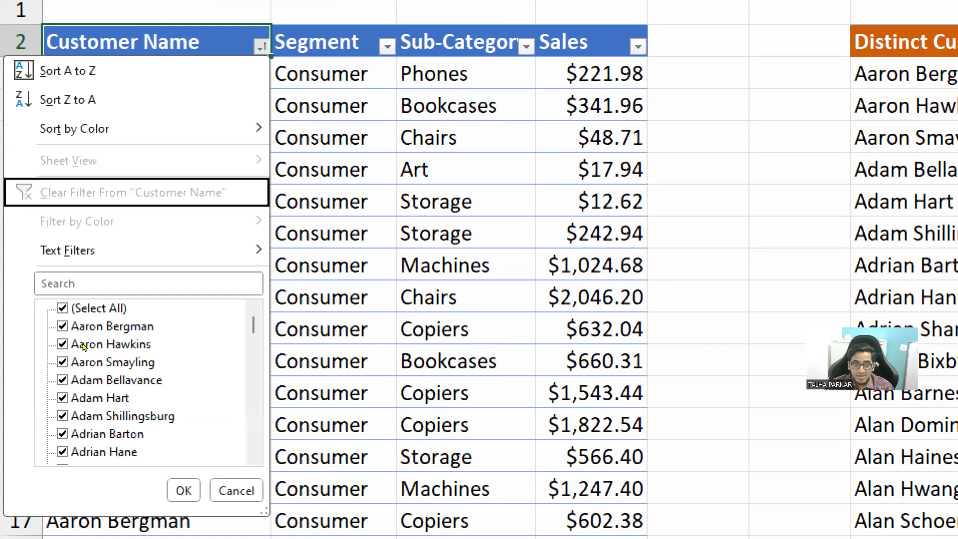
{"action": "key", "text": "Escape"}
{"action": "key", "text": "Down"}
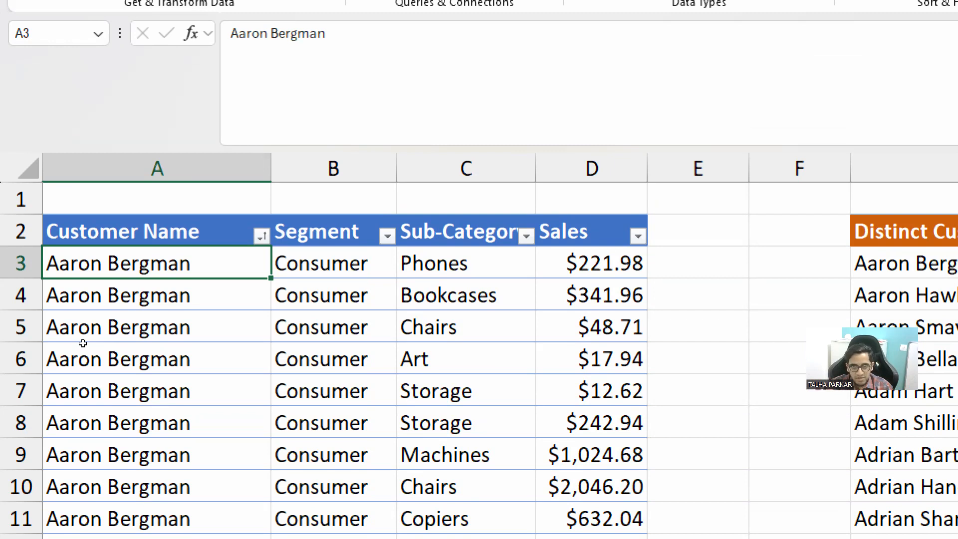
- Add a trailing space to the customer name in A3 to show how UNIQUE treats it
{"action": "key", "text": "F2"}
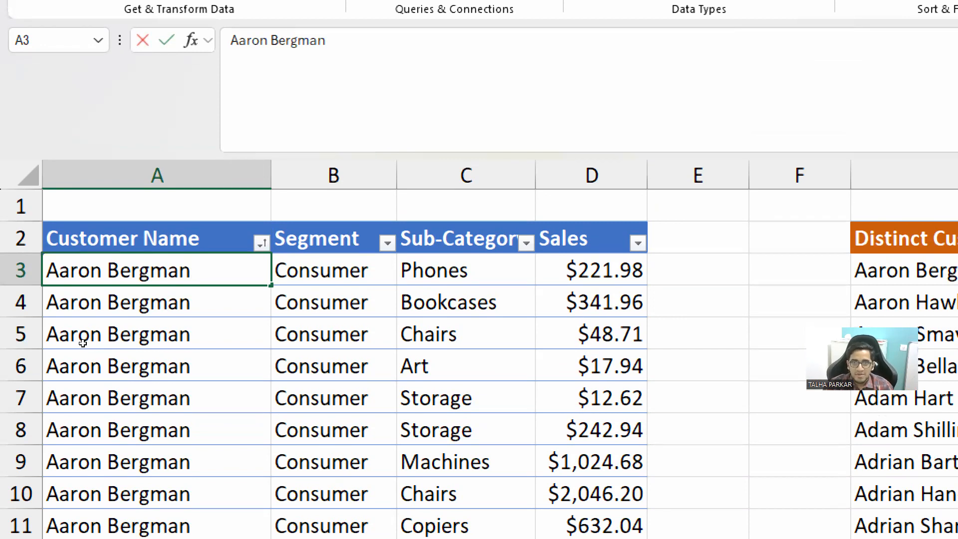
{"action": "key", "text": "Return"}
{"action": "key", "text": "Up"}
{"action": "key", "text": "Up"}
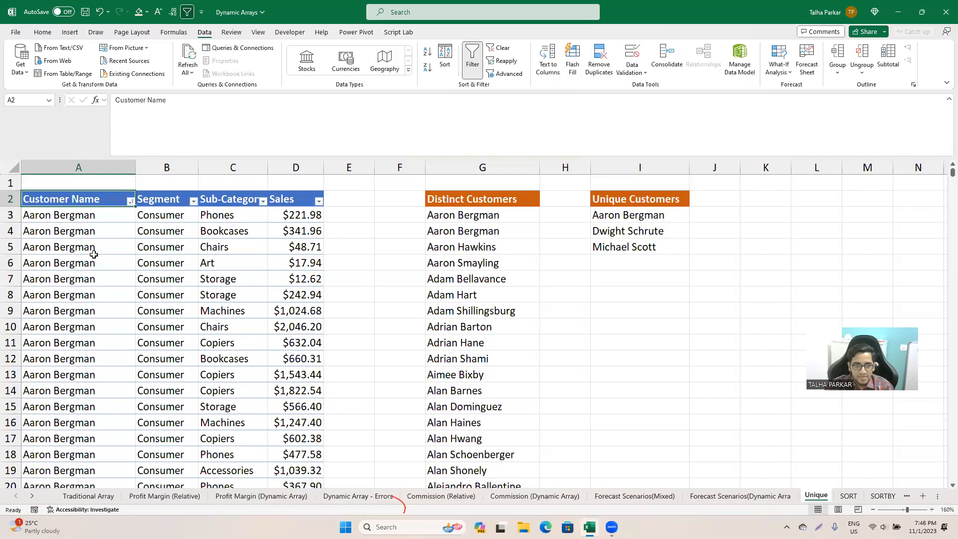
- Search the Customer Name filter list for the full name of the customer in A3, and close the list
{"action": "key", "text": "alt+Down"}
{"action": "key", "text": "Down"}
{"action": "key", "text": "Down"}
{"action": "key", "text": "Down"}
{"action": "key", "text": "Down"}
{"action": "key", "text": "Down"}
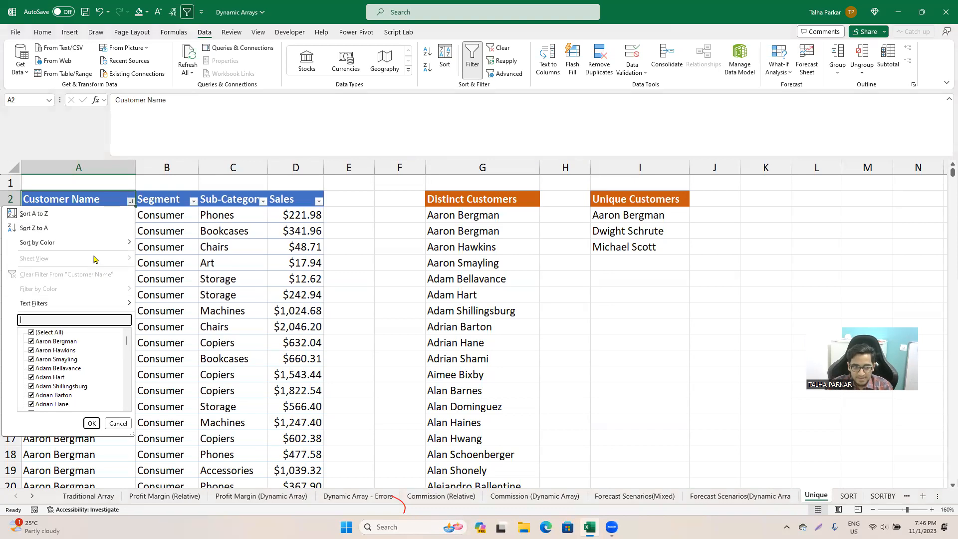
{"action": "type", "text": "aaron "}
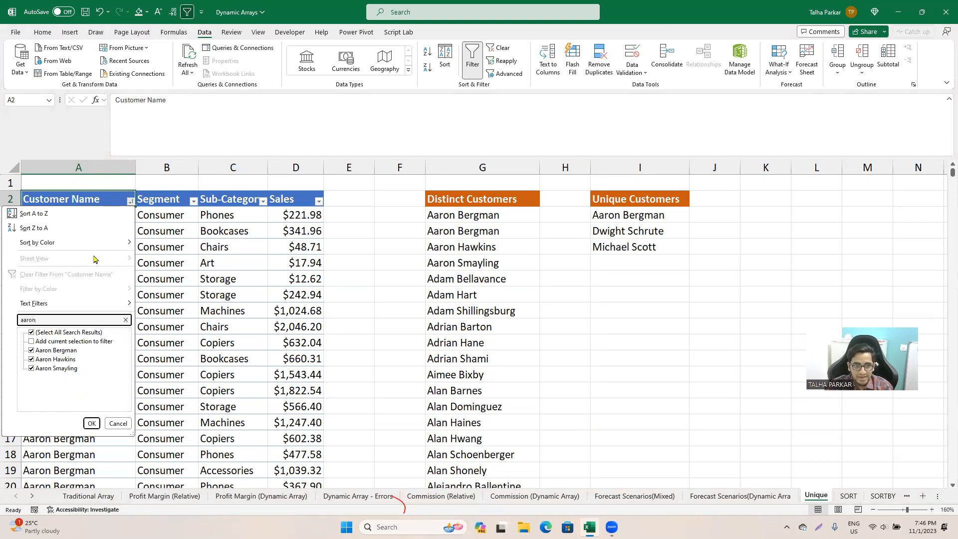
{"action": "type", "text": "bergma"}
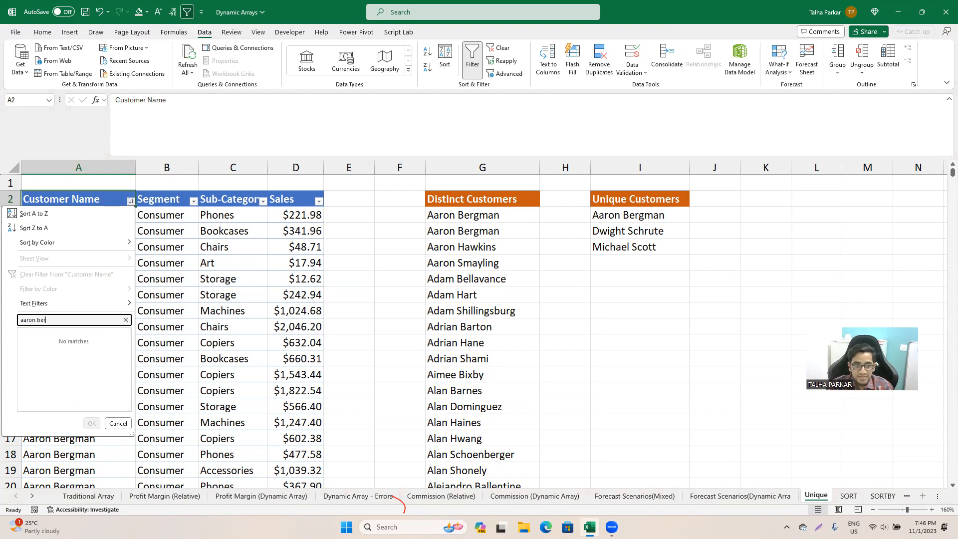
{"action": "type", "text": "n"}
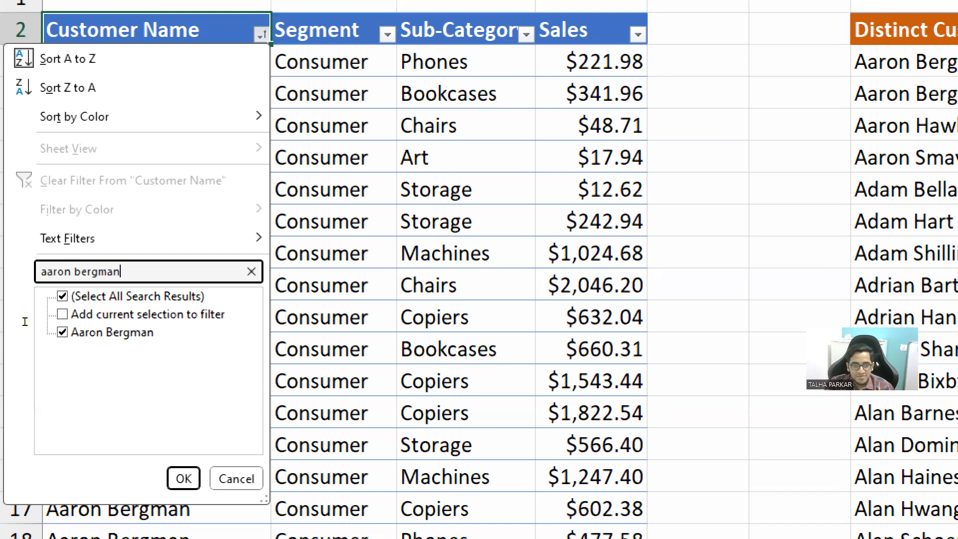
{"action": "left_click_drag", "start_coordinate": [114, 272], "coordinate": [2, 322]}
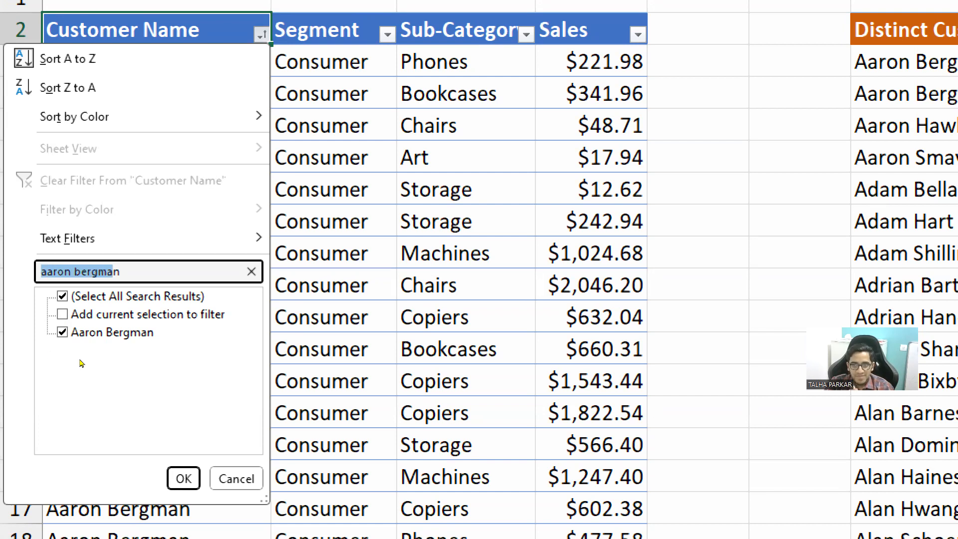
{"action": "key", "text": "Return"}
- Remove the trailing space from the customer name in A3
{"action": "key", "text": "Down"}
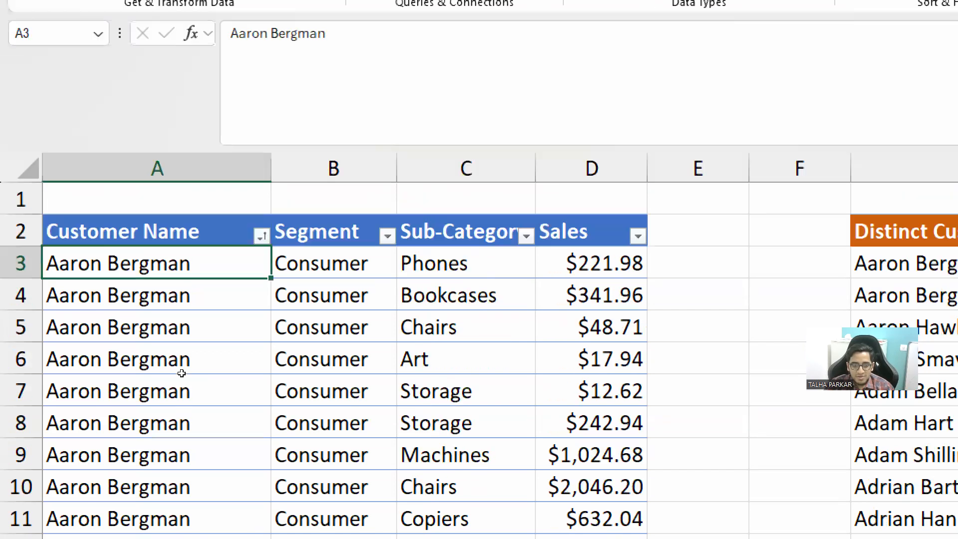
{"action": "key", "text": "F2"}
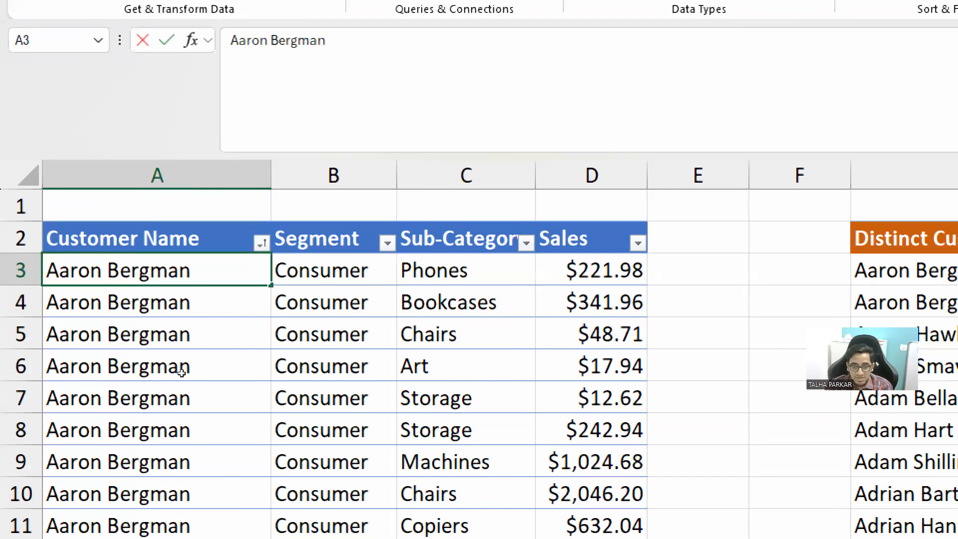
{"action": "key", "text": "Return"}
{"action": "key", "text": "Up"}
{"action": "key", "text": "Right"}
{"action": "key", "text": "Right"}
{"action": "key", "text": "Left"}
{"action": "key", "text": "Left"}
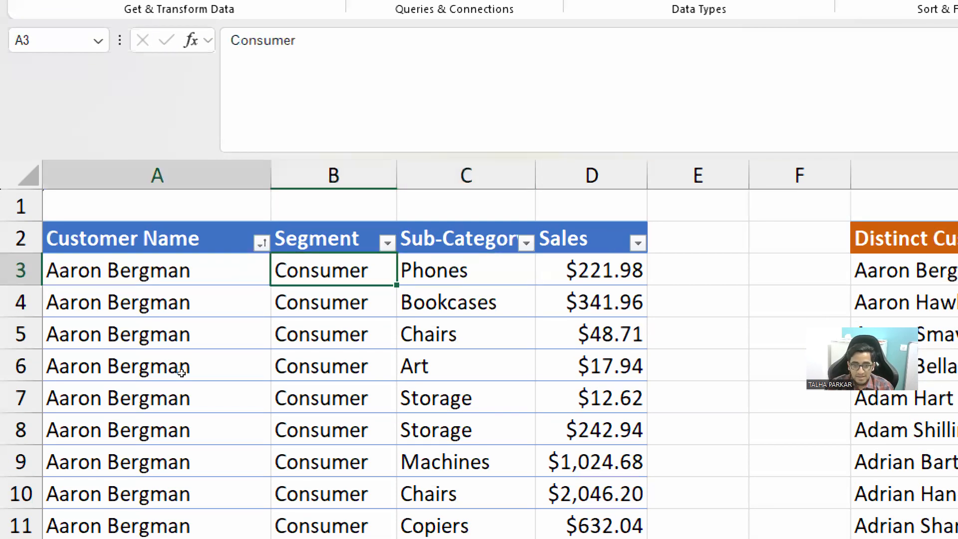
- Try =TRIM(A3) in E3 to strip extra spaces from the customer name, and clear the cell again
{"action": "key", "text": "Right"}
{"action": "key", "text": "Right"}
{"action": "key", "text": "Right"}
{"action": "key", "text": "Right"}
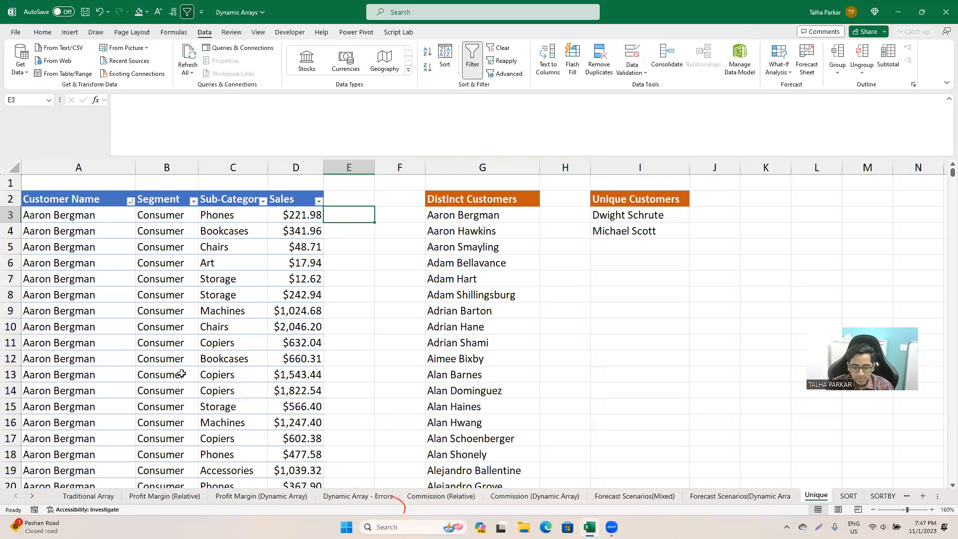
{"action": "type", "text": "=tri"}
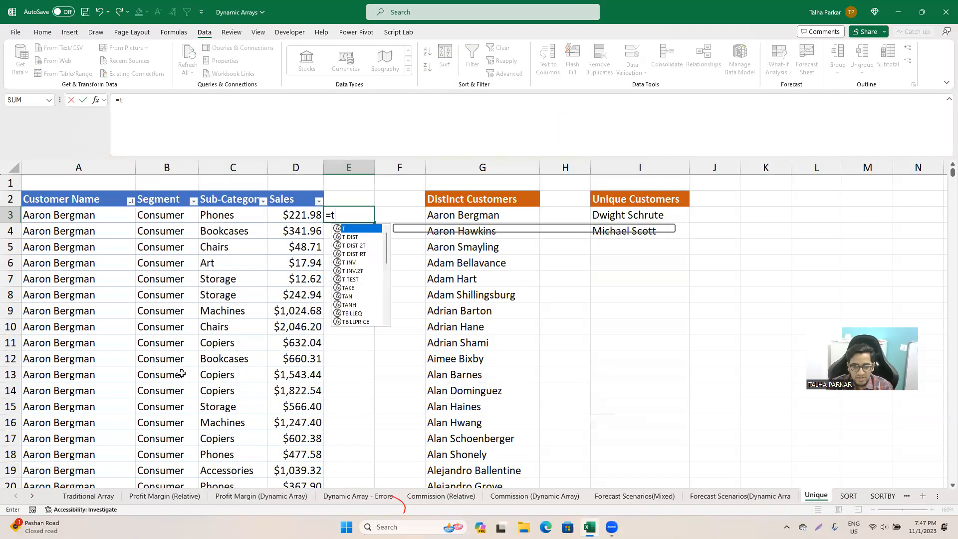
{"action": "key", "text": "Tab"}
{"action": "key", "text": "Left"}
{"action": "key", "text": "Left"}
{"action": "key", "text": "Left"}
{"action": "key", "text": "Left"}
{"action": "key", "text": "ctrl+Return"}
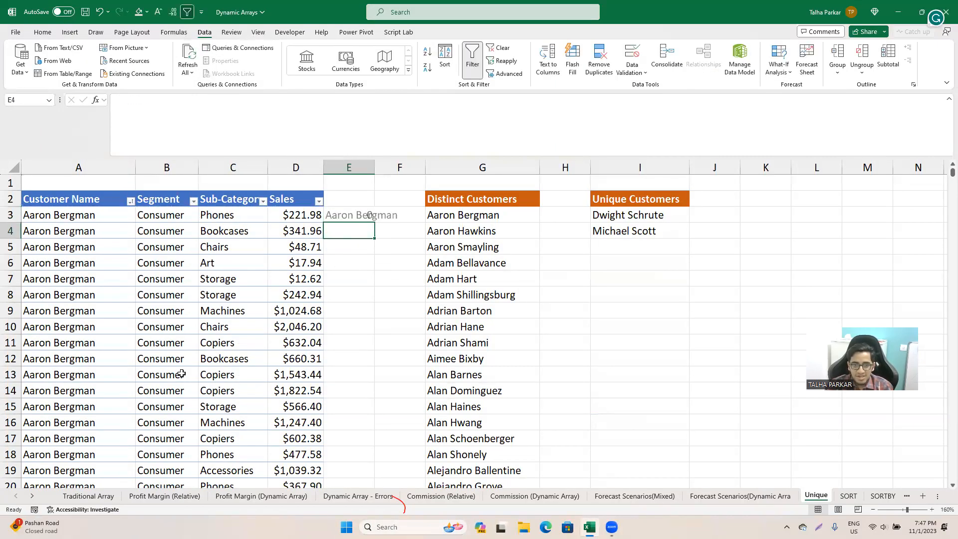
{"action": "key", "text": "Left"}
{"action": "key", "text": "Left"}
{"action": "key", "text": "Right"}
{"action": "key", "text": "Right"}
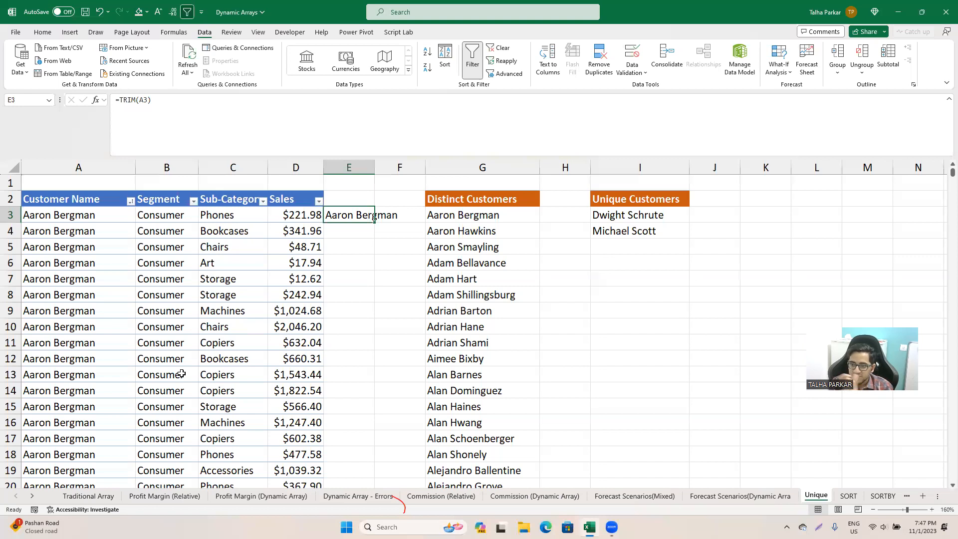
{"action": "key", "text": "Delete"}
- Review the UNIQUE formulas in G3 and I3 and their spilled customer lists
{"action": "key", "text": "Right"}
{"action": "key", "text": "Right"}
{"action": "key", "text": "Right"}
{"action": "key", "text": "Left"}
{"action": "key", "text": "Right"}
{"action": "key", "text": "Right"}
{"action": "key", "text": "Left"}
{"action": "key", "text": "Left"}
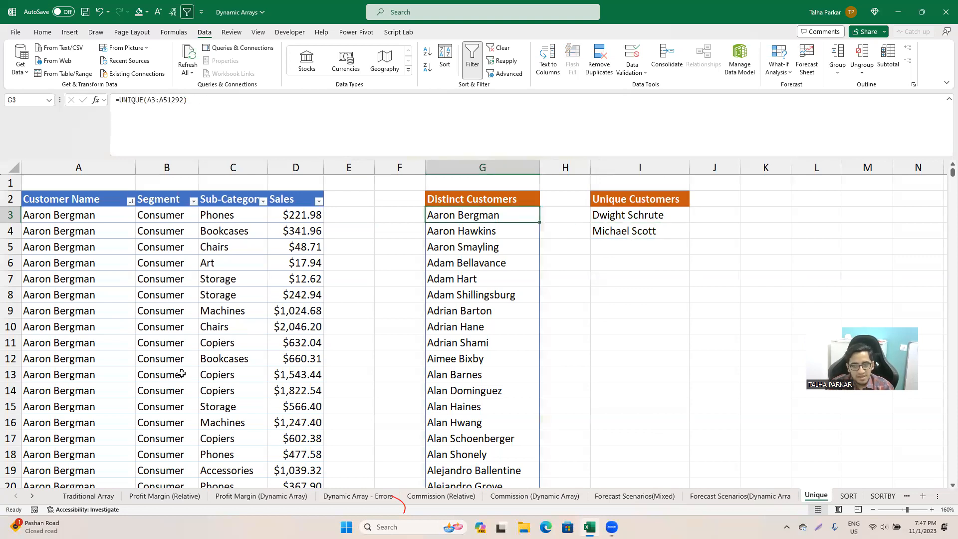
{"action": "key", "text": "Right"}
{"action": "key", "text": "Left"}
{"action": "key", "text": "Right"}
{"action": "key", "text": "Right"}
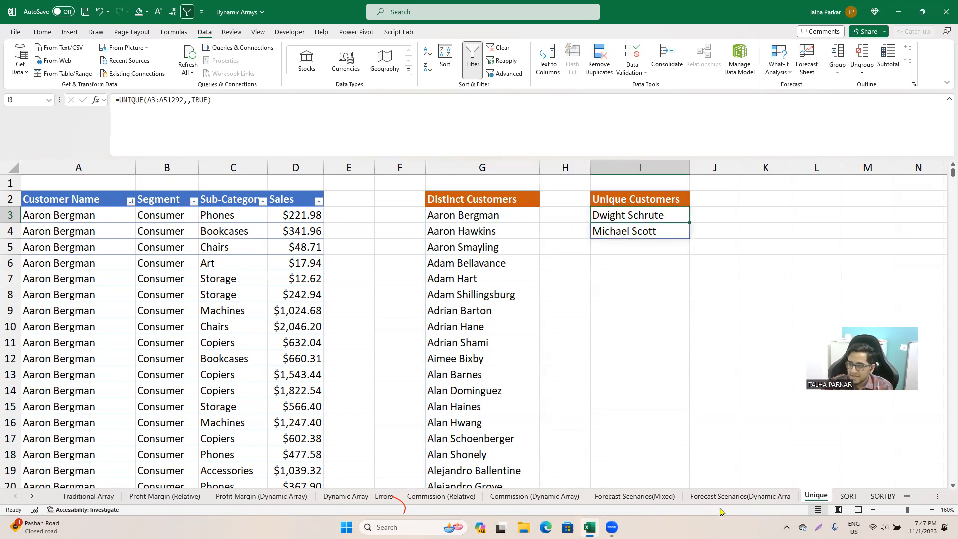
- Go to the SORT sheet, enlarge it to 140%, and select G3 below the empty Customer Name heading
{"action": "key", "text": "ctrl+Page_Down"}
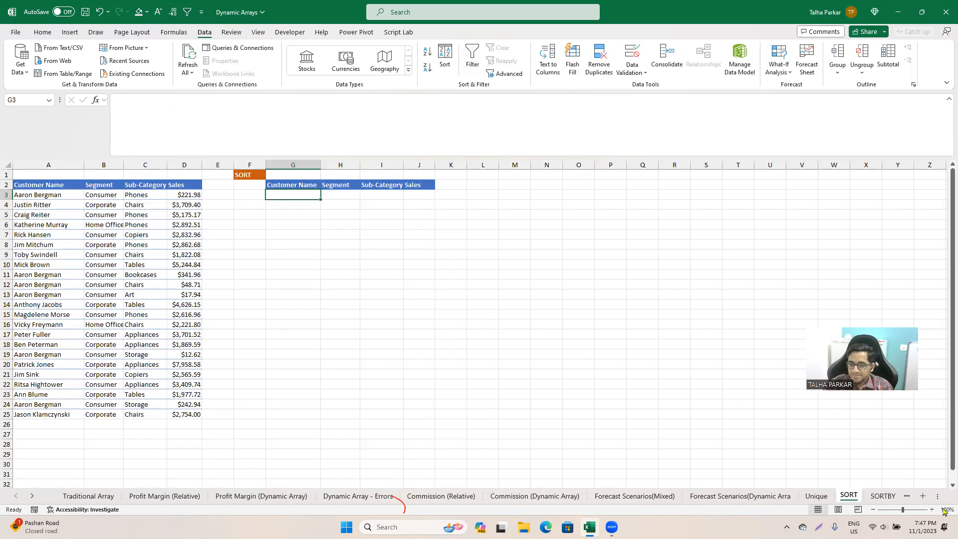
{"action": "scroll", "coordinate": [496, 327], "scroll_direction": "up", "scroll_amount": 4, "text": "ctrl"}
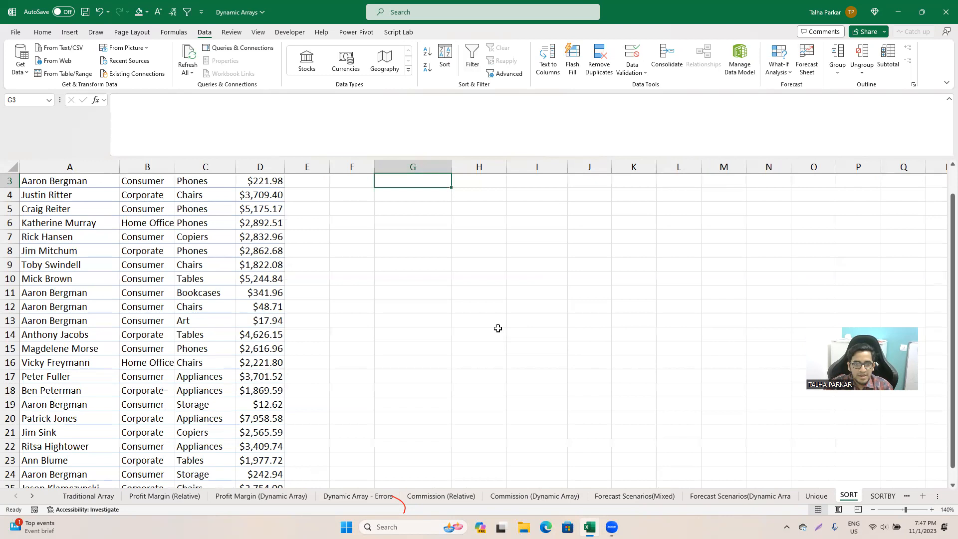
{"action": "left_click_drag", "start_coordinate": [67, 195], "coordinate": [260, 208]}
{"action": "left_click", "coordinate": [438, 210]}
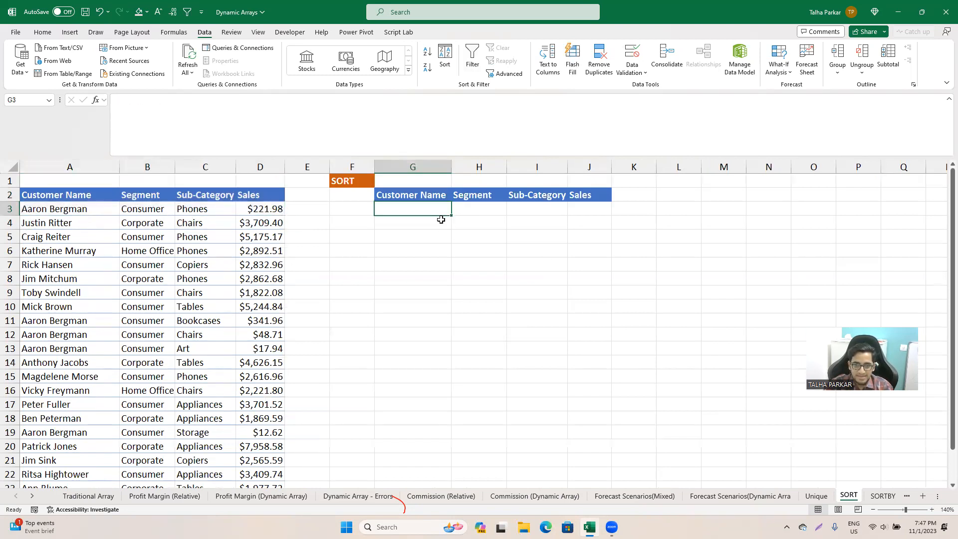
- Start a SORT formula in G3 with the sales data A3:D25 as its array
{"action": "type", "text": "=sort"}
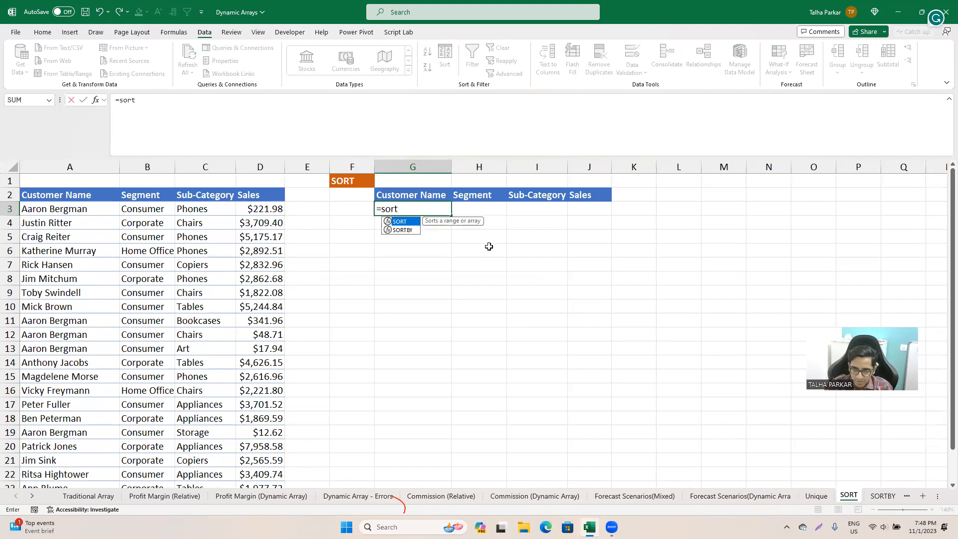
{"action": "key", "text": "Tab"}
{"action": "key", "text": "BackSpace"}
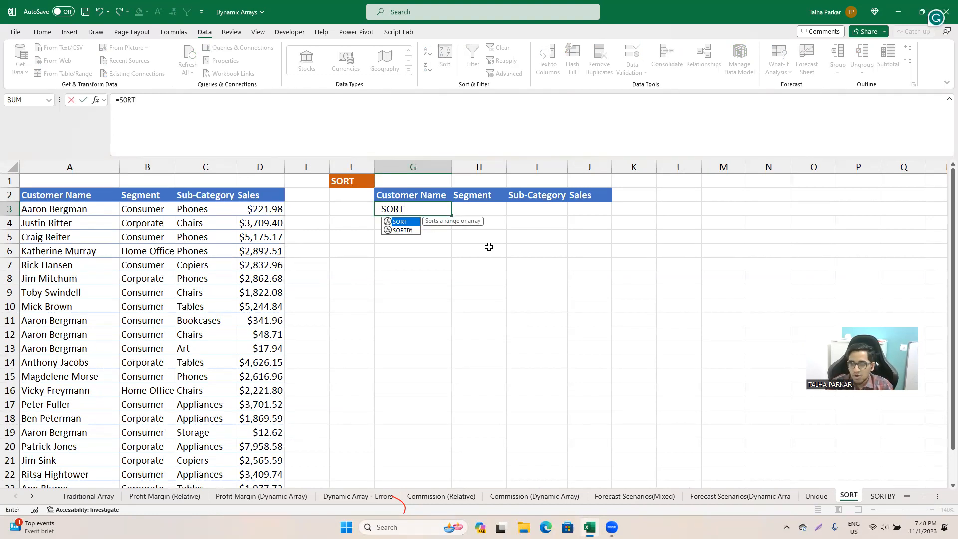
{"action": "type", "text": "("}
{"action": "key", "text": "Left"}
{"action": "key", "text": "Left"}
{"action": "key", "text": "Left"}
{"action": "key", "text": "Left"}
{"action": "key", "text": "Left"}
{"action": "key", "text": "Left"}
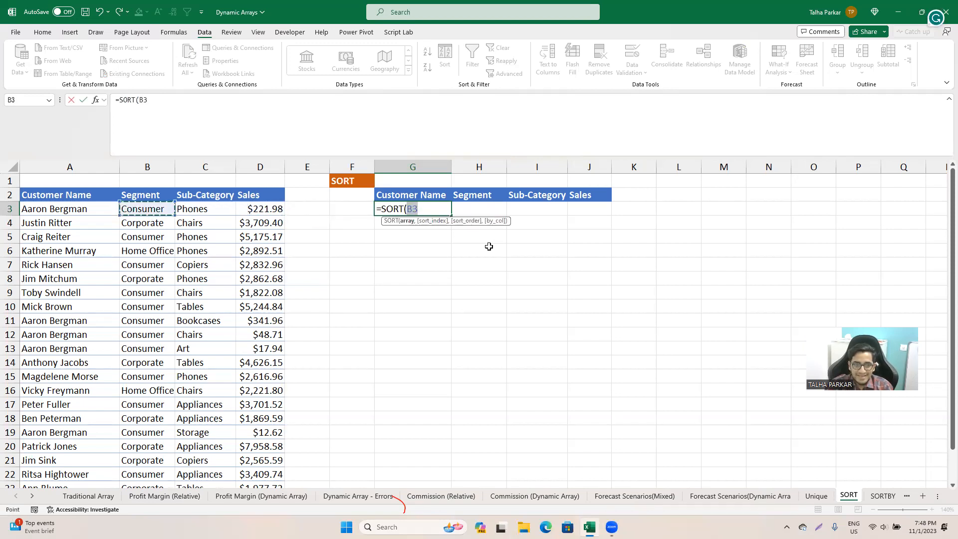
{"action": "key", "text": "ctrl+shift+Right"}
{"action": "key", "text": "ctrl+shift+Down"}
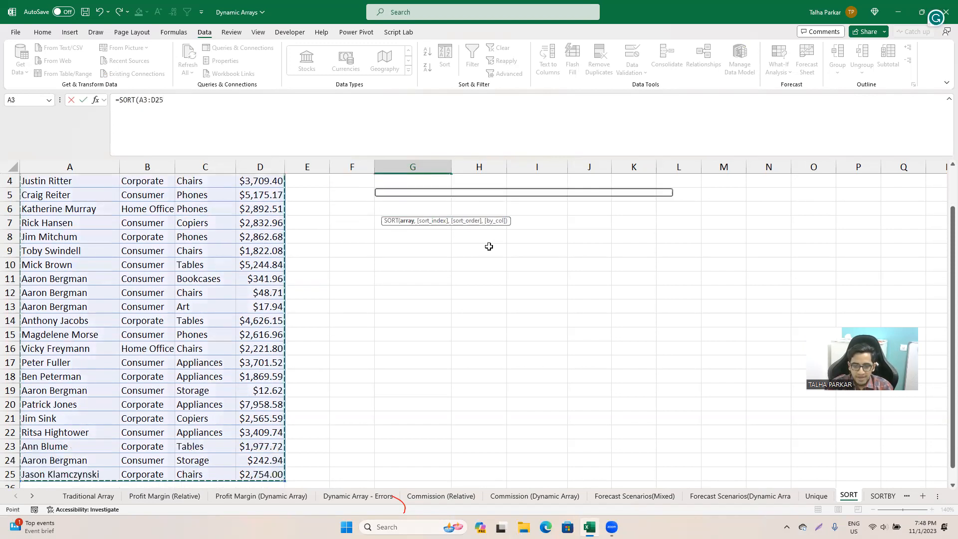
- Complete the SORT formula in G3 with sort index 4 and sort order -1, giving =SORT(A3:D25,4,-1)
{"action": "type", "text": ",1"}
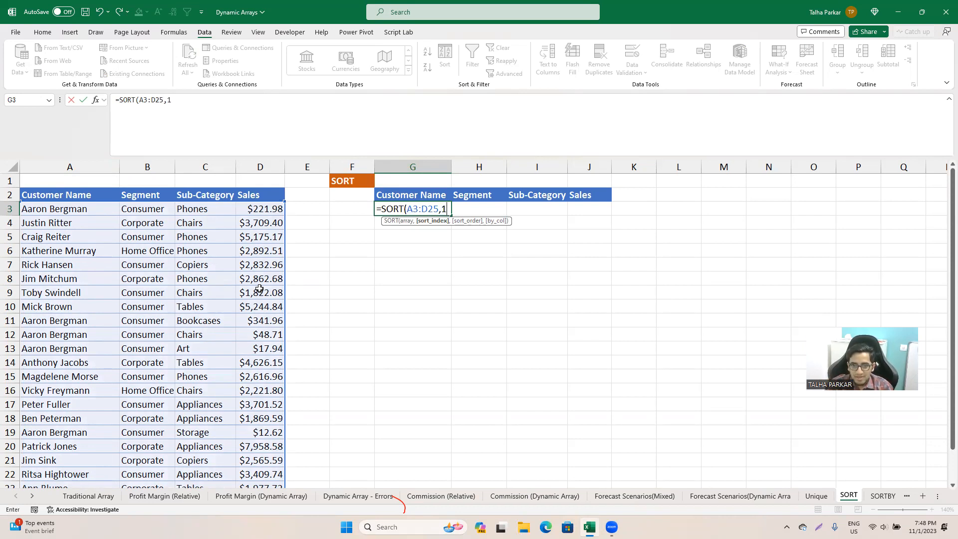
{"action": "left_click", "coordinate": [442, 209]}
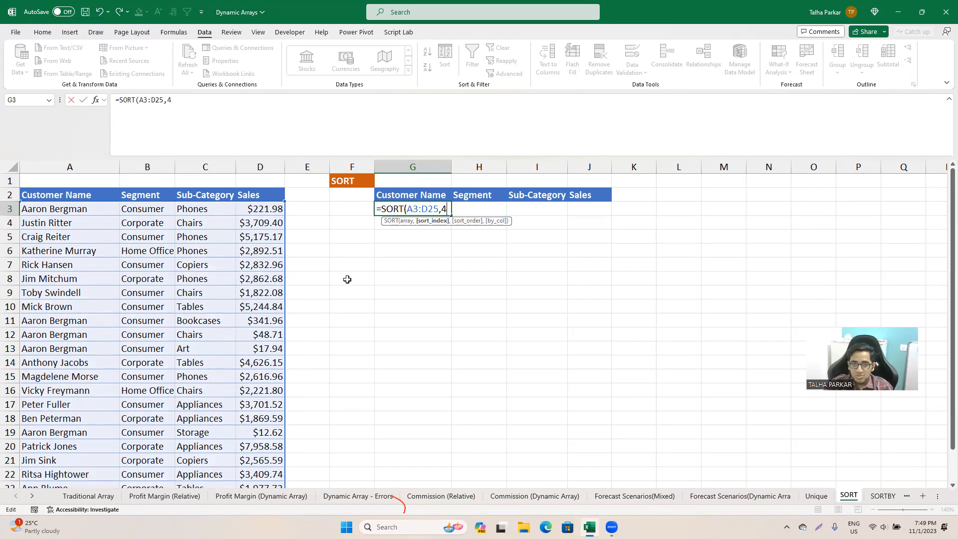
{"action": "type", "text": ","}
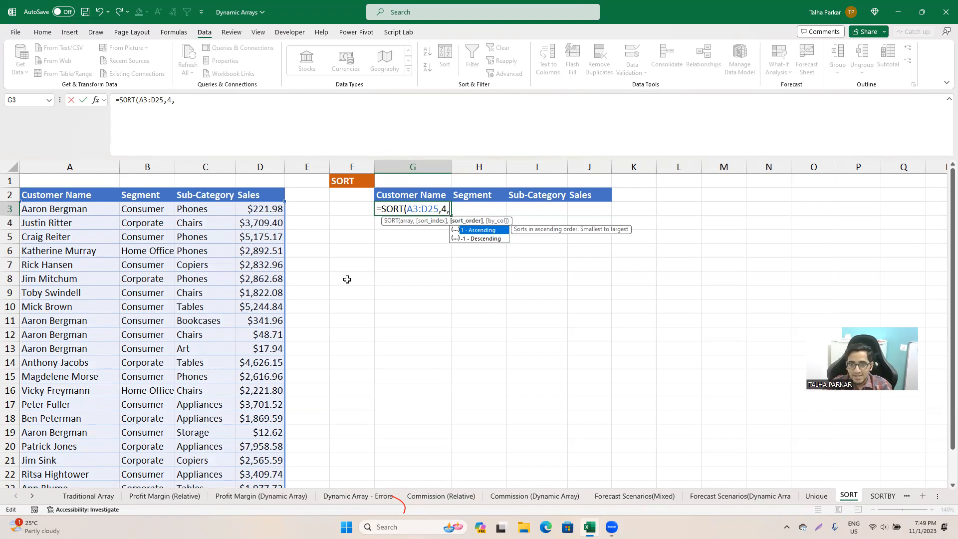
{"action": "type", "text": "-1"}
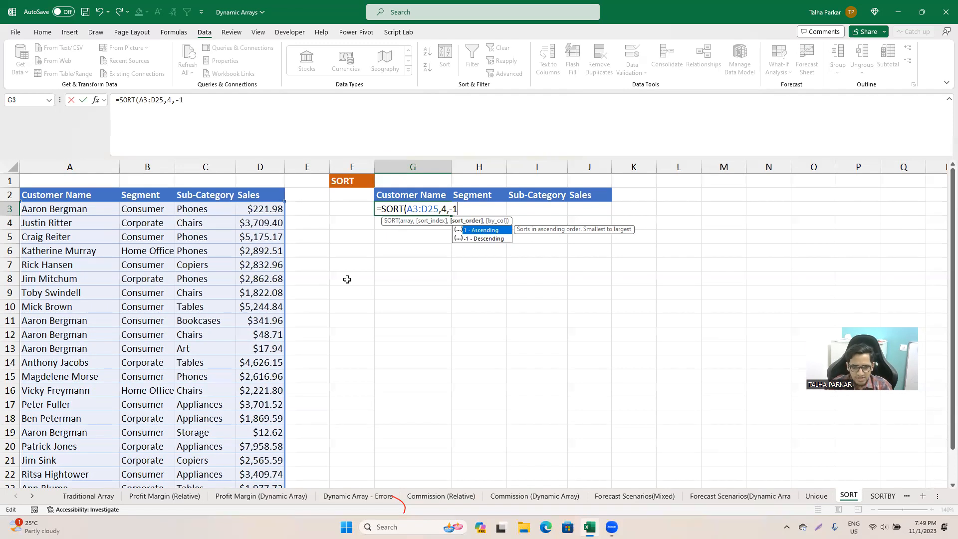
{"action": "type", "text": ","}
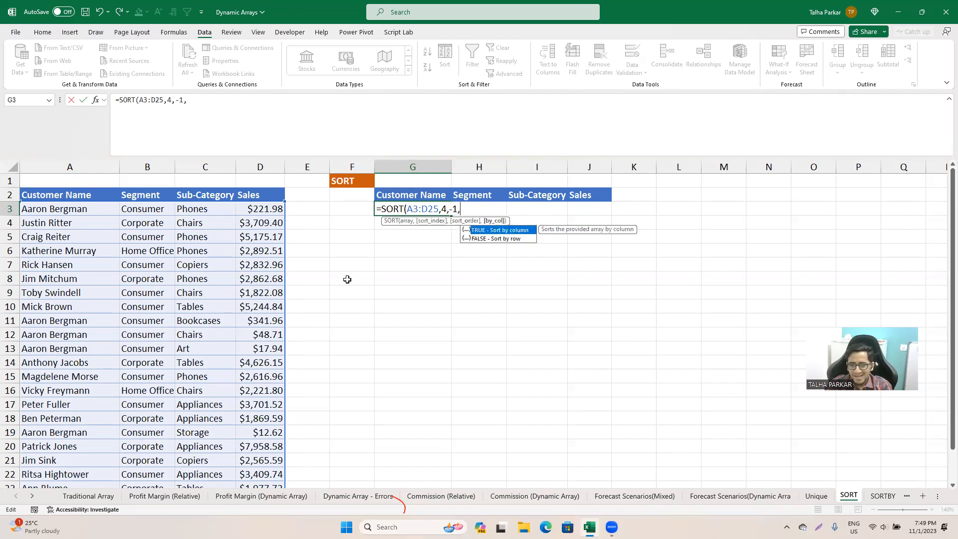
{"action": "key", "text": "BackSpace"}
{"action": "type", "text": ")"}
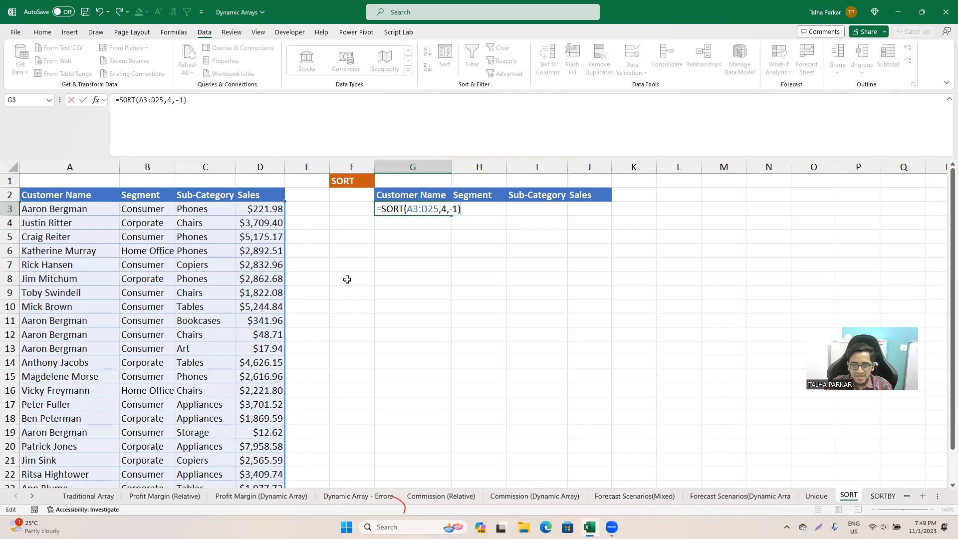
{"action": "key", "text": "Return"}
{"action": "key", "text": "Up"}
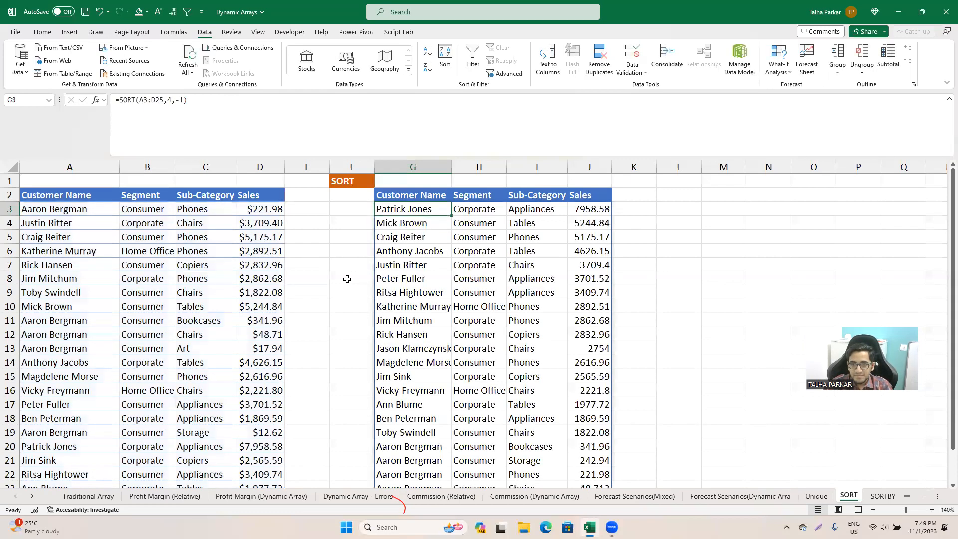
- Examine the first row of the spilled SORT result from G3 to J3 and compare how its formula appears per cell
{"action": "key", "text": "Right"}
{"action": "key", "text": "Right"}
{"action": "key", "text": "Right"}
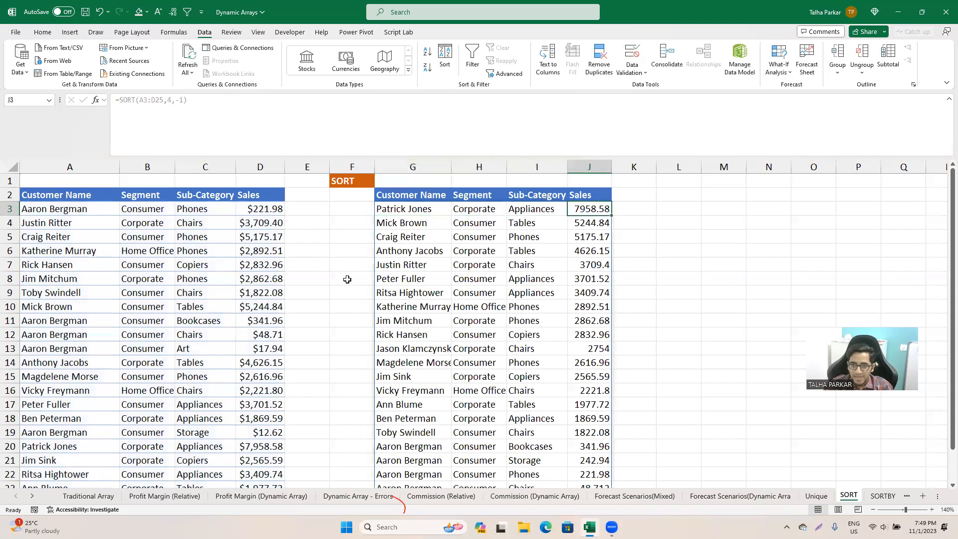
{"action": "key", "text": "Left"}
{"action": "key", "text": "Left"}
{"action": "key", "text": "Left"}
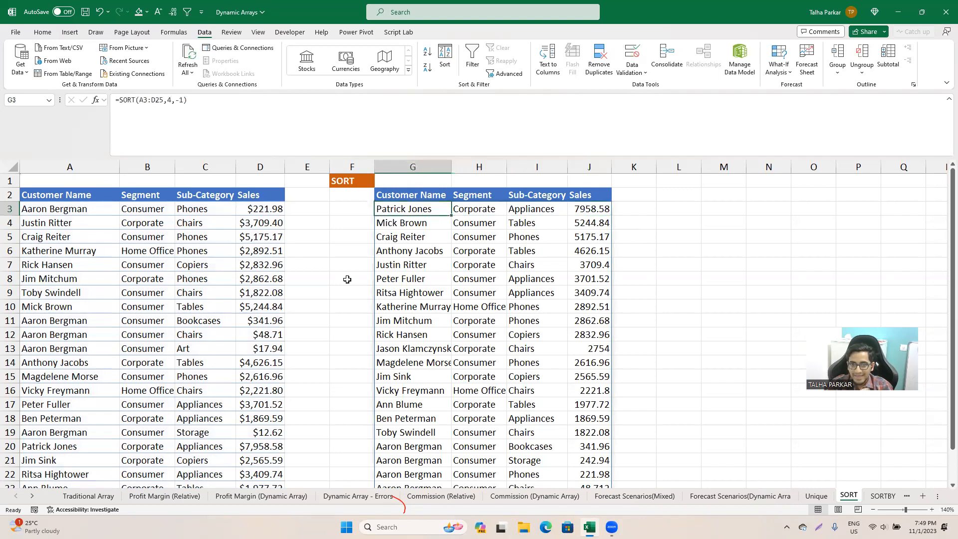
{"action": "key", "text": "Right"}
{"action": "key", "text": "Right"}
{"action": "key", "text": "Right"}
{"action": "key", "text": "Right"}
{"action": "key", "text": "Right"}
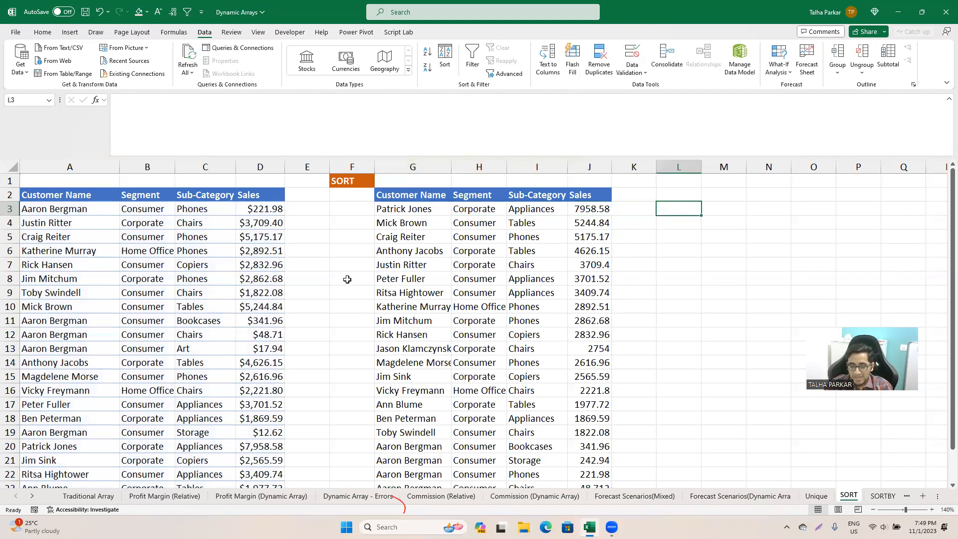
{"action": "key", "text": "Left"}
{"action": "key", "text": "Left"}
{"action": "key", "text": "Left"}
{"action": "key", "text": "Left"}
{"action": "key", "text": "Left"}
{"action": "key", "text": "Left"}
{"action": "key", "text": "Left"}
{"action": "key", "text": "Left"}
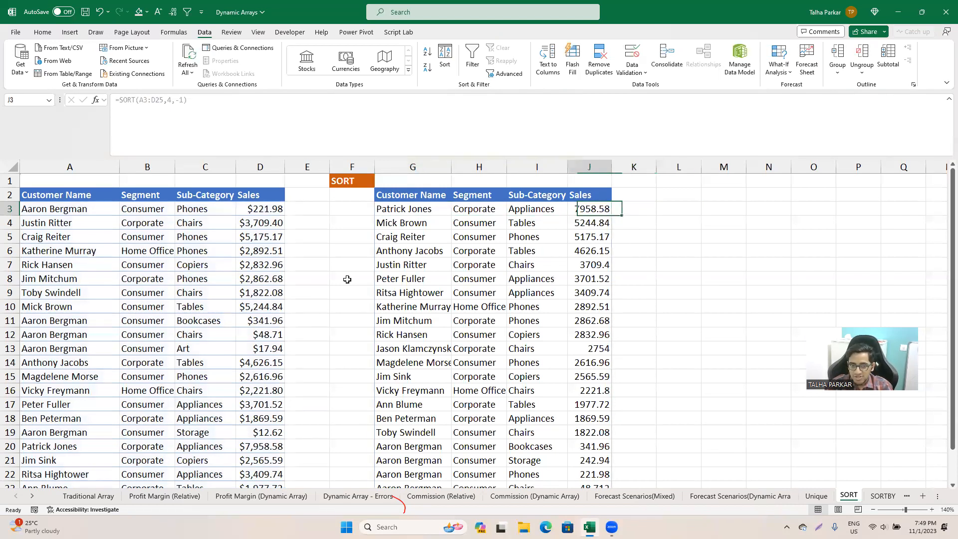
{"action": "key", "text": "Right"}
{"action": "key", "text": "Right"}
{"action": "key", "text": "Right"}
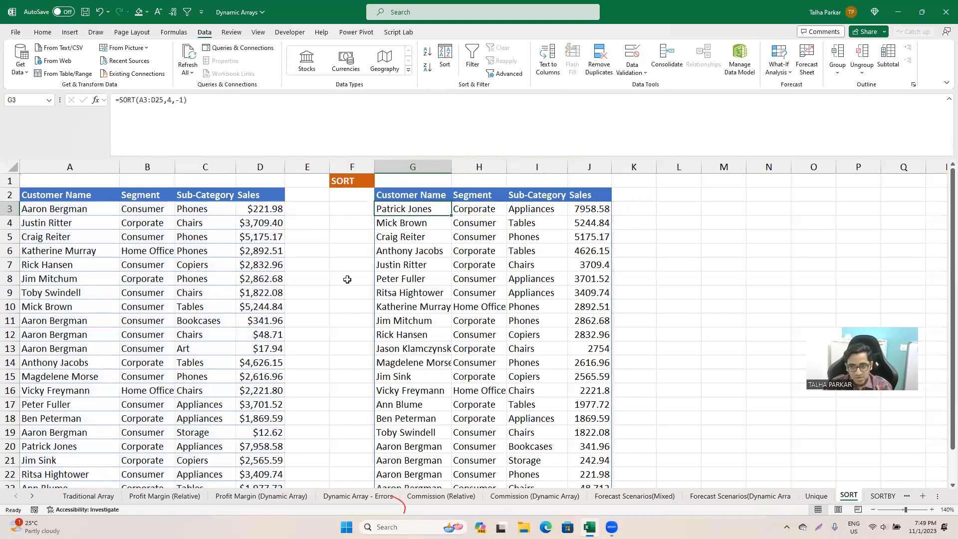
{"action": "key", "text": "Right"}
{"action": "key", "text": "Right"}
{"action": "key", "text": "Right"}
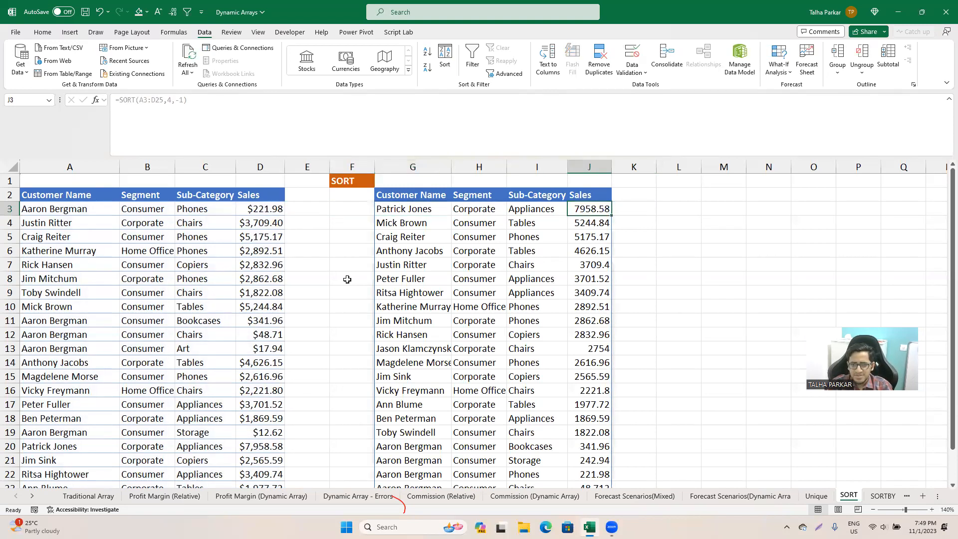
{"action": "key", "text": "Right"}
{"action": "key", "text": "Right"}
{"action": "type", "text": "="}
{"action": "key", "text": "Left"}
{"action": "key", "text": "Left"}
{"action": "key", "text": "Left"}
{"action": "key", "text": "Left"}
{"action": "key", "text": "Left"}
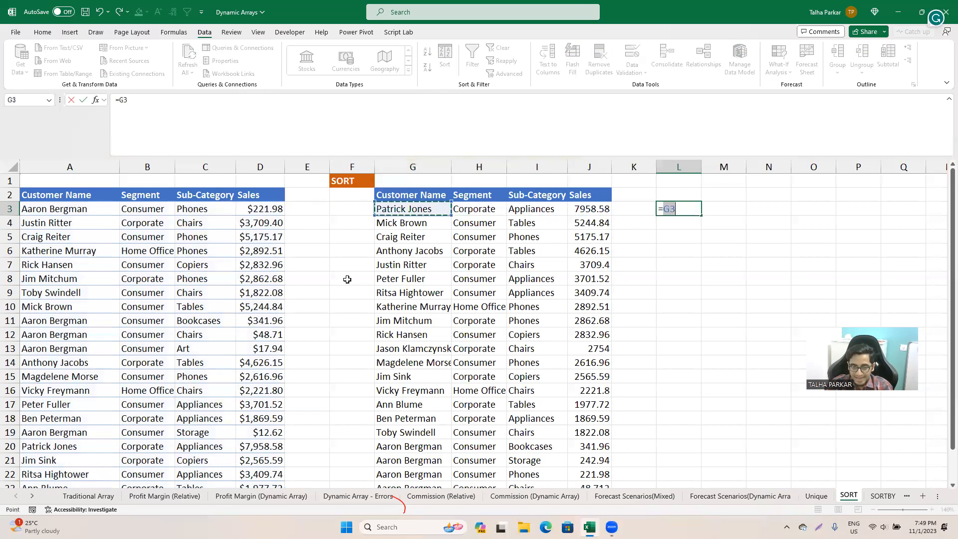
{"action": "key", "text": "Left"}
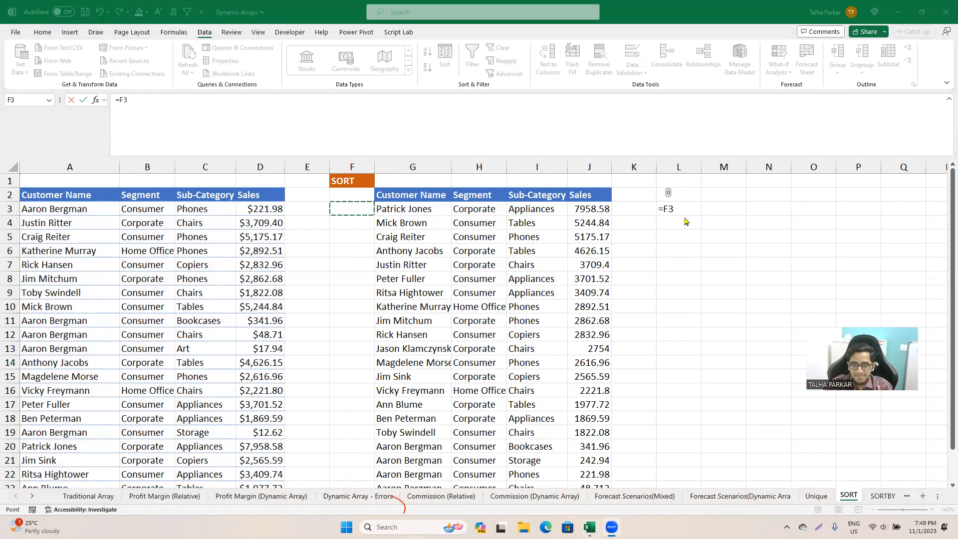
{"action": "key", "text": "F2"}
{"action": "key", "text": "BackSpace"}
{"action": "key", "text": "BackSpace"}
{"action": "key", "text": "BackSpace"}
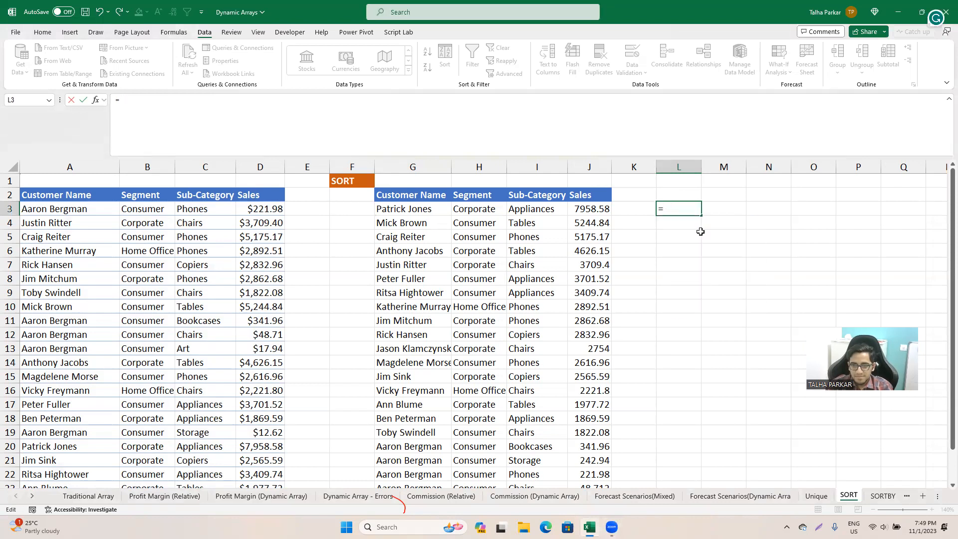
{"action": "key", "text": "Escape"}
- Try the spill reference =G3# in L3 to repeat the whole sorted array, and clear the cell again
{"action": "type", "text": "="}
{"action": "key", "text": "Left"}
{"action": "key", "text": "Left"}
{"action": "key", "text": "Left"}
{"action": "key", "text": "Left"}
{"action": "key", "text": "Left"}
{"action": "key", "text": "Left"}
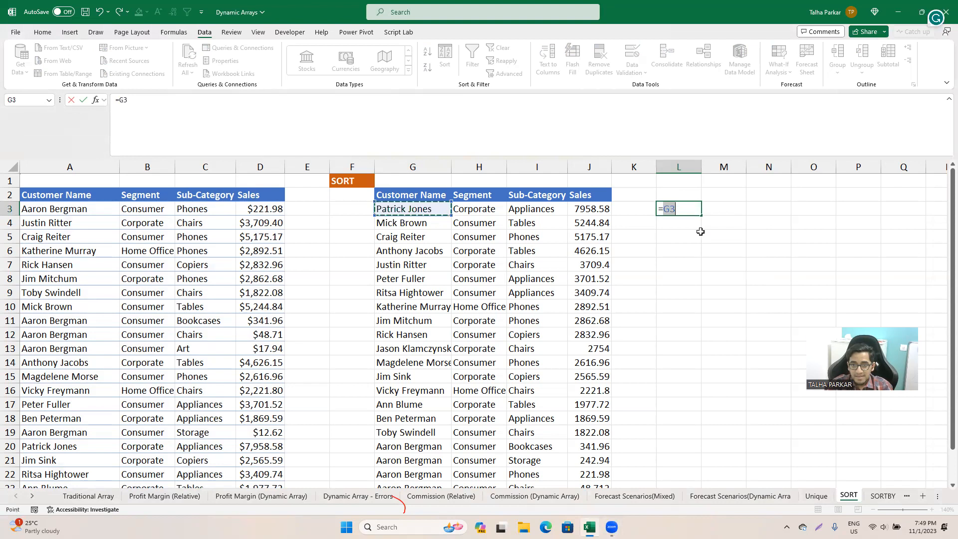
{"action": "type", "text": "#"}
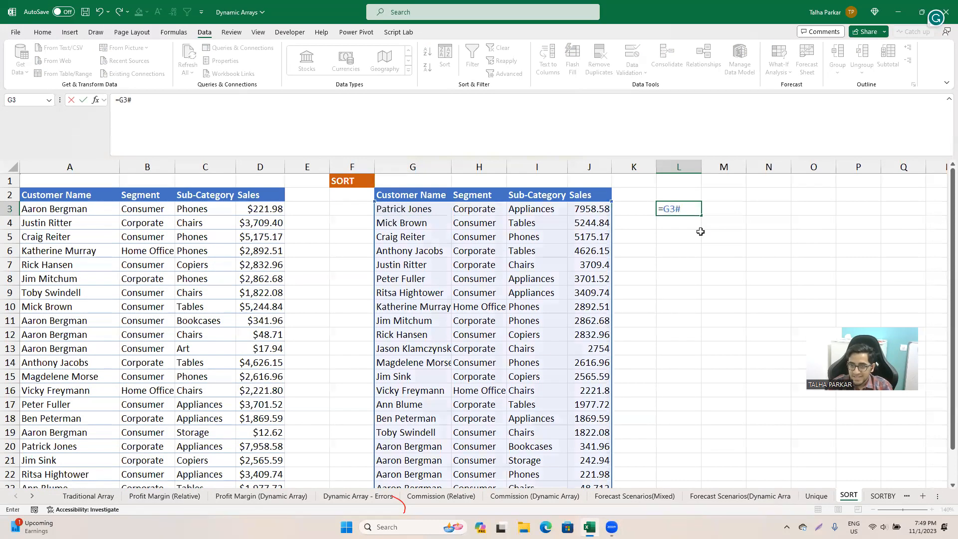
{"action": "key", "text": "Return"}
{"action": "left_click", "coordinate": [701, 232]}
{"action": "key", "text": "Left"}
{"action": "key", "text": "Up"}
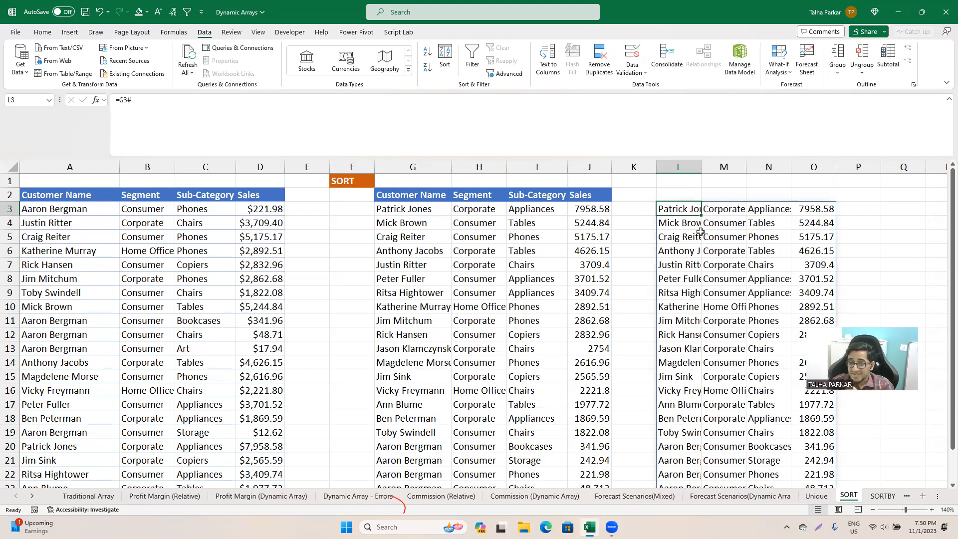
{"action": "key", "text": "Delete"}
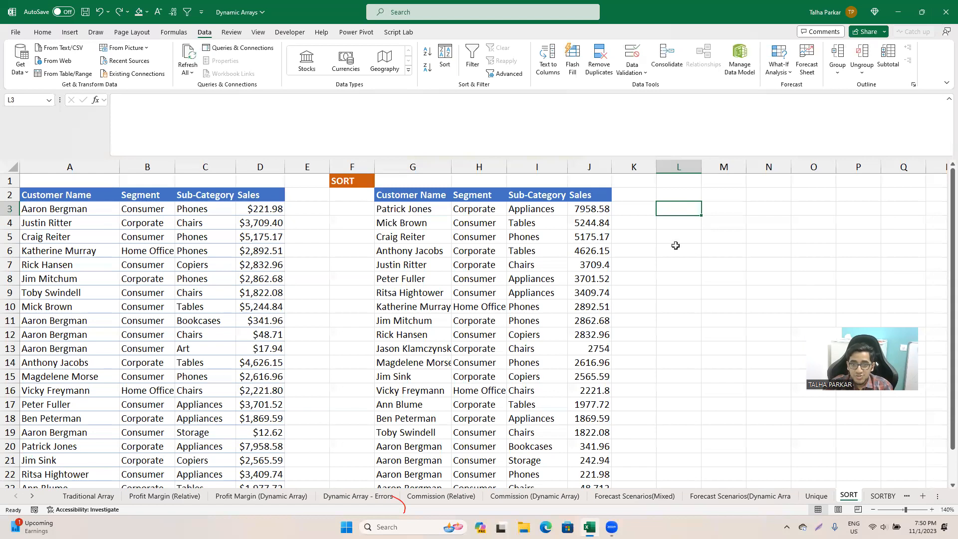
- Review the sort index argument of the SORT formula in G3
{"action": "left_click", "coordinate": [394, 211]}
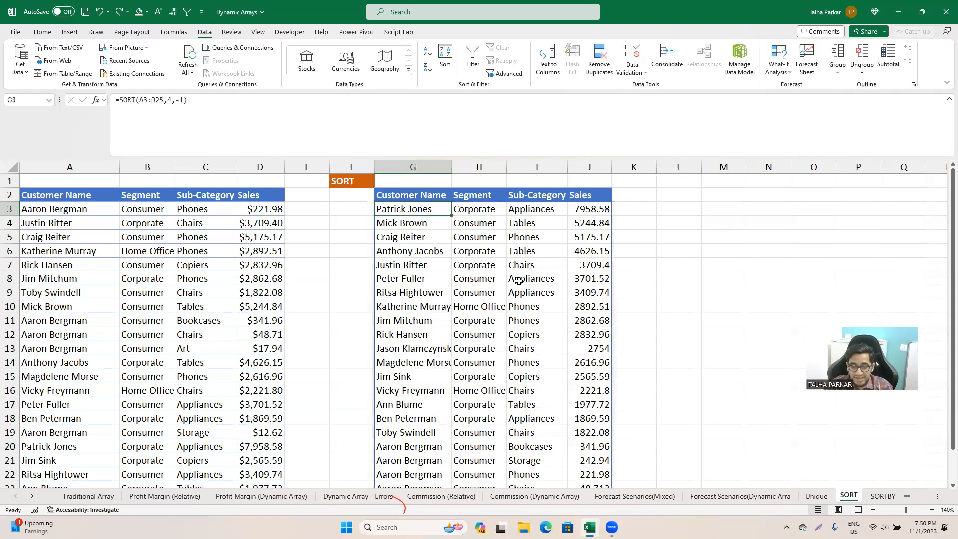
{"action": "key", "text": "F2"}
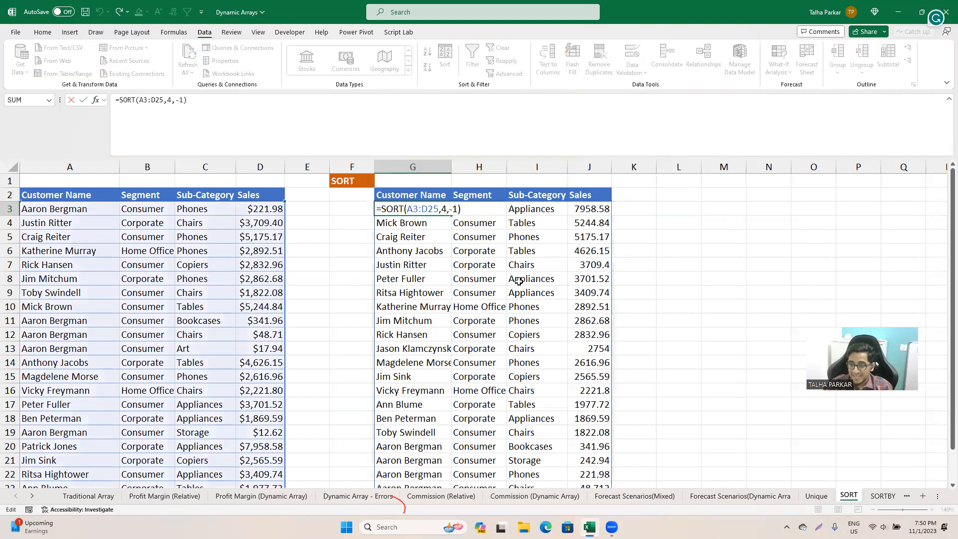
{"action": "key", "text": "Left"}
{"action": "key", "text": "Left"}
{"action": "key", "text": "Left"}
{"action": "key", "text": "Left"}
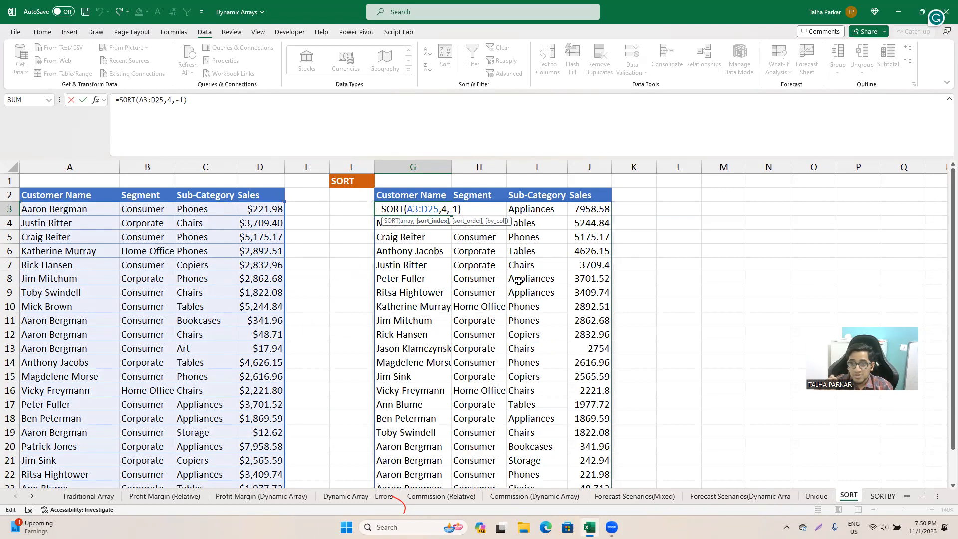
{"action": "key", "text": "ctrl+Return"}
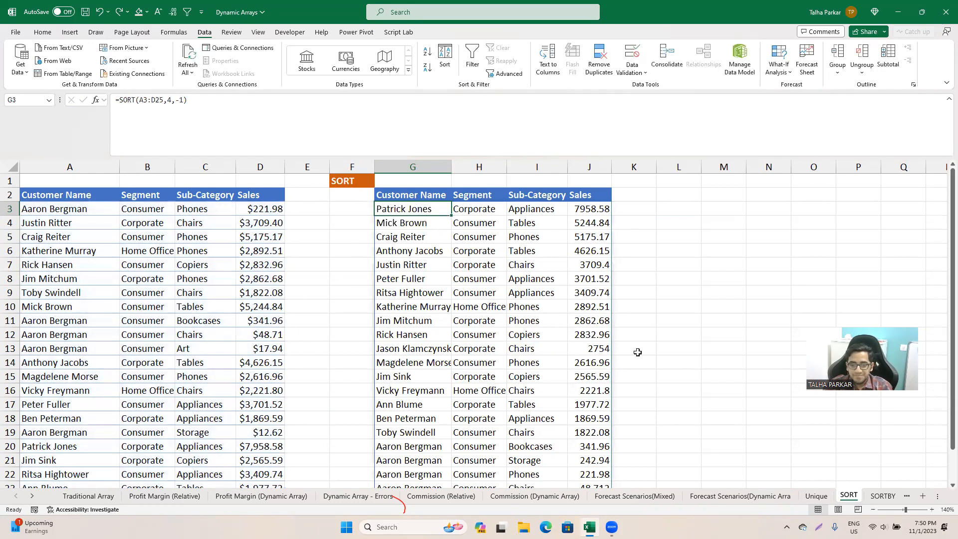
- Go to the SORTBY sheet and enlarge it to 150%
{"action": "key", "text": "ctrl+Page_Down"}
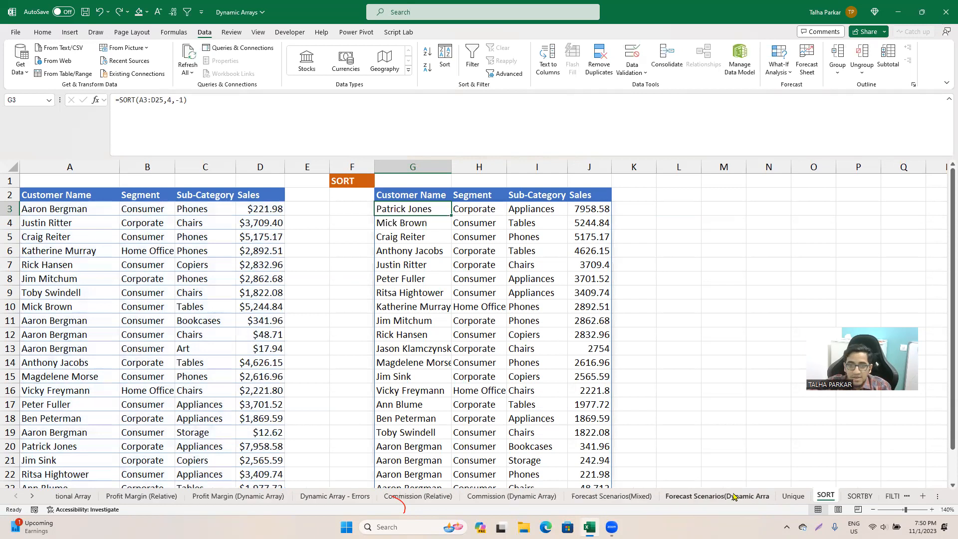
{"action": "key", "text": "Left"}
{"action": "key", "text": "Right"}
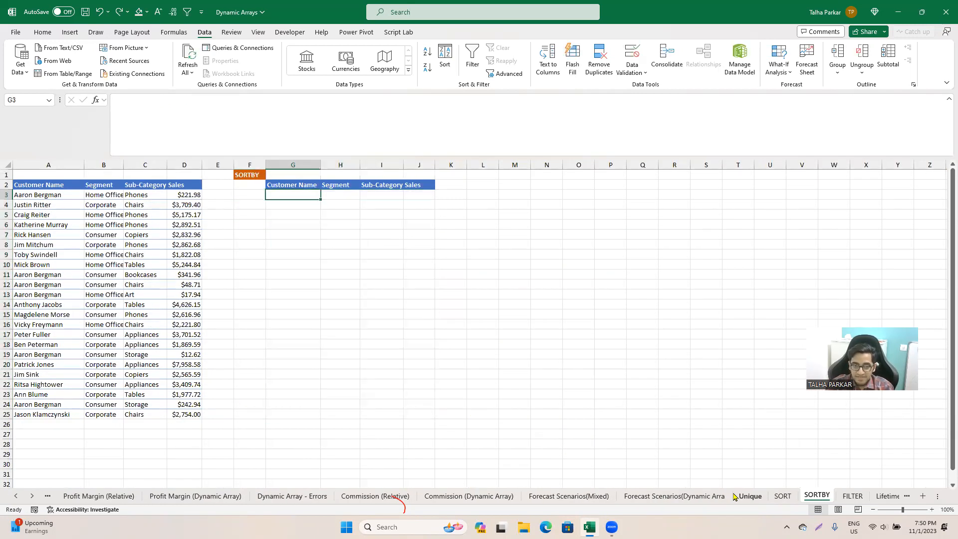
{"action": "left_click", "coordinate": [931, 510]}
{"action": "left_click", "coordinate": [920, 512]}
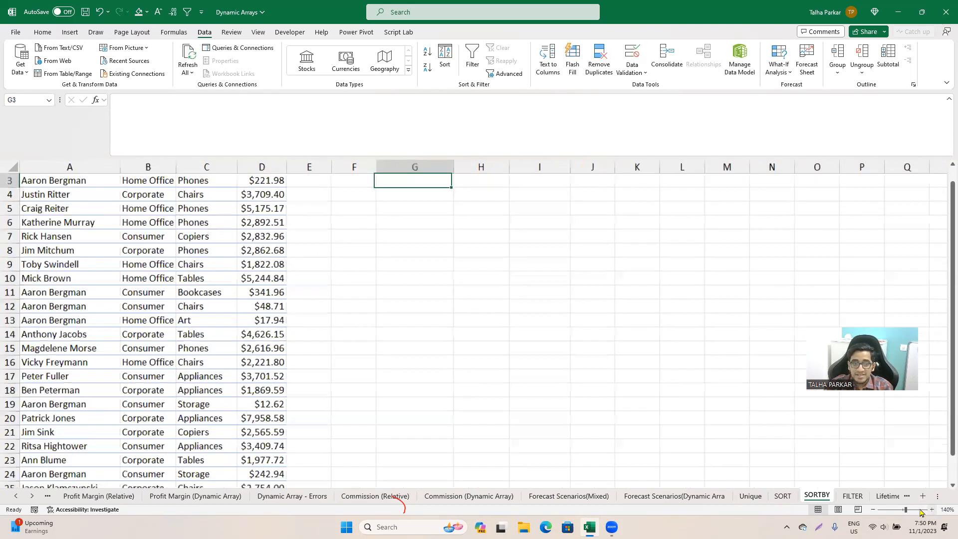
{"action": "left_click", "coordinate": [920, 511]}
{"action": "type", "text": "=sortby"}
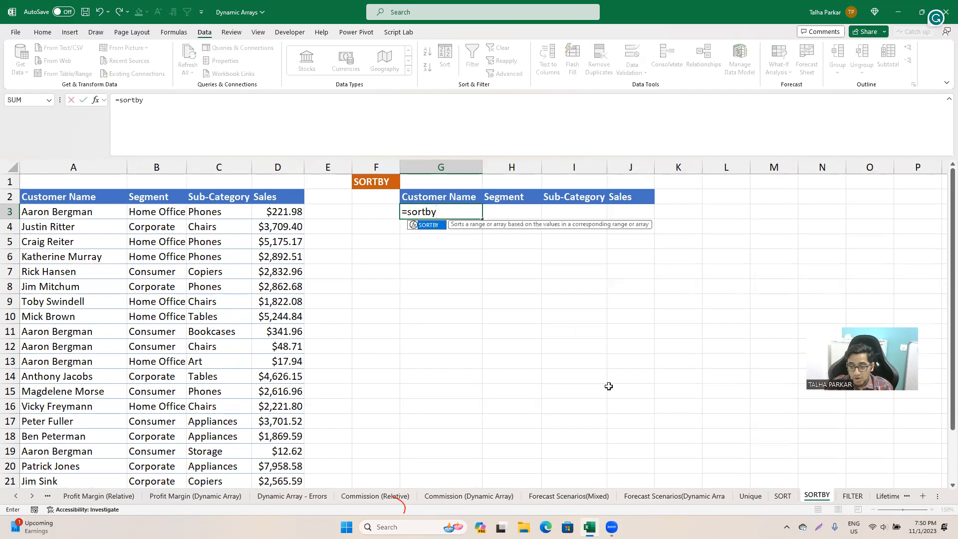
{"action": "key", "text": "Escape"}
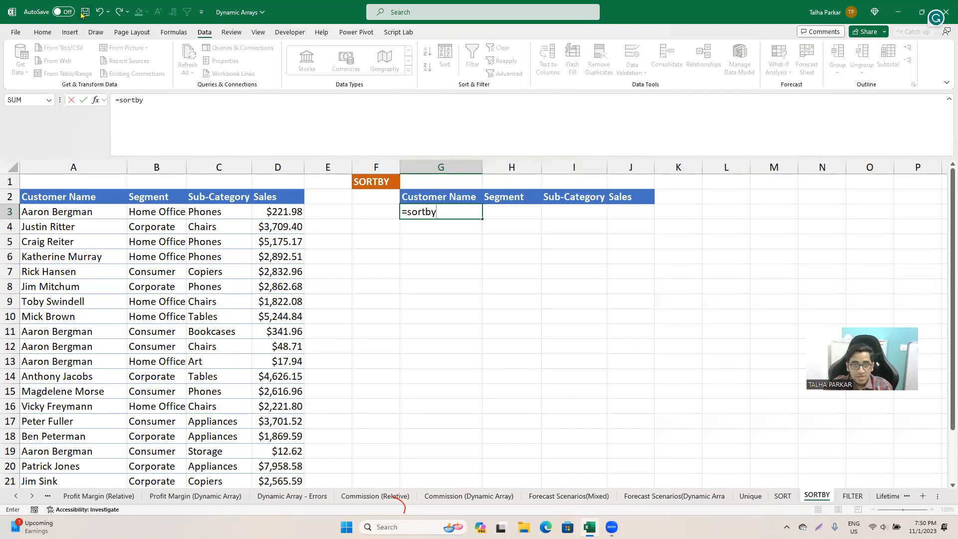
{"action": "left_click", "coordinate": [43, 32]}
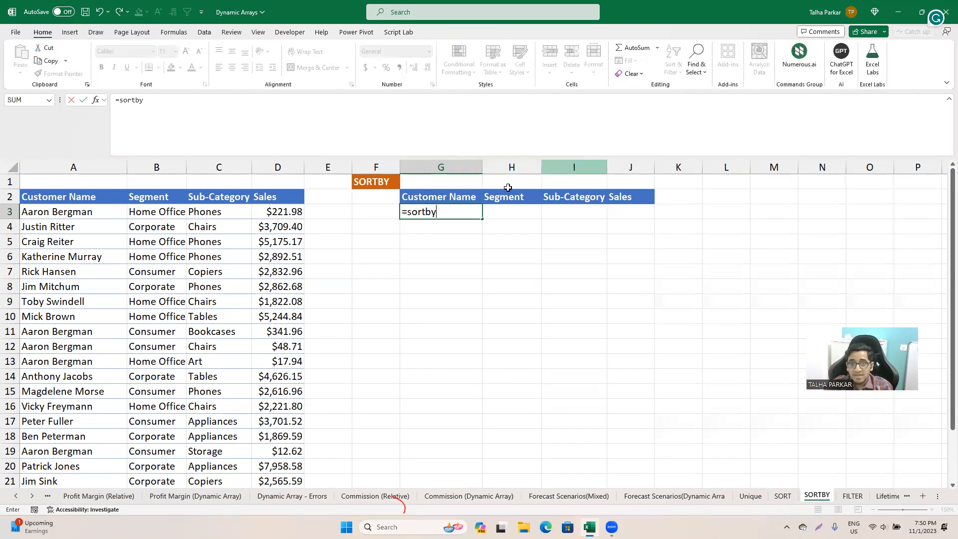
{"action": "key", "text": "Escape"}
- Review the sort level options in the Custom Sort dialog and close it without sorting
{"action": "left_click", "coordinate": [673, 63]}
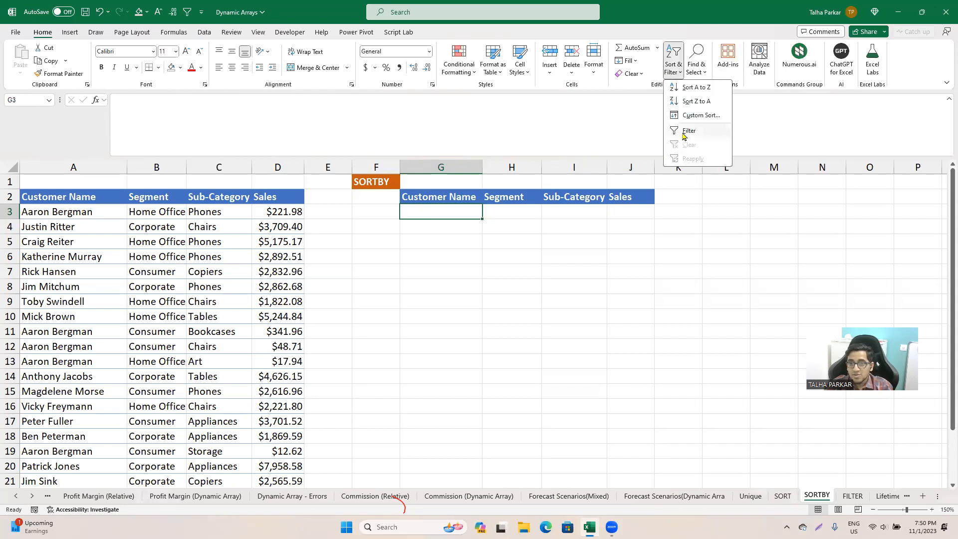
{"action": "left_click", "coordinate": [696, 115]}
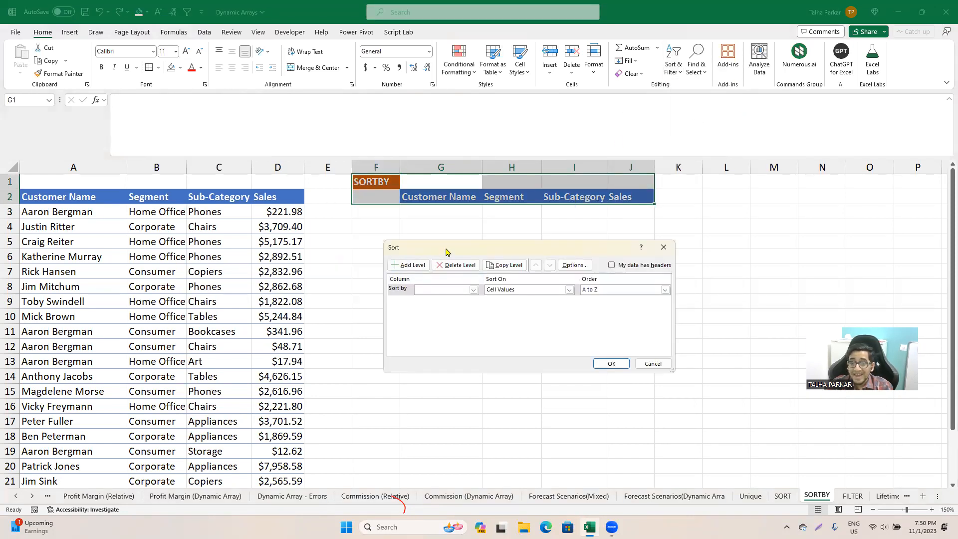
{"action": "left_click_drag", "start_coordinate": [427, 249], "coordinate": [391, 227]}
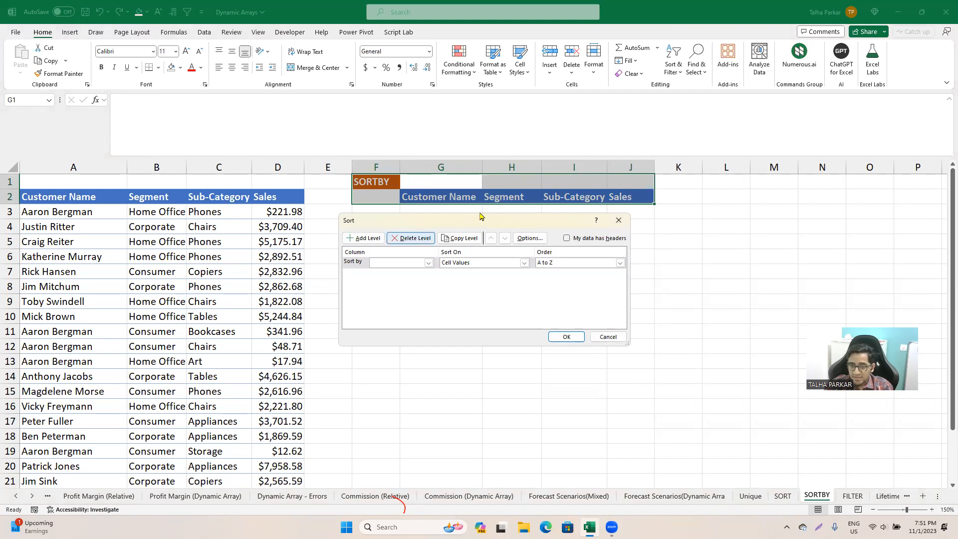
{"action": "left_click", "coordinate": [619, 220]}
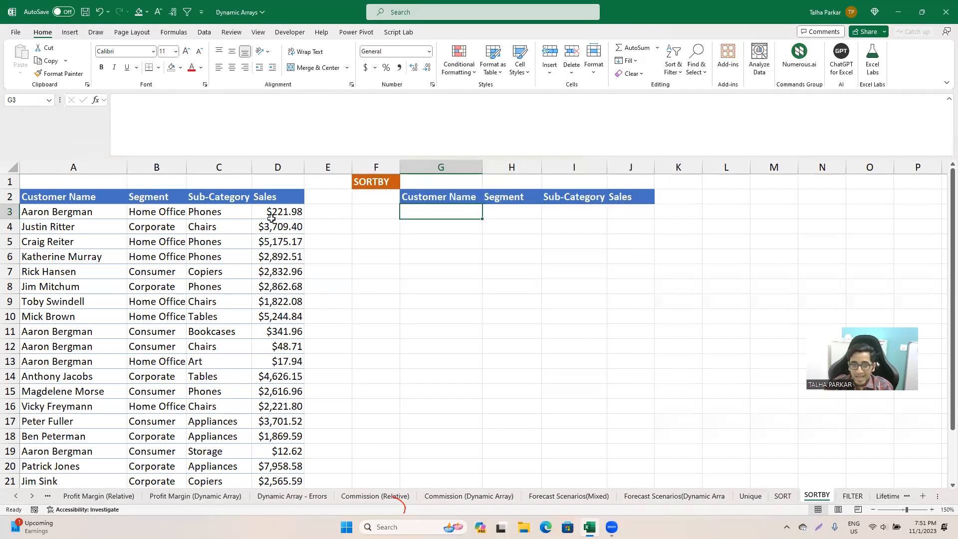
- Begin a SORTBY formula in G3 with the customer names A3:A25 as the array
{"action": "left_click_drag", "start_coordinate": [79, 200], "coordinate": [203, 286]}
{"action": "left_click", "coordinate": [415, 208]}
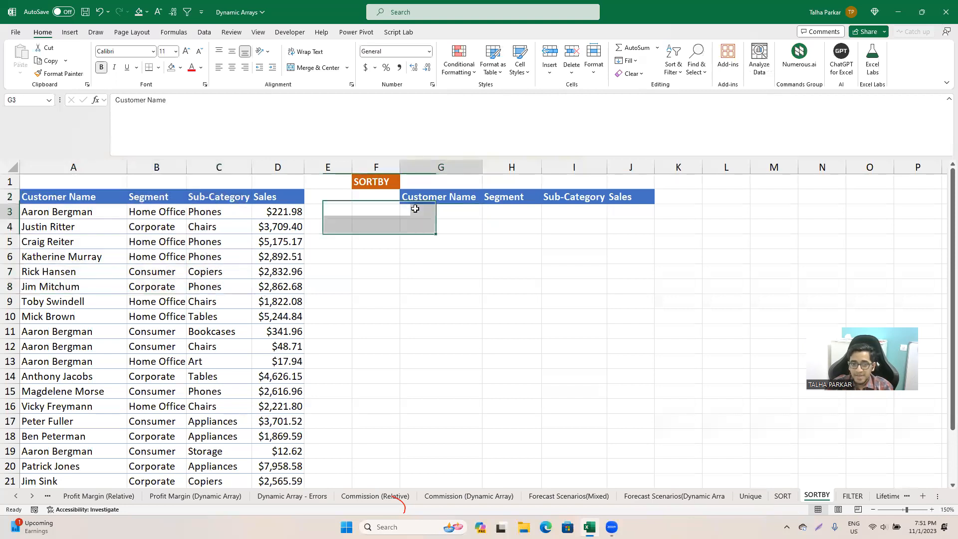
{"action": "type", "text": "=sor"}
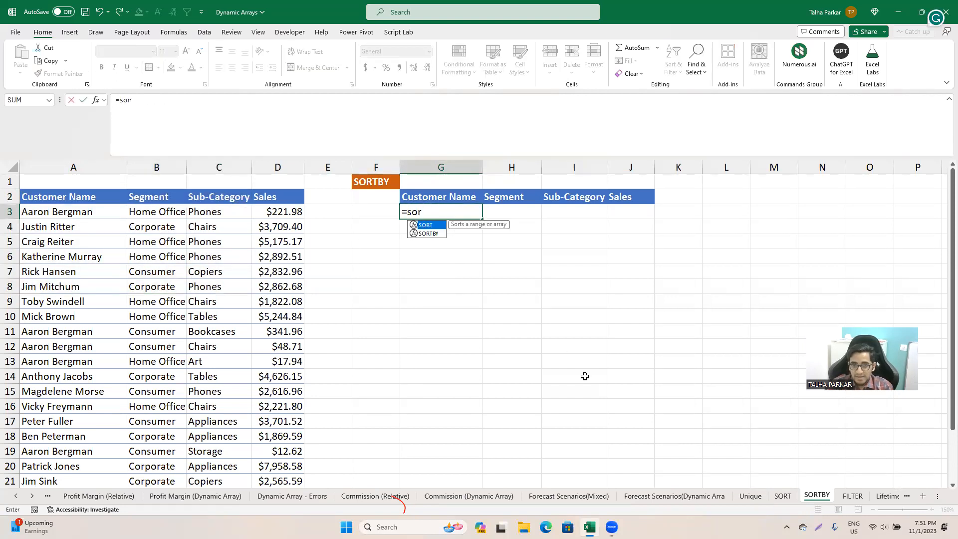
{"action": "type", "text": "t"}
{"action": "key", "text": "Down"}
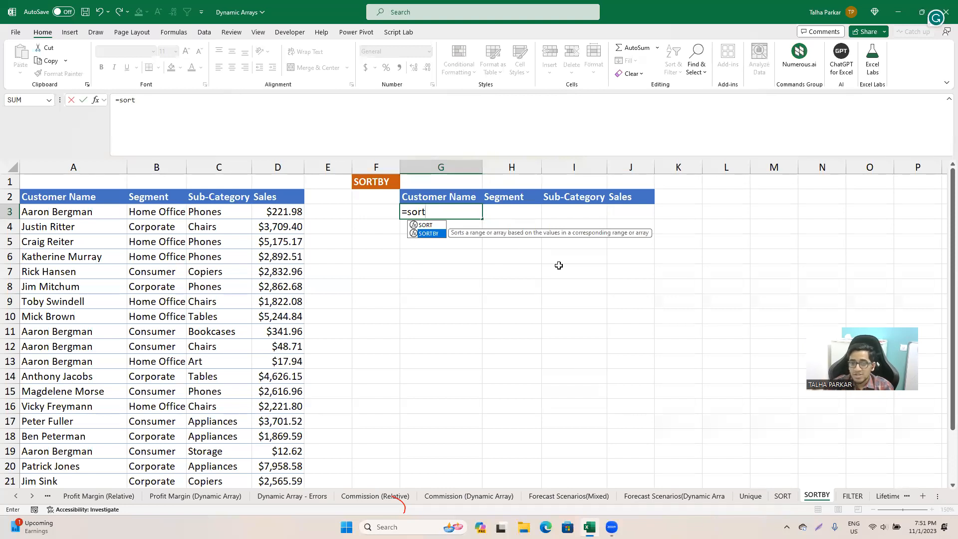
{"action": "key", "text": "Tab"}
{"action": "key", "text": "Left"}
{"action": "key", "text": "Left"}
{"action": "key", "text": "Left"}
{"action": "key", "text": "Left"}
{"action": "key", "text": "Left"}
{"action": "key", "text": "Left"}
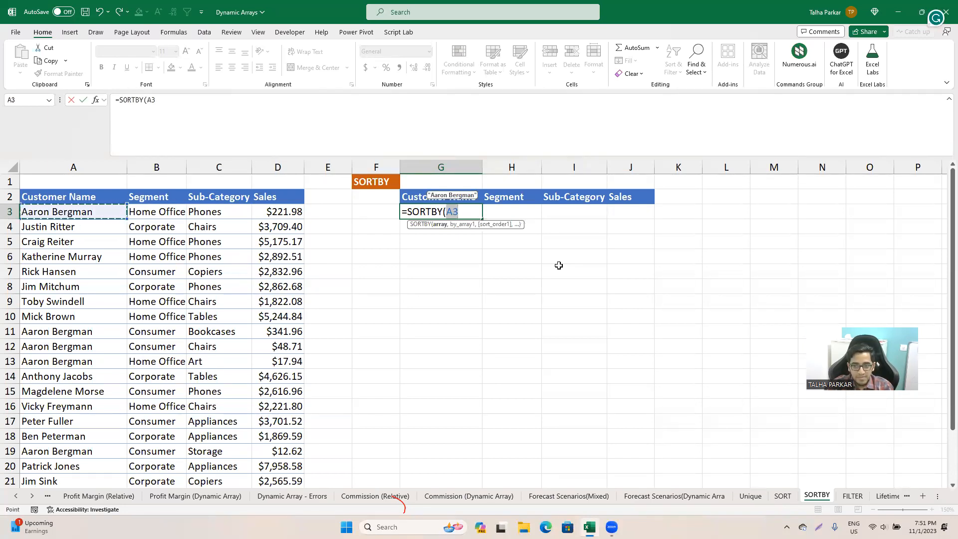
{"action": "key", "text": "ctrl+shift+Down"}
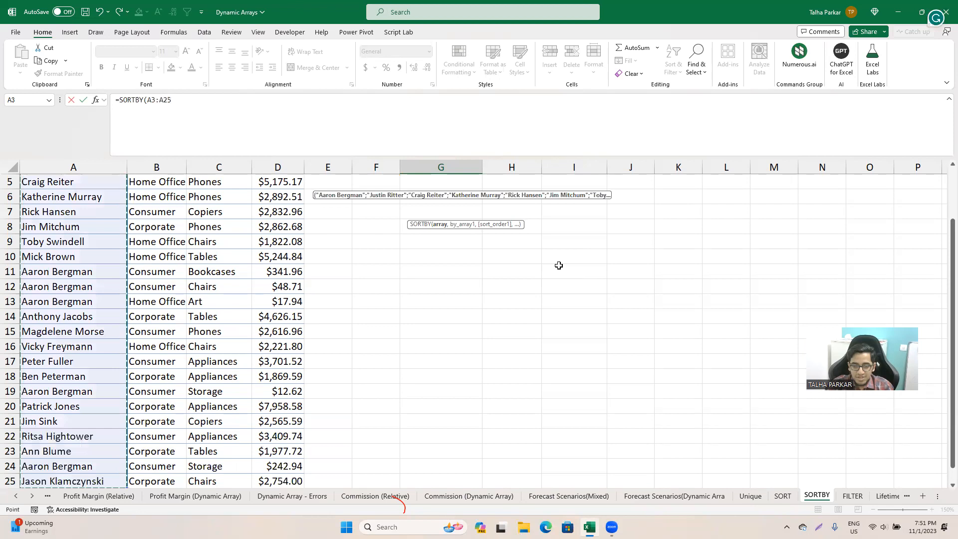
{"action": "scroll", "coordinate": [559, 265], "scroll_direction": "up", "scroll_amount": 2}
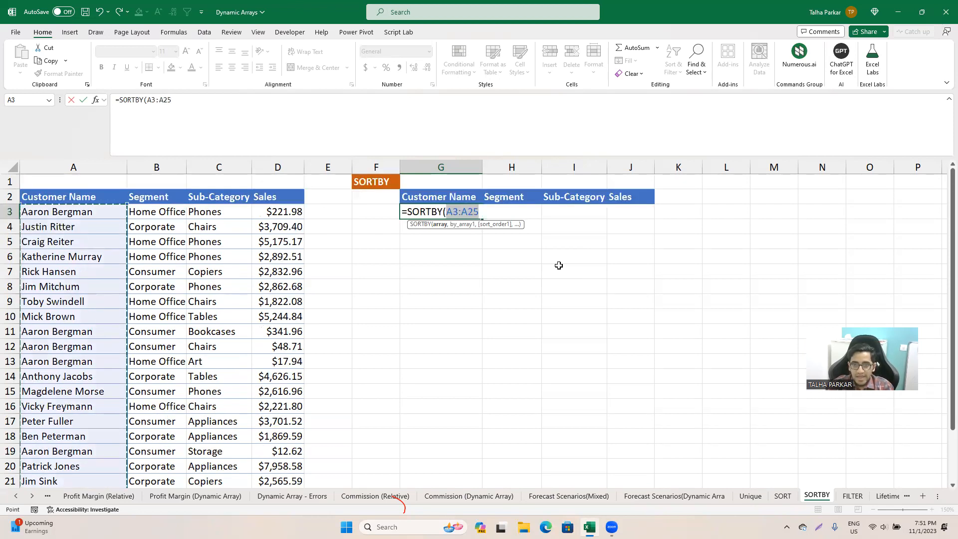
- Complete the SORTBY formula in G3 with D3:D25 as the sort-by array in ascending order (1)
{"action": "type", "text": ","}
{"action": "key", "text": "Left"}
{"action": "key", "text": "Left"}
{"action": "key", "text": "Left"}
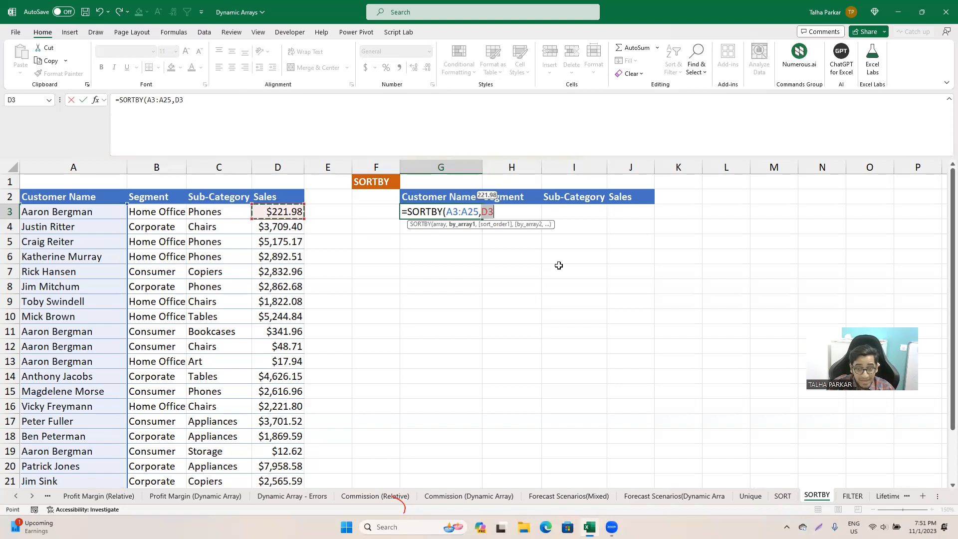
{"action": "key", "text": "ctrl+shift+Down"}
{"action": "type", "text": ","}
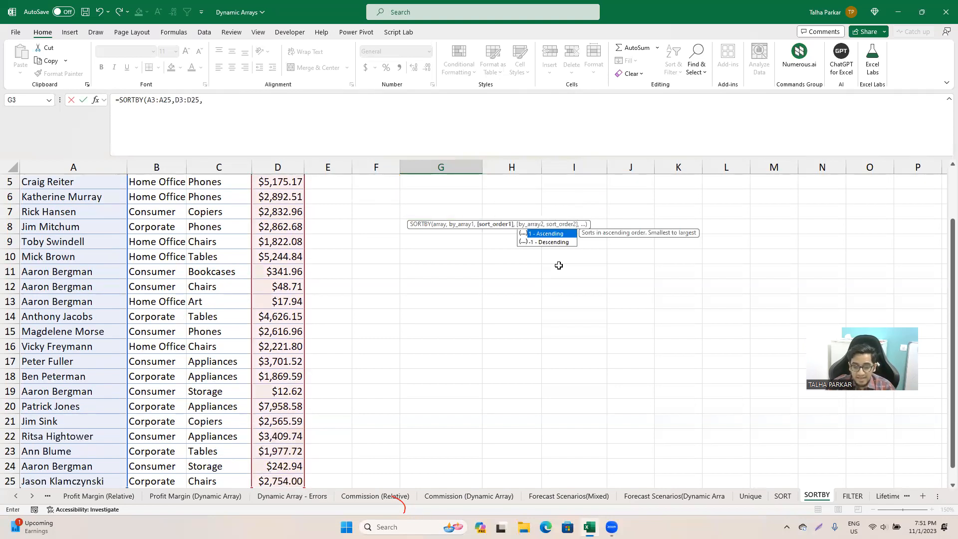
{"action": "type", "text": "1)"}
{"action": "key", "text": "Return"}
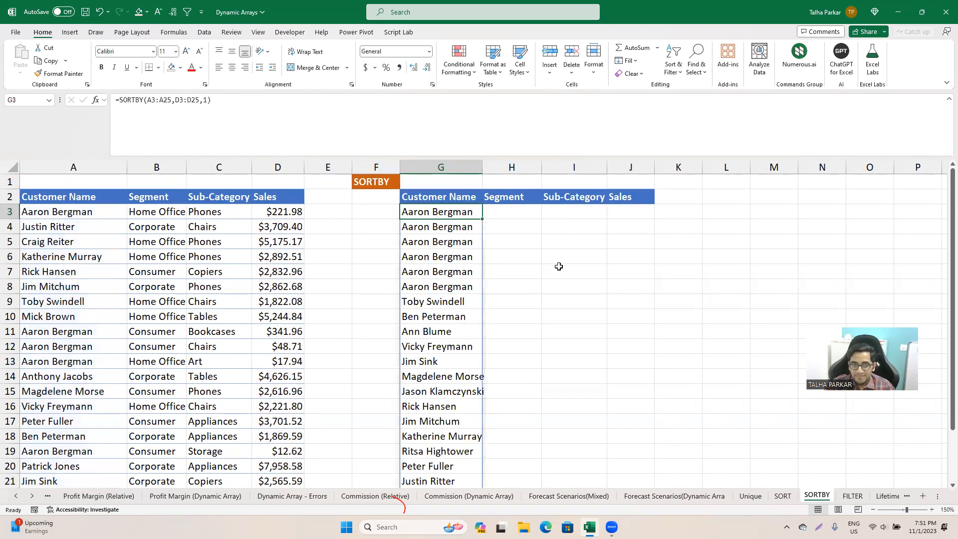
- Change the sort order of the SORTBY formula in G3 to descending (-1)
{"action": "left_click", "coordinate": [203, 100]}
{"action": "type", "text": "-"}
{"action": "key", "text": "Return"}
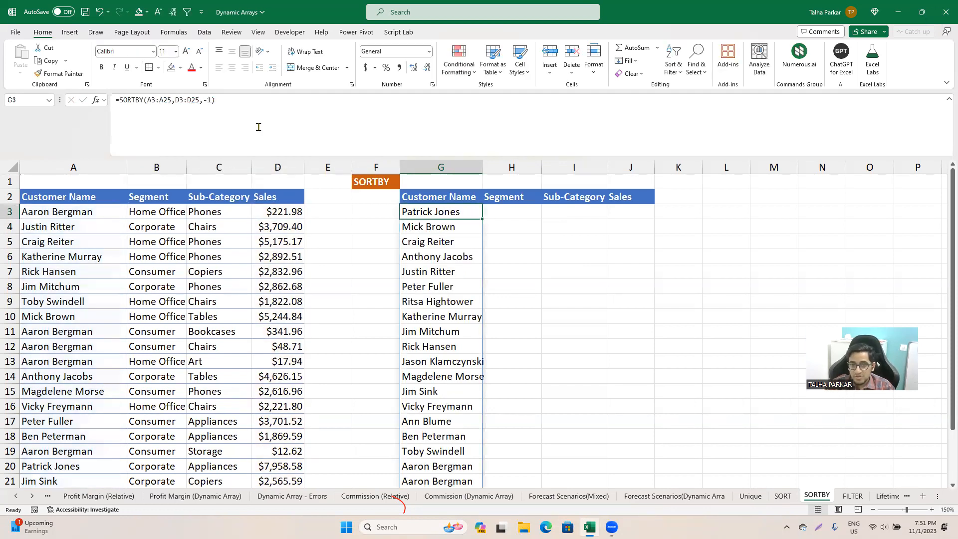
{"action": "key", "text": "Left"}
{"action": "key", "text": "Left"}
{"action": "key", "text": "Left"}
{"action": "key", "text": "Left"}
{"action": "key", "text": "Right"}
{"action": "key", "text": "Right"}
{"action": "key", "text": "Right"}
{"action": "key", "text": "Right"}
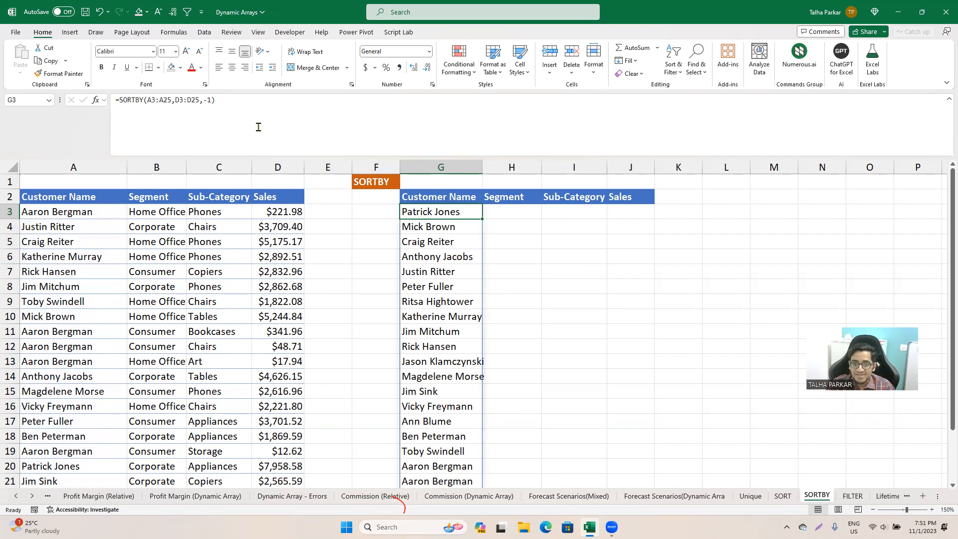
- Clear G3 and start a new SORTBY formula there with the full sales table A3:D25 as the array
{"action": "key", "text": "Delete"}
{"action": "type", "text": "="}
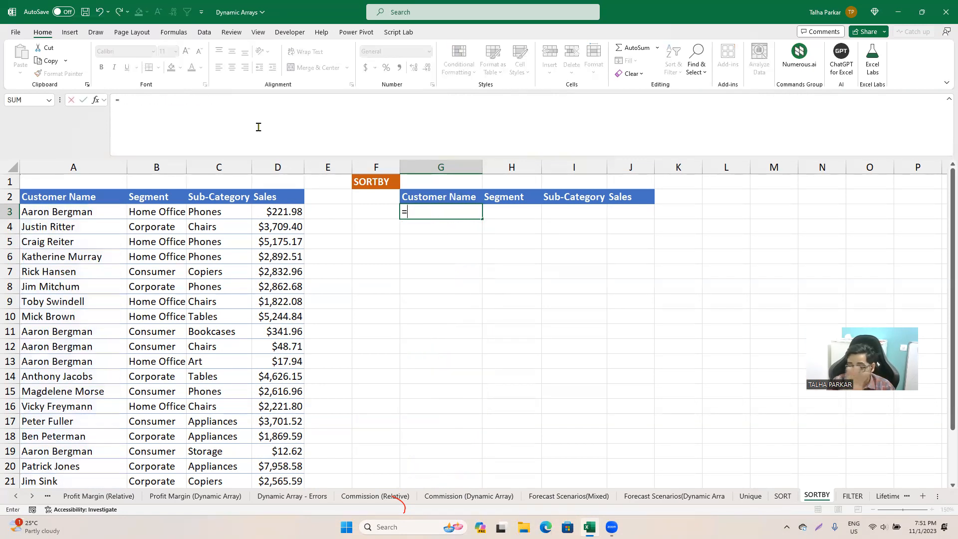
{"action": "type", "text": "sortb"}
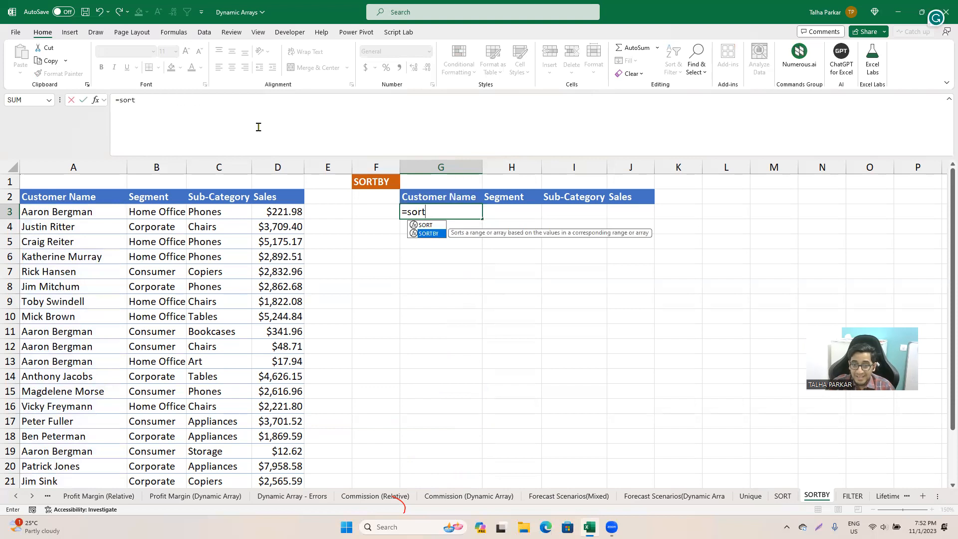
{"action": "key", "text": "Tab"}
{"action": "key", "text": "Left"}
{"action": "key", "text": "Left"}
{"action": "key", "text": "Left"}
{"action": "key", "text": "Left"}
{"action": "key", "text": "Left"}
{"action": "key", "text": "Left"}
{"action": "key", "text": "shift+Right"}
{"action": "key", "text": "shift+Right"}
{"action": "key", "text": "shift+Right"}
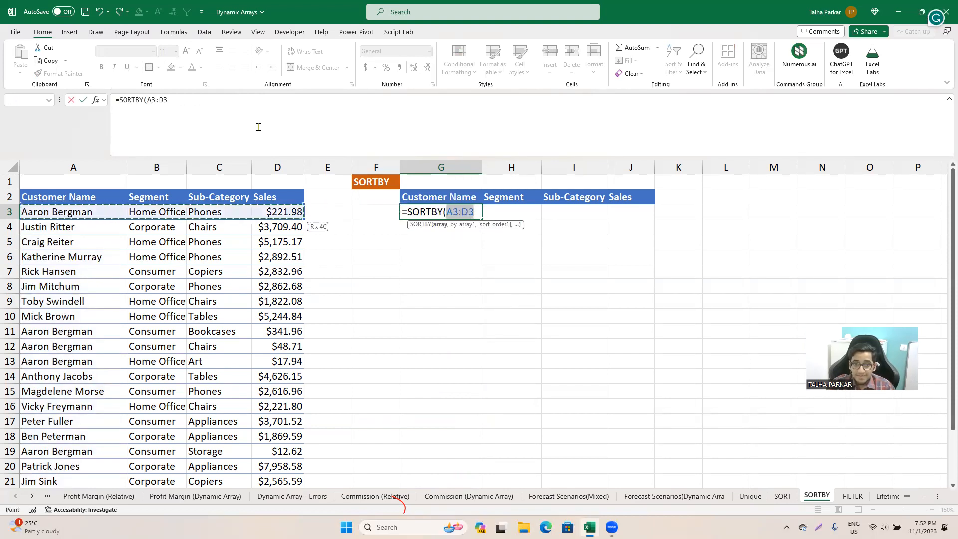
{"action": "key", "text": "ctrl+shift+Down"}
{"action": "type", "text": ","}
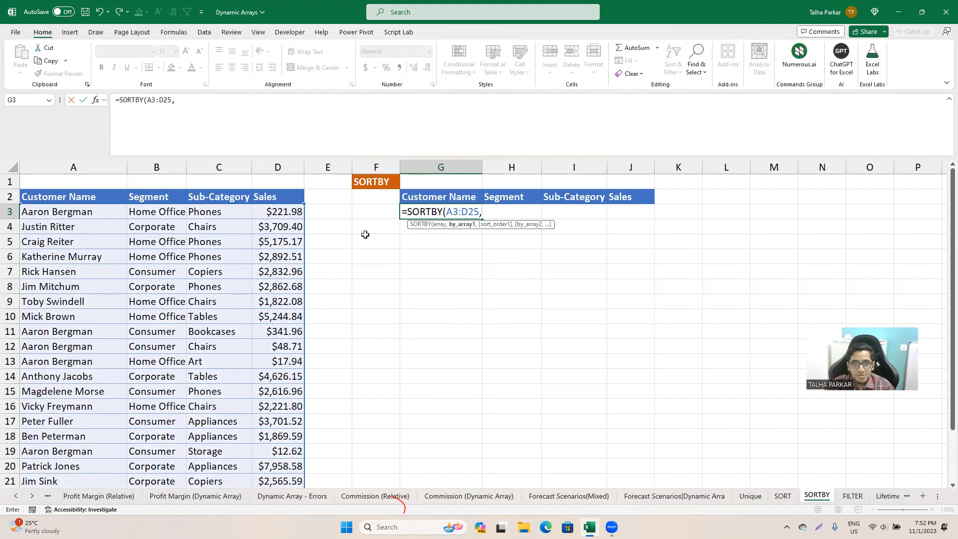
- Add the Segment column B3:B25 as the first sort-by array in ascending order (1)
{"action": "key", "text": "Left"}
{"action": "key", "text": "Left"}
{"action": "key", "text": "Left"}
{"action": "key", "text": "Left"}
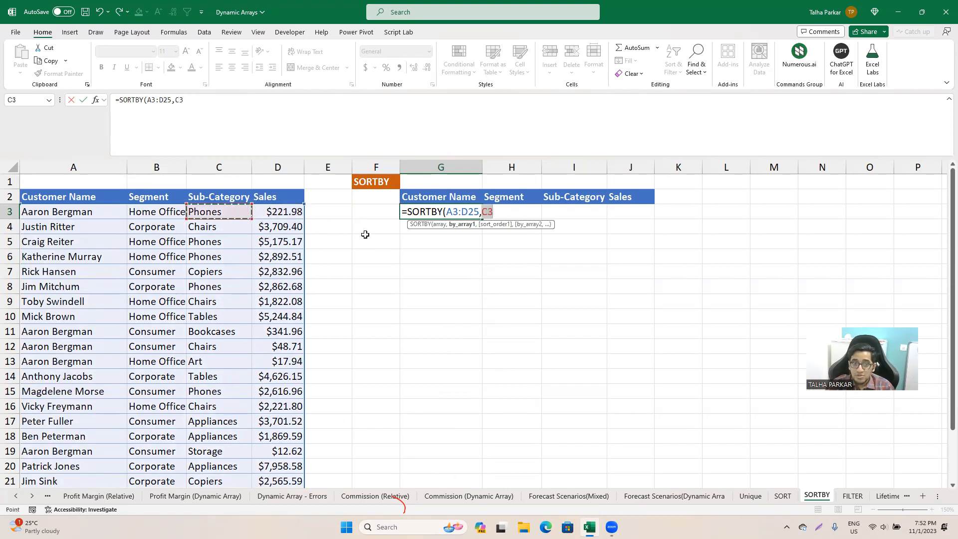
{"action": "key", "text": "Left"}
{"action": "key", "text": "ctrl+shift+Down"}
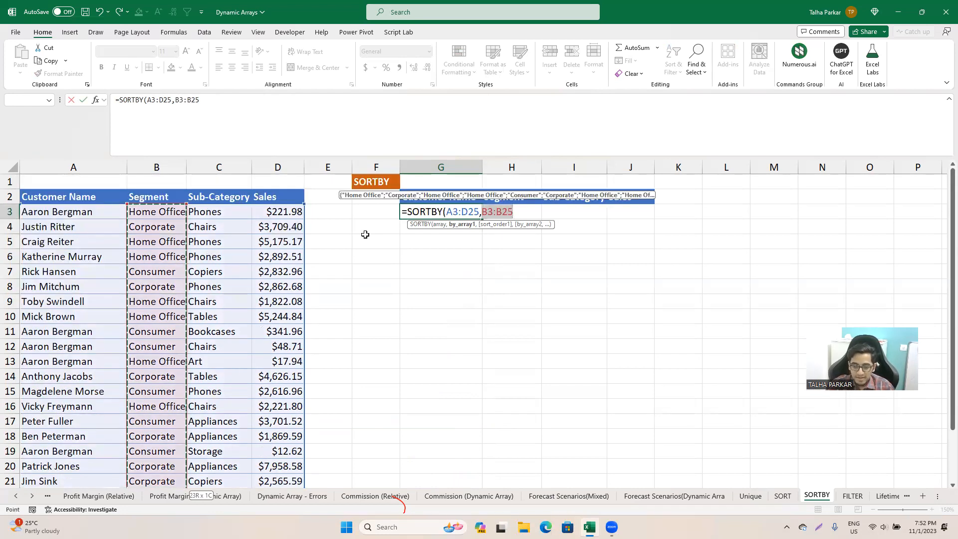
{"action": "type", "text": ",1"}
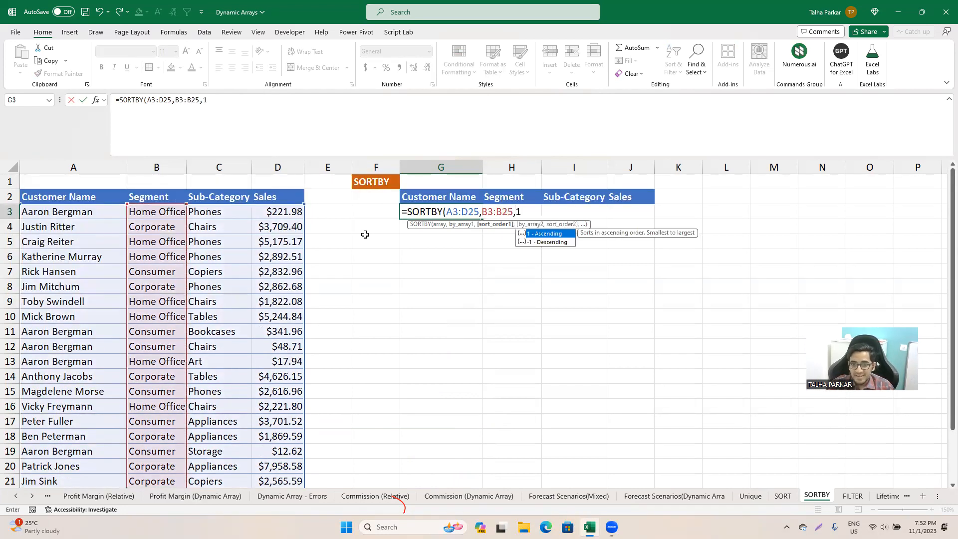
{"action": "type", "text": ","}
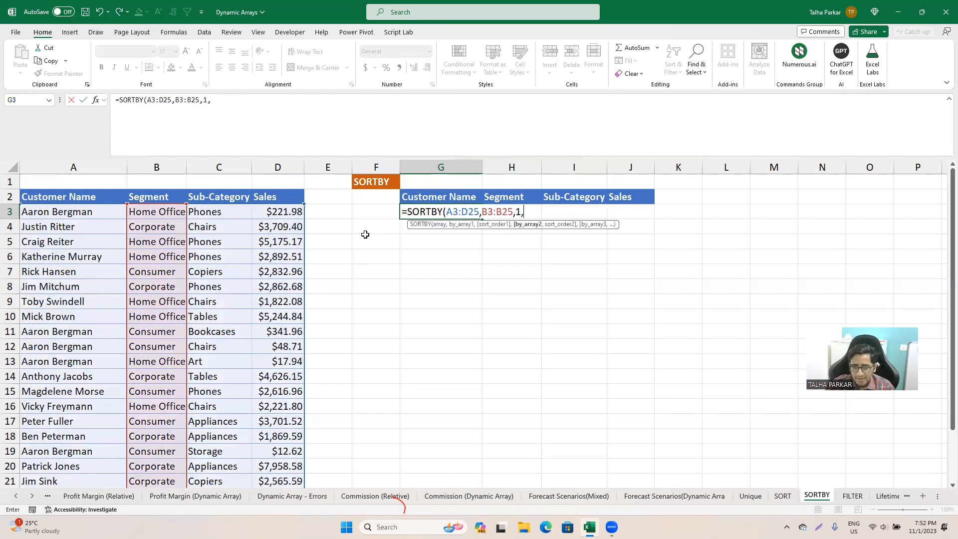
- Add the Sub-Category column C3:C25 as the second sort-by array in ascending order (1)
{"action": "key", "text": "Left"}
{"action": "key", "text": "Left"}
{"action": "key", "text": "Left"}
{"action": "key", "text": "Left"}
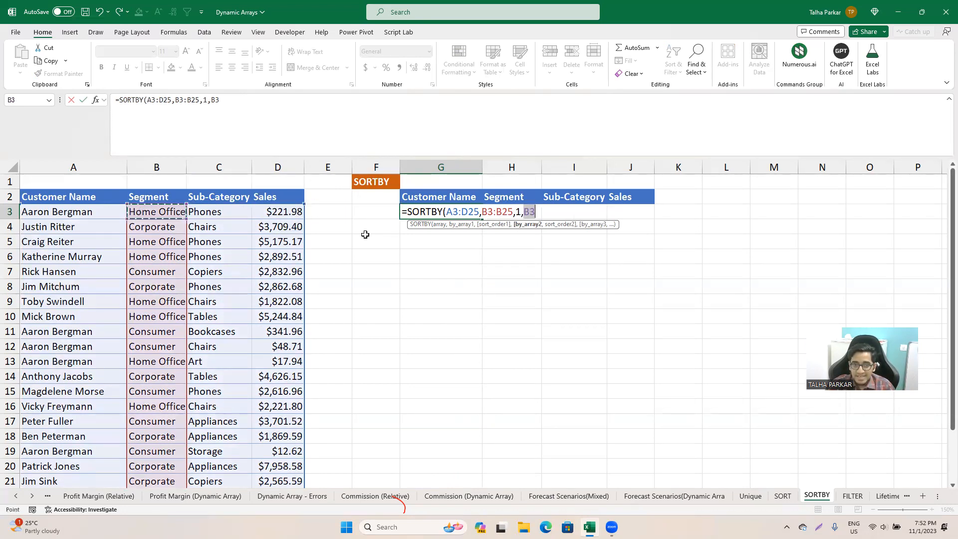
{"action": "key", "text": "ctrl+shift+Down"}
{"action": "type", "text": ","}
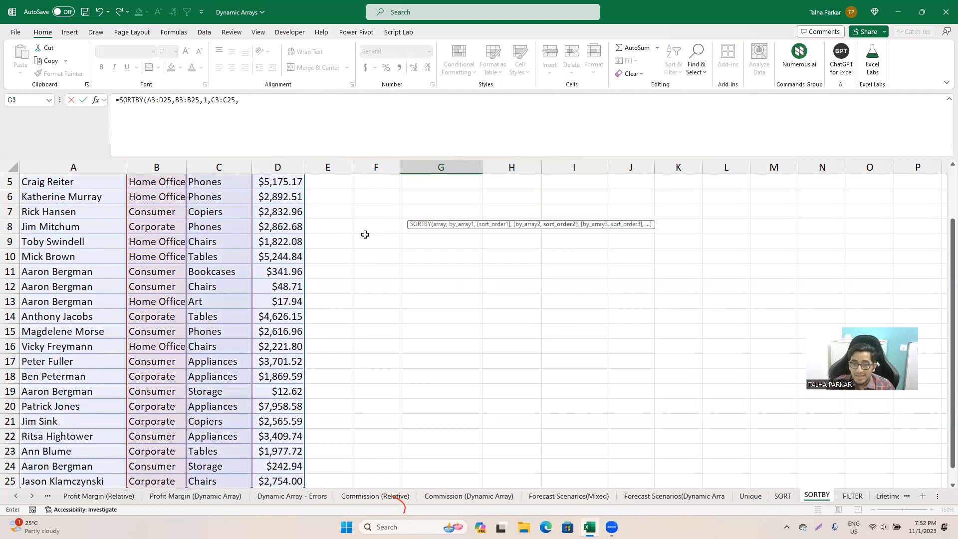
{"action": "type", "text": "1,"}
- Add the Sales column D3:D25 as the third sort-by array in descending order (-1) and close the formula's parenthesis
{"action": "key", "text": "Left"}
{"action": "key", "text": "Left"}
{"action": "key", "text": "Left"}
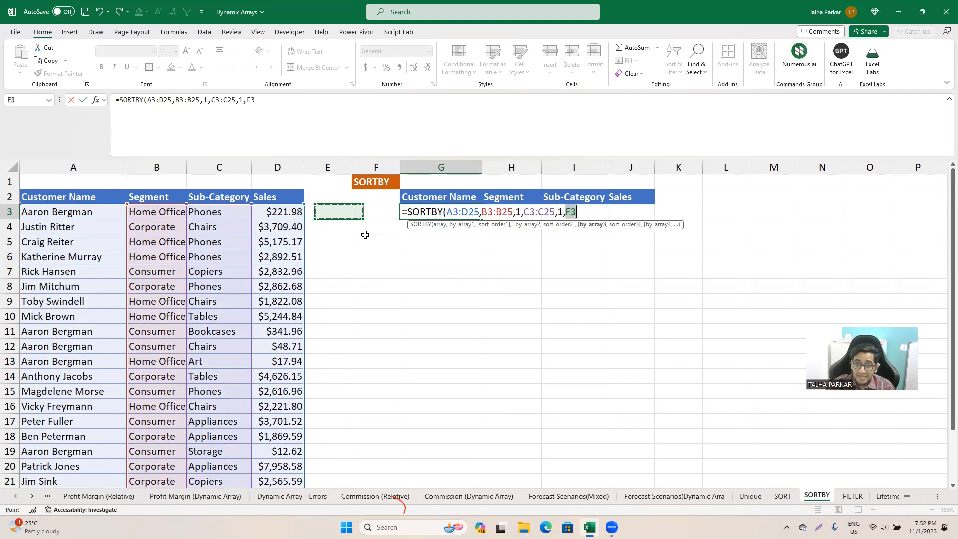
{"action": "key", "text": "ctrl+shift+Down"}
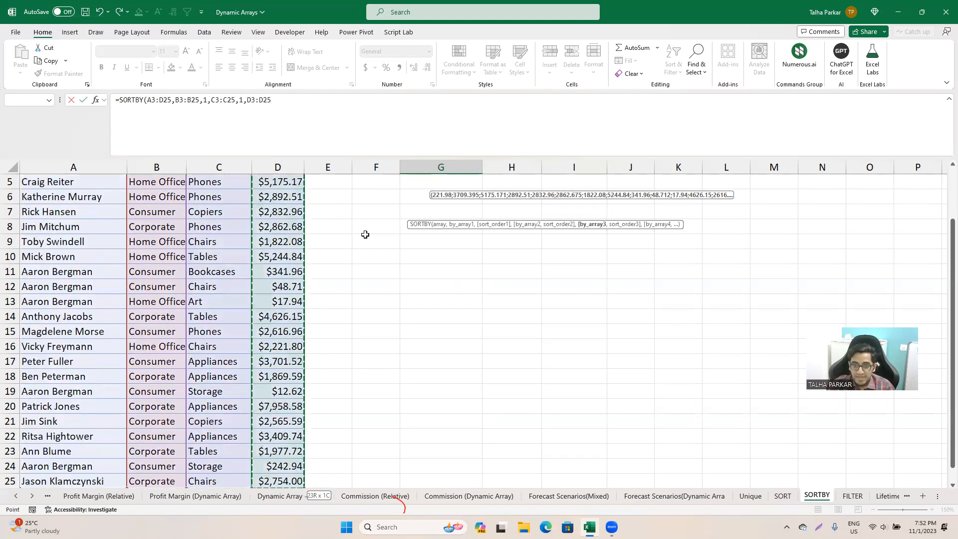
{"action": "type", "text": ",-1"}
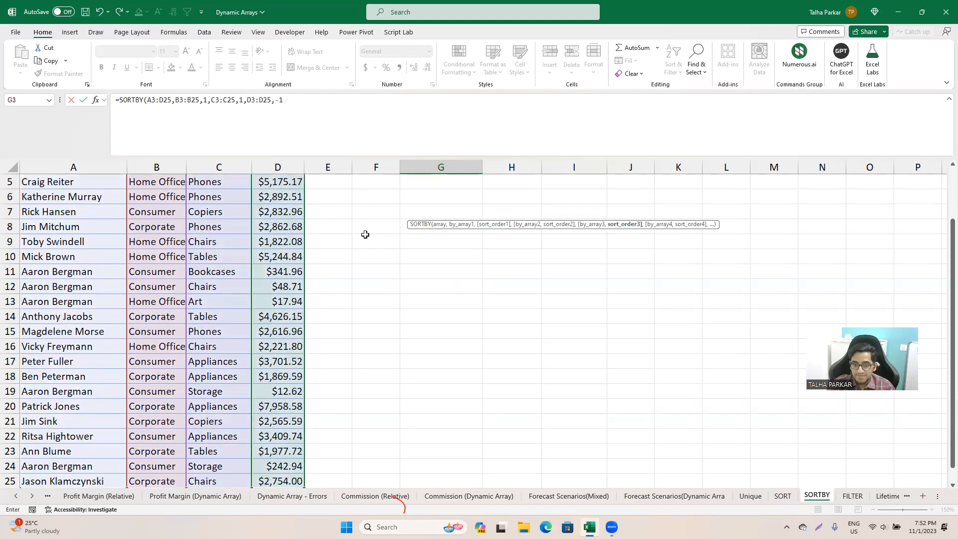
{"action": "type", "text": ")"}
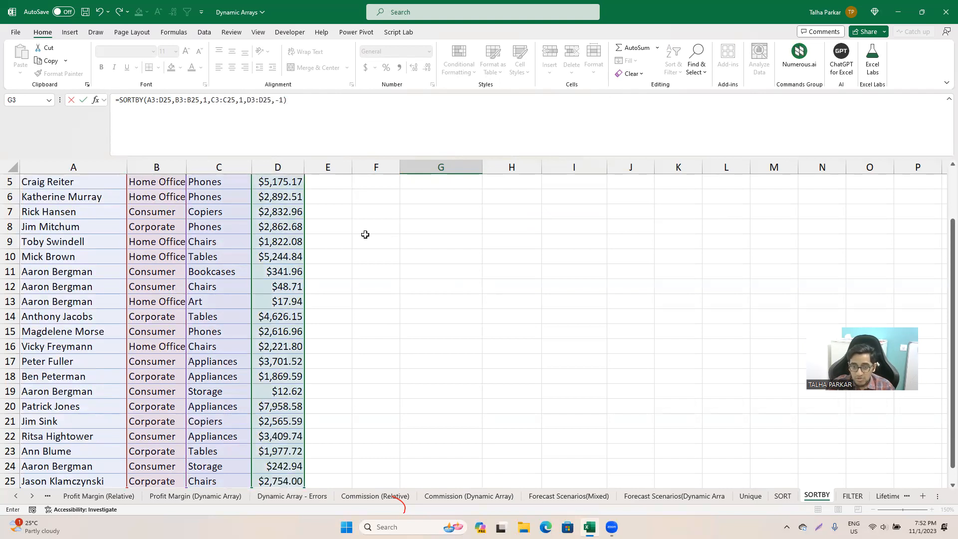
{"action": "scroll", "coordinate": [365, 234], "scroll_direction": "up", "scroll_amount": 2}
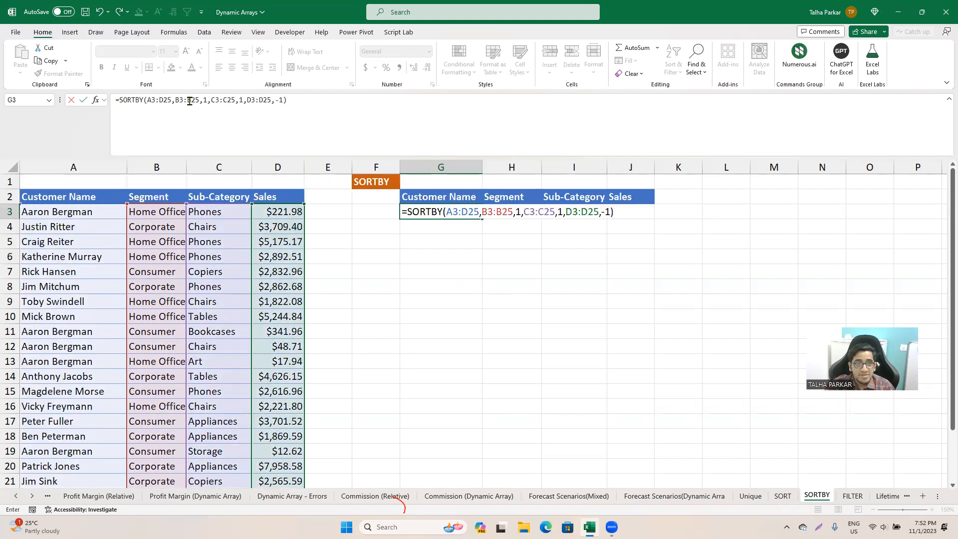
- Add line breaks to the SORTBY formula in G3 so each sort-by array and its order sit on their own line
{"action": "left_click", "coordinate": [175, 100]}
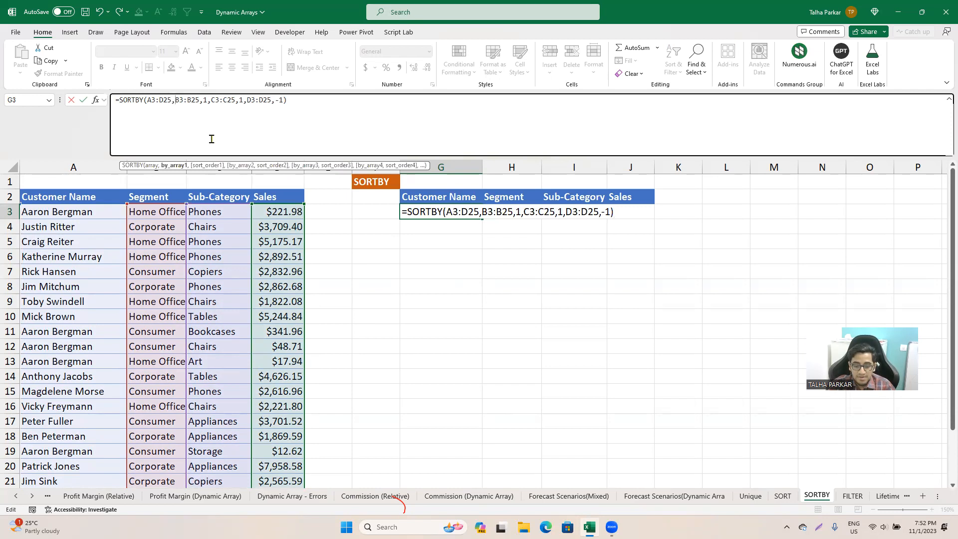
{"action": "key", "text": "alt+Return"}
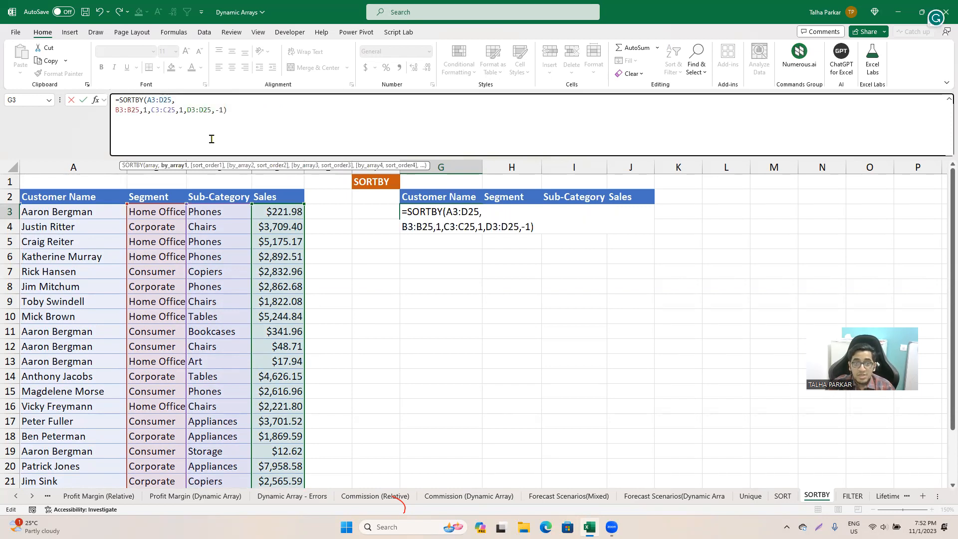
{"action": "key", "text": "Right"}
{"action": "key", "text": "Right"}
{"action": "key", "text": "Right"}
{"action": "key", "text": "alt+Return"}
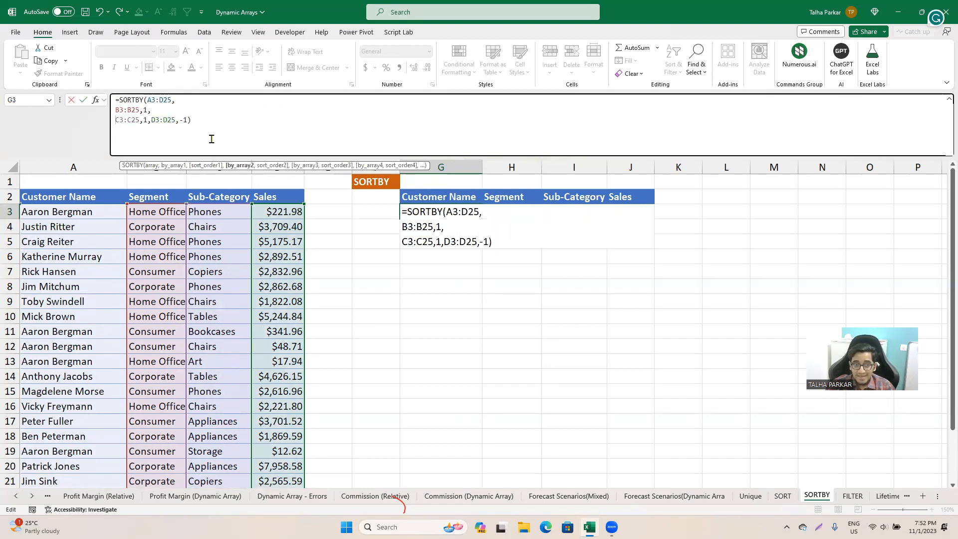
{"action": "key", "text": "Right"}
{"action": "key", "text": "Right"}
{"action": "key", "text": "Right"}
{"action": "key", "text": "Right"}
{"action": "key", "text": "Right"}
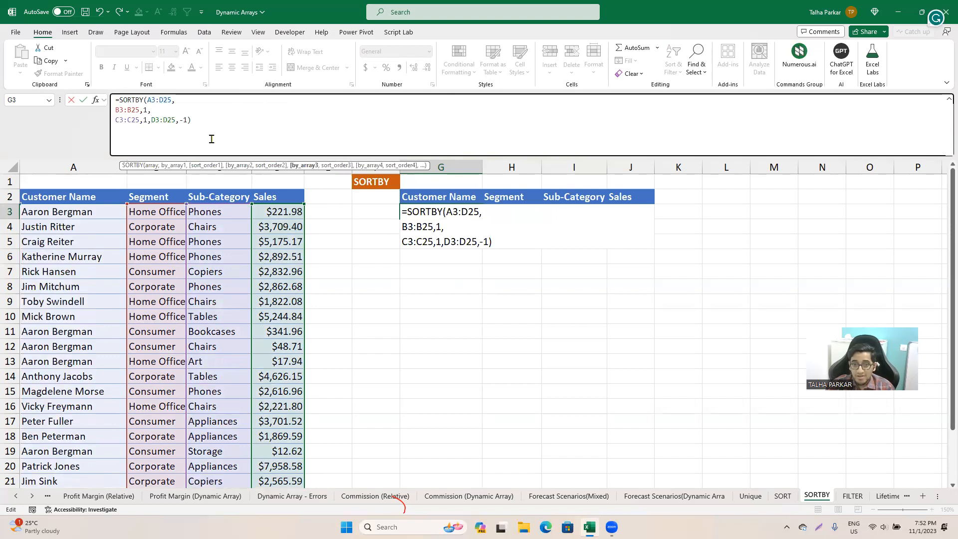
{"action": "key", "text": "alt+Return"}
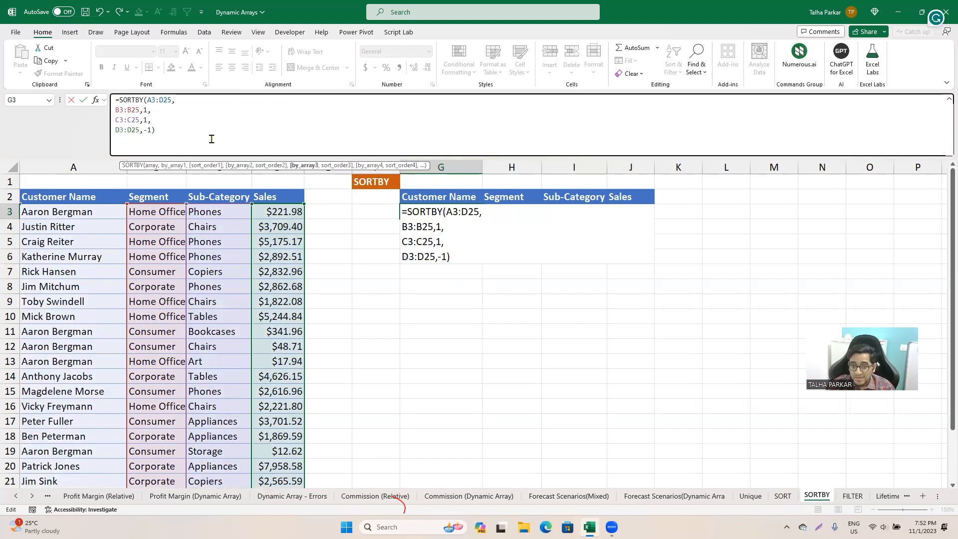
- Insert an extra line break before the B3:B25 argument and another before C3:C25 in the SORTBY formula
{"action": "left_click", "coordinate": [482, 212]}
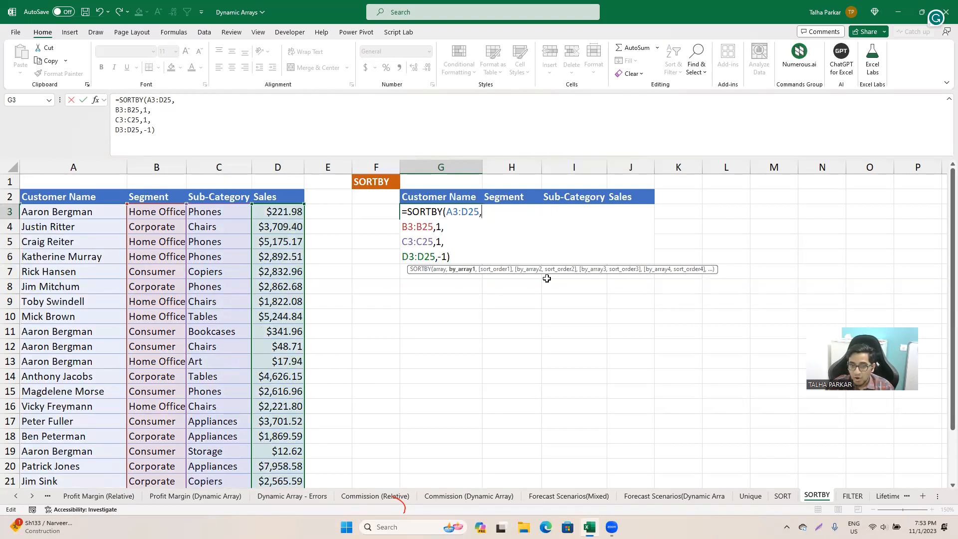
{"action": "key", "text": "alt+Return"}
{"action": "key", "text": "Right"}
{"action": "key", "text": "Right"}
{"action": "key", "text": "Right"}
{"action": "key", "text": "Right"}
{"action": "key", "text": "alt+Return"}
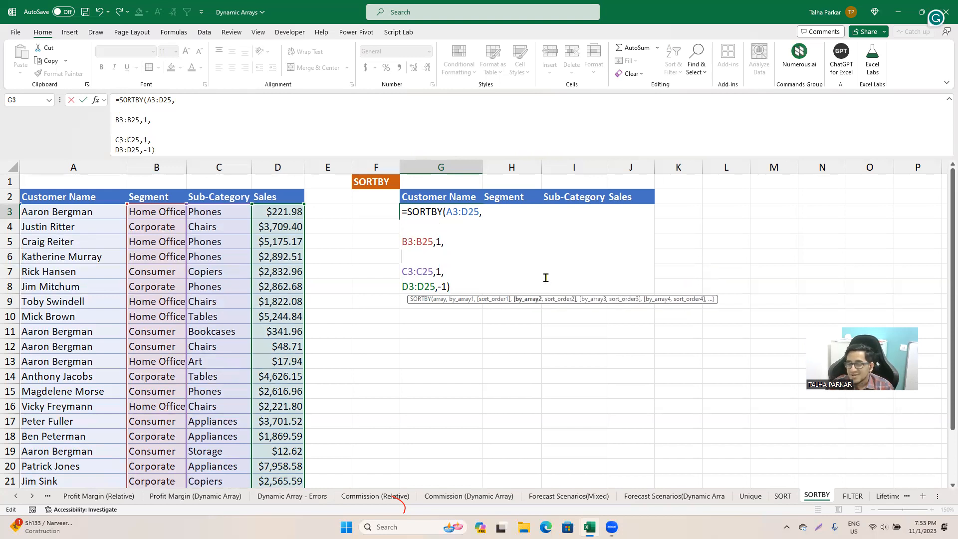
- Remove the two extra blank lines from the SORTBY formula
{"action": "key", "text": "Right"}
{"action": "key", "text": "Right"}
{"action": "key", "text": "Up"}
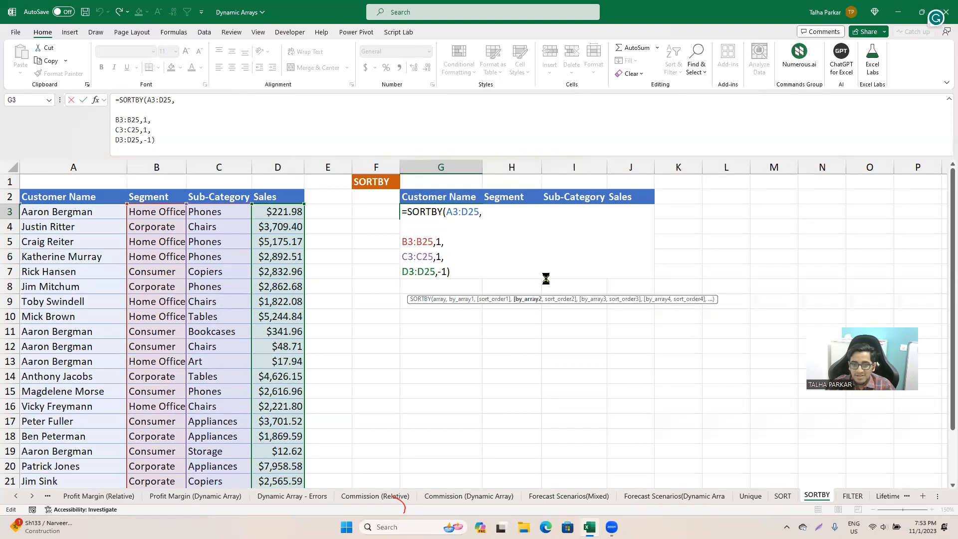
{"action": "key", "text": "BackSpace"}
{"action": "key", "text": "Up"}
{"action": "key", "text": "BackSpace"}
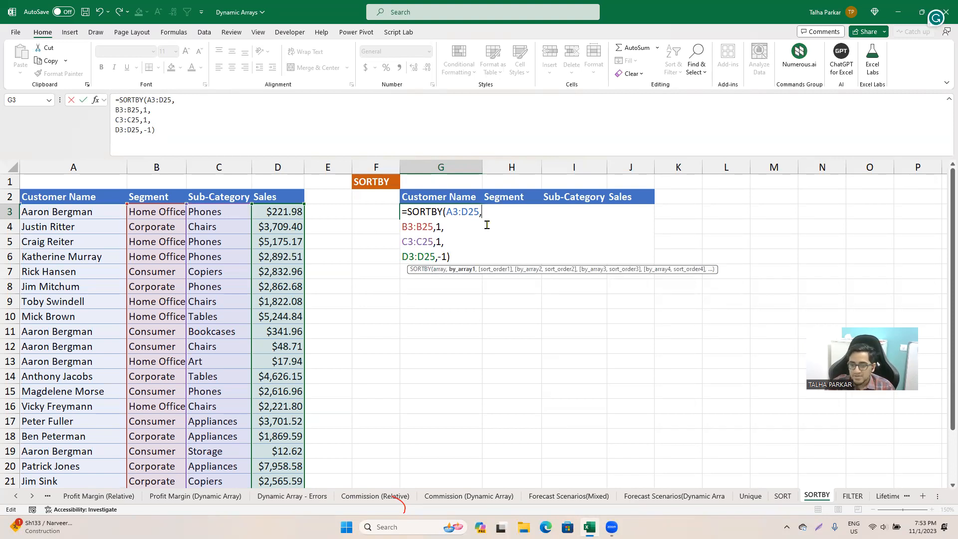
- Commit the multi-level SORTBY formula in G3
{"action": "key", "text": "Tab"}
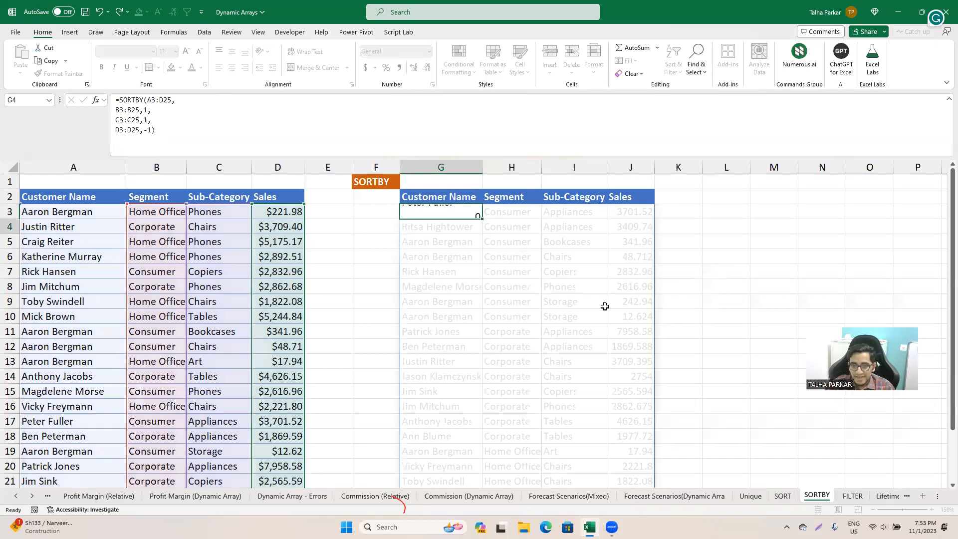
- Examine how the Segment column of the sorted results is ordered
{"action": "key", "text": "Down"}
{"action": "key", "text": "Down"}
{"action": "key", "text": "Down"}
{"action": "key", "text": "Down"}
{"action": "key", "text": "Down"}
{"action": "key", "text": "Down"}
{"action": "key", "text": "Down"}
{"action": "key", "text": "Down"}
{"action": "key", "text": "Down"}
{"action": "key", "text": "Down"}
{"action": "key", "text": "Down"}
{"action": "key", "text": "Down"}
{"action": "key", "text": "Down"}
{"action": "key", "text": "Down"}
{"action": "key", "text": "Down"}
{"action": "key", "text": "Down"}
{"action": "key", "text": "Down"}
{"action": "key", "text": "Down"}
{"action": "key", "text": "Down"}
{"action": "key", "text": "Down"}
{"action": "key", "text": "ctrl+Up"}
{"action": "key", "text": "Down"}
- Examine the Sub-Category order within each segment of the sorted results
{"action": "key", "text": "Right"}
{"action": "key", "text": "Down"}
{"action": "key", "text": "Down"}
{"action": "key", "text": "Down"}
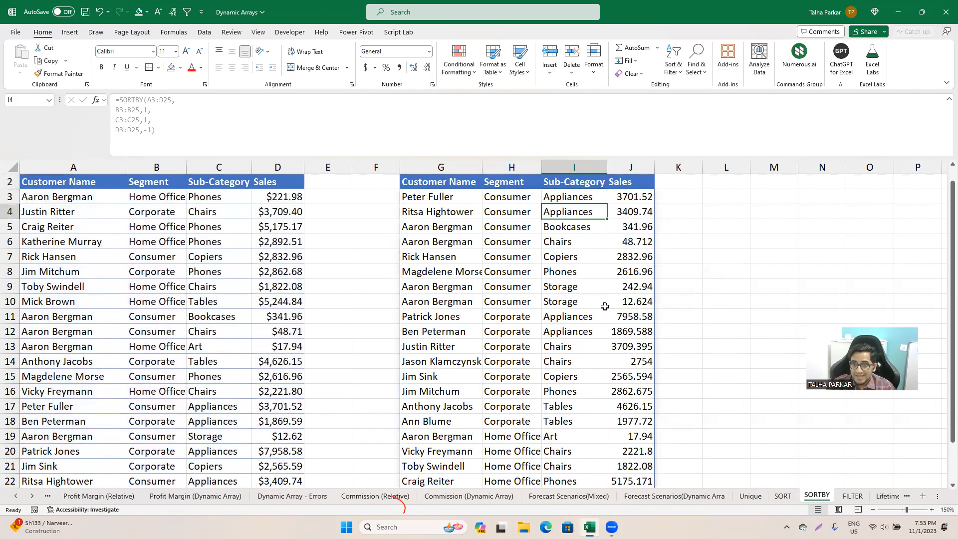
{"action": "key", "text": "Down"}
{"action": "key", "text": "Down"}
{"action": "key", "text": "Down"}
{"action": "key", "text": "Down"}
{"action": "key", "text": "Down"}
{"action": "key", "text": "Down"}
{"action": "key", "text": "ctrl+Up"}
{"action": "key", "text": "Down"}
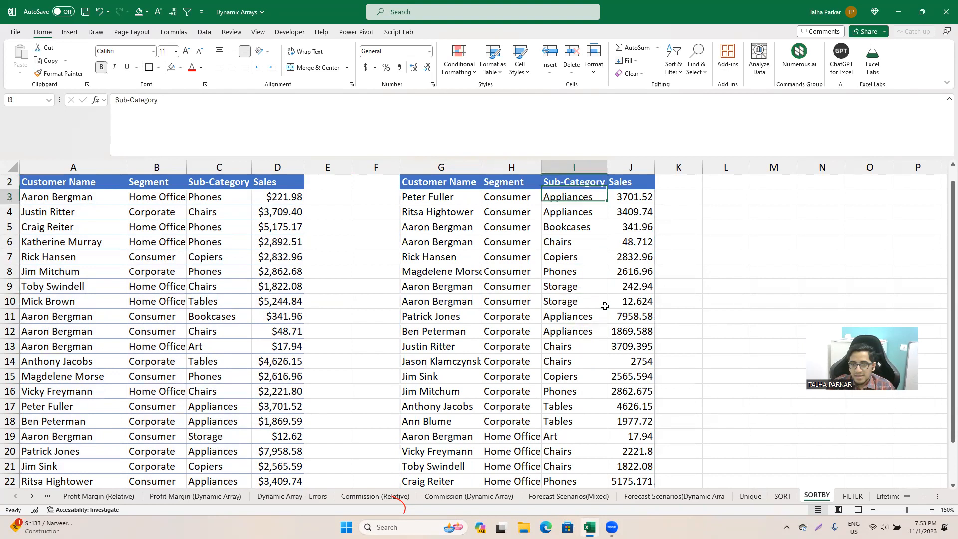
- Compare the Sales values of rows sharing the same segment and sub-category in the sorted results
{"action": "key", "text": "Right"}
{"action": "key", "text": "Down"}
{"action": "key", "text": "Down"}
{"action": "key", "text": "Down"}
{"action": "key", "text": "Down"}
{"action": "key", "text": "Down"}
{"action": "key", "text": "Down"}
{"action": "key", "text": "Left"}
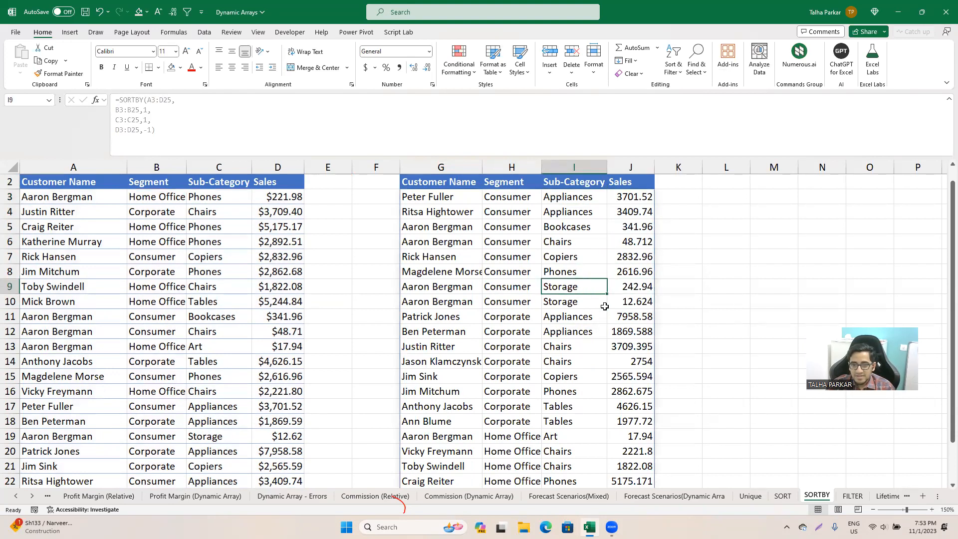
{"action": "key", "text": "Left"}
{"action": "key", "text": "Down"}
{"action": "key", "text": "Down"}
{"action": "key", "text": "Up"}
{"action": "key", "text": "Up"}
{"action": "key", "text": "Up"}
{"action": "key", "text": "Up"}
{"action": "key", "text": "Up"}
{"action": "key", "text": "Up"}
{"action": "key", "text": "Up"}
{"action": "key", "text": "Up"}
{"action": "key", "text": "Right"}
{"action": "key", "text": "Right"}
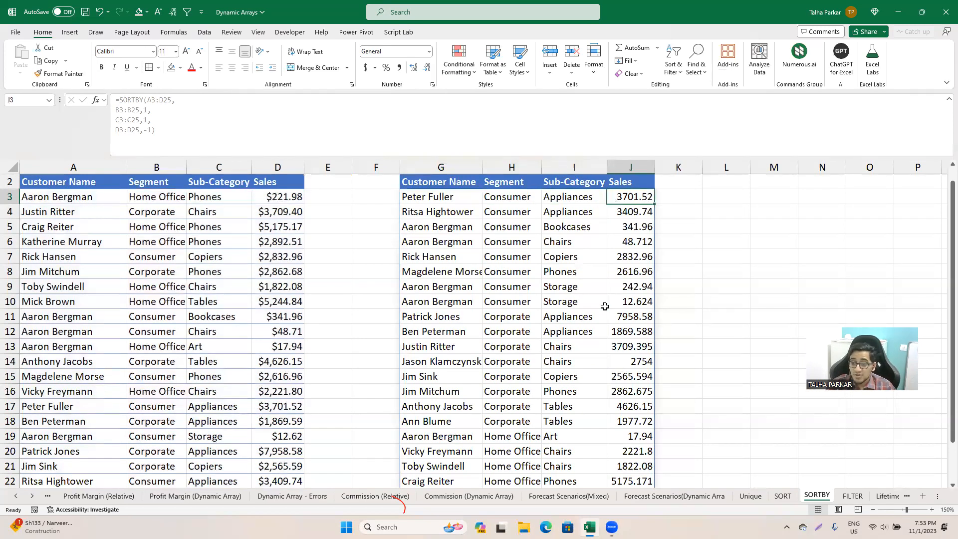
{"action": "key", "text": "shift+Down"}
{"action": "key", "text": "Up"}
{"action": "key", "text": "Down"}
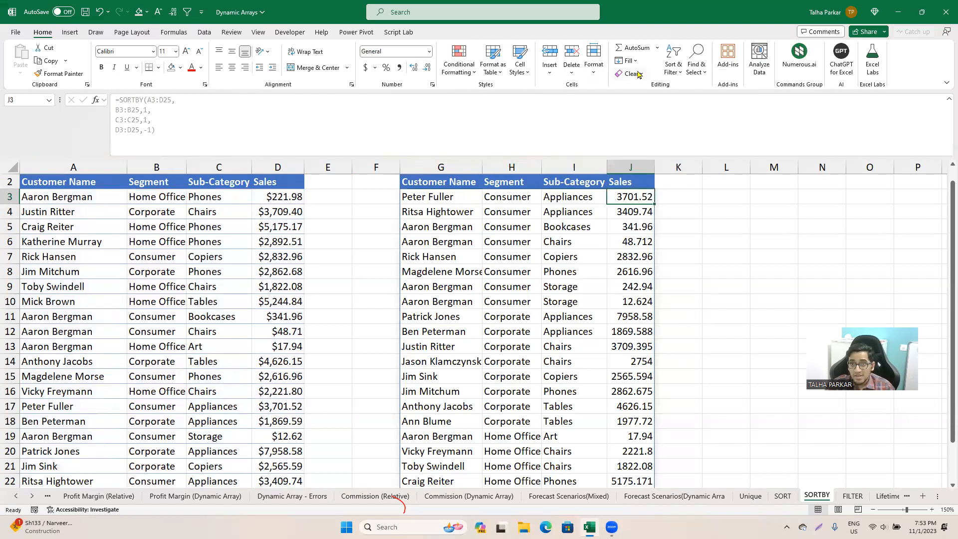
- Open a custom sort on the SORTBY results and add two further sort levels
{"action": "left_click", "coordinate": [684, 73]}
{"action": "left_click", "coordinate": [676, 104]}
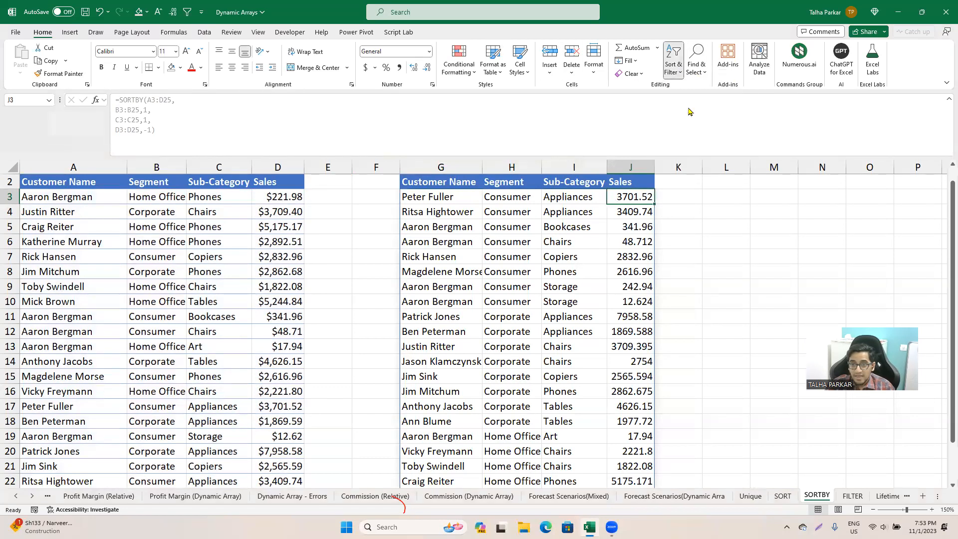
{"action": "left_click", "coordinate": [544, 279]}
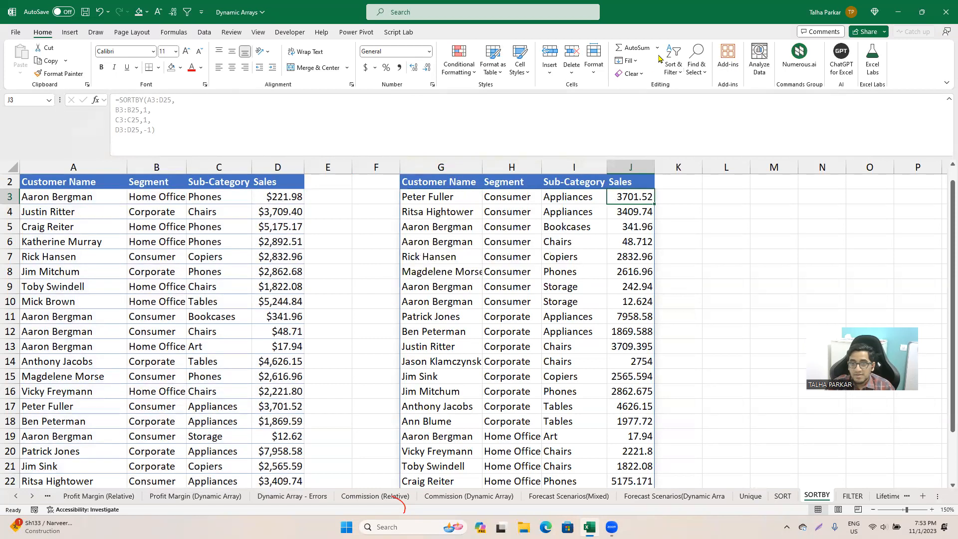
{"action": "left_click", "coordinate": [674, 62]}
{"action": "left_click", "coordinate": [694, 122]}
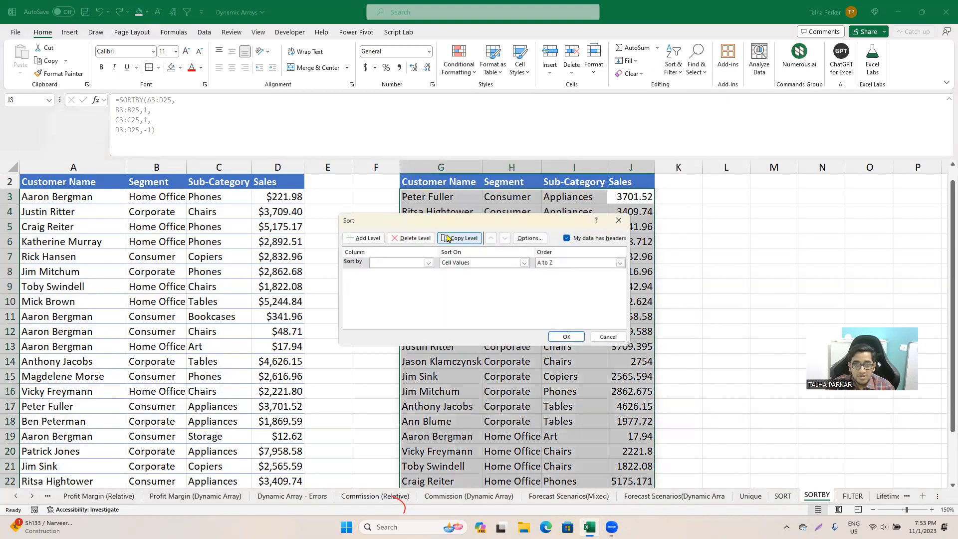
{"action": "left_click", "coordinate": [428, 263]}
{"action": "left_click", "coordinate": [440, 278]}
{"action": "left_click", "coordinate": [369, 244]}
{"action": "left_click", "coordinate": [368, 240]}
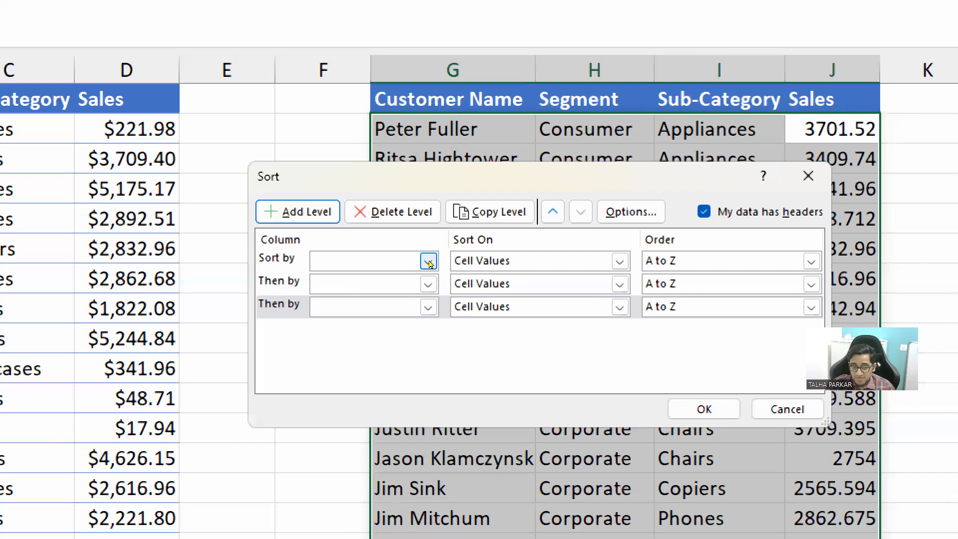
- Review the column and order choices for the three sort levels, and close the custom sort without applying it
{"action": "left_click", "coordinate": [428, 261]}
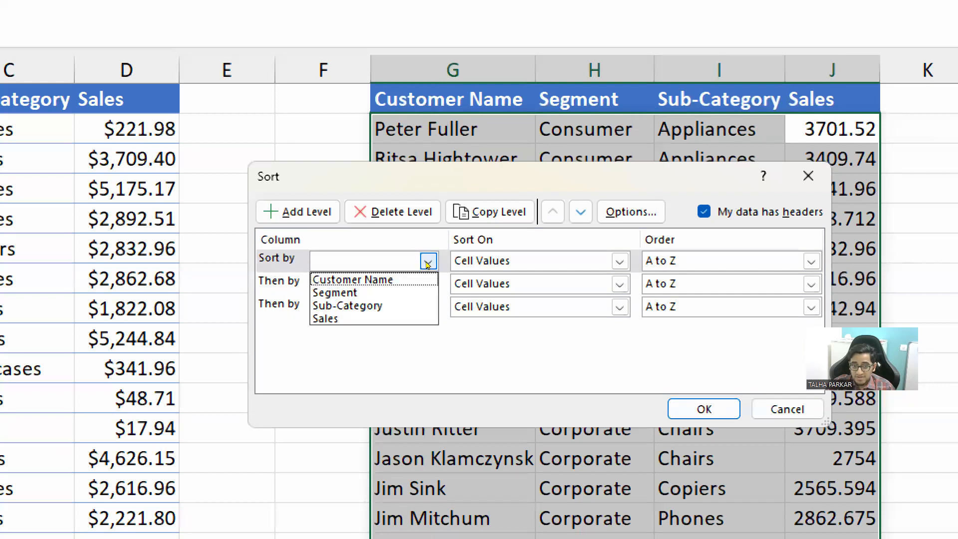
{"action": "left_click", "coordinate": [352, 260]}
{"action": "left_click", "coordinate": [353, 279]}
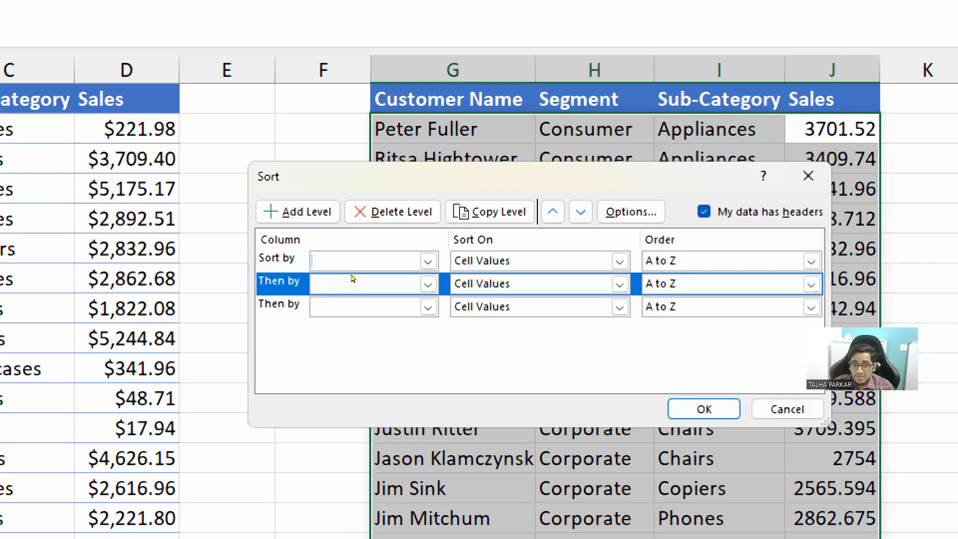
{"action": "left_click", "coordinate": [428, 284]}
{"action": "left_click", "coordinate": [381, 284]}
{"action": "left_click", "coordinate": [428, 307]}
{"action": "left_click", "coordinate": [631, 259]}
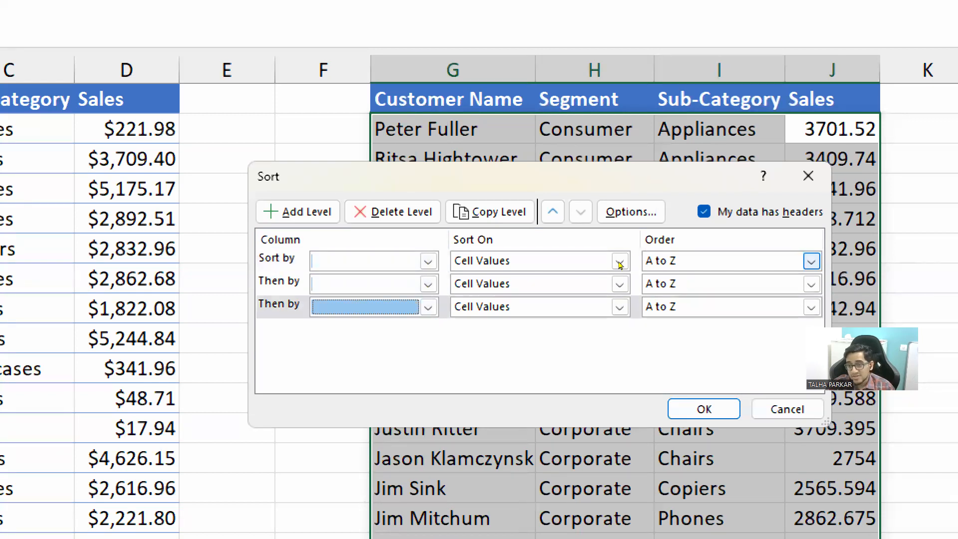
{"action": "left_click", "coordinate": [811, 261]}
{"action": "left_click", "coordinate": [811, 260]}
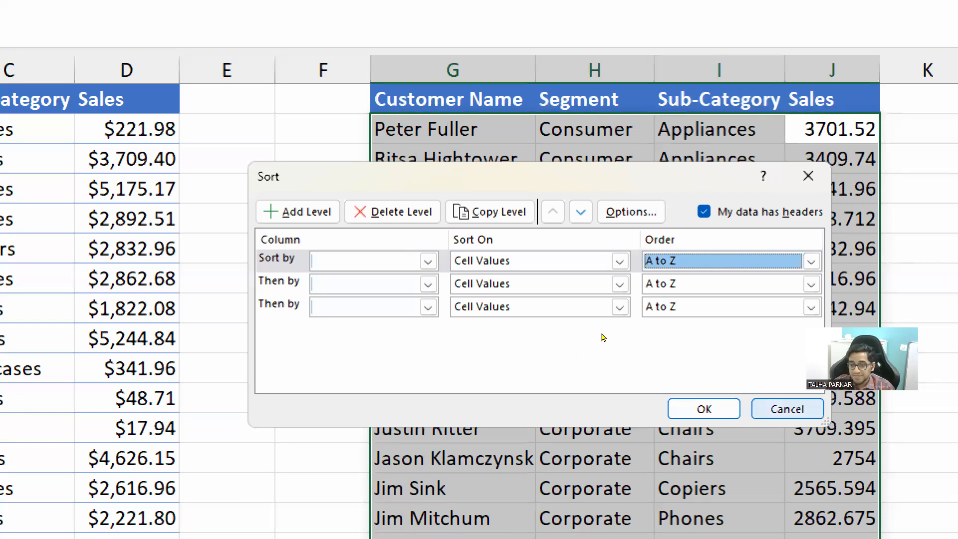
{"action": "key", "text": "Escape"}
- Open the SORTBY formula in G3 to review its arguments and close it unchanged
{"action": "left_click", "coordinate": [438, 201]}
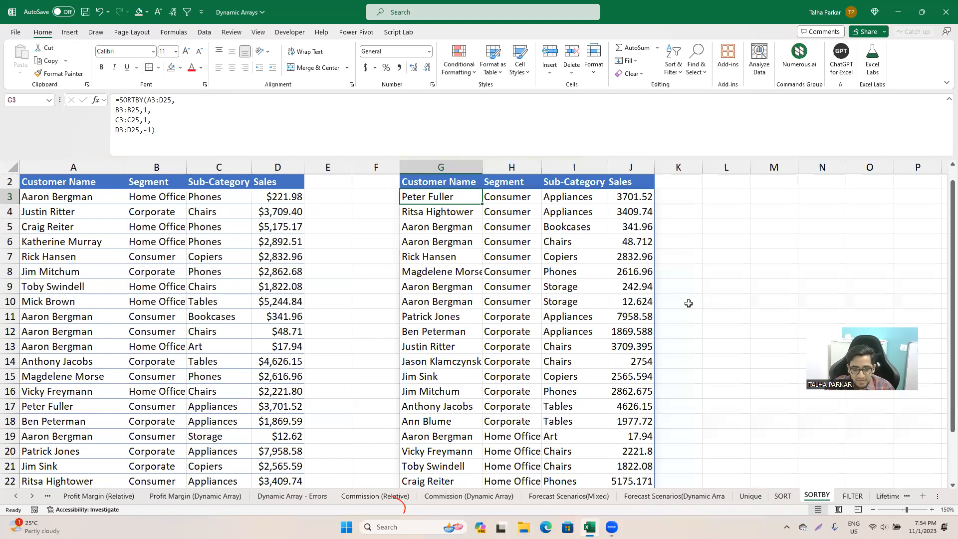
{"action": "key", "text": "F2"}
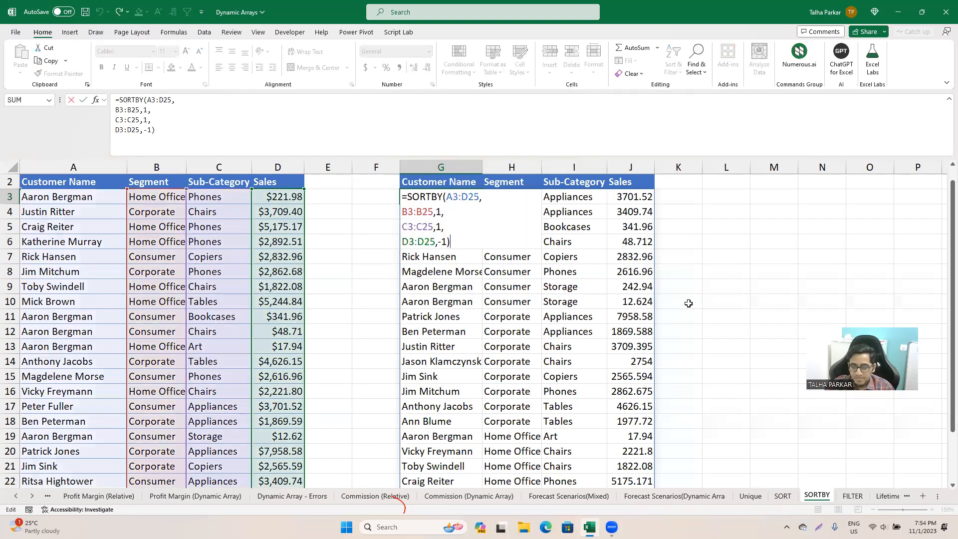
{"action": "key", "text": "Return"}
- Switch to the Lifetime Sales worksheet and select cell A1
{"action": "key", "text": "ctrl+Page_Down"}
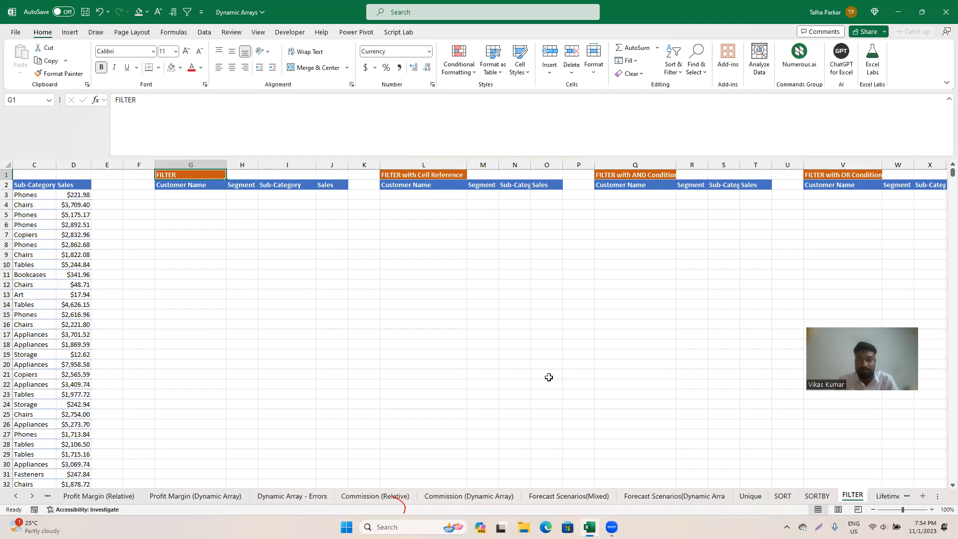
{"action": "left_click", "coordinate": [889, 496]}
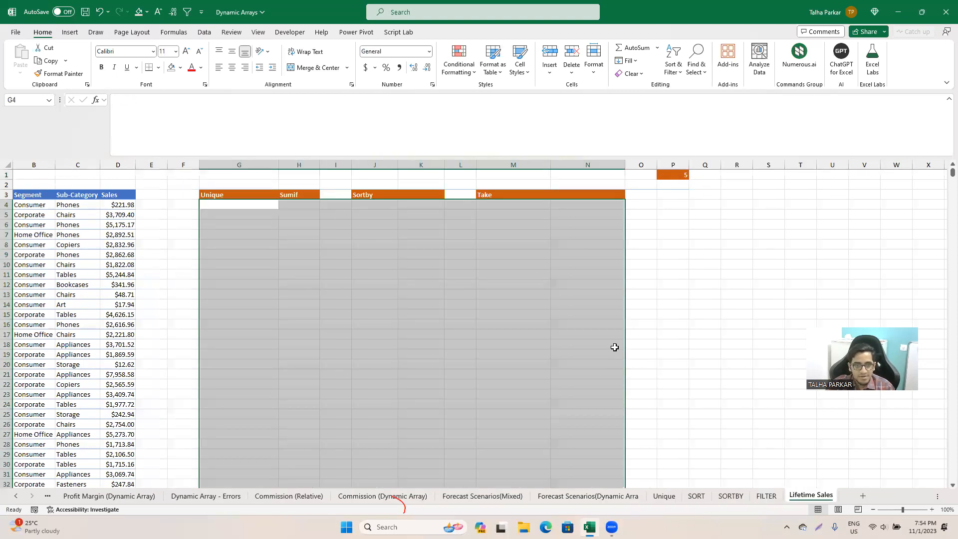
{"action": "key", "text": "ctrl+Left"}
{"action": "key", "text": "ctrl+Left"}
{"action": "key", "text": "Right"}
{"action": "key", "text": "Right"}
{"action": "key", "text": "Right"}
{"action": "key", "text": "Right"}
{"action": "key", "text": "Right"}
{"action": "key", "text": "Up"}
{"action": "key", "text": "Up"}
{"action": "key", "text": "Up"}
{"action": "key", "text": "Left"}
{"action": "key", "text": "Left"}
{"action": "key", "text": "Left"}
{"action": "key", "text": "Left"}
{"action": "key", "text": "Left"}
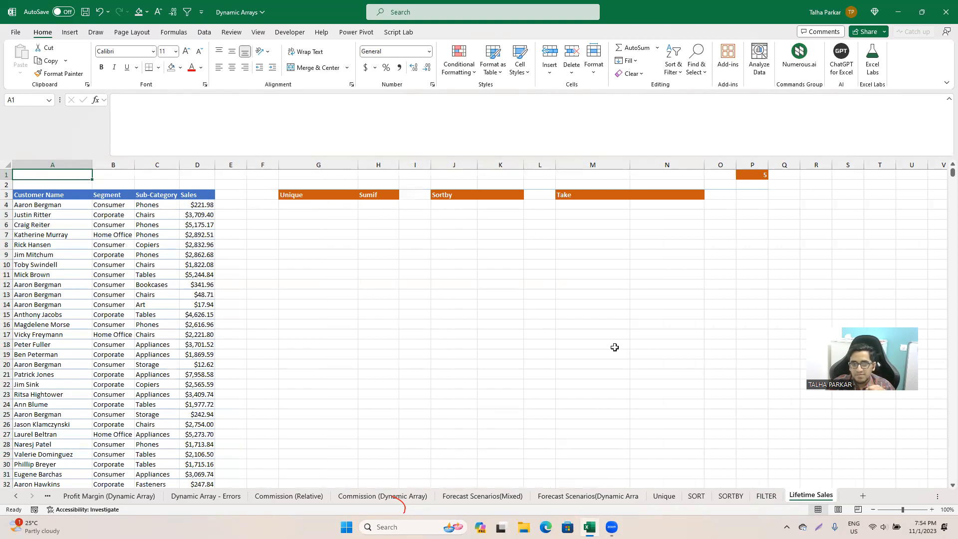
- Review the source table's columns, its first record A4:D4 and the empty output area beside it
{"action": "key", "text": "Down"}
{"action": "key", "text": "Down"}
{"action": "key", "text": "Right"}
{"action": "key", "text": "Right"}
{"action": "key", "text": "Right"}
{"action": "key", "text": "Down"}
{"action": "key", "text": "Right"}
{"action": "key", "text": "Right"}
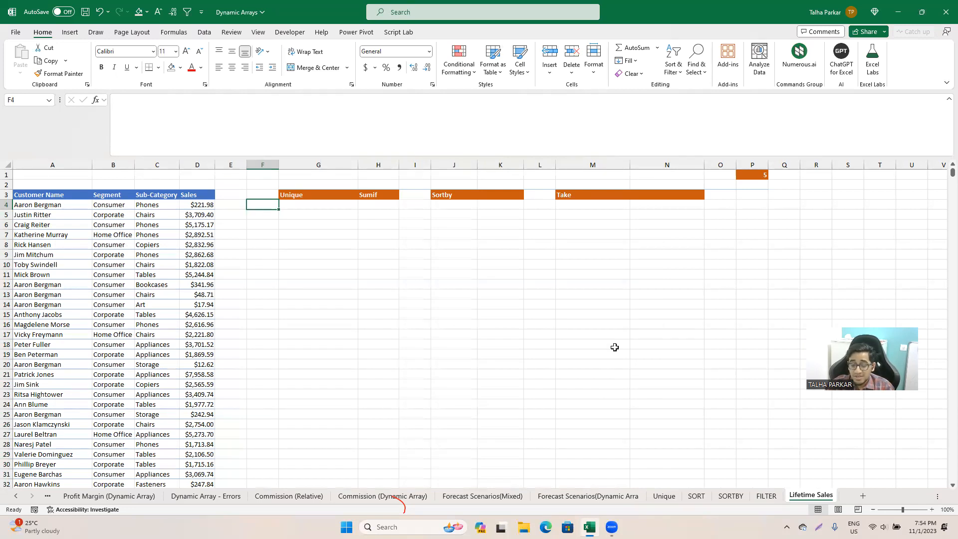
{"action": "key", "text": "Right"}
{"action": "key", "text": "Left"}
{"action": "key", "text": "Left"}
{"action": "key", "text": "Left"}
{"action": "key", "text": "Left"}
{"action": "key", "text": "Left"}
{"action": "key", "text": "Left"}
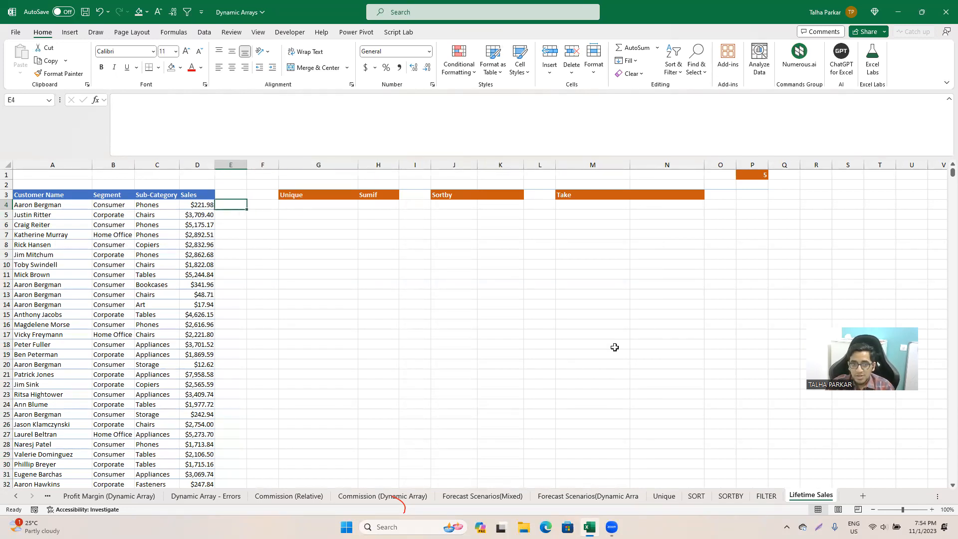
{"action": "key", "text": "shift+Right"}
{"action": "key", "text": "shift+Right"}
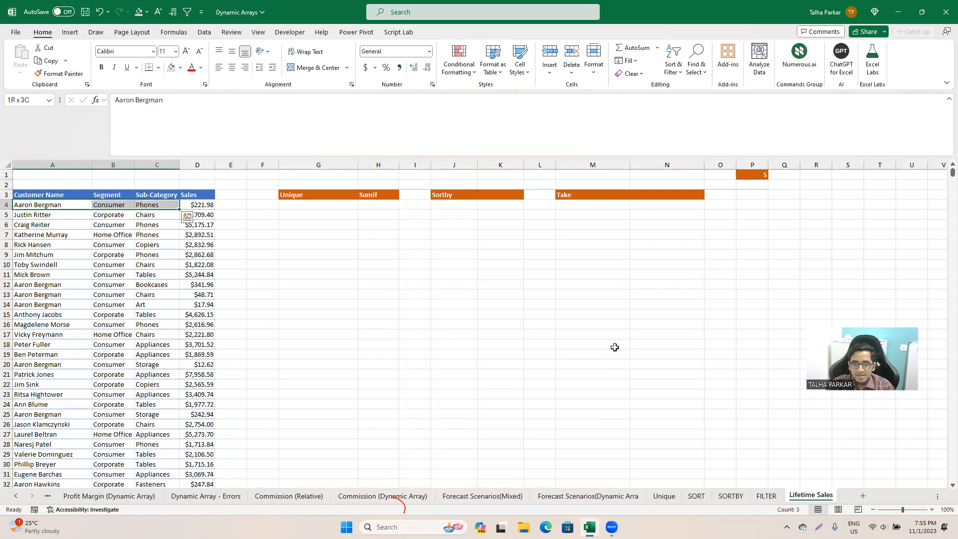
{"action": "key", "text": "shift+Right"}
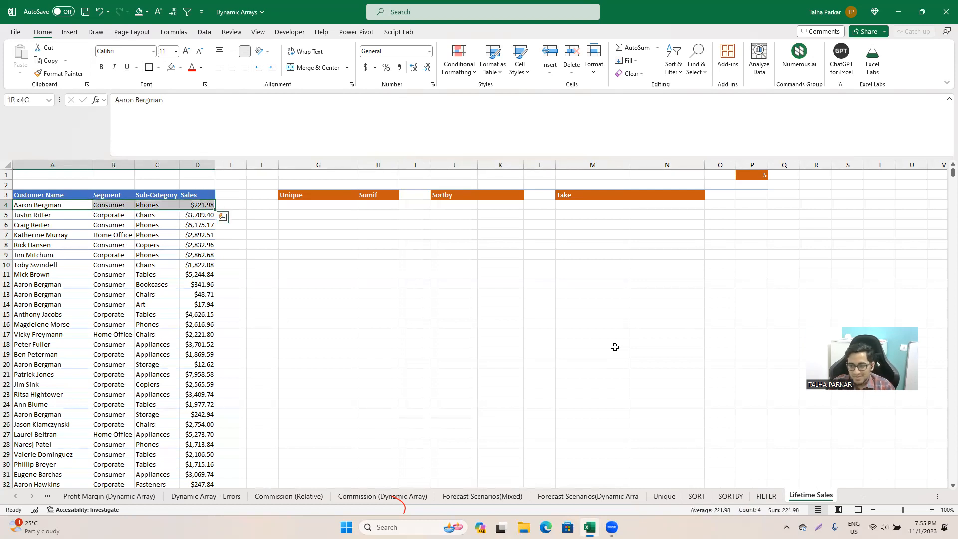
{"action": "key", "text": "Left"}
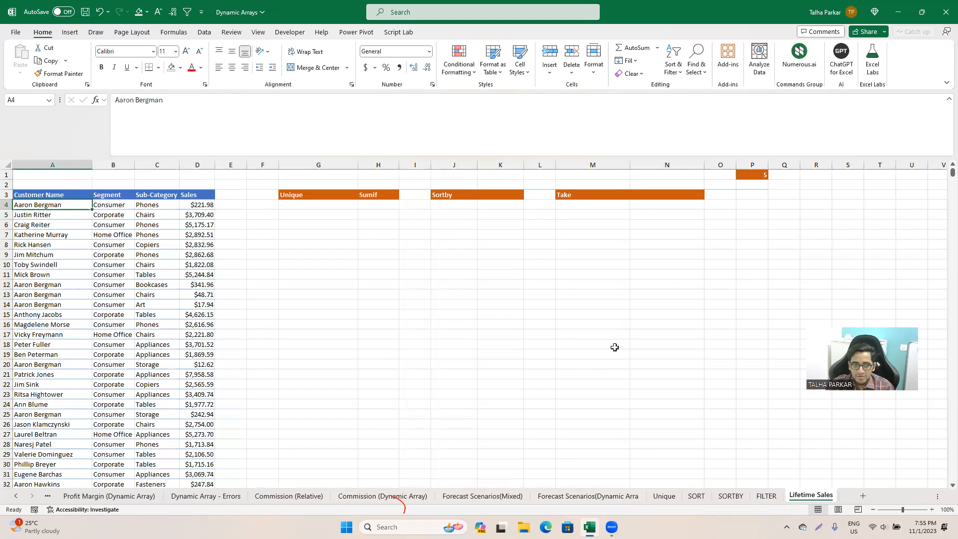
- Select cell G4, the first cell under the Unique header
{"action": "key", "text": "Right"}
{"action": "key", "text": "Right"}
{"action": "key", "text": "Right"}
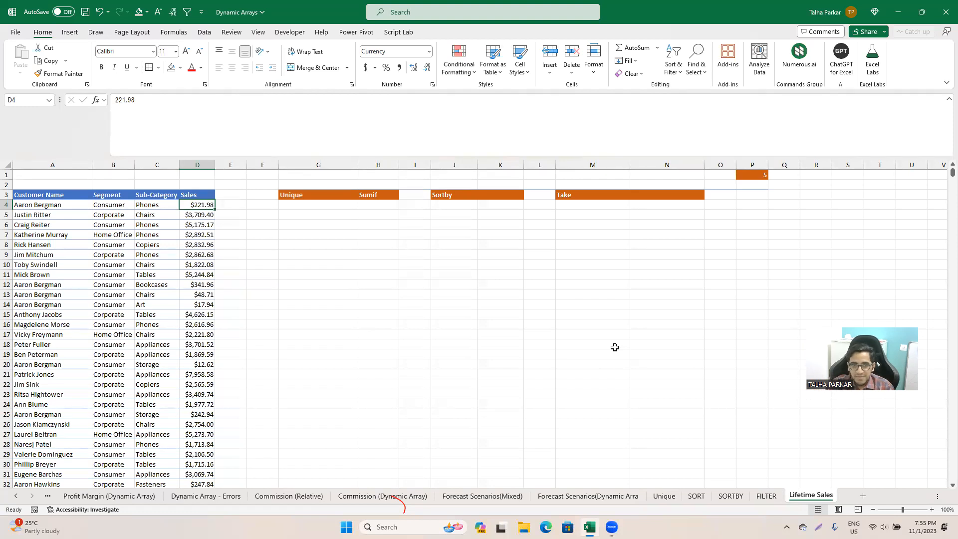
{"action": "key", "text": "Right"}
{"action": "key", "text": "Right"}
{"action": "key", "text": "Right"}
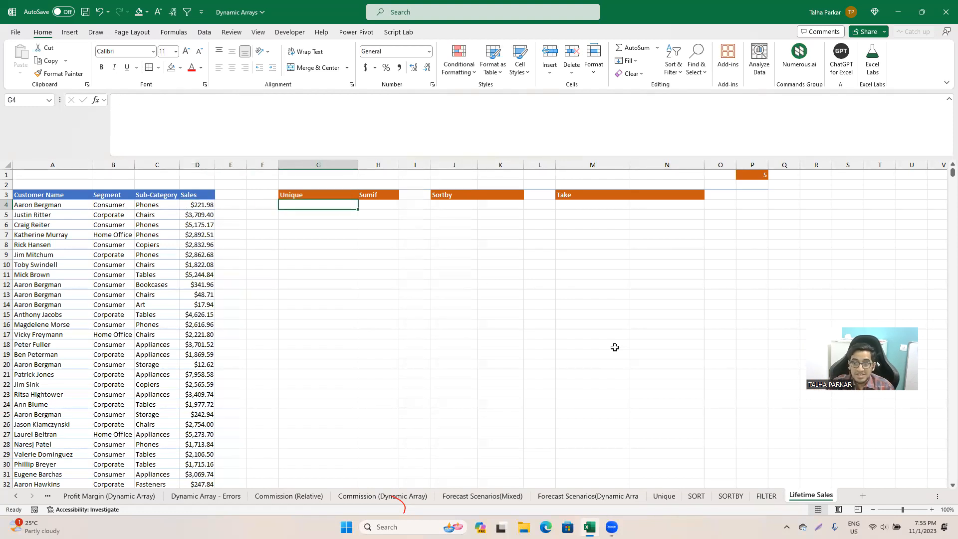
- Review the source table's headers and select its full extent, A3:D51293
{"action": "left_click", "coordinate": [932, 509]}
{"action": "left_click", "coordinate": [932, 509]}
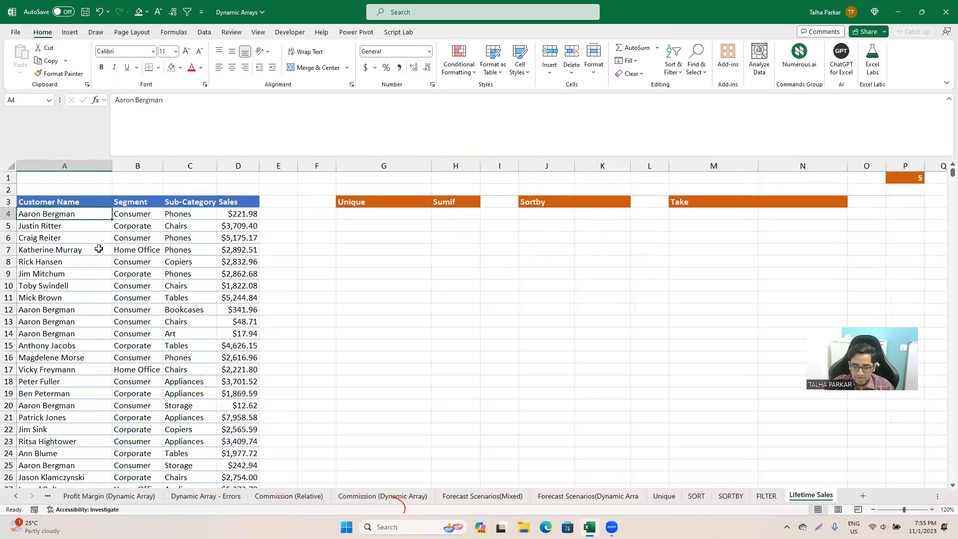
{"action": "key", "text": "Up"}
{"action": "key", "text": "Right"}
{"action": "key", "text": "Right"}
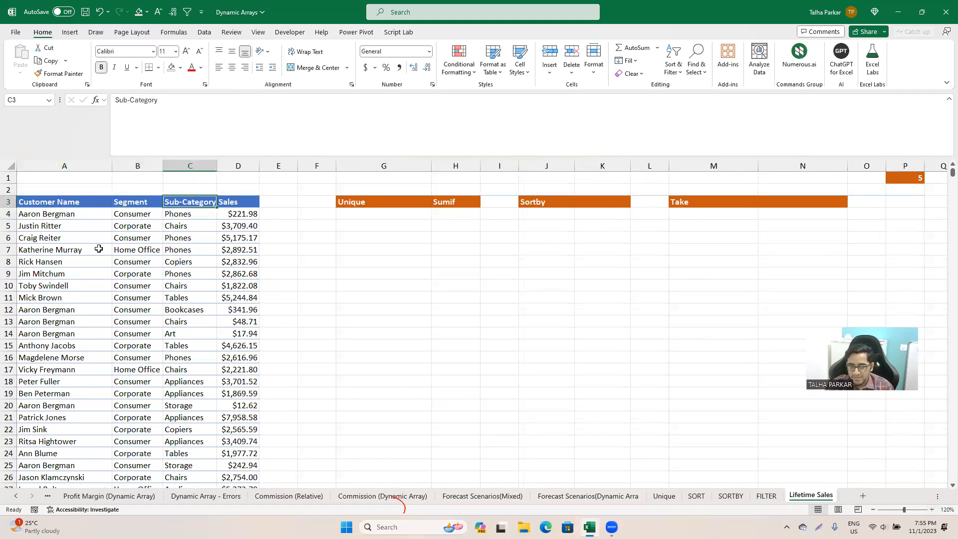
{"action": "key", "text": "Left"}
{"action": "key", "text": "Left"}
{"action": "key", "text": "ctrl+shift+Right"}
{"action": "key", "text": "ctrl+shift+Down"}
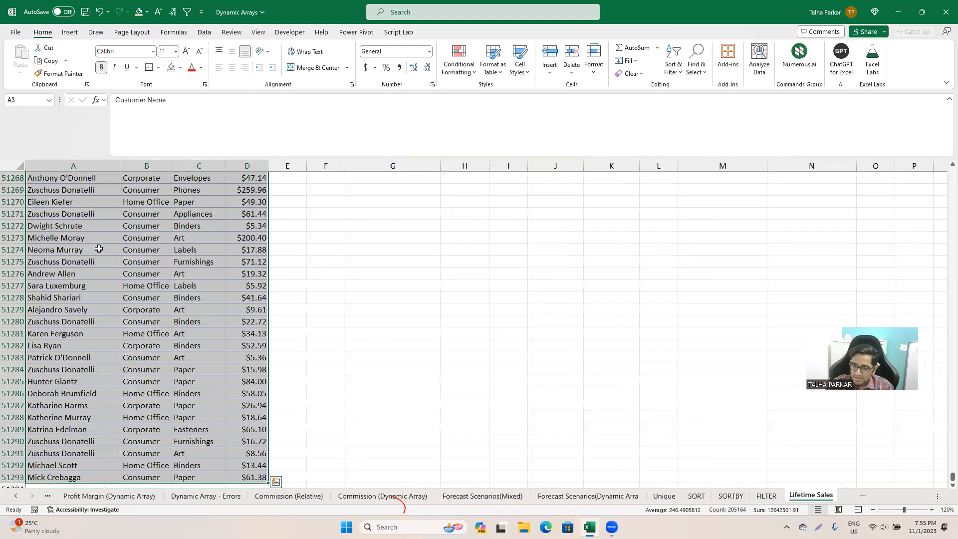
- Enter =UNIQUE(A4:A51293) in cell G4 to list each customer once
{"action": "key", "text": "ctrl+Up"}
{"action": "key", "text": "Down"}
{"action": "key", "text": "Down"}
{"action": "key", "text": "Right"}
{"action": "key", "text": "Right"}
{"action": "key", "text": "Right"}
{"action": "key", "text": "Right"}
{"action": "key", "text": "Right"}
{"action": "key", "text": "Right"}
{"action": "key", "text": "Down"}
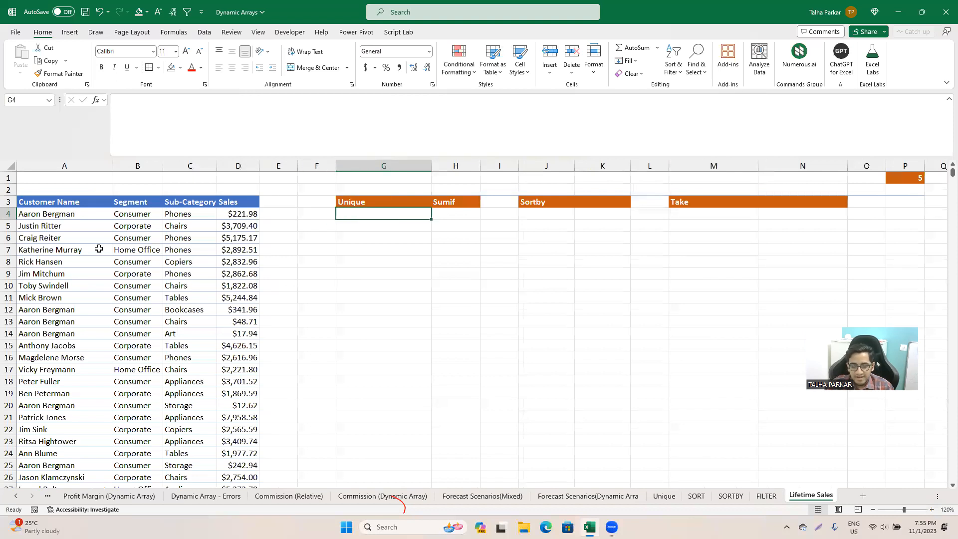
{"action": "type", "text": "=uni"}
{"action": "key", "text": "Tab"}
{"action": "key", "text": "Left"}
{"action": "key", "text": "Left"}
{"action": "key", "text": "Left"}
{"action": "key", "text": "Left"}
{"action": "key", "text": "Left"}
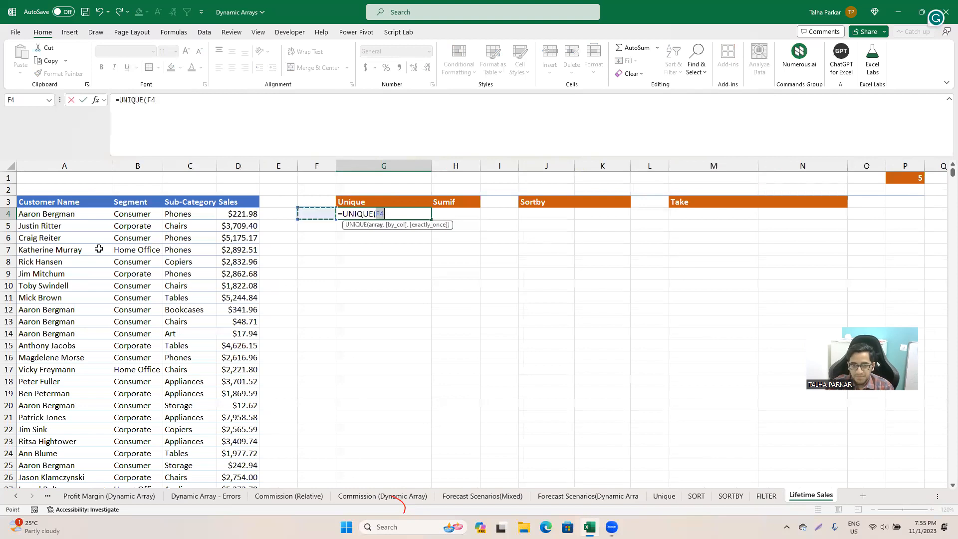
{"action": "key", "text": "Left"}
{"action": "key", "text": "ctrl+shift+Down"}
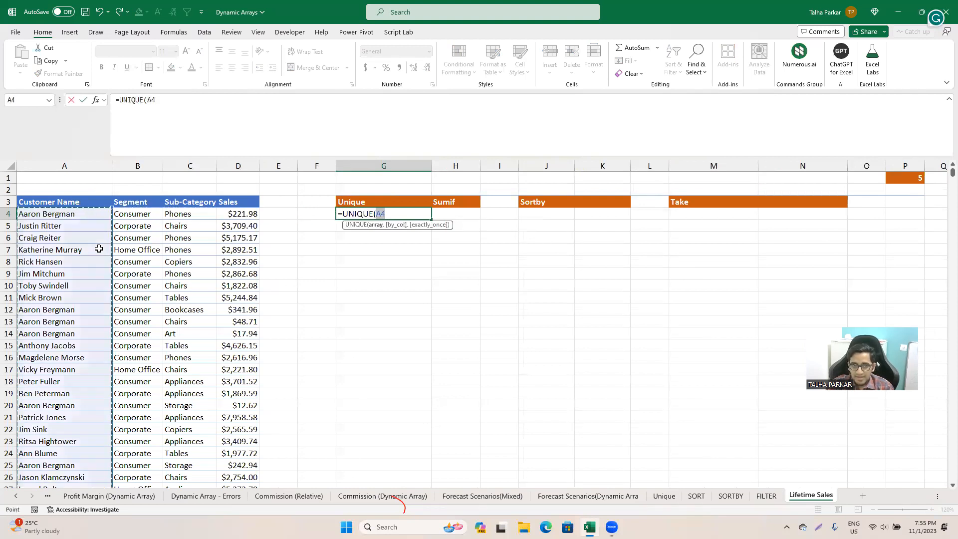
{"action": "key", "text": "Return"}
- Examine the spilled list of unique customers by selecting it from G4 down to its last row
{"action": "key", "text": "Up"}
{"action": "key", "text": "Down"}
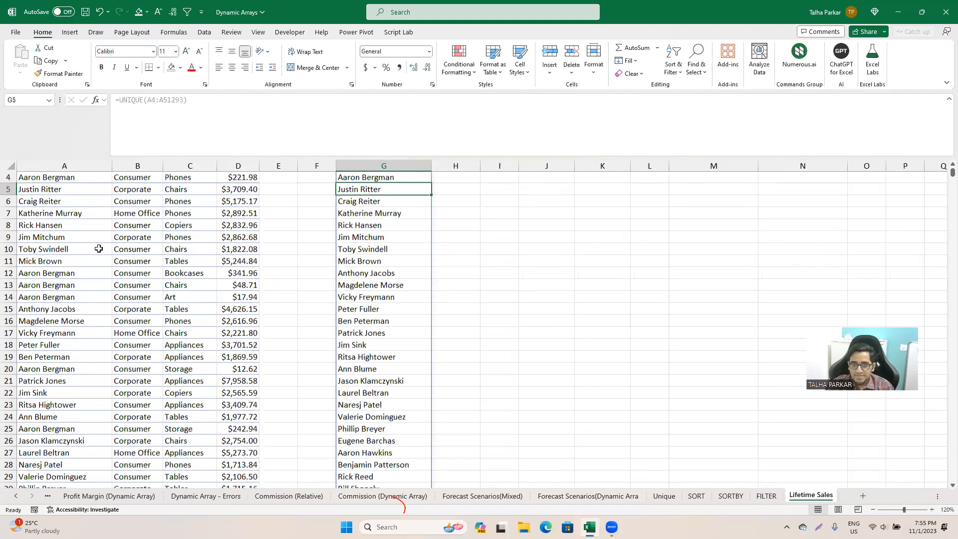
{"action": "key", "text": "ctrl+Up"}
{"action": "key", "text": "ctrl+Up"}
{"action": "key", "text": "ctrl+Down"}
{"action": "key", "text": "Down"}
{"action": "key", "text": "ctrl+shift+Down"}
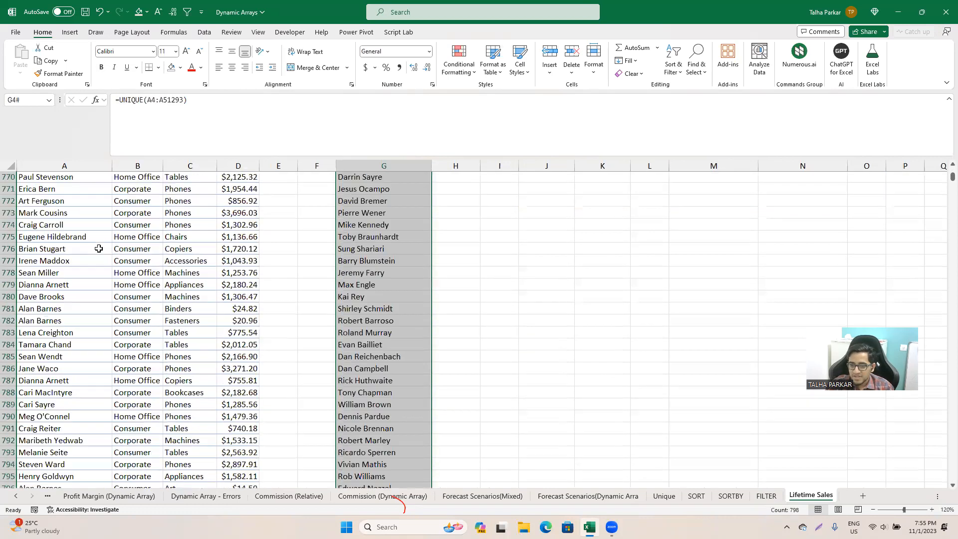
- Begin a SUMIF formula in H4 with the customer names A4:A51293 as its range
{"action": "key", "text": "Right"}
{"action": "key", "text": "Up"}
{"action": "key", "text": "Up"}
{"action": "key", "text": "Up"}
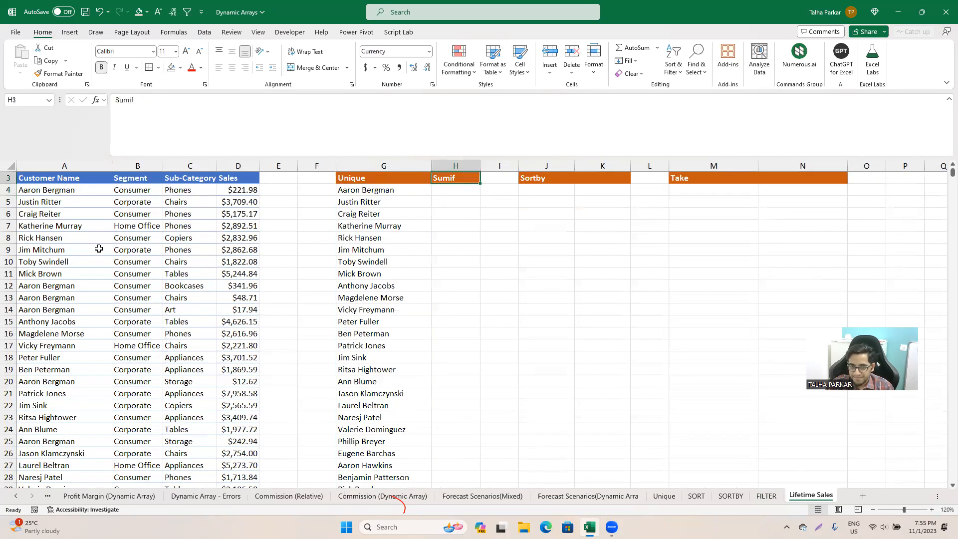
{"action": "key", "text": "Down"}
{"action": "key", "text": "Down"}
{"action": "key", "text": "Down"}
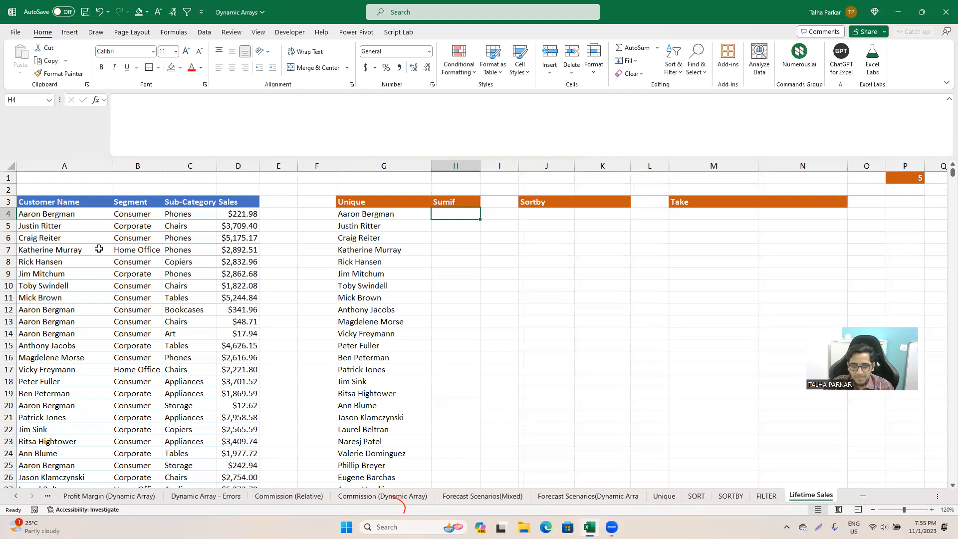
{"action": "type", "text": "=sumif"}
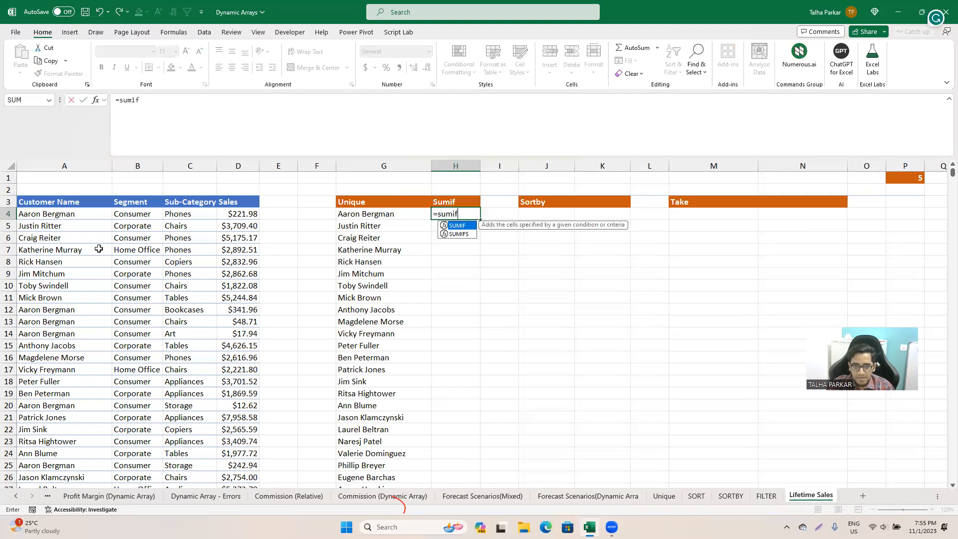
{"action": "key", "text": "Tab"}
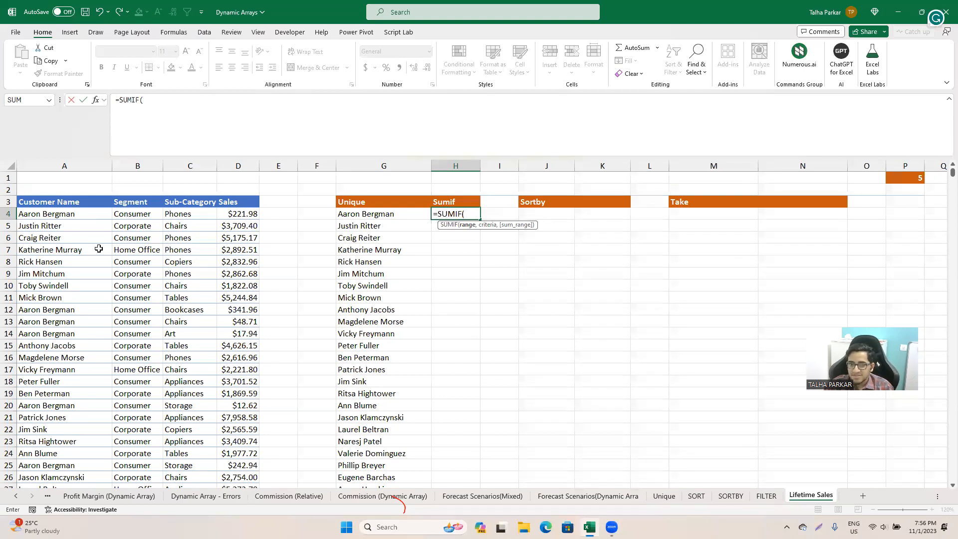
{"action": "key", "text": "Left"}
{"action": "key", "text": "Left"}
{"action": "key", "text": "Left"}
{"action": "key", "text": "Left"}
{"action": "key", "text": "Left"}
{"action": "key", "text": "Left"}
{"action": "key", "text": "Left"}
{"action": "key", "text": "ctrl+shift+Down"}
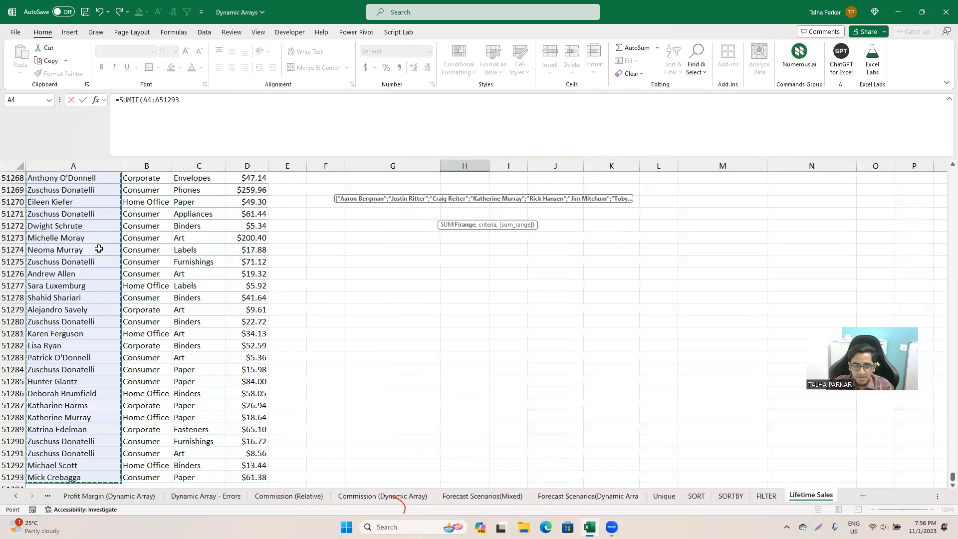
{"action": "key", "text": "ctrl+BackSpace"}
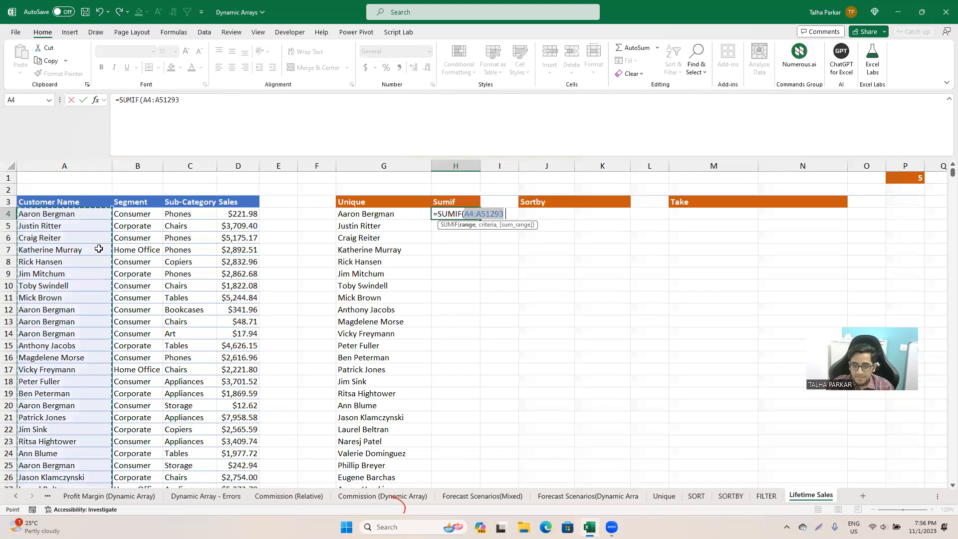
{"action": "type", "text": ","}
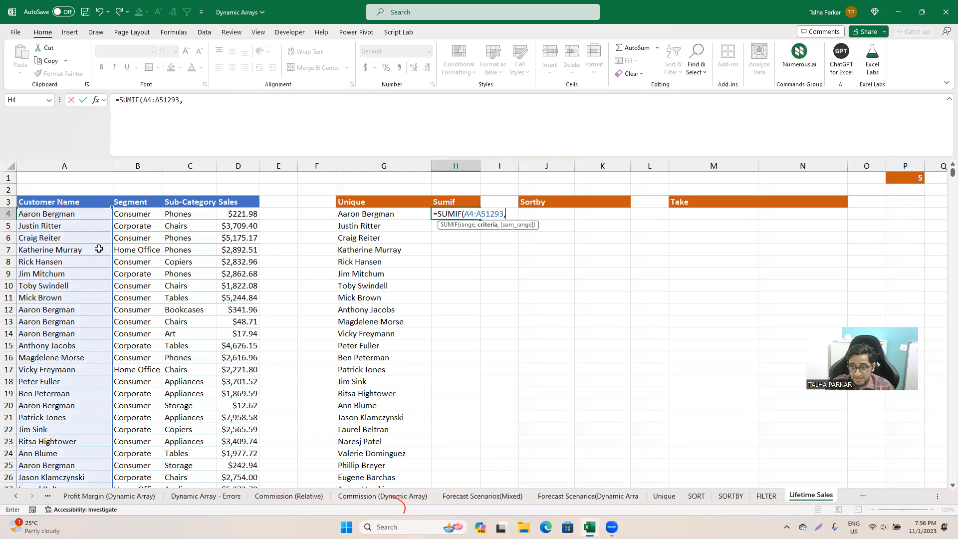
- Complete the SUMIF formula with the spilled range G4# as criteria and D4:D51293 as the sum range
{"action": "type", "text": "G"}
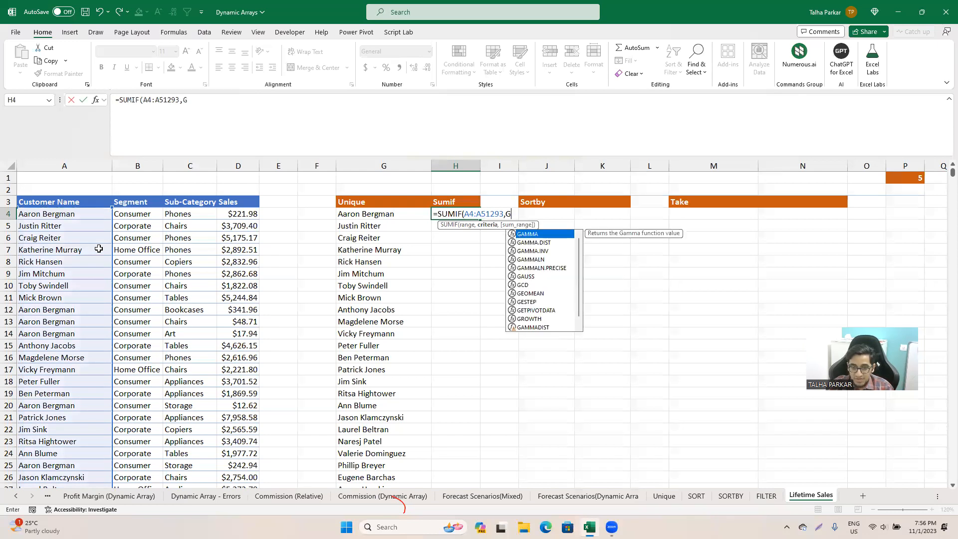
{"action": "type", "text": "4#"}
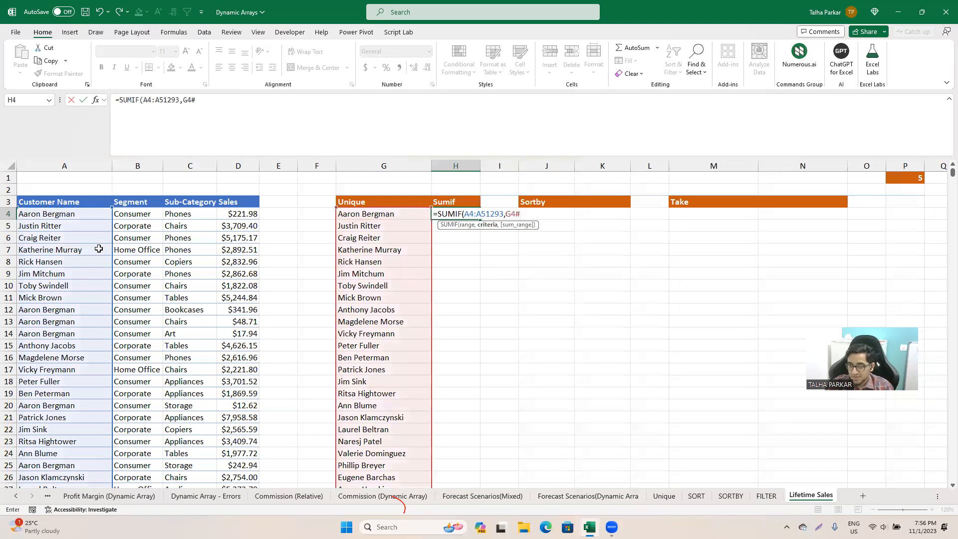
{"action": "type", "text": ","}
{"action": "key", "text": "Left"}
{"action": "key", "text": "Left"}
{"action": "key", "text": "Left"}
{"action": "key", "text": "Left"}
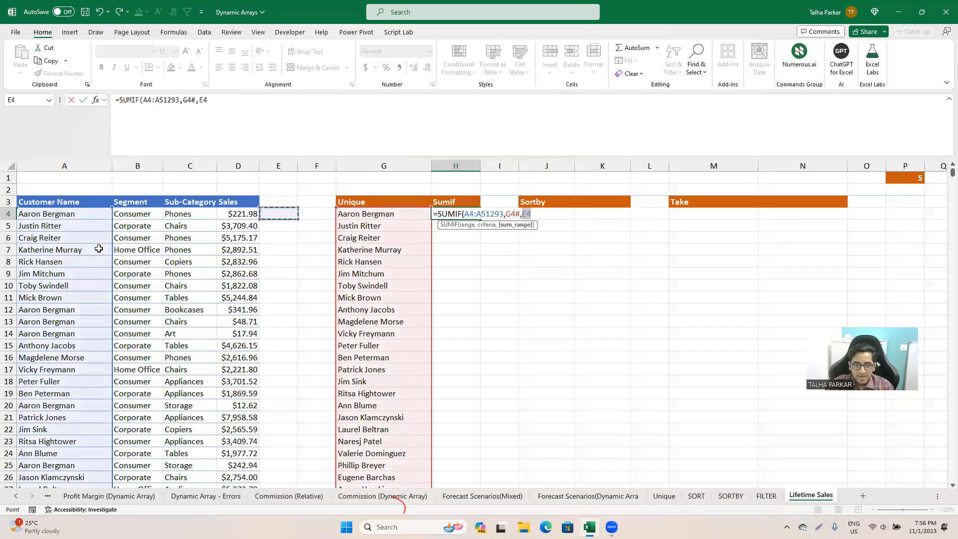
{"action": "key", "text": "ctrl+shift+Down"}
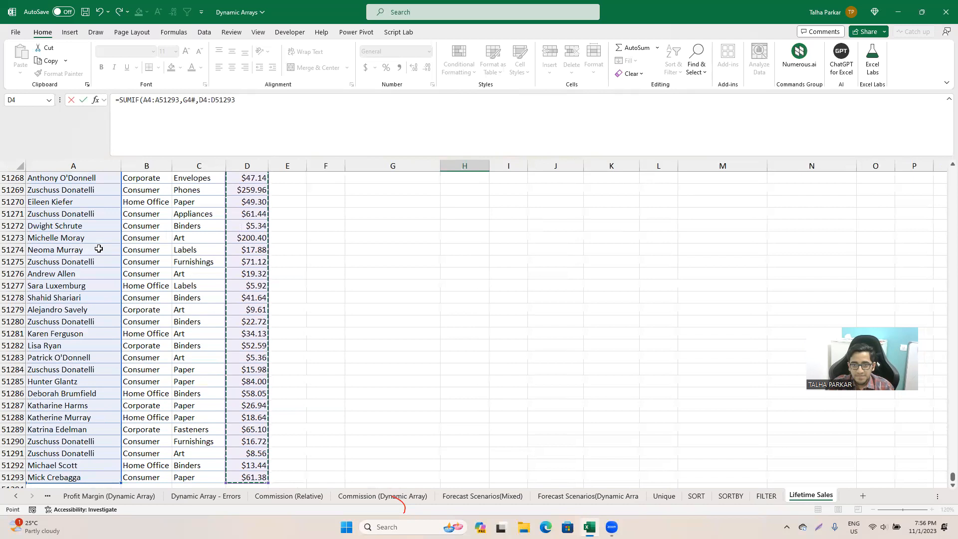
{"action": "key", "text": "Return"}
- Check the spilled SUMIF totals per customer and the formulas in H4 and G4
{"action": "key", "text": "Up"}
{"action": "scroll", "coordinate": [99, 248], "scroll_direction": "up", "scroll_amount": 1}
{"action": "key", "text": "Up"}
{"action": "key", "text": "Up"}
{"action": "key", "text": "Up"}
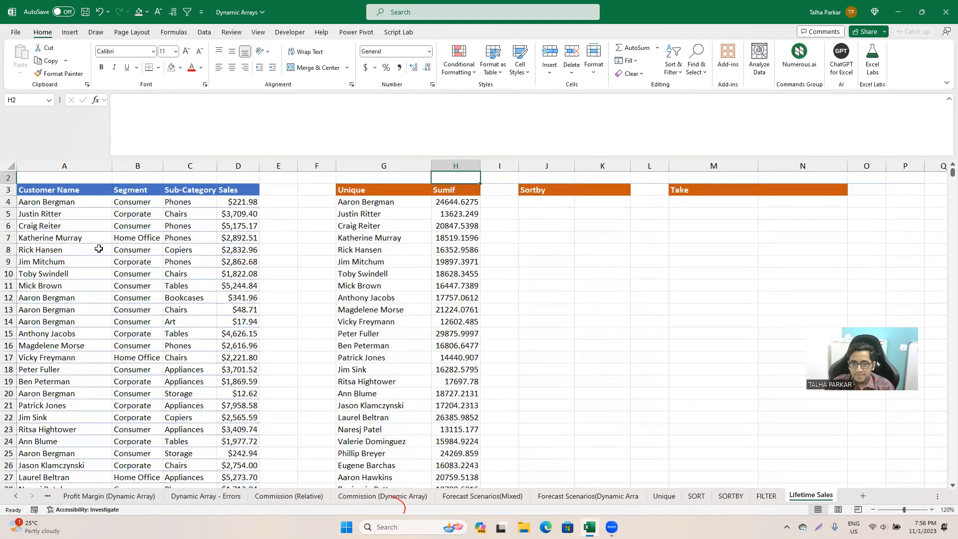
{"action": "key", "text": "Down"}
{"action": "key", "text": "Down"}
{"action": "key", "text": "Down"}
{"action": "key", "text": "Down"}
{"action": "key", "text": "Up"}
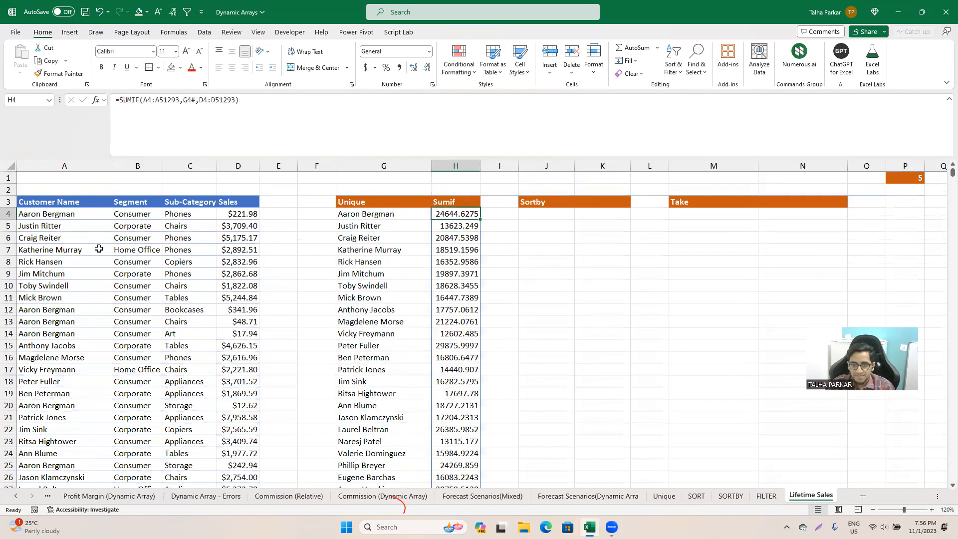
{"action": "key", "text": "Left"}
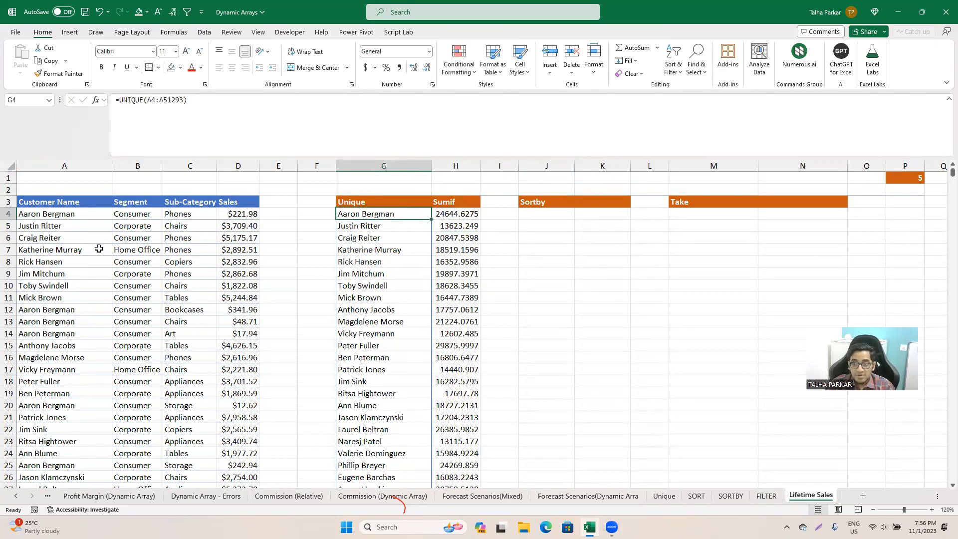
- Begin a SORTBY formula in cell J4, under the Sortby header
{"action": "key", "text": "Right"}
{"action": "key", "text": "Right"}
{"action": "key", "text": "Right"}
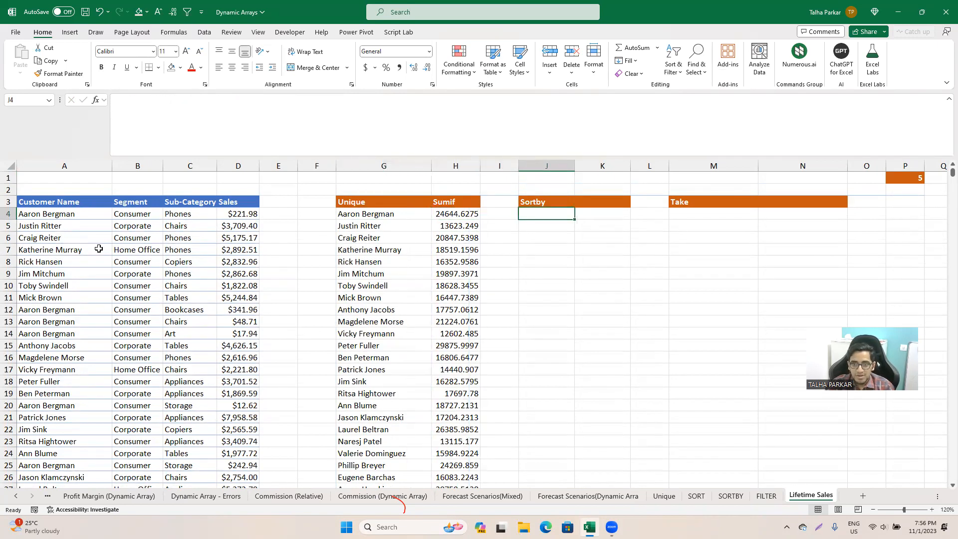
{"action": "type", "text": "=sort"}
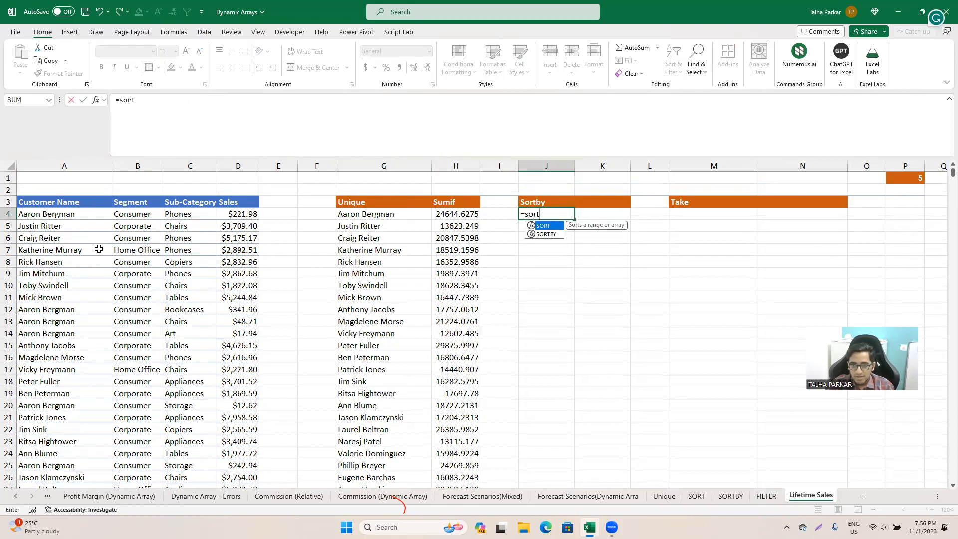
{"action": "key", "text": "Down"}
{"action": "key", "text": "Tab"}
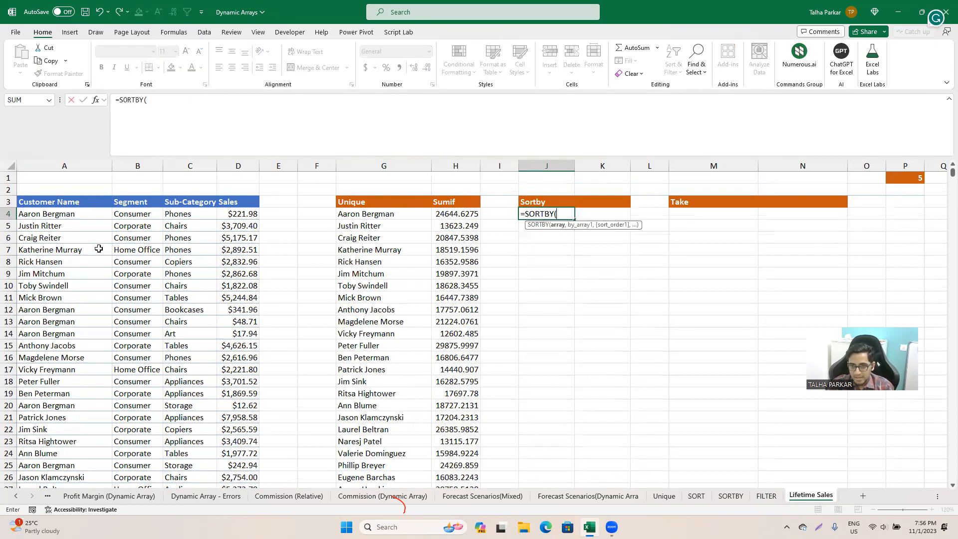
- Supply G4:H801, the unique customer names with their sales totals, as the SORTBY formula's array argument
{"action": "key", "text": "Left"}
{"action": "key", "text": "Left"}
{"action": "key", "text": "Left"}
{"action": "key", "text": "shift+Right"}
{"action": "key", "text": "ctrl+shift+Down"}
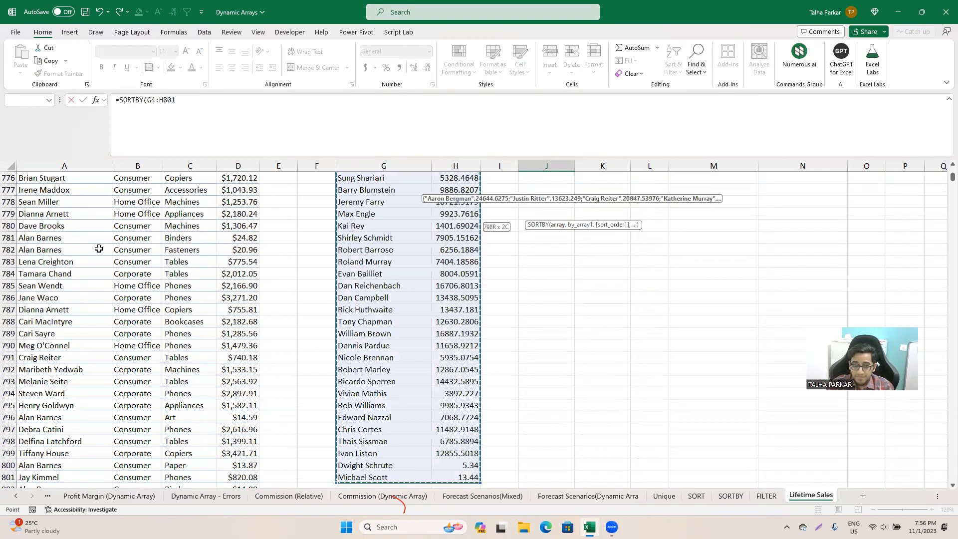
{"action": "type", "text": ","}
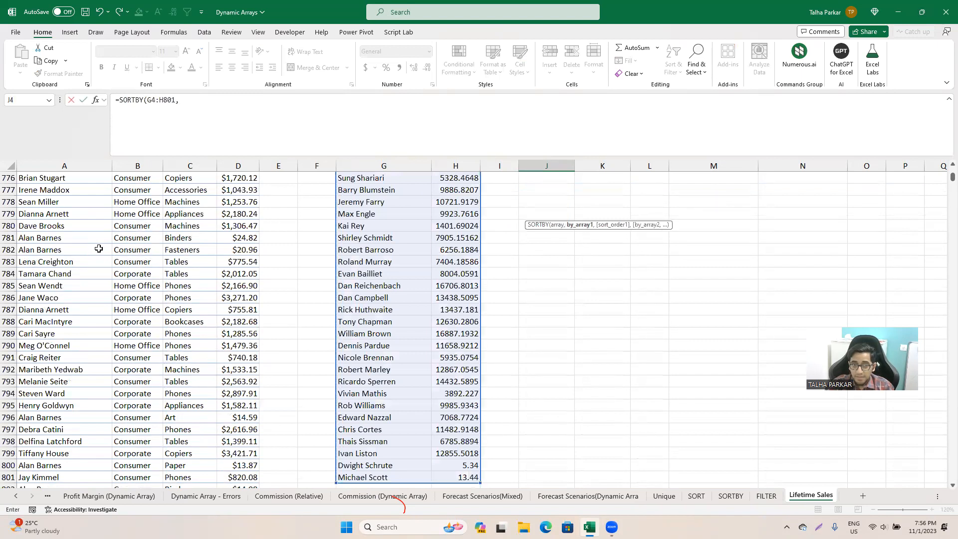
- Supply the spilled Sumif totals H4# as the SORTBY formula's by_array1 argument
{"action": "key", "text": "ctrl+BackSpace"}
{"action": "key", "text": "Left"}
{"action": "key", "text": "Left"}
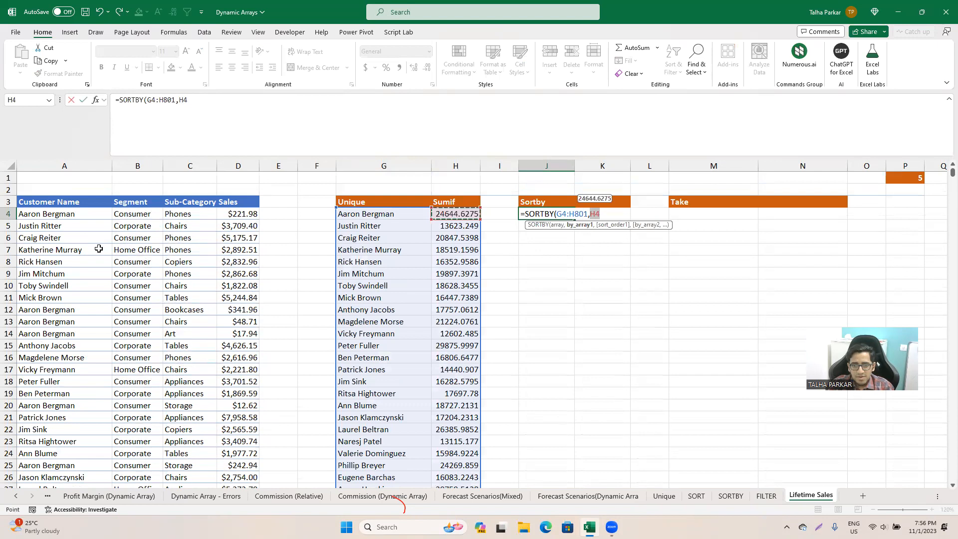
{"action": "type", "text": "#"}
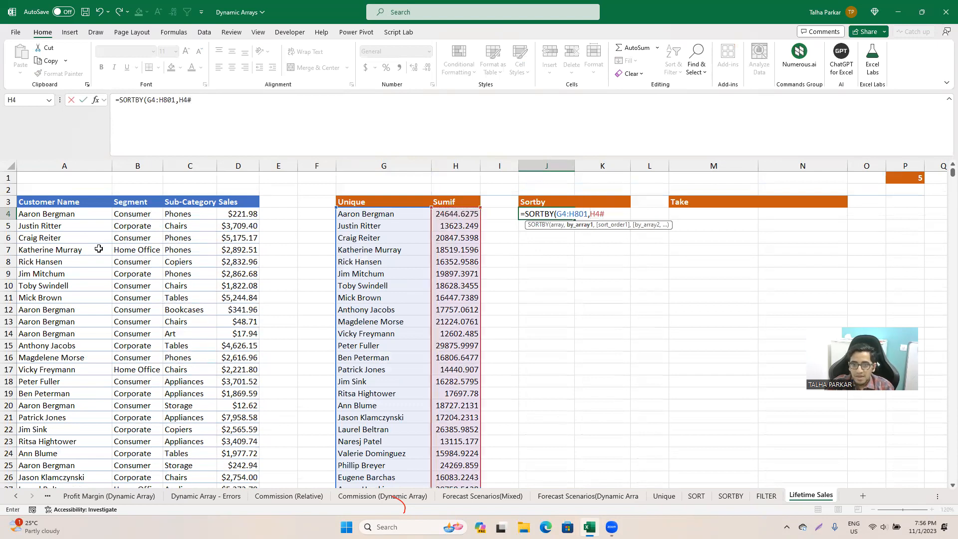
- Try to replace the SORTBY array G4:H801 with the spill reference G4#, and clear that argument
{"action": "left_click_drag", "start_coordinate": [590, 213], "coordinate": [566, 214]}
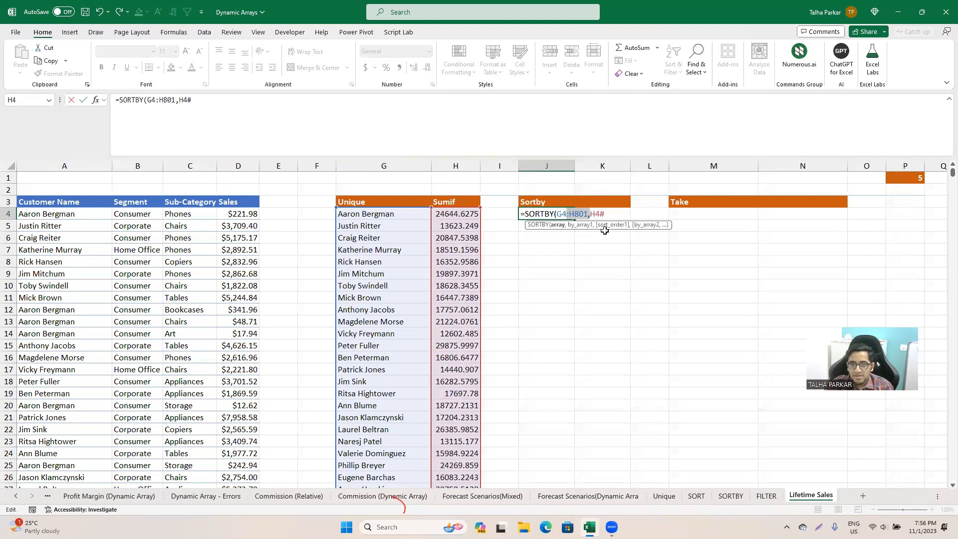
{"action": "type", "text": "#"}
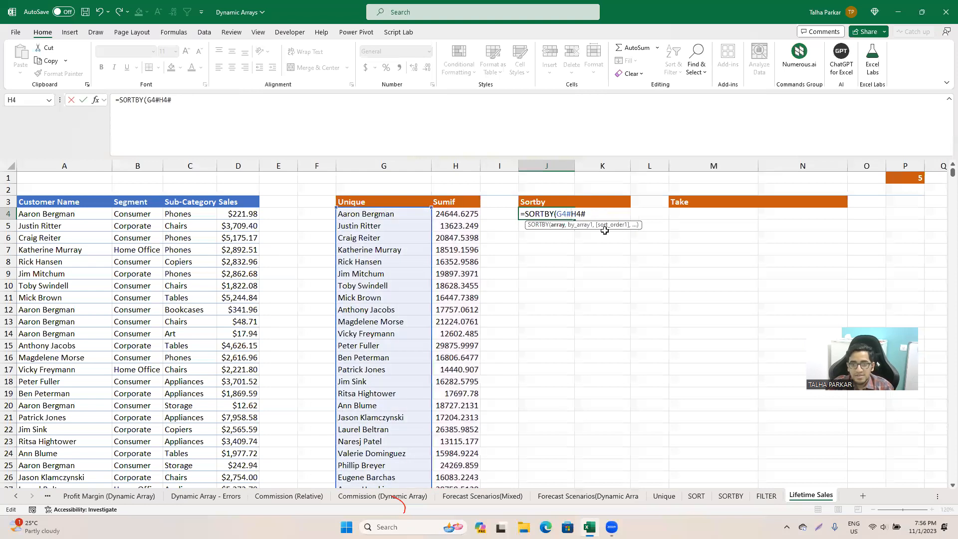
{"action": "key", "text": "BackSpace"}
{"action": "type", "text": ":"}
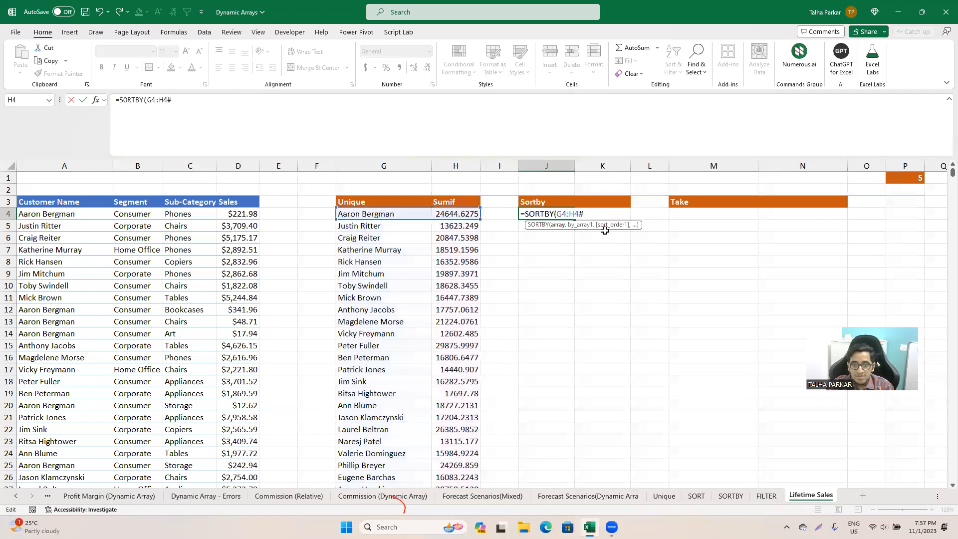
{"action": "key", "text": "BackSpace"}
{"action": "type", "text": ","}
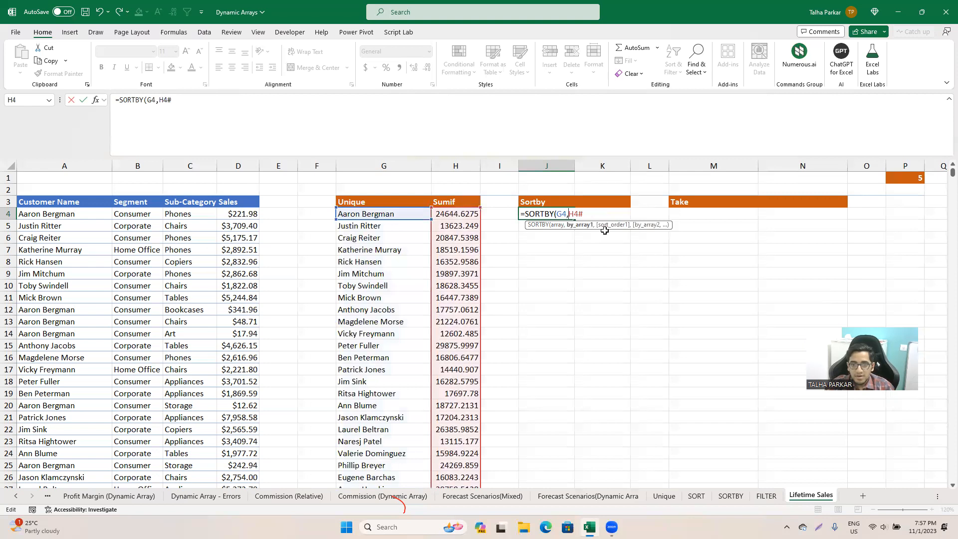
{"action": "left_click", "coordinate": [348, 215]}
{"action": "key", "text": "BackSpace"}
{"action": "key", "text": "BackSpace"}
{"action": "key", "text": "BackSpace"}
{"action": "key", "text": "BackSpace"}
{"action": "key", "text": "BackSpace"}
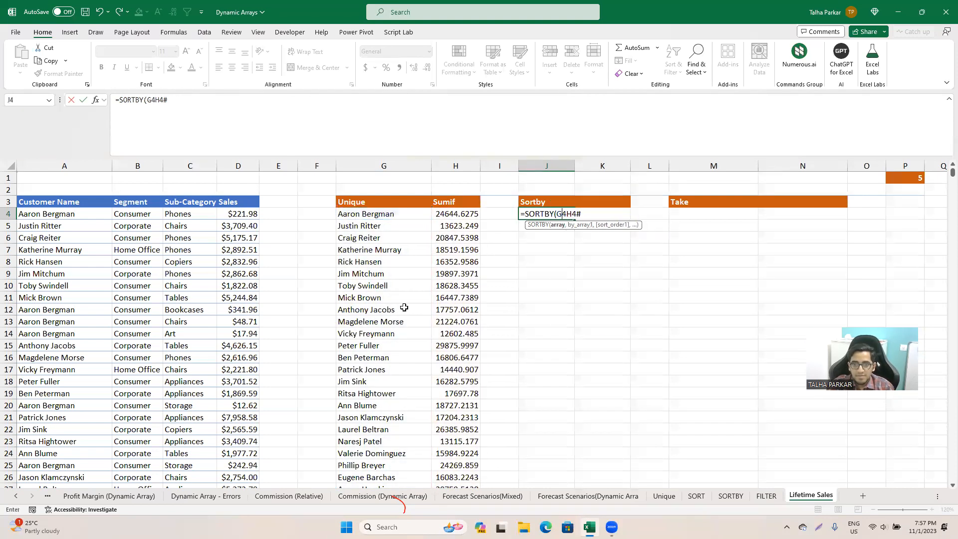
{"action": "type", "text": ","}
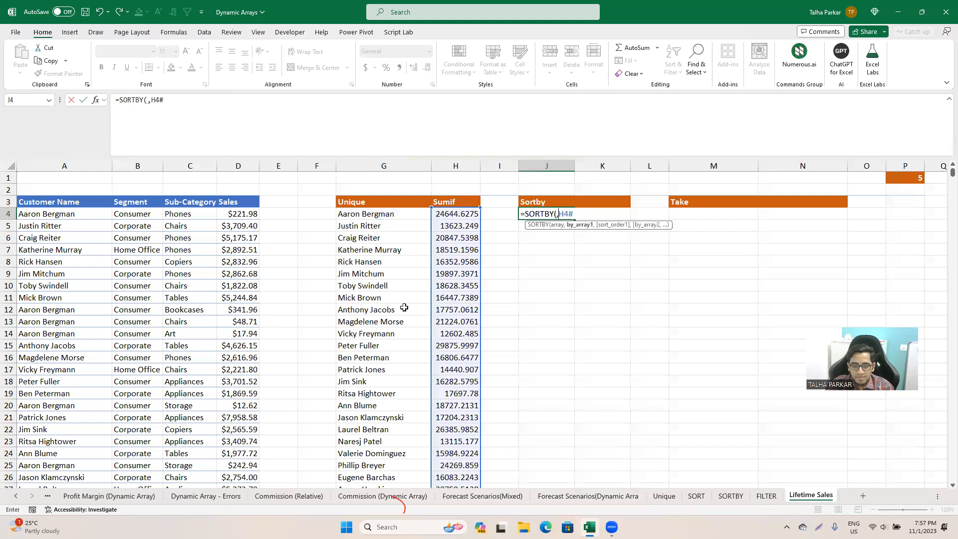
- Re-enter G4:H801 as the array argument of the SORTBY formula, ahead of H4#
{"action": "key", "text": "Left"}
{"action": "key", "text": "Left"}
{"action": "key", "text": "Left"}
{"action": "key", "text": "Left"}
{"action": "key", "text": "shift+Right"}
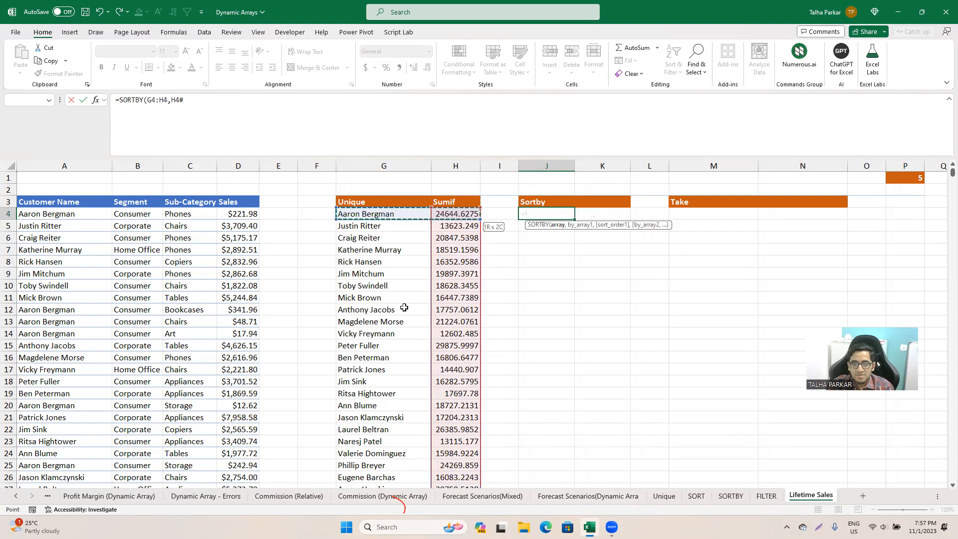
{"action": "key", "text": "ctrl+shift+Down"}
{"action": "key", "text": "ctrl+BackSpace"}
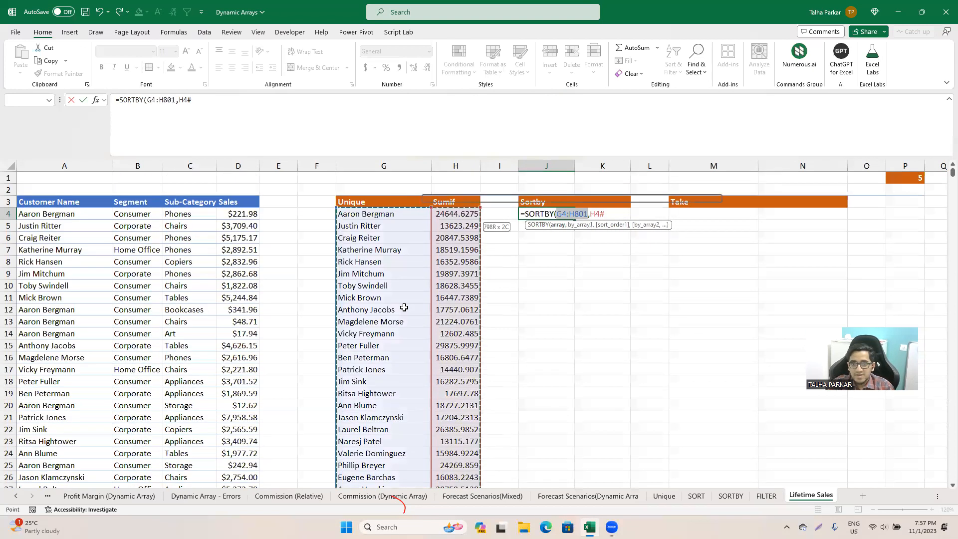
- Add descending order (-1) to the SORTBY formula, close it and enter it in J4
{"action": "key", "text": "F2"}
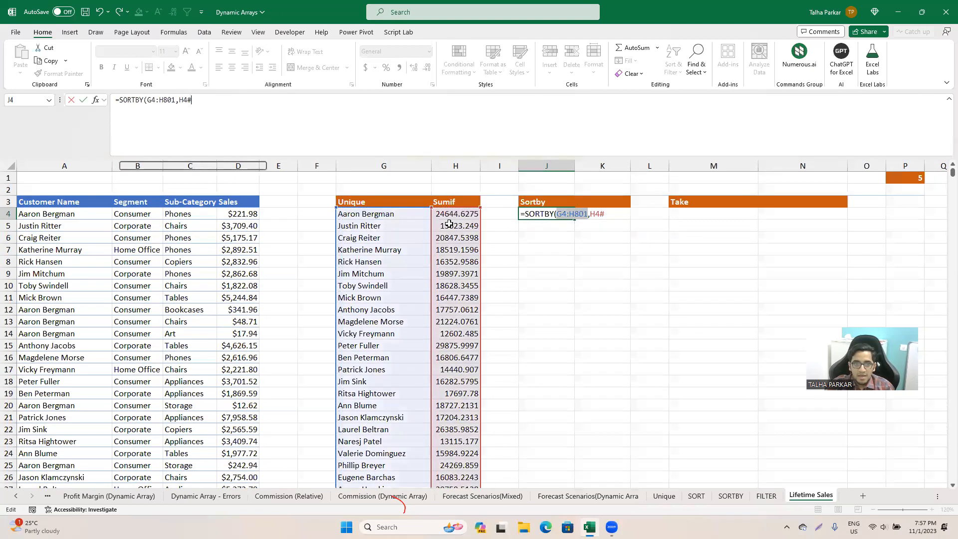
{"action": "type", "text": ","}
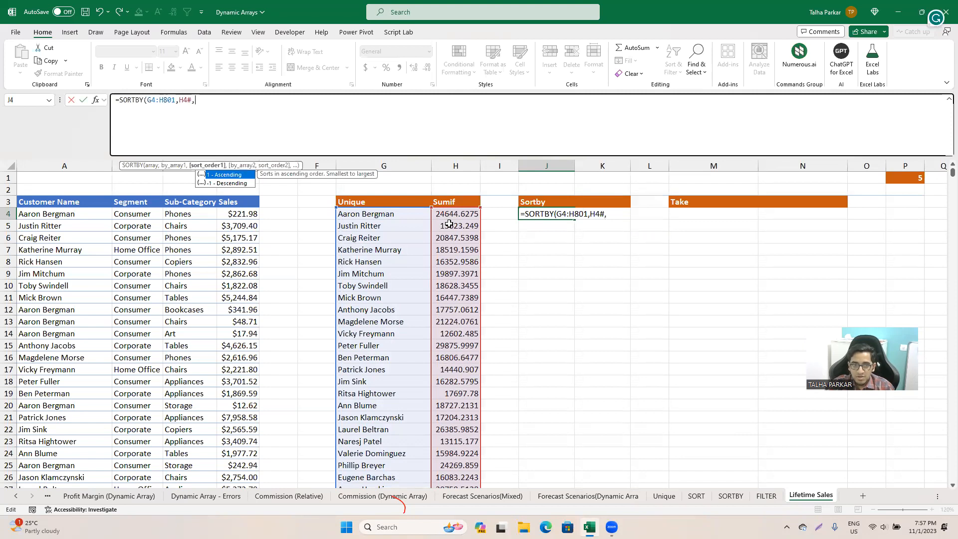
{"action": "type", "text": "-1"}
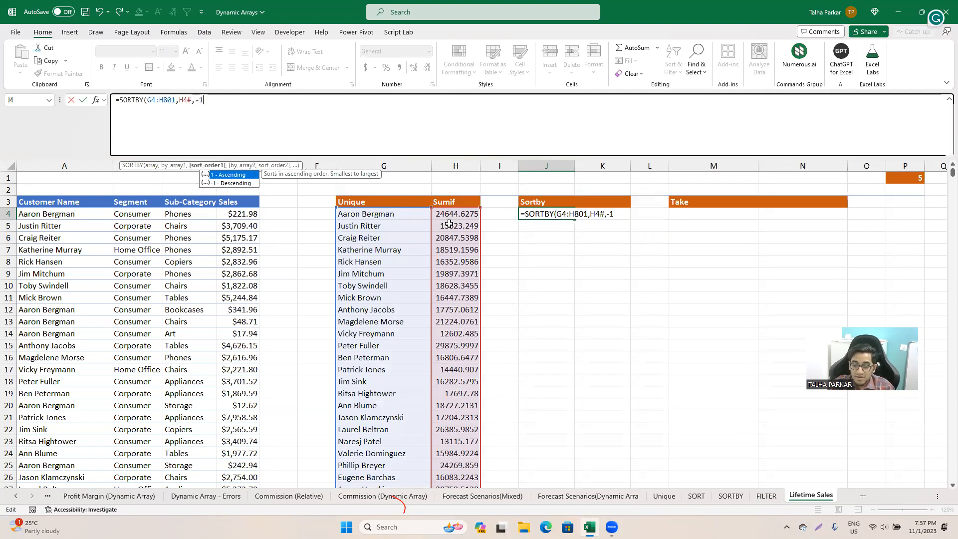
{"action": "type", "text": ")"}
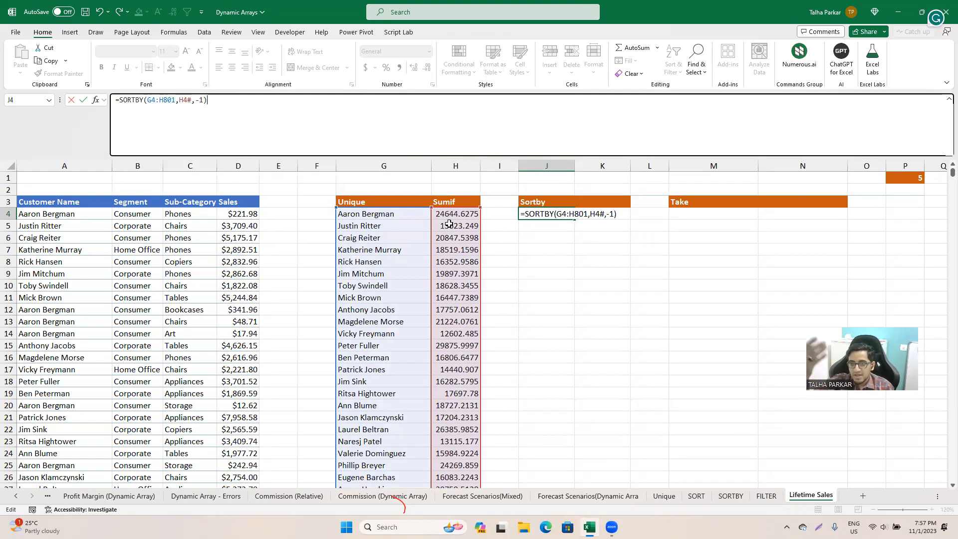
{"action": "key", "text": "Return"}
{"action": "key", "text": "Up"}
{"action": "key", "text": "Right"}
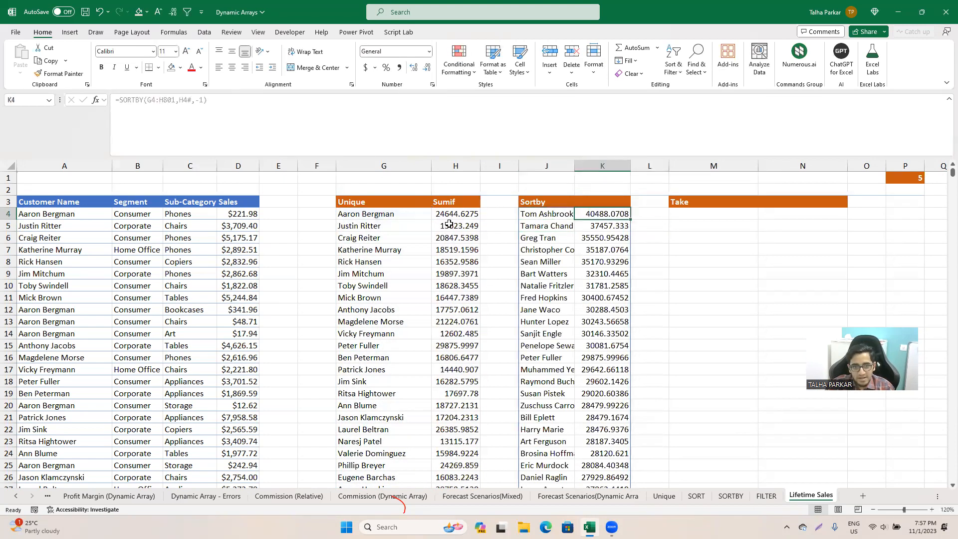
{"action": "key", "text": "Left"}
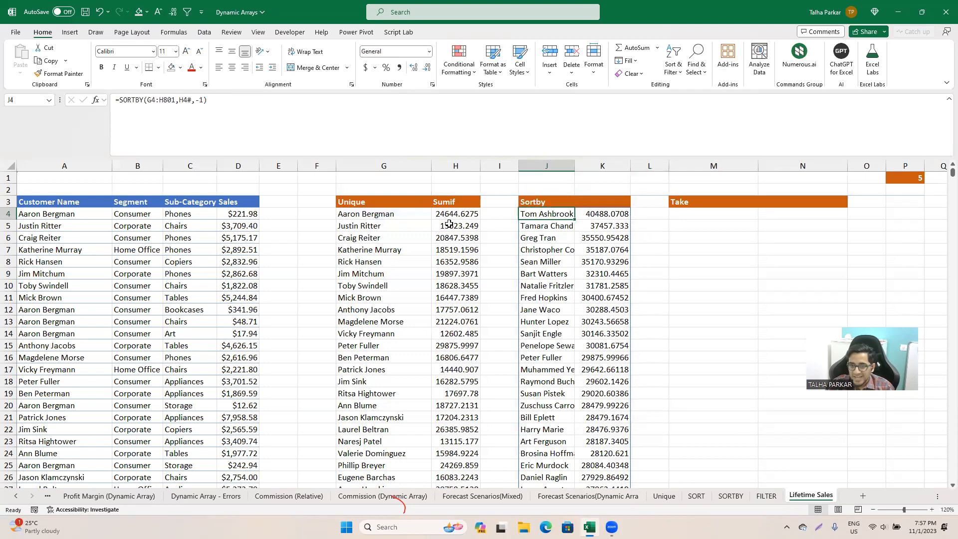
- Start a TAKE formula in M4 with the spilled sorted list J4# as its array
{"action": "key", "text": "Right"}
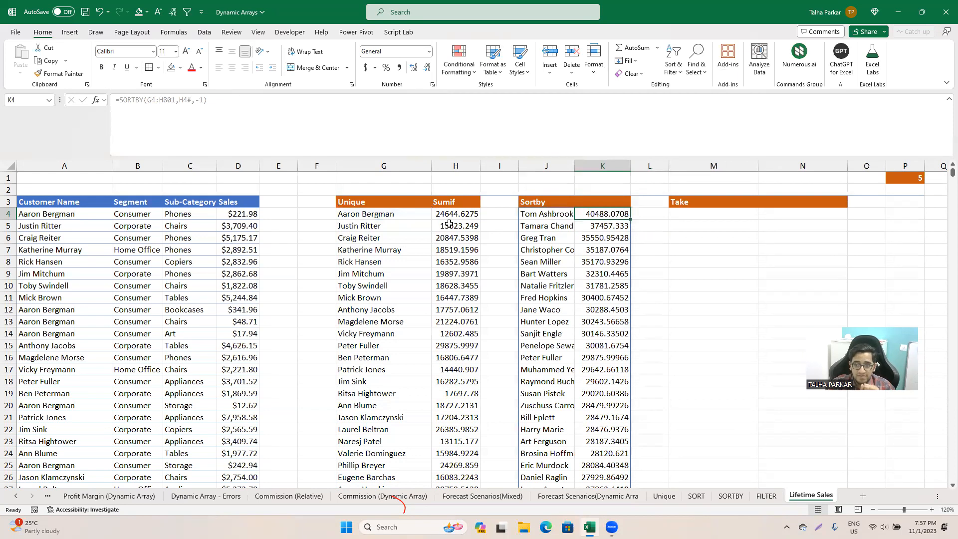
{"action": "key", "text": "Right"}
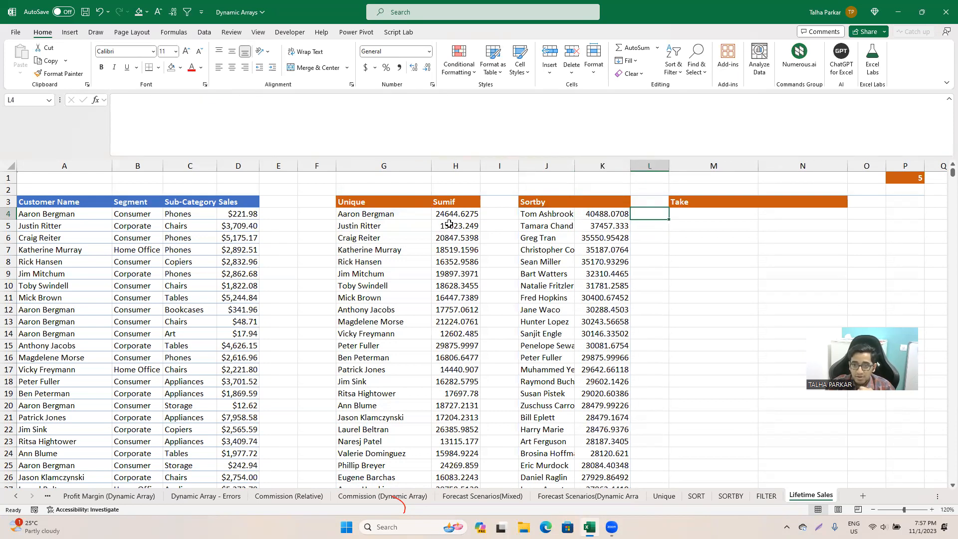
{"action": "key", "text": "Right"}
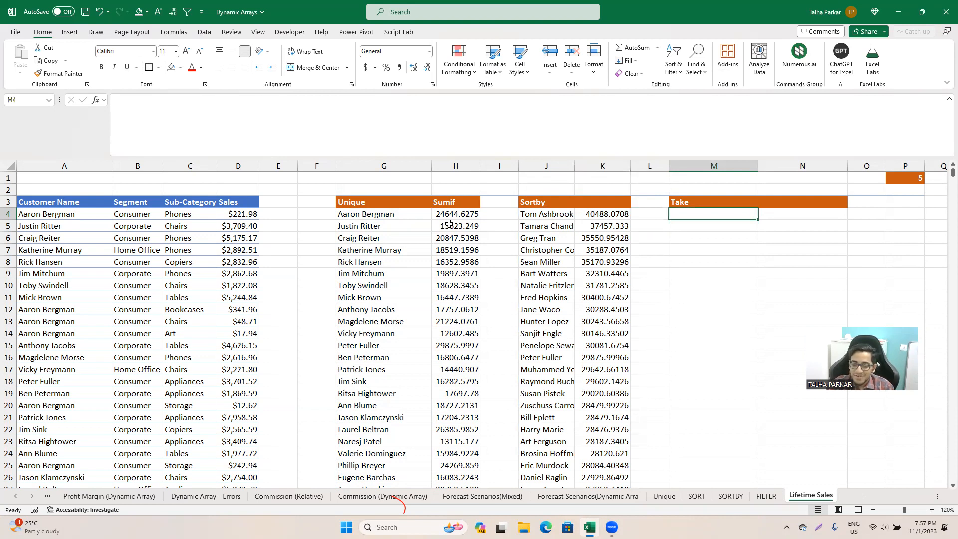
{"action": "type", "text": "=tak"}
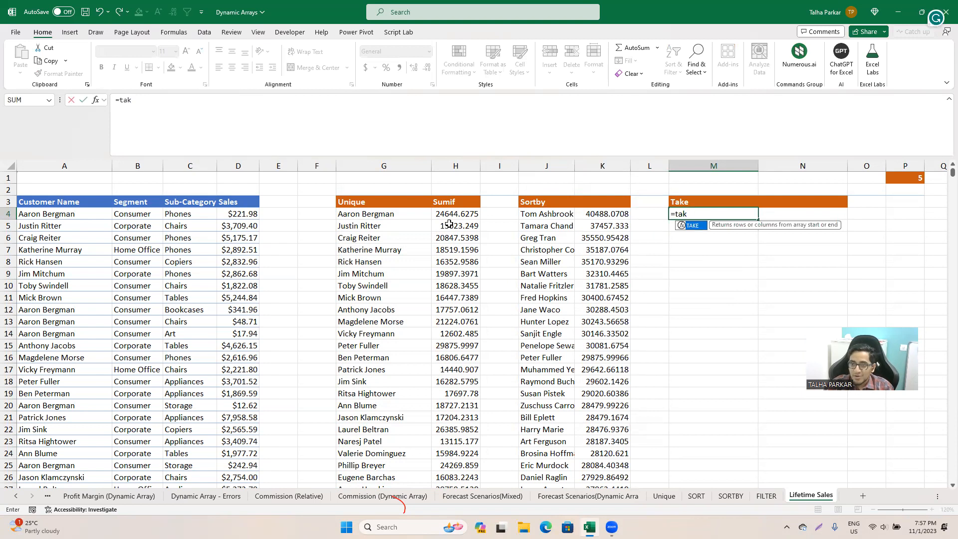
{"action": "key", "text": "Tab"}
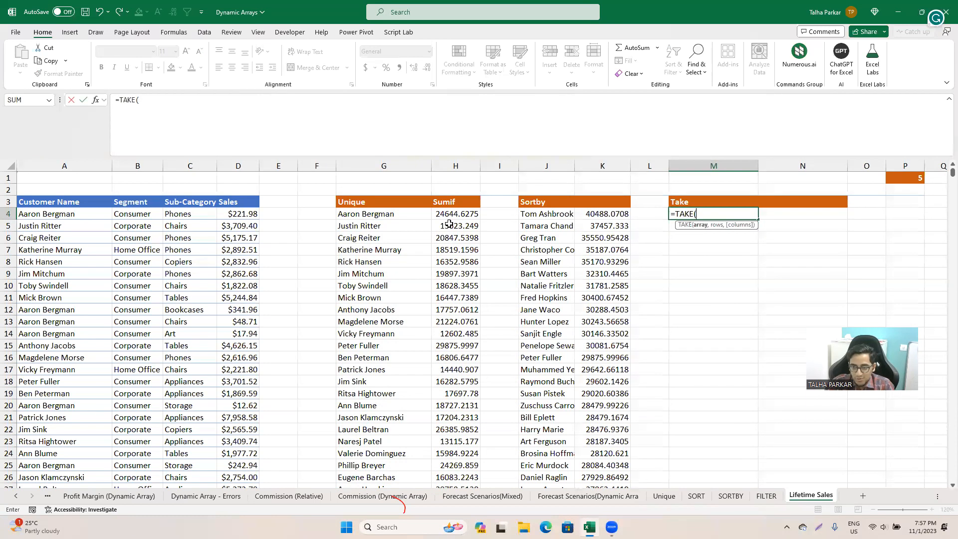
{"action": "key", "text": "Left"}
{"action": "key", "text": "Left"}
{"action": "key", "text": "Left"}
{"action": "key", "text": "ctrl+shift+Right"}
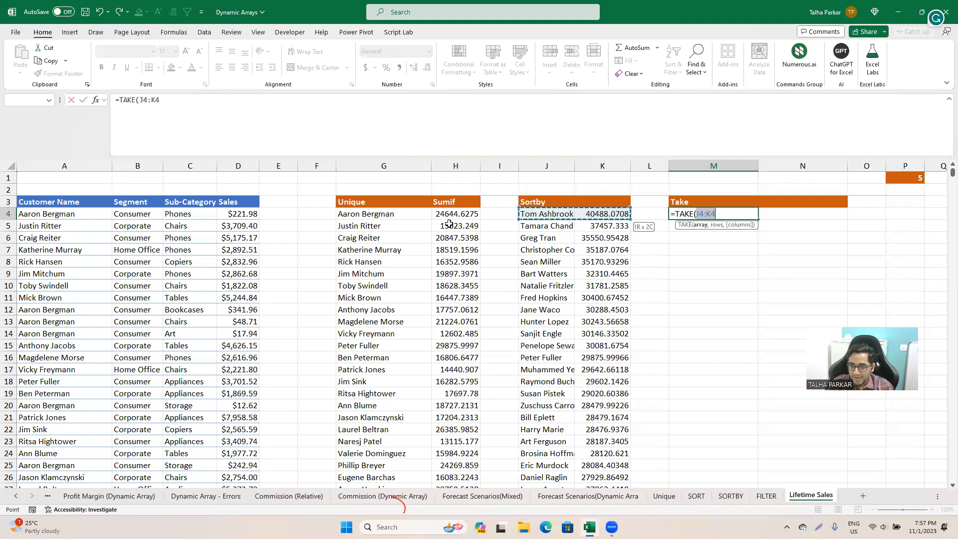
{"action": "key", "text": "ctrl+shift+Down"}
{"action": "type", "text": ","}
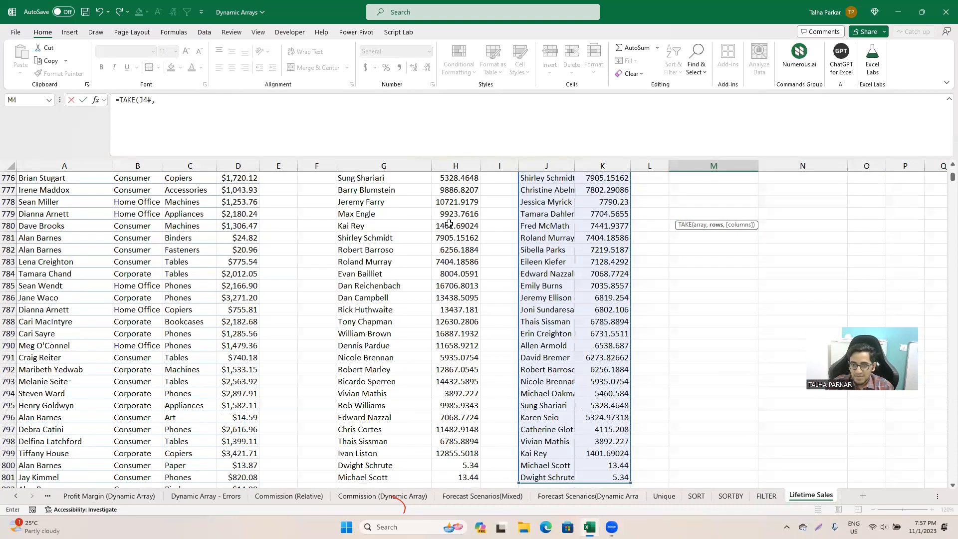
{"action": "key", "text": "BackSpace"}
{"action": "type", "text": ","}
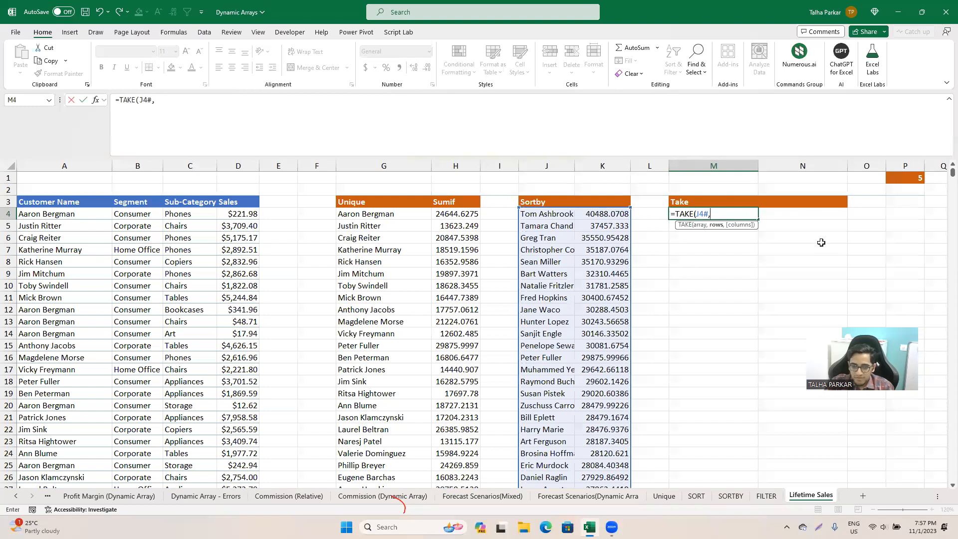
- Set the TAKE formula's rows argument to 5, close it and enter it
{"action": "type", "text": "5)"}
{"action": "key", "text": "Return"}
{"action": "key", "text": "Up"}
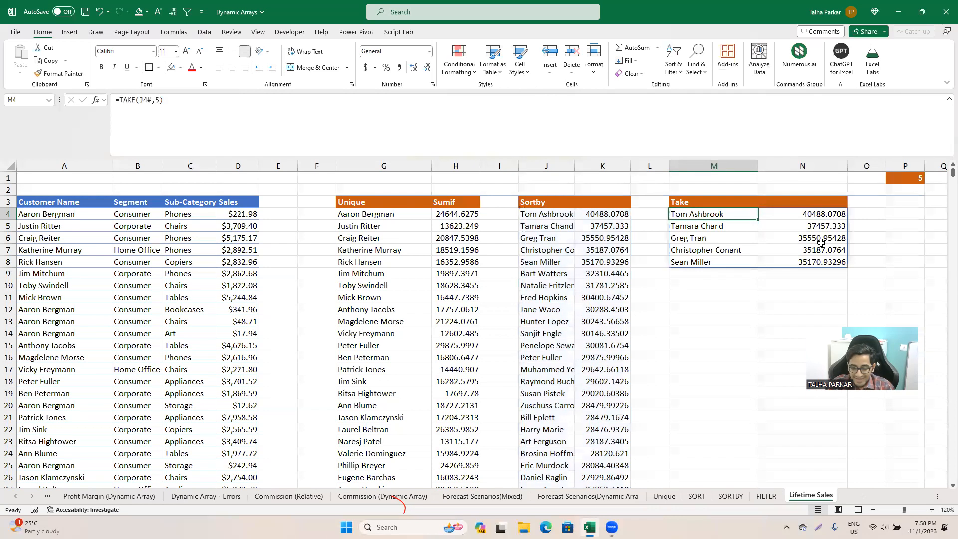
- Replace the fixed rows argument in the M4 TAKE formula with a reference to cell P1
{"action": "key", "text": "F2"}
{"action": "key", "text": "Left"}
{"action": "key", "text": "BackSpace"}
{"action": "left_click", "coordinate": [917, 175]}
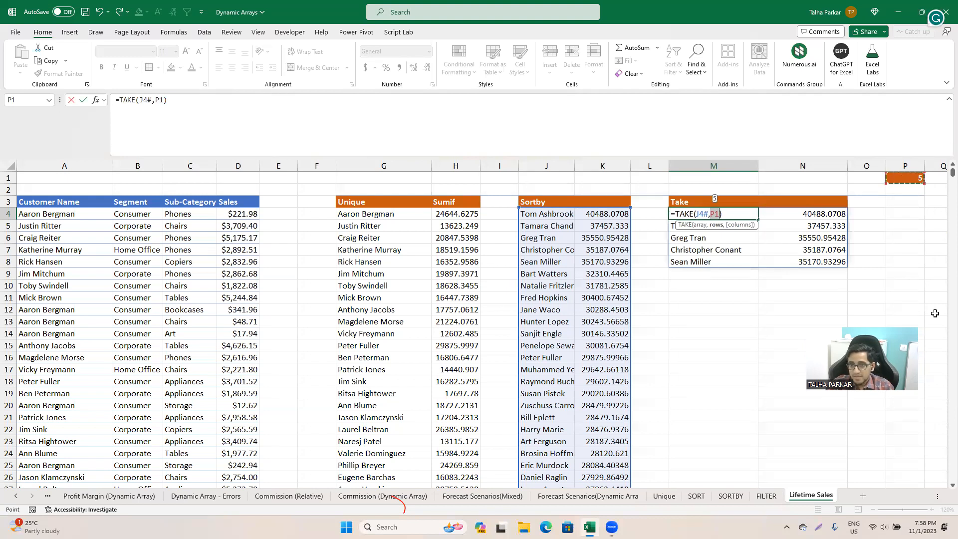
{"action": "key", "text": "Return"}
{"action": "key", "text": "Up"}
- Test the linked TAKE formula by setting the row count in P1 to 10
{"action": "key", "text": "Down"}
{"action": "key", "text": "Down"}
{"action": "key", "text": "Down"}
{"action": "key", "text": "Down"}
{"action": "key", "text": "ctrl+Up"}
{"action": "key", "text": "Right"}
{"action": "key", "text": "Right"}
{"action": "key", "text": "Right"}
{"action": "key", "text": "Up"}
{"action": "key", "text": "Up"}
{"action": "key", "text": "Up"}
{"action": "type", "text": "10"}
{"action": "key", "text": "Return"}
- Test the row count in P1 with 2, and set it back to 5
{"action": "key", "text": "Up"}
{"action": "type", "text": "2"}
{"action": "key", "text": "Return"}
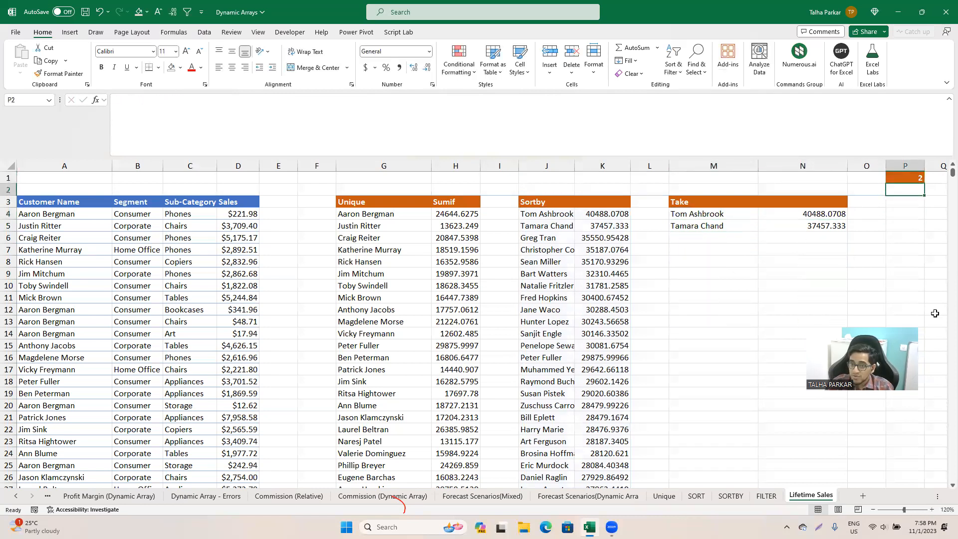
{"action": "key", "text": "Up"}
{"action": "type", "text": "5"}
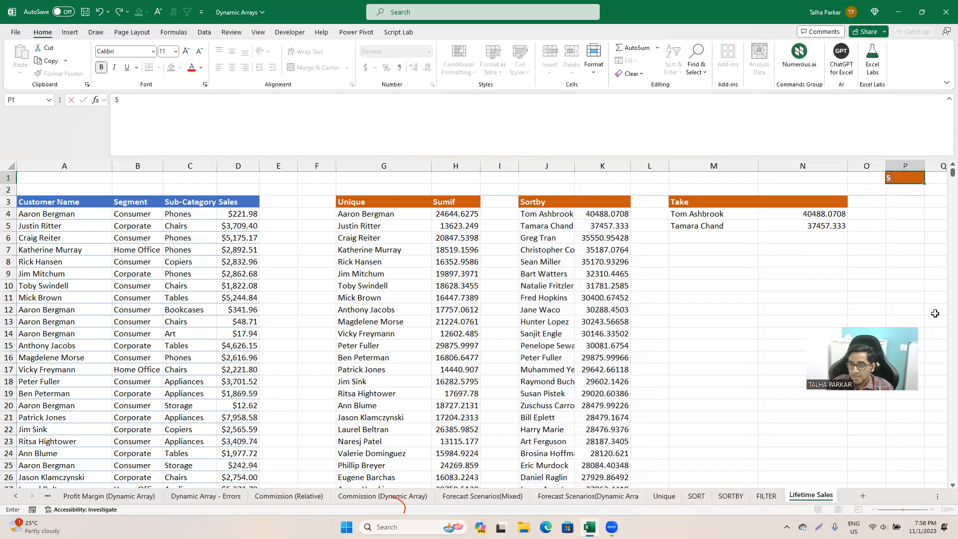
{"action": "key", "text": "Return"}
{"action": "key", "text": "Left"}
{"action": "key", "text": "Left"}
{"action": "key", "text": "Down"}
{"action": "key", "text": "Down"}
{"action": "key", "text": "Left"}
{"action": "key", "text": "Left"}
{"action": "key", "text": "Left"}
{"action": "key", "text": "Left"}
{"action": "key", "text": "Left"}
{"action": "key", "text": "Left"}
{"action": "key", "text": "Up"}
{"action": "key", "text": "Right"}
{"action": "key", "text": "Right"}
{"action": "key", "text": "Right"}
{"action": "key", "text": "Right"}
{"action": "key", "text": "Right"}
{"action": "key", "text": "Right"}
{"action": "key", "text": "Right"}
{"action": "key", "text": "Left"}
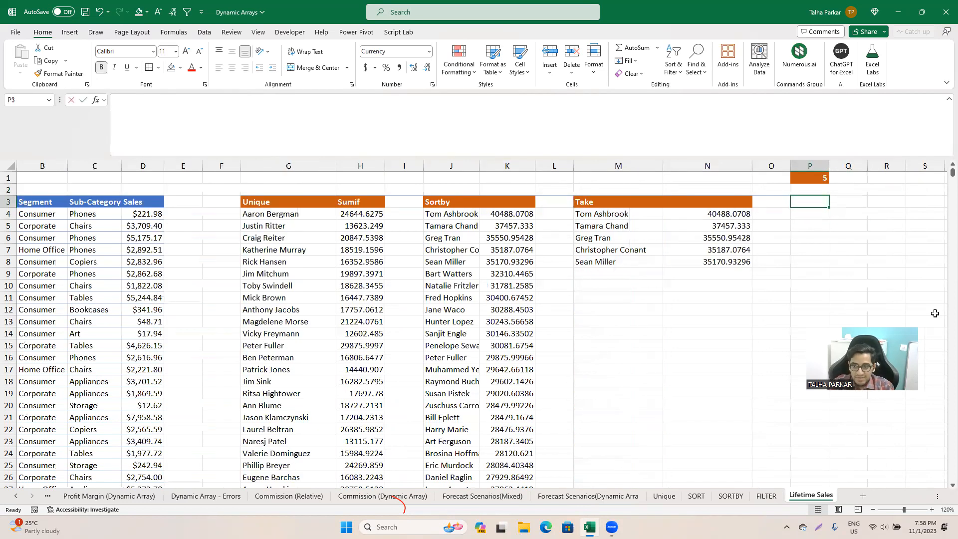
- Write a UNIQUE formula in P4 over the customer names in A4:A51293, without optional arguments, and close its parenthesis
{"action": "type", "text": "=uniqq"}
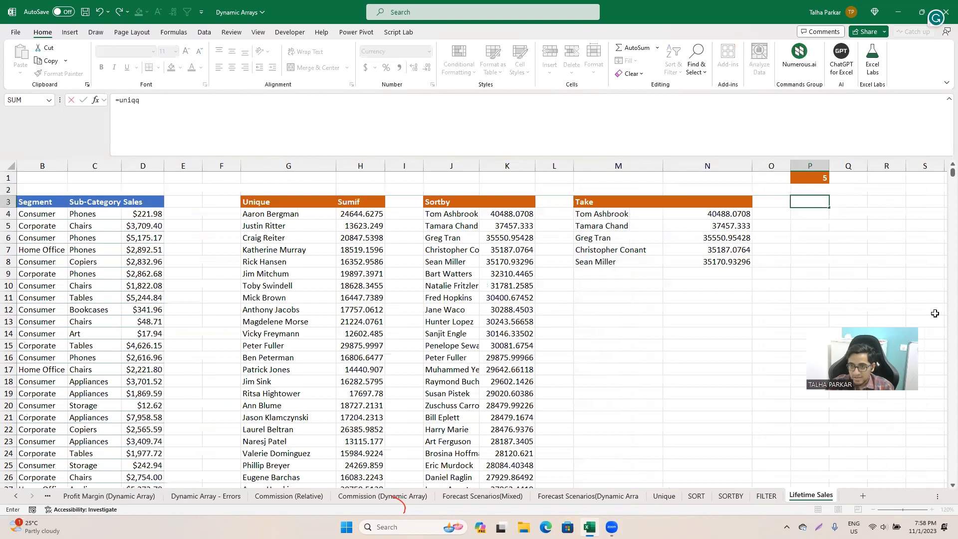
{"action": "key", "text": "Escape"}
{"action": "key", "text": "Down"}
{"action": "type", "text": "=uniq"}
{"action": "key", "text": "Tab"}
{"action": "key", "text": "Left"}
{"action": "key", "text": "Left"}
{"action": "key", "text": "Left"}
{"action": "key", "text": "Left"}
{"action": "key", "text": "Left"}
{"action": "key", "text": "Left"}
{"action": "key", "text": "Left"}
{"action": "key", "text": "Left"}
{"action": "key", "text": "Left"}
{"action": "key", "text": "Left"}
{"action": "key", "text": "Left"}
{"action": "key", "text": "Left"}
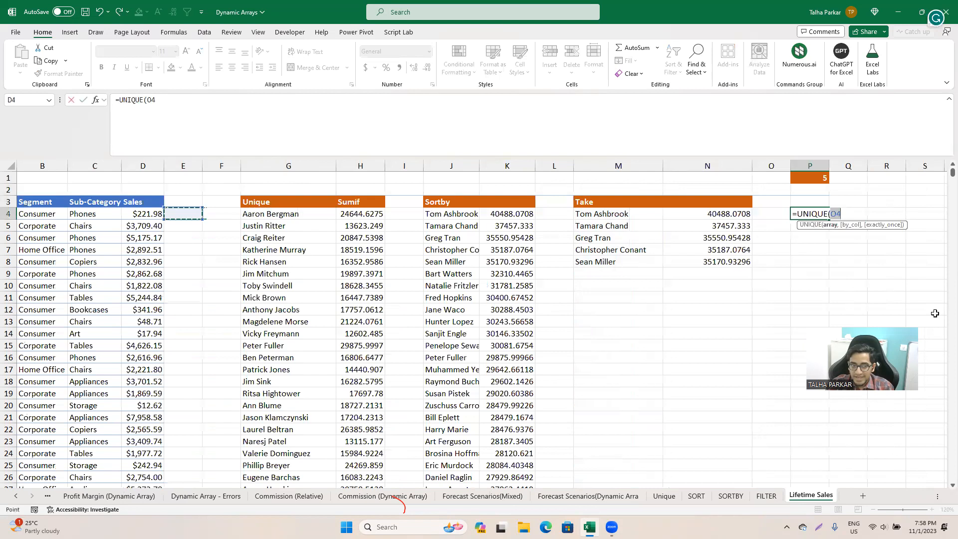
{"action": "key", "text": "Left"}
{"action": "key", "text": "Left"}
{"action": "key", "text": "Left"}
{"action": "type", "text": ","}
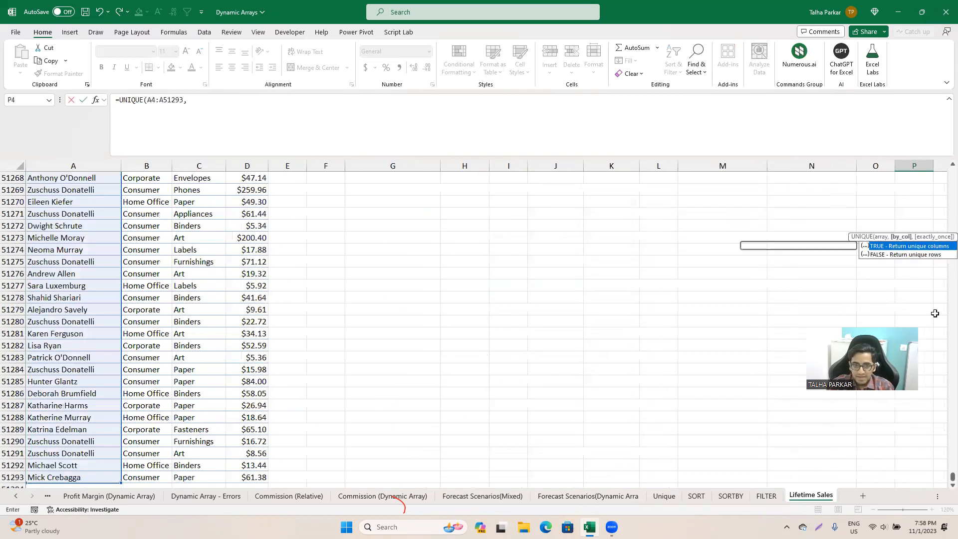
{"action": "key", "text": "Right"}
{"action": "key", "text": "Left"}
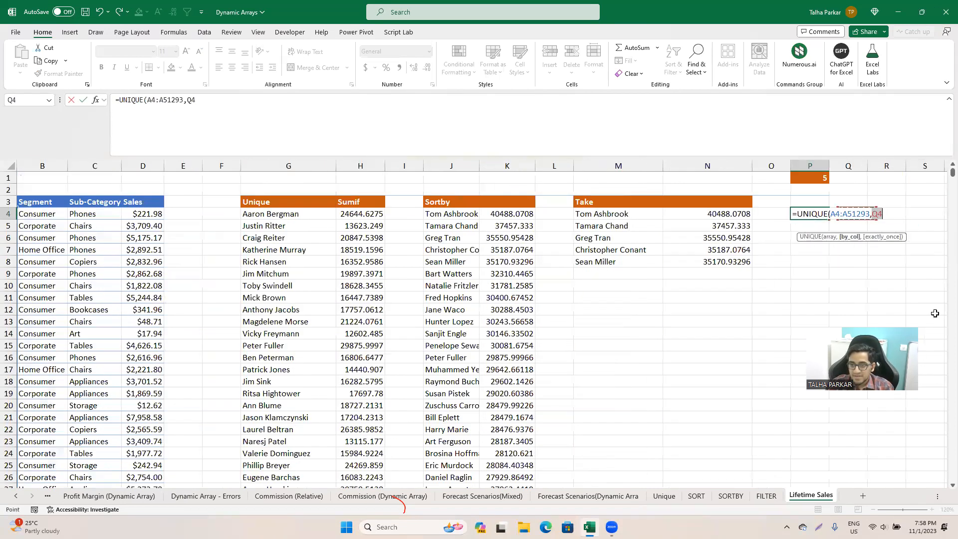
{"action": "key", "text": "BackSpace"}
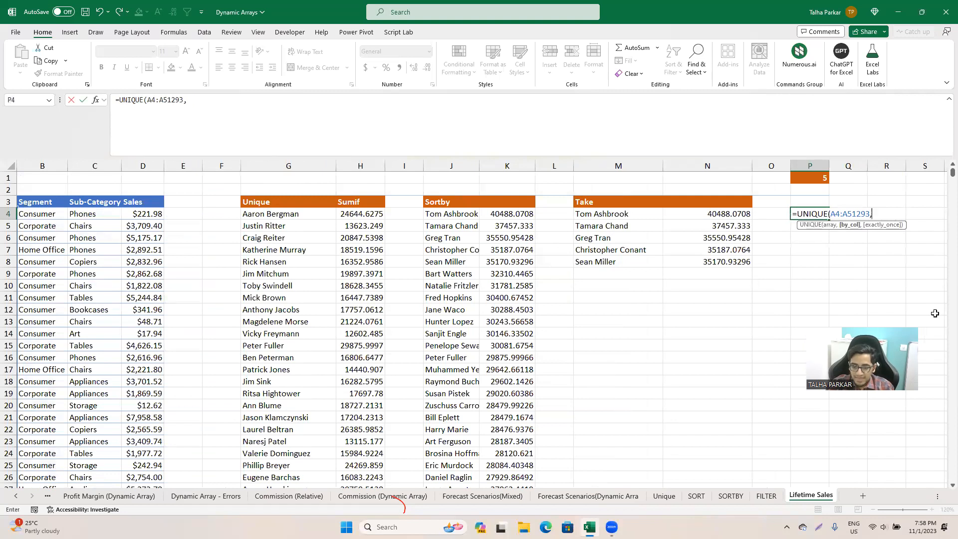
{"action": "key", "text": "BackSpace"}
{"action": "type", "text": ")"}
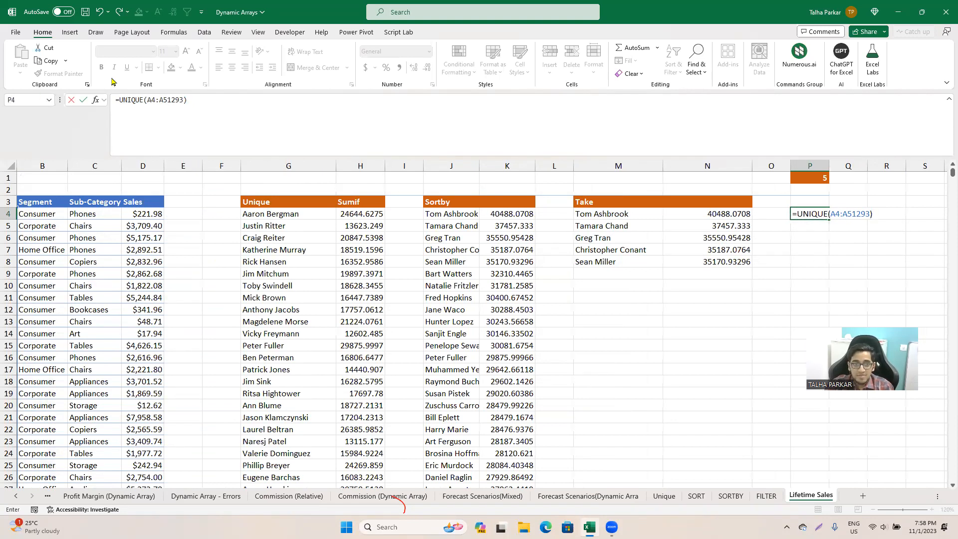
- Wrap the UNIQUE function in P4 in a SUMIF, with A4:A51293 as the range and UNIQUE as the criteria
{"action": "left_click", "coordinate": [119, 100]}
{"action": "type", "text": "SUMIF("}
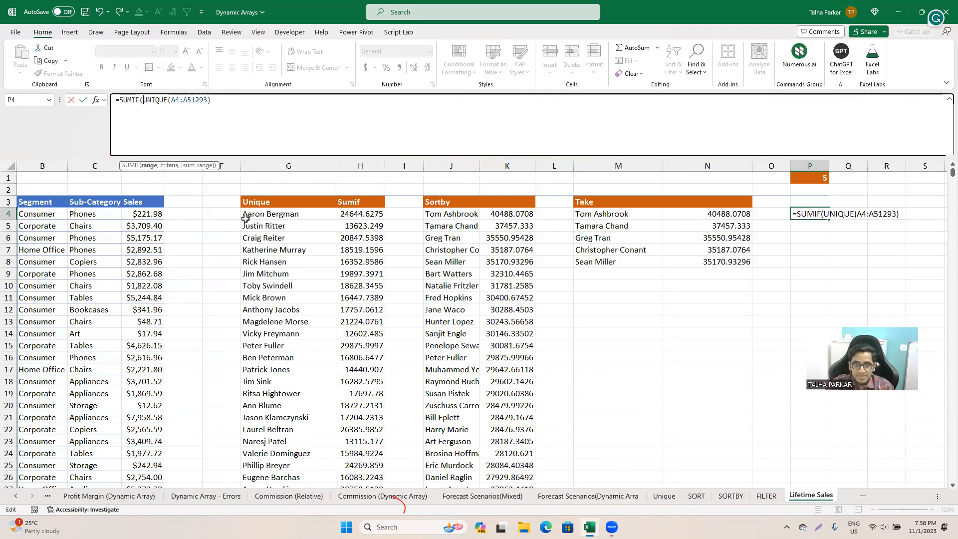
{"action": "key", "text": "Left"}
{"action": "key", "text": "Right"}
{"action": "key", "text": "Left"}
{"action": "key", "text": "Left"}
{"action": "key", "text": "Left"}
{"action": "key", "text": "Left"}
{"action": "key", "text": "Left"}
{"action": "key", "text": "Left"}
{"action": "key", "text": "Left"}
{"action": "key", "text": "Left"}
{"action": "key", "text": "Left"}
{"action": "key", "text": "Left"}
{"action": "key", "text": "Left"}
{"action": "key", "text": "Left"}
{"action": "key", "text": "Left"}
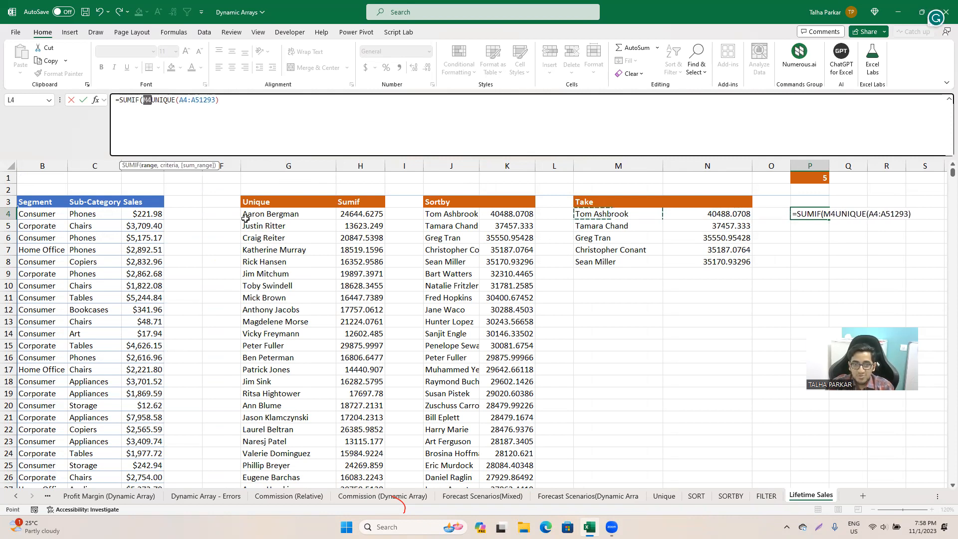
{"action": "key", "text": "Left"}
{"action": "key", "text": "Left"}
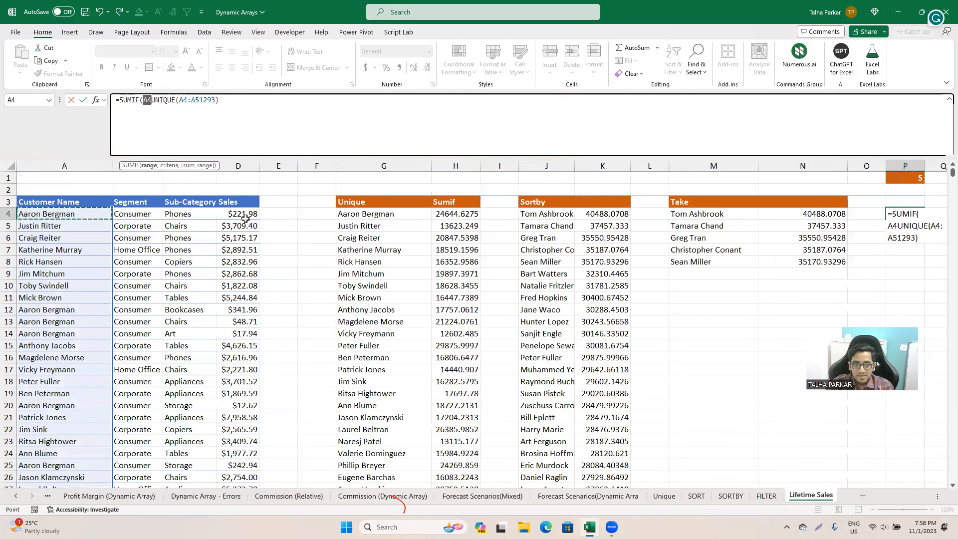
{"action": "key", "text": "ctrl+shift+Down"}
{"action": "type", "text": ","}
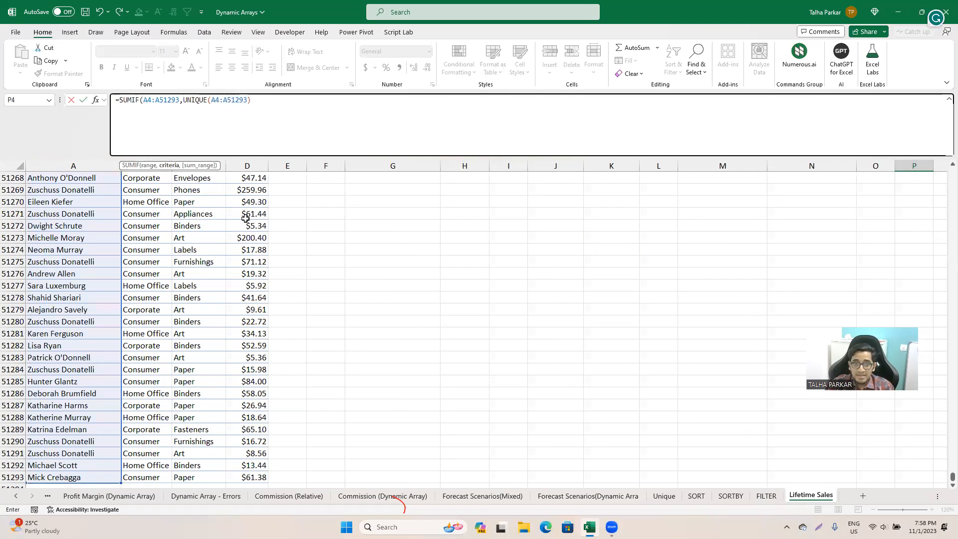
- Add the Sales values D4:D51293 as the SUMIF's sum range, close the function and enter the formula in P4
{"action": "key", "text": "Up"}
{"action": "key", "text": "Up"}
{"action": "key", "text": "Down"}
{"action": "key", "text": "Down"}
{"action": "key", "text": "Right"}
{"action": "key", "text": "Right"}
{"action": "key", "text": "Right"}
{"action": "key", "text": "Right"}
{"action": "key", "text": "Right"}
{"action": "key", "text": "BackSpace"}
{"action": "key", "text": "F2"}
{"action": "key", "text": "Right"}
{"action": "key", "text": "Right"}
{"action": "key", "text": "Right"}
{"action": "key", "text": "Right"}
{"action": "key", "text": "Right"}
{"action": "key", "text": "Right"}
{"action": "key", "text": "Right"}
{"action": "key", "text": "Right"}
{"action": "key", "text": "Right"}
{"action": "key", "text": "Right"}
{"action": "key", "text": "Right"}
{"action": "key", "text": "Right"}
{"action": "key", "text": "Right"}
{"action": "key", "text": "Right"}
{"action": "key", "text": "Right"}
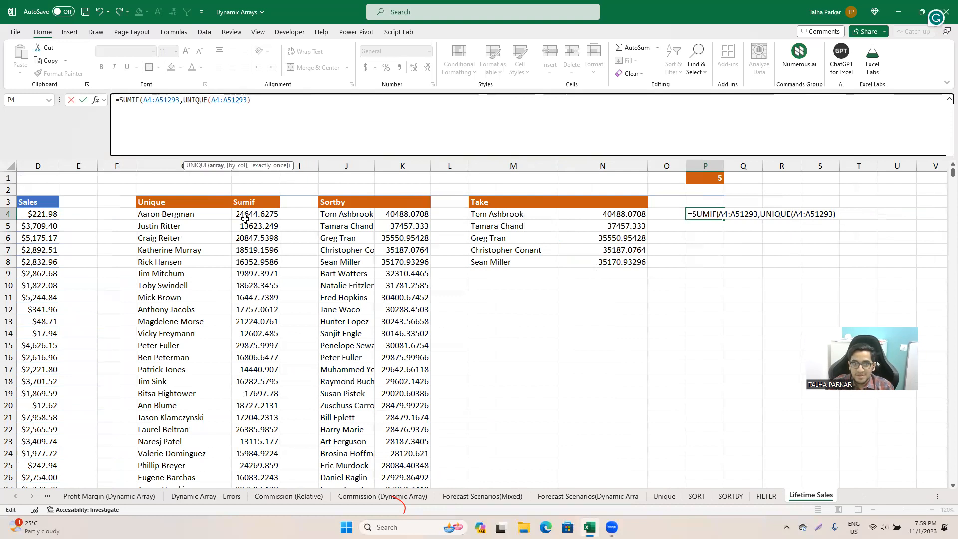
{"action": "key", "text": "Right"}
{"action": "key", "text": "Right"}
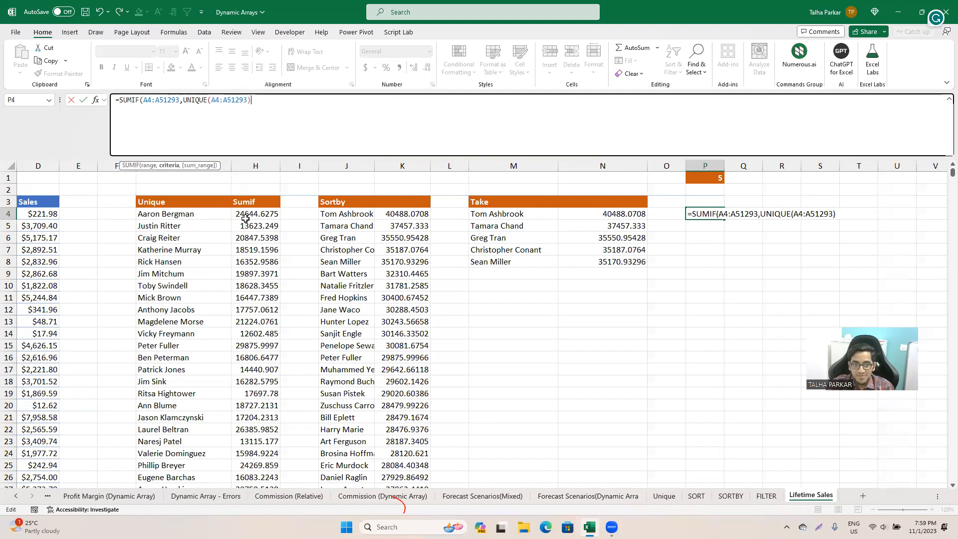
{"action": "type", "text": ","}
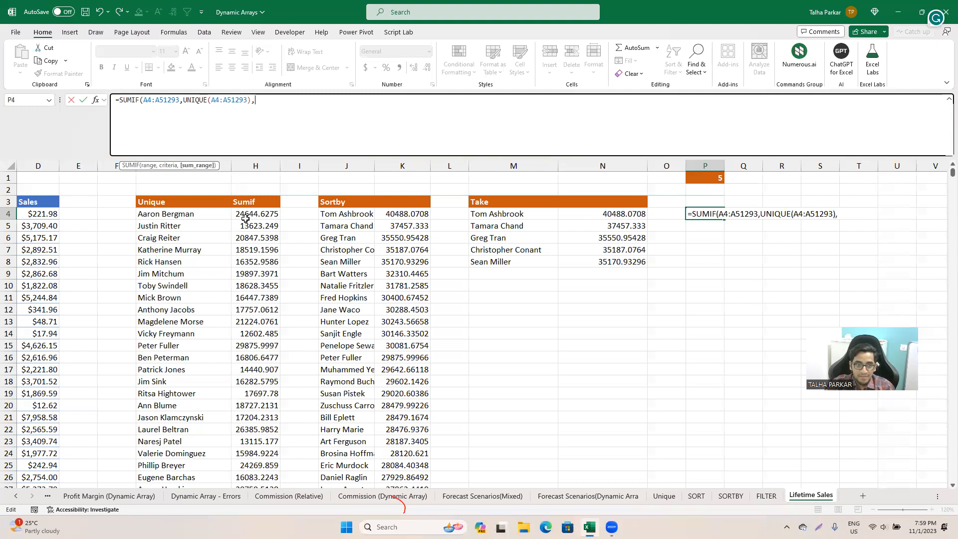
{"action": "left_click", "coordinate": [43, 214]}
{"action": "key", "text": "ctrl+shift+Down"}
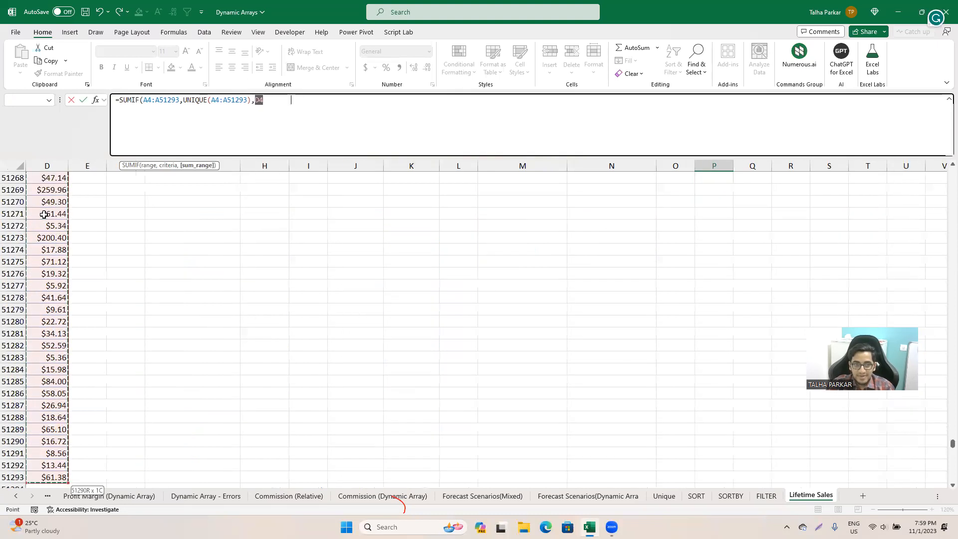
{"action": "type", "text": ")"}
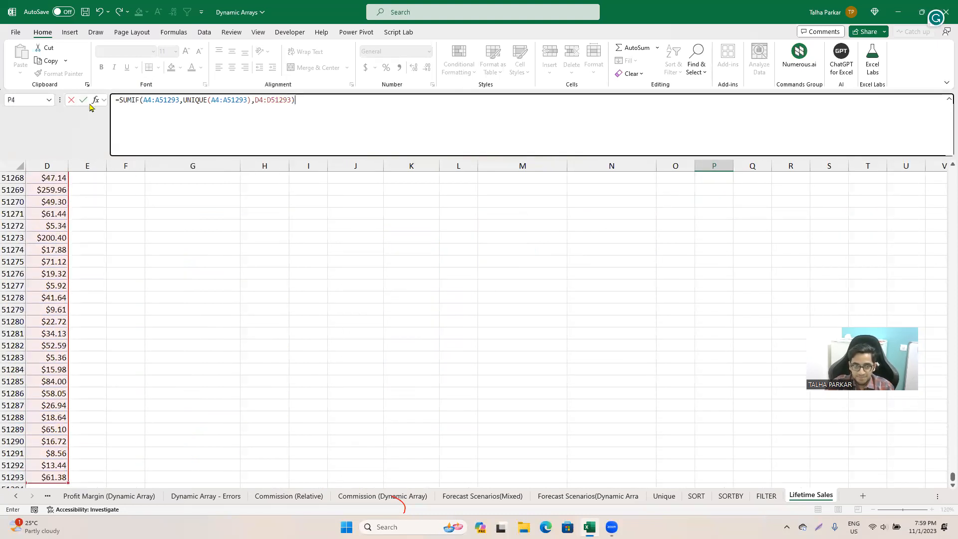
{"action": "left_click", "coordinate": [118, 101]}
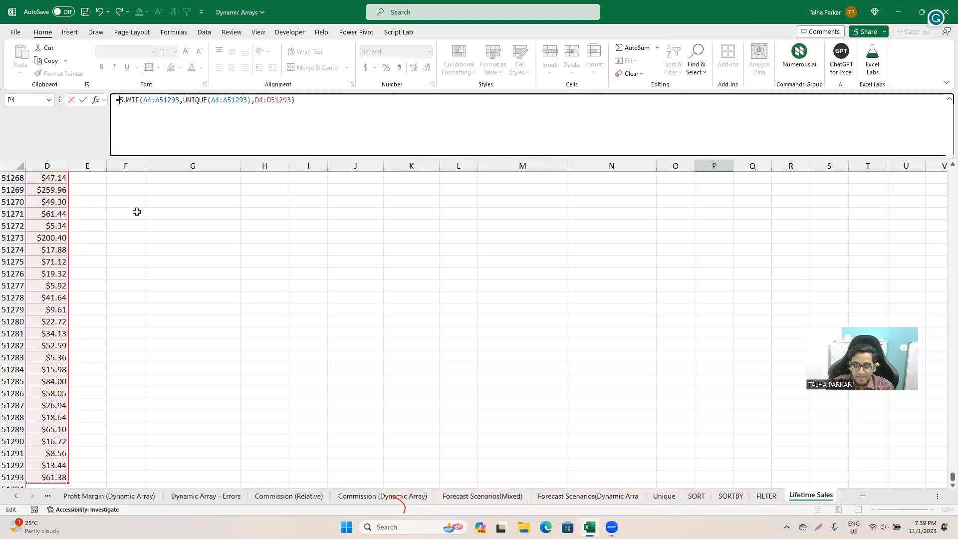
{"action": "key", "text": "ctrl+BackSpace"}
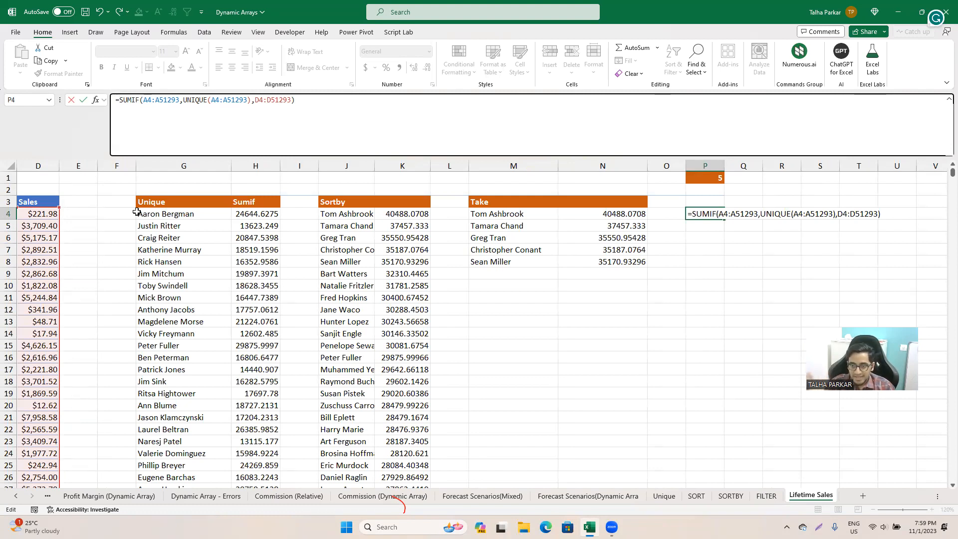
{"action": "key", "text": "Right"}
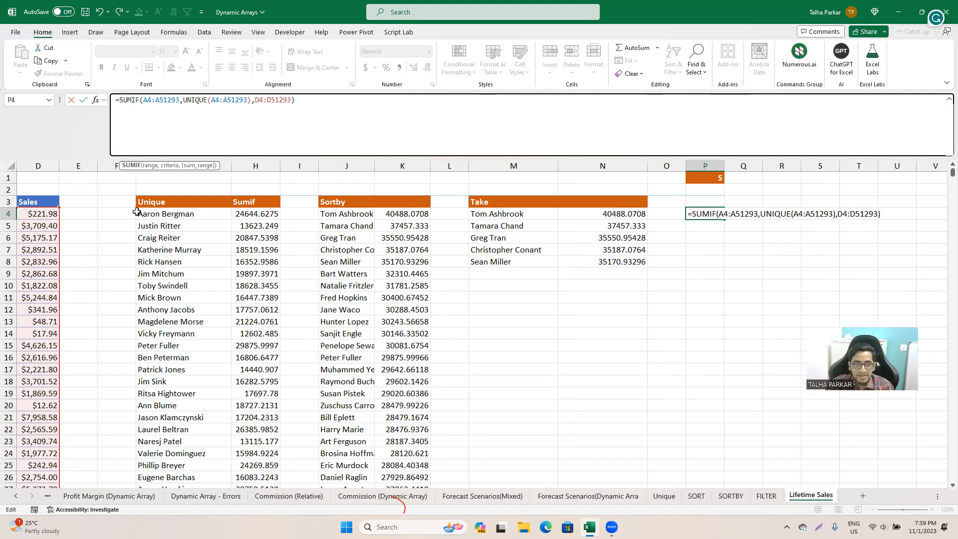
{"action": "key", "text": "Right"}
{"action": "key", "text": "Right"}
{"action": "key", "text": "ctrl+Return"}
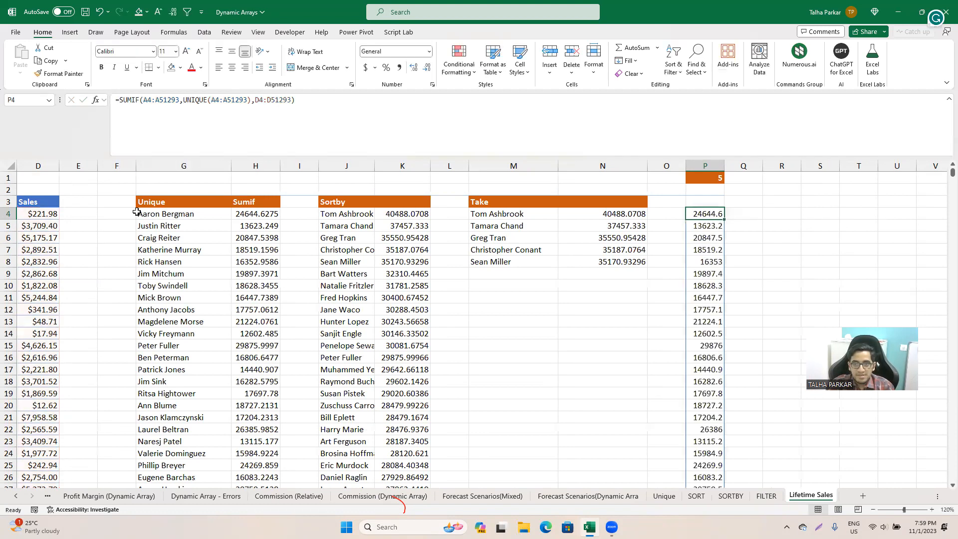
- Reopen the P4 formula and insert line breaks before the UNIQUE and SUMIF functions
{"action": "key", "text": "F2"}
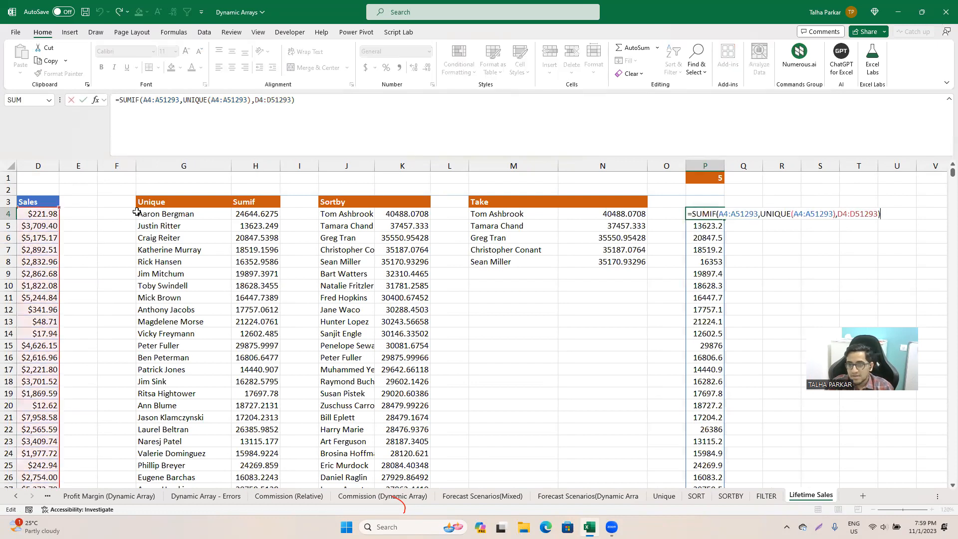
{"action": "key", "text": "Left"}
{"action": "key", "text": "Left"}
{"action": "key", "text": "Left"}
{"action": "key", "text": "Left"}
{"action": "key", "text": "Left"}
{"action": "key", "text": "Left"}
{"action": "key", "text": "Left"}
{"action": "key", "text": "Left"}
{"action": "key", "text": "Left"}
{"action": "key", "text": "Left"}
{"action": "key", "text": "Left"}
{"action": "key", "text": "Left"}
{"action": "key", "text": "Left"}
{"action": "key", "text": "Left"}
{"action": "key", "text": "Left"}
{"action": "key", "text": "Left"}
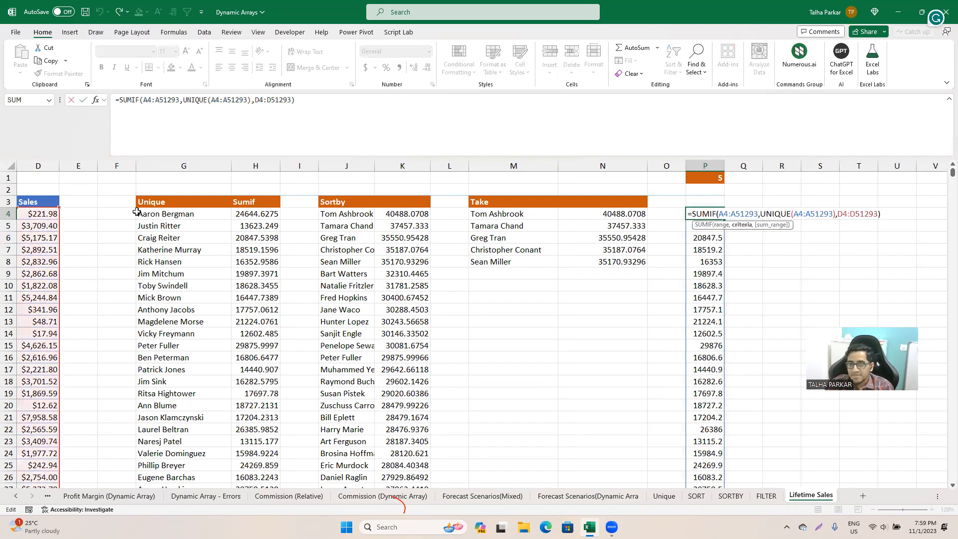
{"action": "key", "text": "alt+Return"}
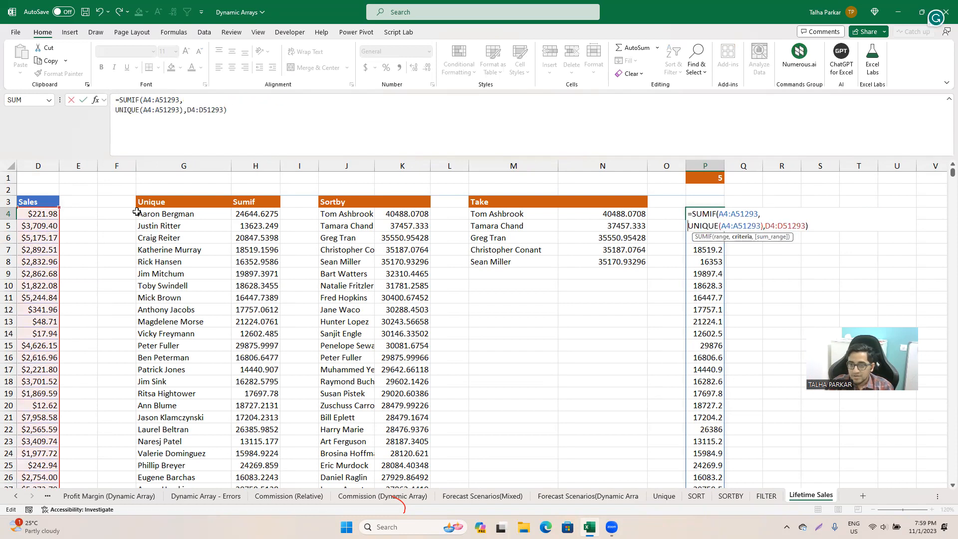
{"action": "key", "text": "alt+Return"}
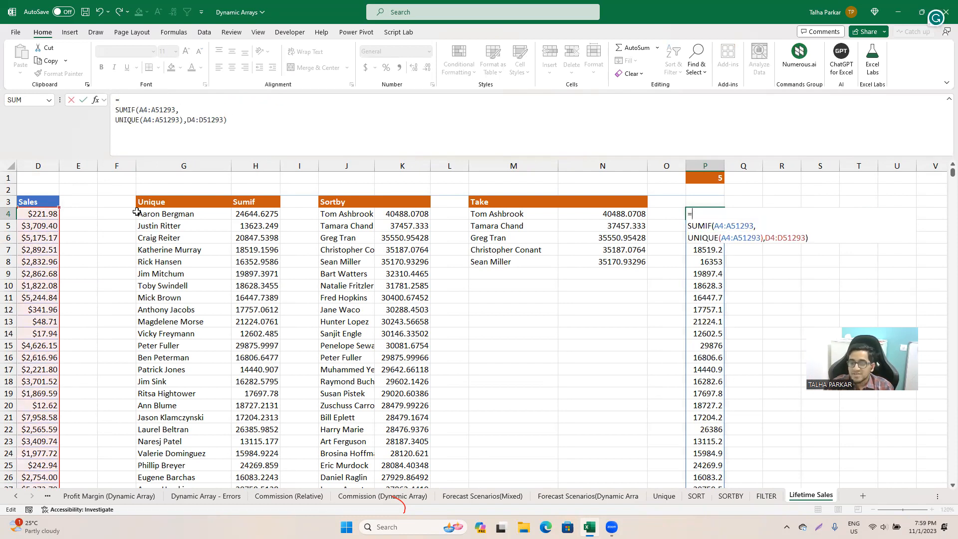
- Start a SORTBY function around the SUMIF in P4, using the SUMIF as its array argument
{"action": "type", "text": "sort"}
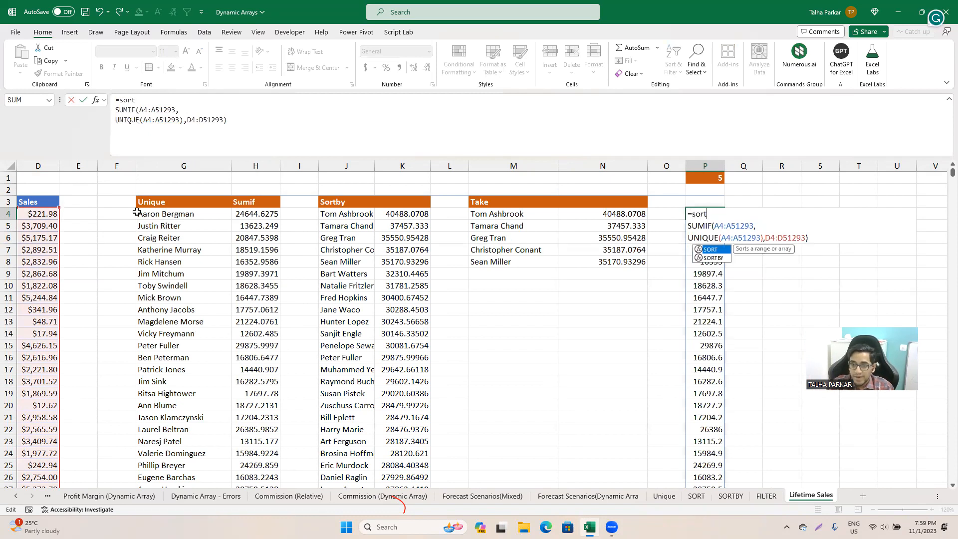
{"action": "type", "text": "by"}
{"action": "key", "text": "Tab"}
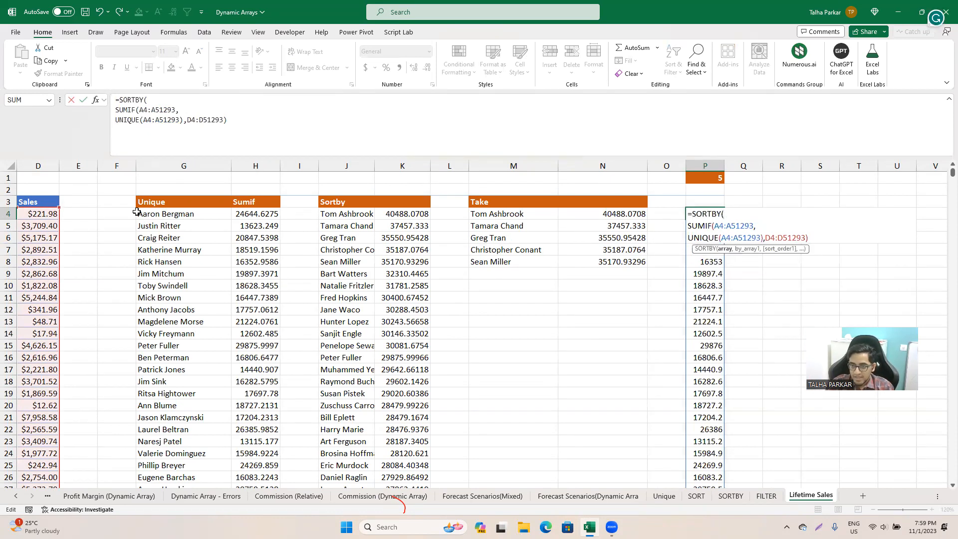
{"action": "key", "text": "Down"}
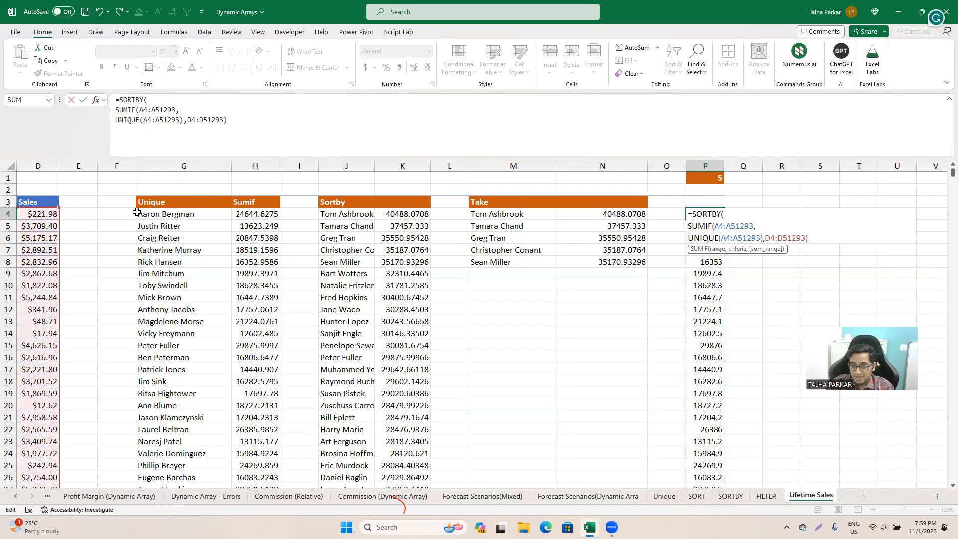
{"action": "key", "text": "Right"}
{"action": "key", "text": "Down"}
{"action": "key", "text": "Right"}
{"action": "key", "text": "Right"}
{"action": "key", "text": "Right"}
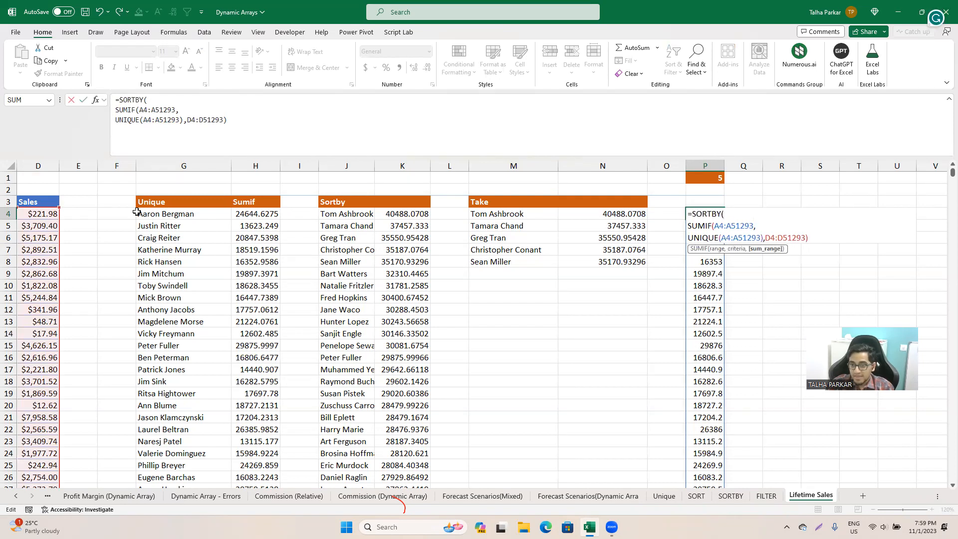
{"action": "key", "text": "Right"}
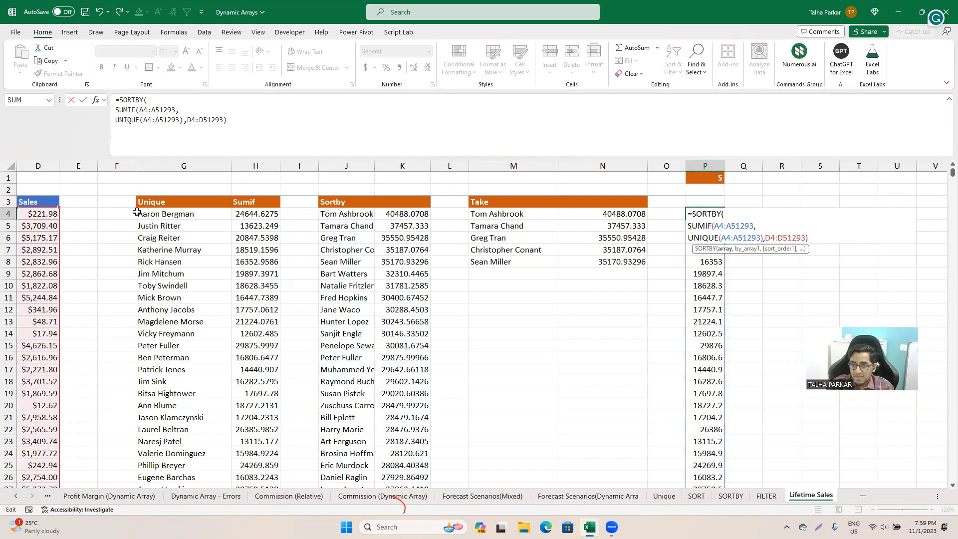
{"action": "type", "text": ","}
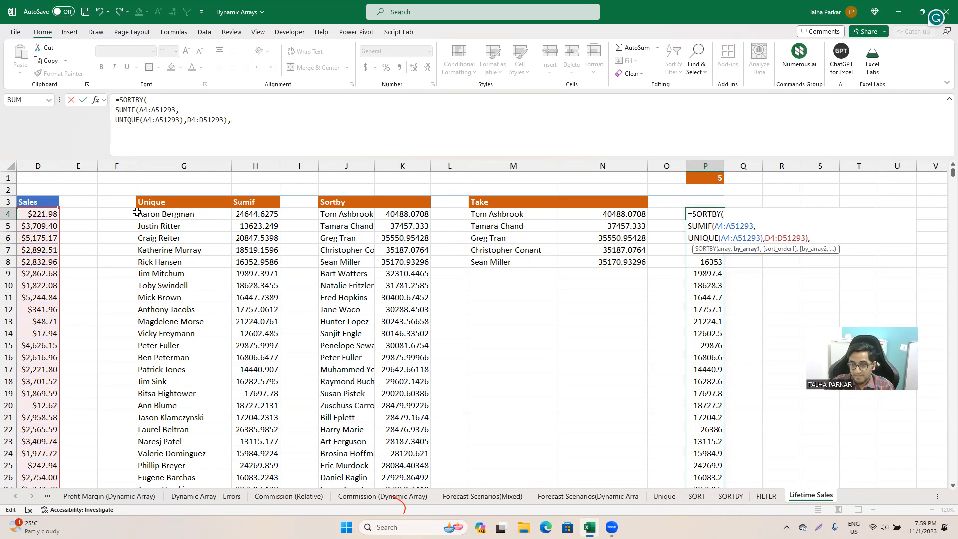
- Complete the SORTBY in P4 with an empty by_array1 argument and sort order -1, close the function and enter the formula
{"action": "left_click_drag", "start_coordinate": [689, 226], "coordinate": [752, 226]}
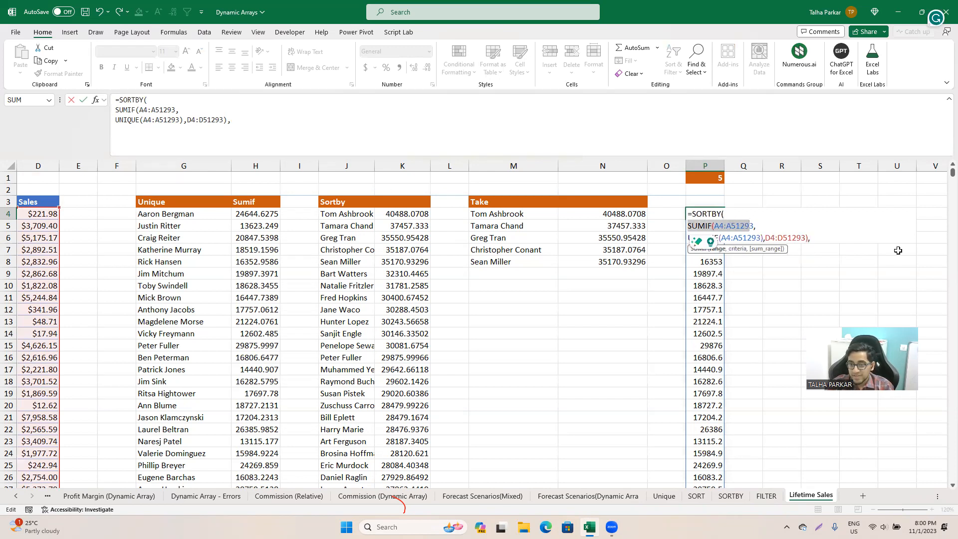
{"action": "left_click", "coordinate": [835, 239]}
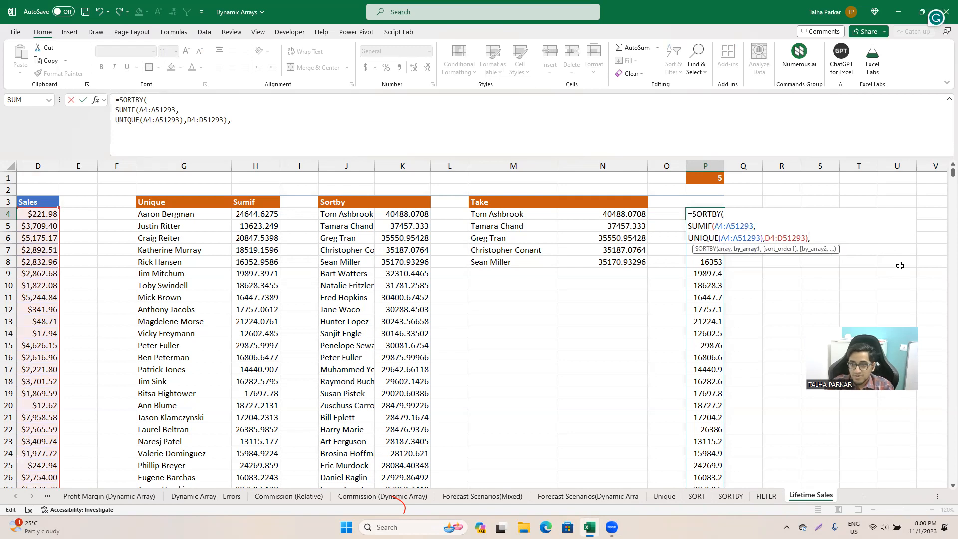
{"action": "left_click_drag", "start_coordinate": [690, 226], "coordinate": [754, 225]}
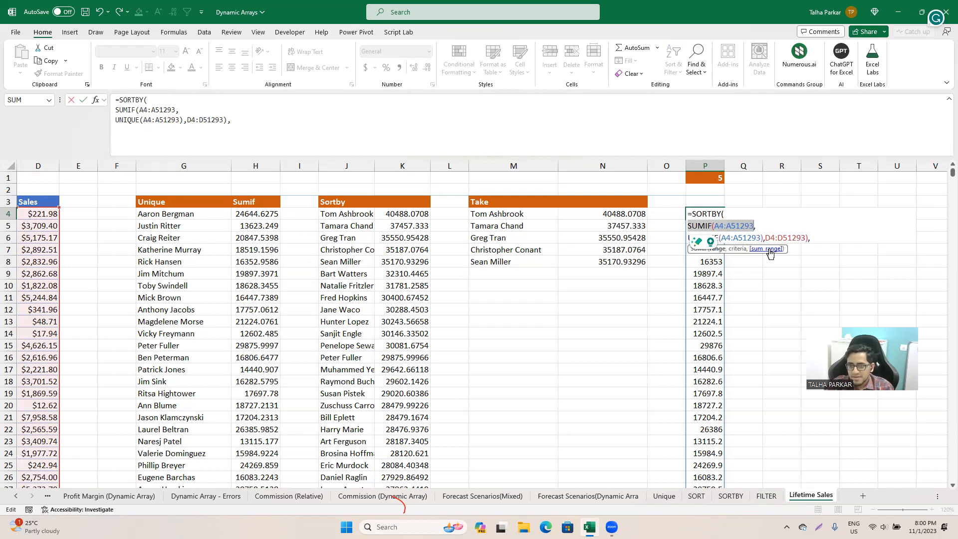
{"action": "left_click", "coordinate": [815, 239]}
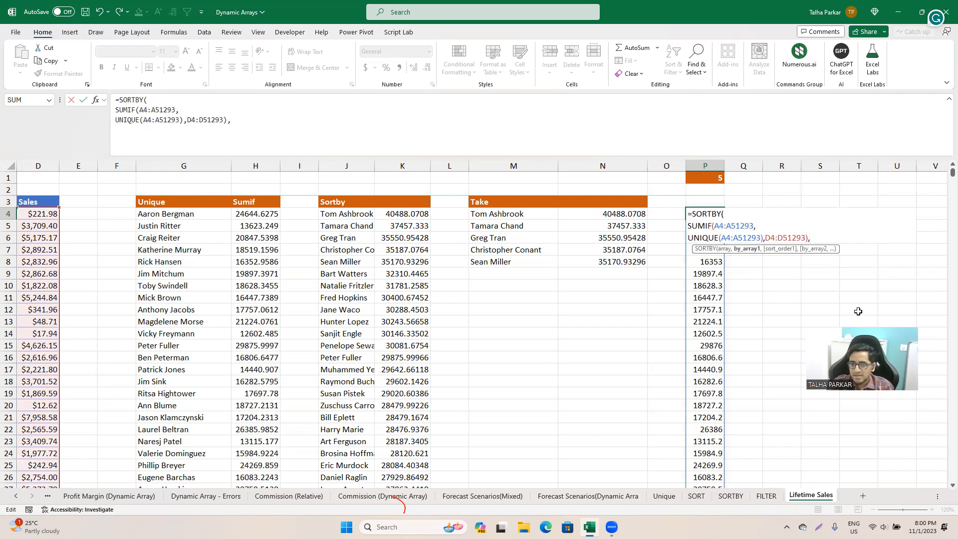
{"action": "type", "text": ","}
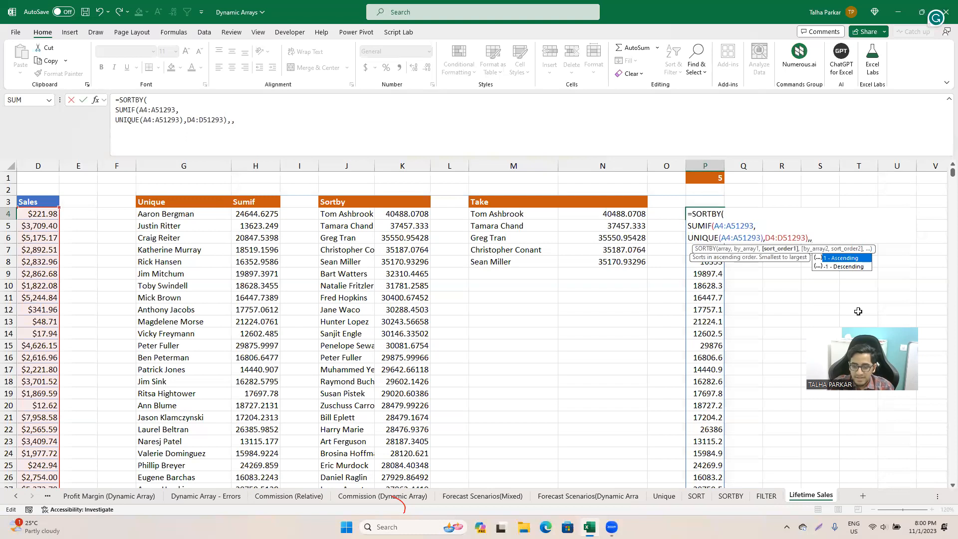
{"action": "type", "text": "-1"}
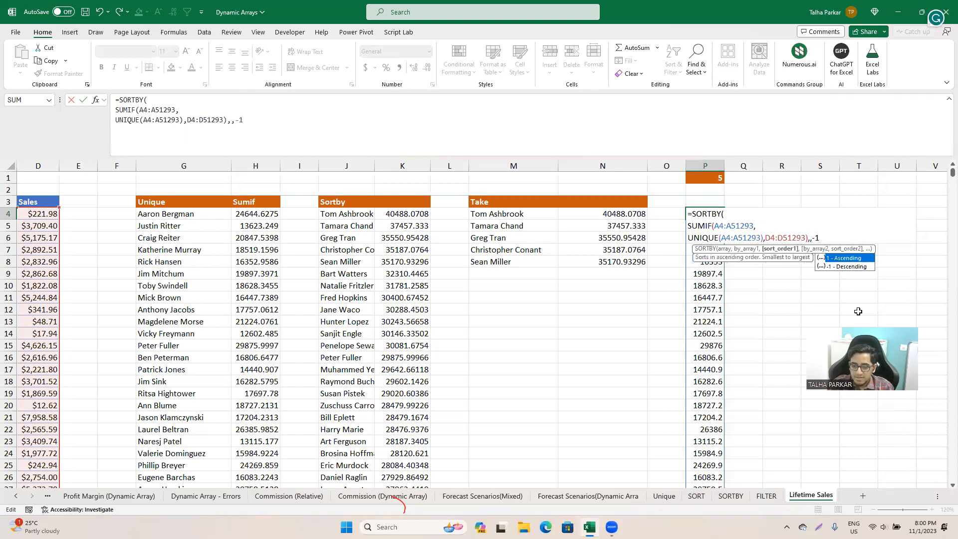
{"action": "type", "text": ")"}
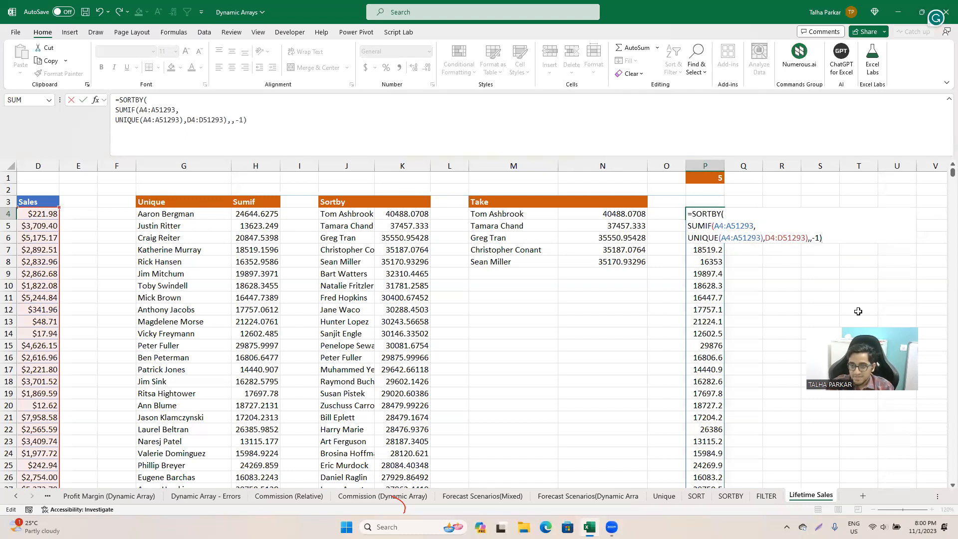
{"action": "key", "text": "ctrl+Return"}
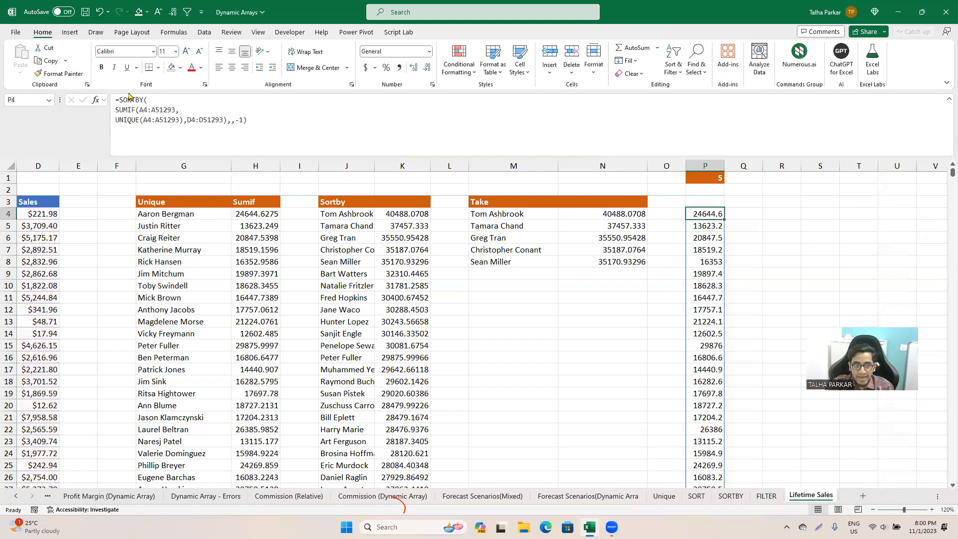
- Wrap the SORTBY formula in P4 in a TAKE function with 5 as the rows argument and enter it
{"action": "left_click", "coordinate": [118, 100]}
{"action": "type", "text": "take"}
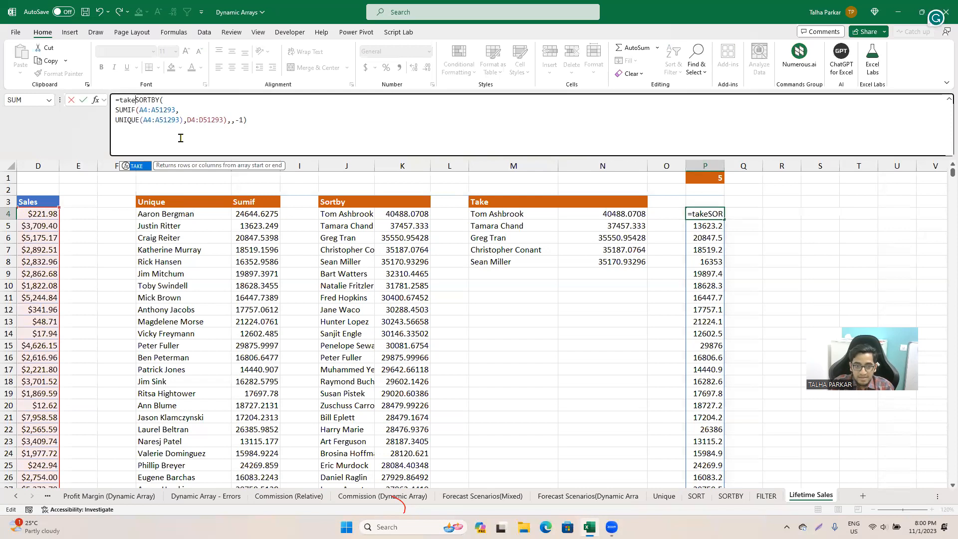
{"action": "type", "text": "("}
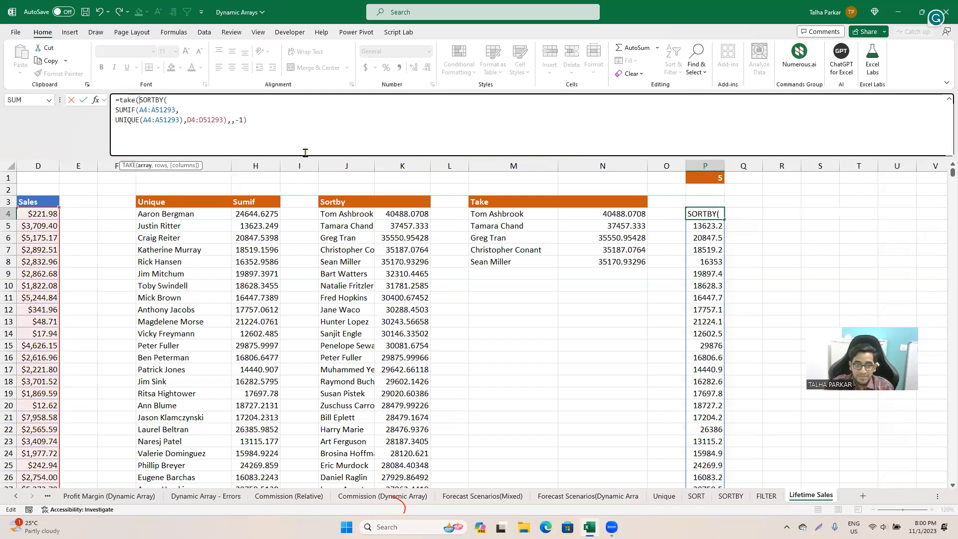
{"action": "left_click", "coordinate": [355, 144]}
{"action": "type", "text": ",5)"}
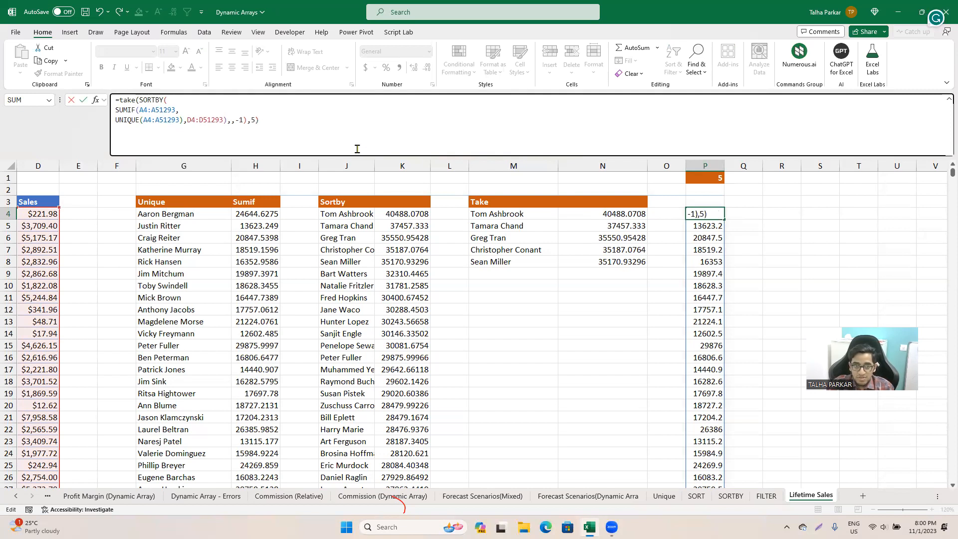
{"action": "key", "text": "ctrl+Return"}
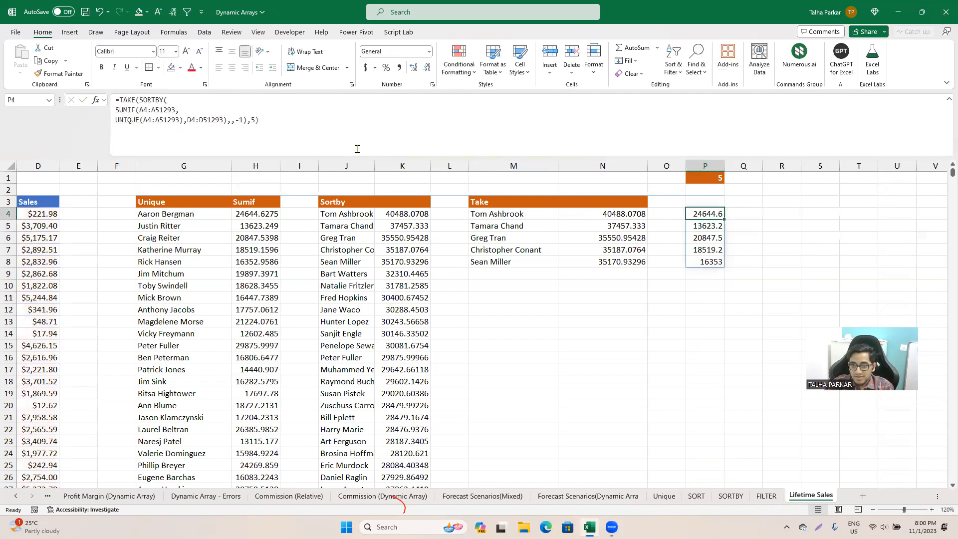
- Copy the complete SUMIF expression in P4 into the SORTBY's empty by_array1 argument and enter the formula
{"action": "left_click", "coordinate": [167, 101]}
{"action": "key", "text": "Down"}
{"action": "key", "text": "Down"}
{"action": "key", "text": "Right"}
{"action": "key", "text": "Right"}
{"action": "key", "text": "Right"}
{"action": "key", "text": "Right"}
{"action": "key", "text": "Right"}
{"action": "key", "text": "Right"}
{"action": "key", "text": "Right"}
{"action": "key", "text": "Right"}
{"action": "key", "text": "Right"}
{"action": "key", "text": "Right"}
{"action": "key", "text": "Right"}
{"action": "key", "text": "Right"}
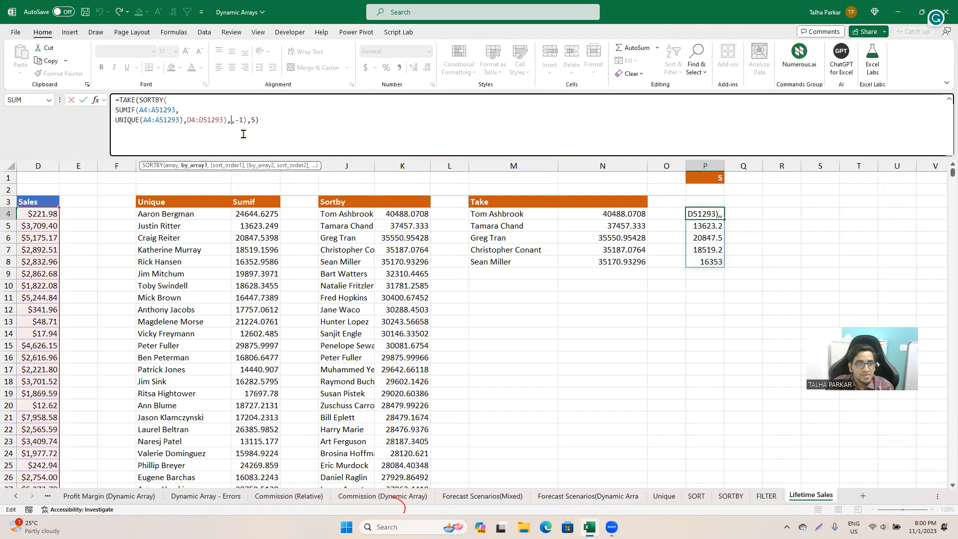
{"action": "key", "text": "Right"}
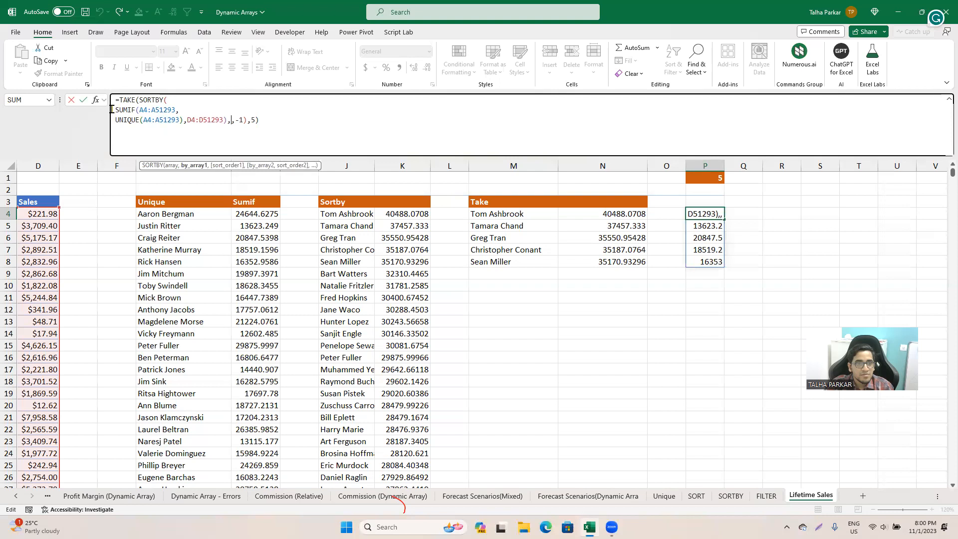
{"action": "left_click_drag", "start_coordinate": [116, 109], "coordinate": [224, 121]}
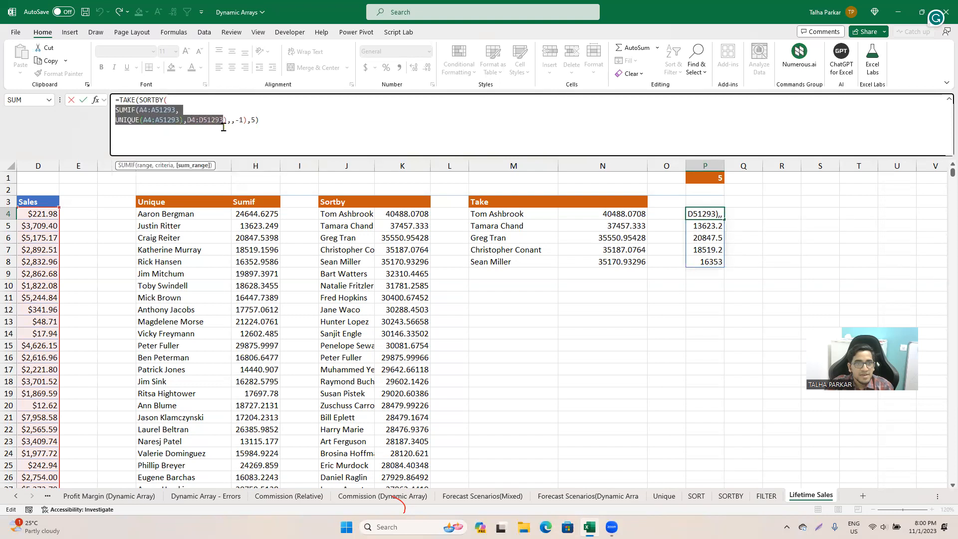
{"action": "key", "text": "shift+Right"}
{"action": "key", "text": "ctrl+c"}
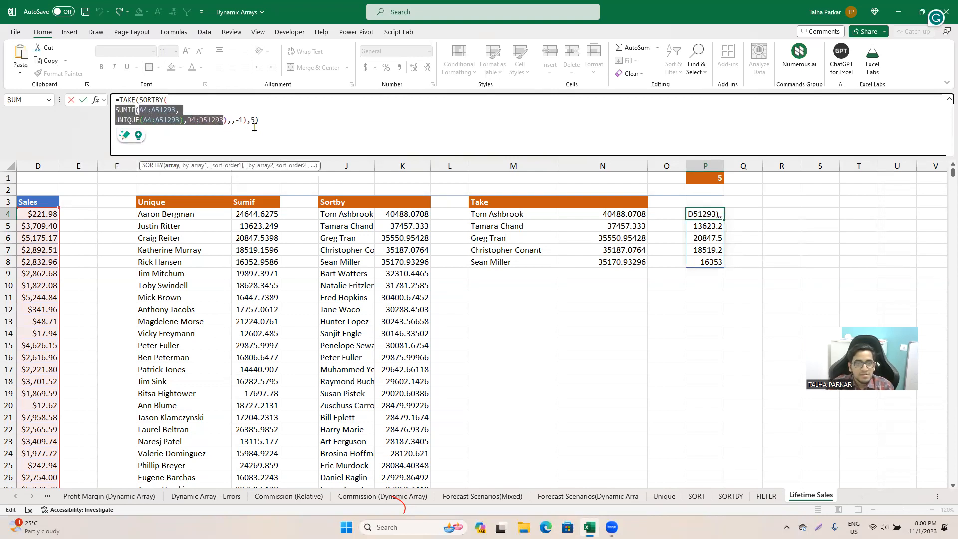
{"action": "key", "text": "Right"}
{"action": "key", "text": "ctrl+v"}
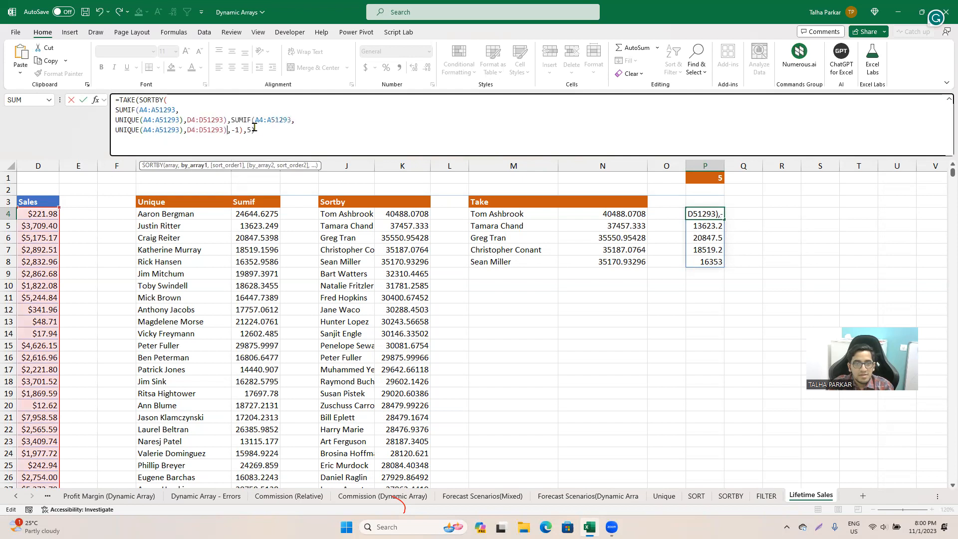
{"action": "key", "text": "ctrl+Return"}
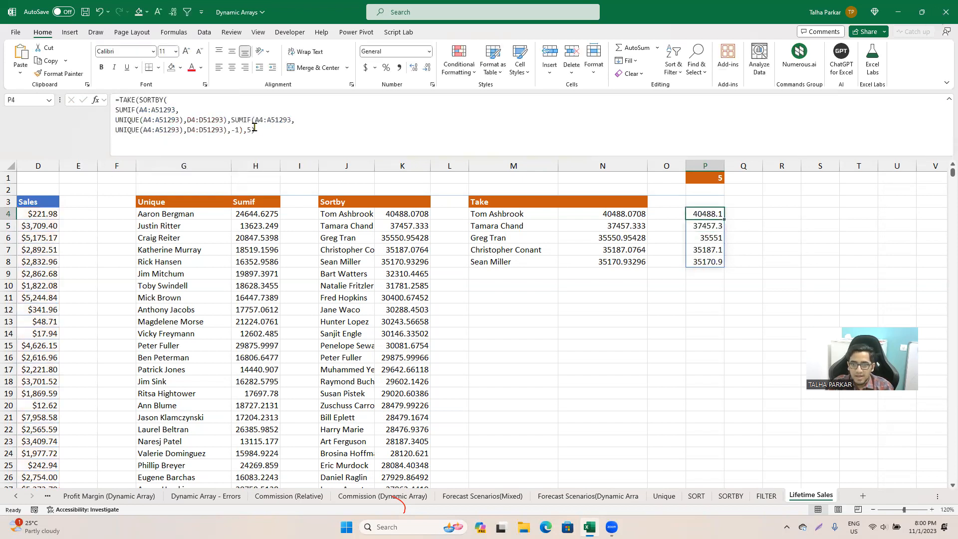
- Reopen the P4 formula and insert a line break before the second SUMIF function
{"action": "key", "text": "F2"}
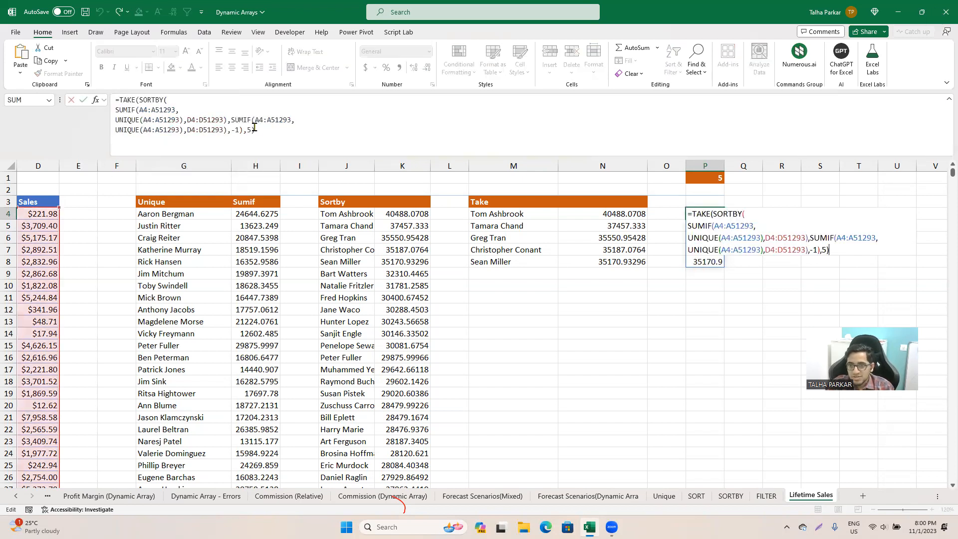
{"action": "key", "text": "Up"}
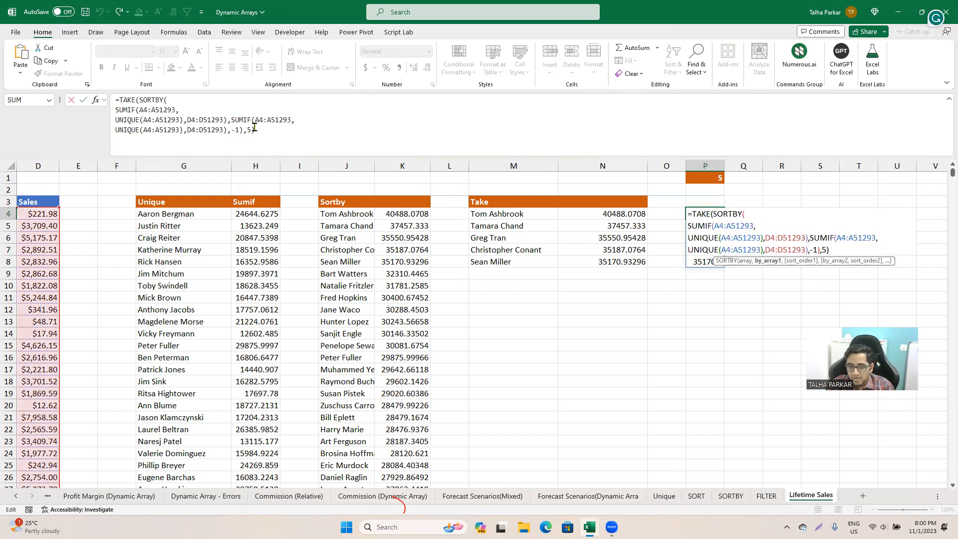
{"action": "key", "text": "alt+Return"}
{"action": "key", "text": "Down"}
{"action": "key", "text": "ctrl+Right"}
{"action": "key", "text": "ctrl+Right"}
{"action": "key", "text": "Up"}
{"action": "key", "text": "Up"}
{"action": "key", "text": "Up"}
{"action": "key", "text": "Up"}
{"action": "key", "text": "Up"}
{"action": "key", "text": "Down"}
{"action": "key", "text": "Down"}
{"action": "key", "text": "Down"}
{"action": "key", "text": "Down"}
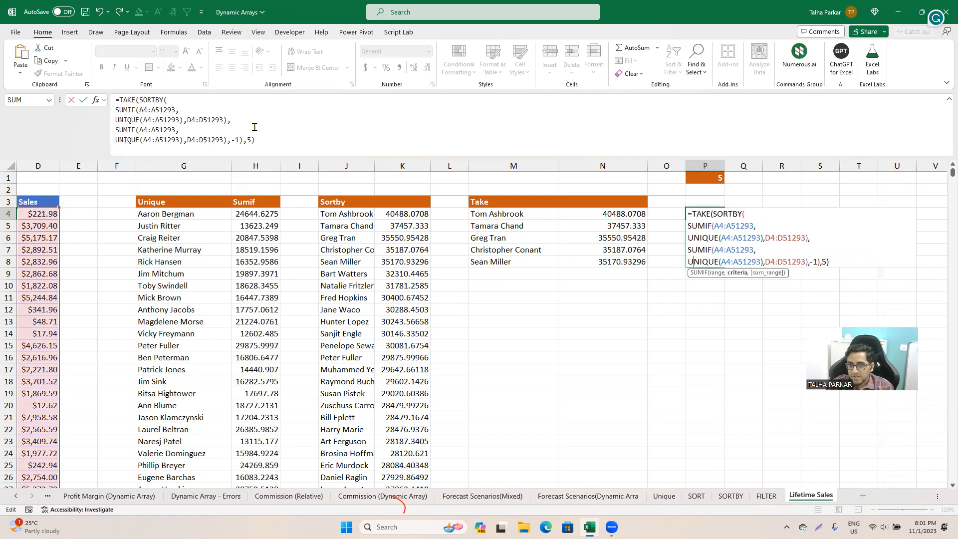
- Examine the A4:A51293 ranges used by UNIQUE and SUMIF in the SORTBY's by_array1 argument
{"action": "key", "text": "ctrl+Right"}
{"action": "key", "text": "shift+Right"}
{"action": "key", "text": "shift+Right"}
{"action": "key", "text": "shift+Right"}
{"action": "key", "text": "shift+Right"}
{"action": "key", "text": "shift+Right"}
{"action": "key", "text": "shift+Right"}
{"action": "key", "text": "shift+Right"}
{"action": "key", "text": "shift+Right"}
{"action": "key", "text": "shift+Right"}
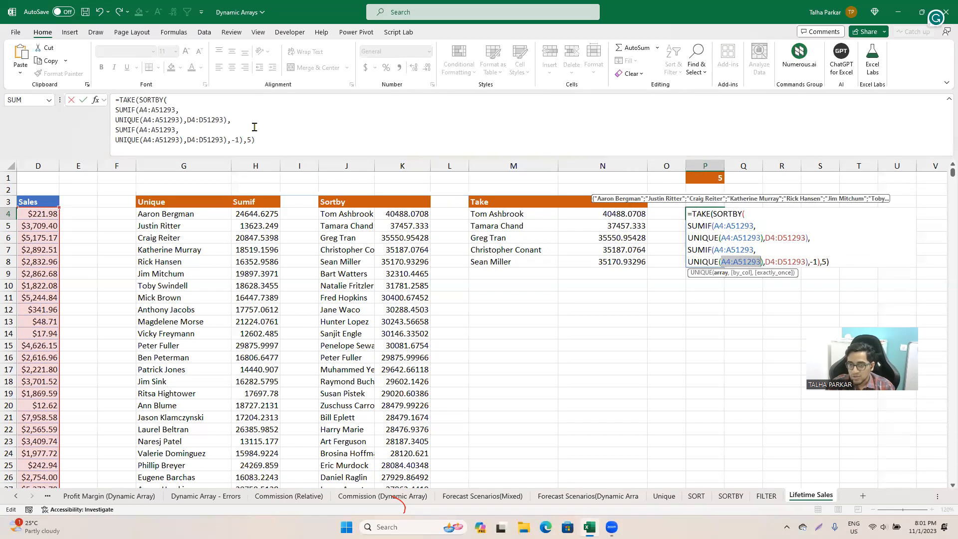
{"action": "key", "text": "Up"}
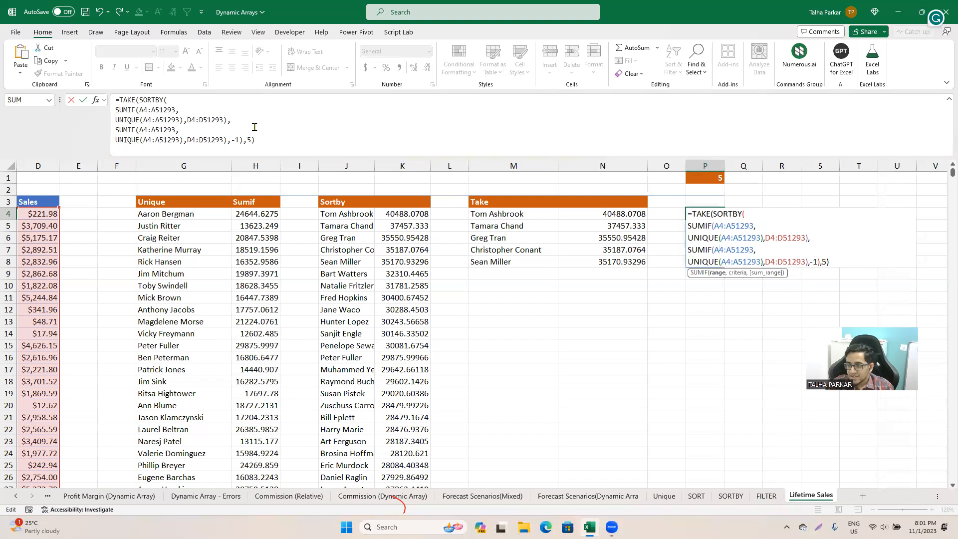
{"action": "key", "text": "shift+Right"}
{"action": "key", "text": "shift+Right"}
{"action": "key", "text": "shift+Right"}
{"action": "key", "text": "shift+Right"}
{"action": "key", "text": "shift+Right"}
{"action": "key", "text": "shift+Right"}
{"action": "key", "text": "shift+Right"}
{"action": "key", "text": "shift+Right"}
{"action": "key", "text": "shift+Right"}
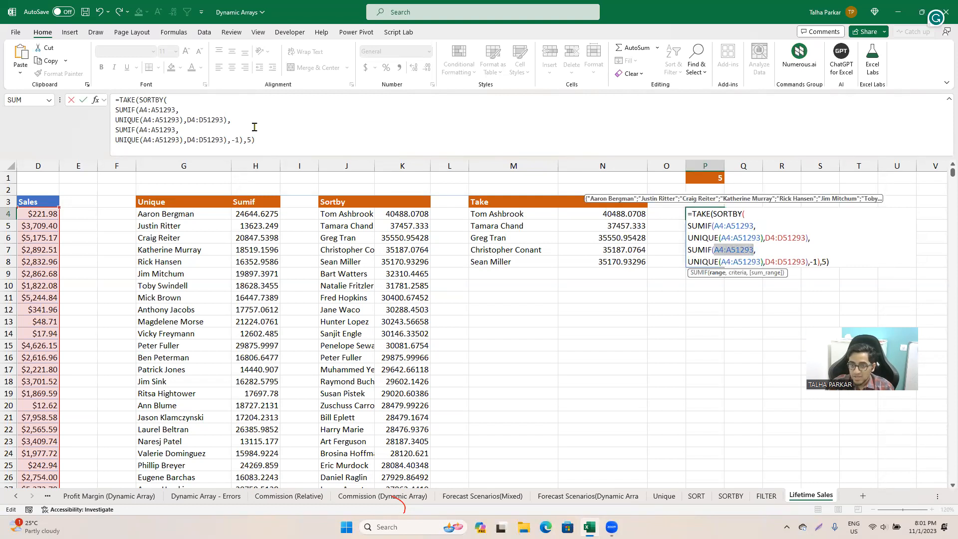
- Examine the first SUMIF and its nested UNIQUE, which form the SORTBY's array argument in P4
{"action": "key", "text": "Down"}
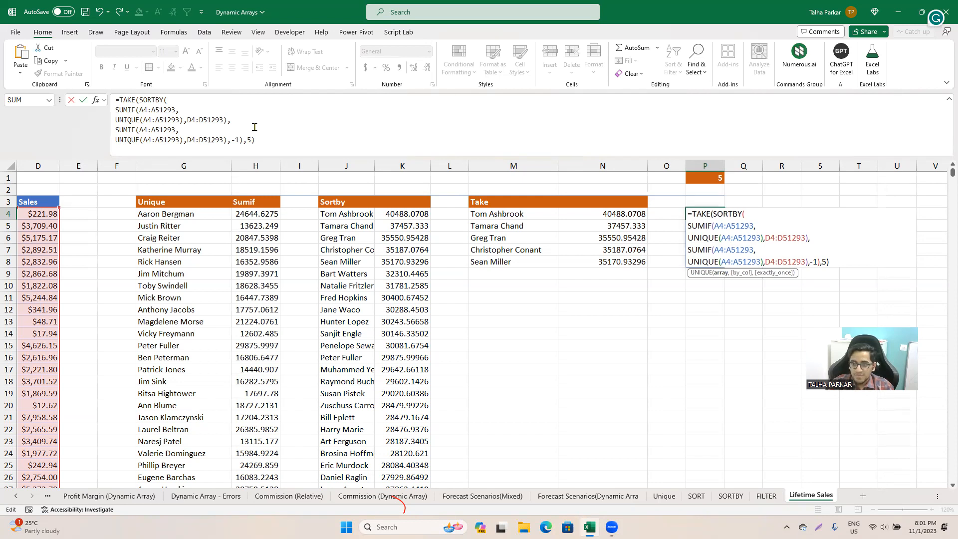
{"action": "key", "text": "Down"}
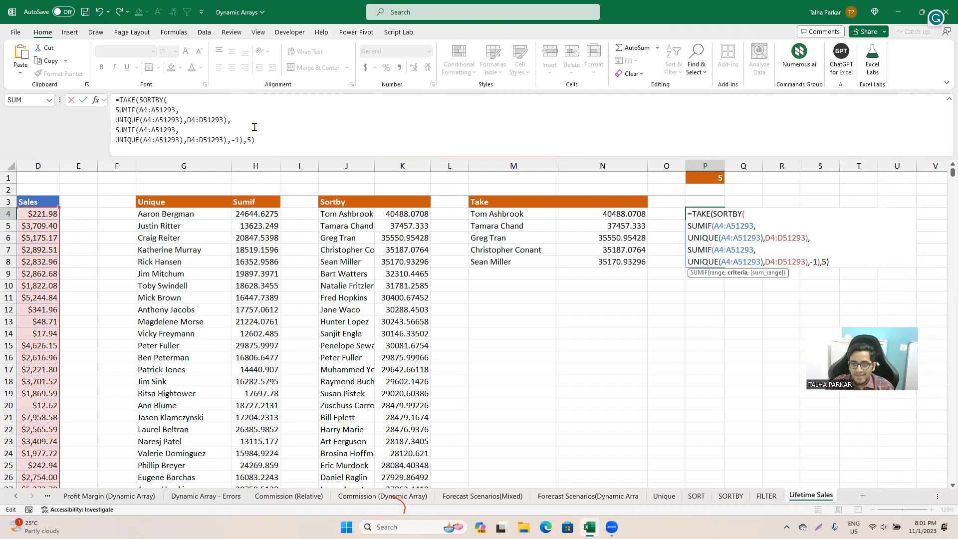
{"action": "key", "text": "Up"}
{"action": "key", "text": "Up"}
{"action": "key", "text": "shift+Right"}
{"action": "key", "text": "shift+Right"}
{"action": "key", "text": "shift+Right"}
{"action": "key", "text": "shift+Right"}
{"action": "key", "text": "shift+Right"}
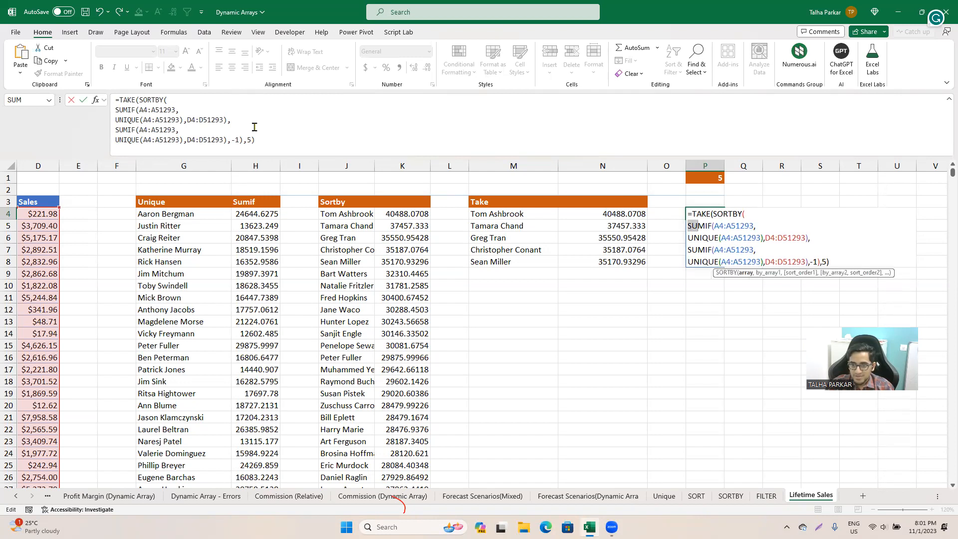
{"action": "key", "text": "shift+Down"}
{"action": "key", "text": "shift+Right"}
{"action": "key", "text": "shift+Right"}
{"action": "key", "text": "shift+Right"}
{"action": "key", "text": "shift+Right"}
{"action": "key", "text": "shift+Right"}
{"action": "key", "text": "shift+Right"}
{"action": "key", "text": "shift+Right"}
{"action": "key", "text": "shift+Right"}
{"action": "key", "text": "shift+Right"}
{"action": "key", "text": "shift+Right"}
{"action": "key", "text": "shift+Right"}
{"action": "key", "text": "shift+Right"}
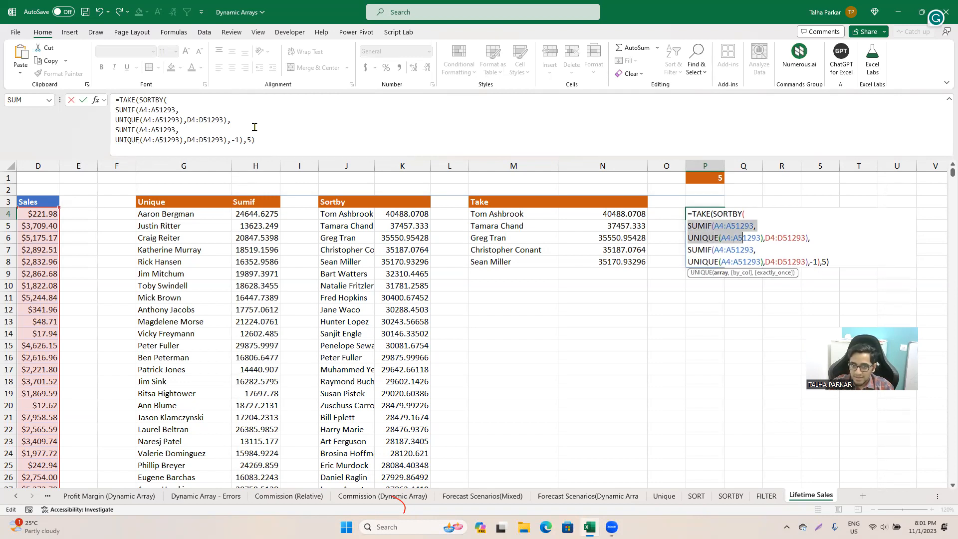
{"action": "key", "text": "shift+Right"}
{"action": "key", "text": "shift+Right"}
{"action": "key", "text": "shift+Right"}
{"action": "key", "text": "shift+Right"}
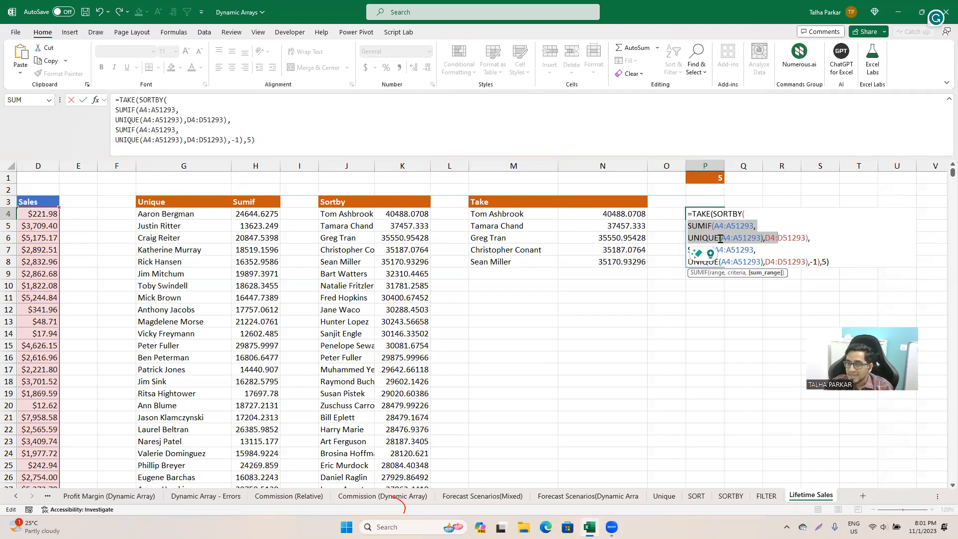
- Replace the TAKE function's rows argument in P4 with a reference to cell P1 and enter the formula
{"action": "left_click", "coordinate": [825, 263]}
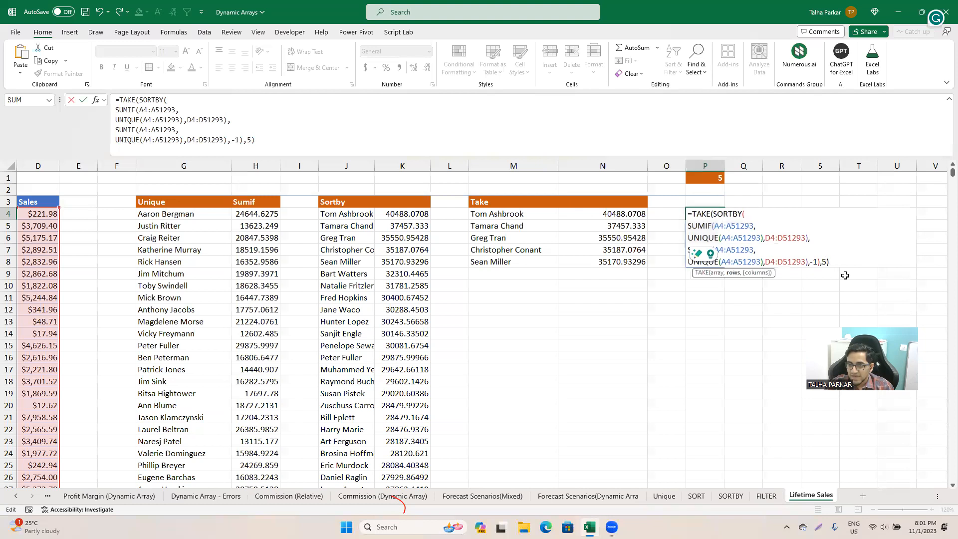
{"action": "key", "text": "BackSpace"}
{"action": "left_click", "coordinate": [713, 176]}
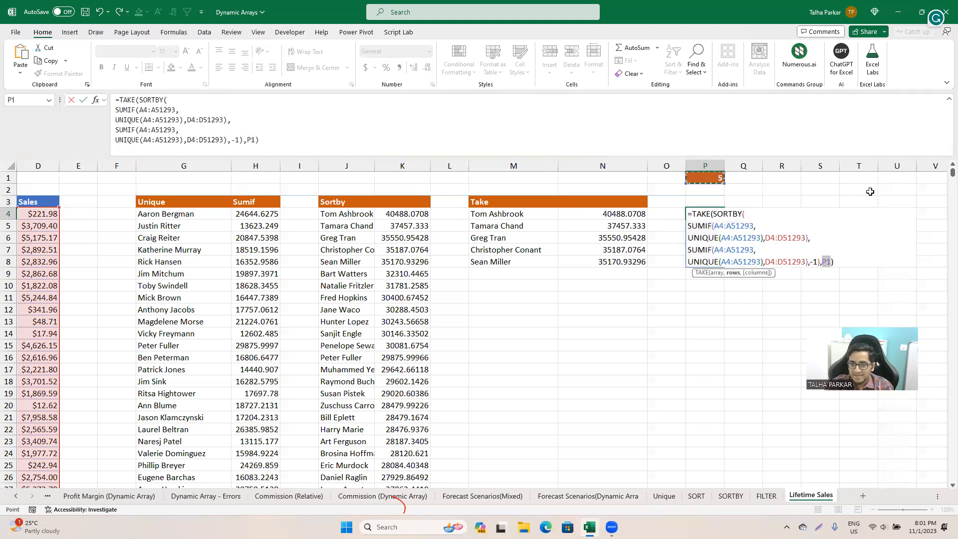
{"action": "key", "text": "Return"}
- Set the number of rows to return in cell P1 to 10
{"action": "key", "text": "Up"}
{"action": "key", "text": "Up"}
{"action": "key", "text": "Up"}
{"action": "key", "text": "Up"}
{"action": "type", "text": "10"}
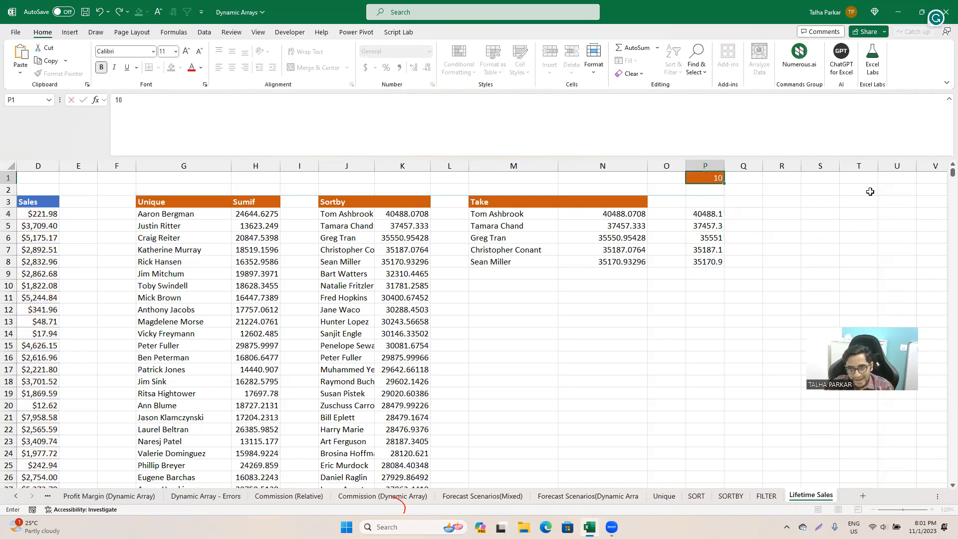
{"action": "key", "text": "Return"}
{"action": "key", "text": "Up"}
{"action": "key", "text": "ctrl+b"}
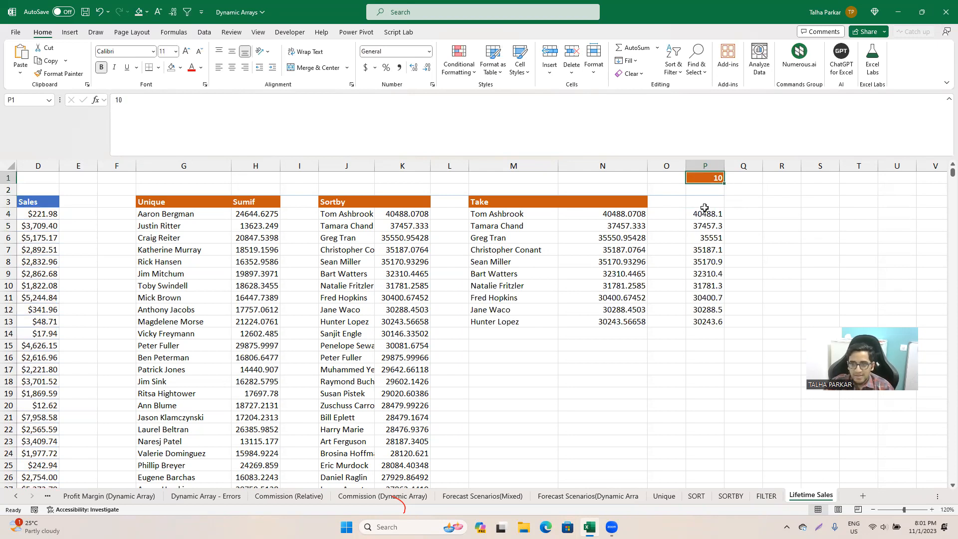
{"action": "left_click_drag", "start_coordinate": [705, 214], "coordinate": [711, 322]}
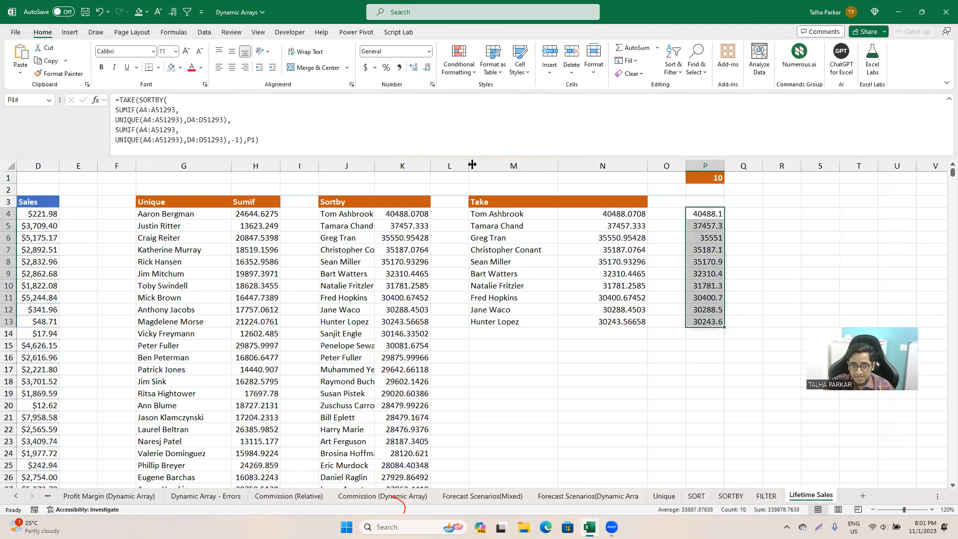
{"action": "left_click", "coordinate": [123, 97]}
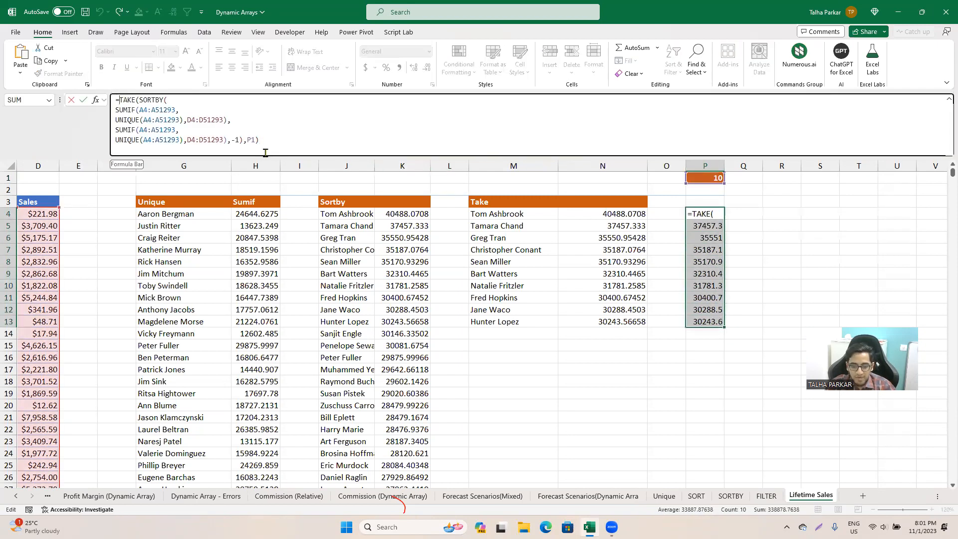
{"action": "type", "text": "LEt"}
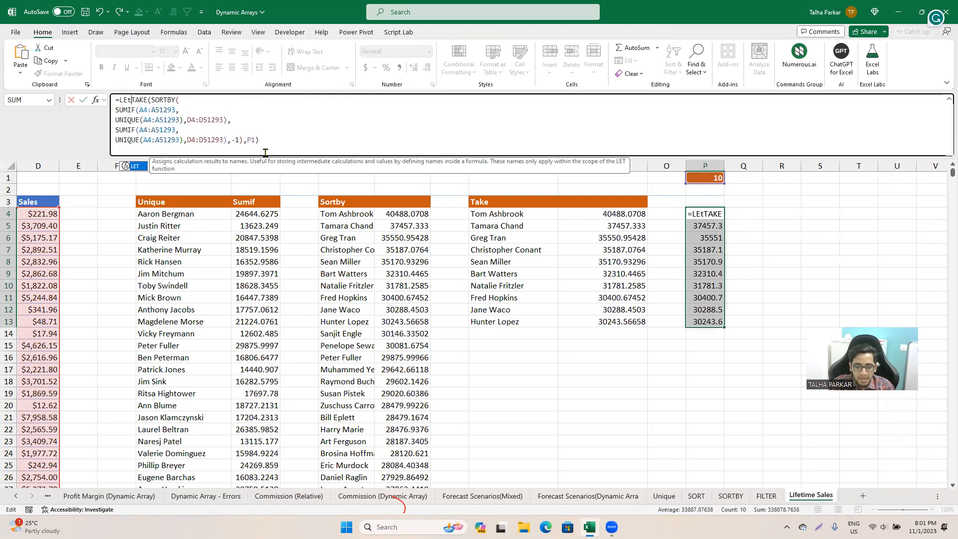
{"action": "type", "text": "("}
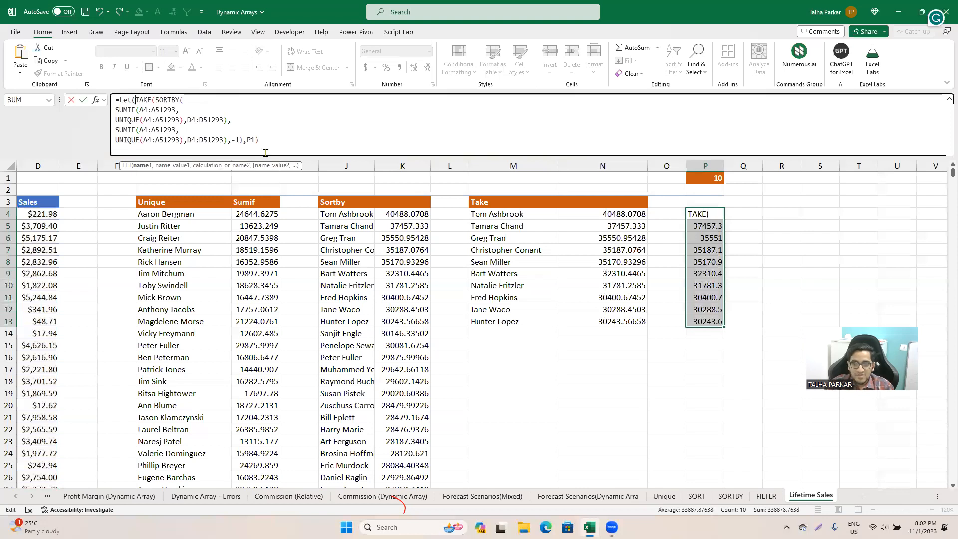
{"action": "key", "text": "BackSpace"}
{"action": "key", "text": "BackSpace"}
{"action": "key", "text": "BackSpace"}
{"action": "key", "text": "BackSpace"}
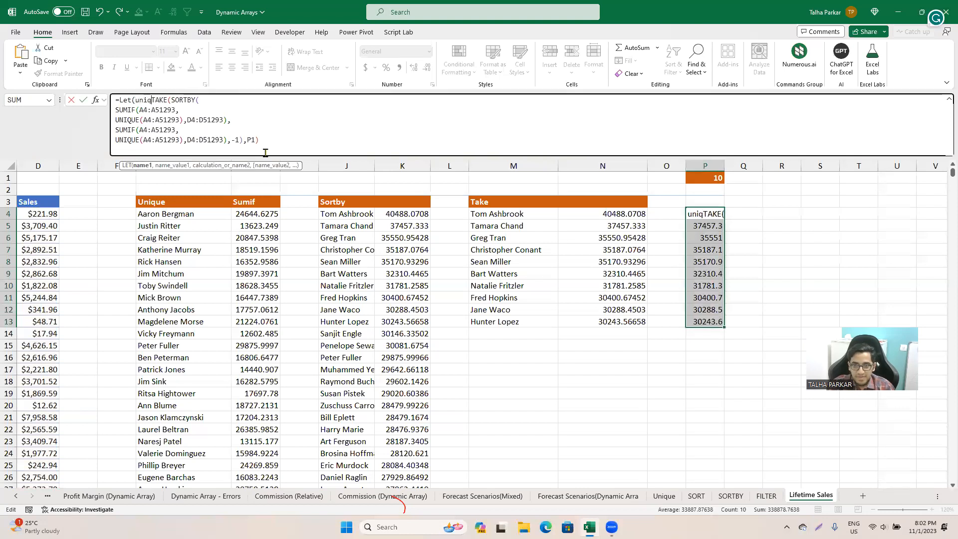
{"action": "key", "text": "Return"}
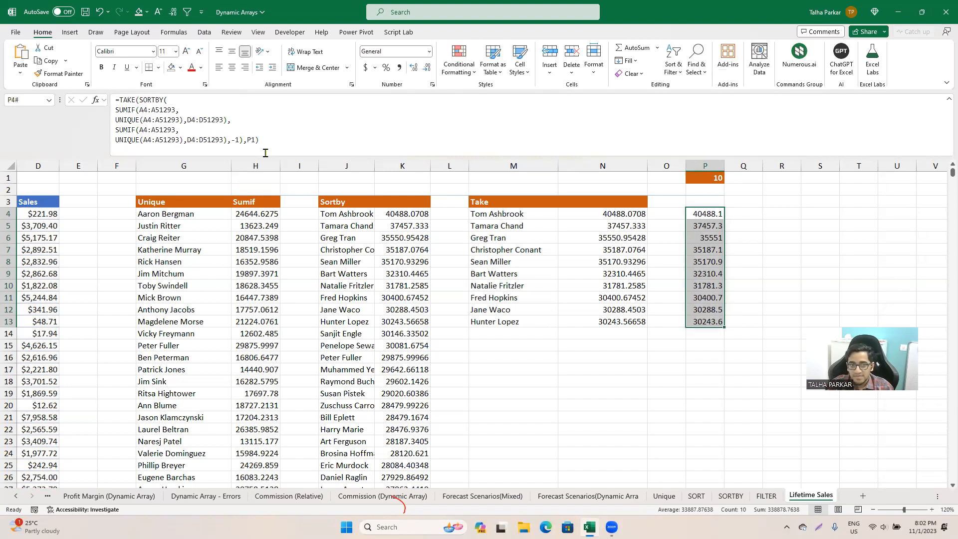
- Select the empty cell Q4 beside the results and save the workbook
{"action": "left_click", "coordinate": [697, 219]}
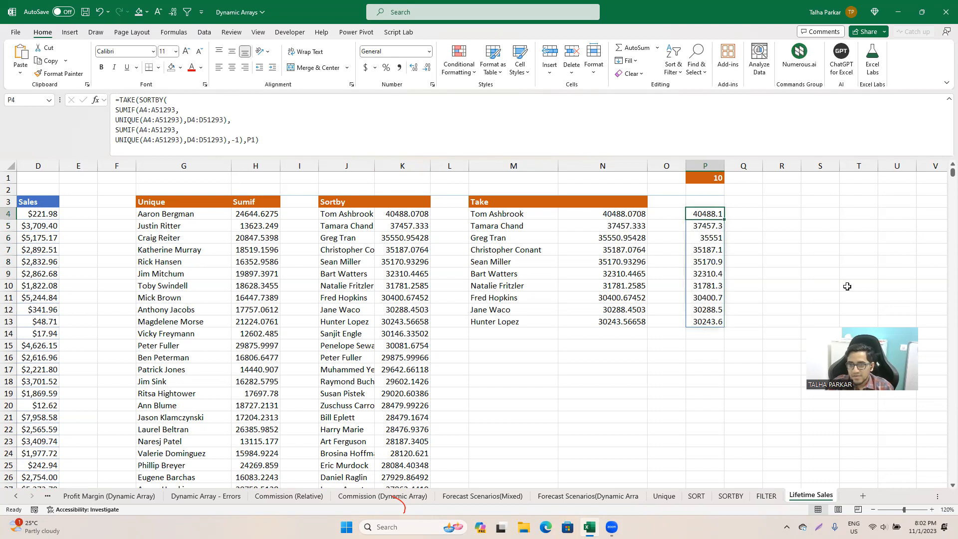
{"action": "left_click", "coordinate": [750, 218]}
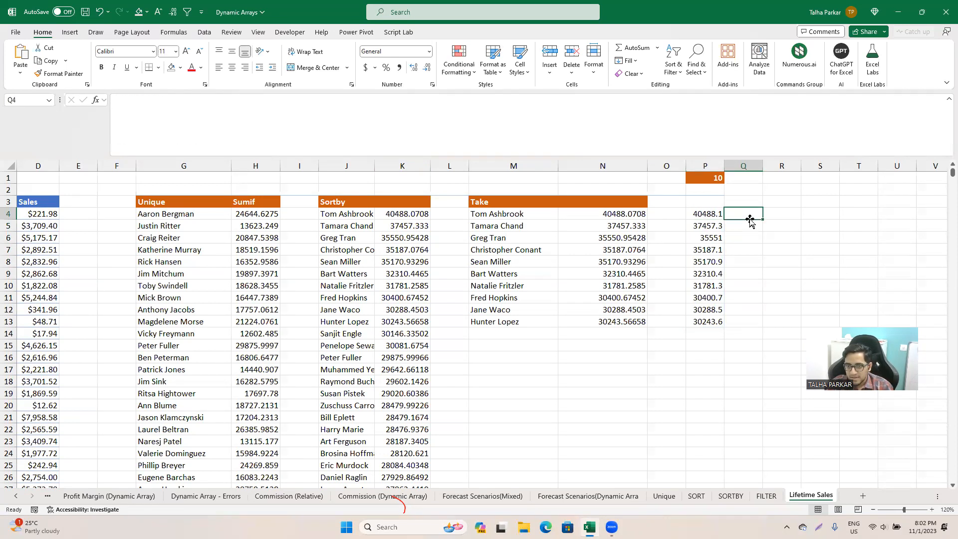
{"action": "left_click", "coordinate": [702, 215]}
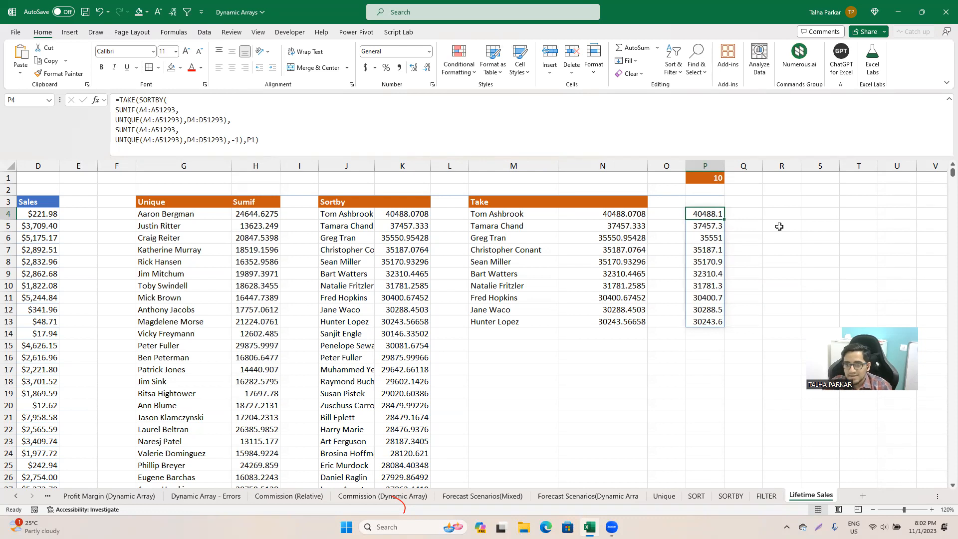
{"action": "left_click", "coordinate": [747, 217]}
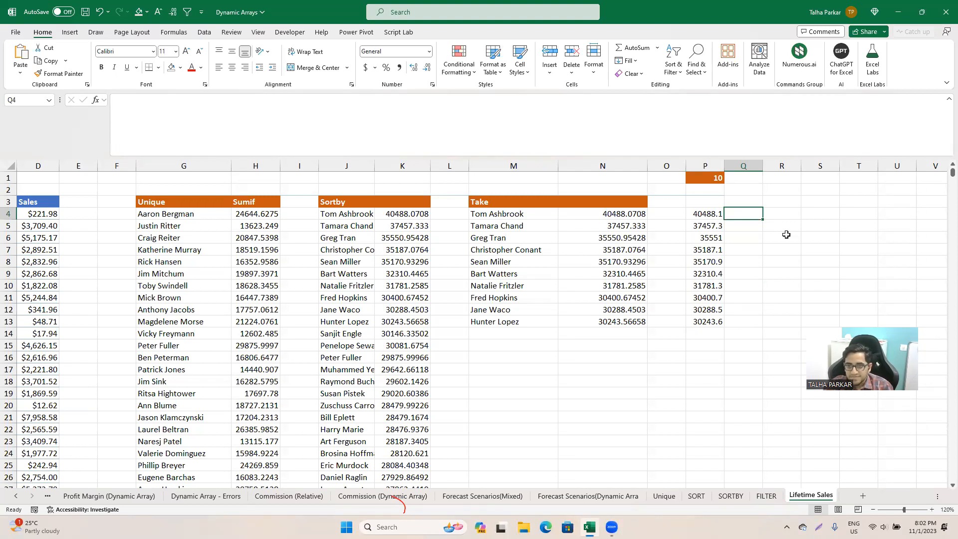
{"action": "left_click", "coordinate": [85, 11]}
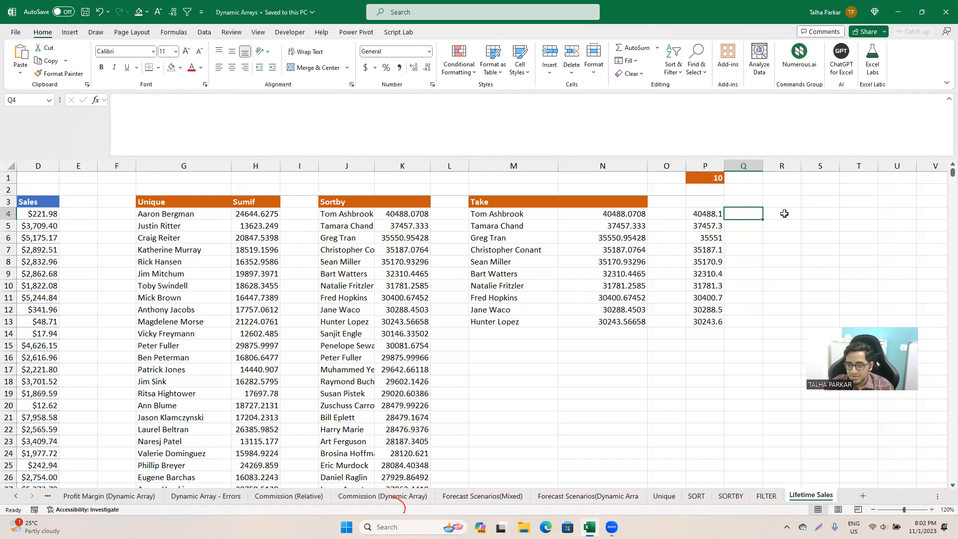
{"action": "left_click", "coordinate": [744, 228]}
{"action": "left_click", "coordinate": [745, 209]}
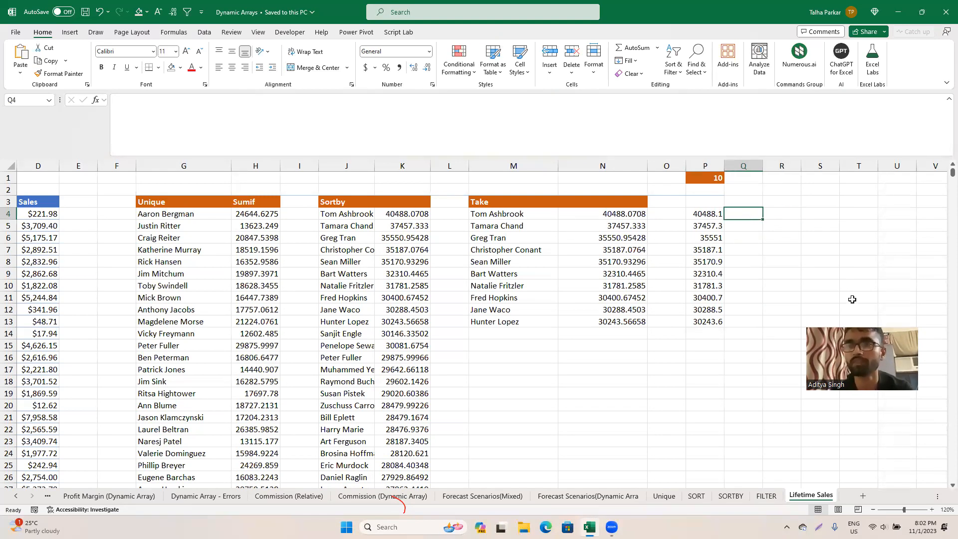
{"action": "left_click", "coordinate": [888, 313]}
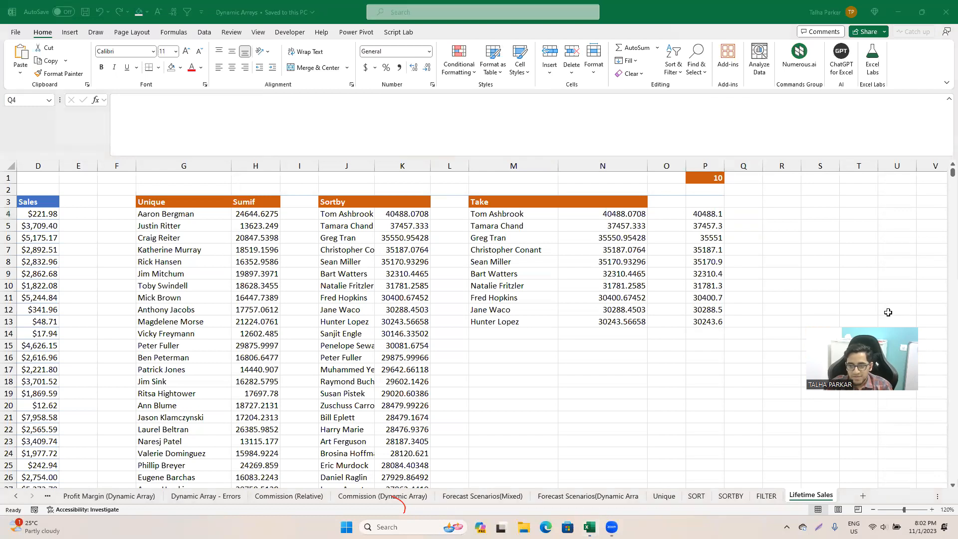
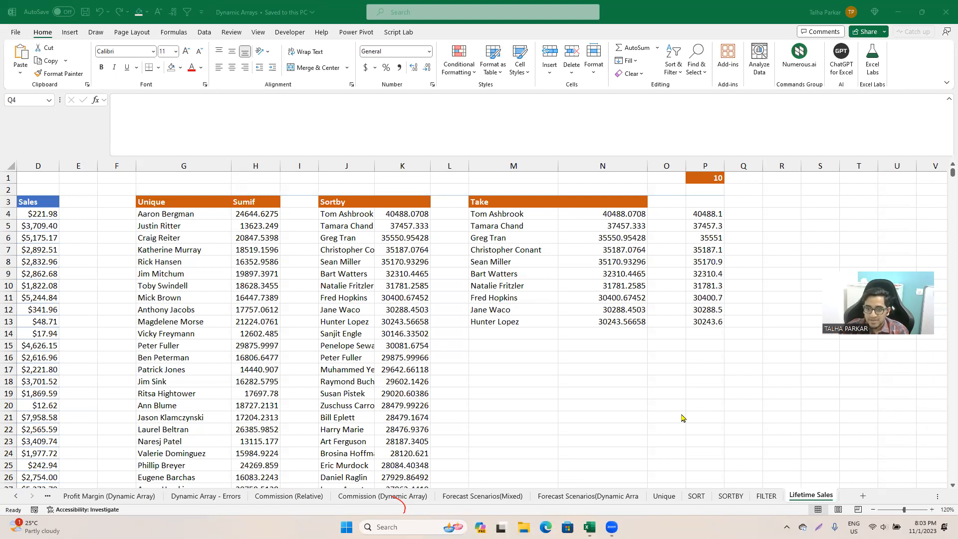
- Switch to Google Chrome and select the address of the Microsoft Support page on the implicit intersection operator, closing the browser when done
{"action": "left_click", "coordinate": [412, 525]}
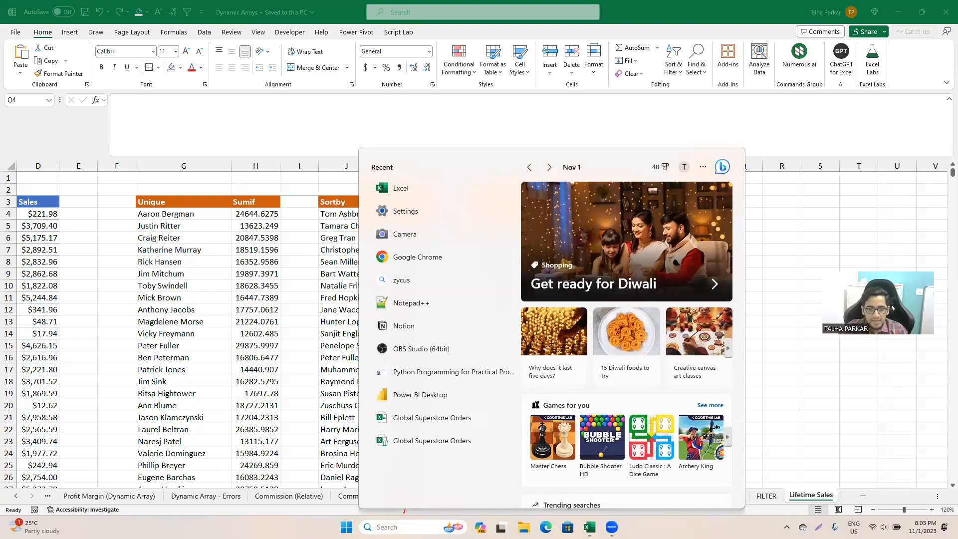
{"action": "left_click", "coordinate": [422, 261]}
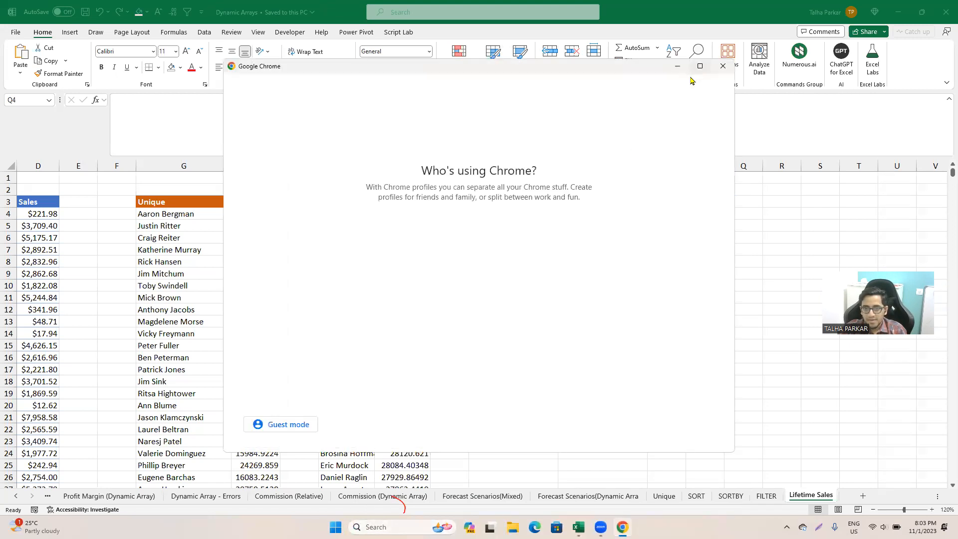
{"action": "left_click", "coordinate": [385, 329]}
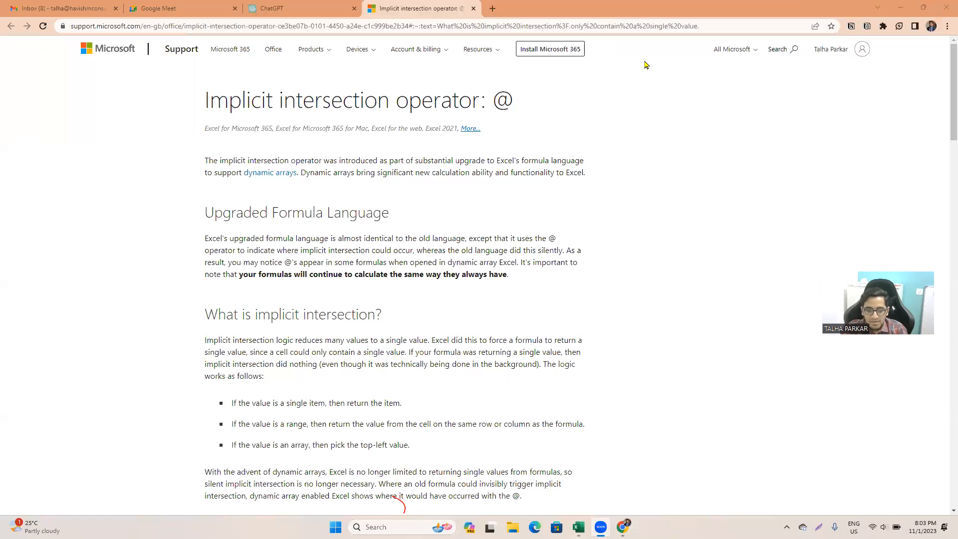
{"action": "left_click", "coordinate": [562, 24]}
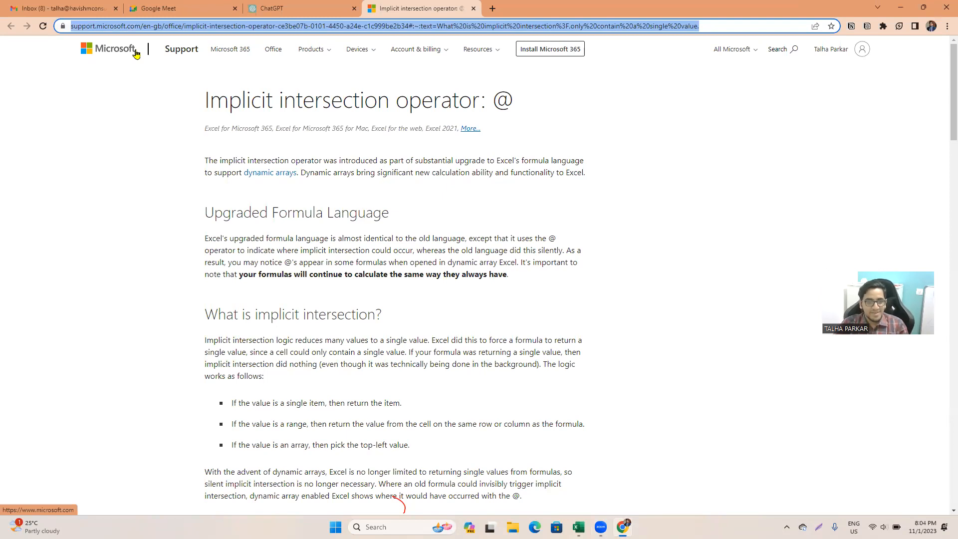
{"action": "left_click", "coordinate": [947, 7]}
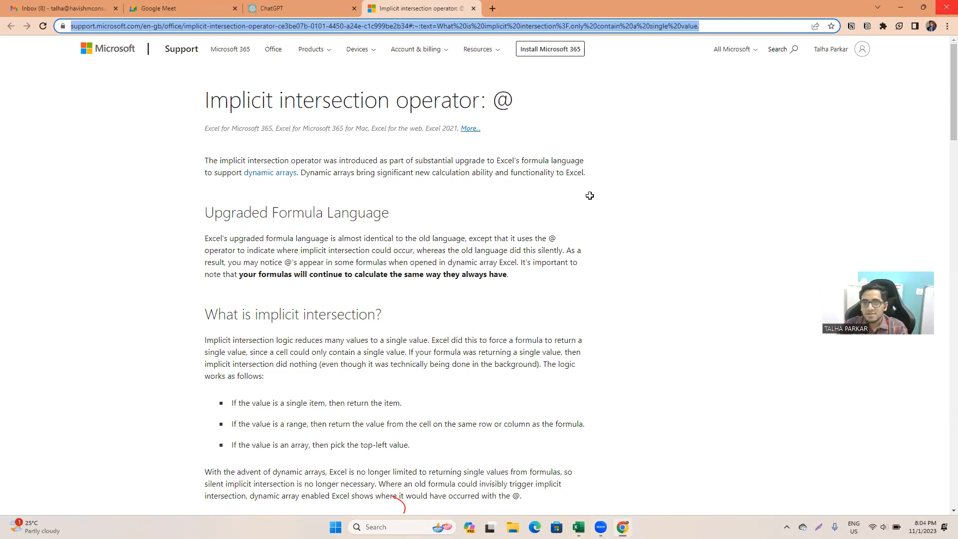
{"action": "left_click", "coordinate": [714, 212]}
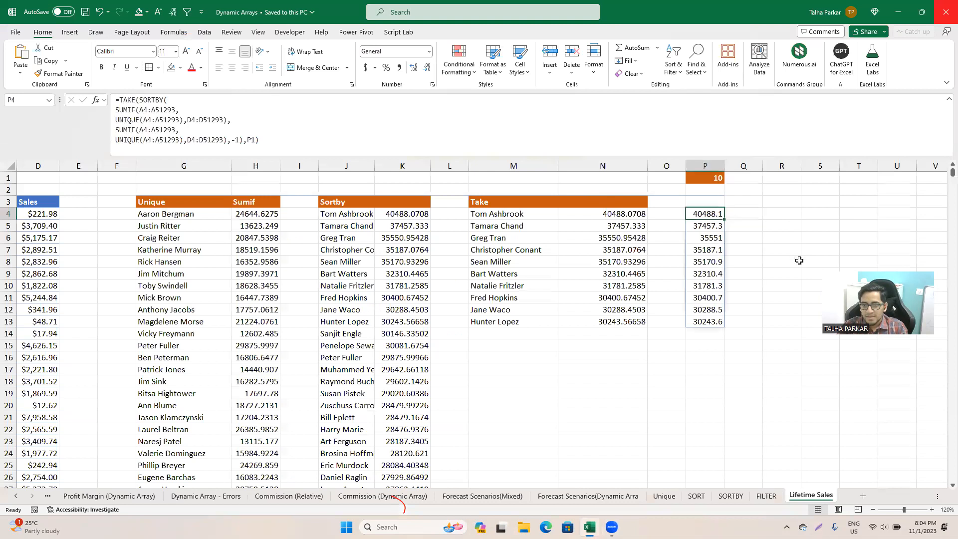
{"action": "left_click", "coordinate": [740, 213]}
{"action": "left_click", "coordinate": [713, 214]}
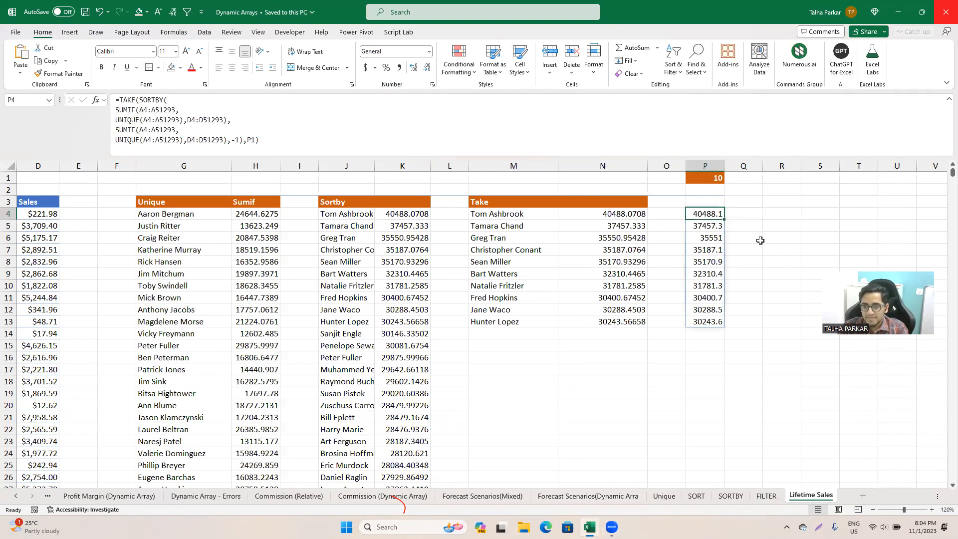
{"action": "left_click", "coordinate": [759, 225]}
{"action": "left_click", "coordinate": [688, 210]}
- Close the workbook and reopen the Dynamic Arrays Excel file from its folder in File Explorer
{"action": "left_click", "coordinate": [944, 5]}
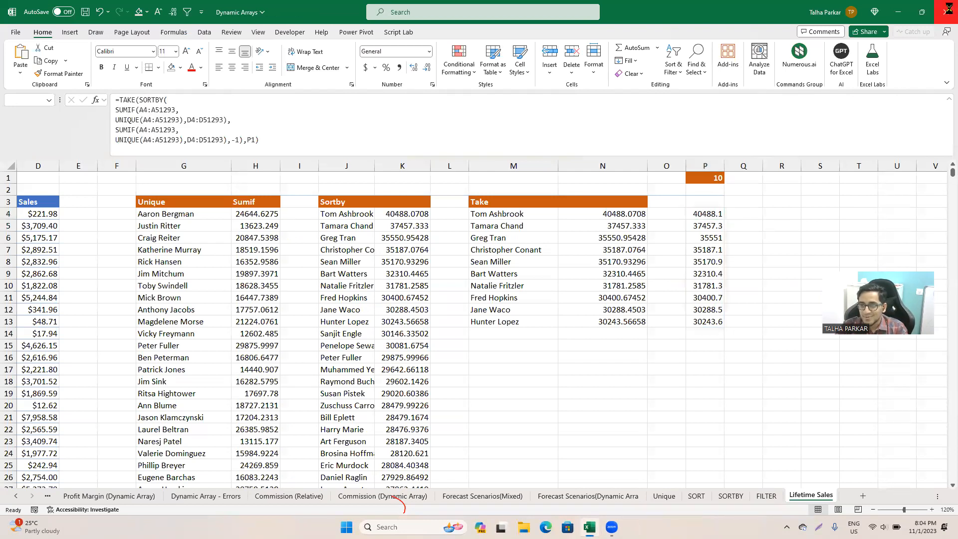
{"action": "left_click", "coordinate": [439, 336]}
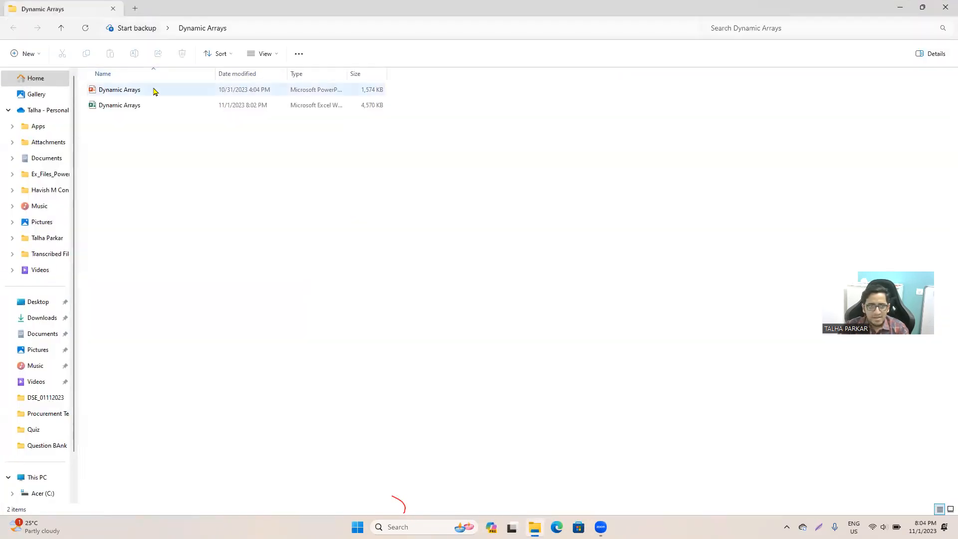
{"action": "double_click", "coordinate": [145, 105]}
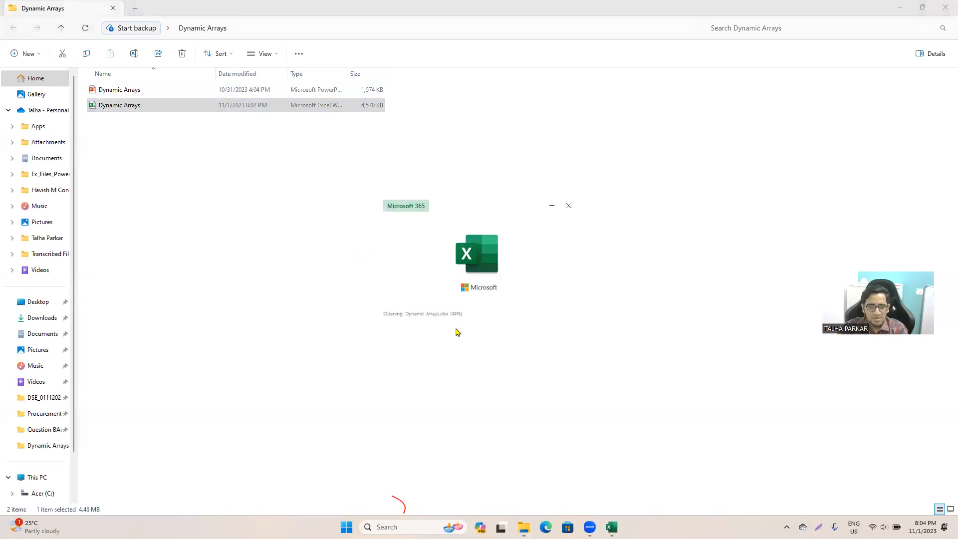
{"action": "left_click", "coordinate": [710, 214]}
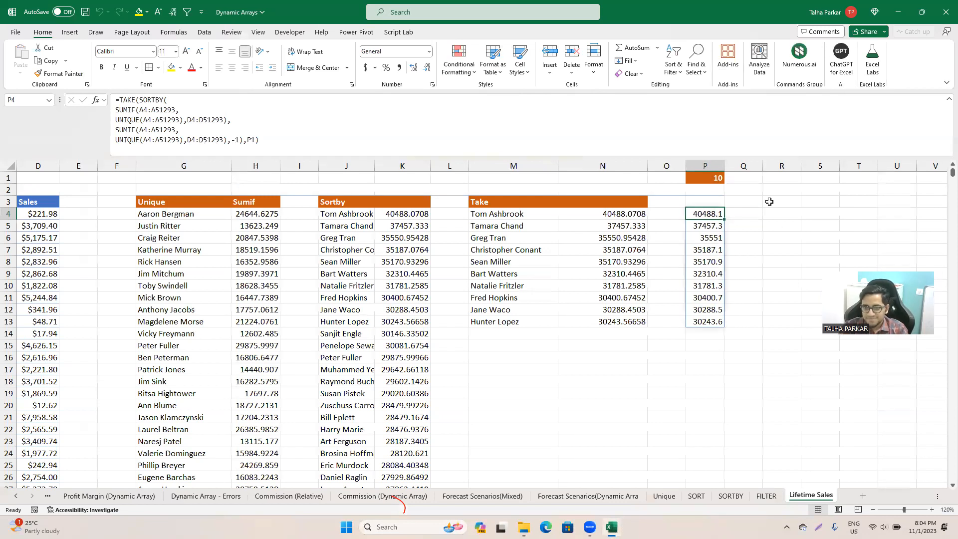
{"action": "key", "text": "Up"}
{"action": "key", "text": "Up"}
{"action": "key", "text": "Up"}
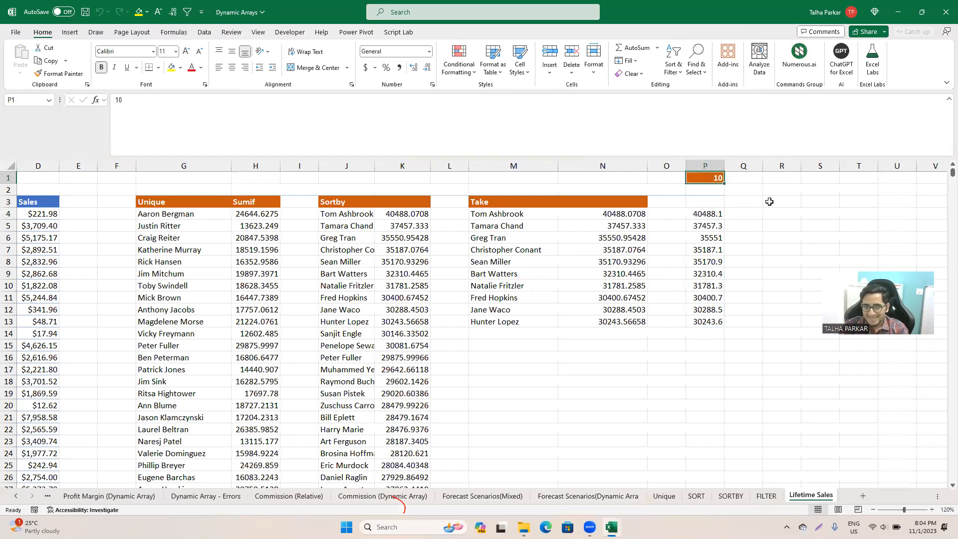
{"action": "left_click", "coordinate": [630, 224]}
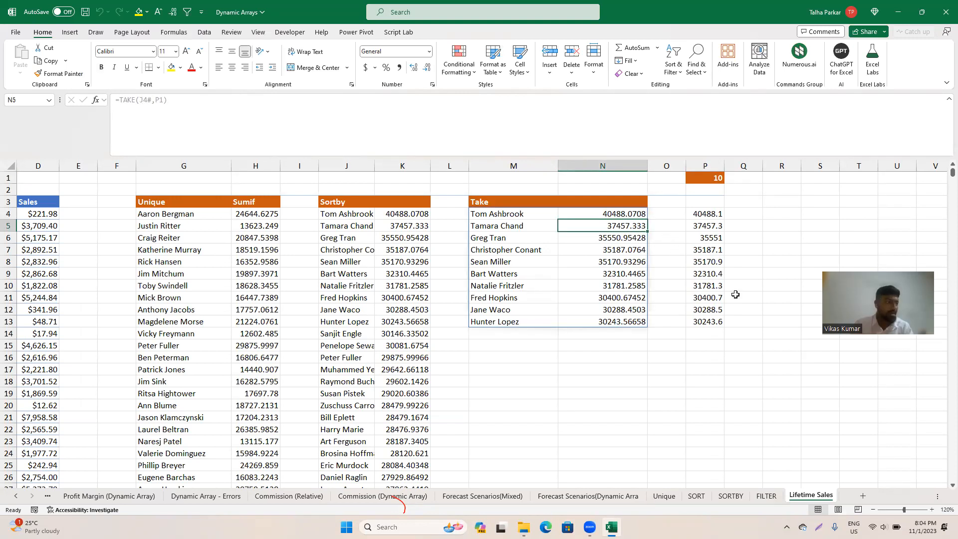
{"action": "left_click", "coordinate": [709, 180]}
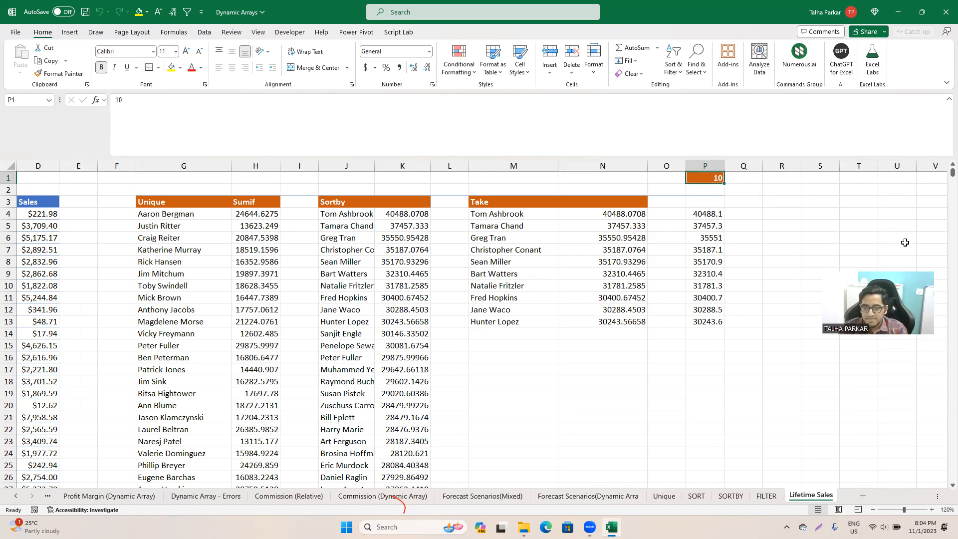
- Close the Dynamic Arrays workbook, saving its changes to the same file
{"action": "left_click", "coordinate": [943, 18]}
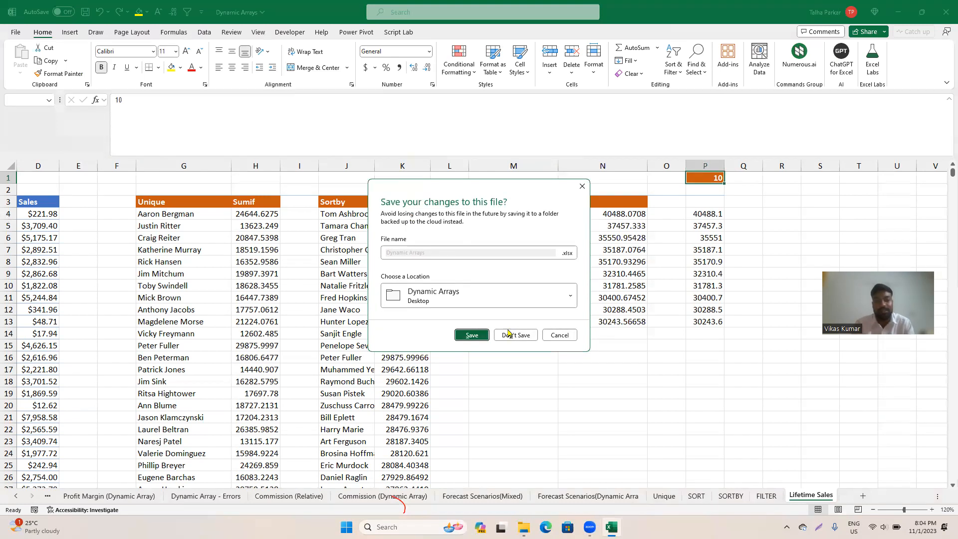
{"action": "left_click", "coordinate": [472, 334]}
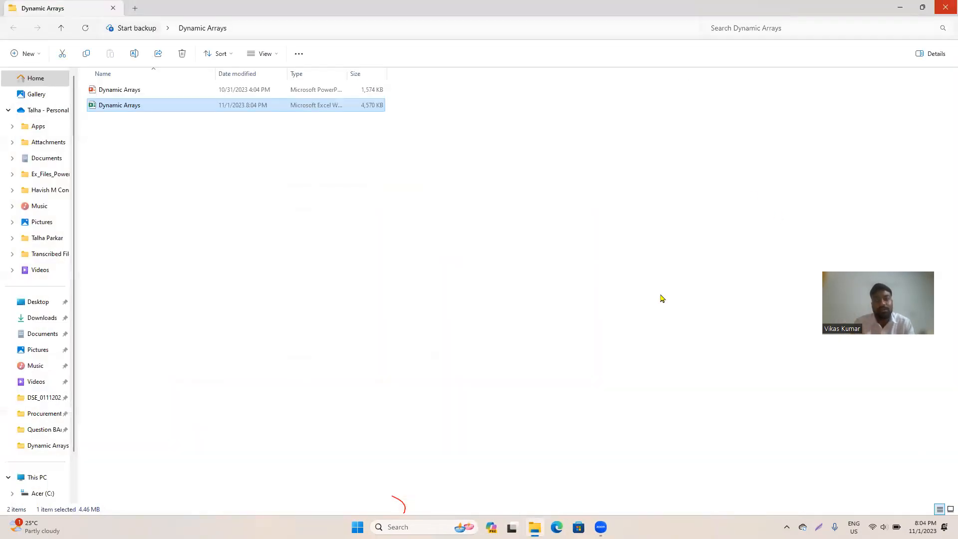
{"action": "left_click", "coordinate": [662, 299]}
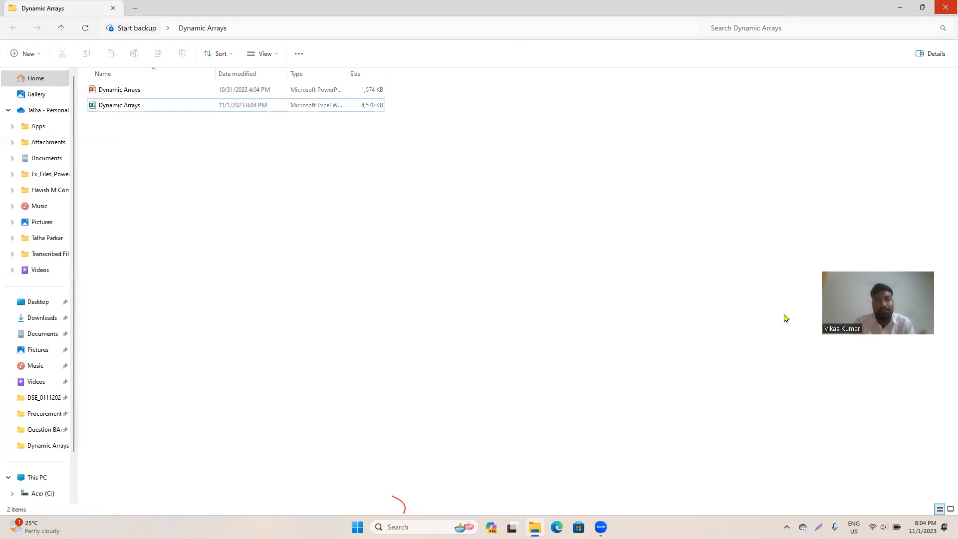
{"action": "left_click", "coordinate": [943, 156]}
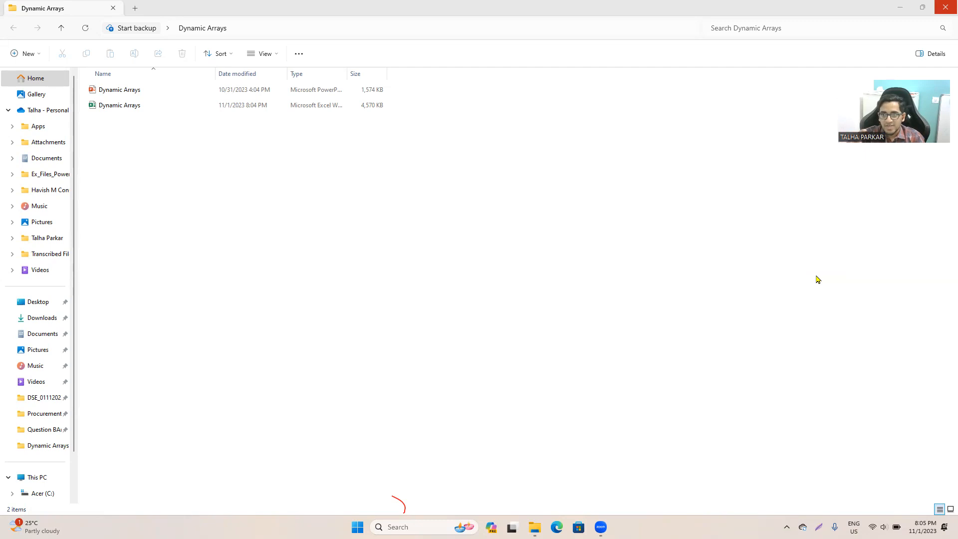
- Open the Dynamic Arrays Excel workbook again and go to cell G3 on the FILTER sheet
{"action": "double_click", "coordinate": [115, 105]}
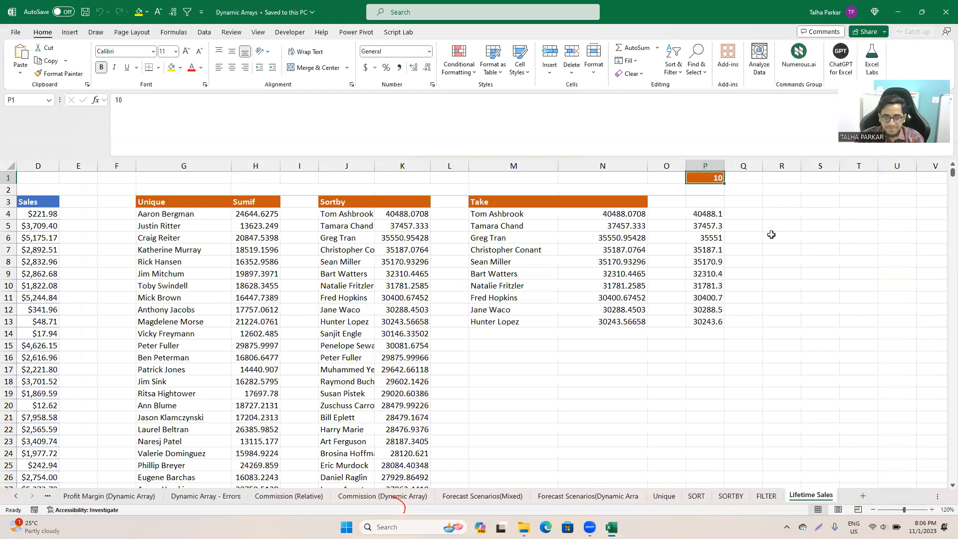
{"action": "left_click", "coordinate": [741, 216]}
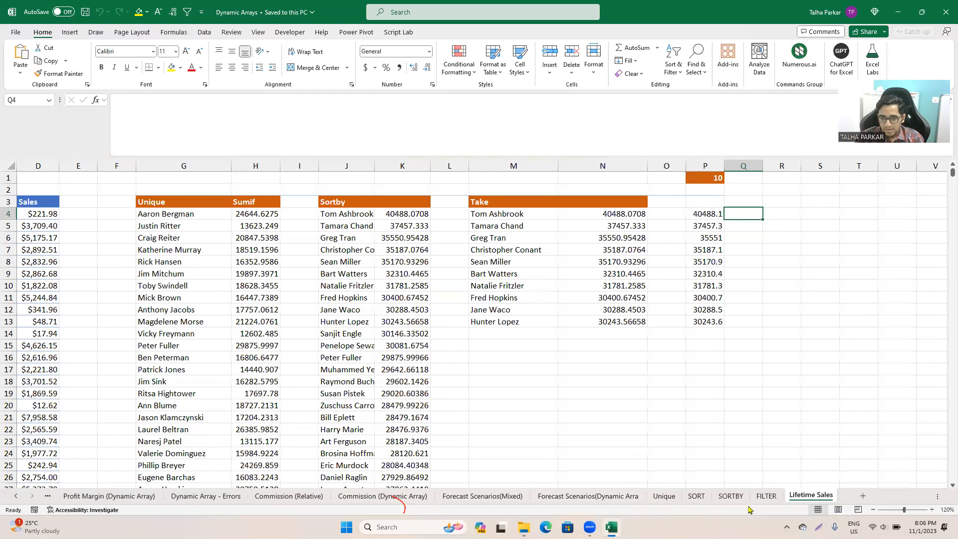
{"action": "left_click", "coordinate": [766, 496]}
{"action": "left_click", "coordinate": [193, 197]}
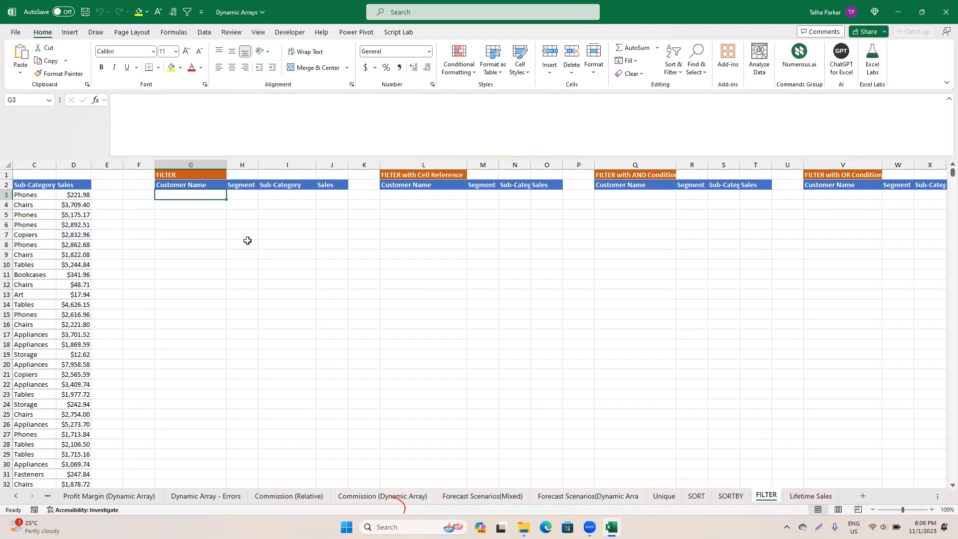
{"action": "type", "text": "="}
{"action": "key", "text": "BackSpace"}
{"action": "key", "text": "Num_Lock"}
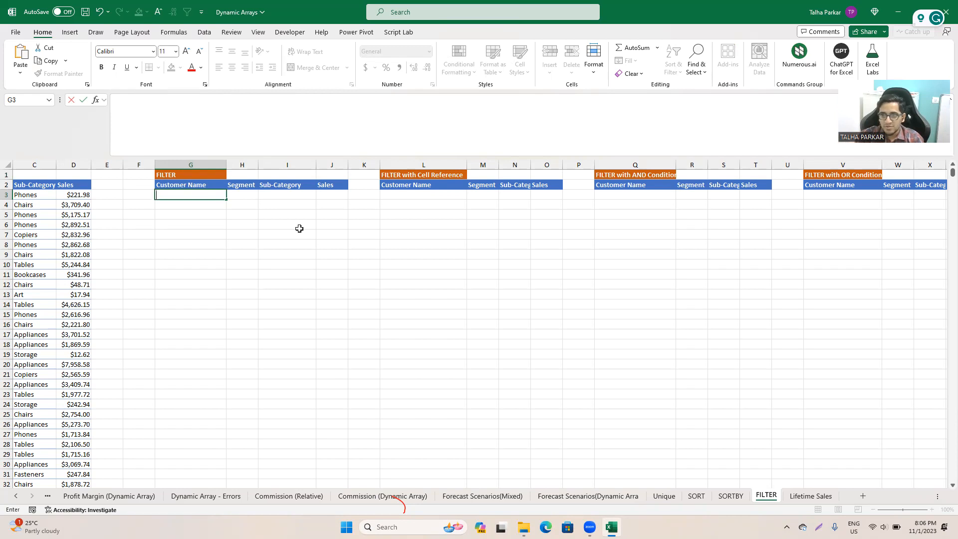
{"action": "key", "text": "ctrl+z"}
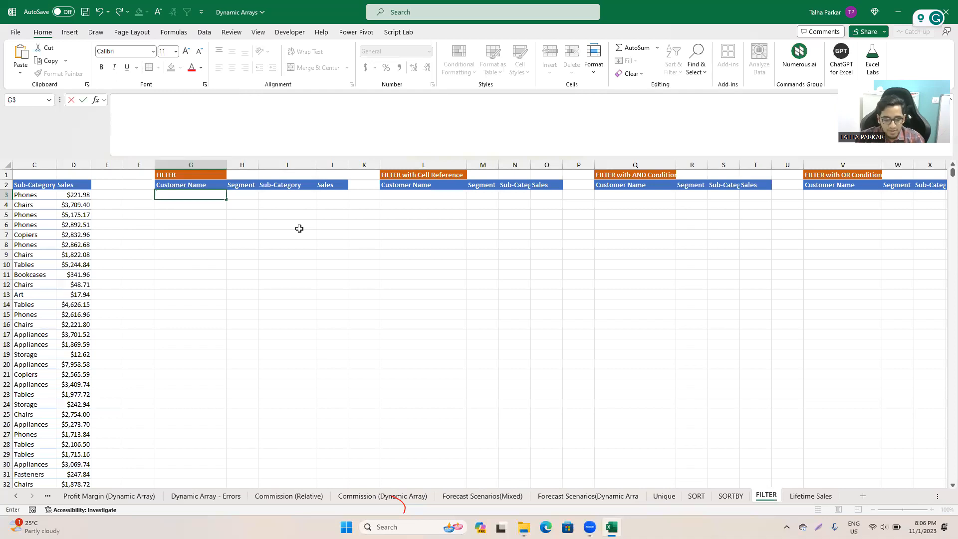
{"action": "type", "text": "and"}
{"action": "key", "text": "BackSpace"}
{"action": "key", "text": "BackSpace"}
{"action": "key", "text": "BackSpace"}
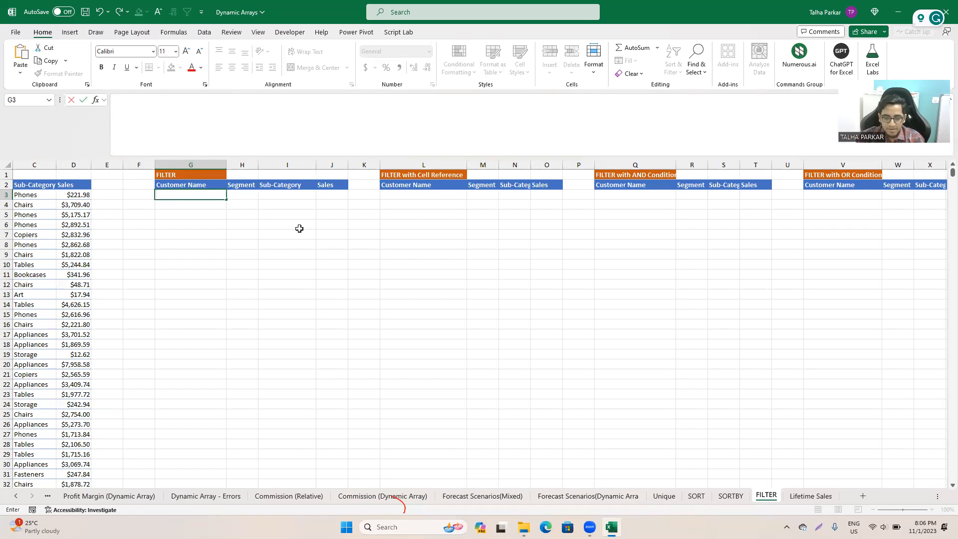
{"action": "key", "text": "Escape"}
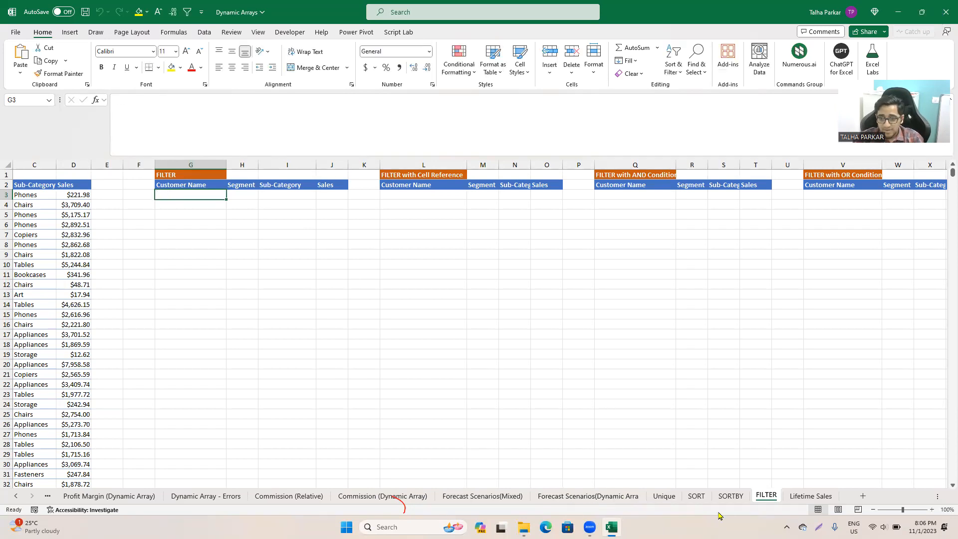
- Browse the workbook's earlier example sheets and switch to the Lifetime Sales sheet
{"action": "left_click", "coordinate": [395, 496]}
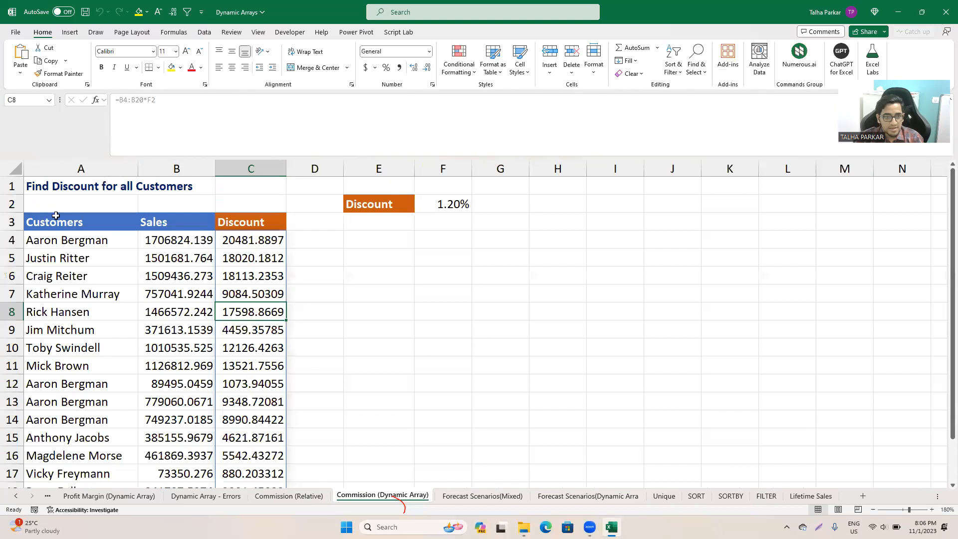
{"action": "left_click", "coordinate": [120, 496]}
{"action": "left_click", "coordinate": [172, 496]}
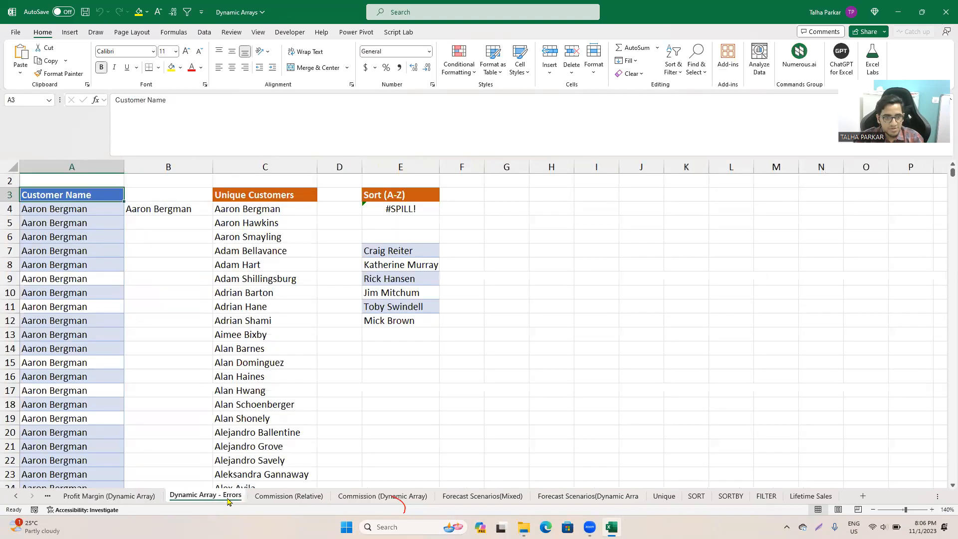
{"action": "left_click", "coordinate": [279, 496]}
{"action": "left_click", "coordinate": [344, 497]}
{"action": "left_click", "coordinate": [614, 496]}
{"action": "left_click", "coordinate": [811, 496]}
{"action": "left_click", "coordinate": [50, 202]}
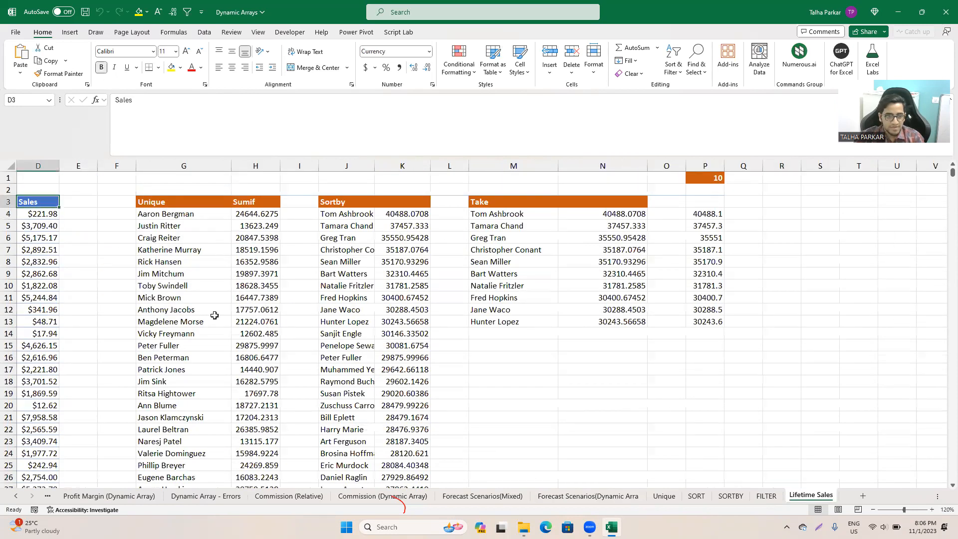
- Insert two blank columns at column F, between the sales data and the Unique list
{"action": "key", "text": "Left"}
{"action": "key", "text": "Left"}
{"action": "key", "text": "Left"}
{"action": "key", "text": "Right"}
{"action": "key", "text": "Right"}
{"action": "key", "text": "Right"}
{"action": "key", "text": "Right"}
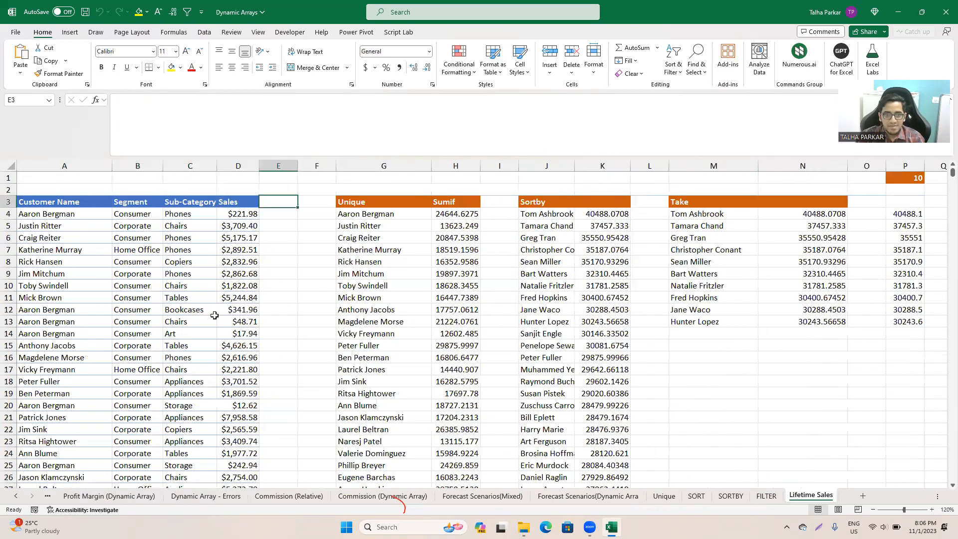
{"action": "key", "text": "Down"}
{"action": "key", "text": "Right"}
{"action": "key", "text": "Up"}
{"action": "key", "text": "Down"}
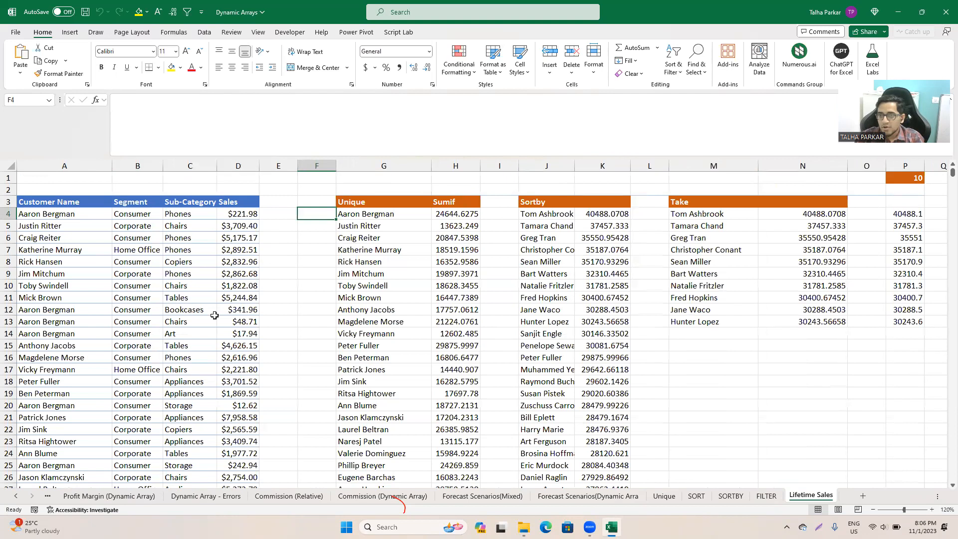
{"action": "key", "text": "ctrl+space"}
{"action": "key", "text": "ctrl+shift+plus"}
{"action": "key", "text": "ctrl+shift+plus"}
{"action": "key", "text": "Up"}
{"action": "key", "text": "Down"}
{"action": "key", "text": "Right"}
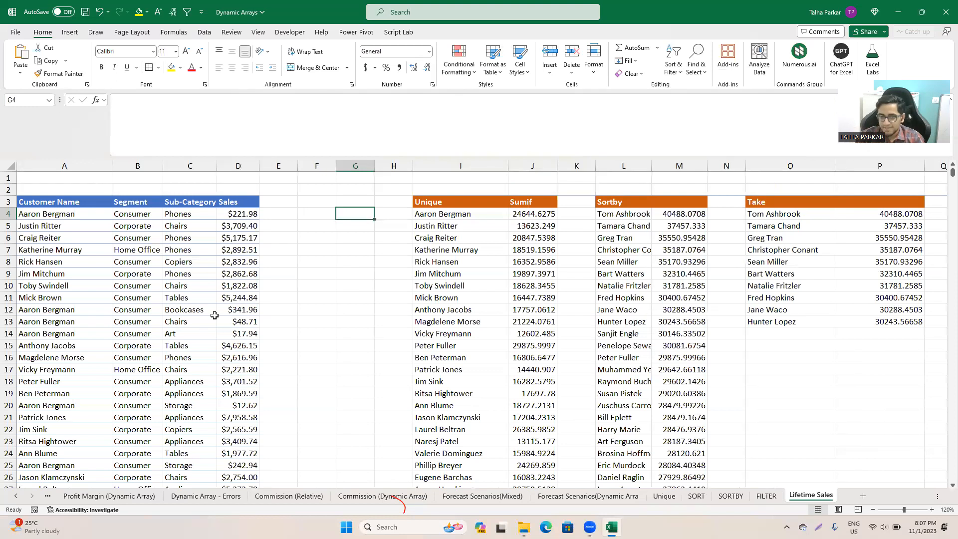
- Enter Phones as the lookup value in cell F4
{"action": "type", "text": "=vl"}
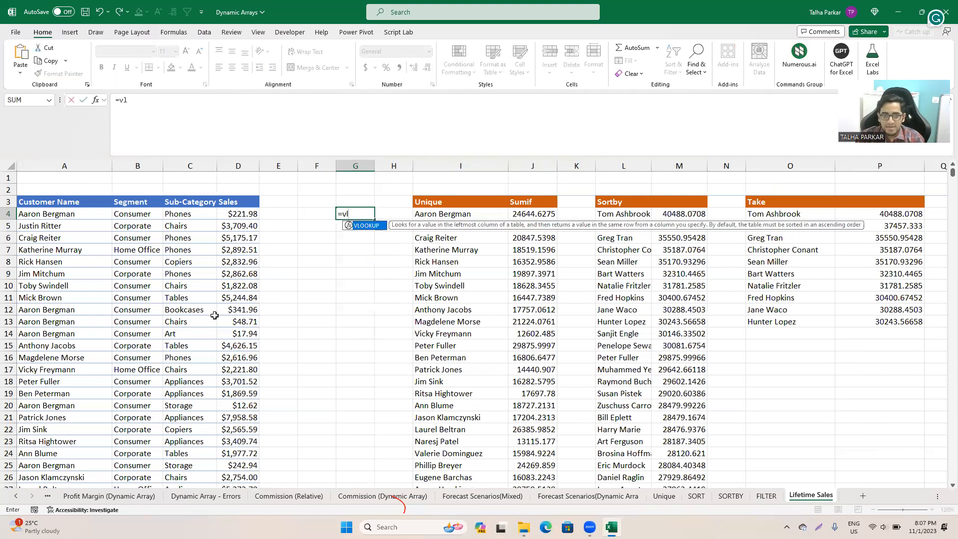
{"action": "key", "text": "Escape"}
{"action": "key", "text": "Left"}
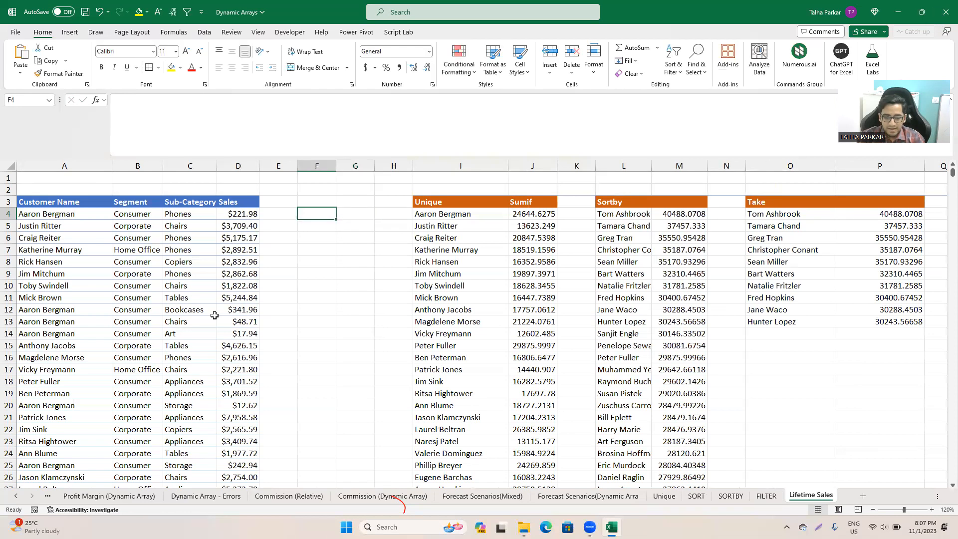
{"action": "type", "text": "Phones"}
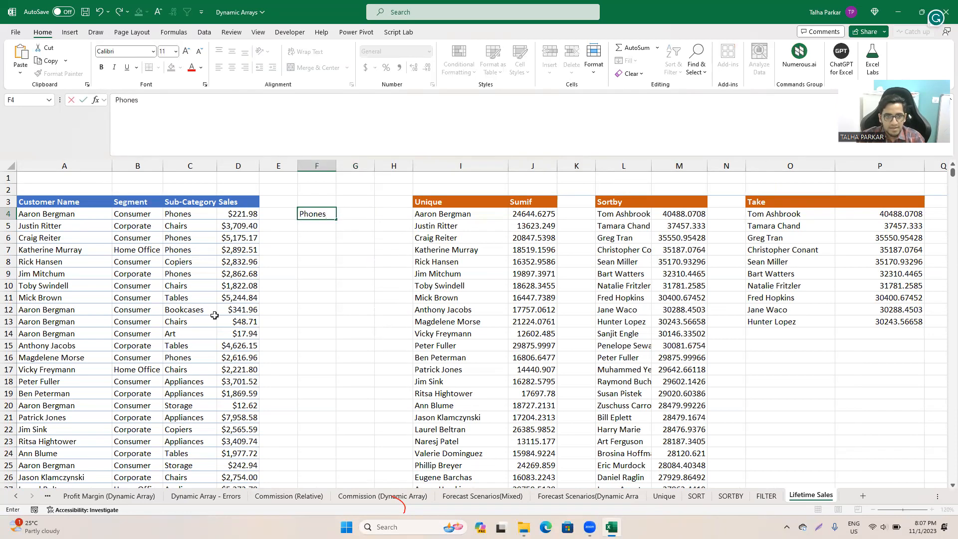
{"action": "key", "text": "Escape"}
{"action": "type", "text": "Phones"}
{"action": "key", "text": "ctrl+Return"}
- In cell G4, look up the sales for the sub-category in F4 with =VLOOKUP(F4,C3:D51293,2,0)
{"action": "key", "text": "Right"}
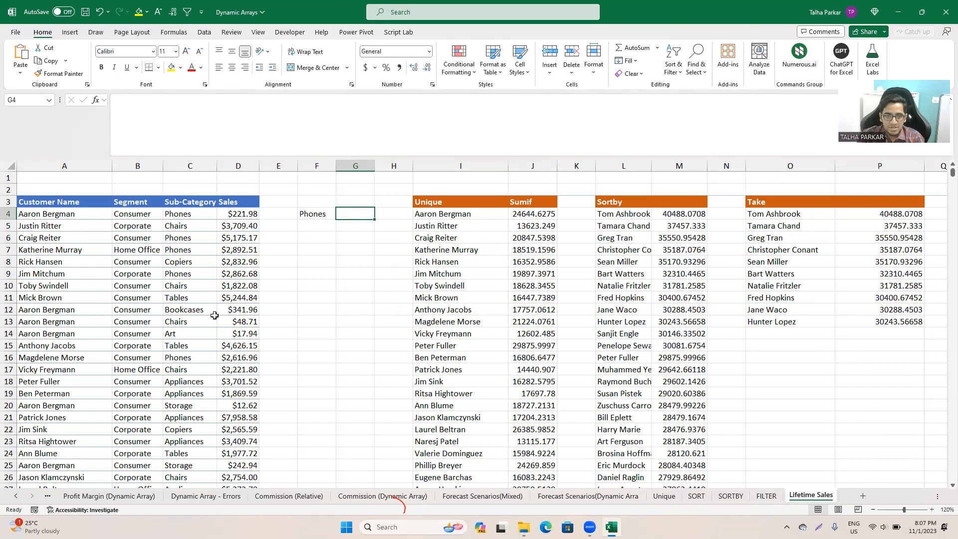
{"action": "type", "text": "="}
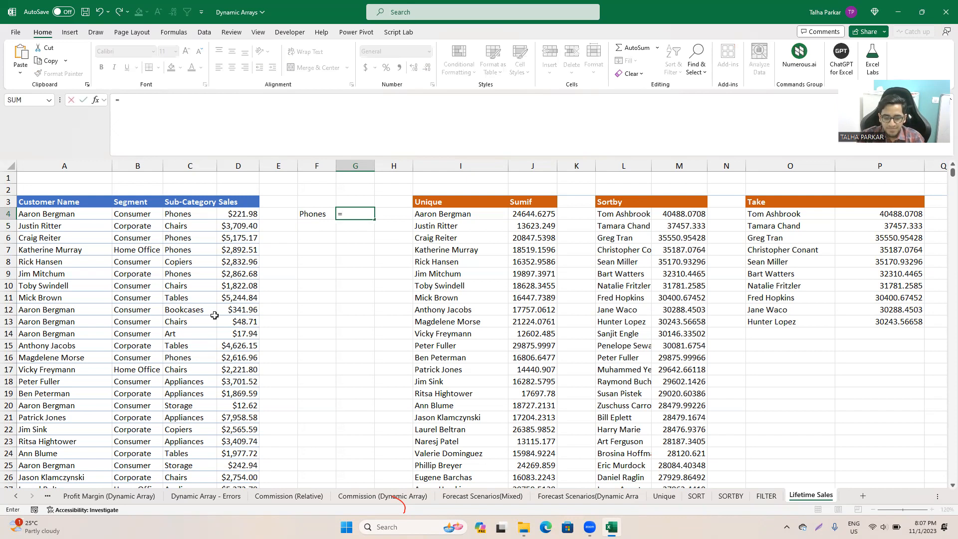
{"action": "type", "text": "VLOOKUP("}
{"action": "key", "text": "Left"}
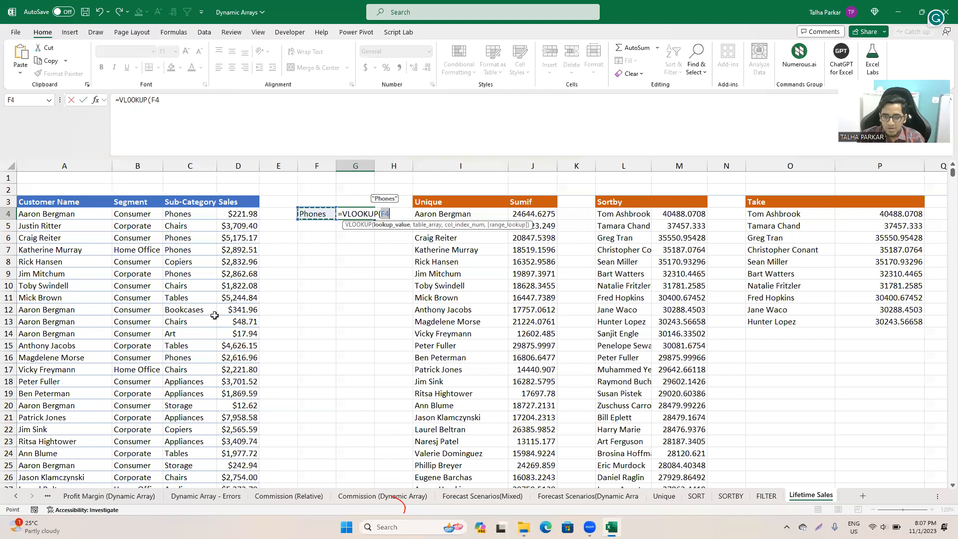
{"action": "type", "text": ","}
{"action": "key", "text": "Left"}
{"action": "key", "text": "Left"}
{"action": "key", "text": "Left"}
{"action": "key", "text": "Left"}
{"action": "key", "text": "Up"}
{"action": "key", "text": "shift+Right"}
{"action": "key", "text": "ctrl+shift+Down"}
{"action": "type", "text": ","}
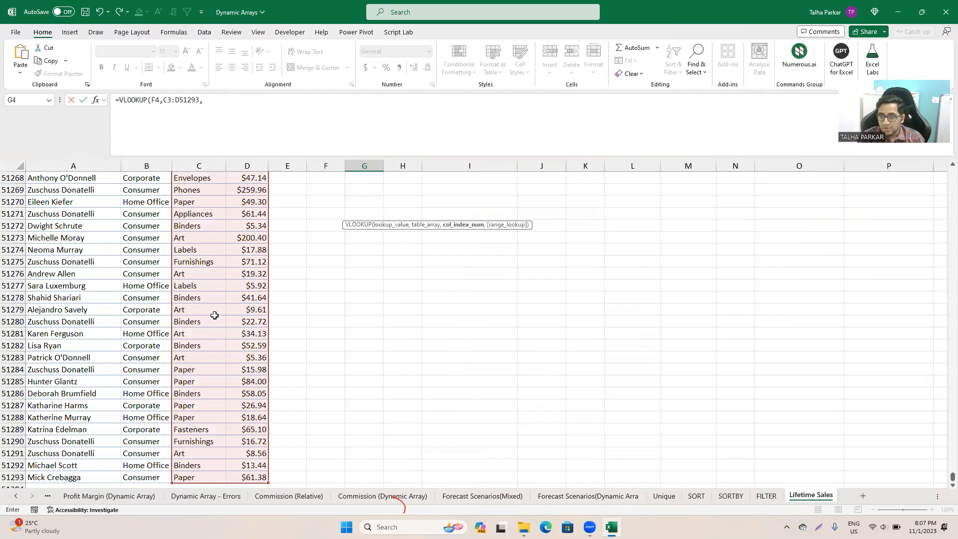
{"action": "type", "text": "2"}
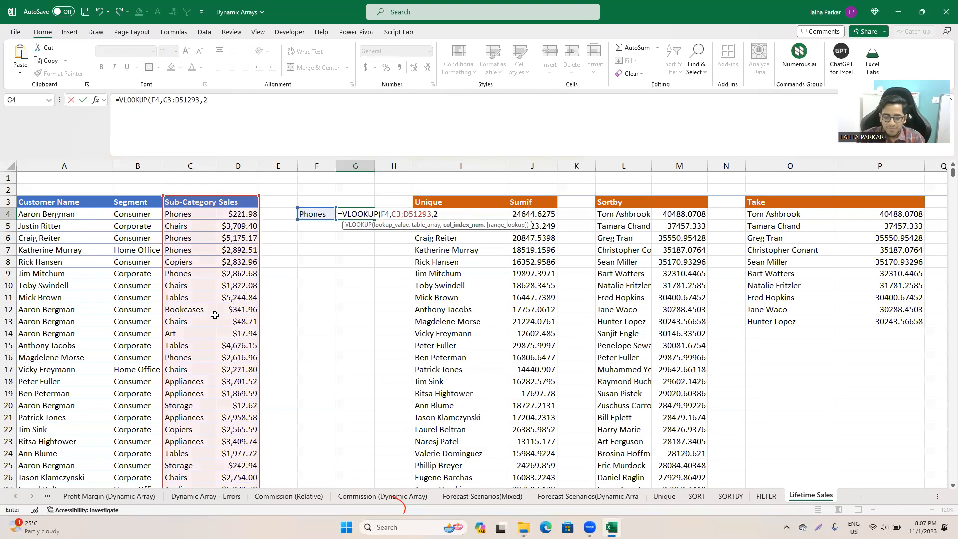
{"action": "type", "text": ","}
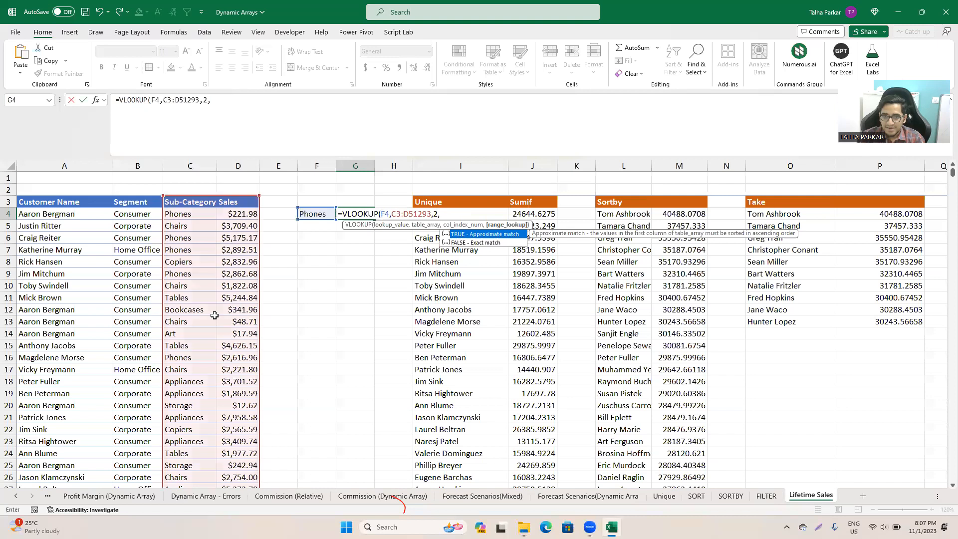
{"action": "type", "text": "0)"}
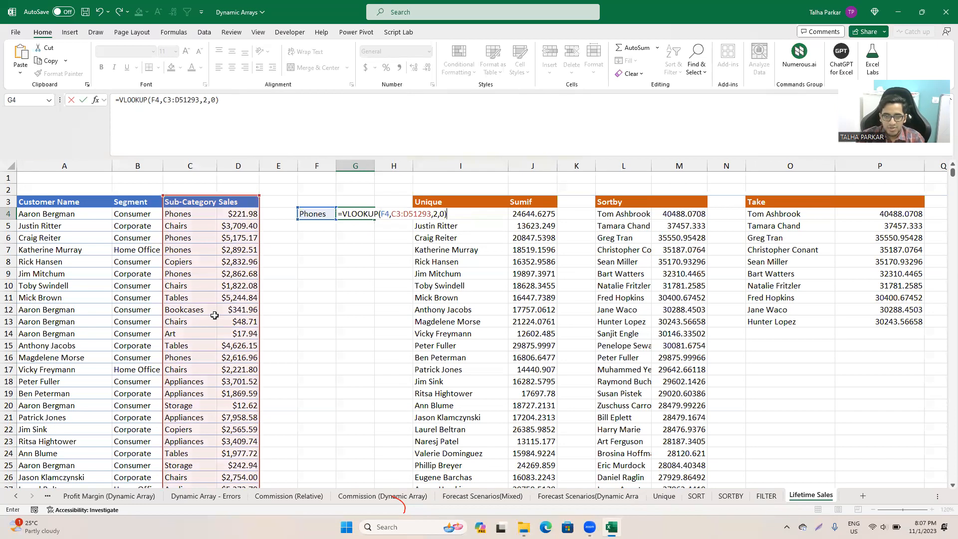
{"action": "key", "text": "Return"}
- Compare the VLOOKUP result beside Phones with the sub-category and sales cells in row 4 of the source data
{"action": "key", "text": "Up"}
{"action": "key", "text": "Left"}
{"action": "key", "text": "Left"}
{"action": "key", "text": "Left"}
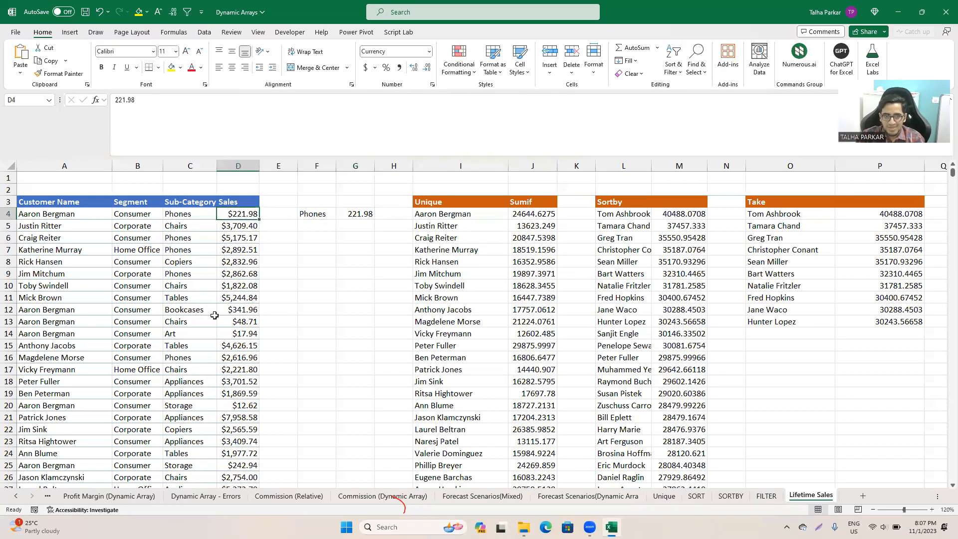
{"action": "key", "text": "Right"}
{"action": "key", "text": "Right"}
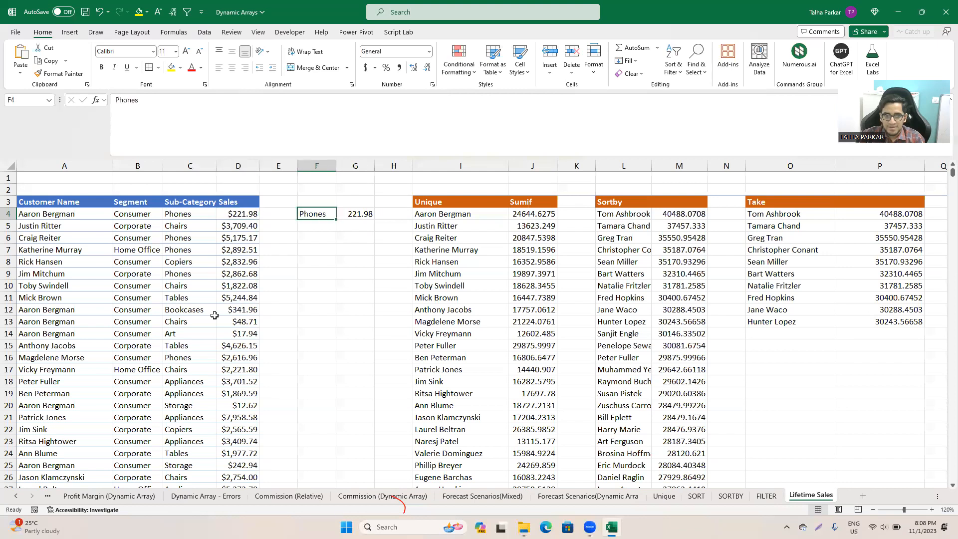
{"action": "key", "text": "Left"}
{"action": "key", "text": "Left"}
{"action": "key", "text": "Left"}
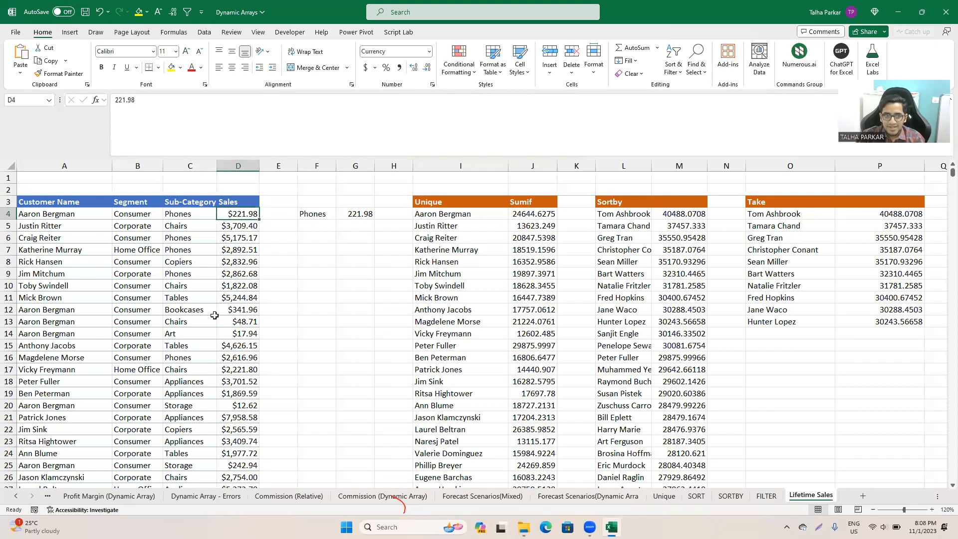
{"action": "key", "text": "Right"}
{"action": "key", "text": "Left"}
{"action": "key", "text": "Left"}
{"action": "key", "text": "Right"}
{"action": "key", "text": "Right"}
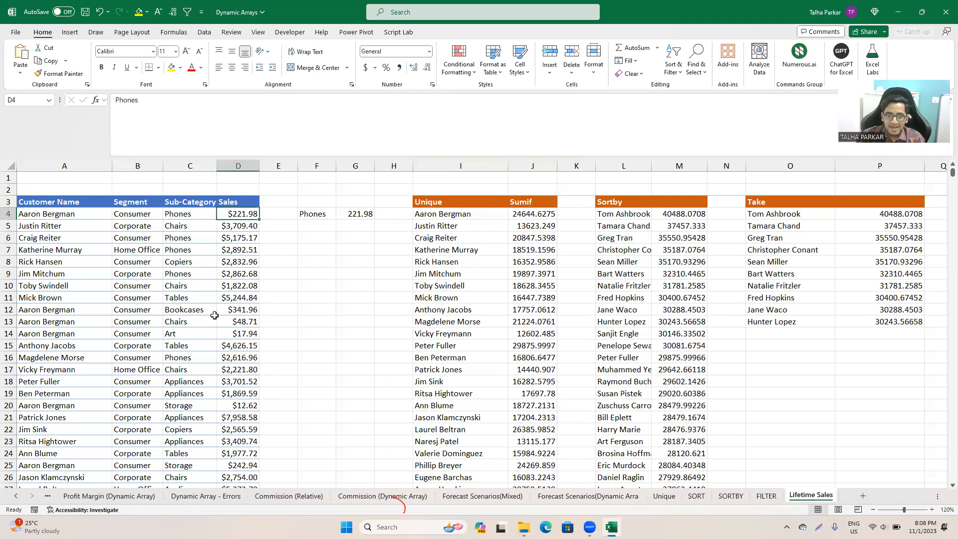
- Clear the VLOOKUP formula from cell G4
{"action": "key", "text": "Right"}
{"action": "key", "text": "Right"}
{"action": "key", "text": "Right"}
{"action": "key", "text": "Delete"}
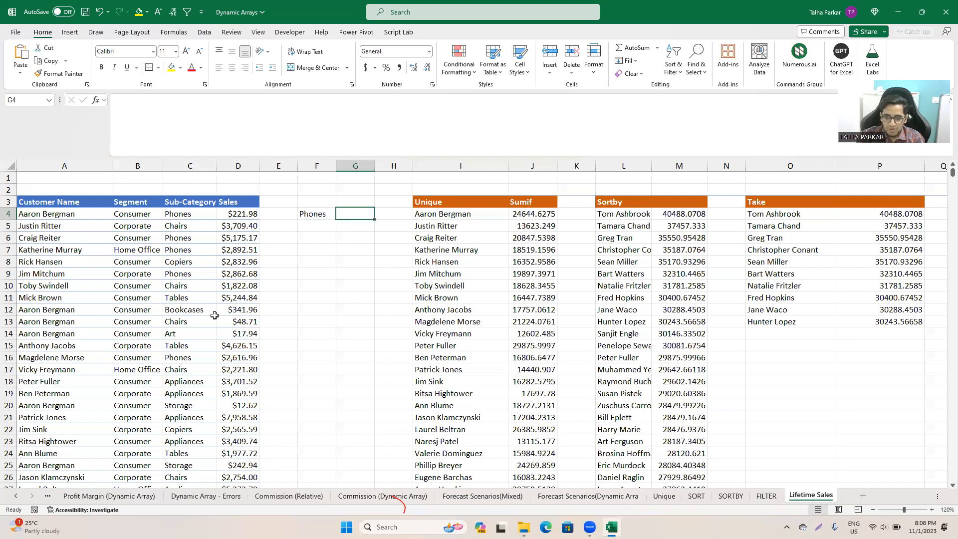
- Try to return the segment for Phones in cell G4 with =VLOOKUP(F4,B3:C51293,1,0)
{"action": "type", "text": "=vl"}
{"action": "key", "text": "Tab"}
{"action": "key", "text": "Left"}
{"action": "type", "text": ","}
{"action": "key", "text": "Left"}
{"action": "key", "text": "Left"}
{"action": "key", "text": "Left"}
{"action": "key", "text": "Left"}
{"action": "key", "text": "Up"}
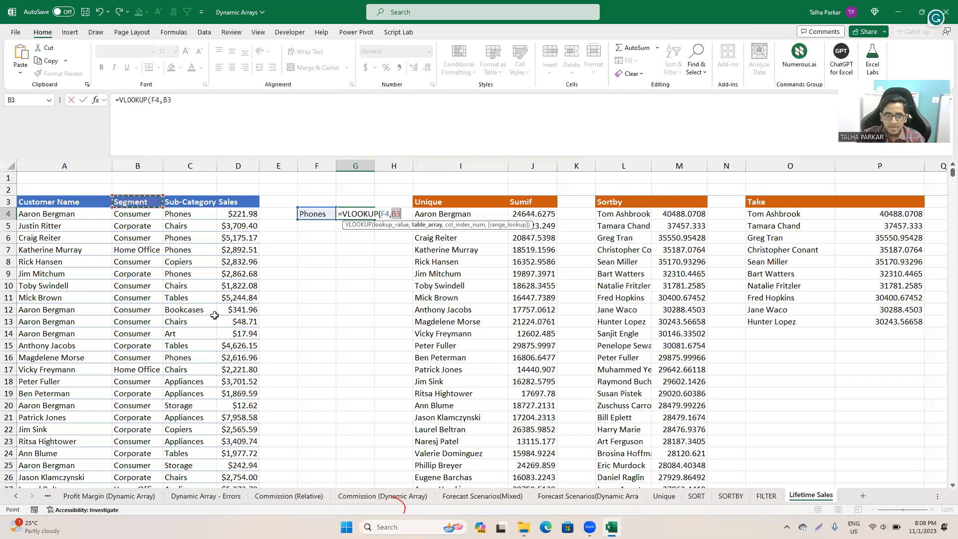
{"action": "key", "text": "shift+Right"}
{"action": "key", "text": "ctrl+shift+Down"}
{"action": "type", "text": ","}
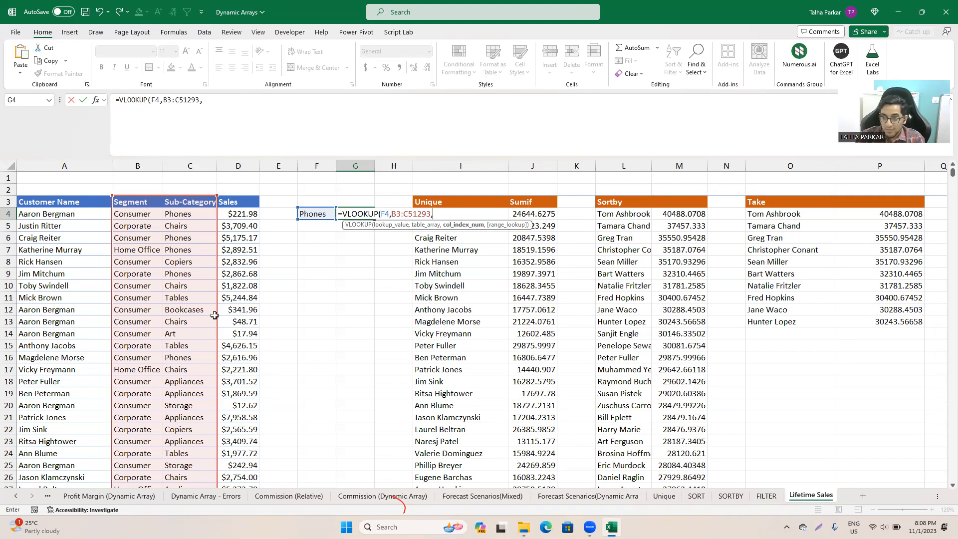
{"action": "type", "text": ",0)"}
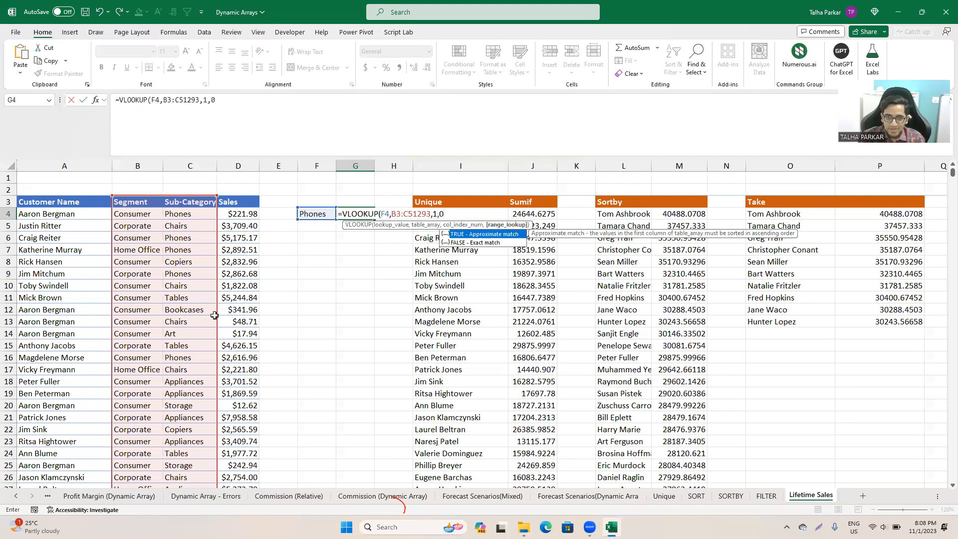
{"action": "key", "text": "Return"}
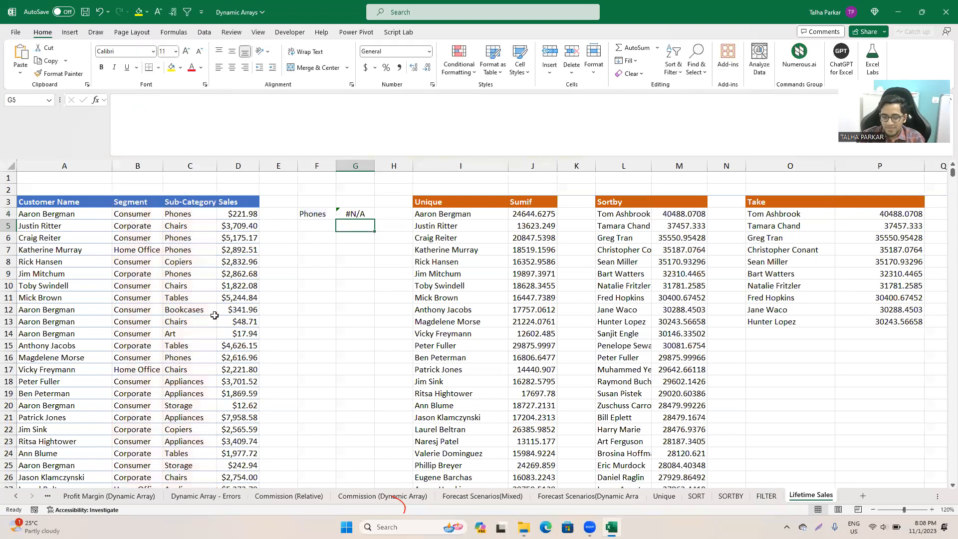
- Replace the formula in G4 with an XLOOKUP that uses F4 as lookup value and C4:C51293 as lookup array
{"action": "key", "text": "Up"}
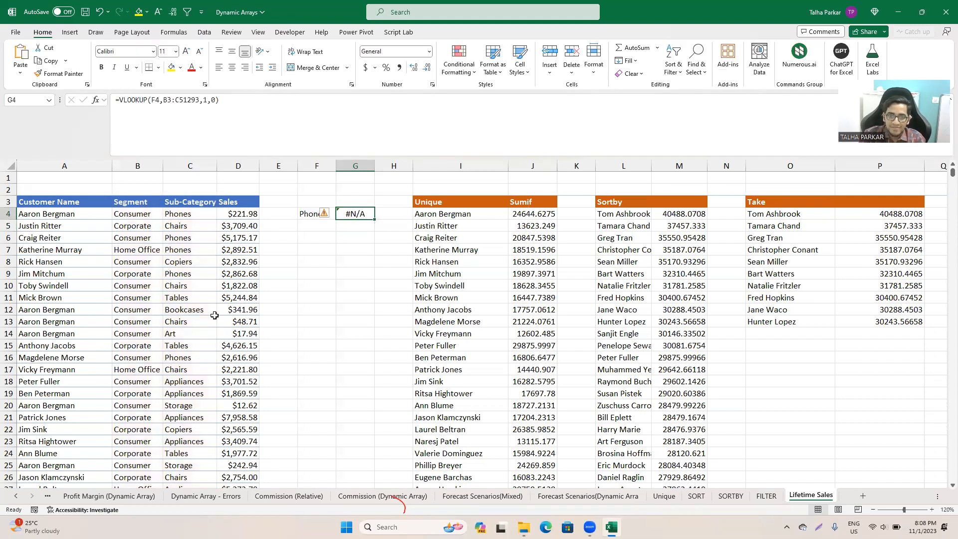
{"action": "type", "text": "=XLOOKUP("}
{"action": "key", "text": "Left"}
{"action": "key", "text": "Left"}
{"action": "key", "text": "Left"}
{"action": "key", "text": "Right"}
{"action": "key", "text": "Right"}
{"action": "type", "text": ","}
{"action": "key", "text": "Left"}
{"action": "key", "text": "Left"}
{"action": "key", "text": "Left"}
{"action": "key", "text": "Left"}
{"action": "key", "text": "Left"}
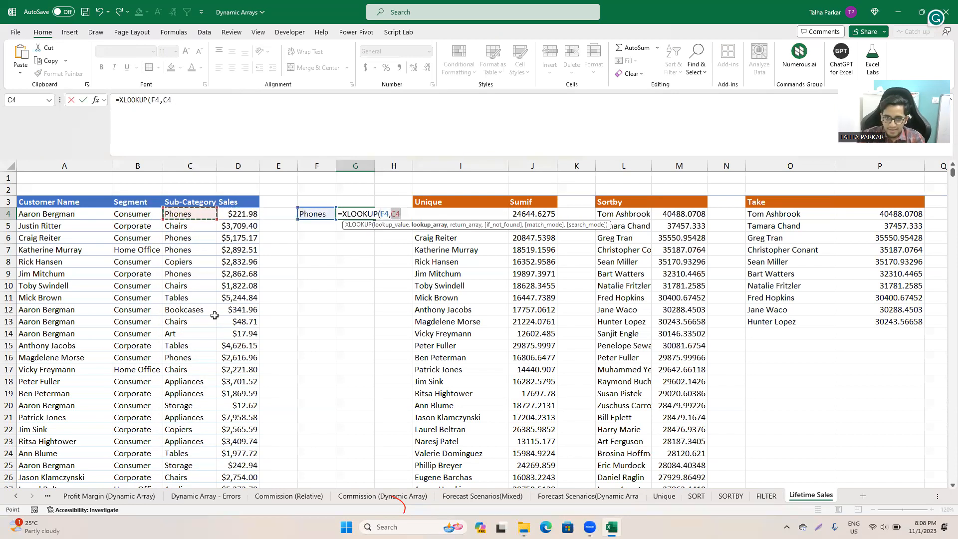
{"action": "key", "text": "Right"}
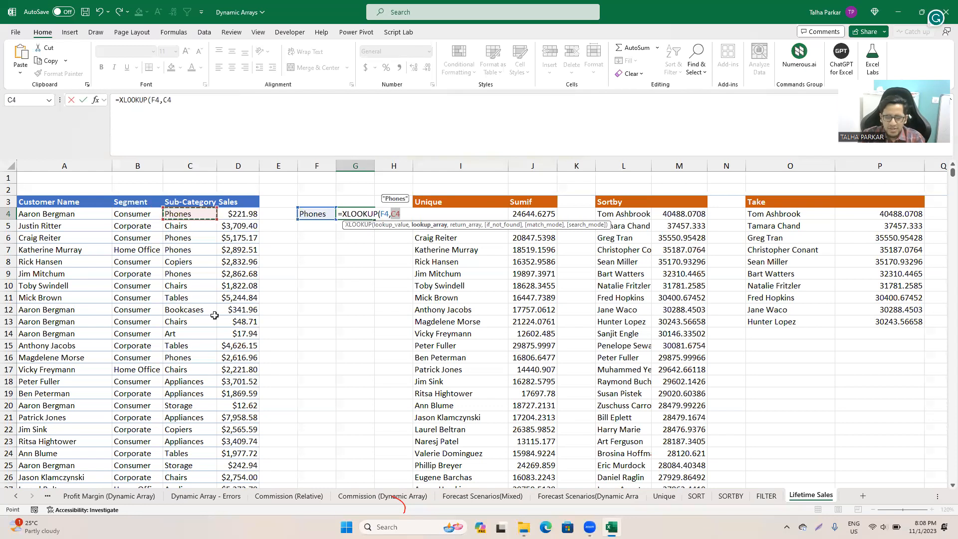
{"action": "type", "text": "="}
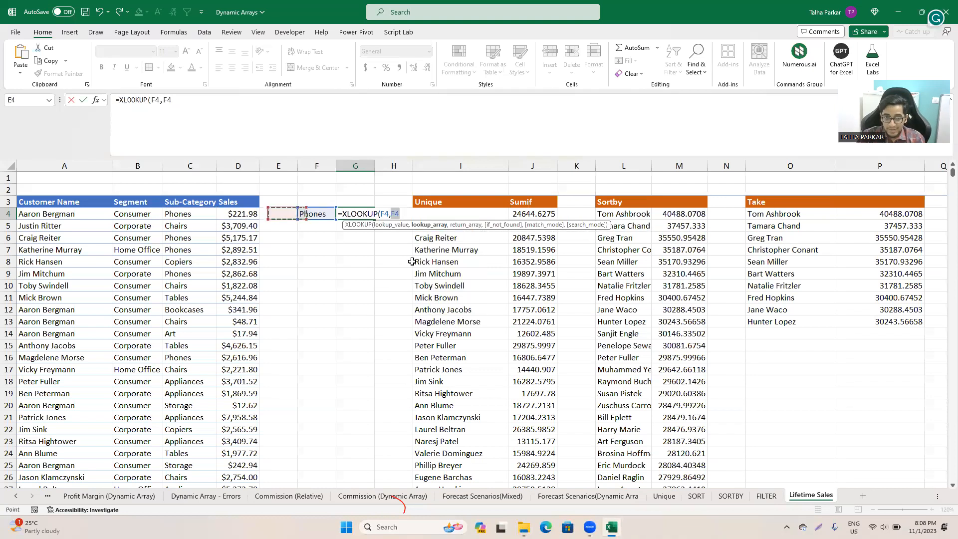
{"action": "key", "text": "ctrl+shift+Down"}
{"action": "type", "text": ","}
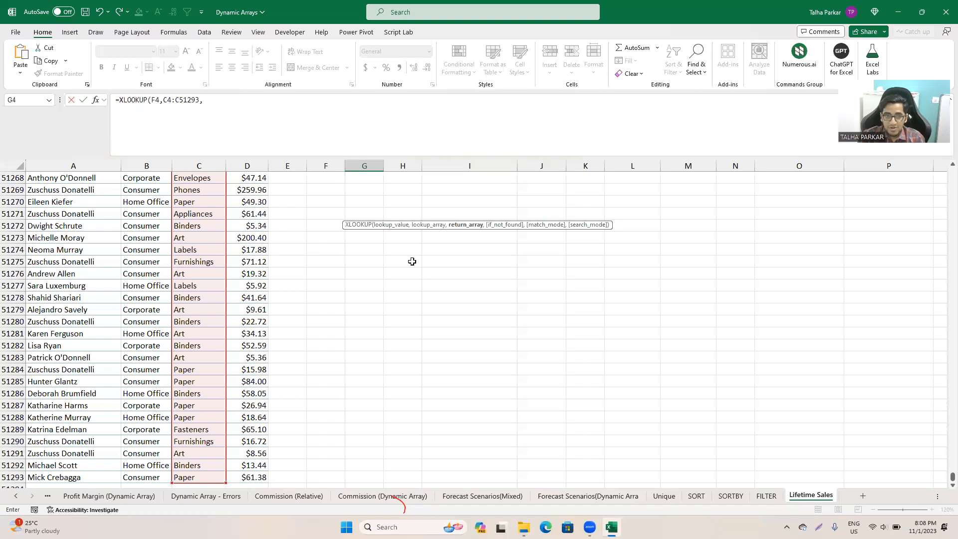
- Set the return array of the XLOOKUP in cell G4 to the segment range B4:B51293
{"action": "key", "text": "ctrl+Left"}
{"action": "key", "text": "ctrl+Left"}
{"action": "key", "text": "ctrl+Left"}
{"action": "key", "text": "Right"}
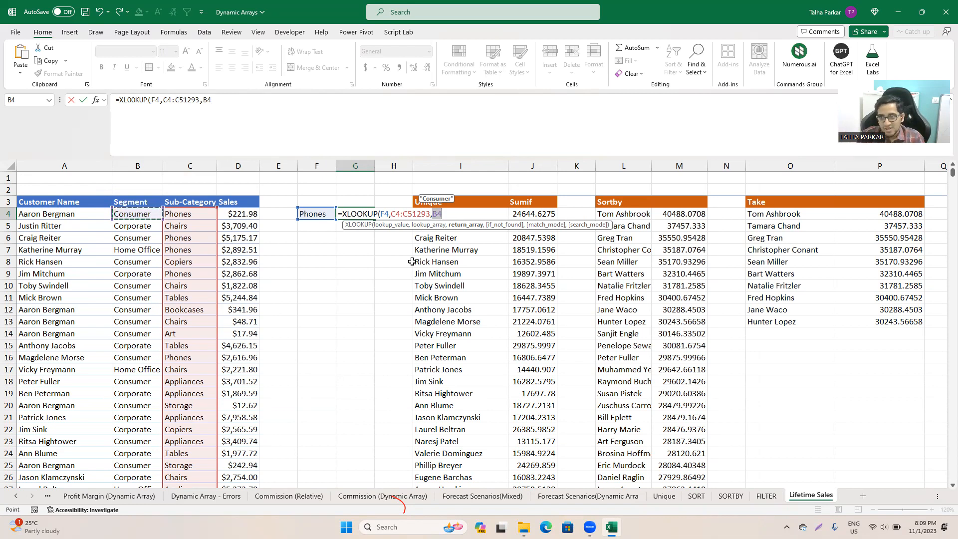
{"action": "key", "text": "ctrl+shift+Down"}
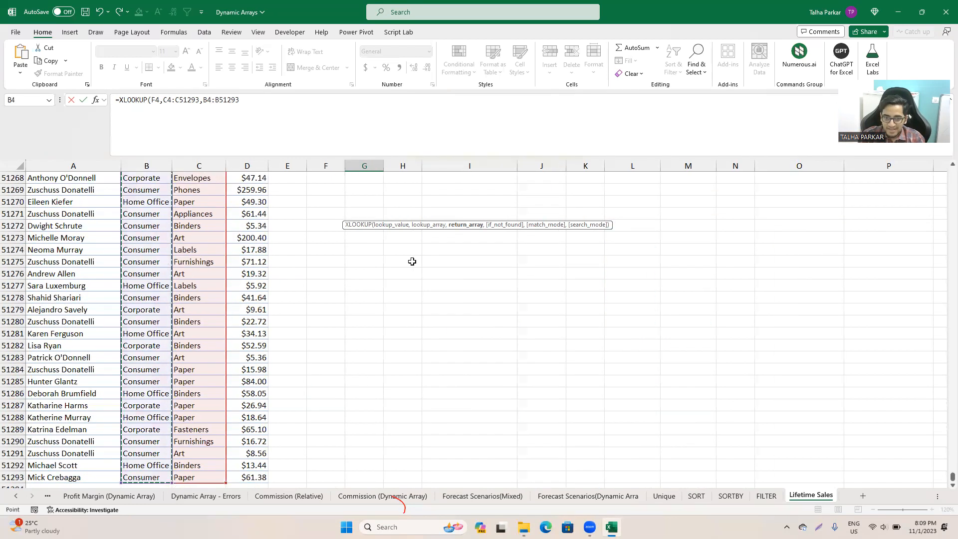
{"action": "type", "text": ","}
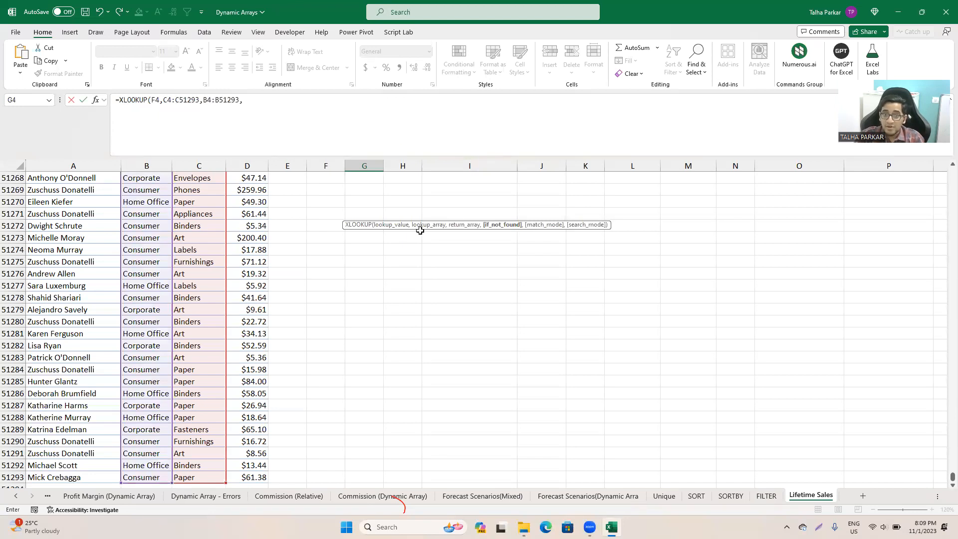
- Complete the XLOOKUP in G4 with "Empty" as the if-not-found value and 0 for exact match, leaving out the search mode
{"action": "left_click", "coordinate": [422, 152]}
{"action": "type", "text": "\"Empty\","}
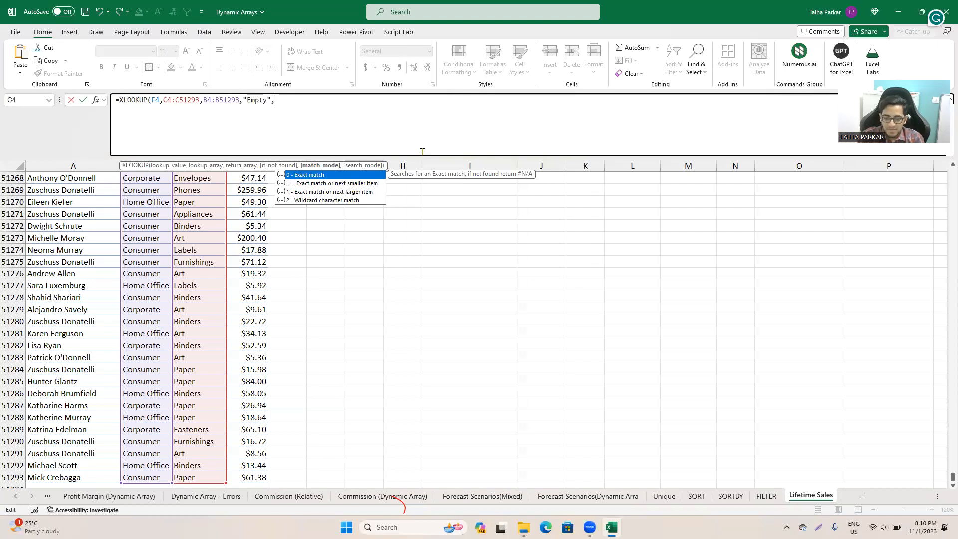
{"action": "type", "text": "0"}
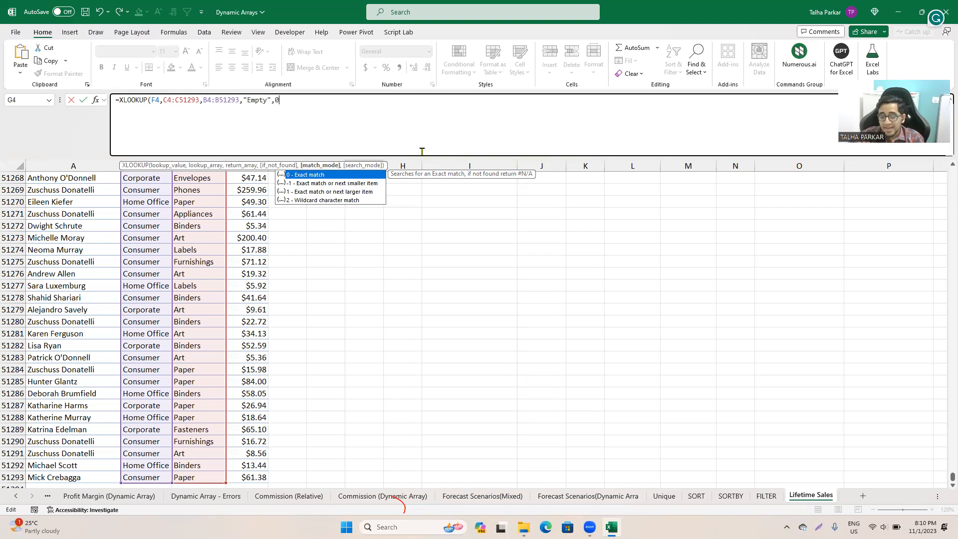
{"action": "type", "text": ","}
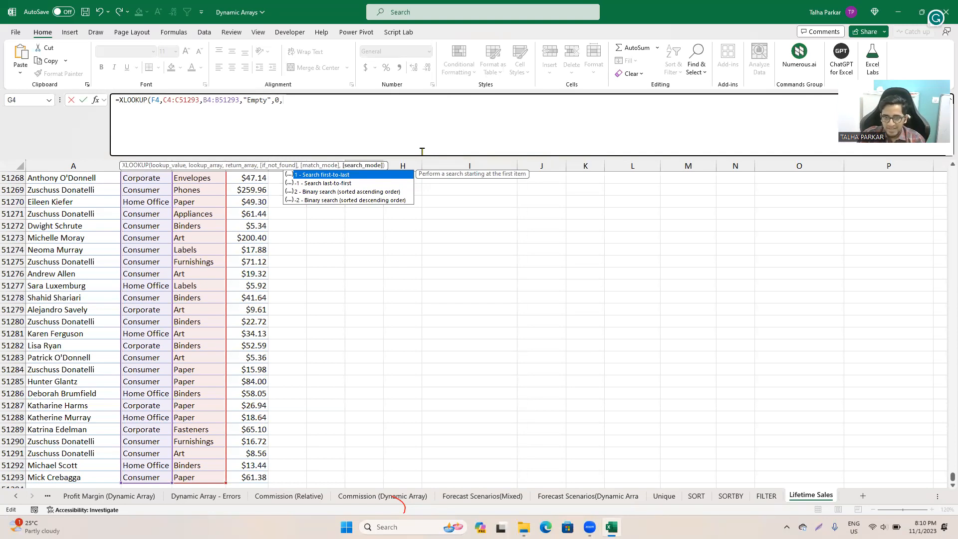
{"action": "key", "text": "Down"}
{"action": "key", "text": "Down"}
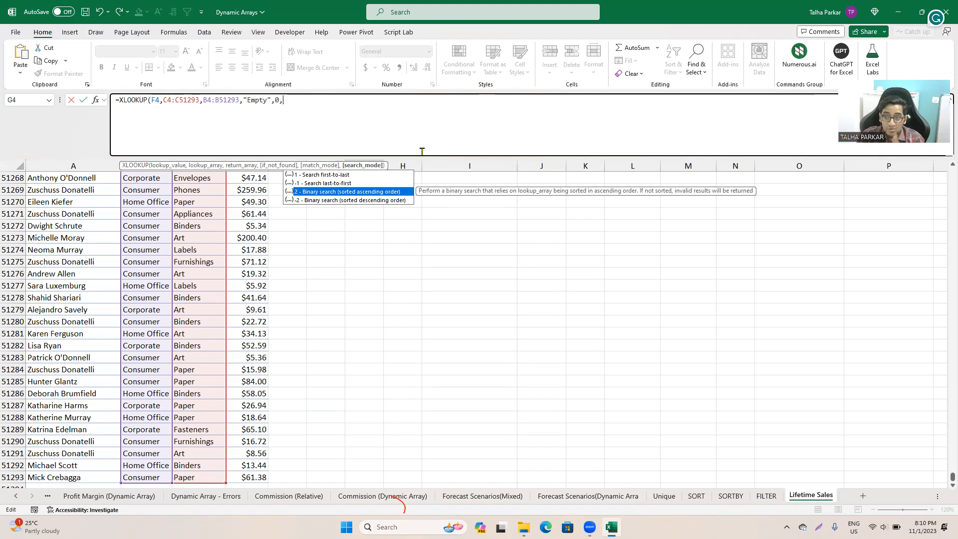
{"action": "key", "text": "Down"}
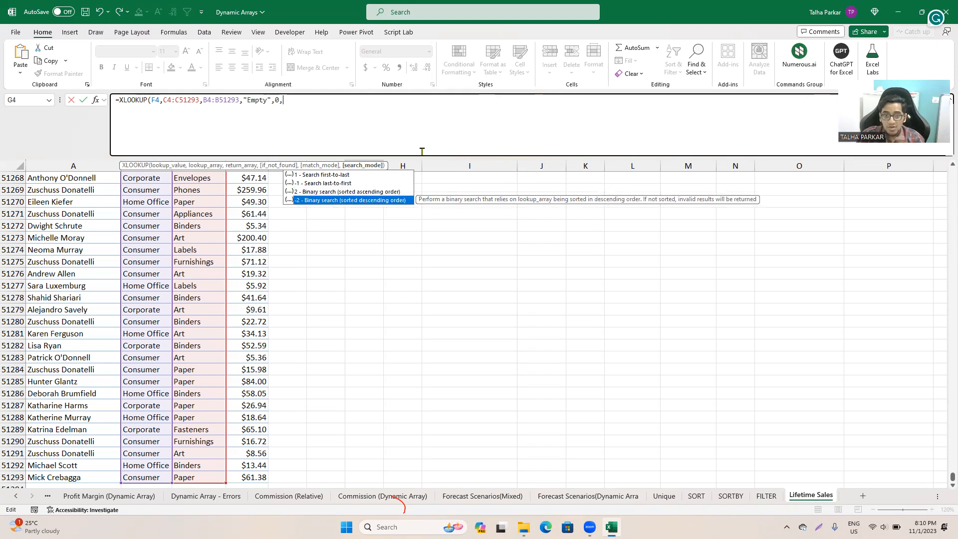
{"action": "key", "text": "BackSpace"}
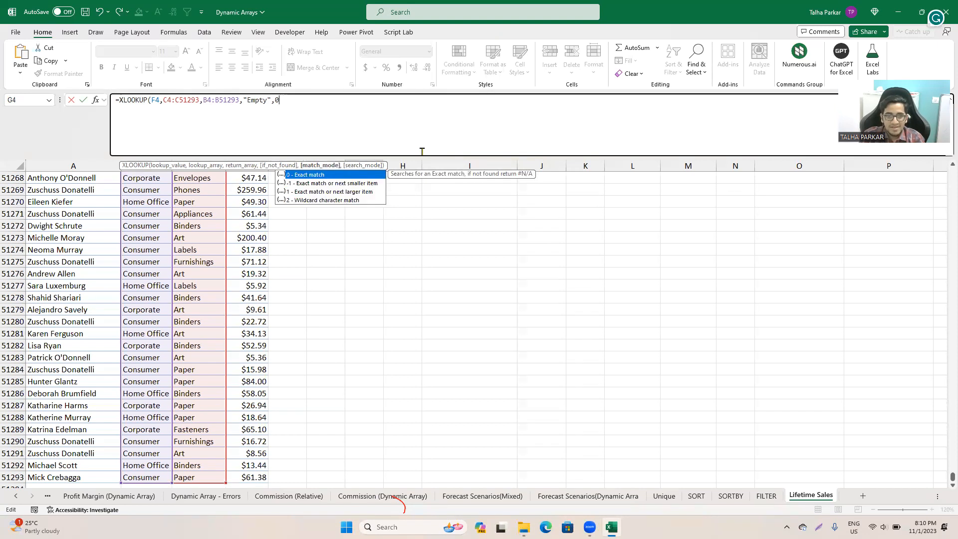
{"action": "type", "text": ")"}
{"action": "key", "text": "Return"}
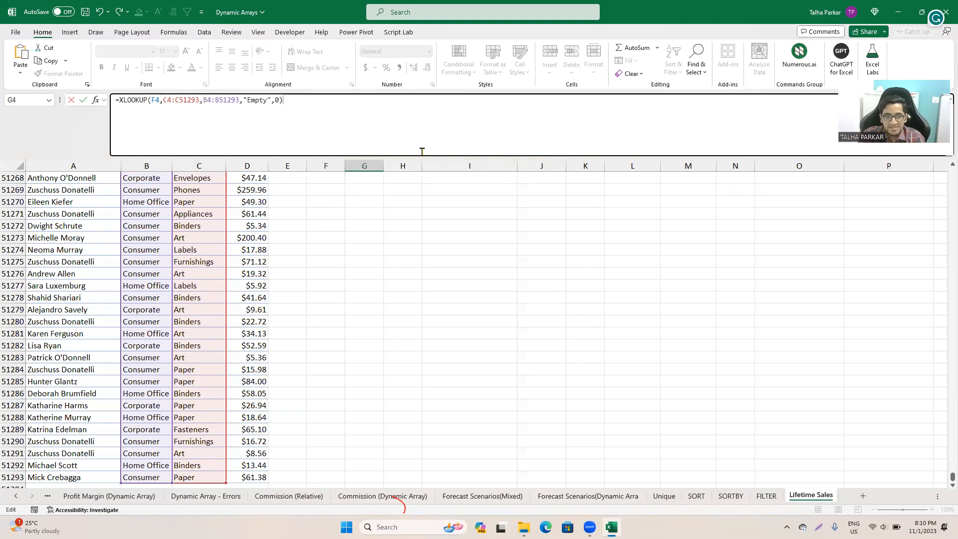
{"action": "key", "text": "Up"}
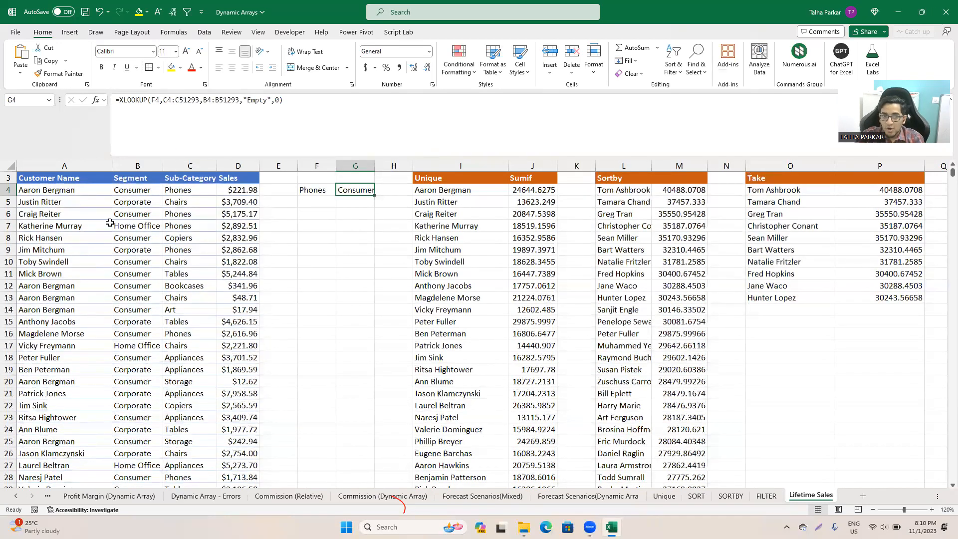
- Inspect the Segment column and the lookup array argument of the XLOOKUP in cell G4
{"action": "left_click", "coordinate": [133, 163]}
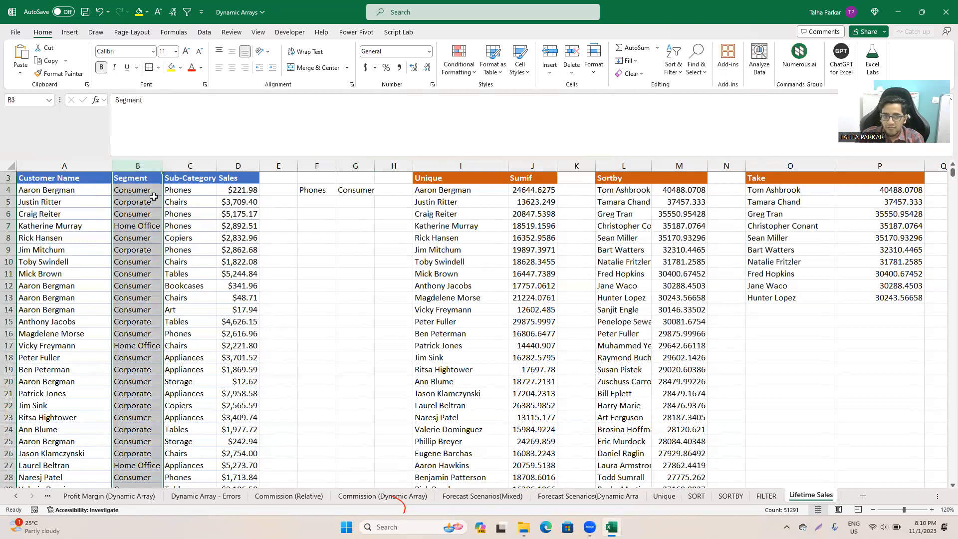
{"action": "left_click", "coordinate": [342, 191]}
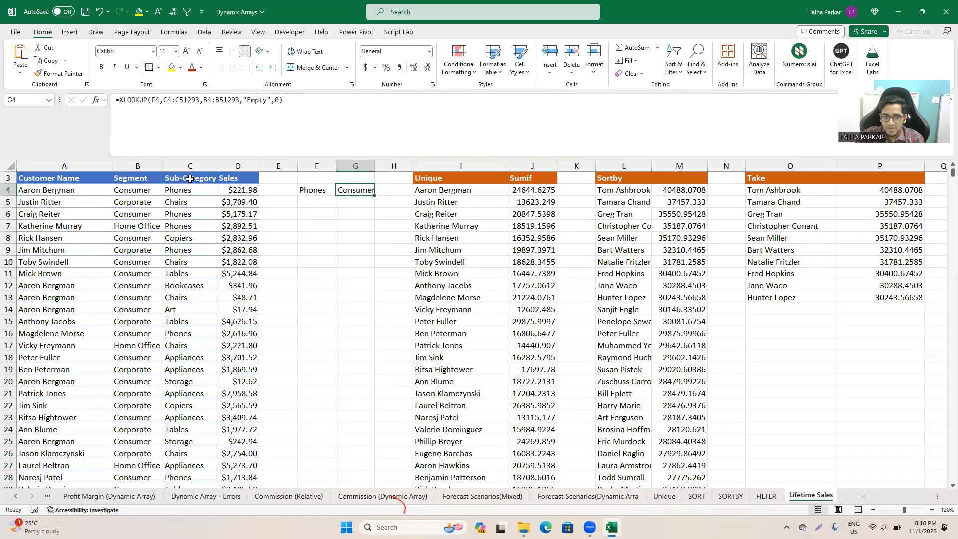
{"action": "key", "text": "F2"}
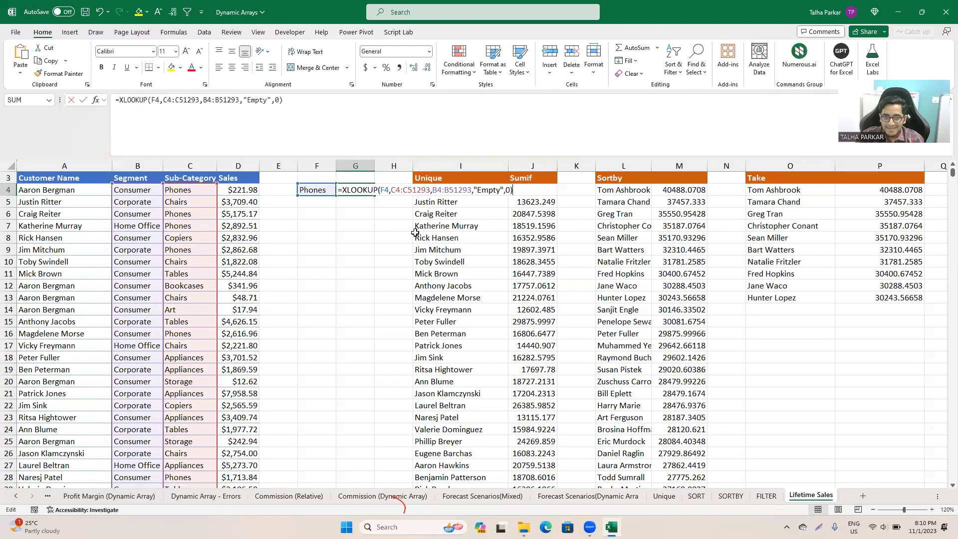
{"action": "left_click", "coordinate": [402, 190]}
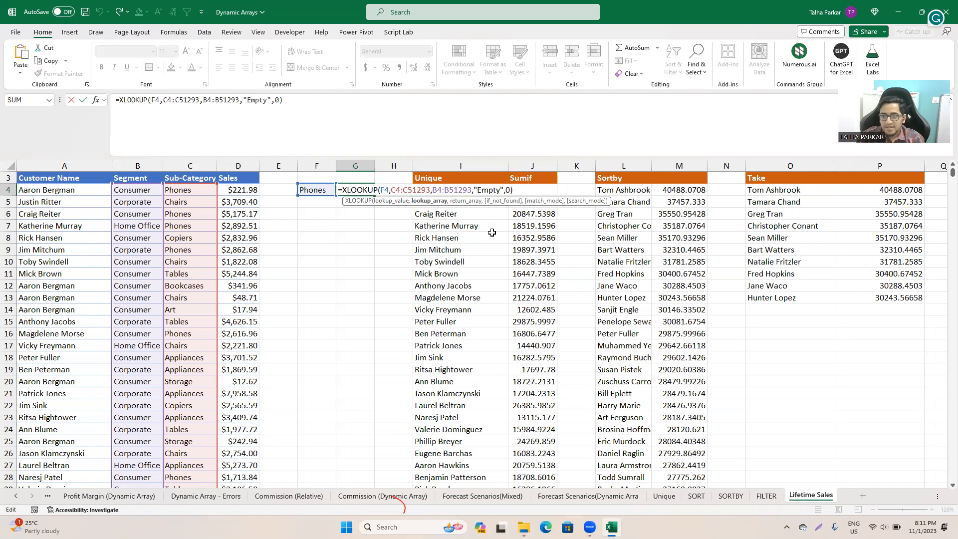
{"action": "key", "text": "Escape"}
- Compare the customer name, segment, sub-category and sales cells in row 4 with the Phones lookup beside them
{"action": "key", "text": "Left"}
{"action": "key", "text": "Left"}
{"action": "key", "text": "Left"}
{"action": "key", "text": "Left"}
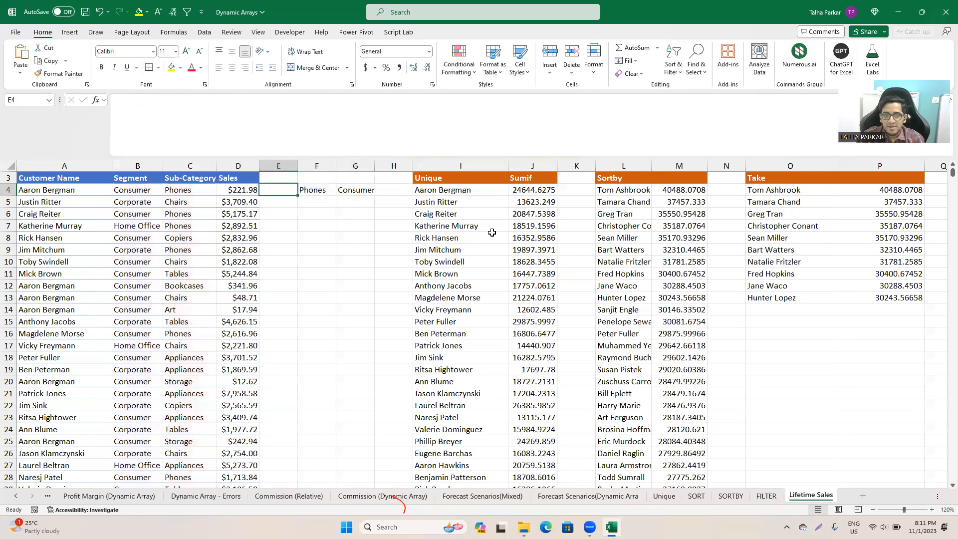
{"action": "key", "text": "Left"}
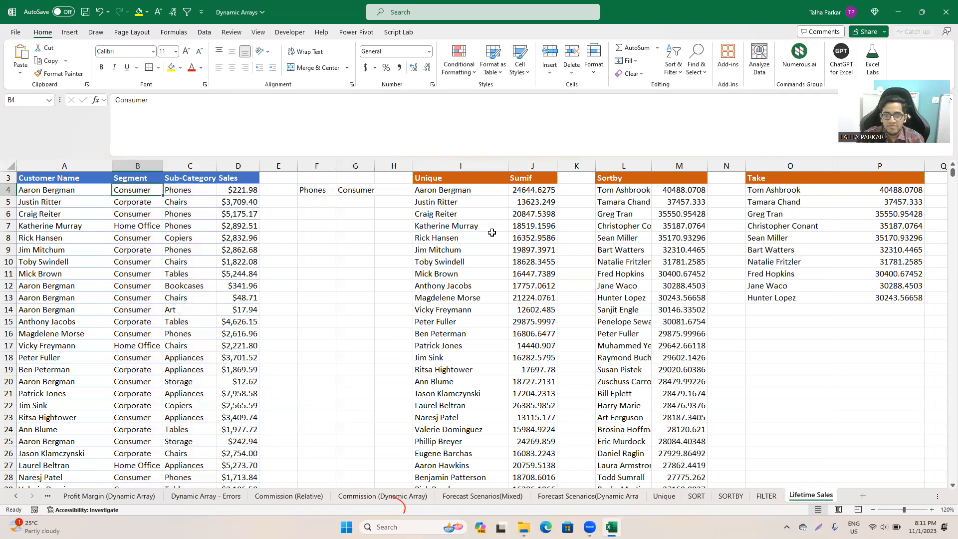
{"action": "key", "text": "Right"}
{"action": "key", "text": "Right"}
{"action": "key", "text": "Right"}
{"action": "key", "text": "Right"}
{"action": "key", "text": "Left"}
{"action": "key", "text": "Left"}
{"action": "key", "text": "Left"}
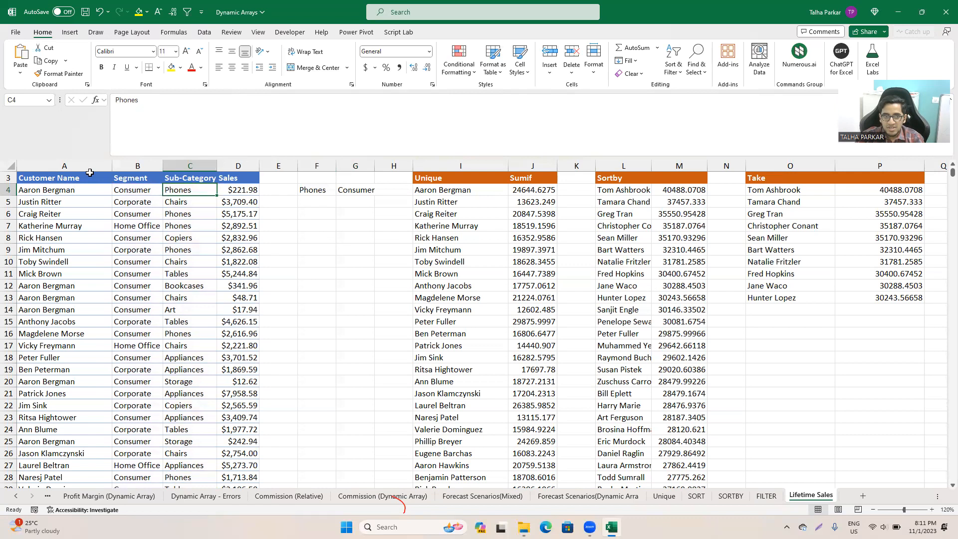
{"action": "left_click", "coordinate": [236, 189]}
{"action": "left_click_drag", "start_coordinate": [85, 188], "coordinate": [190, 190]}
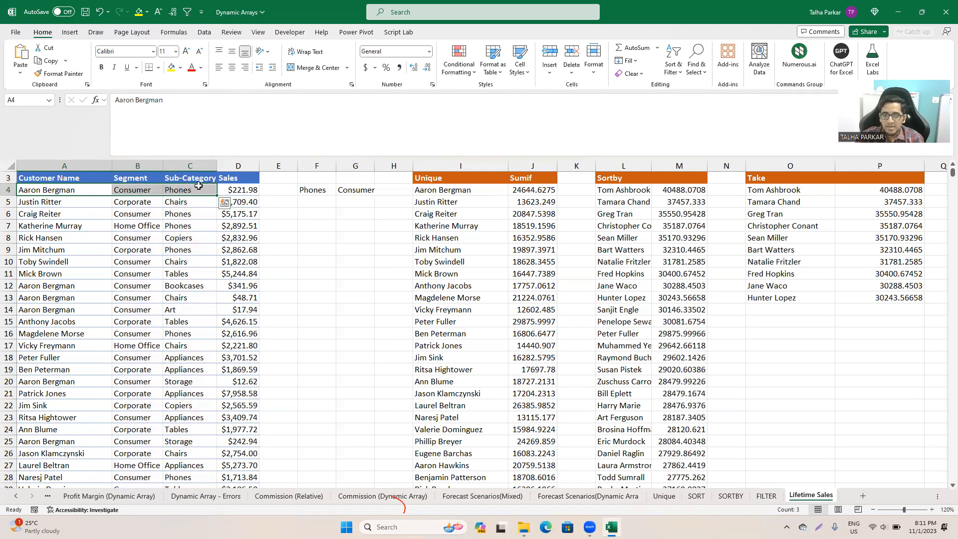
- Move the Sales column in front of the Customer Name column, and select the row 4 data from cell B4
{"action": "left_click", "coordinate": [219, 178]}
{"action": "key", "text": "ctrl+shift+Down"}
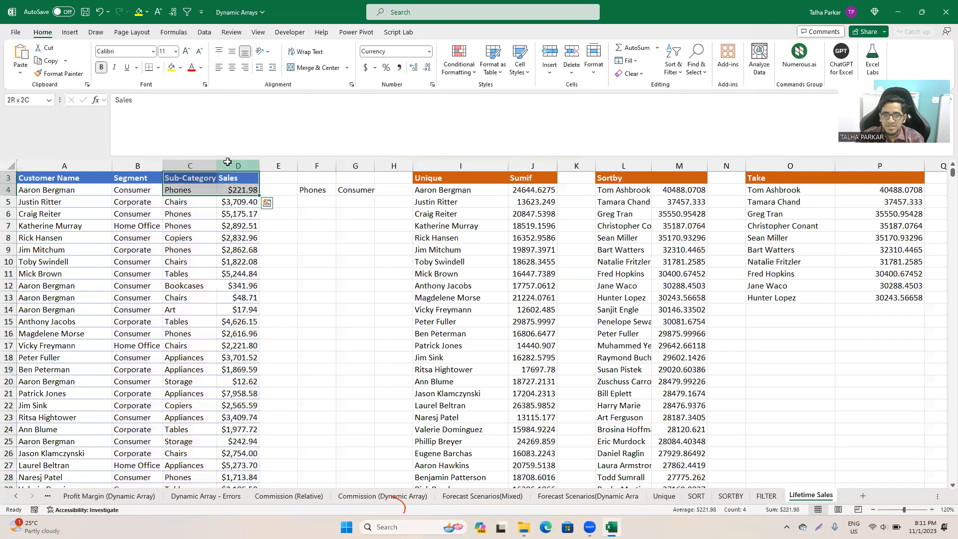
{"action": "mouse_move", "coordinate": [218, 193]}
{"action": "left_mouse_down"}
{"action": "mouse_move", "coordinate": [38, 196]}
{"action": "mouse_move", "coordinate": [70, 227]}
{"action": "mouse_move", "coordinate": [176, 216]}
{"action": "mouse_move", "coordinate": [215, 196]}
{"action": "left_mouse_up"}
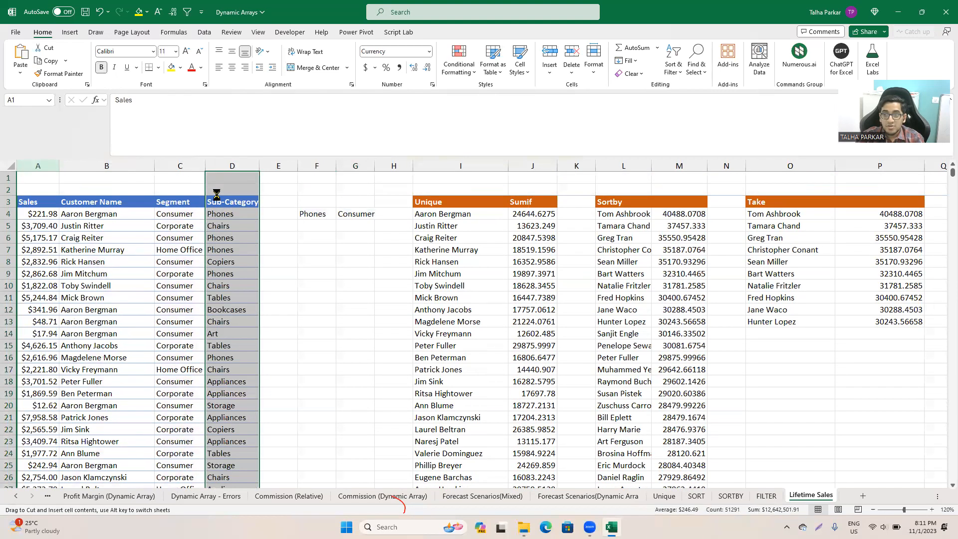
{"action": "left_click", "coordinate": [86, 215]}
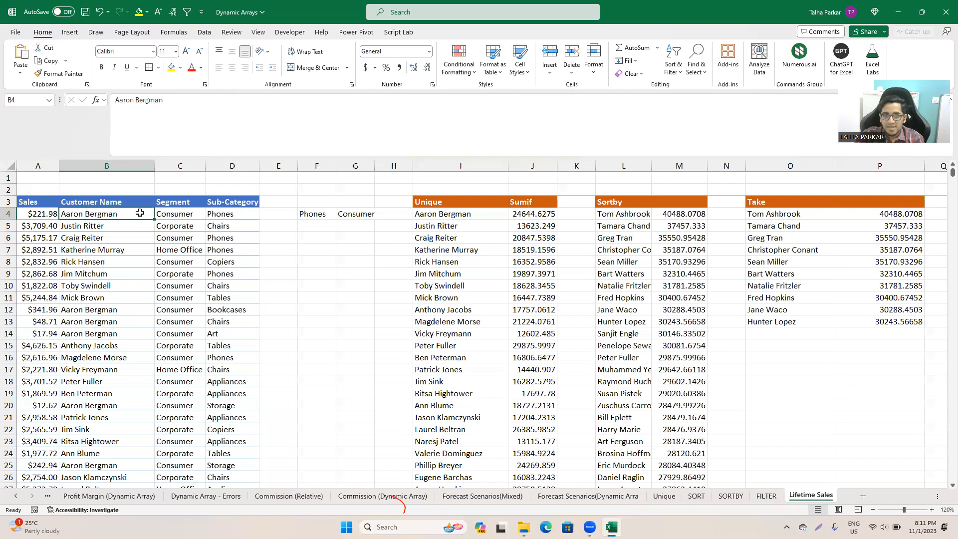
{"action": "left_click", "coordinate": [310, 216], "text": "shift"}
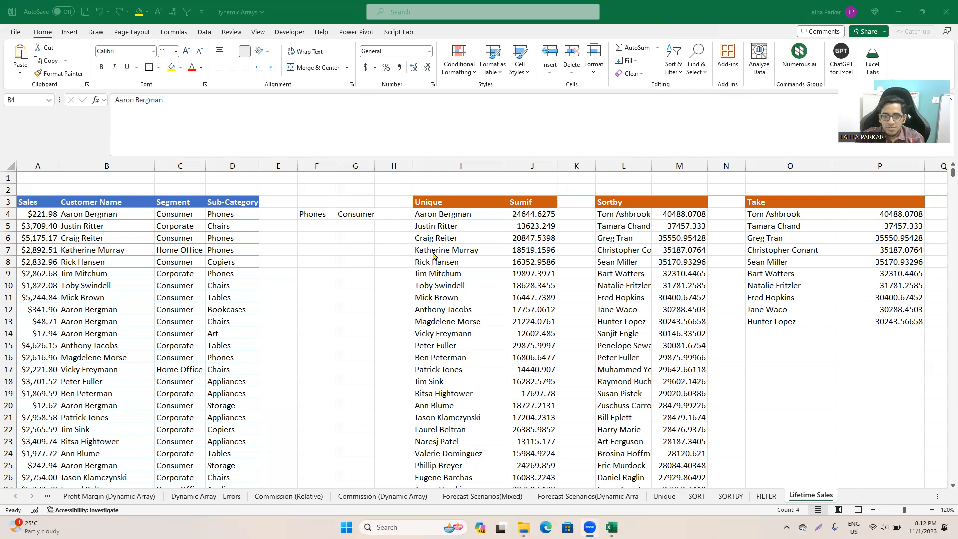
- Switch to the FILTER sheet
{"action": "left_click", "coordinate": [761, 491]}
{"action": "left_click", "coordinate": [768, 499]}
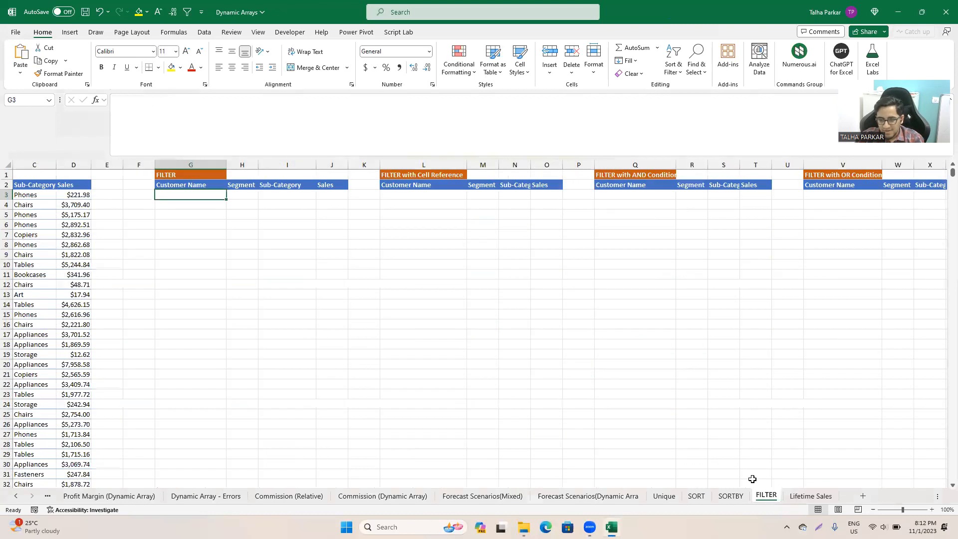
{"action": "type", "text": "="}
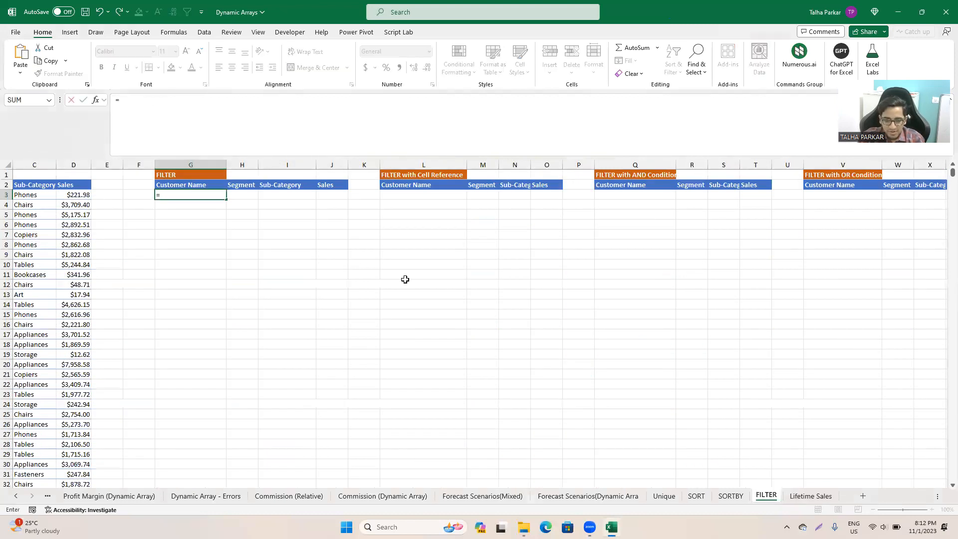
{"action": "type", "text": "FIL"}
{"action": "key", "text": "BackSpace"}
{"action": "key", "text": "BackSpace"}
{"action": "key", "text": "BackSpace"}
{"action": "key", "text": "BackSpace"}
{"action": "key", "text": "Escape"}
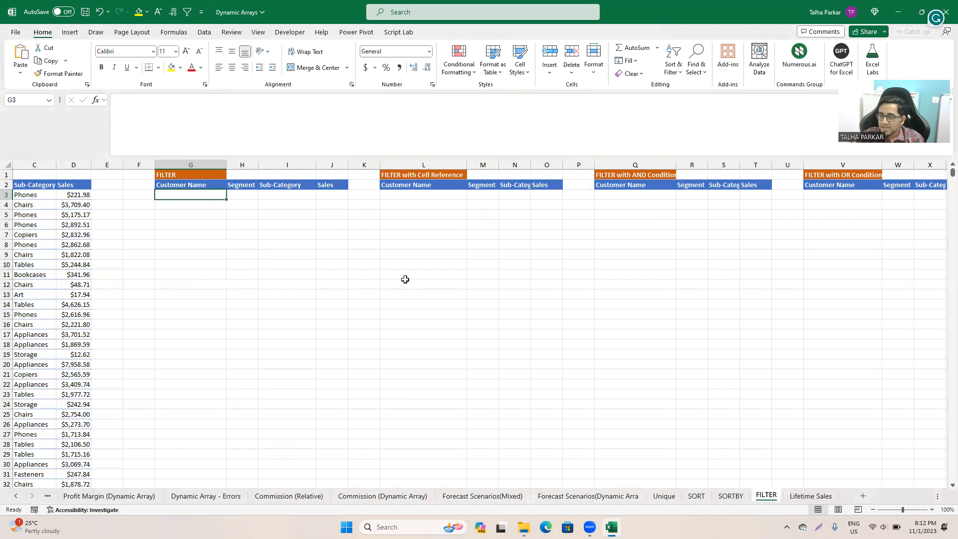
{"action": "type", "text": "=filt"}
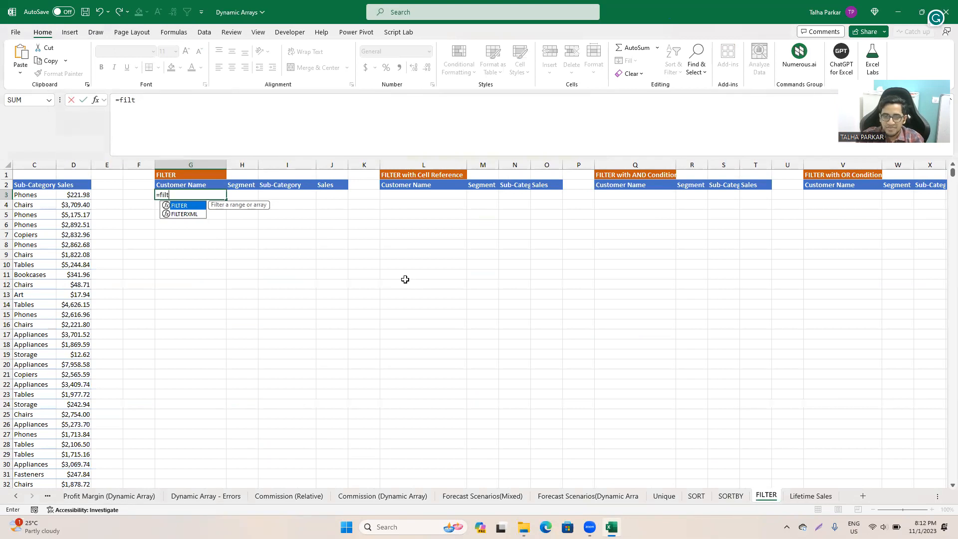
{"action": "key", "text": "Escape"}
{"action": "key", "text": "Escape"}
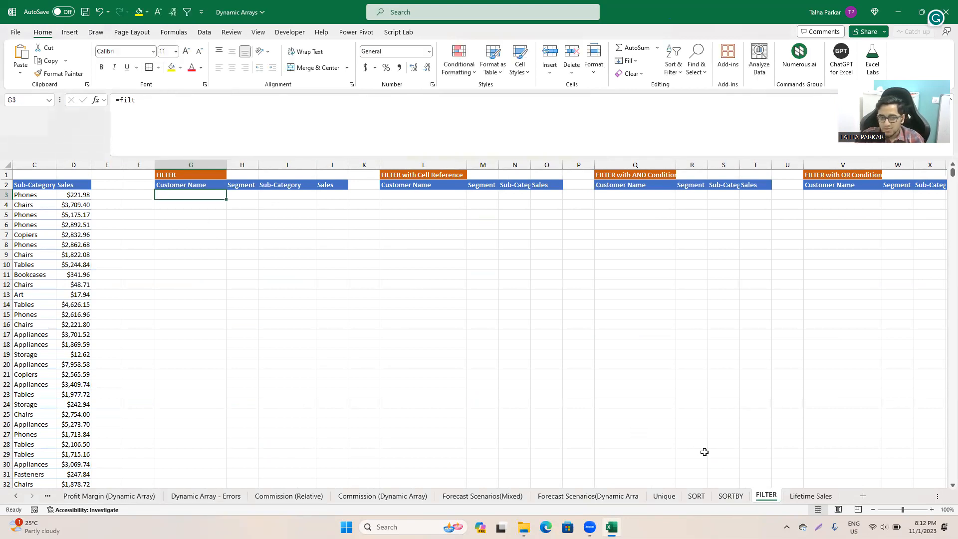
- Start a FILTER formula in cell G3 with the full sales table A3:D51292 as its array
{"action": "left_click", "coordinate": [932, 509]}
{"action": "left_click", "coordinate": [933, 509]}
{"action": "left_click", "coordinate": [932, 509]}
{"action": "left_click", "coordinate": [932, 510]}
{"action": "left_click", "coordinate": [933, 510]}
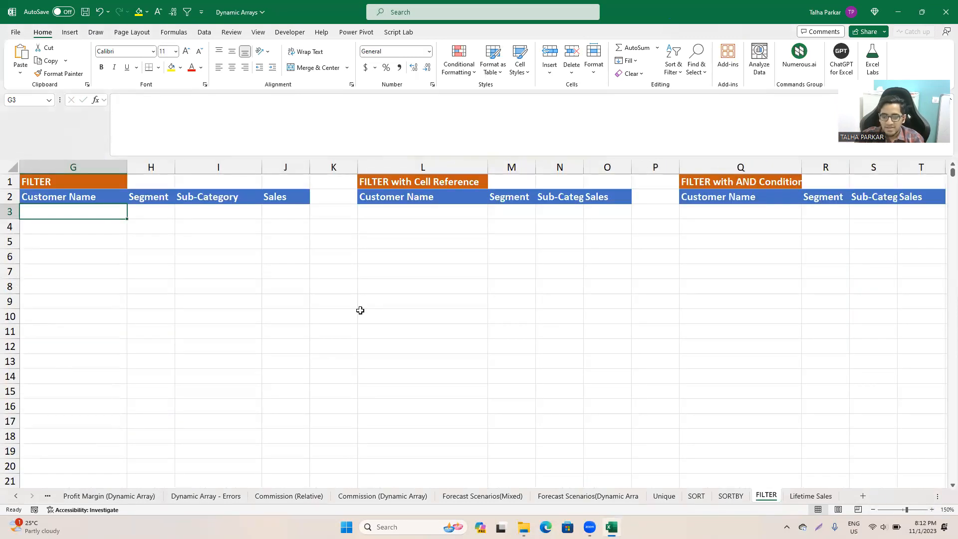
{"action": "scroll", "coordinate": [361, 310], "scroll_direction": "left", "scroll_amount": 3}
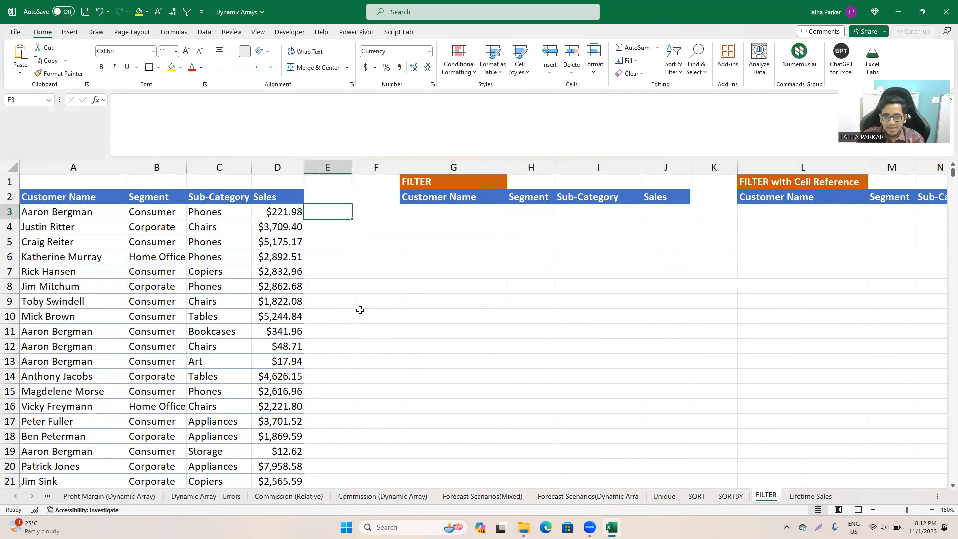
{"action": "type", "text": "=FILTER("}
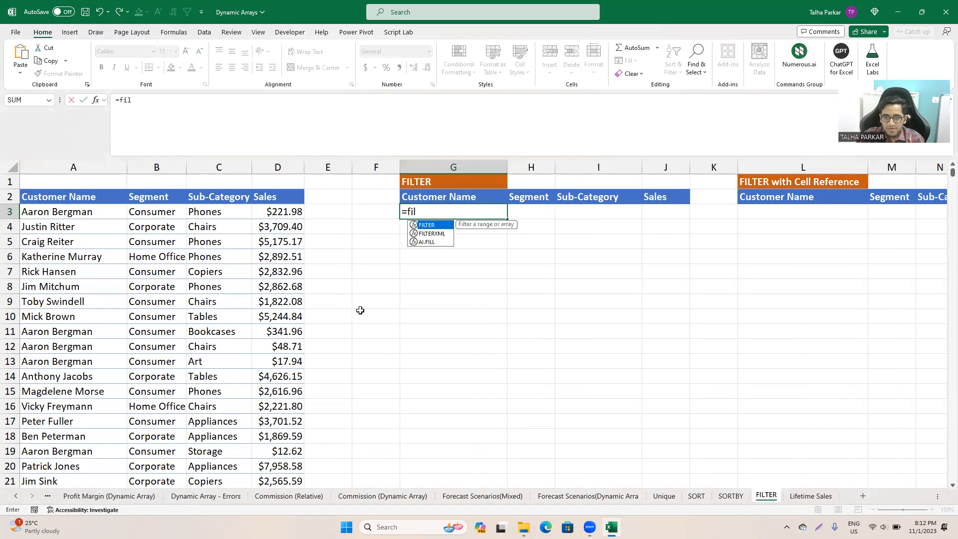
{"action": "key", "text": "Left"}
{"action": "key", "text": "Left"}
{"action": "key", "text": "Left"}
{"action": "key", "text": "Left"}
{"action": "key", "text": "Left"}
{"action": "key", "text": "Left"}
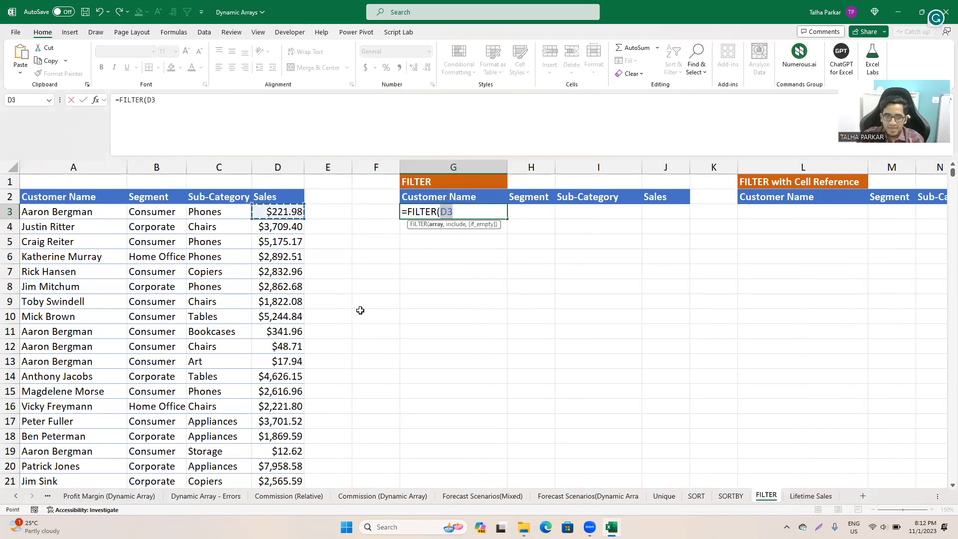
{"action": "key", "text": "shift+Right"}
{"action": "key", "text": "shift+Right"}
{"action": "key", "text": "shift+Right"}
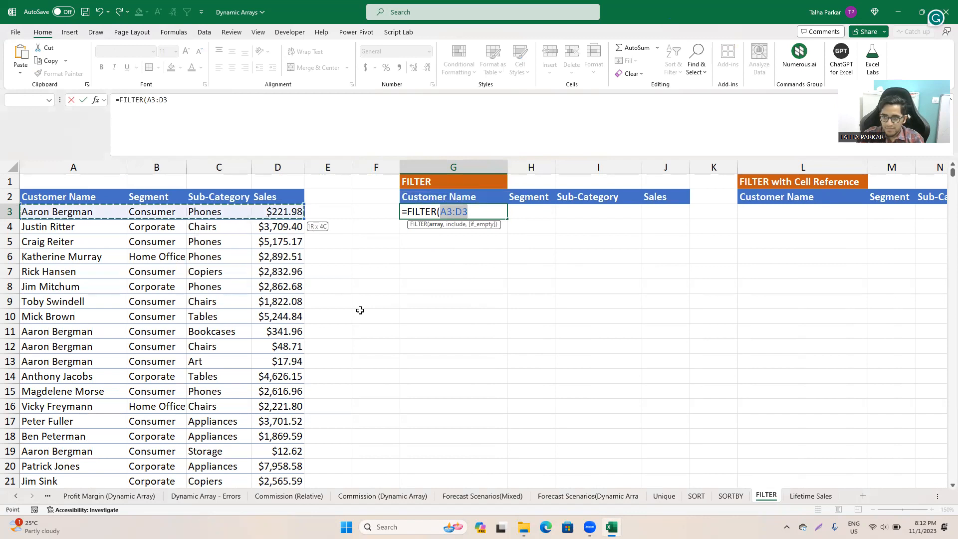
{"action": "key", "text": "ctrl+shift+Down"}
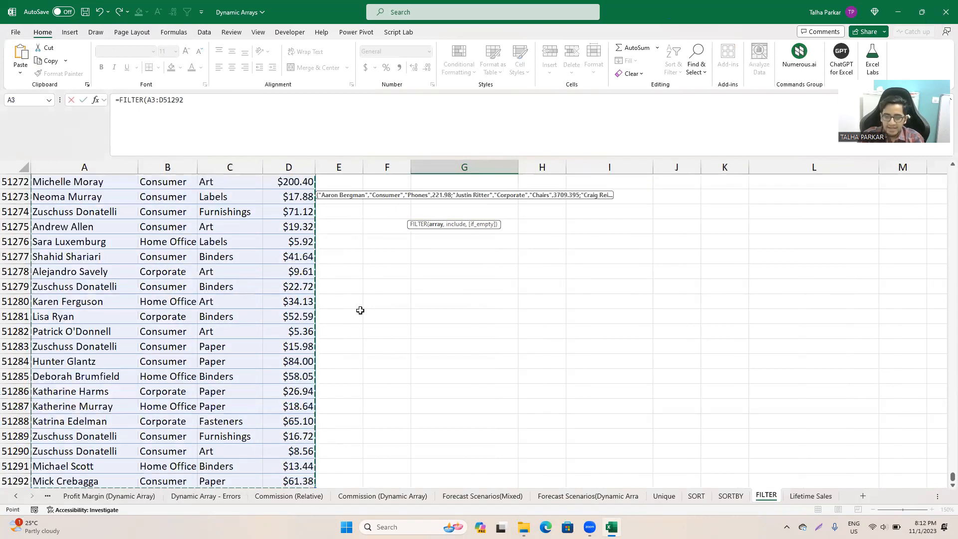
{"action": "type", "text": ","}
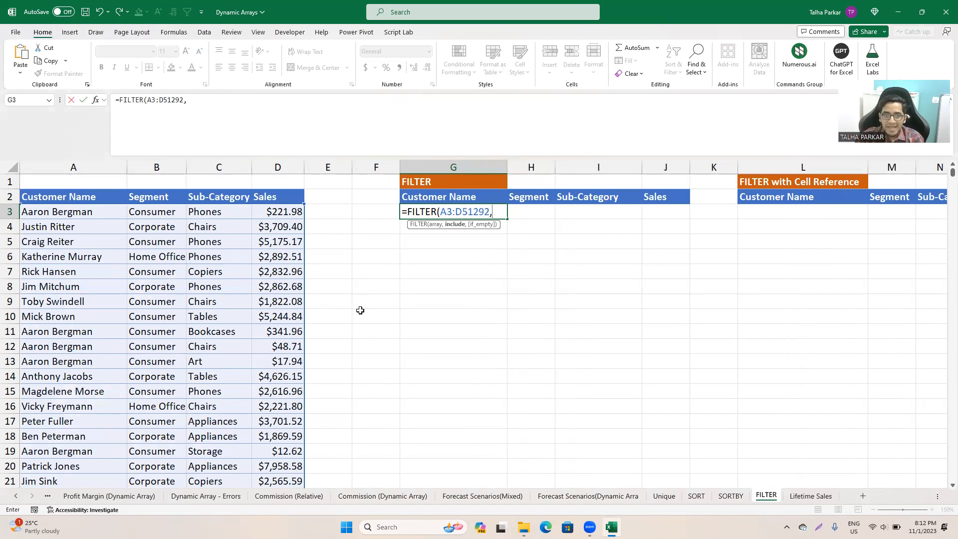
- Complete the G3 FILTER with the include condition B3:B51292="Consumer"
{"action": "left_click", "coordinate": [168, 212]}
{"action": "key", "text": "ctrl+shift+Down"}
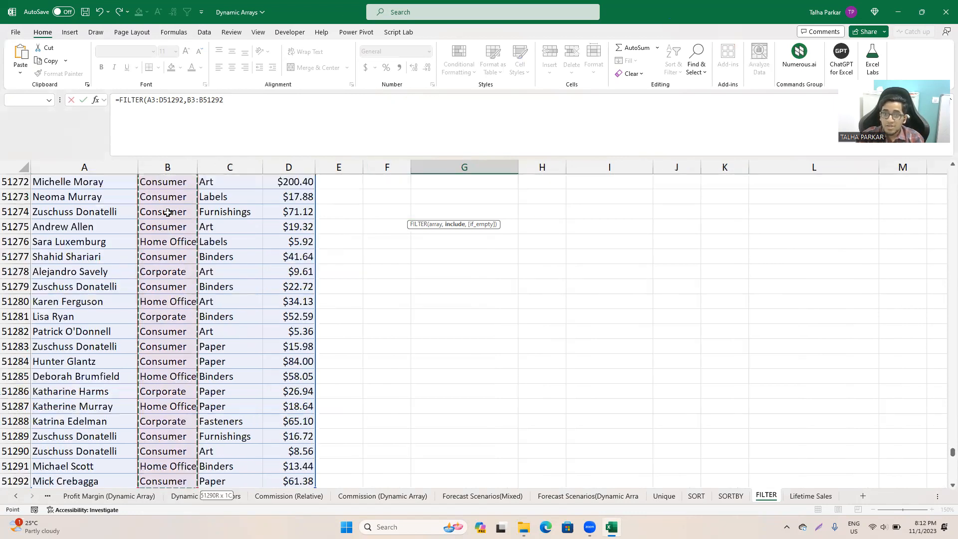
{"action": "key", "text": "ctrl+BackSpace"}
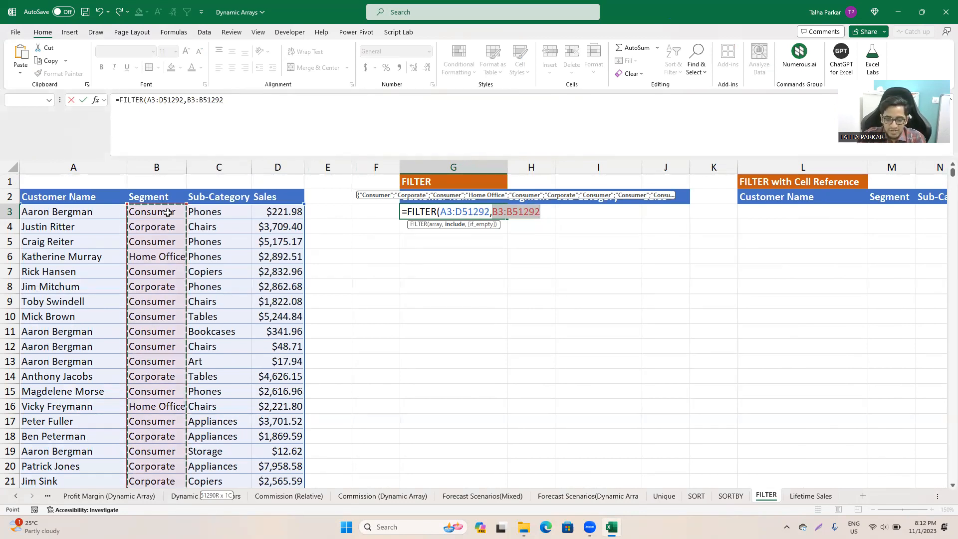
{"action": "type", "text": "="}
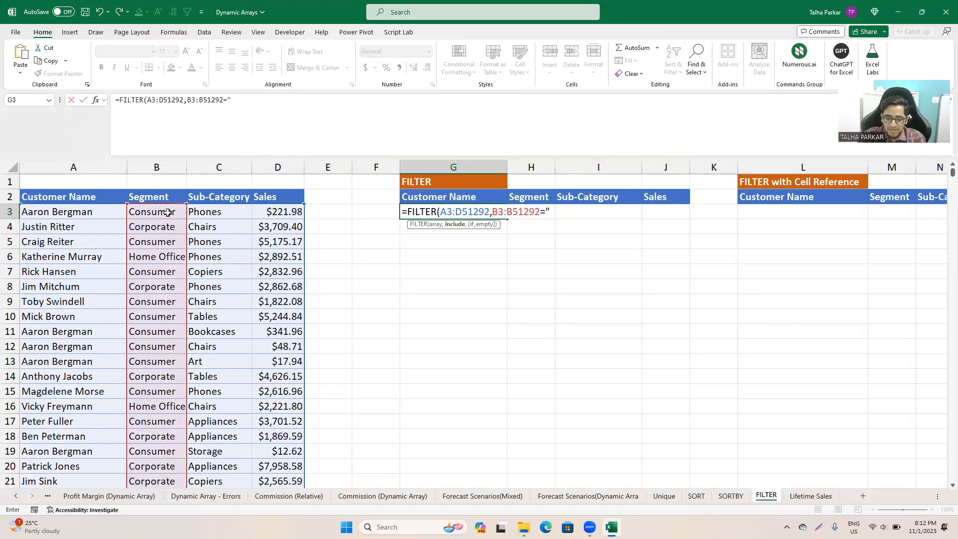
{"action": "type", "text": "\"Consumer"}
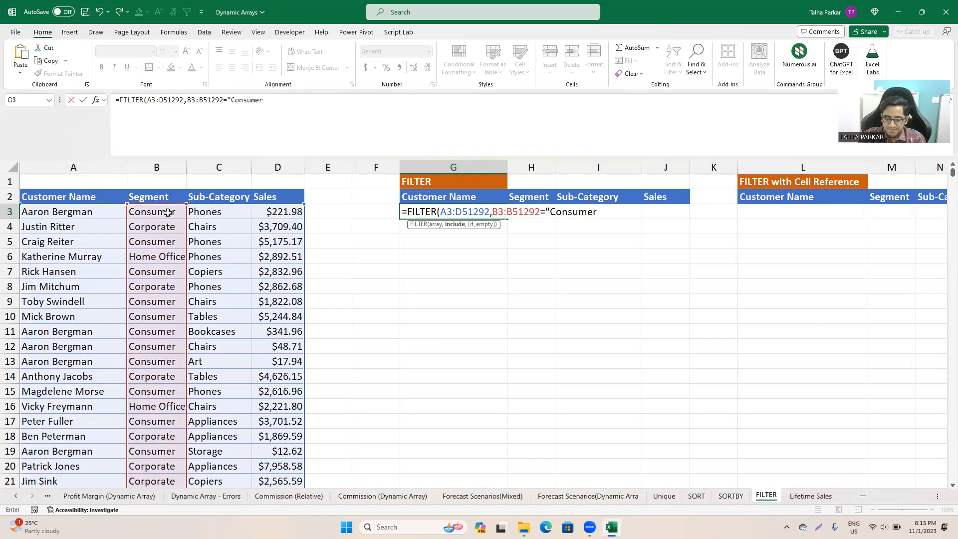
{"action": "type", "text": "\")"}
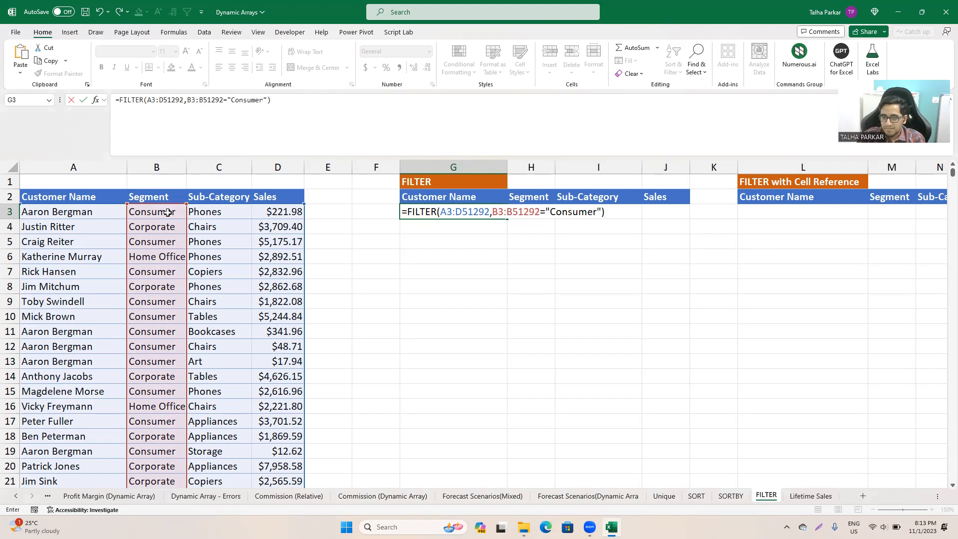
{"action": "key", "text": "Return"}
{"action": "key", "text": "Up"}
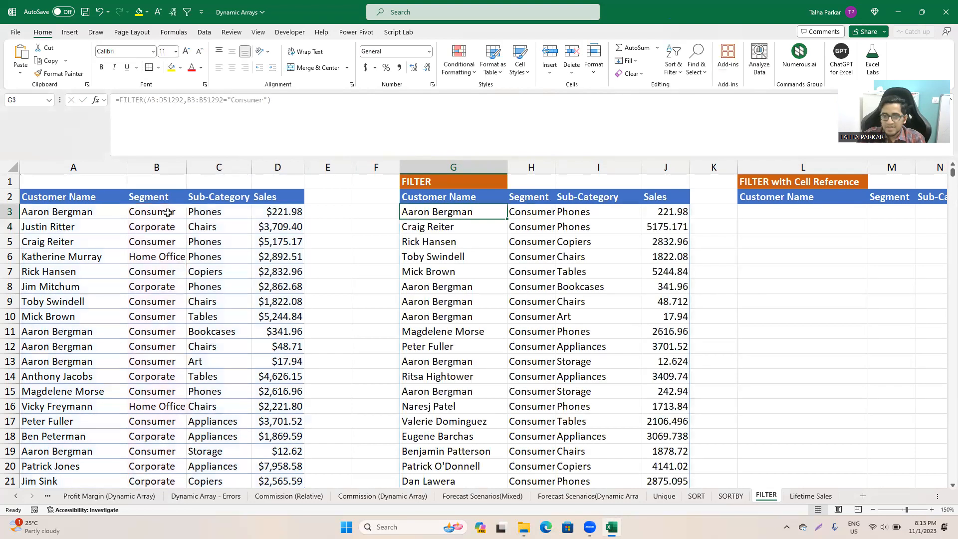
- Check the Segment column of the filtered results from its first to its last row
{"action": "key", "text": "Right"}
{"action": "key", "text": "ctrl+Down"}
{"action": "key", "text": "ctrl+Up"}
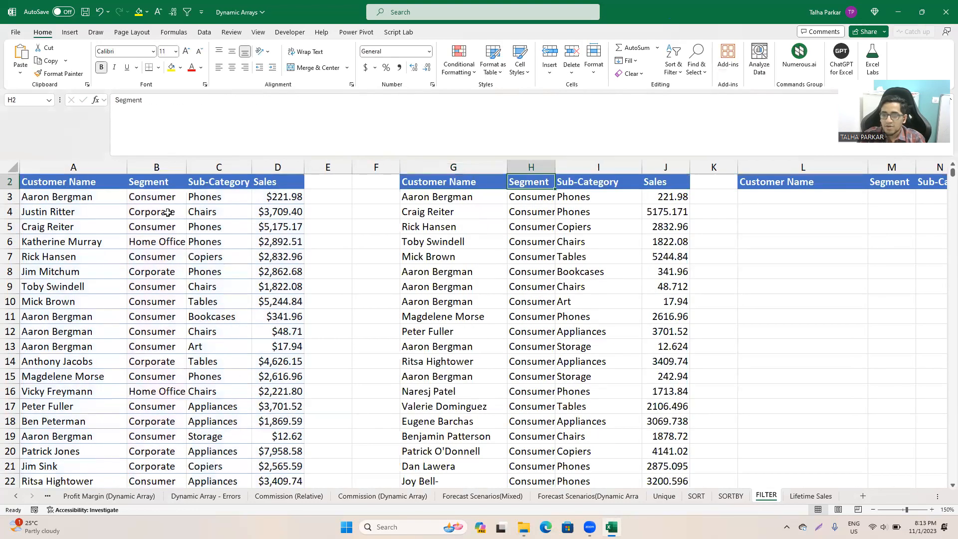
{"action": "key", "text": "Up"}
{"action": "key", "text": "Down"}
{"action": "key", "text": "Down"}
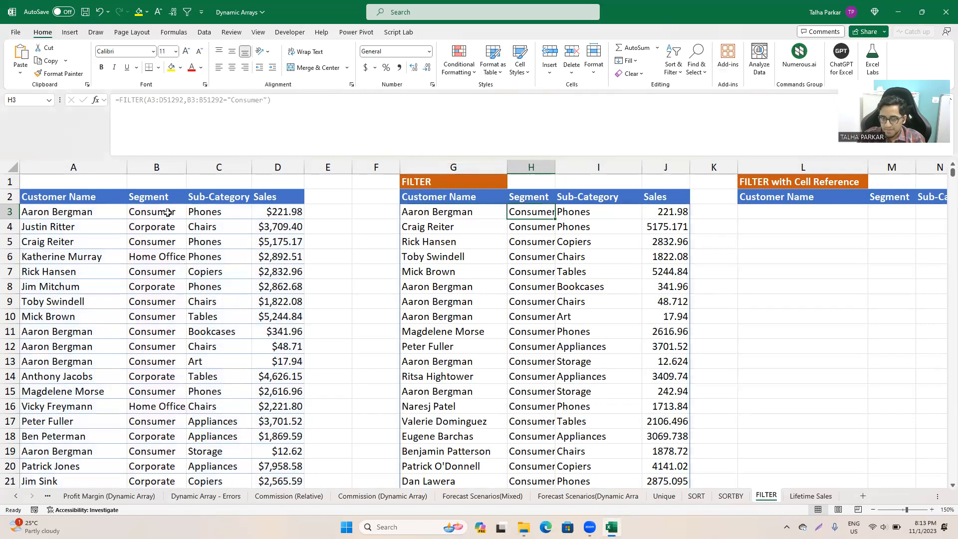
{"action": "key", "text": "Left"}
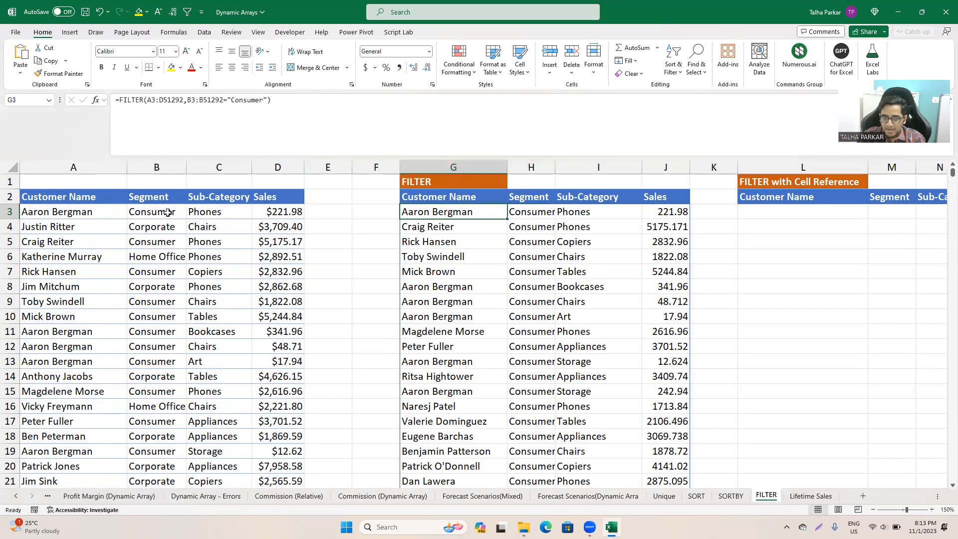
- Copy the FILTER formula from cell G3 into cell L3 under the FILTER with Cell Reference heading
{"action": "key", "text": "F2"}
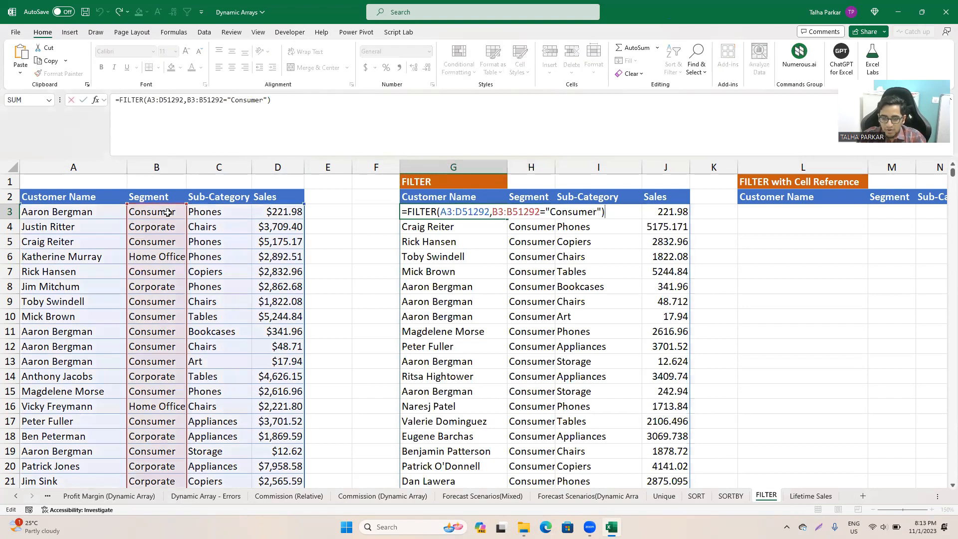
{"action": "key", "text": "ctrl+a"}
{"action": "key", "text": "ctrl+c"}
{"action": "key", "text": "Escape"}
{"action": "key", "text": "ctrl+Right"}
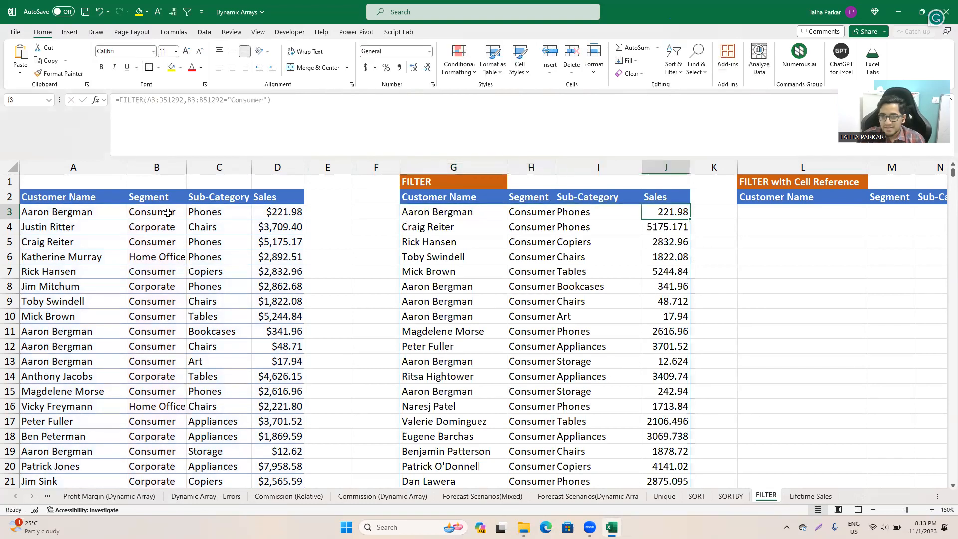
{"action": "key", "text": "Right"}
{"action": "key", "text": "Right"}
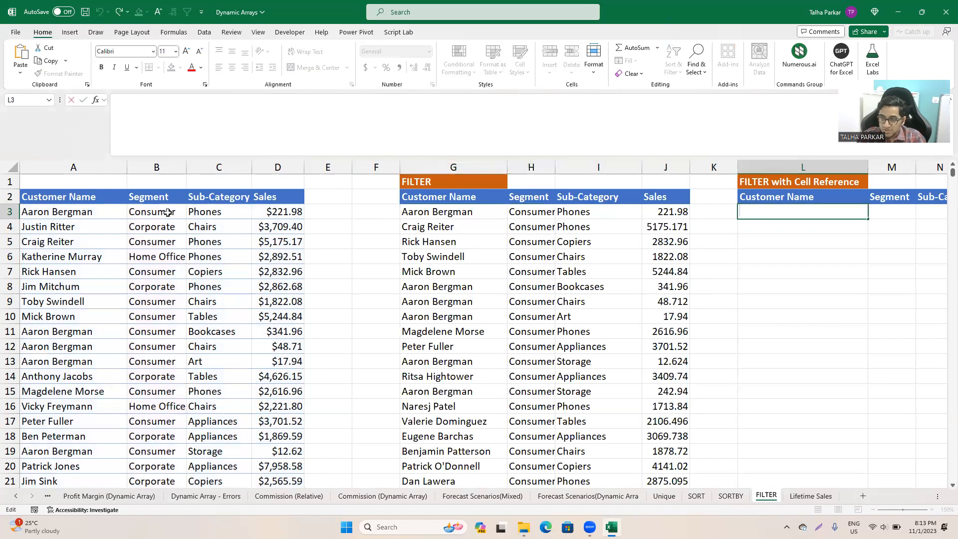
{"action": "key", "text": "ctrl+v"}
{"action": "key", "text": "ctrl+Return"}
{"action": "key", "text": "ctrl+Right"}
{"action": "key", "text": "Right"}
{"action": "key", "text": "Left"}
{"action": "key", "text": "Left"}
{"action": "key", "text": "Left"}
{"action": "key", "text": "Left"}
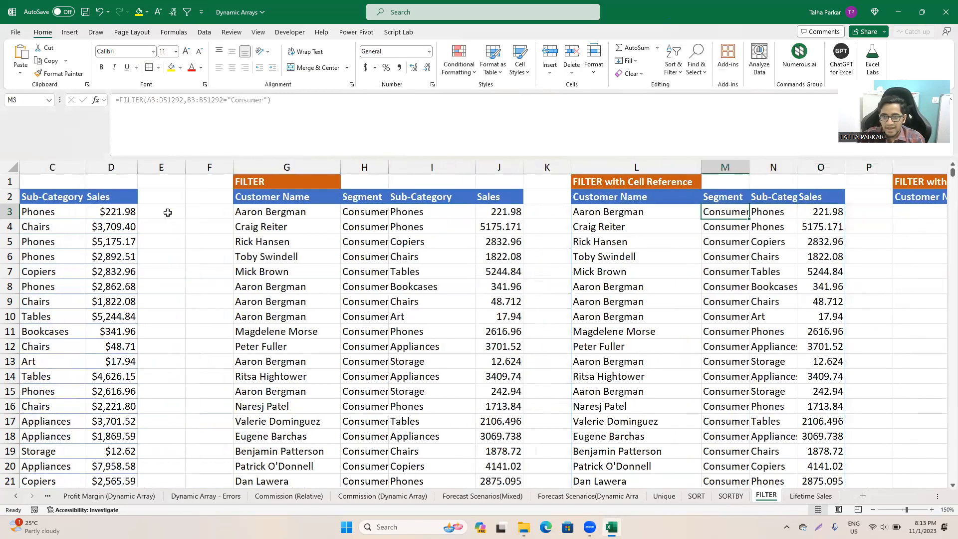
- Replace the "Consumer" criterion in the L3 FILTER formula with a reference to cell O1
{"action": "left_click_drag", "start_coordinate": [227, 100], "coordinate": [268, 99]}
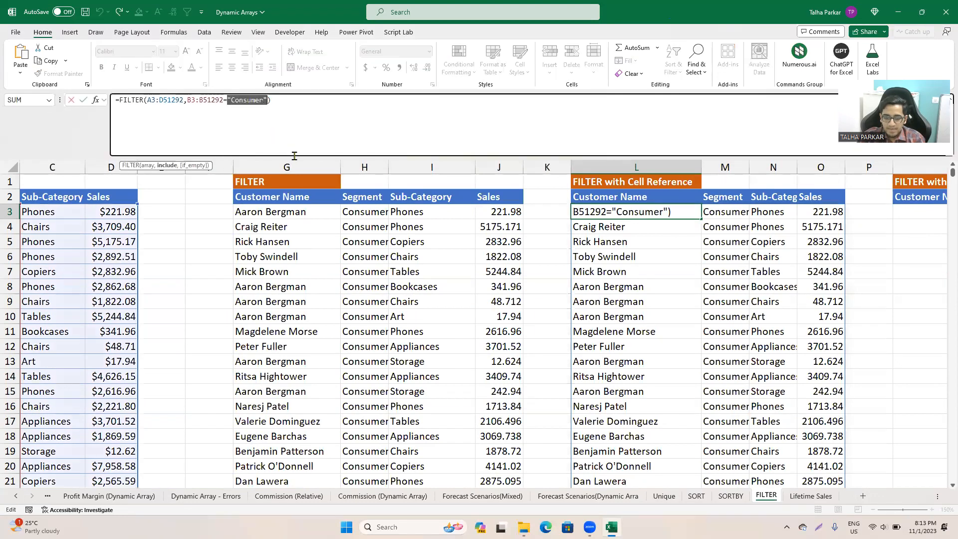
{"action": "key", "text": "BackSpace"}
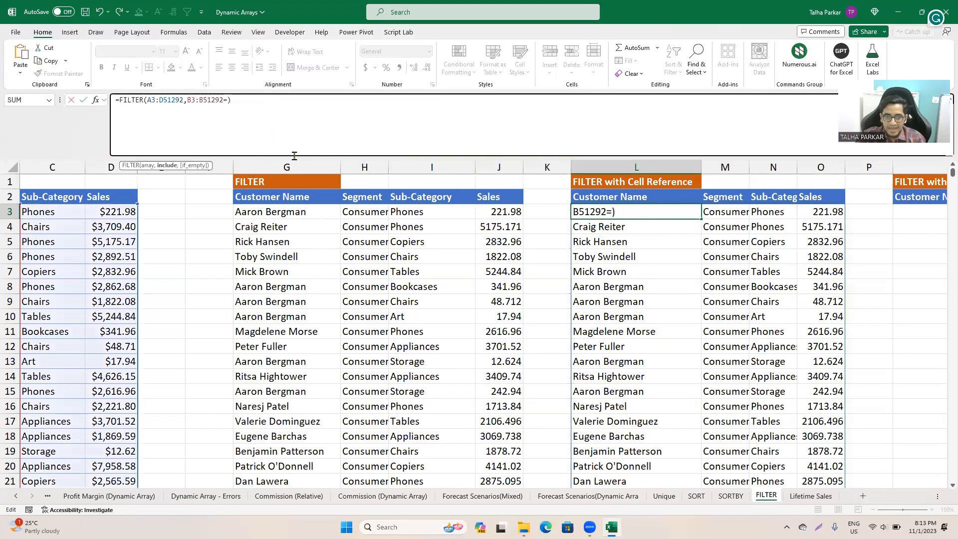
{"action": "left_click", "coordinate": [832, 177]}
{"action": "key", "text": "Return"}
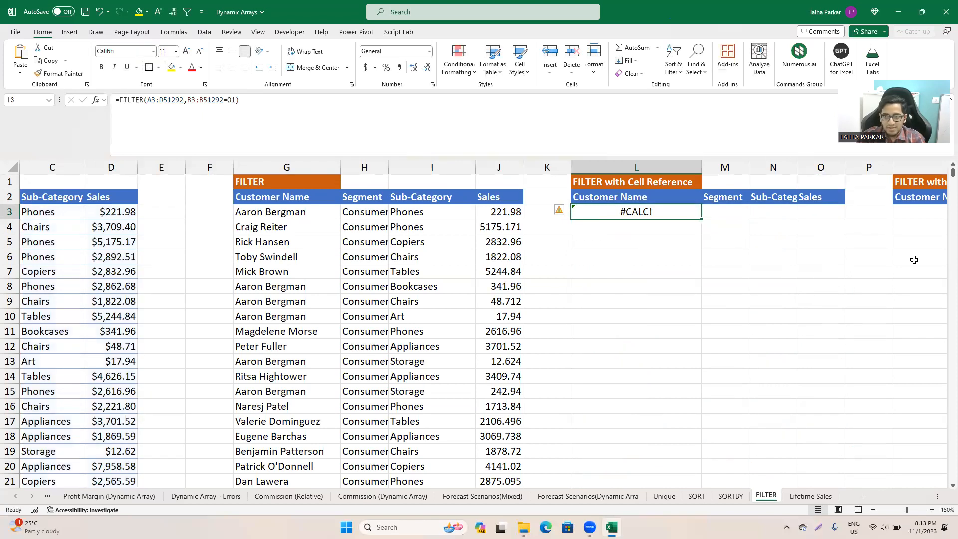
- Enter Consumer as the filter criterion in cell O1
{"action": "key", "text": "Right"}
{"action": "key", "text": "Right"}
{"action": "key", "text": "Right"}
{"action": "key", "text": "Up"}
{"action": "key", "text": "Up"}
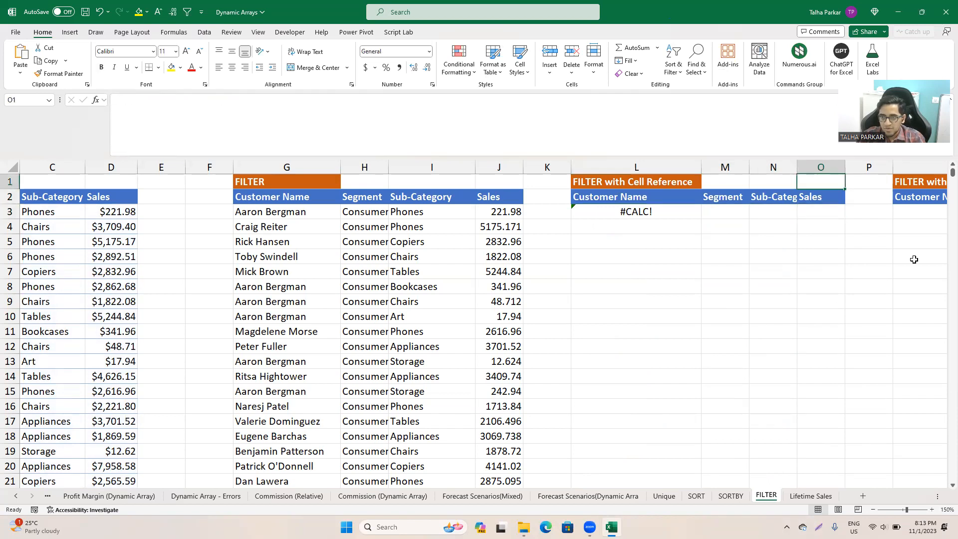
{"action": "type", "text": "Consumer"}
{"action": "key", "text": "ctrl+Return"}
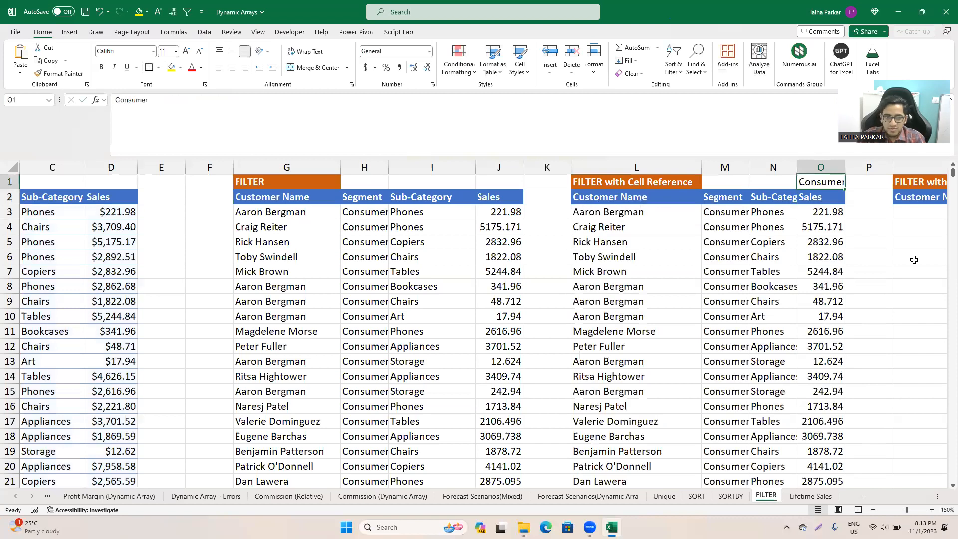
- Look through the source table's Segment column for other segment values
{"action": "key", "text": "Left"}
{"action": "key", "text": "Left"}
{"action": "key", "text": "Left"}
{"action": "key", "text": "Left"}
{"action": "key", "text": "Left"}
{"action": "key", "text": "Left"}
{"action": "key", "text": "Left"}
{"action": "key", "text": "Left"}
{"action": "key", "text": "Left"}
{"action": "key", "text": "Left"}
{"action": "key", "text": "Left"}
{"action": "key", "text": "Left"}
{"action": "key", "text": "Left"}
{"action": "key", "text": "Down"}
{"action": "key", "text": "Down"}
{"action": "key", "text": "Up"}
{"action": "key", "text": "Right"}
{"action": "key", "text": "Right"}
{"action": "key", "text": "Right"}
{"action": "key", "text": "Right"}
{"action": "key", "text": "Right"}
{"action": "key", "text": "Right"}
{"action": "key", "text": "Right"}
{"action": "key", "text": "Right"}
{"action": "key", "text": "Right"}
{"action": "key", "text": "Right"}
{"action": "key", "text": "Right"}
{"action": "key", "text": "Right"}
{"action": "key", "text": "Right"}
{"action": "key", "text": "Right"}
{"action": "key", "text": "Right"}
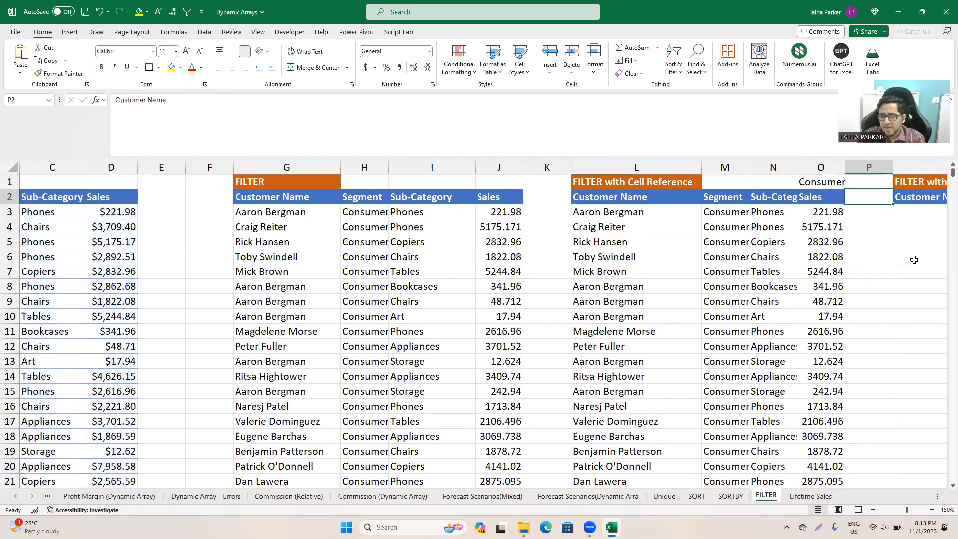
- Change the filter criterion in cell O1 to Corporate
{"action": "key", "text": "Left"}
{"action": "key", "text": "Up"}
{"action": "key", "text": "Left"}
{"action": "type", "text": "Corporate"}
{"action": "key", "text": "ctrl+Return"}
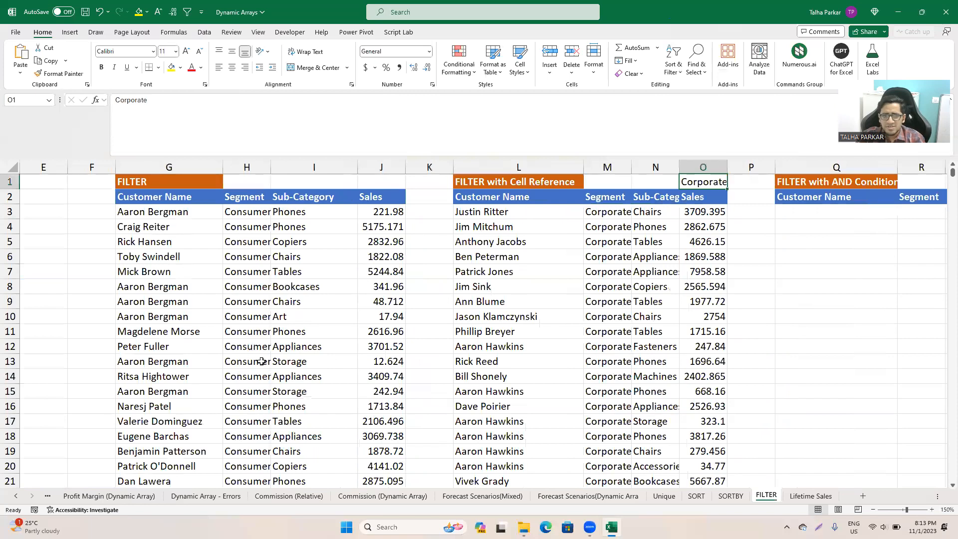
- Insert a blank column at column F, between the source table and the first FILTER results
{"action": "key", "text": "Left"}
{"action": "key", "text": "Left"}
{"action": "key", "text": "Left"}
{"action": "key", "text": "Left"}
{"action": "key", "text": "Left"}
{"action": "key", "text": "Left"}
{"action": "key", "text": "Left"}
{"action": "key", "text": "Left"}
{"action": "key", "text": "Left"}
{"action": "key", "text": "Left"}
{"action": "key", "text": "Left"}
{"action": "key", "text": "Left"}
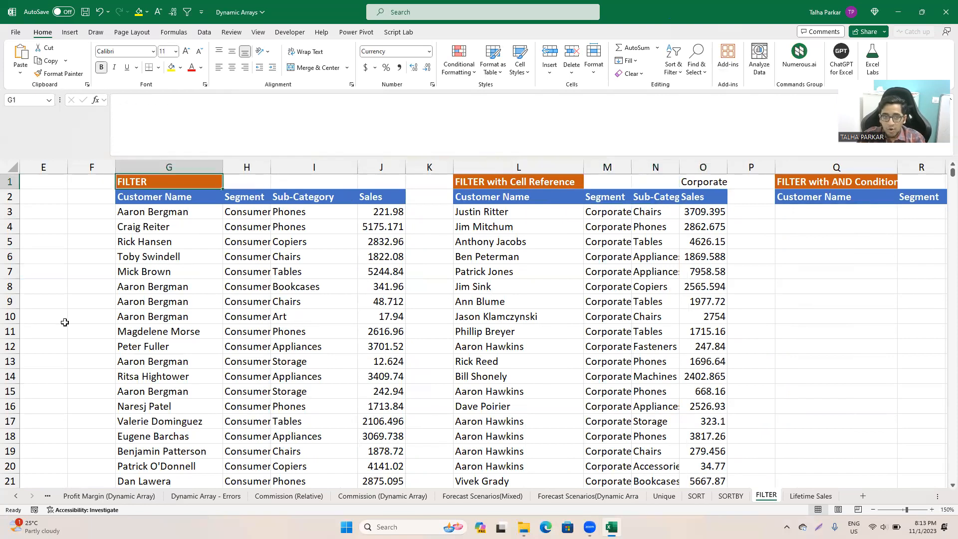
{"action": "key", "text": "Down"}
{"action": "key", "text": "Right"}
{"action": "key", "text": "Right"}
{"action": "key", "text": "Left"}
{"action": "key", "text": "Left"}
{"action": "key", "text": "Left"}
{"action": "key", "text": "Right"}
{"action": "key", "text": "Right"}
{"action": "key", "text": "Right"}
{"action": "key", "text": "Right"}
{"action": "key", "text": "Right"}
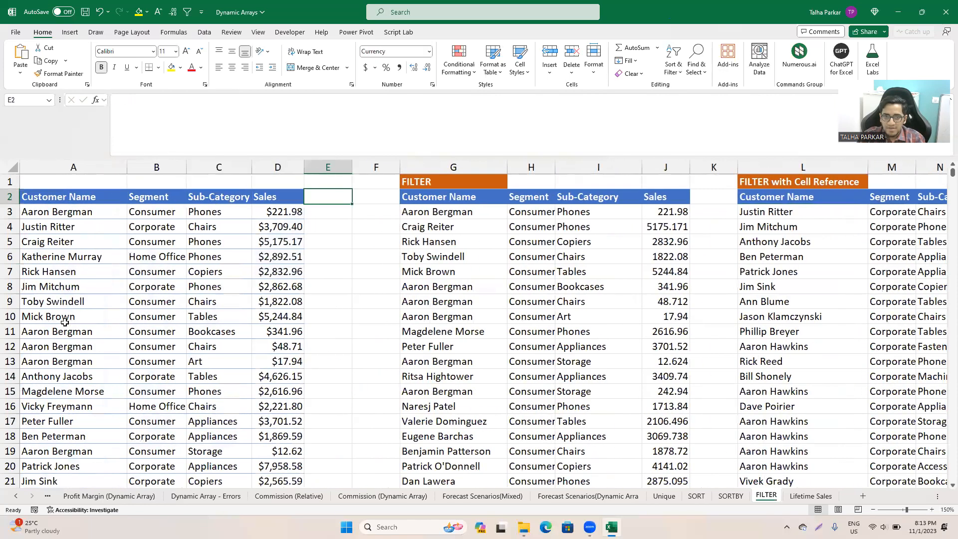
{"action": "key", "text": "Left"}
{"action": "key", "text": "ctrl+space"}
{"action": "key", "text": "ctrl+shift+plus"}
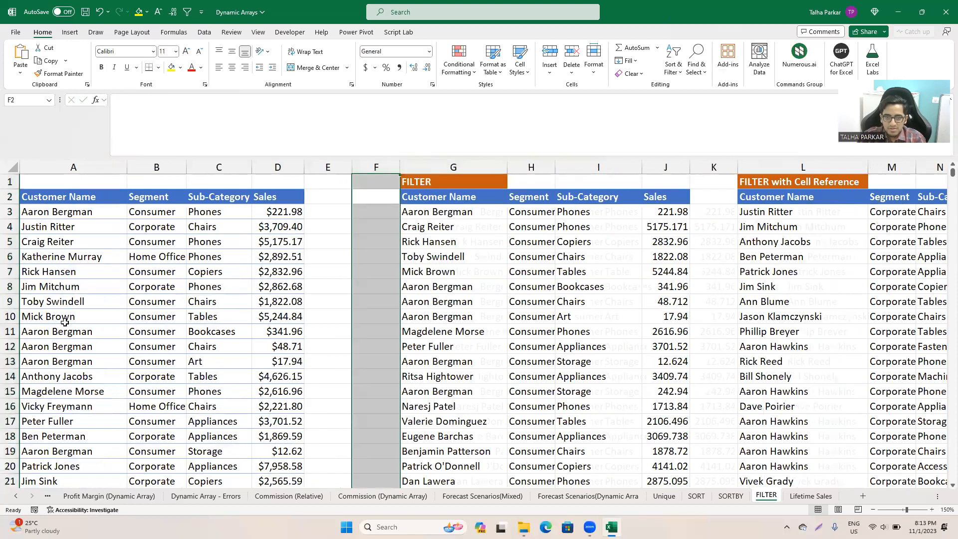
- Enter a UNIQUE formula in cell F2 that lists the distinct segments from B3:B51292
{"action": "key", "text": "Up"}
{"action": "key", "text": "Down"}
{"action": "type", "text": "=UNIQUE("}
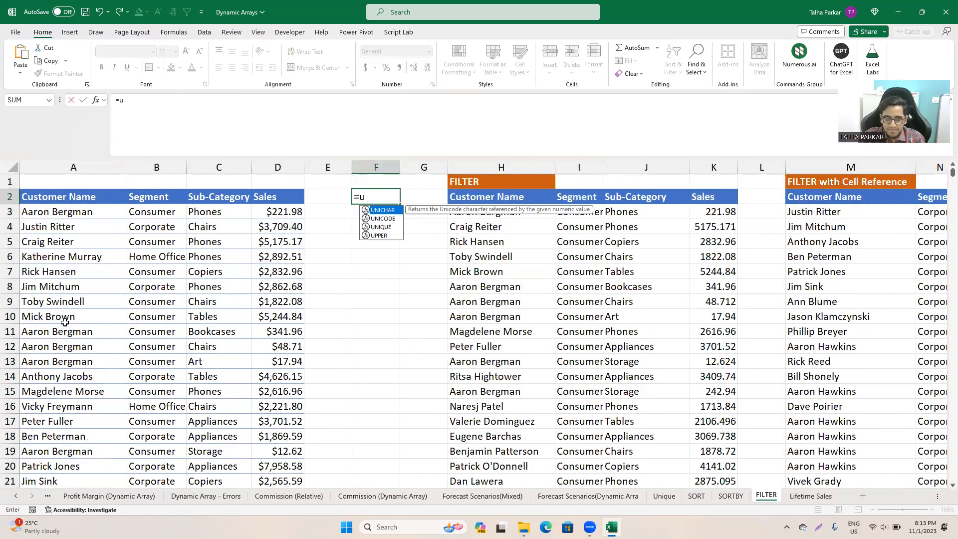
{"action": "key", "text": "Left"}
{"action": "key", "text": "Left"}
{"action": "key", "text": "Down"}
{"action": "key", "text": "Left"}
{"action": "key", "text": "Left"}
{"action": "key", "text": "ctrl+shift+Down"}
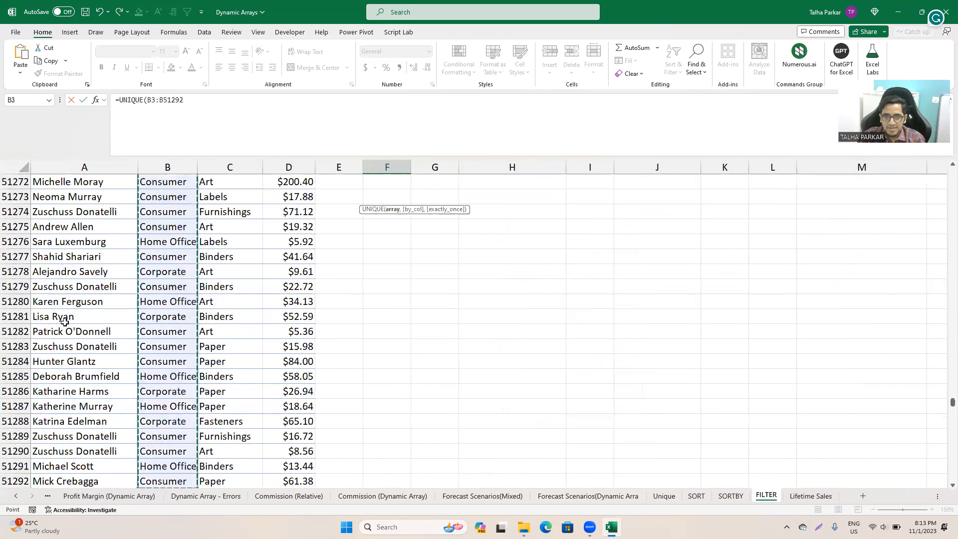
{"action": "type", "text": ")"}
{"action": "key", "text": "Return"}
- Clear the segment criterion in cell P1 above the FILTER with Cell Reference results
{"action": "key", "text": "Up"}
{"action": "key", "text": "Up"}
{"action": "key", "text": "Down"}
{"action": "key", "text": "Right"}
{"action": "key", "text": "Right"}
{"action": "key", "text": "Right"}
{"action": "key", "text": "Right"}
{"action": "key", "text": "Right"}
{"action": "key", "text": "Right"}
{"action": "key", "text": "Right"}
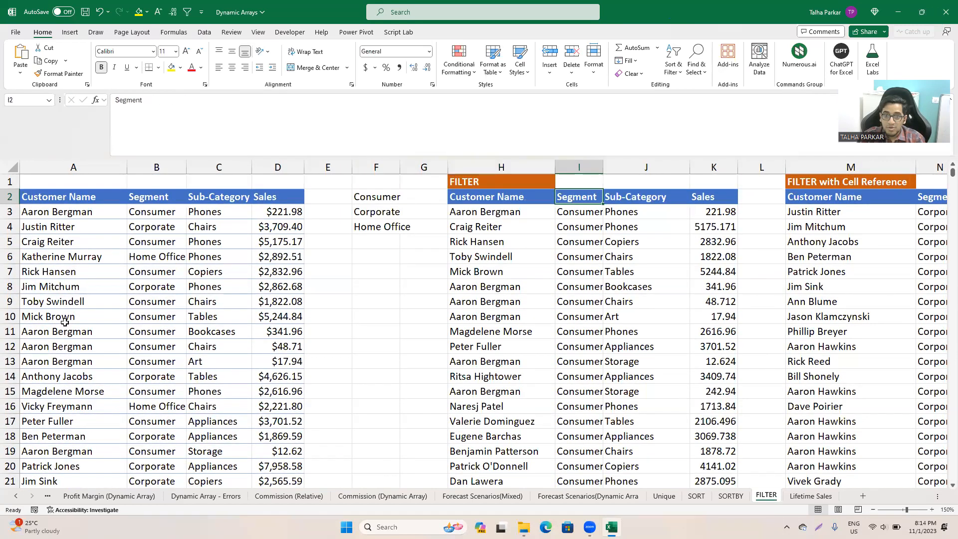
{"action": "key", "text": "Right"}
{"action": "key", "text": "Right"}
{"action": "key", "text": "Right"}
{"action": "key", "text": "Up"}
{"action": "key", "text": "Right"}
{"action": "key", "text": "Right"}
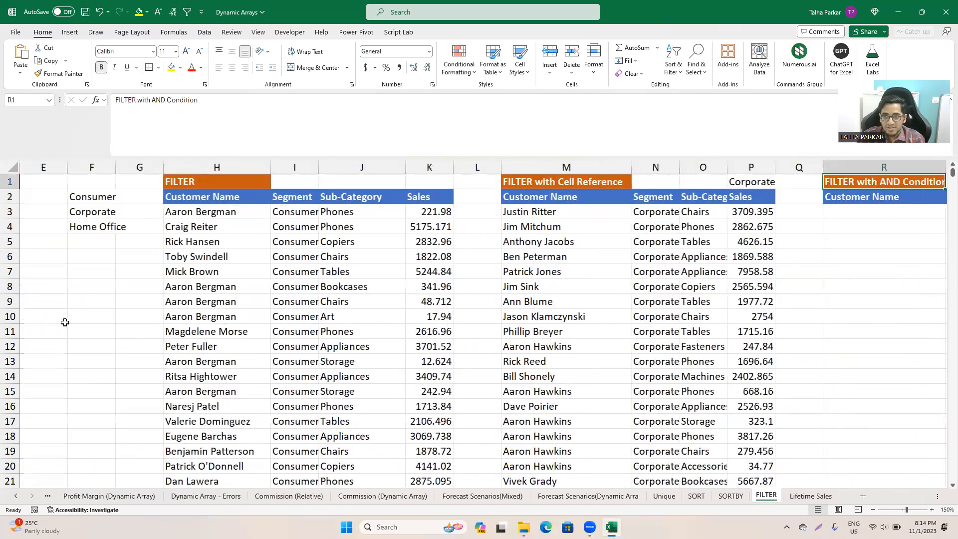
{"action": "key", "text": "Left"}
{"action": "key", "text": "Left"}
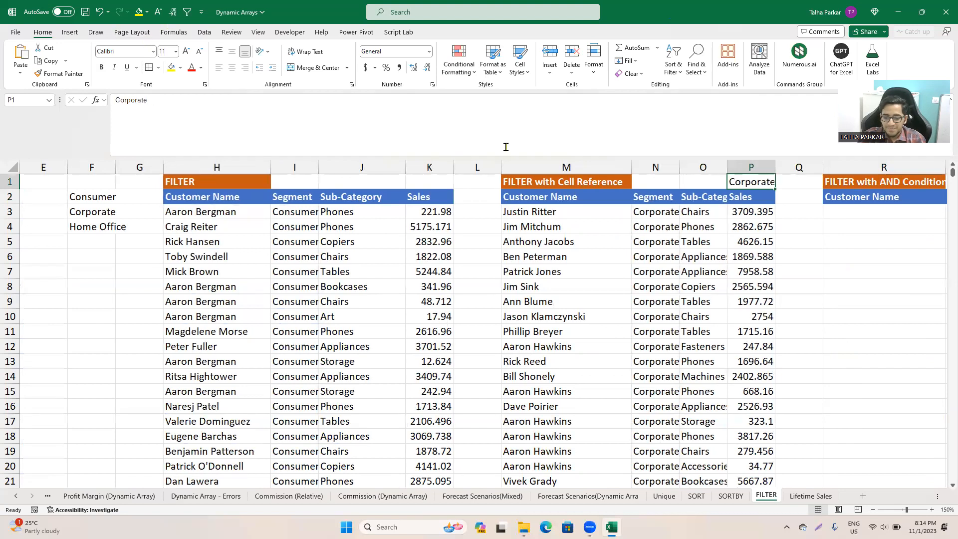
{"action": "key", "text": "Delete"}
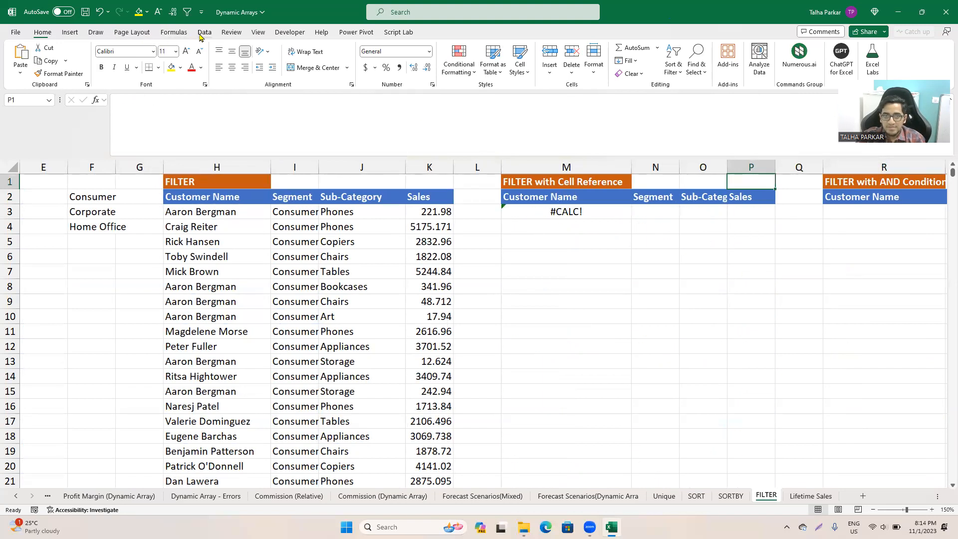
- Add list data validation to cell P1, using the unique segments in $F$2:$F$4 as its source
{"action": "left_click", "coordinate": [199, 34]}
{"action": "left_click", "coordinate": [632, 69]}
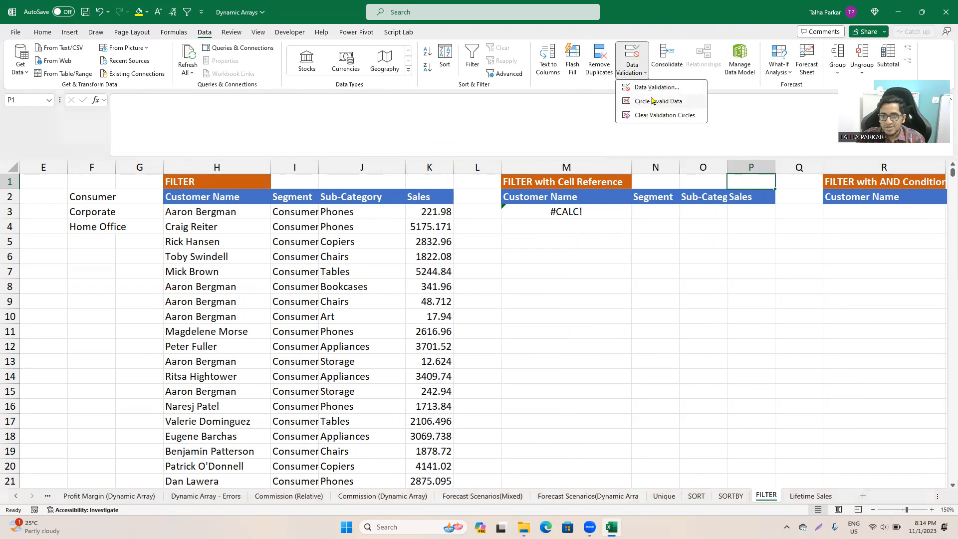
{"action": "left_click", "coordinate": [655, 88]}
{"action": "left_click", "coordinate": [471, 252]}
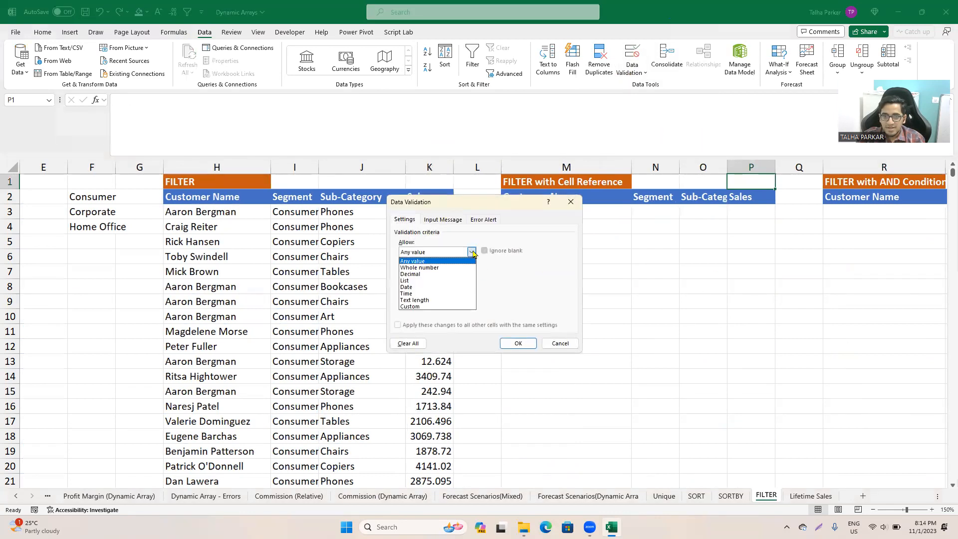
{"action": "left_click", "coordinate": [432, 281]}
{"action": "left_click", "coordinate": [434, 293]}
{"action": "left_click", "coordinate": [97, 198]}
{"action": "left_click_drag", "start_coordinate": [97, 198], "coordinate": [94, 227]}
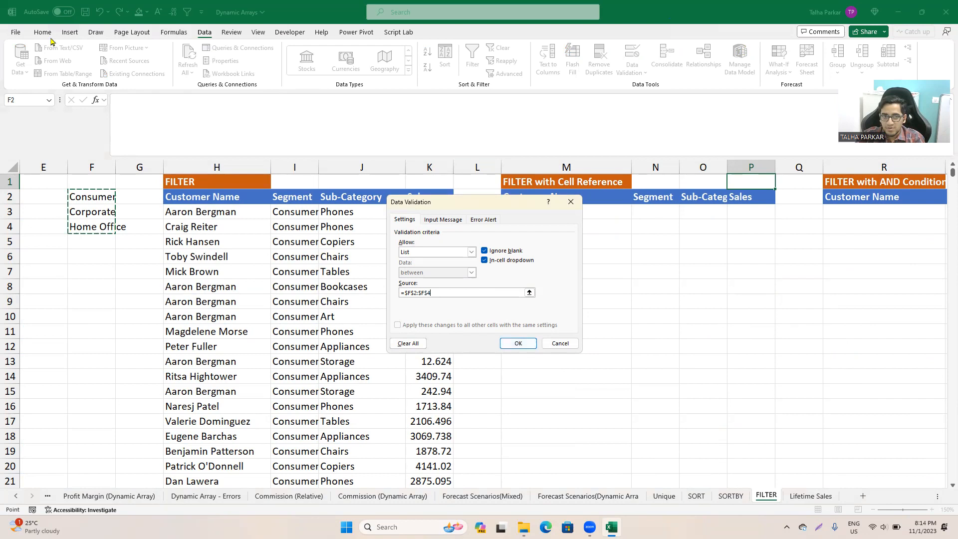
{"action": "left_click", "coordinate": [514, 344]}
- Test the P1 dropdown with Consumer and Corporate, settle on Home Office, and widen column P to fit the entry
{"action": "left_click", "coordinate": [780, 183]}
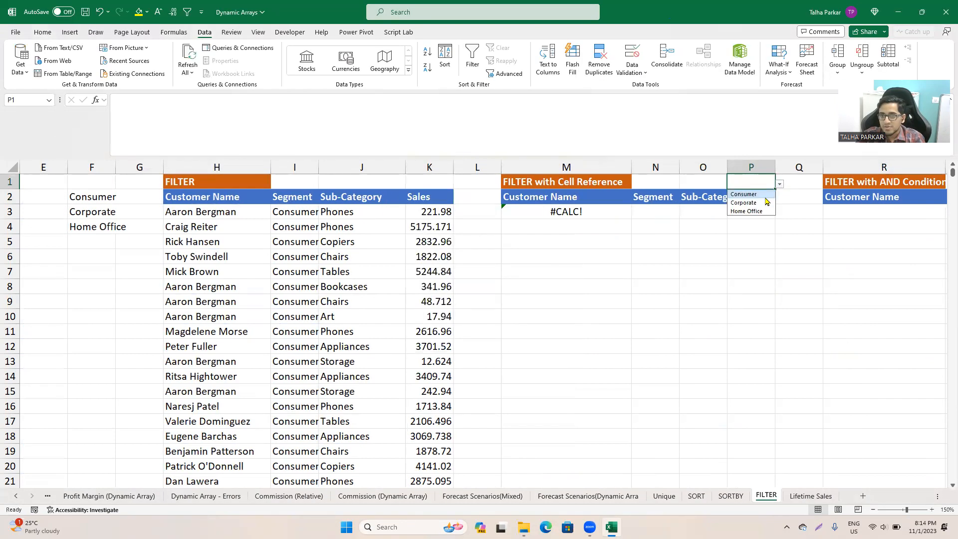
{"action": "left_click", "coordinate": [749, 194]}
{"action": "left_click", "coordinate": [780, 183]}
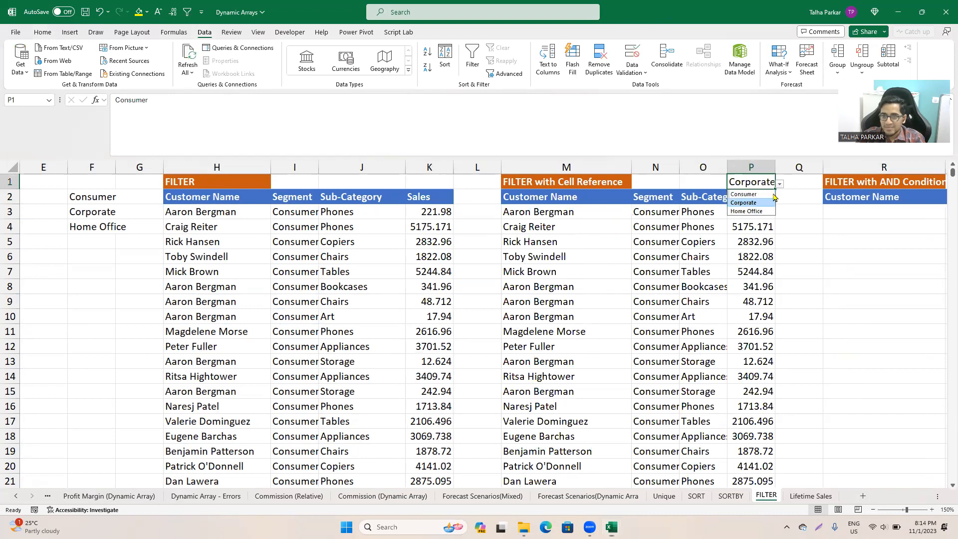
{"action": "left_click", "coordinate": [756, 203]}
{"action": "left_click", "coordinate": [780, 184]}
{"action": "left_click", "coordinate": [751, 211]}
{"action": "left_click_drag", "start_coordinate": [778, 169], "coordinate": [789, 169]}
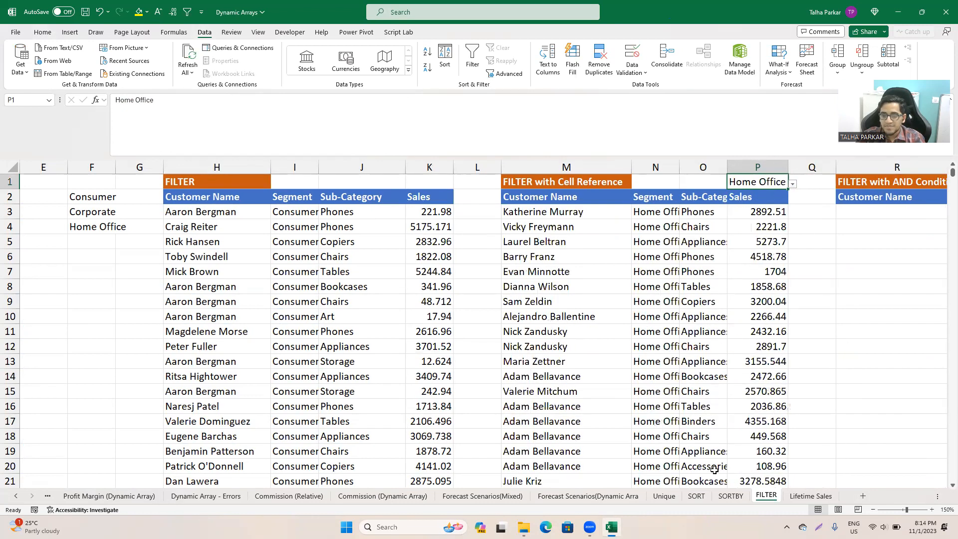
{"action": "left_click_drag", "start_coordinate": [521, 211], "coordinate": [708, 316]}
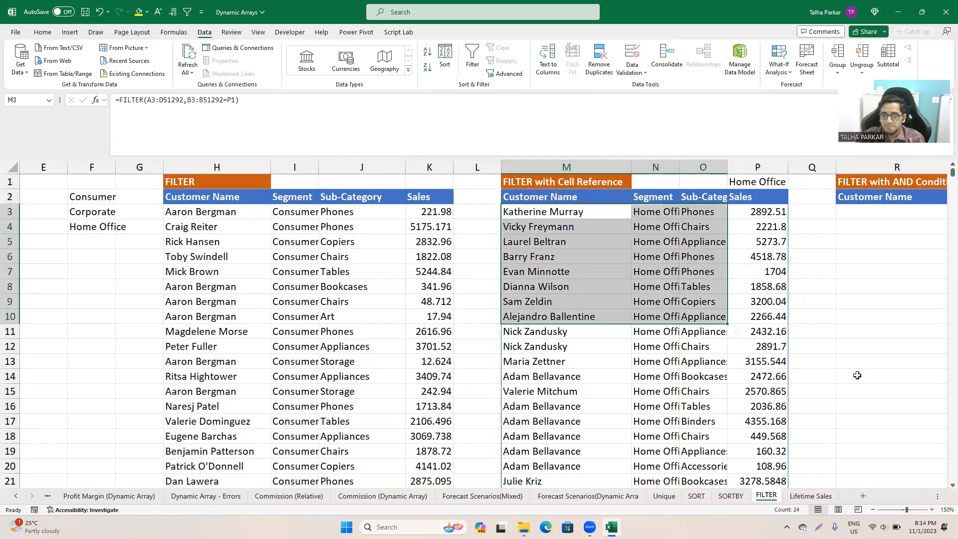
{"action": "key", "text": "Right"}
{"action": "key", "text": "Right"}
{"action": "key", "text": "Right"}
{"action": "key", "text": "Right"}
{"action": "key", "text": "Right"}
{"action": "key", "text": "Right"}
{"action": "key", "text": "Right"}
{"action": "key", "text": "Right"}
{"action": "key", "text": "Right"}
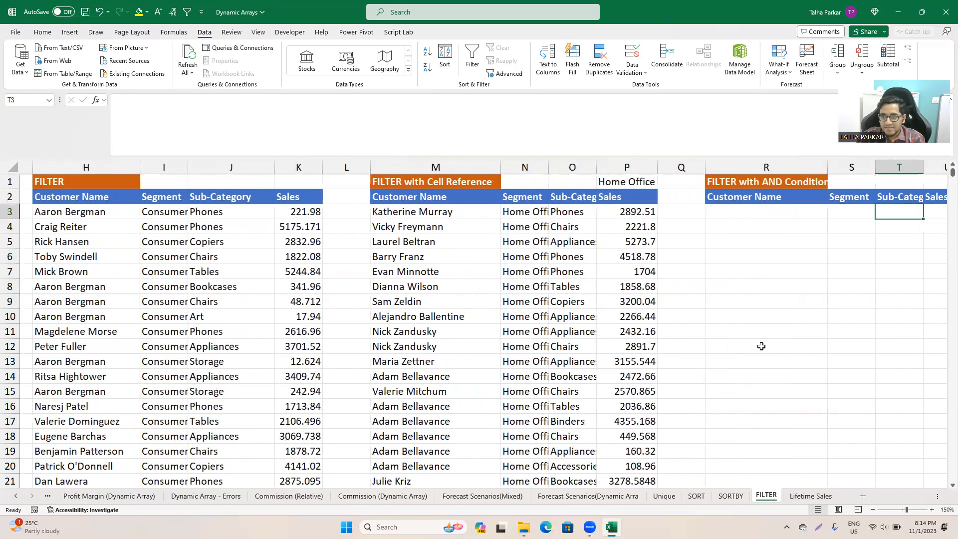
{"action": "key", "text": "Left"}
{"action": "key", "text": "Left"}
{"action": "key", "text": "Left"}
{"action": "key", "text": "Left"}
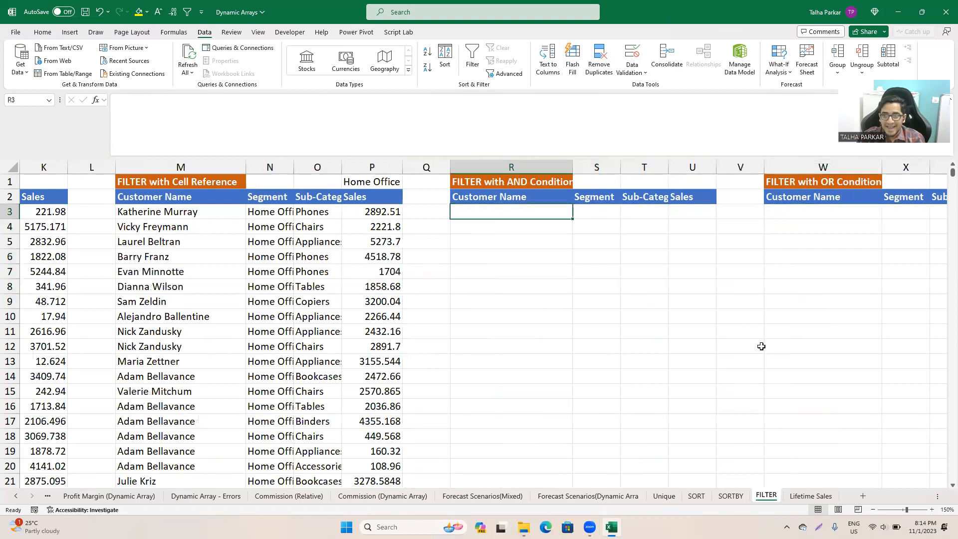
{"action": "type", "text": "="}
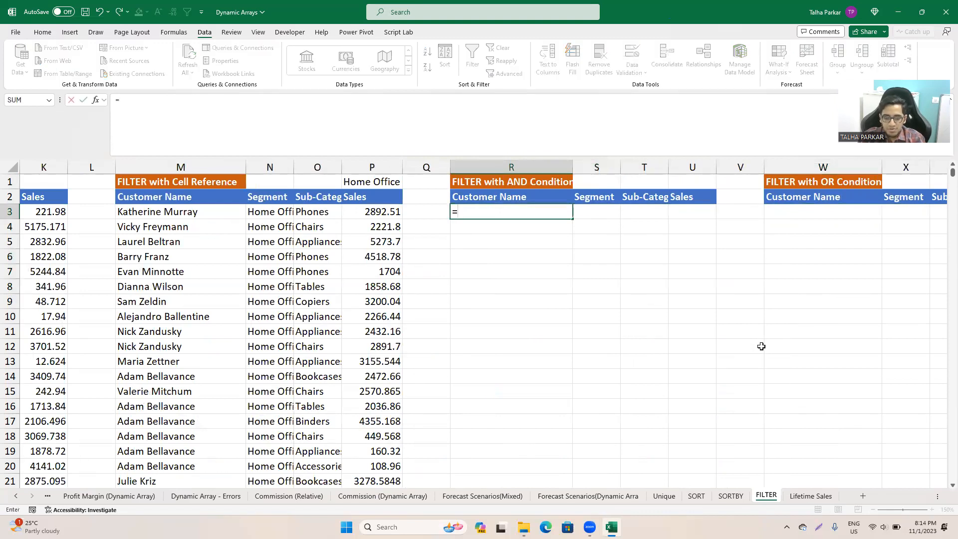
{"action": "type", "text": "FIL"}
- Replace the entry in cell R3 with a copy of M3's formula, =FILTER(A3:D51292,B3:B51292=P1)
{"action": "key", "text": "Left"}
{"action": "key", "text": "Left"}
{"action": "key", "text": "Left"}
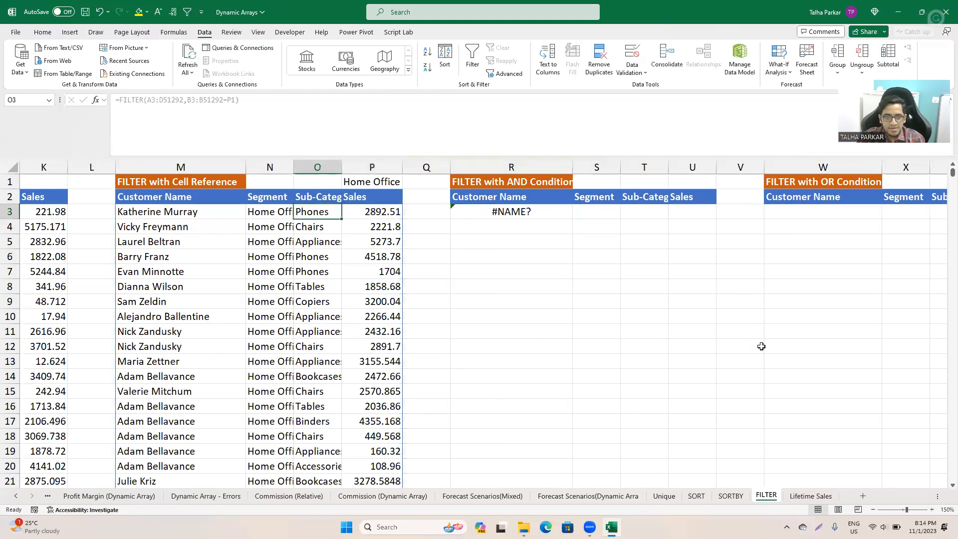
{"action": "key", "text": "Left"}
{"action": "key", "text": "Left"}
{"action": "key", "text": "F2"}
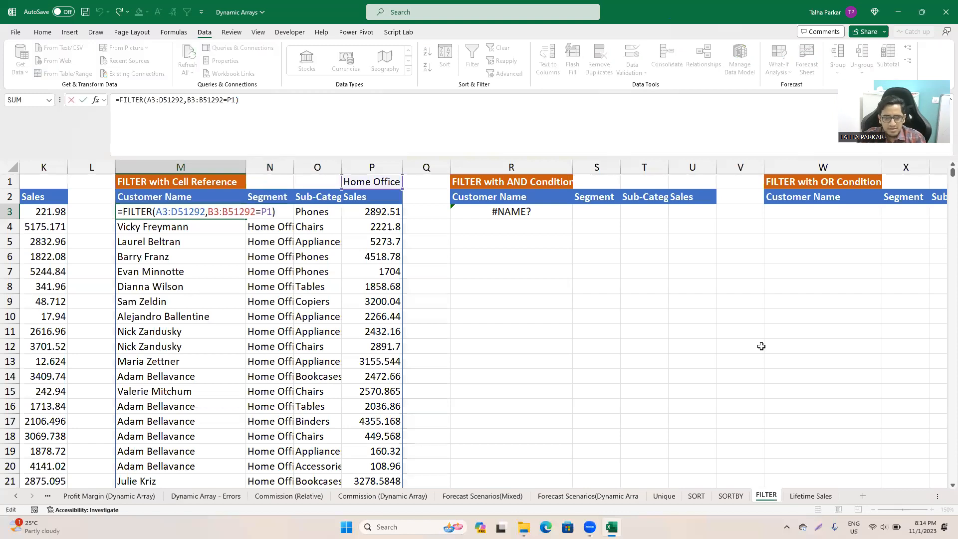
{"action": "key", "text": "Escape"}
{"action": "key", "text": "Right"}
{"action": "key", "text": "Right"}
{"action": "key", "text": "Right"}
{"action": "key", "text": "Right"}
{"action": "key", "text": "Right"}
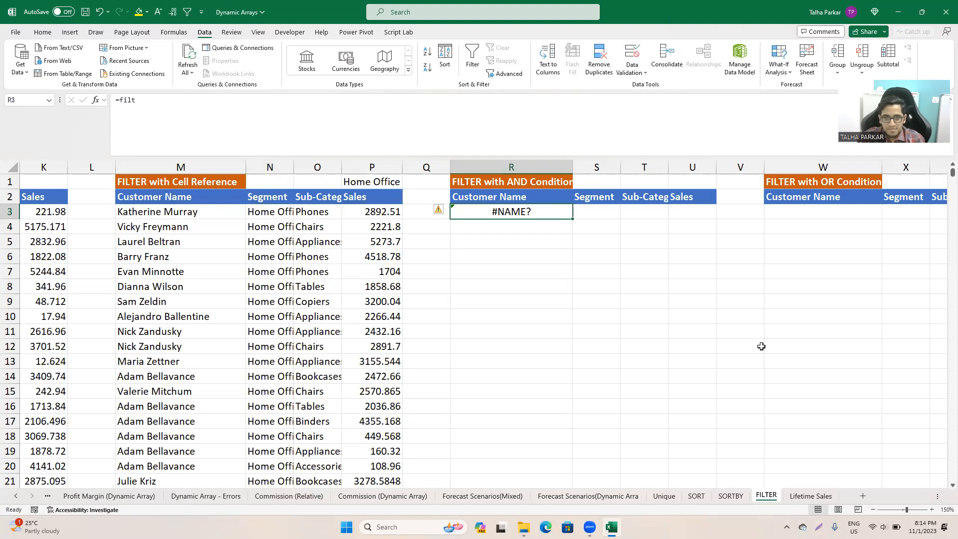
{"action": "key", "text": "F2"}
{"action": "key", "text": "BackSpace"}
{"action": "key", "text": "BackSpace"}
{"action": "key", "text": "BackSpace"}
{"action": "key", "text": "BackSpace"}
{"action": "key", "text": "BackSpace"}
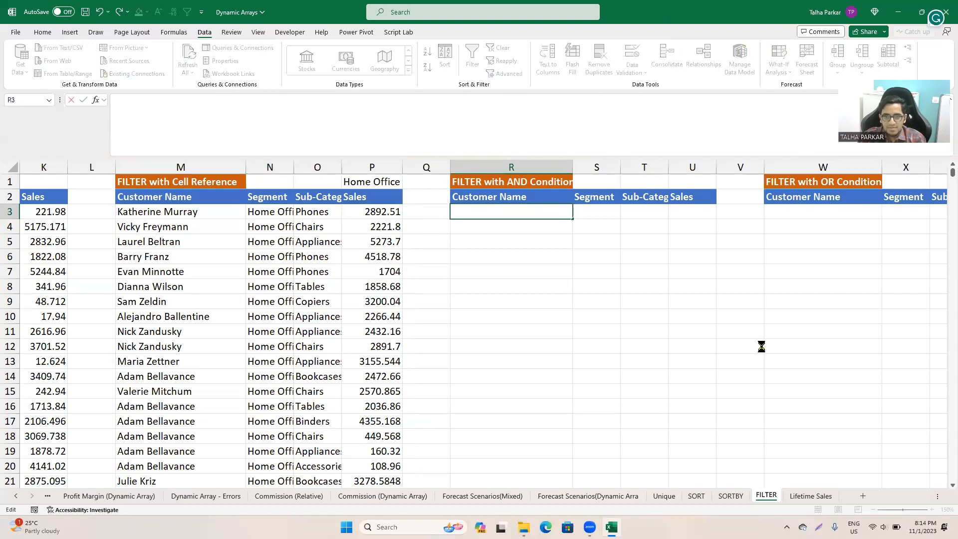
{"action": "type", "text": "=FILTER(A3:D51292,B3:B51292=P1)"}
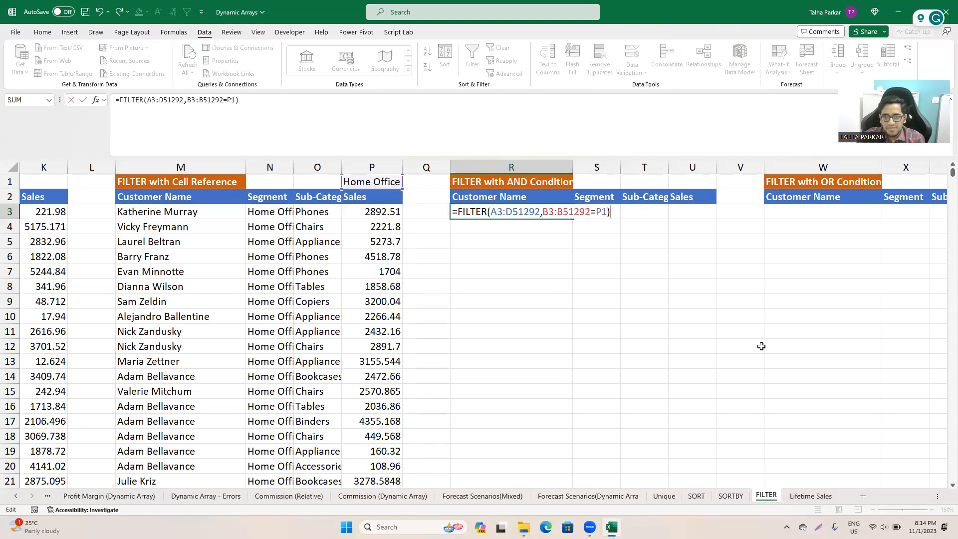
- Re-enter the P1 criterion reference in the R3 formula
{"action": "left_click", "coordinate": [237, 100]}
{"action": "key", "text": "BackSpace"}
{"action": "key", "text": "BackSpace"}
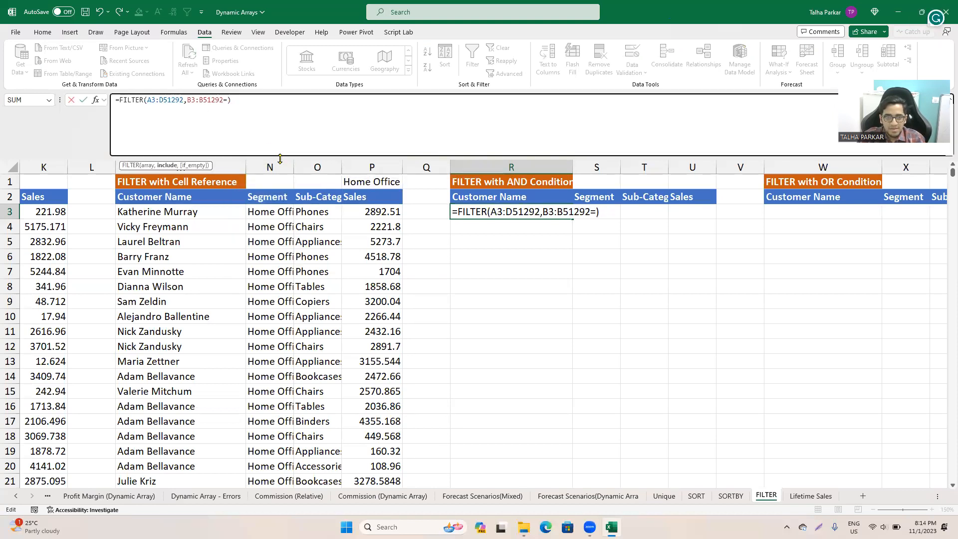
{"action": "type", "text": "P!"}
{"action": "key", "text": "BackSpace"}
{"action": "type", "text": "1"}
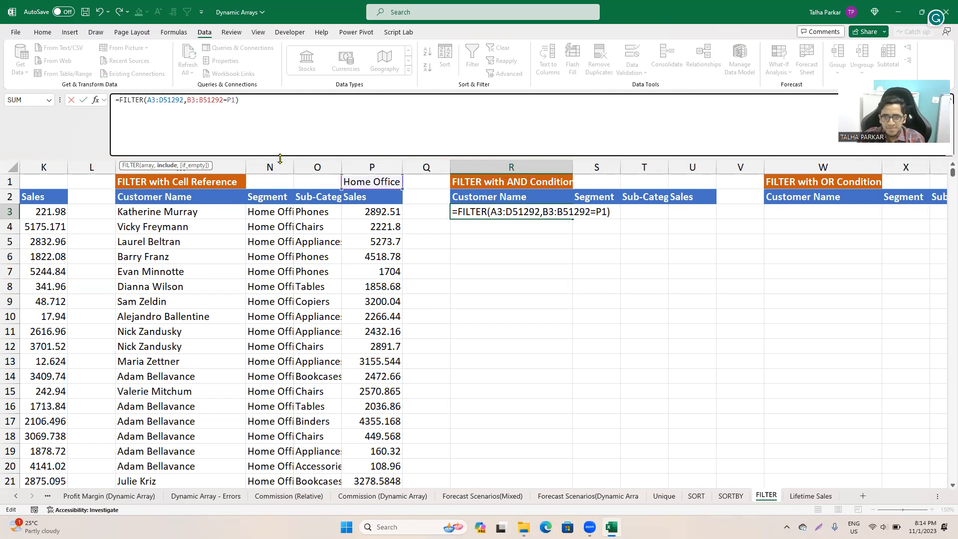
- Wrap the B3:B51292=P1 condition in parentheses and append *( for a second AND condition
{"action": "left_click", "coordinate": [187, 99]}
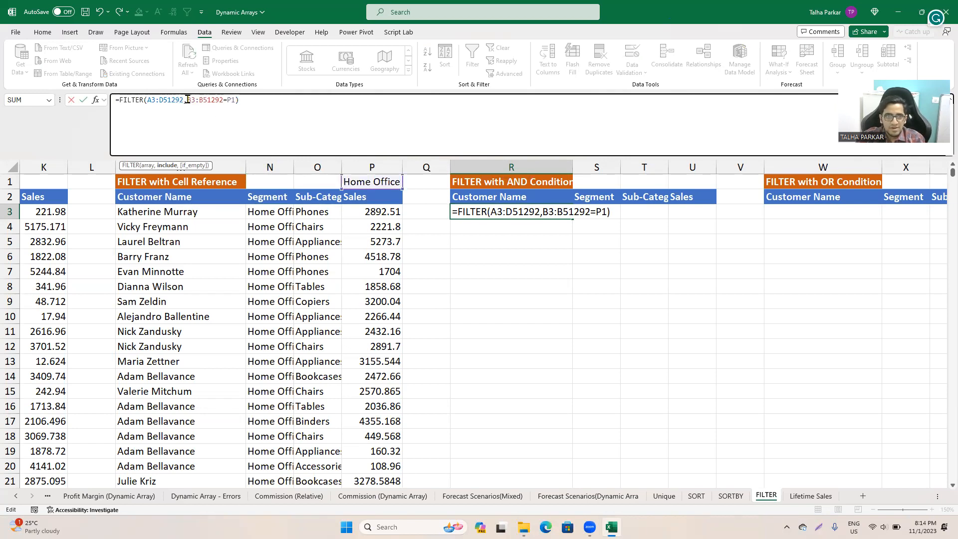
{"action": "type", "text": "("}
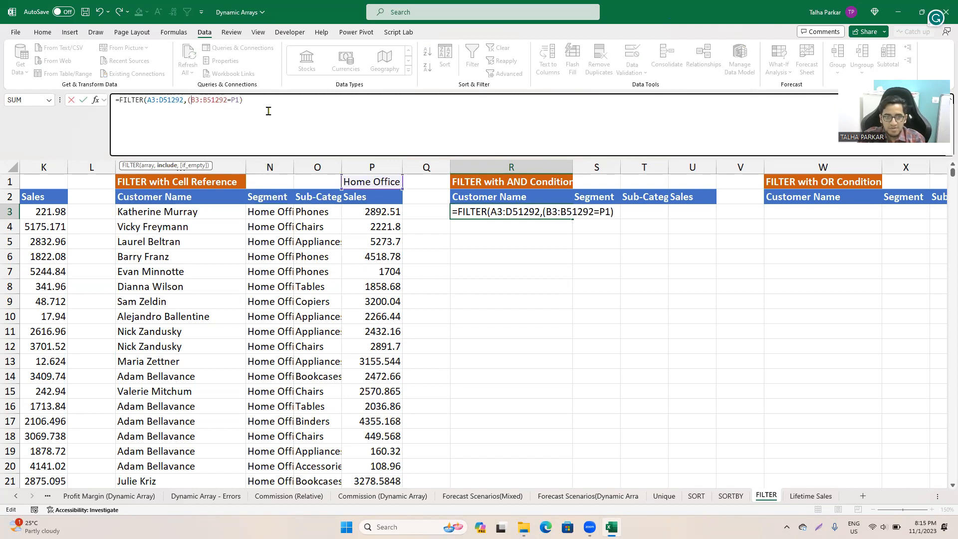
{"action": "left_click", "coordinate": [268, 111]}
{"action": "type", "text": "("}
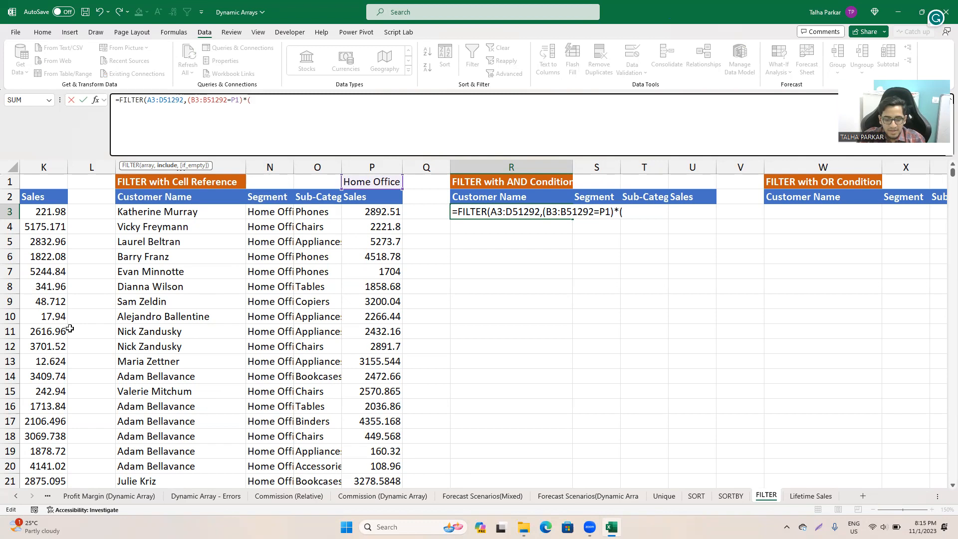
- Use the source table's Customer Name range A3:A51292 in the second condition of the R3 formula
{"action": "key", "text": "Left"}
{"action": "key", "text": "Left"}
{"action": "key", "text": "Left"}
{"action": "key", "text": "Left"}
{"action": "key", "text": "Left"}
{"action": "key", "text": "Left"}
{"action": "key", "text": "Left"}
{"action": "key", "text": "Left"}
{"action": "key", "text": "Left"}
{"action": "key", "text": "Left"}
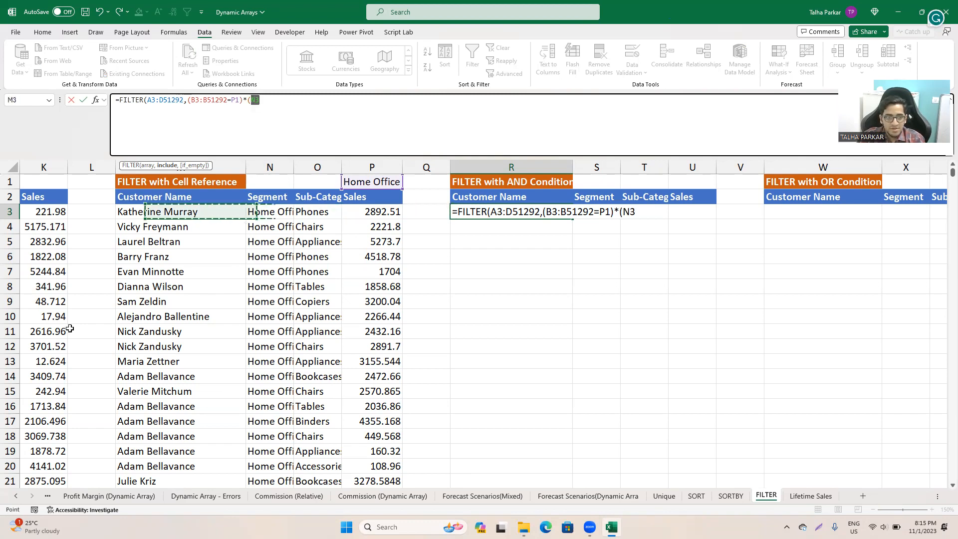
{"action": "key", "text": "Left"}
{"action": "key", "text": "Left"}
{"action": "key", "text": "Left"}
{"action": "key", "text": "Left"}
{"action": "key", "text": "Left"}
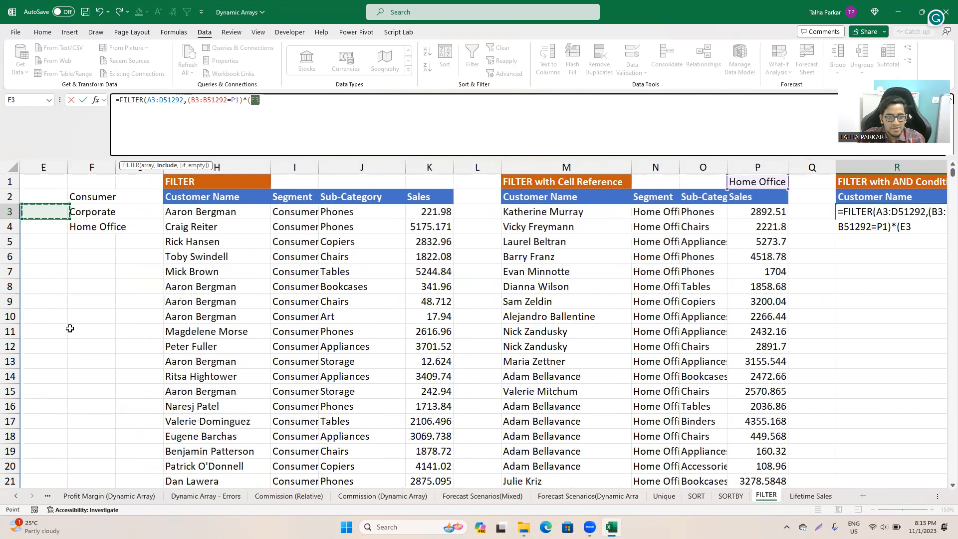
{"action": "key", "text": "Left"}
{"action": "key", "text": "Left"}
{"action": "key", "text": "ctrl+shift+Down"}
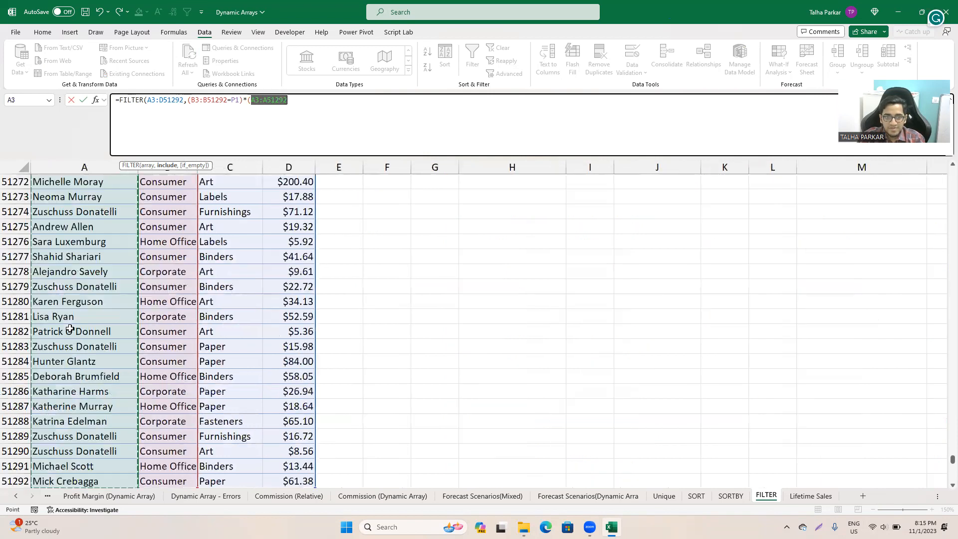
{"action": "type", "text": ")"}
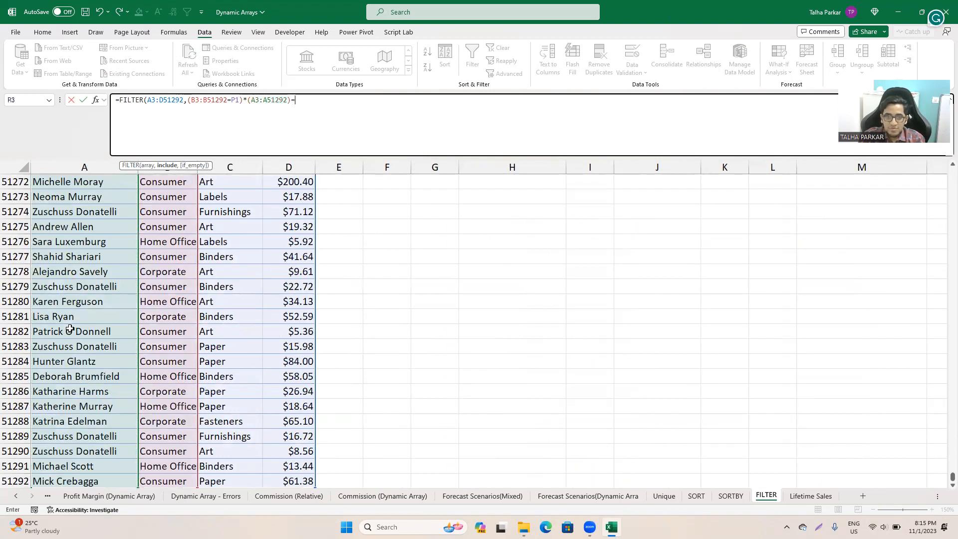
- Compare the customer name range with cell Q1 in the second condition
{"action": "type", "text": "="}
{"action": "key", "text": "Up"}
{"action": "key", "text": "Up"}
{"action": "key", "text": "Right"}
{"action": "key", "text": "Right"}
{"action": "key", "text": "Right"}
{"action": "key", "text": "Right"}
{"action": "key", "text": "Right"}
{"action": "key", "text": "Left"}
{"action": "key", "text": "Left"}
{"action": "key", "text": "Left"}
{"action": "key", "text": "Left"}
{"action": "key", "text": "Left"}
{"action": "key", "text": "Left"}
{"action": "key", "text": "Left"}
{"action": "key", "text": "Left"}
{"action": "key", "text": "Right"}
{"action": "key", "text": "Right"}
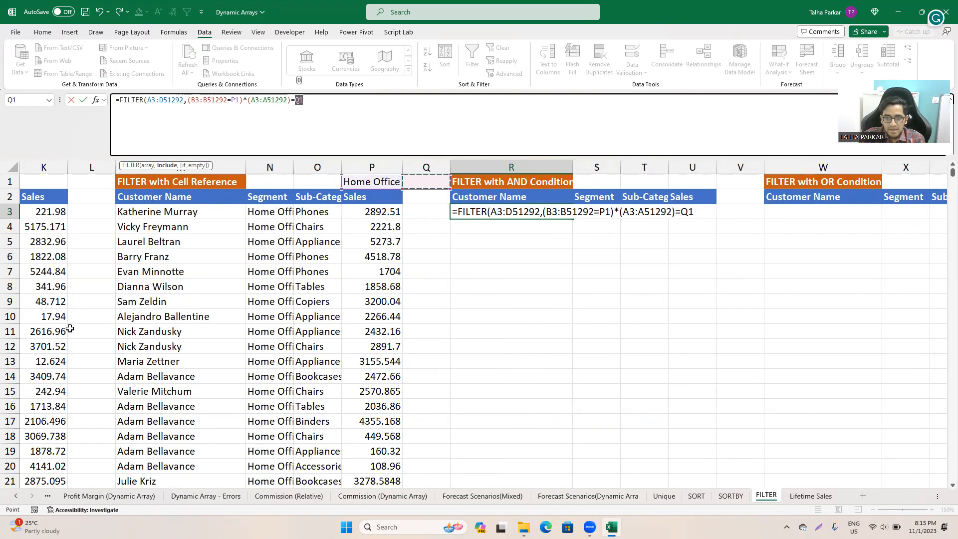
- Correct the parentheses around A3:A51292=Q1 and enter =FILTER(A3:D51292,(B3:B51292=P1)*(A3:A51292=Q1)) in cell R3
{"action": "left_click", "coordinate": [290, 100]}
{"action": "key", "text": "BackSpace"}
{"action": "left_click", "coordinate": [305, 115]}
{"action": "type", "text": ")"}
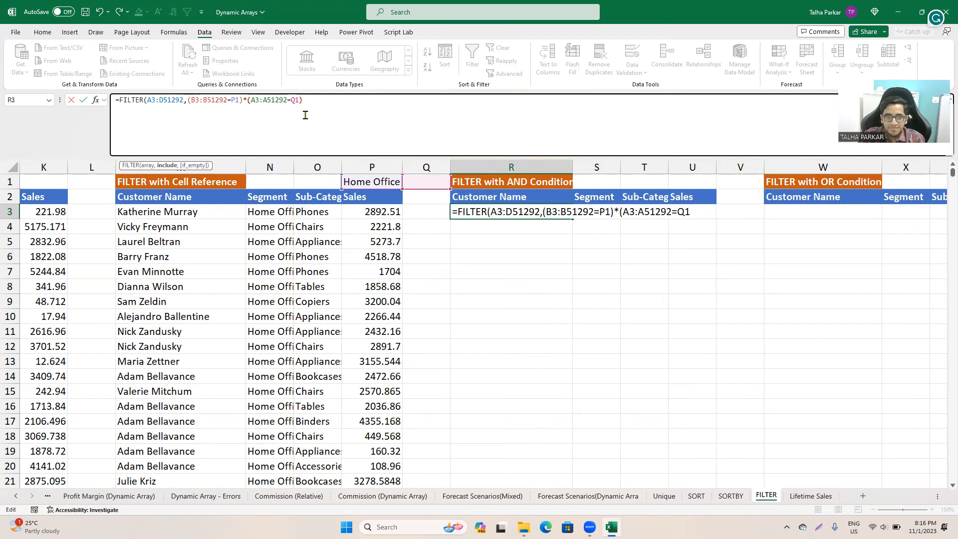
{"action": "key", "text": "Return"}
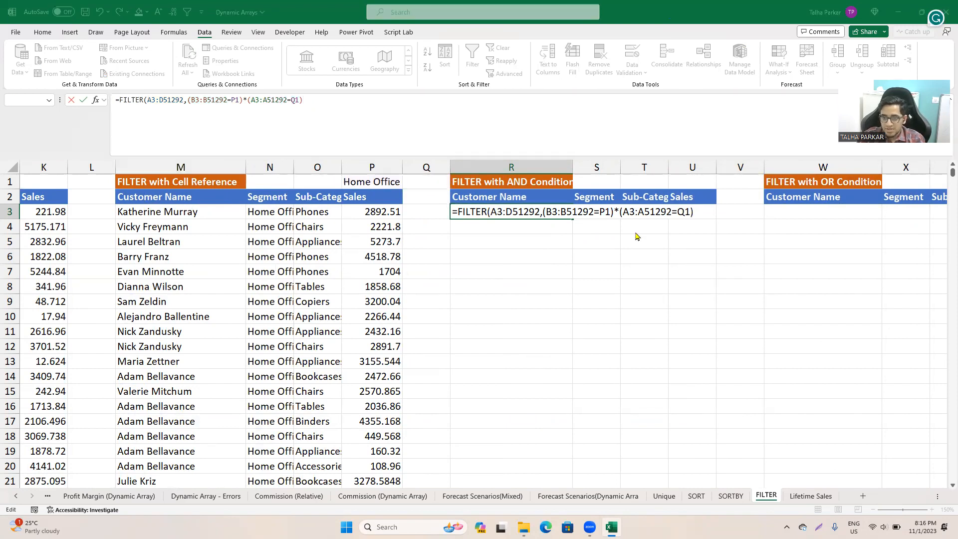
{"action": "key", "text": "Return"}
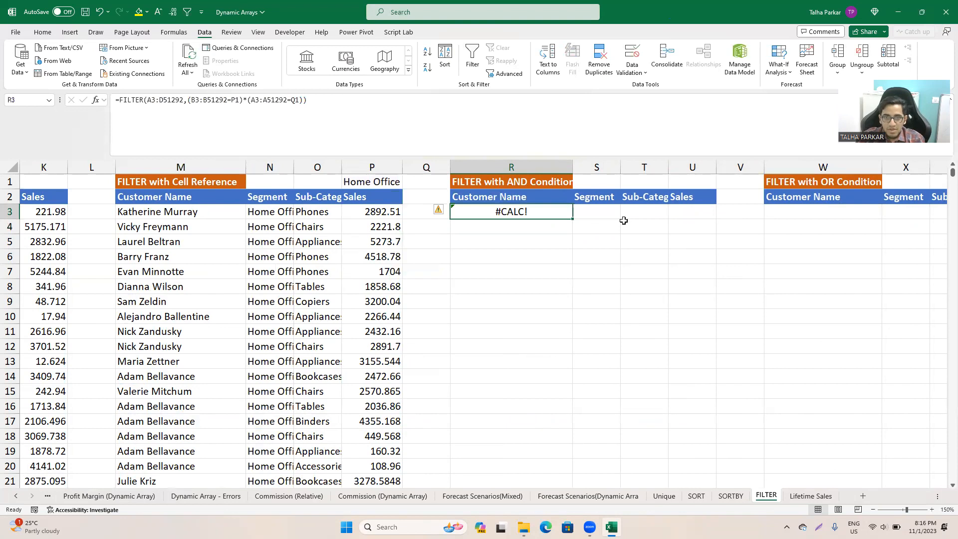
- Enter =UNIQUE(A3:A51292) in cell F6 below the segment list to list the distinct customer names
{"action": "left_click", "coordinate": [439, 178]}
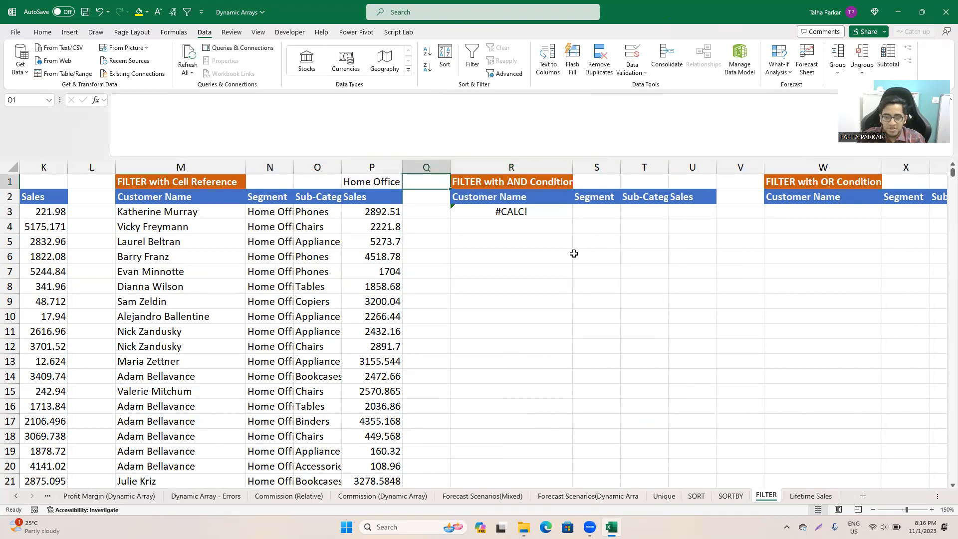
{"action": "key", "text": "Left"}
{"action": "key", "text": "Left"}
{"action": "key", "text": "Left"}
{"action": "key", "text": "Left"}
{"action": "key", "text": "Left"}
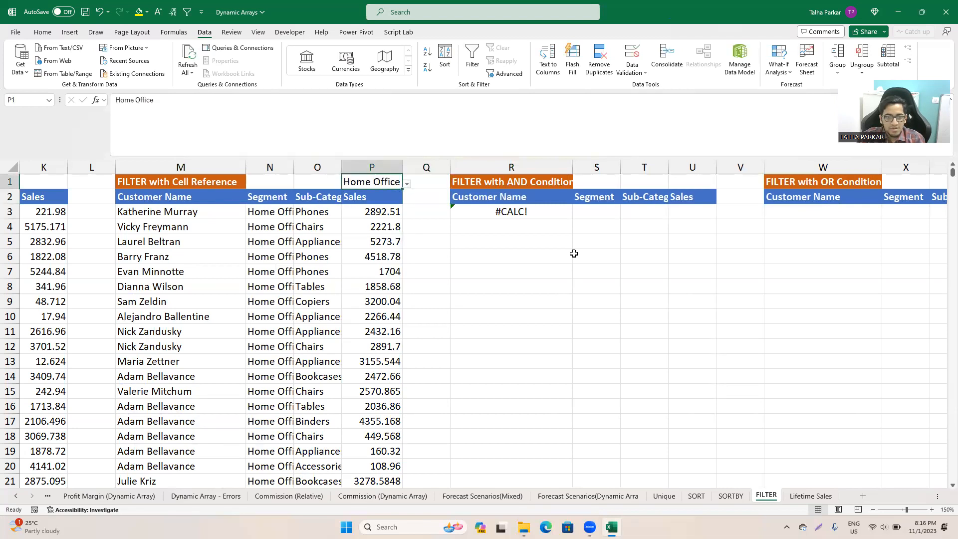
{"action": "key", "text": "Left"}
{"action": "key", "text": "Left"}
{"action": "key", "text": "Left"}
{"action": "key", "text": "Left"}
{"action": "key", "text": "Left"}
{"action": "key", "text": "Left"}
{"action": "key", "text": "Left"}
{"action": "key", "text": "Left"}
{"action": "key", "text": "Left"}
{"action": "key", "text": "Left"}
{"action": "key", "text": "Left"}
{"action": "key", "text": "Down"}
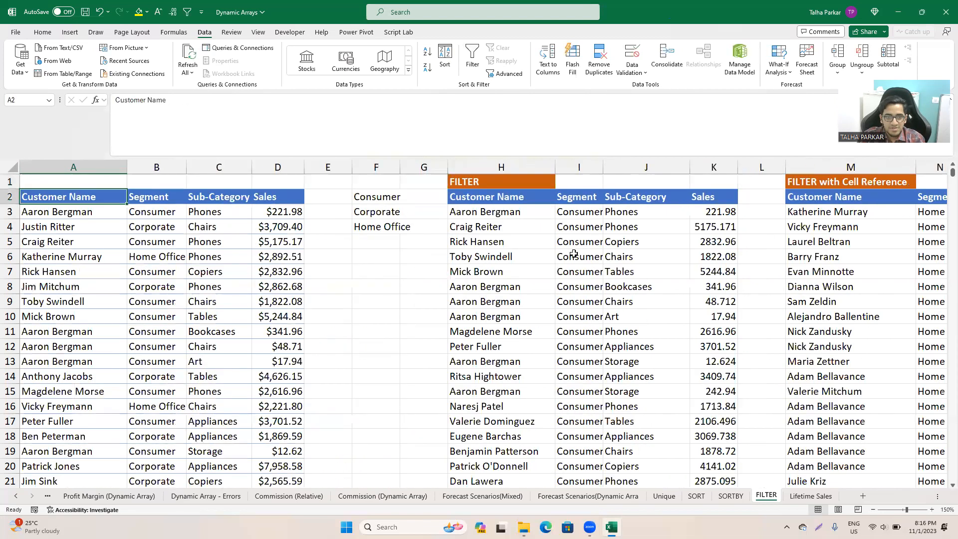
{"action": "key", "text": "Right"}
{"action": "key", "text": "Right"}
{"action": "key", "text": "Right"}
{"action": "key", "text": "Down"}
{"action": "key", "text": "Right"}
{"action": "key", "text": "Down"}
{"action": "key", "text": "Down"}
{"action": "key", "text": "Down"}
{"action": "key", "text": "Right"}
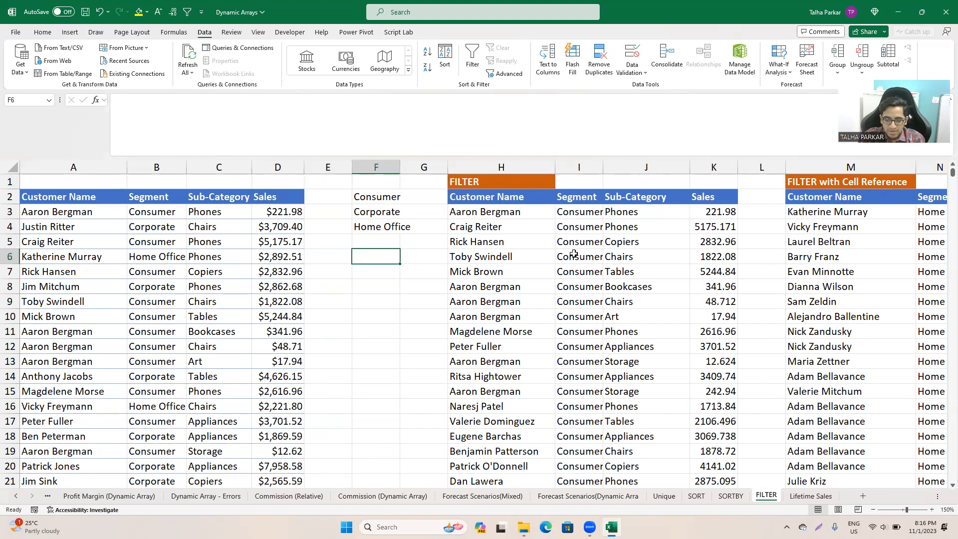
{"action": "type", "text": "=unique("}
{"action": "key", "text": "Left"}
{"action": "key", "text": "Left"}
{"action": "key", "text": "Left"}
{"action": "key", "text": "Left"}
{"action": "key", "text": "Left"}
{"action": "key", "text": "Up"}
{"action": "key", "text": "Up"}
{"action": "key", "text": "Up"}
{"action": "key", "text": "ctrl+shift+Down"}
{"action": "key", "text": "Return"}
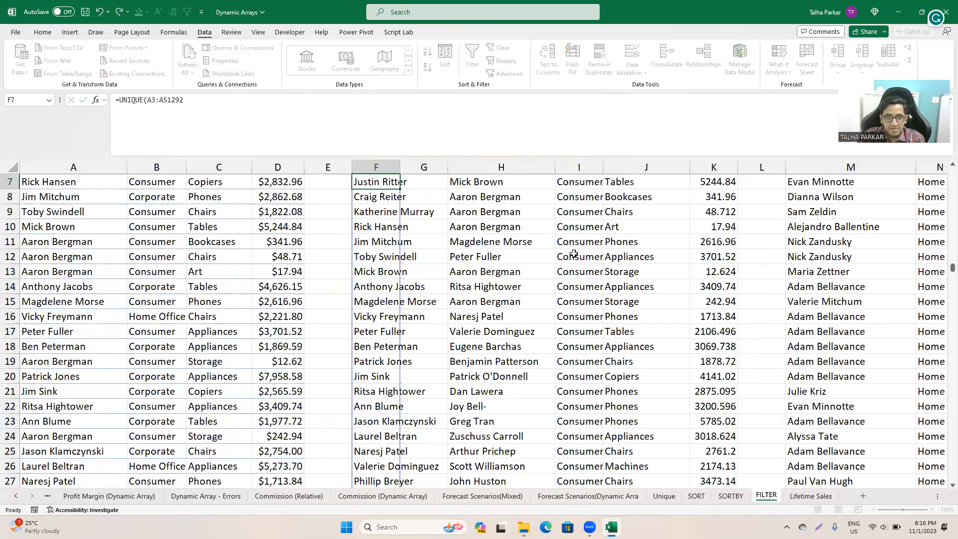
- Create a data validation rule for cell Q1 that allows a list
{"action": "key", "text": "Up"}
{"action": "key", "text": "Up"}
{"action": "key", "text": "Up"}
{"action": "key", "text": "Up"}
{"action": "key", "text": "Up"}
{"action": "key", "text": "Up"}
{"action": "key", "text": "Right"}
{"action": "key", "text": "Right"}
{"action": "key", "text": "Right"}
{"action": "key", "text": "Right"}
{"action": "key", "text": "Right"}
{"action": "key", "text": "Right"}
{"action": "key", "text": "Right"}
{"action": "key", "text": "Right"}
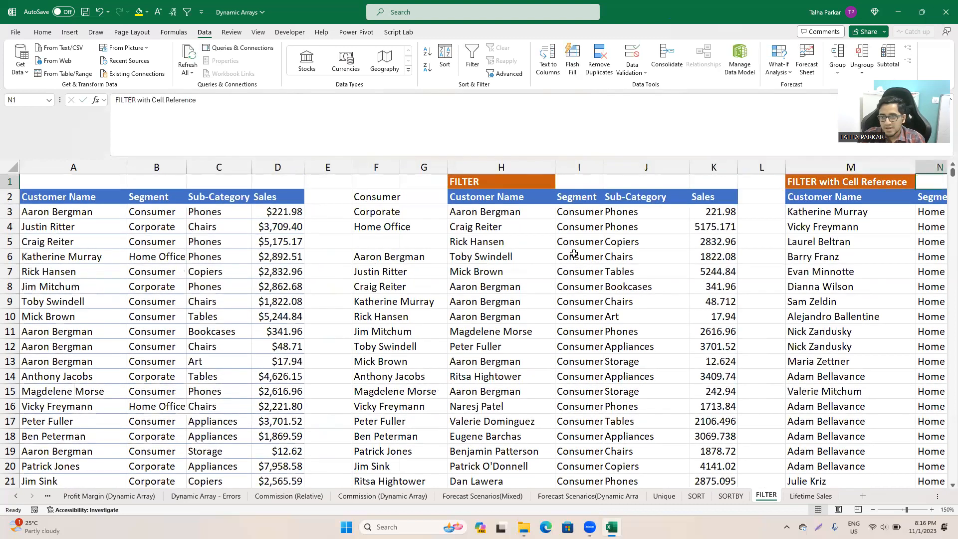
{"action": "key", "text": "Right"}
{"action": "key", "text": "Right"}
{"action": "key", "text": "Right"}
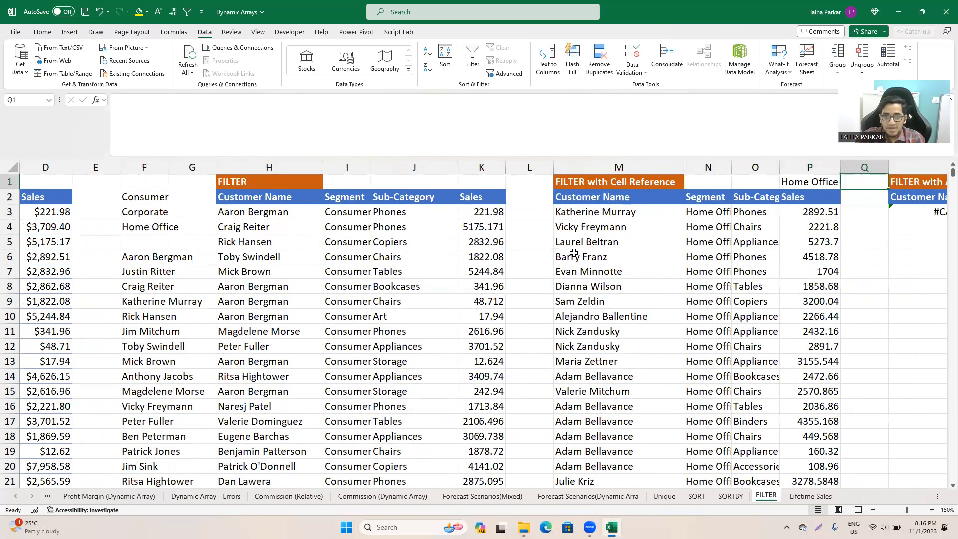
{"action": "left_click", "coordinate": [641, 75]}
{"action": "left_click", "coordinate": [654, 87]}
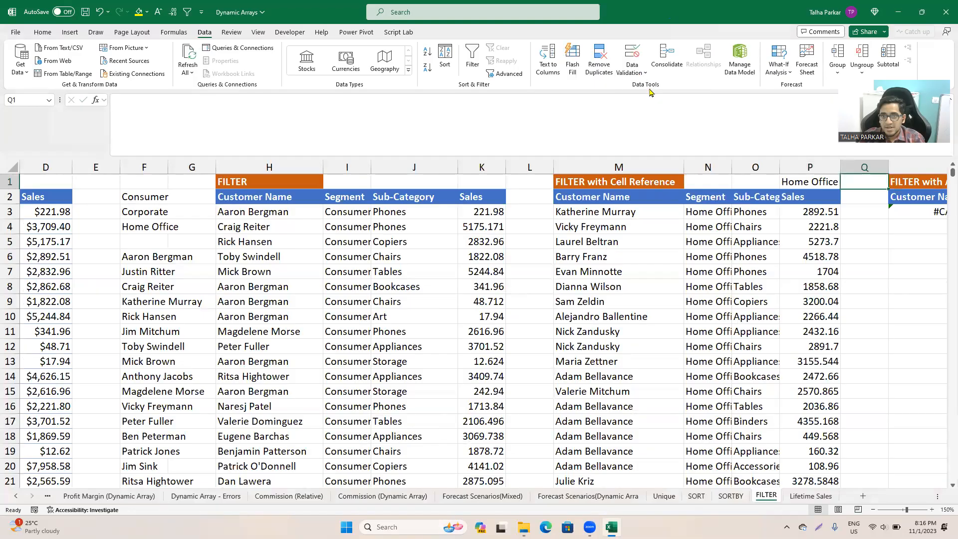
{"action": "left_click", "coordinate": [471, 252]}
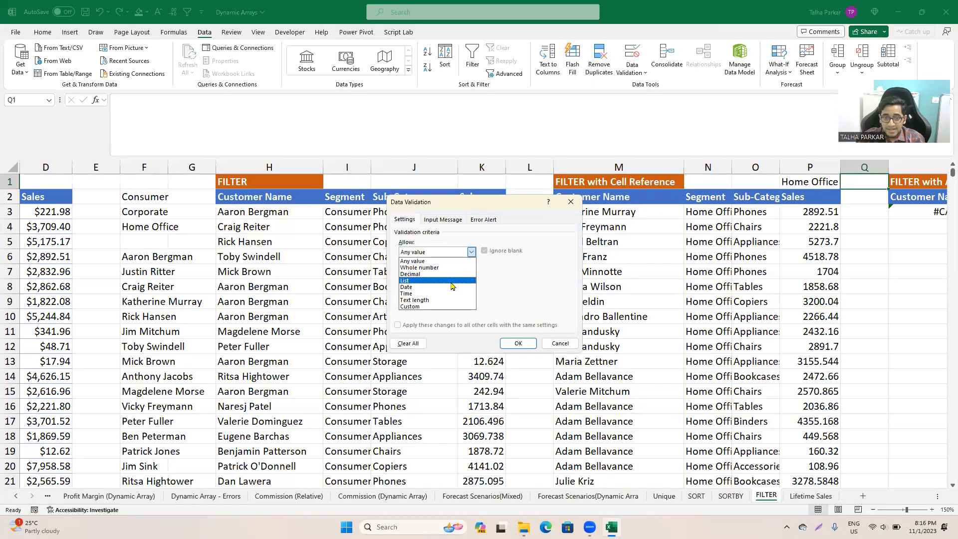
{"action": "left_click", "coordinate": [469, 281]}
{"action": "left_click", "coordinate": [459, 294]}
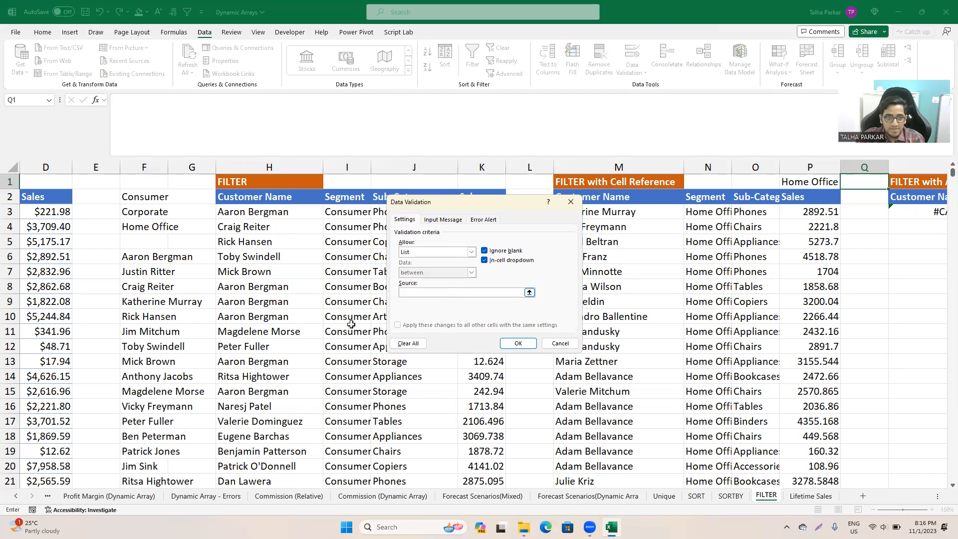
{"action": "left_click", "coordinate": [137, 306]}
{"action": "key", "text": "Left"}
{"action": "key", "text": "Left"}
{"action": "key", "text": "Left"}
{"action": "key", "text": "Left"}
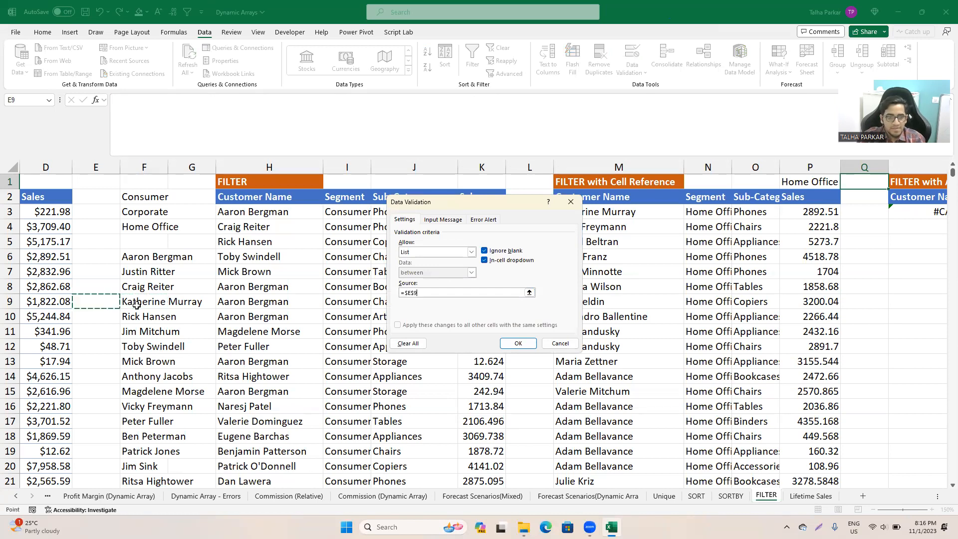
{"action": "key", "text": "Up"}
{"action": "key", "text": "Right"}
{"action": "key", "text": "Right"}
{"action": "key", "text": "Right"}
{"action": "key", "text": "Up"}
{"action": "key", "text": "Right"}
{"action": "key", "text": "Up"}
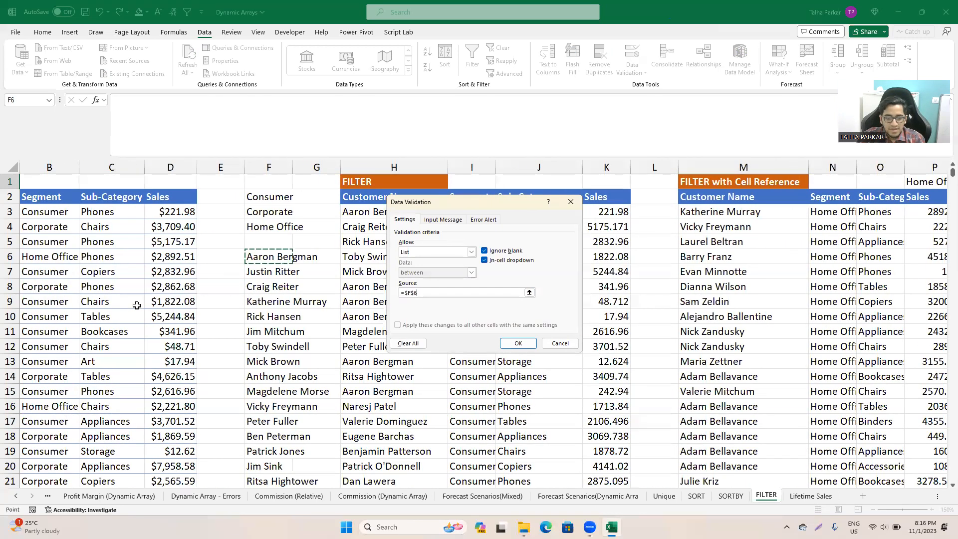
{"action": "type", "text": "#"}
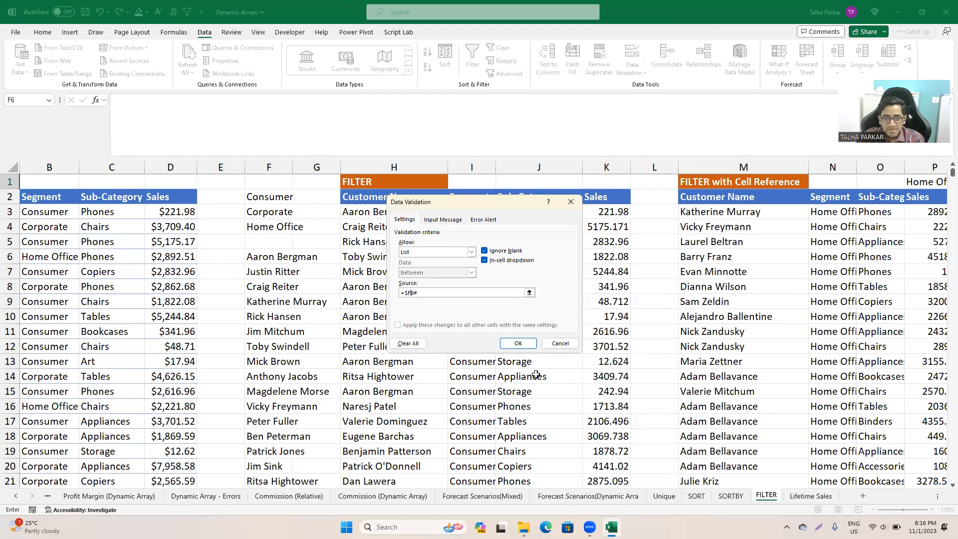
{"action": "key", "text": "Right"}
{"action": "key", "text": "Right"}
{"action": "key", "text": "BackSpace"}
{"action": "key", "text": "BackSpace"}
{"action": "key", "text": "BackSpace"}
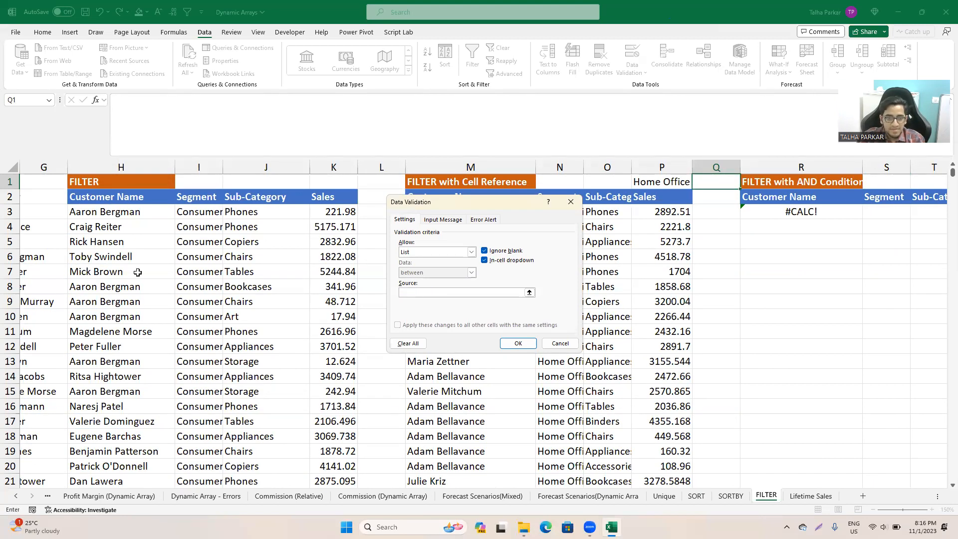
- Use the distinct customer names starting at F6 as the source of Q1's dropdown and apply the validation
{"action": "type", "text": "=$F$6"}
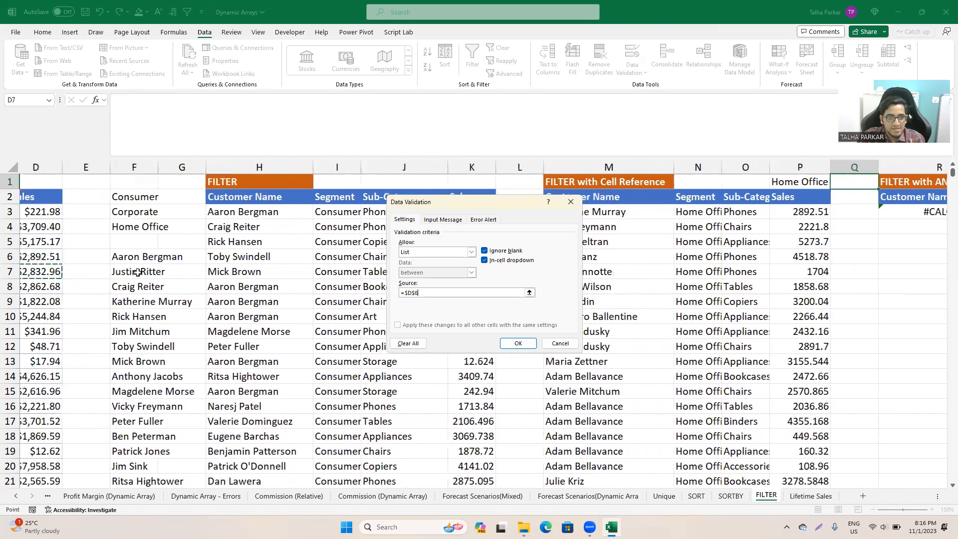
{"action": "key", "text": "ctrl+shift+Down"}
{"action": "key", "text": "Return"}
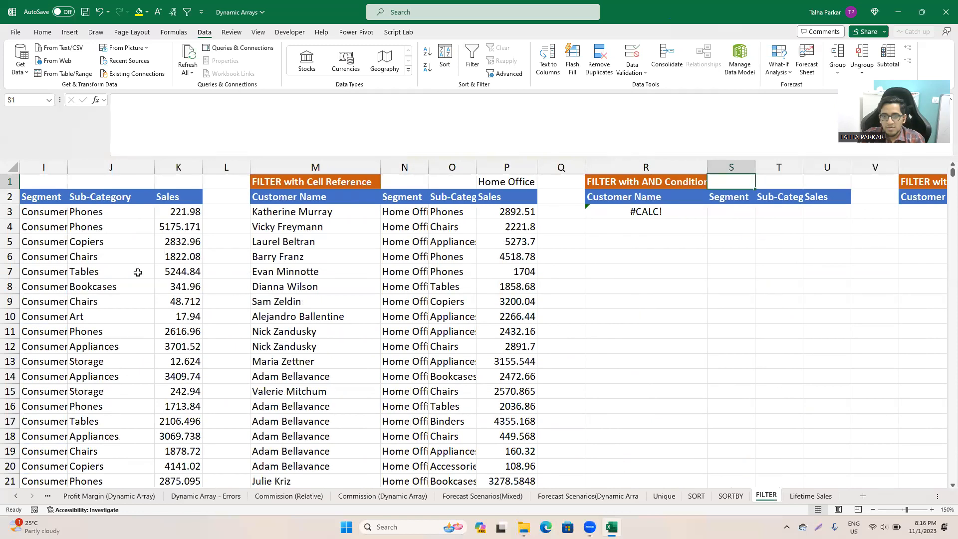
- Choose the first customer name in Q1's dropdown, and replace it with the Consumer customer listed third
{"action": "key", "text": "alt+Down"}
{"action": "key", "text": "Return"}
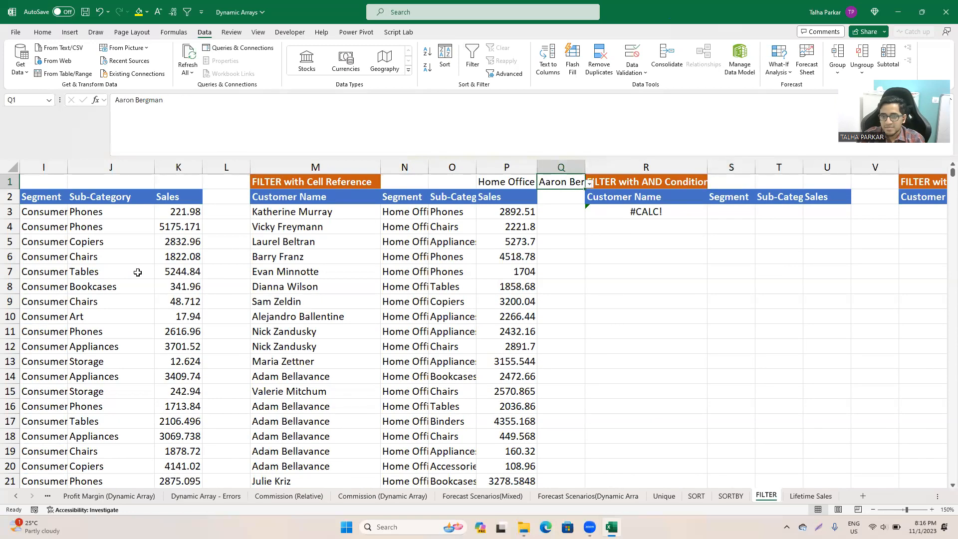
{"action": "key", "text": "alt+Down"}
{"action": "key", "text": "Down"}
{"action": "key", "text": "Return"}
- Remove the final closing parenthesis from the R3 FILTER formula and re-enter it with the parenthesis restored
{"action": "key", "text": "Right"}
{"action": "key", "text": "Down"}
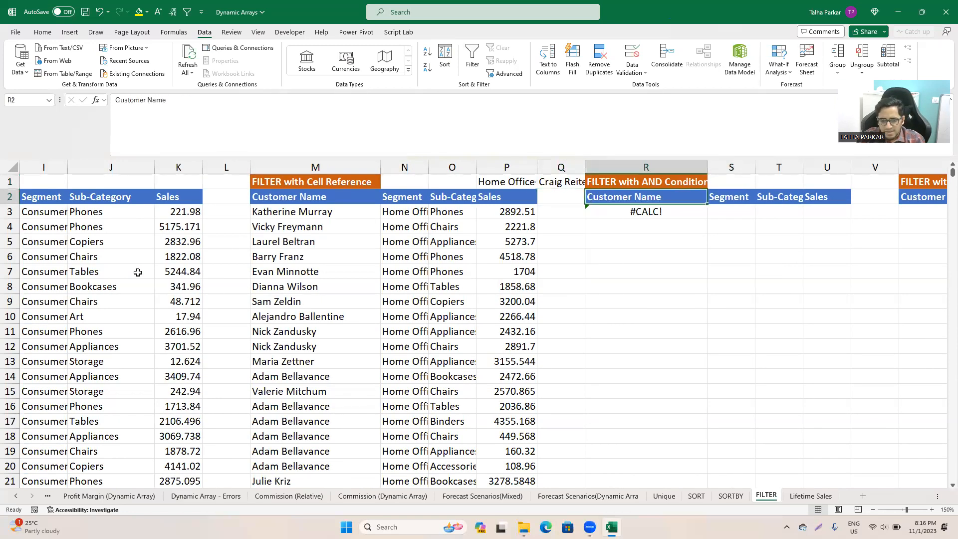
{"action": "key", "text": "Down"}
{"action": "key", "text": "F2"}
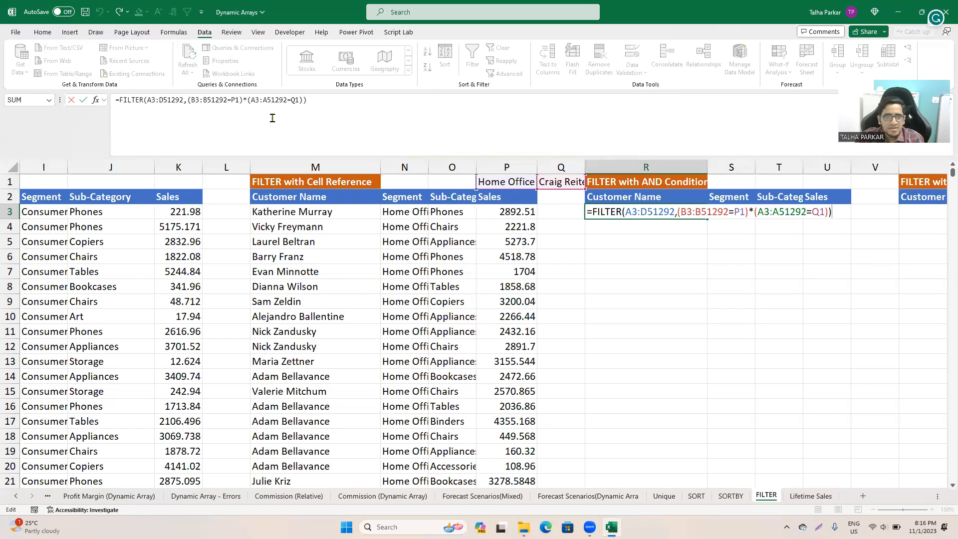
{"action": "left_click", "coordinate": [307, 98]}
{"action": "key", "text": "BackSpace"}
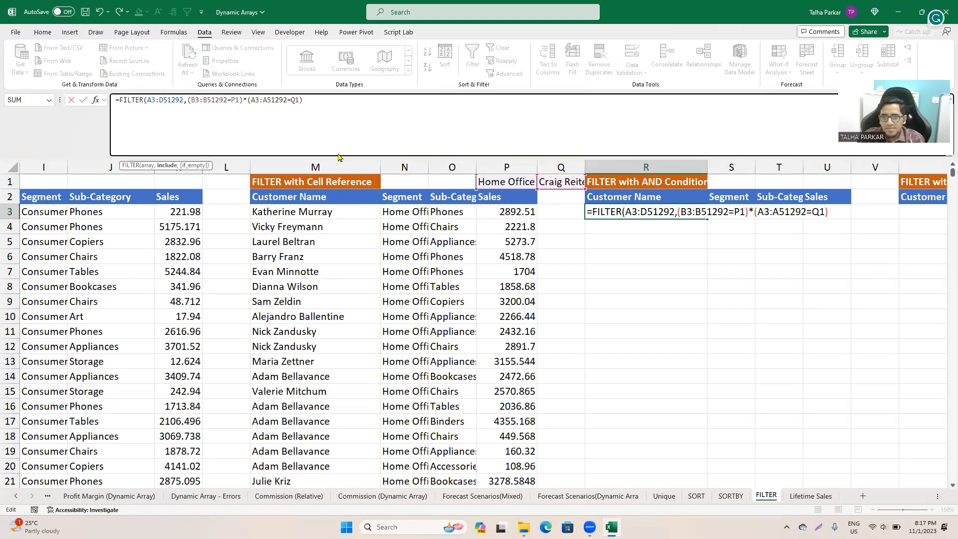
{"action": "key", "text": "Return"}
{"action": "key", "text": "Return"}
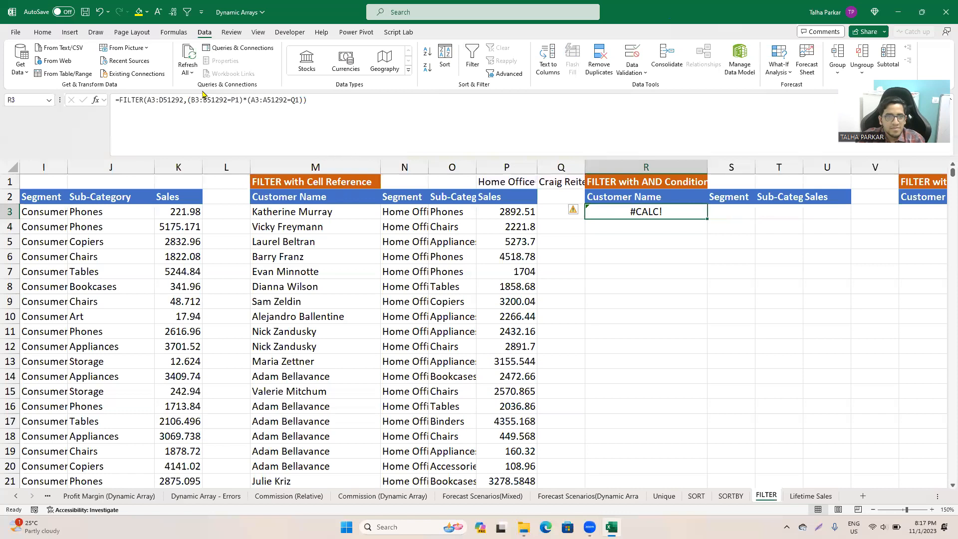
- Examine the array range and both include conditions of the FILTER formula in R3
{"action": "left_click", "coordinate": [182, 99]}
{"action": "key", "text": "Right"}
{"action": "key", "text": "Right"}
{"action": "key", "text": "Right"}
{"action": "key", "text": "Right"}
{"action": "key", "text": "Right"}
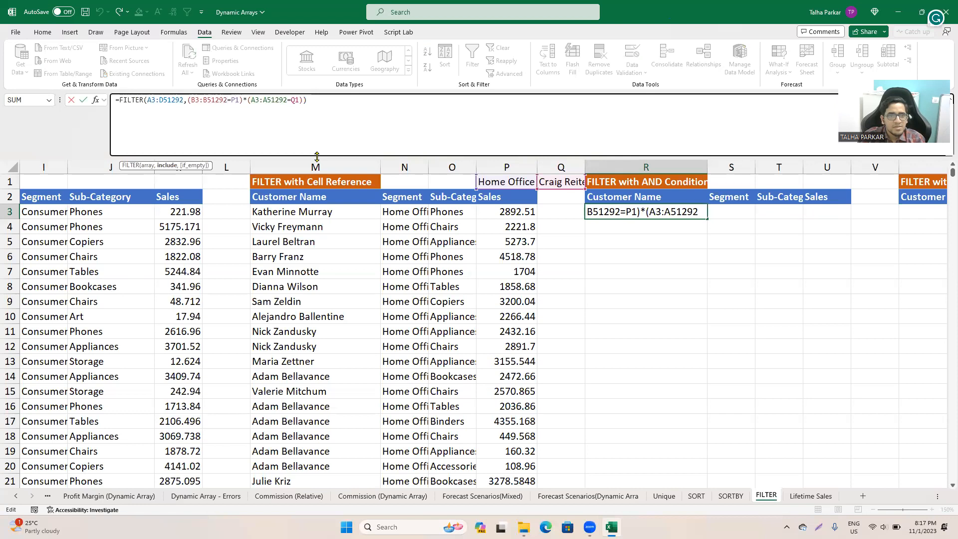
{"action": "key", "text": "Right"}
{"action": "key", "text": "Right"}
{"action": "key", "text": "Right"}
{"action": "key", "text": "Right"}
{"action": "key", "text": "Right"}
{"action": "key", "text": "Right"}
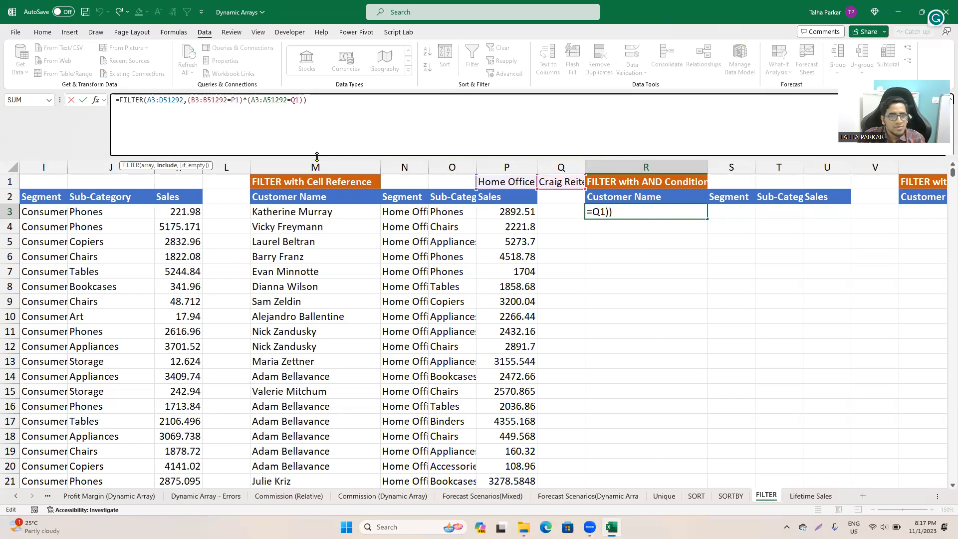
{"action": "key", "text": "Return"}
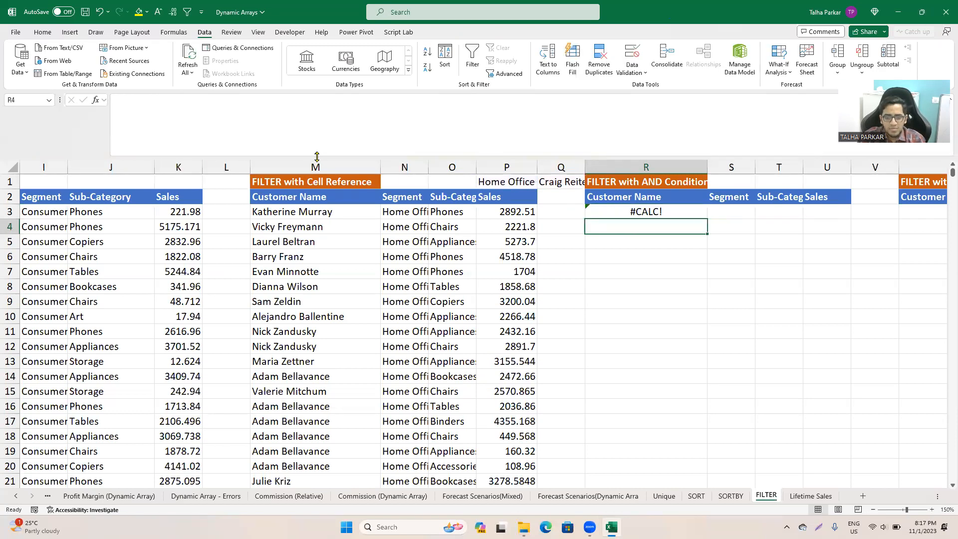
- Replace the * between the two conditions in the R3 formula with +, giving =FILTER(A3:D51292,(B3:B51292=P1)+(A3:A51292=Q1))
{"action": "key", "text": "Up"}
{"action": "key", "text": "F2"}
{"action": "key", "text": "Left"}
{"action": "key", "text": "Left"}
{"action": "key", "text": "Left"}
{"action": "key", "text": "Left"}
{"action": "key", "text": "Left"}
{"action": "key", "text": "Left"}
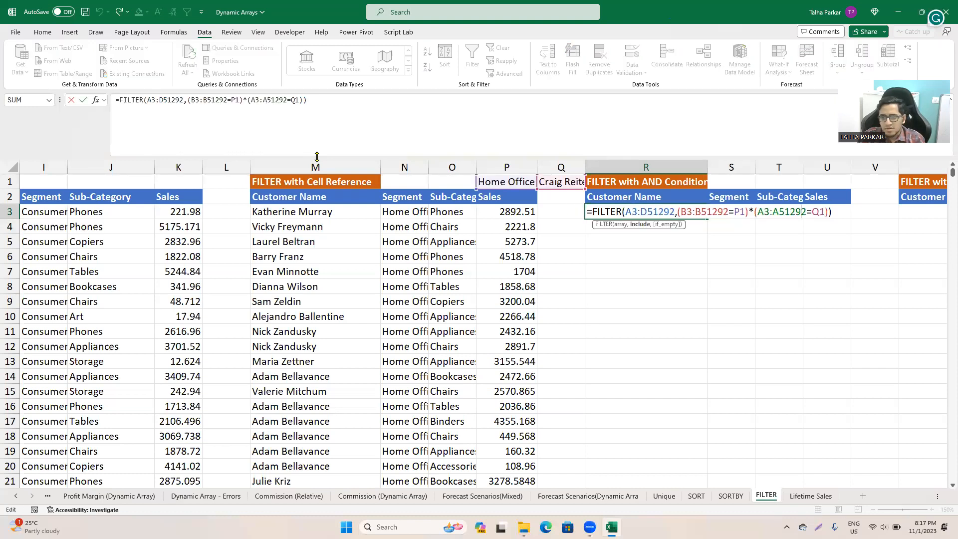
{"action": "key", "text": "BackSpace"}
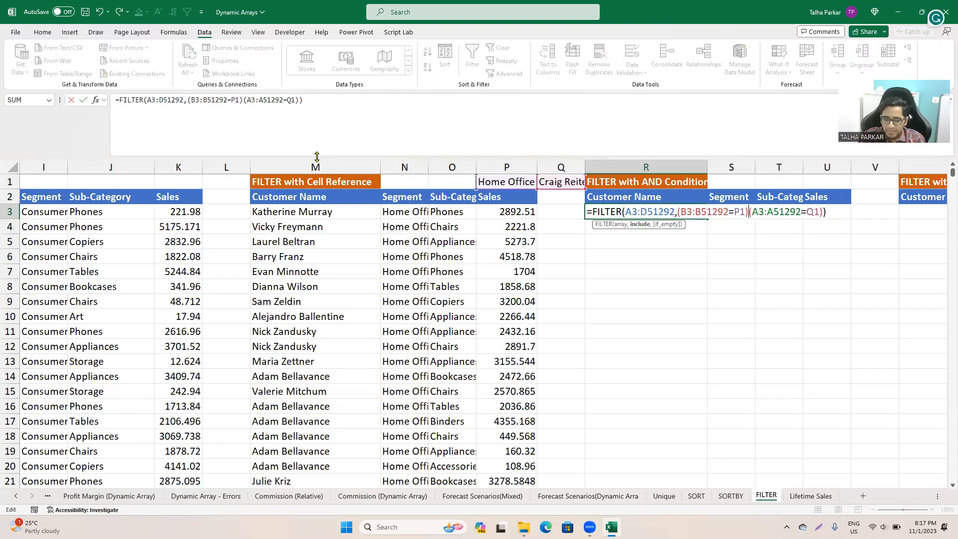
{"action": "type", "text": "+"}
{"action": "key", "text": "ctrl+Return"}
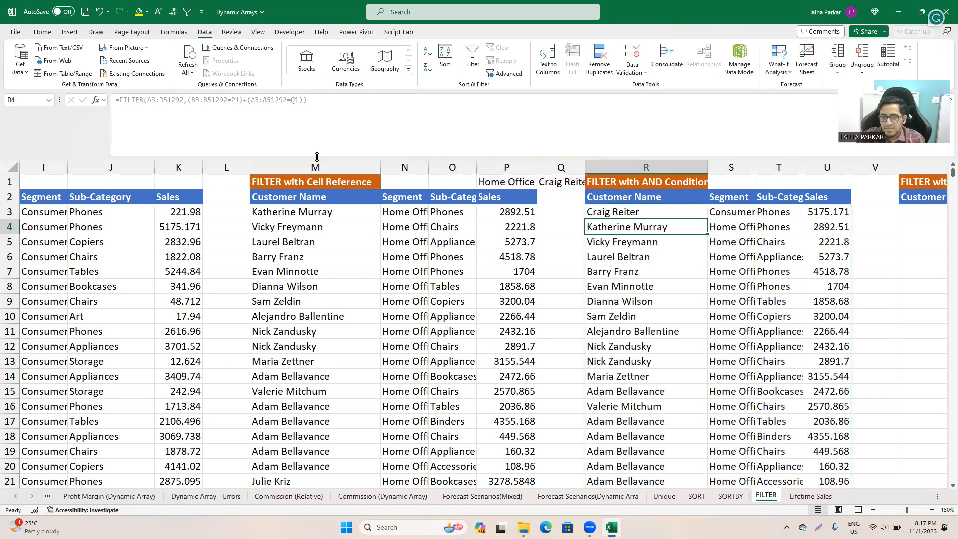
- Delete and re-enter the + operator between the two conditions in the R3 formula
{"action": "key", "text": "Right"}
{"action": "key", "text": "Right"}
{"action": "key", "text": "Left"}
{"action": "key", "text": "Left"}
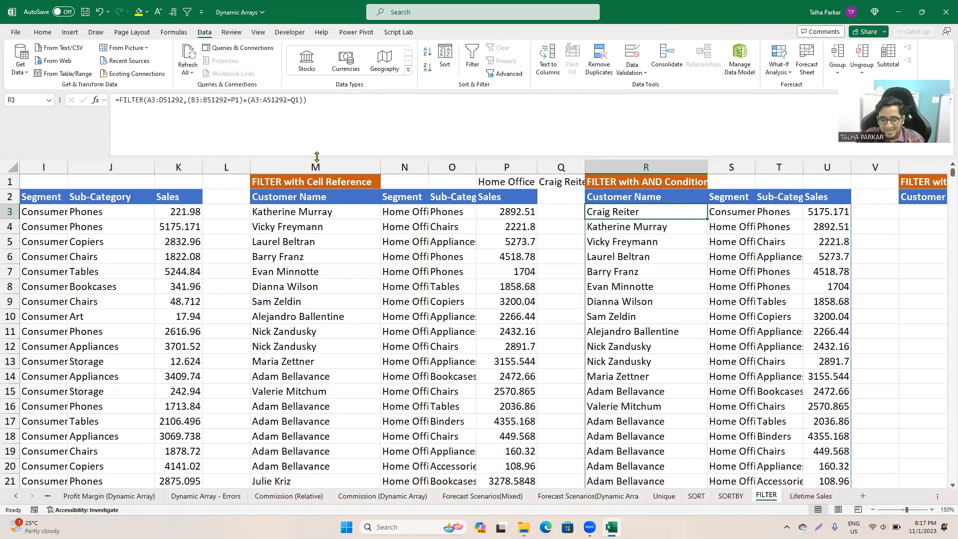
{"action": "key", "text": "F2"}
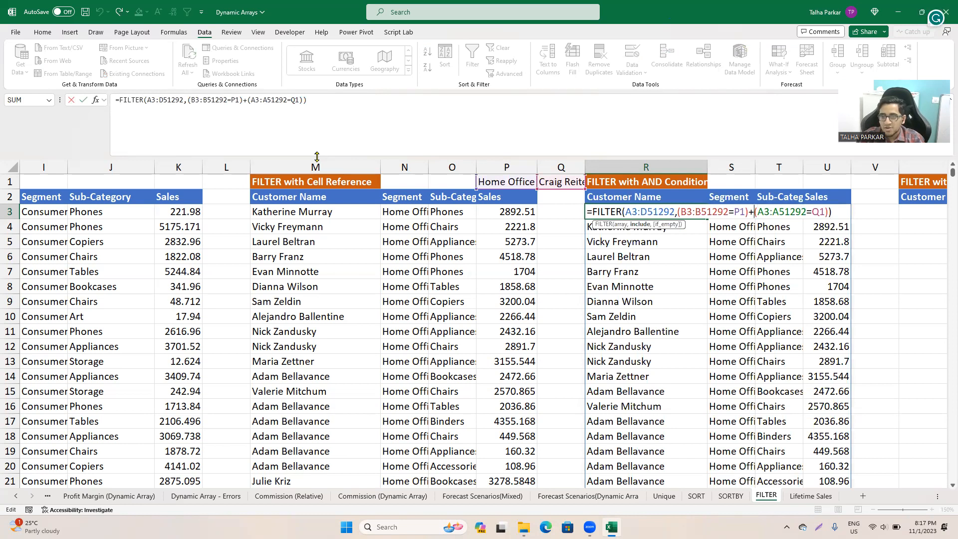
{"action": "key", "text": "BackSpace"}
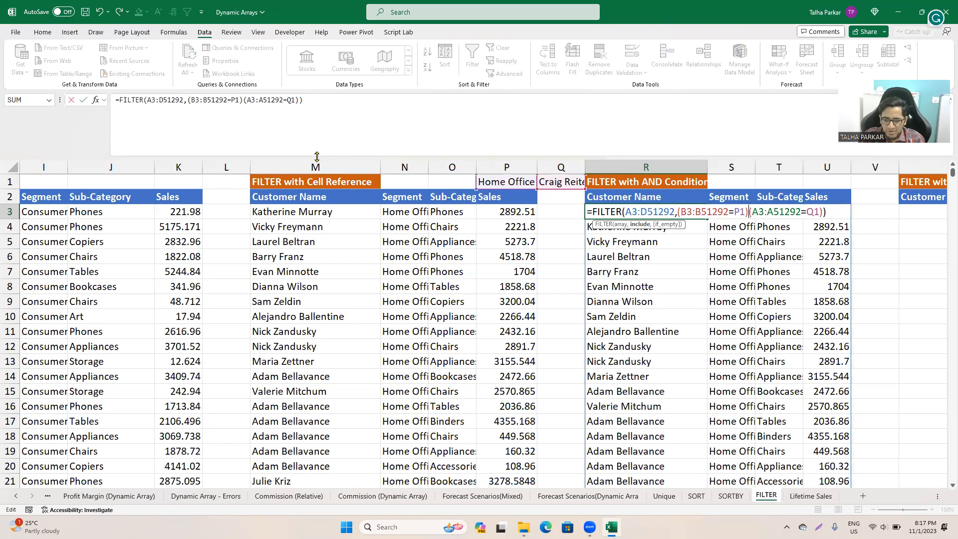
{"action": "type", "text": "+"}
{"action": "key", "text": "ctrl+Return"}
- Compare the first row of the R3 results with the criteria in cells P1 and Q1
{"action": "key", "text": "Right"}
{"action": "key", "text": "Right"}
{"action": "key", "text": "Right"}
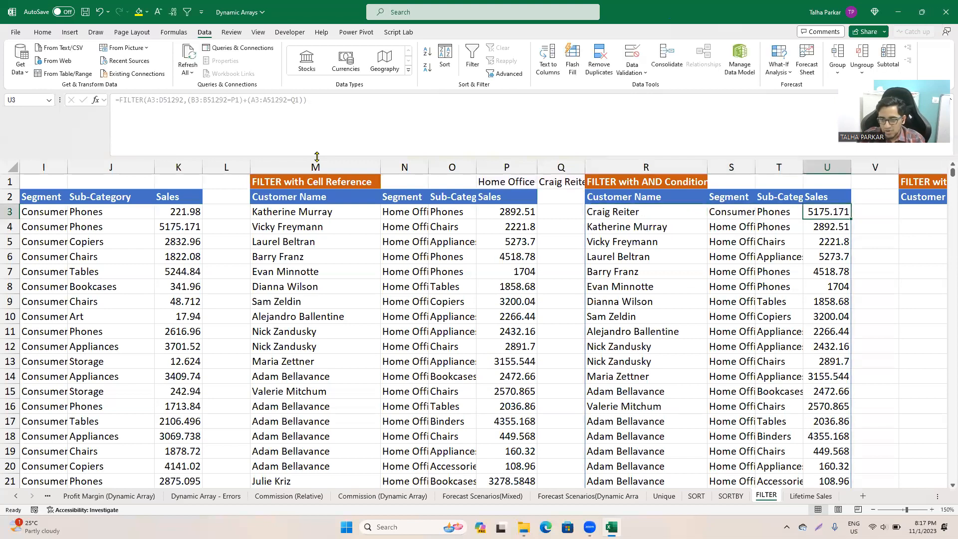
{"action": "key", "text": "Left"}
{"action": "key", "text": "Left"}
{"action": "key", "text": "Left"}
{"action": "key", "text": "Left"}
{"action": "key", "text": "Left"}
{"action": "key", "text": "Up"}
{"action": "key", "text": "Up"}
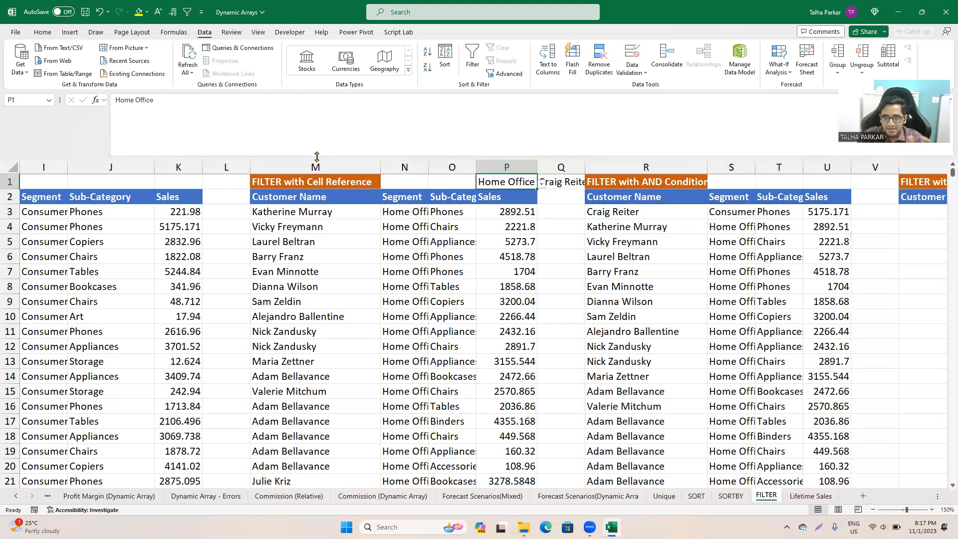
{"action": "key", "text": "Right"}
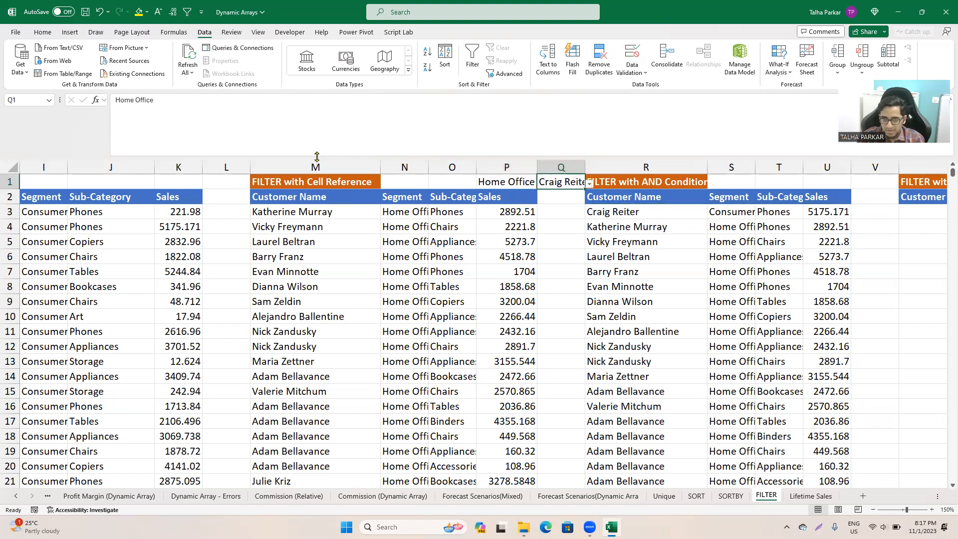
{"action": "key", "text": "Left"}
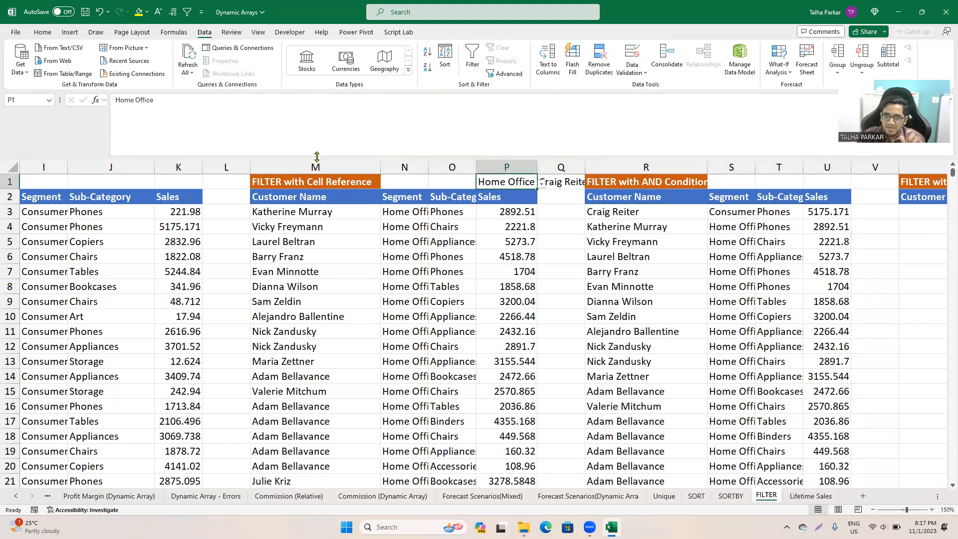
{"action": "key", "text": "Down"}
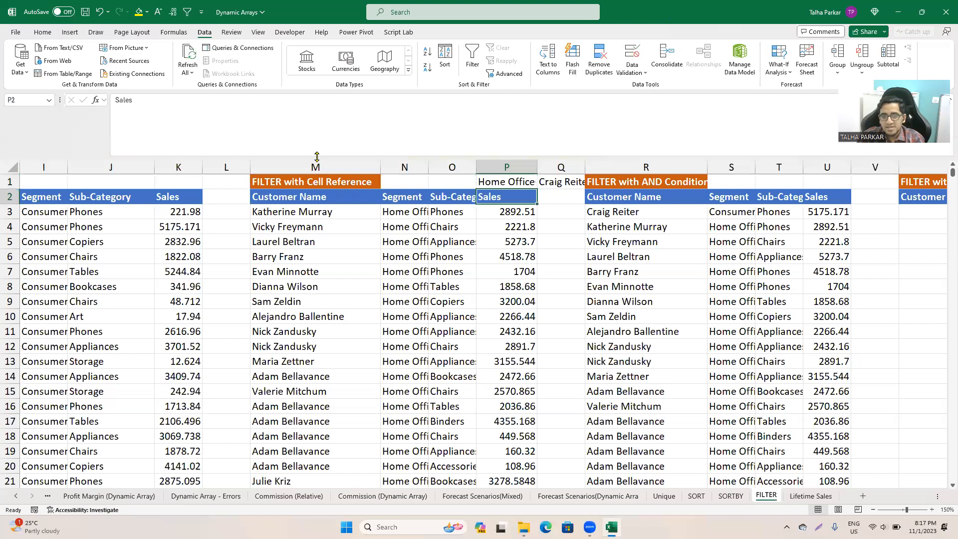
- Replace the + between the two conditions in the R3 formula with *, giving =FILTER(A3:D51292,(B3:B51292=P1)*(A3:A51292=Q1))
{"action": "key", "text": "Right"}
{"action": "key", "text": "Right"}
{"action": "key", "text": "Down"}
{"action": "key", "text": "Right"}
{"action": "key", "text": "Right"}
{"action": "key", "text": "Left"}
{"action": "key", "text": "Left"}
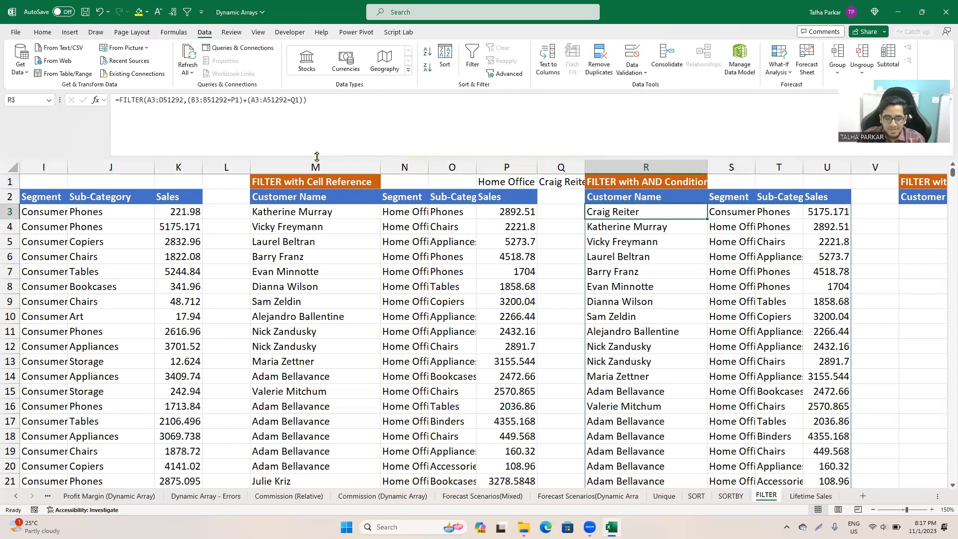
{"action": "key", "text": "F2"}
{"action": "key", "text": "Left"}
{"action": "key", "text": "Left"}
{"action": "key", "text": "Left"}
{"action": "key", "text": "Left"}
{"action": "key", "text": "Left"}
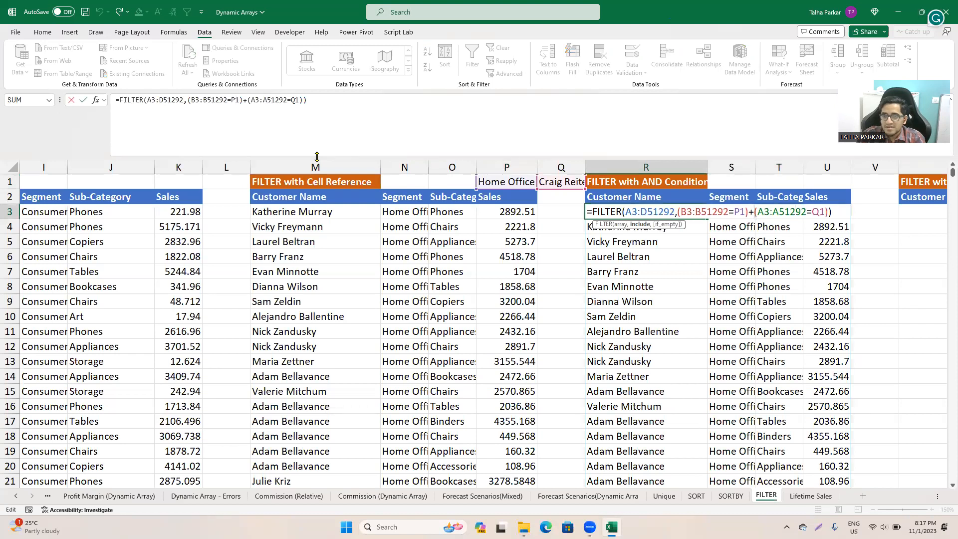
{"action": "key", "text": "BackSpace"}
{"action": "type", "text": "*"}
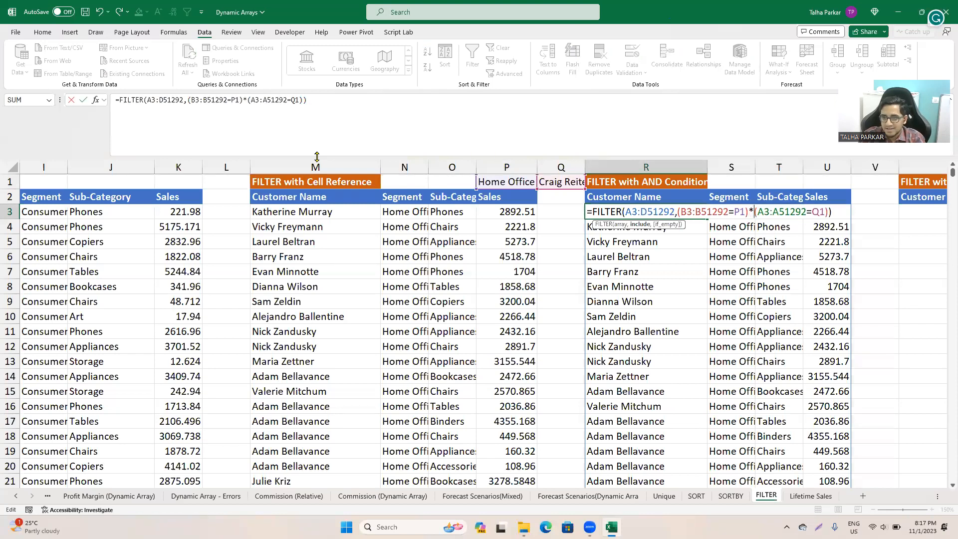
{"action": "key", "text": "Return"}
{"action": "key", "text": "Up"}
- Turn on AutoFilter for the source table headers in A2:D2
{"action": "key", "text": "ctrl+Left"}
{"action": "key", "text": "ctrl+Left"}
{"action": "key", "text": "ctrl+Left"}
{"action": "key", "text": "ctrl+Left"}
{"action": "key", "text": "ctrl+Left"}
{"action": "key", "text": "ctrl+Left"}
{"action": "key", "text": "ctrl+Left"}
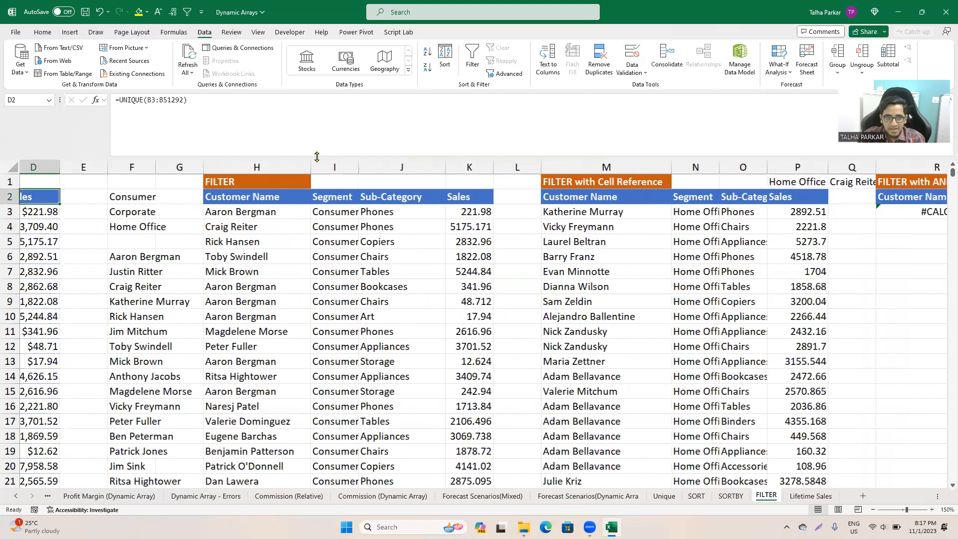
{"action": "key", "text": "Up"}
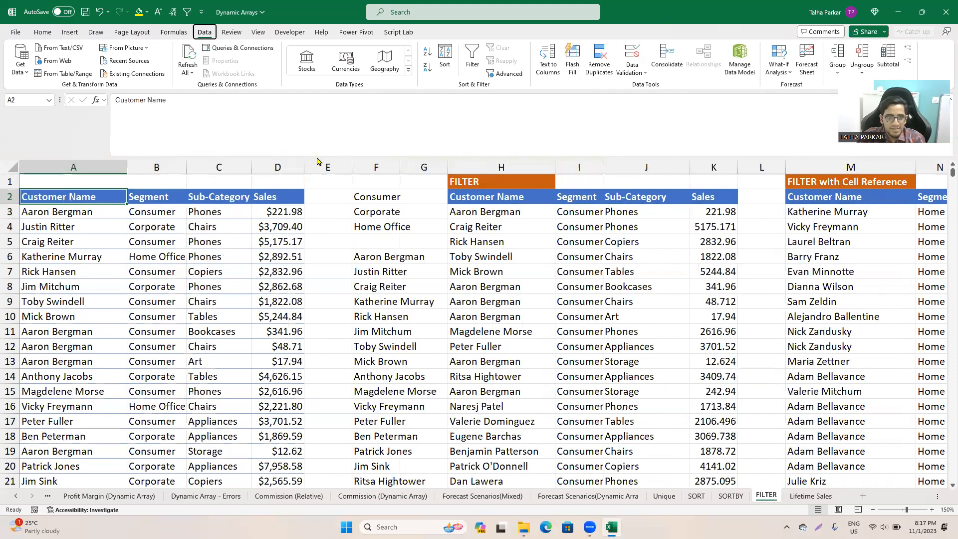
{"action": "key", "text": "ctrl+shift+l"}
{"action": "key", "text": "Right"}
{"action": "key", "text": "Left"}
- Filter the source table's Customer Name column to only the customer selected in Q1
{"action": "key", "text": "alt+Down"}
{"action": "key", "text": "Down"}
{"action": "key", "text": "Down"}
{"action": "key", "text": "Down"}
{"action": "key", "text": "Down"}
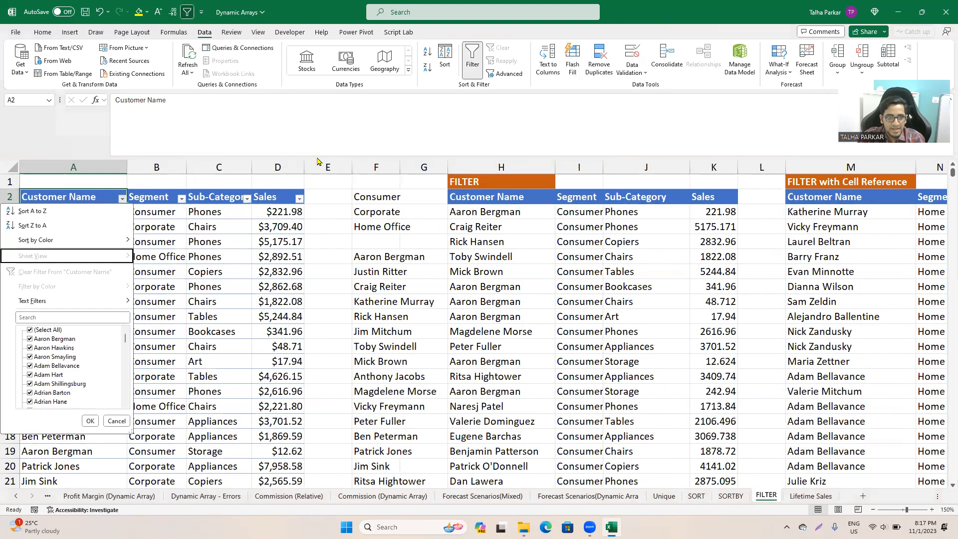
{"action": "key", "text": "Up"}
{"action": "key", "text": "Down"}
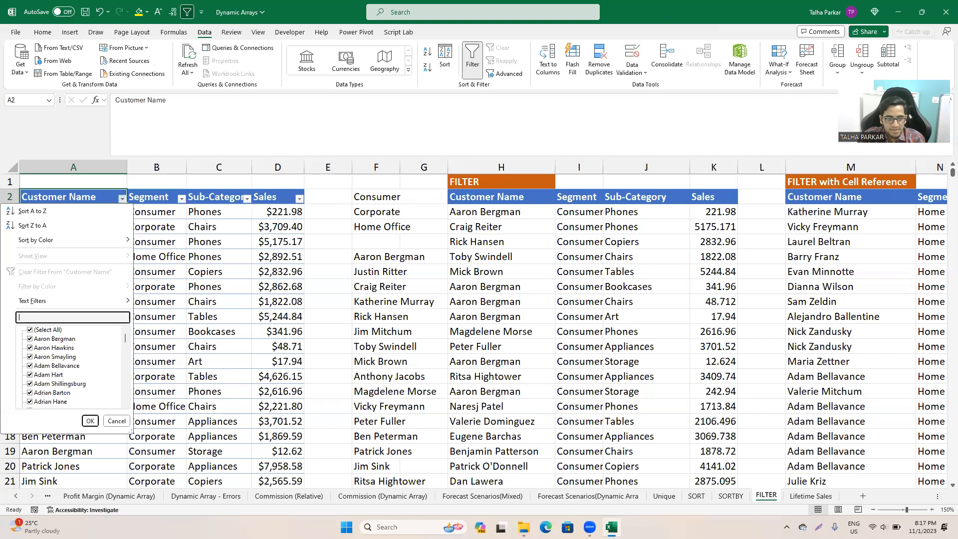
{"action": "type", "text": "crai"}
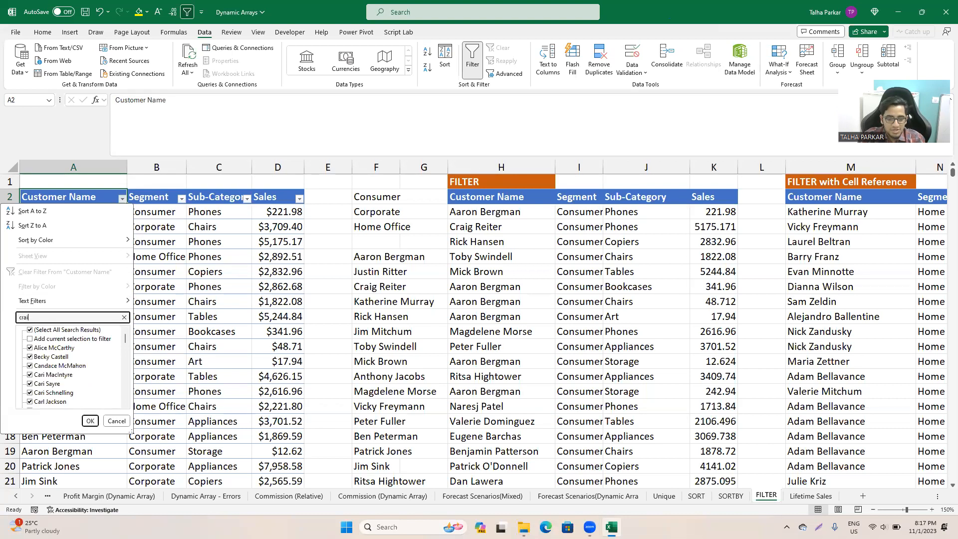
{"action": "type", "text": "g"}
{"action": "key", "text": "Tab"}
{"action": "key", "text": "space"}
{"action": "key", "text": "Down"}
{"action": "key", "text": "Down"}
{"action": "key", "text": "Down"}
{"action": "key", "text": "Down"}
{"action": "key", "text": "Down"}
{"action": "key", "text": "Down"}
{"action": "key", "text": "space"}
{"action": "key", "text": "Return"}
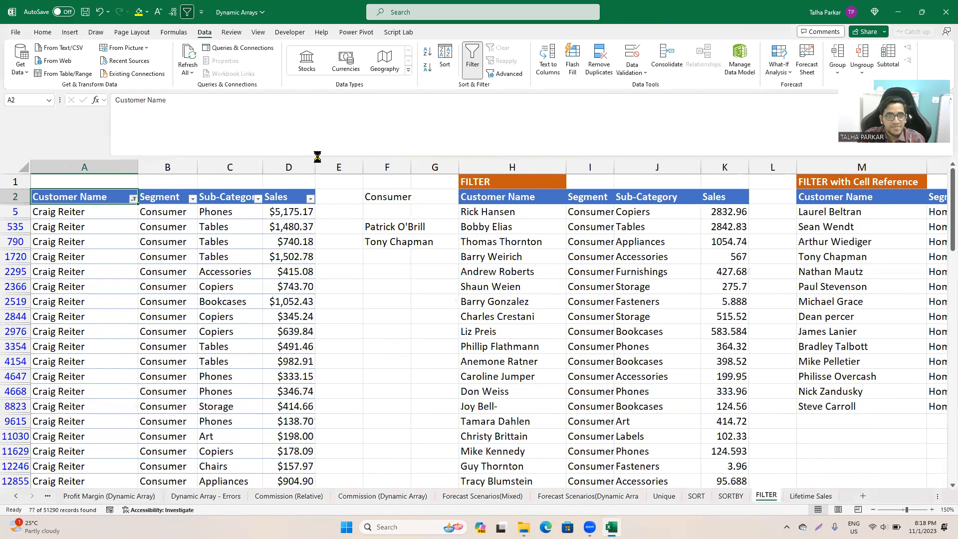
- Check which Segment values are available in the filter list for the filtered customer
{"action": "key", "text": "Right"}
{"action": "key", "text": "alt+Down"}
{"action": "key", "text": "Down"}
{"action": "key", "text": "Down"}
{"action": "key", "text": "Down"}
{"action": "key", "text": "Down"}
{"action": "key", "text": "Down"}
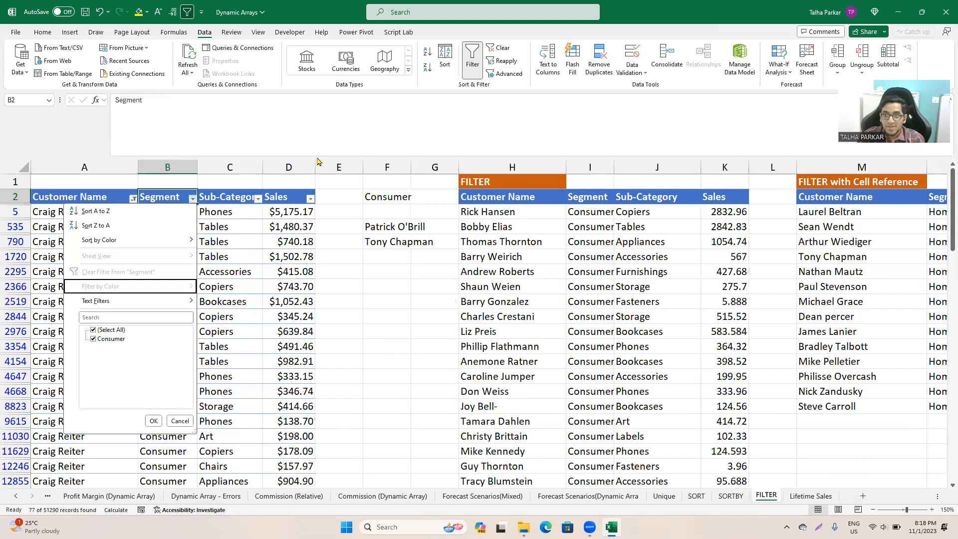
{"action": "key", "text": "Escape"}
- Clear the Customer Name filter and remove the filter buttons from the source table
{"action": "key", "text": "Right"}
{"action": "key", "text": "Right"}
{"action": "key", "text": "Right"}
{"action": "key", "text": "Right"}
{"action": "key", "text": "Right"}
{"action": "key", "text": "Left"}
{"action": "key", "text": "Left"}
{"action": "key", "text": "Left"}
{"action": "key", "text": "Left"}
{"action": "key", "text": "alt+a"}
{"action": "key", "text": "c"}
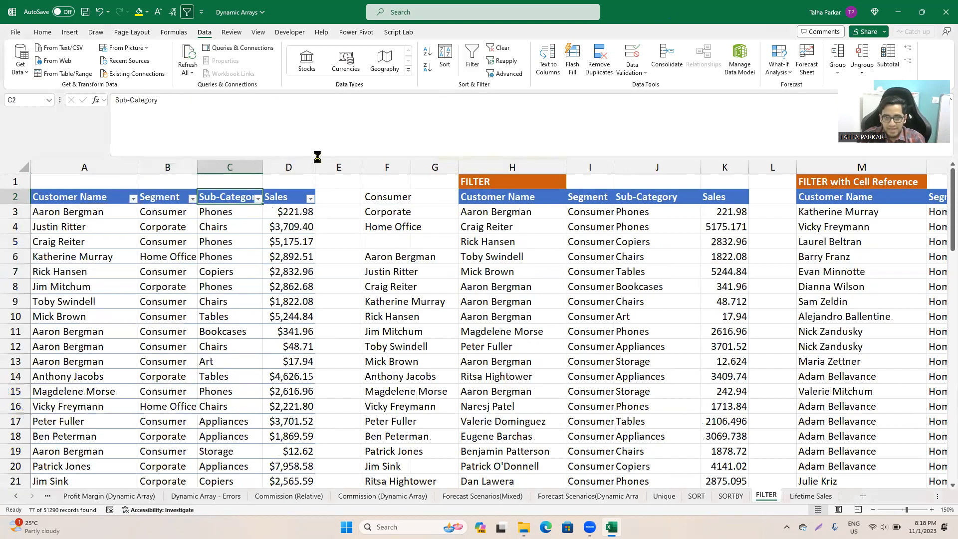
- Set the segment criterion in P1 to Consumer
{"action": "key", "text": "Up"}
{"action": "key", "text": "Right"}
{"action": "key", "text": "Right"}
{"action": "key", "text": "Right"}
{"action": "key", "text": "Right"}
{"action": "key", "text": "Right"}
{"action": "key", "text": "Right"}
{"action": "key", "text": "Right"}
{"action": "key", "text": "Right"}
{"action": "key", "text": "Right"}
{"action": "key", "text": "Right"}
{"action": "key", "text": "Right"}
{"action": "key", "text": "Right"}
{"action": "key", "text": "Right"}
{"action": "key", "text": "Right"}
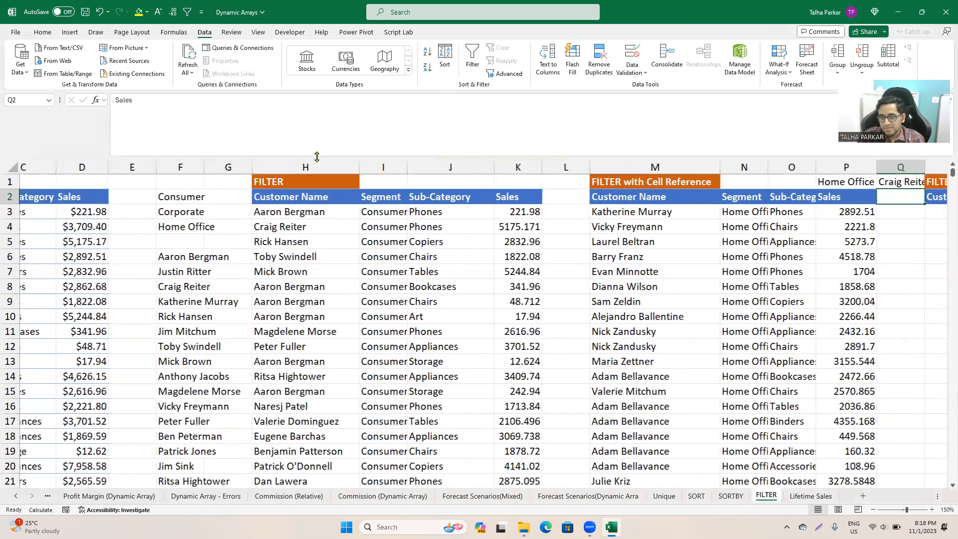
{"action": "key", "text": "alt+Down"}
{"action": "key", "text": "Escape"}
{"action": "key", "text": "Left"}
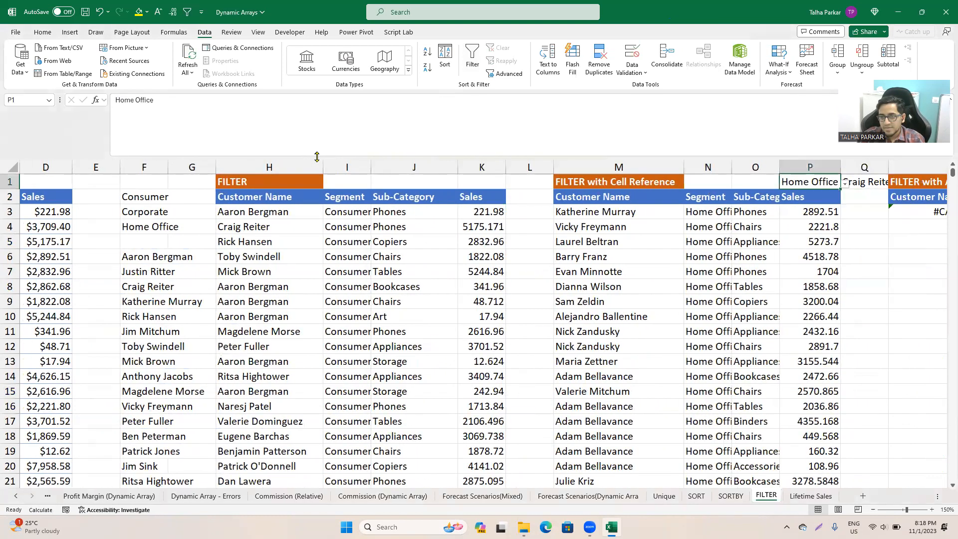
{"action": "key", "text": "alt+Down"}
{"action": "key", "text": "Up"}
{"action": "key", "text": "Up"}
{"action": "key", "text": "Return"}
- Examine the first row of the AND condition results starting at R3 against the chosen segment and customer
{"action": "key", "text": "Right"}
{"action": "key", "text": "Right"}
{"action": "key", "text": "Down"}
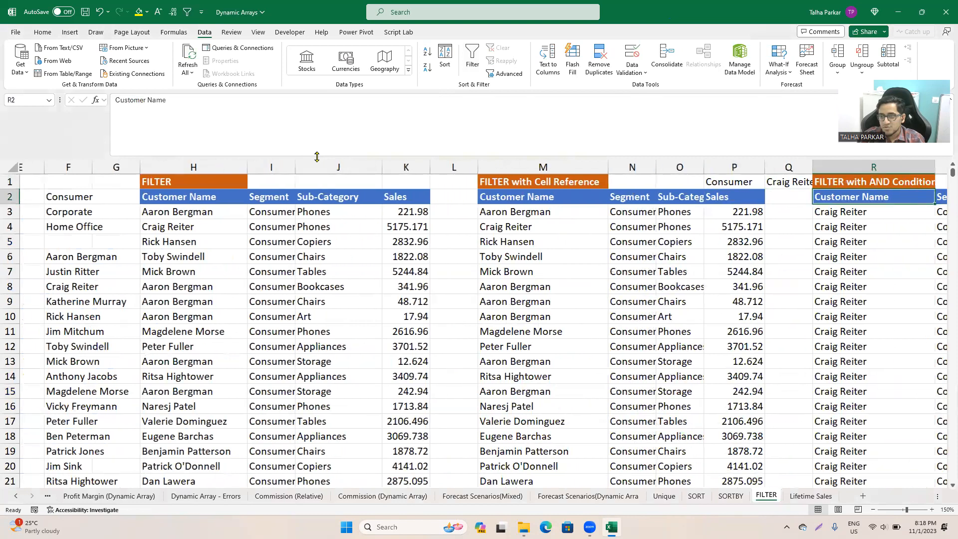
{"action": "key", "text": "Down"}
{"action": "key", "text": "Right"}
{"action": "key", "text": "Right"}
{"action": "key", "text": "Right"}
{"action": "key", "text": "Left"}
{"action": "key", "text": "Left"}
{"action": "key", "text": "Left"}
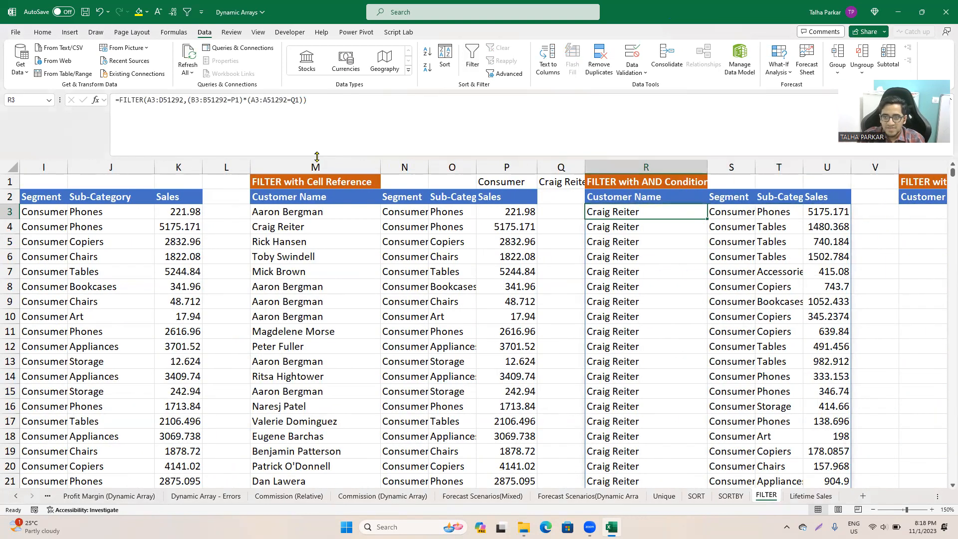
- Copy the R3 formula text =FILTER(A3:D51292,(B3:B51292=P1)*(A3:A51292=Q1)) into W3 under FILTER with OR Condition
{"action": "key", "text": "F2"}
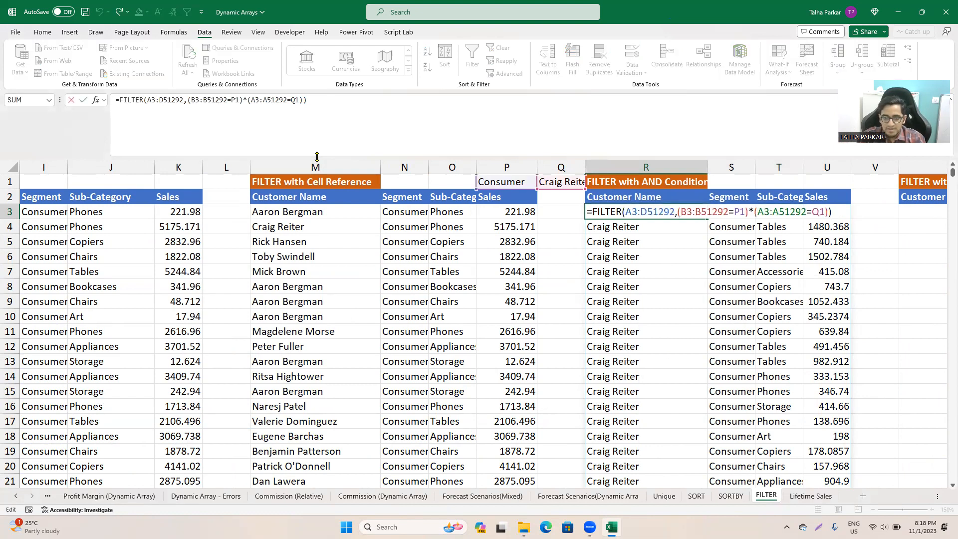
{"action": "key", "text": "Tab"}
{"action": "key", "text": "Right"}
{"action": "key", "text": "Right"}
{"action": "key", "text": "Right"}
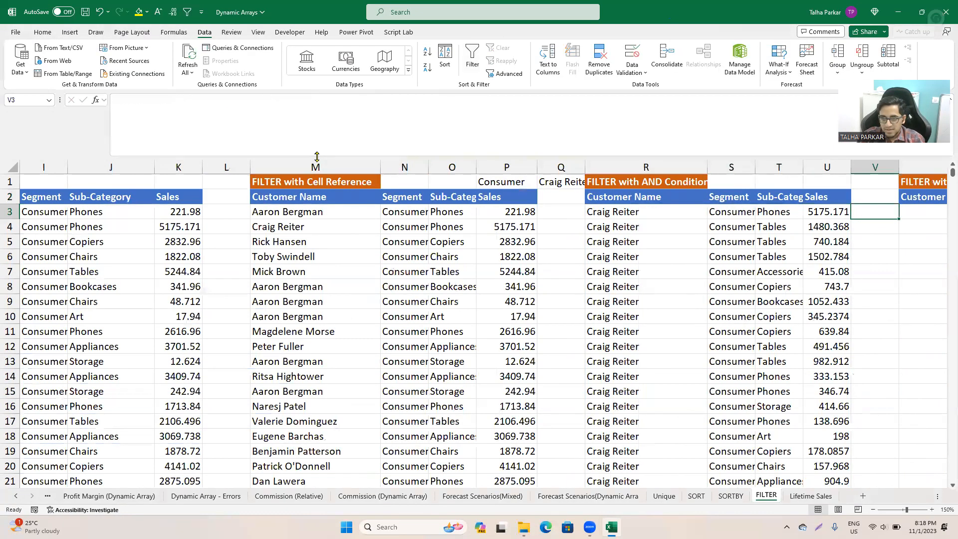
{"action": "key", "text": "Right"}
{"action": "key", "text": "F2"}
{"action": "type", "text": "=FILTER(A3:D51292,(B3:B51292=P1)*(A3:A51292=Q1))"}
{"action": "key", "text": "Return"}
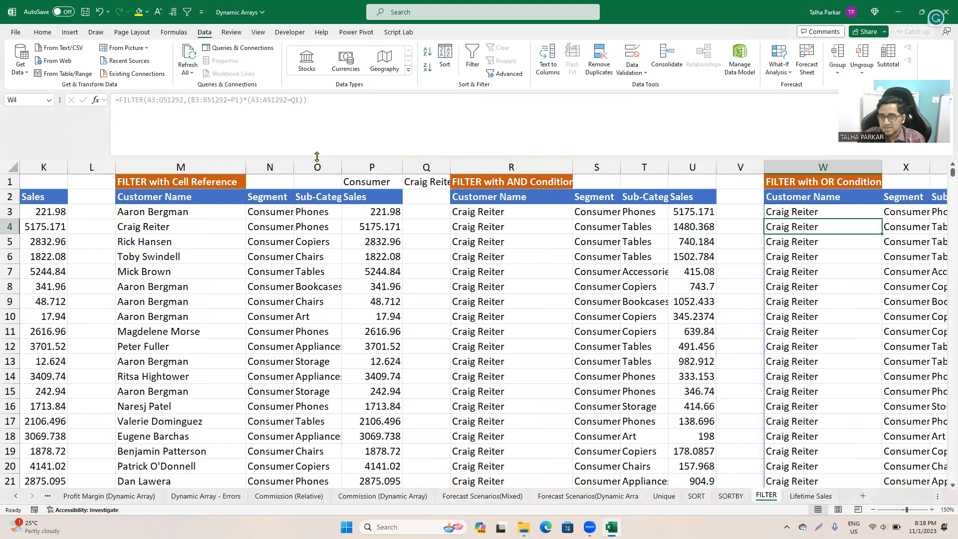
- Replace the * between the two conditions in the W3 formula with +, giving =FILTER(A3:D51292,(B3:B51292=P1)+(A3:A51292=Q1))
{"action": "key", "text": "Up"}
{"action": "key", "text": "F2"}
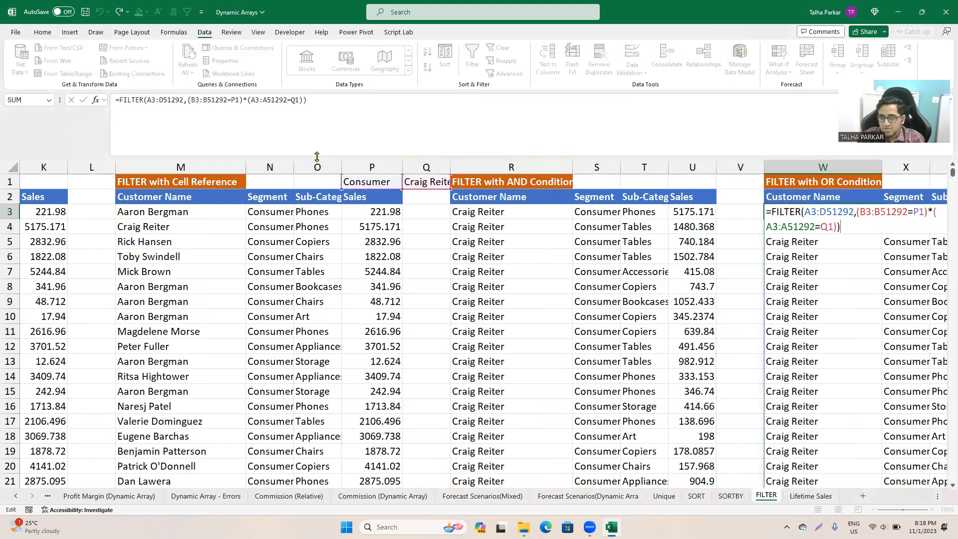
{"action": "key", "text": "Right"}
{"action": "key", "text": "Right"}
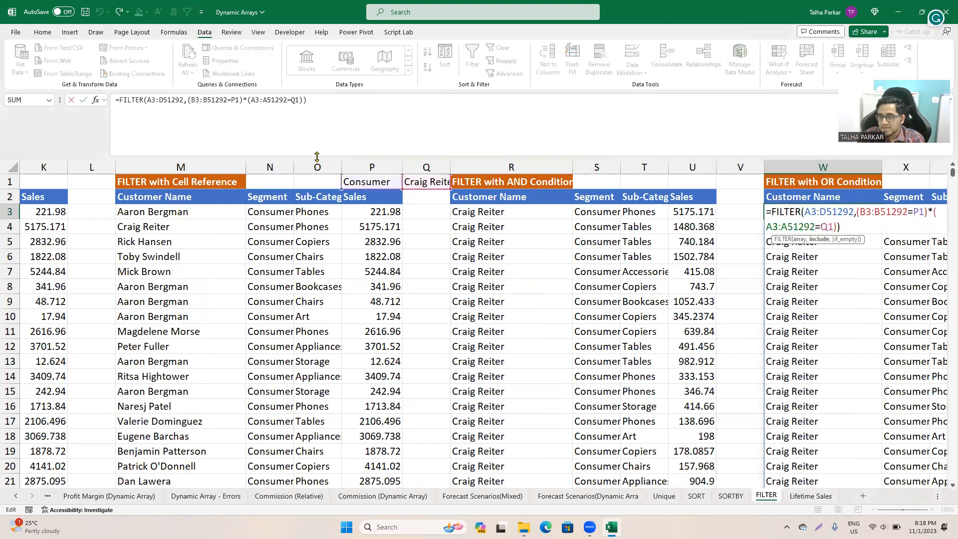
{"action": "key", "text": "BackSpace"}
{"action": "type", "text": "+"}
{"action": "key", "text": "ctrl+Return"}
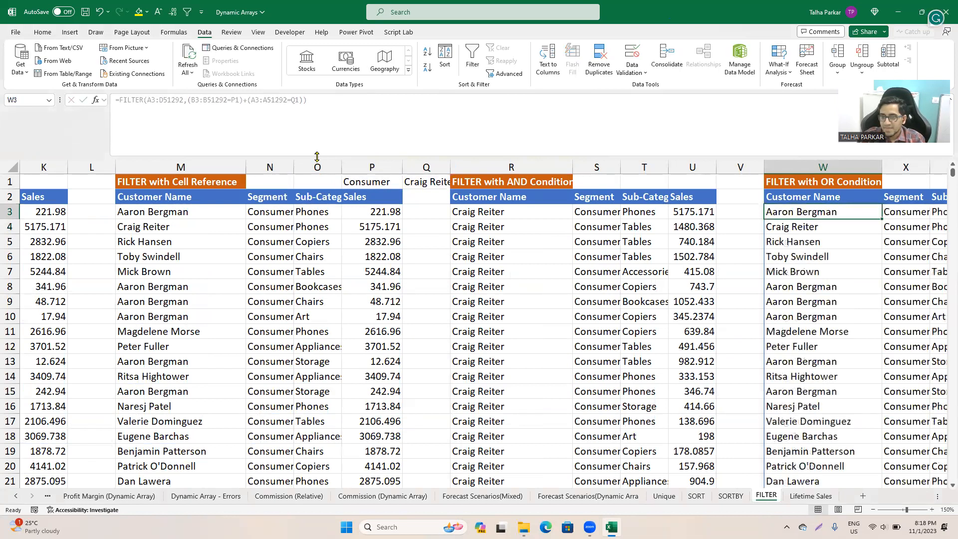
- Compare the AND and OR condition results with the criteria in Q1 and P1
{"action": "scroll", "coordinate": [317, 157], "scroll_direction": "right", "scroll_amount": 3}
{"action": "key", "text": "Right"}
{"action": "key", "text": "Left"}
{"action": "key", "text": "Left"}
{"action": "key", "text": "Left"}
{"action": "key", "text": "Left"}
{"action": "key", "text": "Left"}
{"action": "key", "text": "Right"}
{"action": "key", "text": "Right"}
{"action": "key", "text": "Right"}
{"action": "key", "text": "Right"}
{"action": "key", "text": "Left"}
{"action": "key", "text": "Left"}
{"action": "key", "text": "Right"}
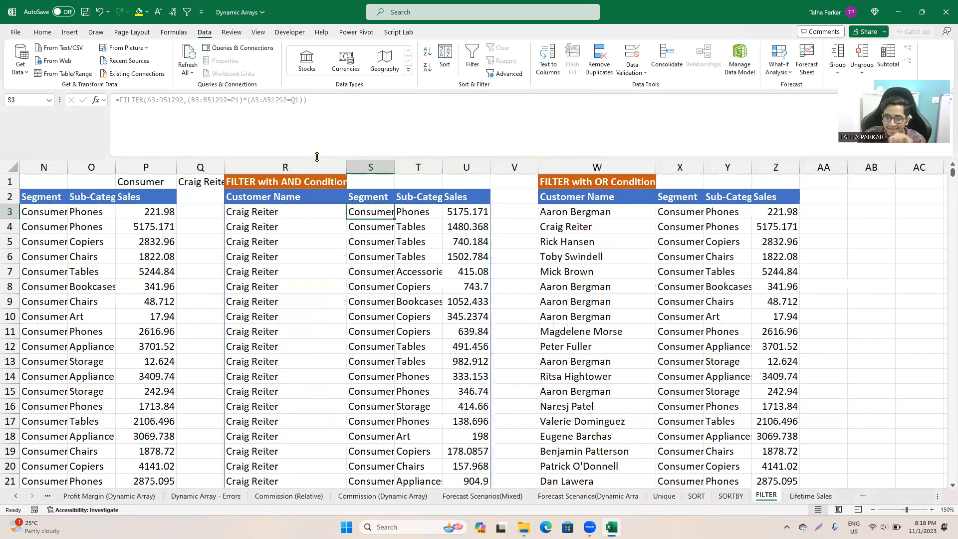
{"action": "key", "text": "Left"}
{"action": "key", "text": "Left"}
{"action": "key", "text": "Up"}
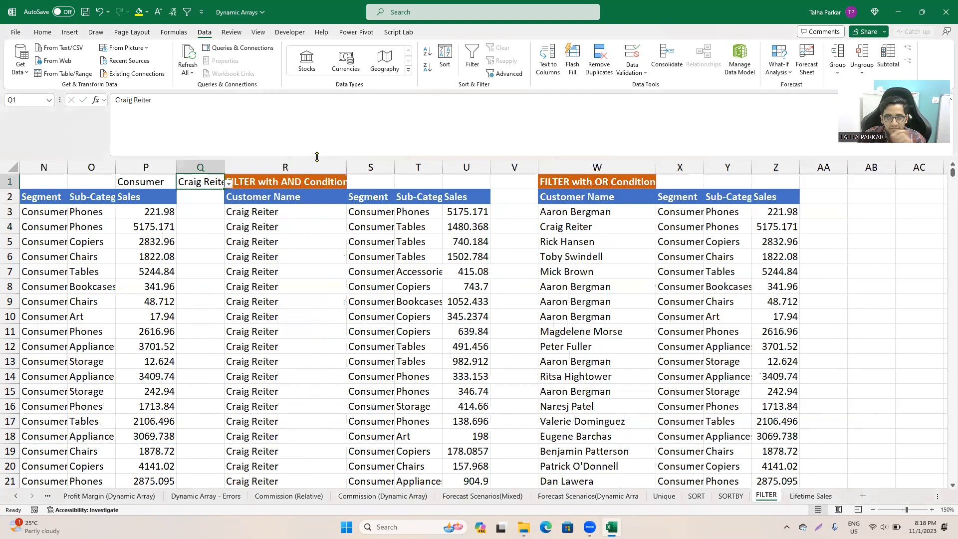
{"action": "key", "text": "Left"}
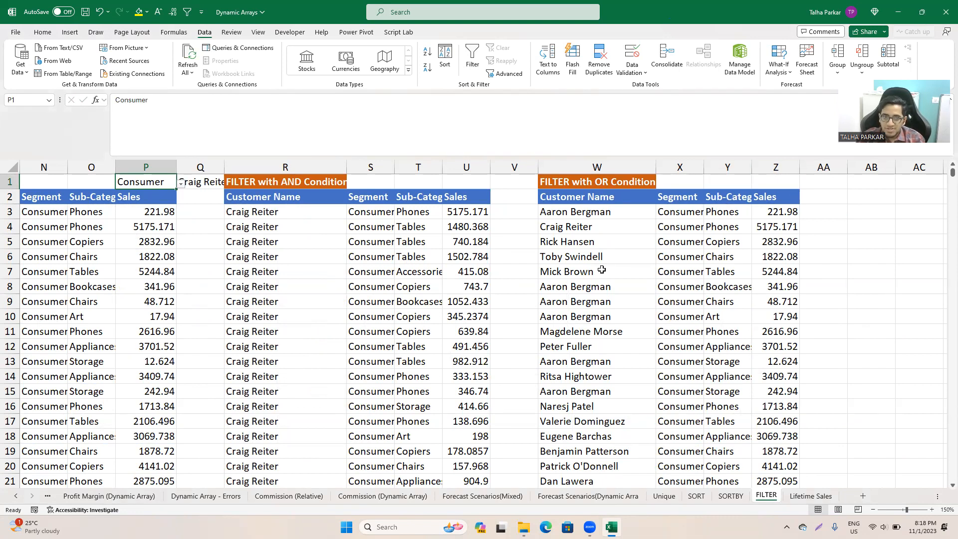
- Save the Dynamic Arrays workbook
{"action": "key", "text": "Down"}
{"action": "key", "text": "Down"}
{"action": "key", "text": "ctrl+s"}
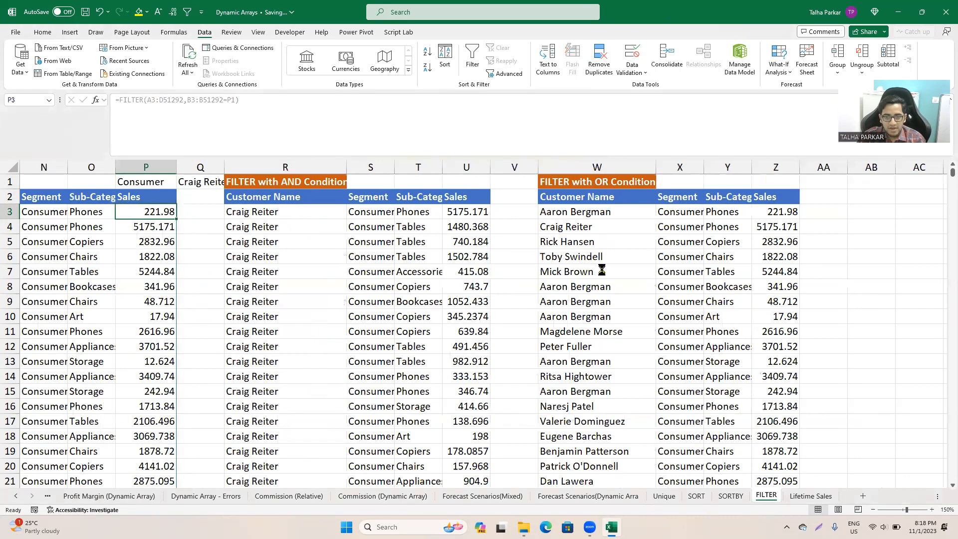
- Go back to the source table's Customer Name header in A2
{"action": "key", "text": "Left"}
{"action": "key", "text": "Left"}
{"action": "key", "text": "Left"}
{"action": "key", "text": "Left"}
{"action": "key", "text": "Left"}
{"action": "key", "text": "Left"}
{"action": "key", "text": "Left"}
{"action": "key", "text": "Left"}
{"action": "key", "text": "Left"}
{"action": "key", "text": "Left"}
{"action": "key", "text": "Left"}
{"action": "key", "text": "Left"}
{"action": "key", "text": "Left"}
{"action": "key", "text": "Left"}
{"action": "key", "text": "Left"}
{"action": "key", "text": "Up"}
{"action": "key", "text": "Up"}
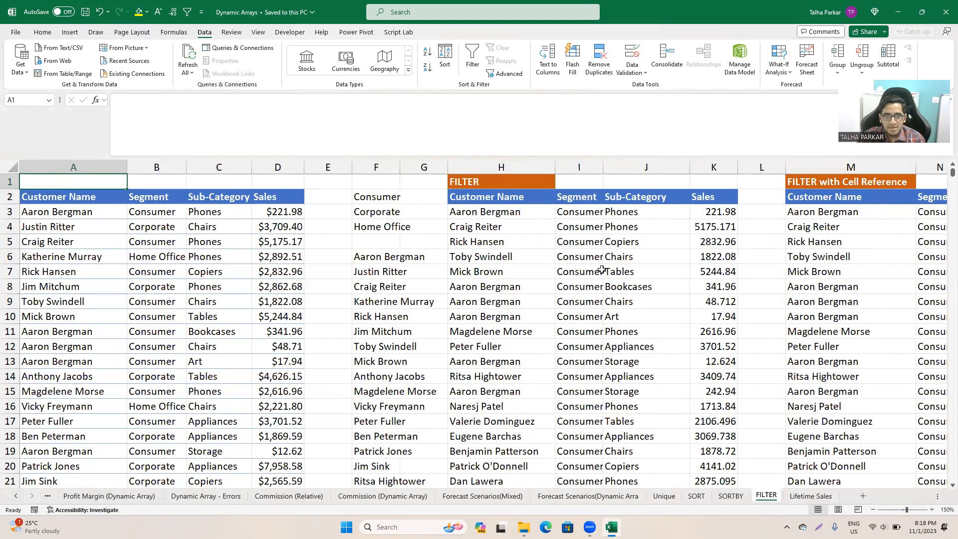
{"action": "key", "text": "Down"}
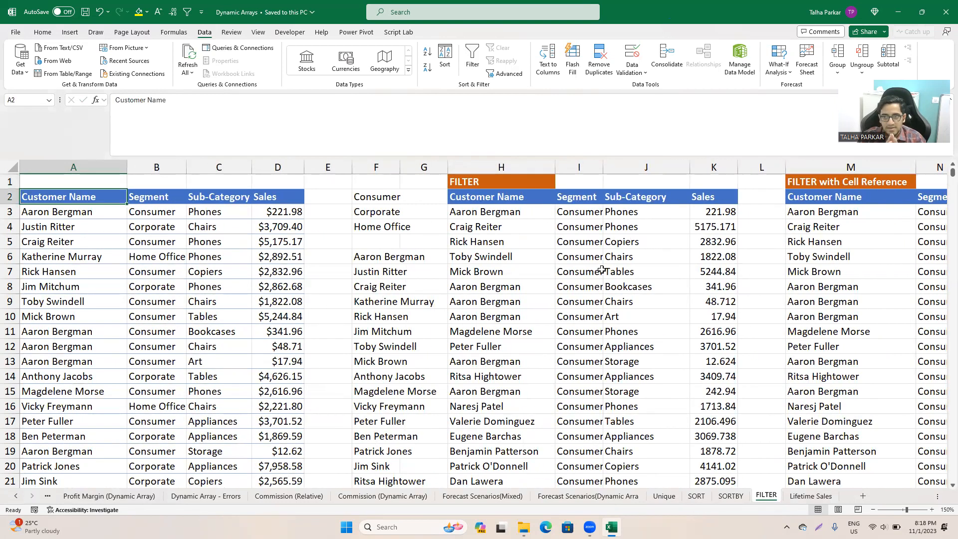